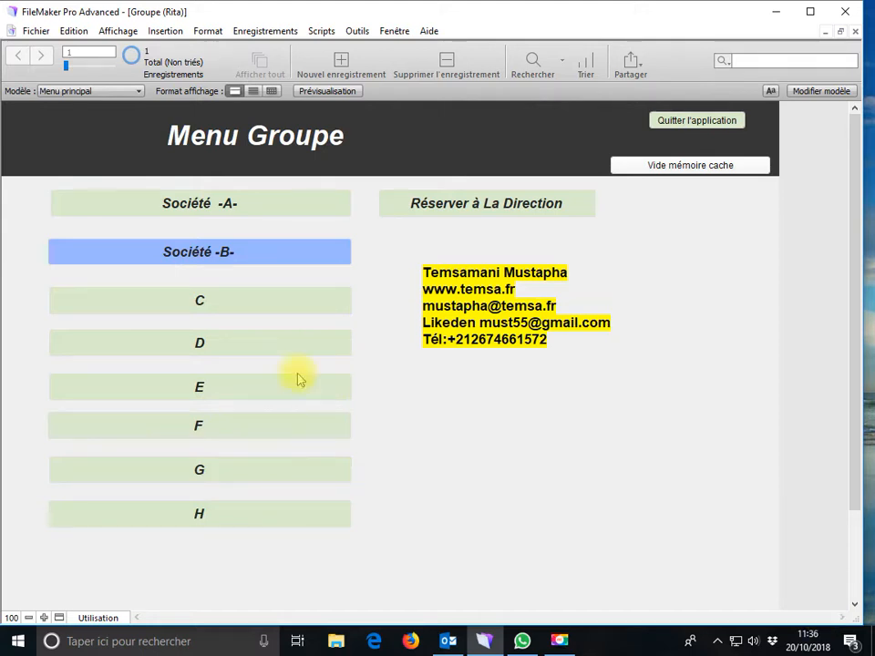
Open the demo FileMaker database from the Bureau folder
left_click(32, 32)
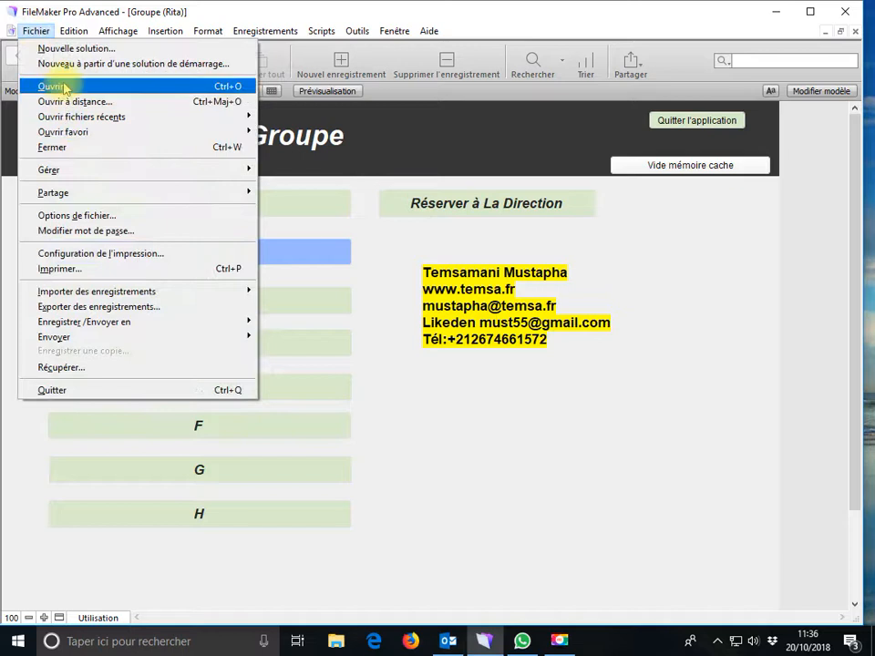
left_click(69, 87)
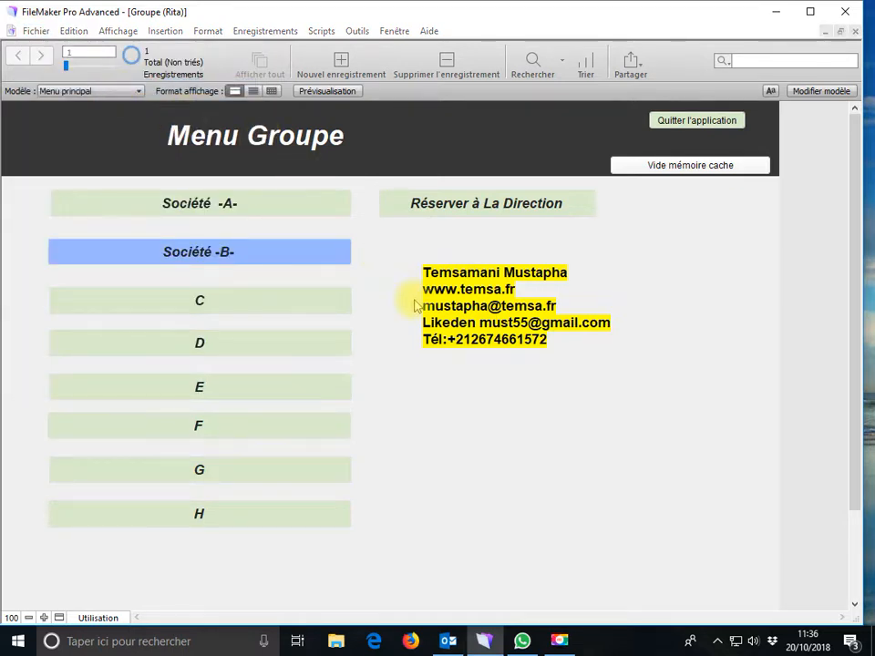
left_click(39, 453)
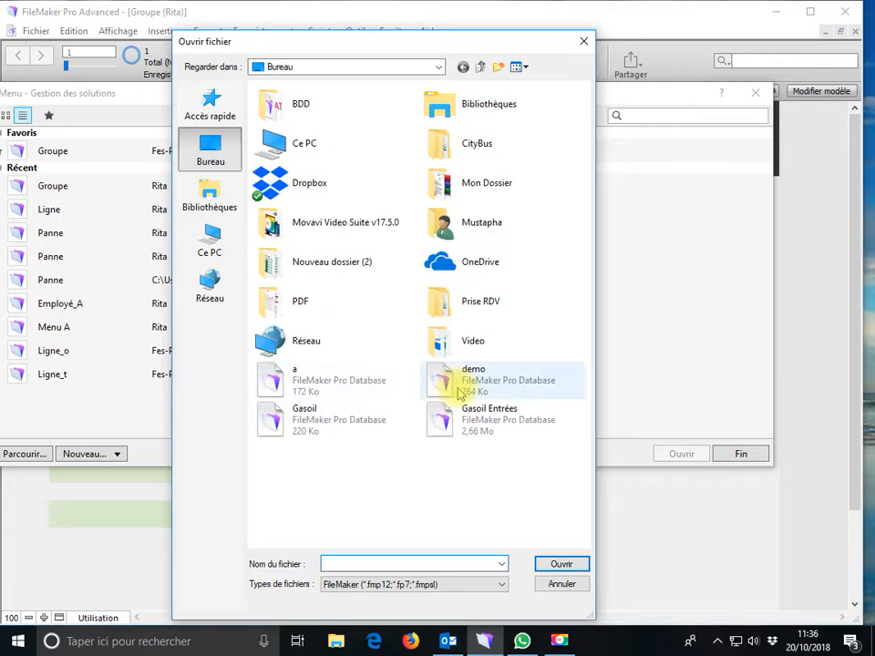
double_click(459, 393)
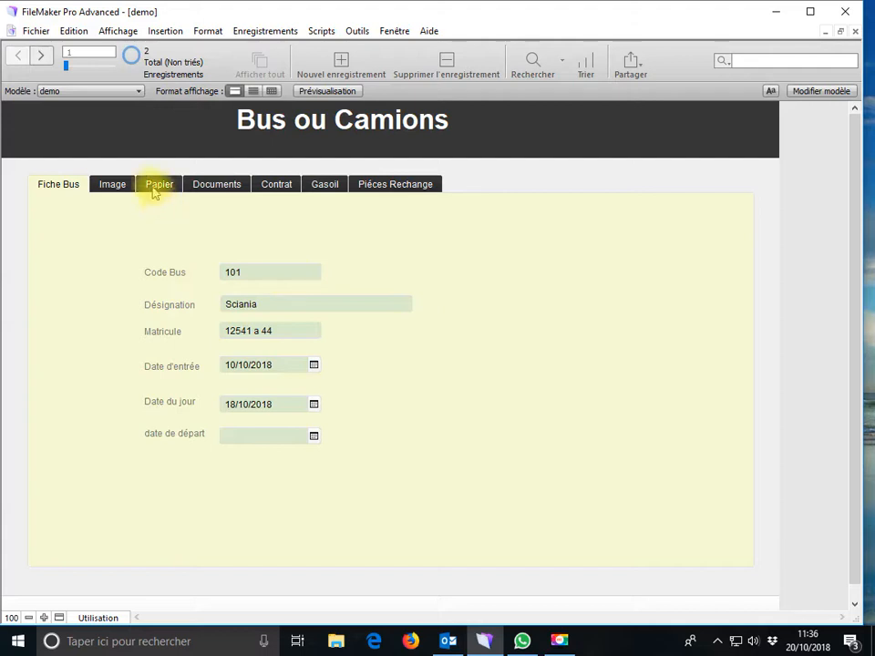
Look through the Image, Papier, Documents and Gasoil sections of the bus record and return to Fiche Bus
left_click(121, 183)
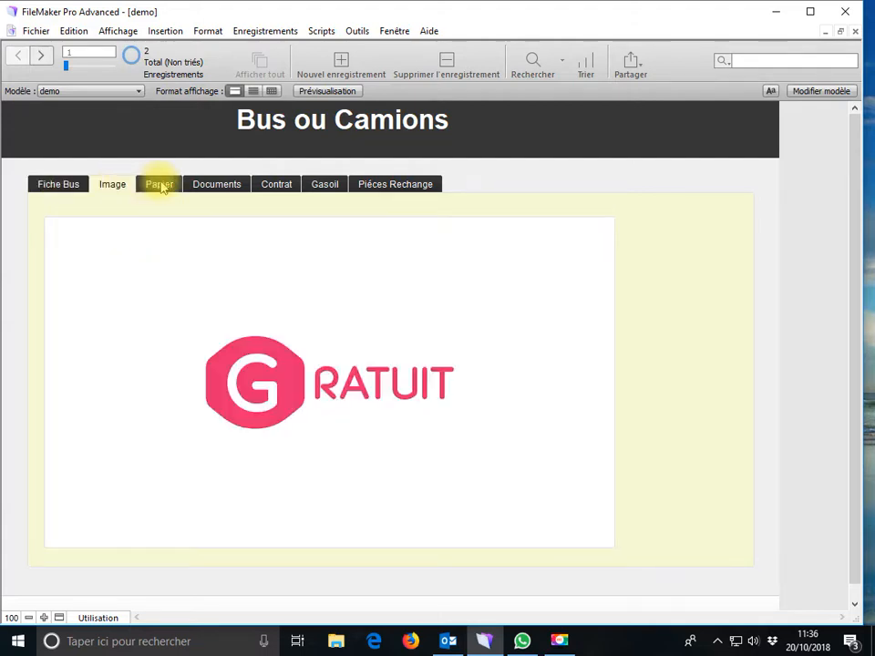
left_click(160, 184)
left_click(208, 185)
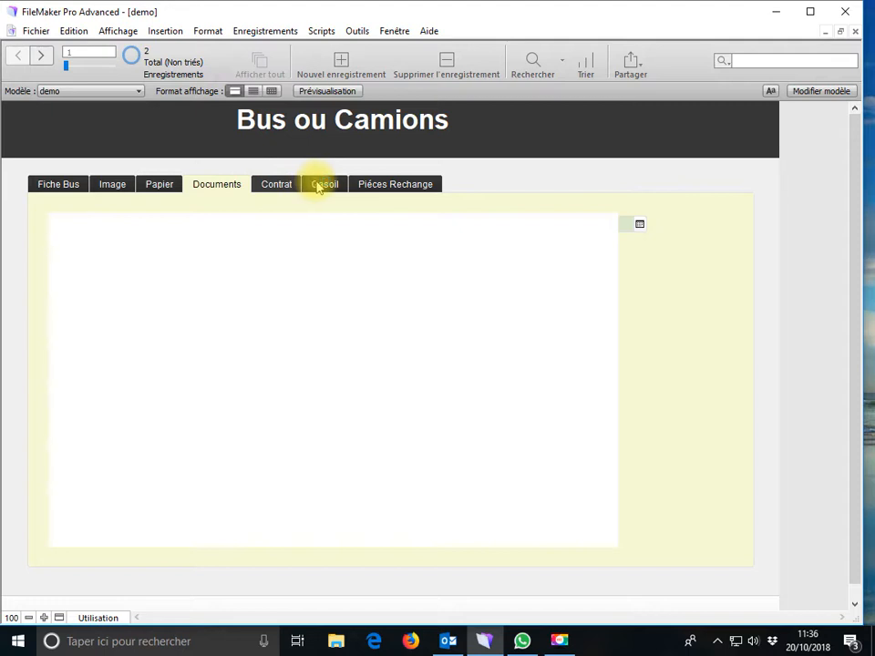
left_click(319, 186)
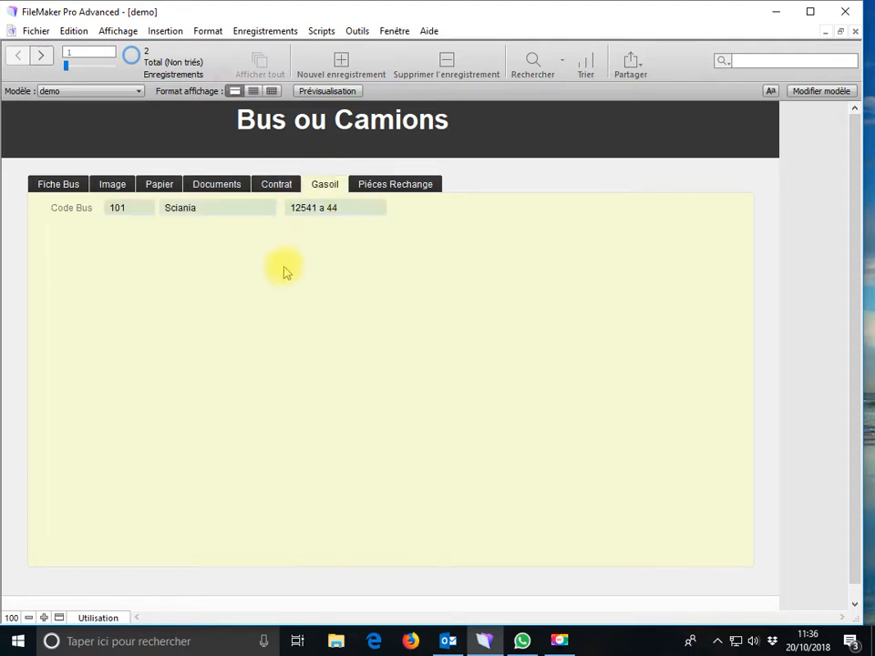
left_click(76, 187)
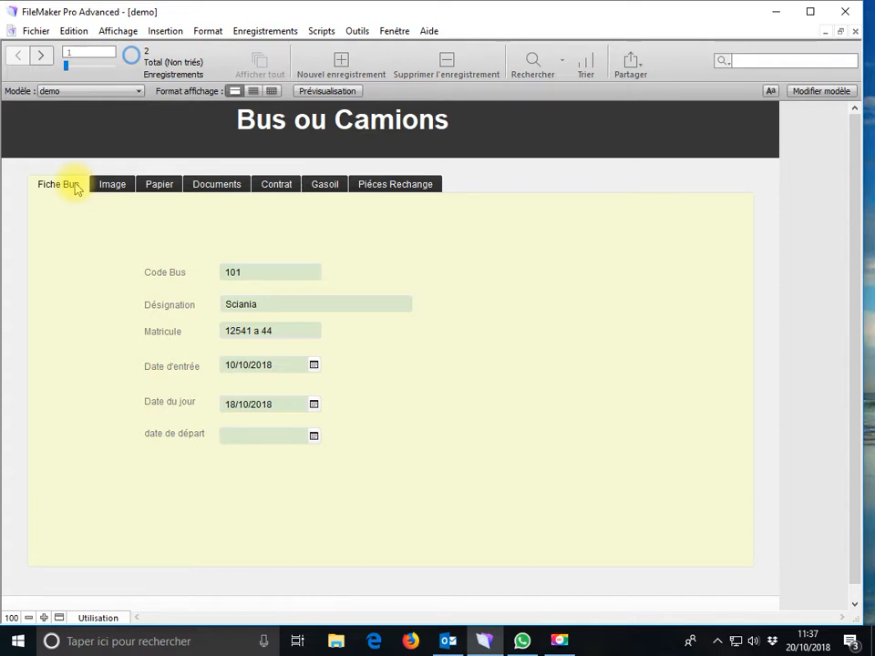
Open the Pannes form of Société -A- through its Atelier menu in the Groupe solution
left_click(825, 35)
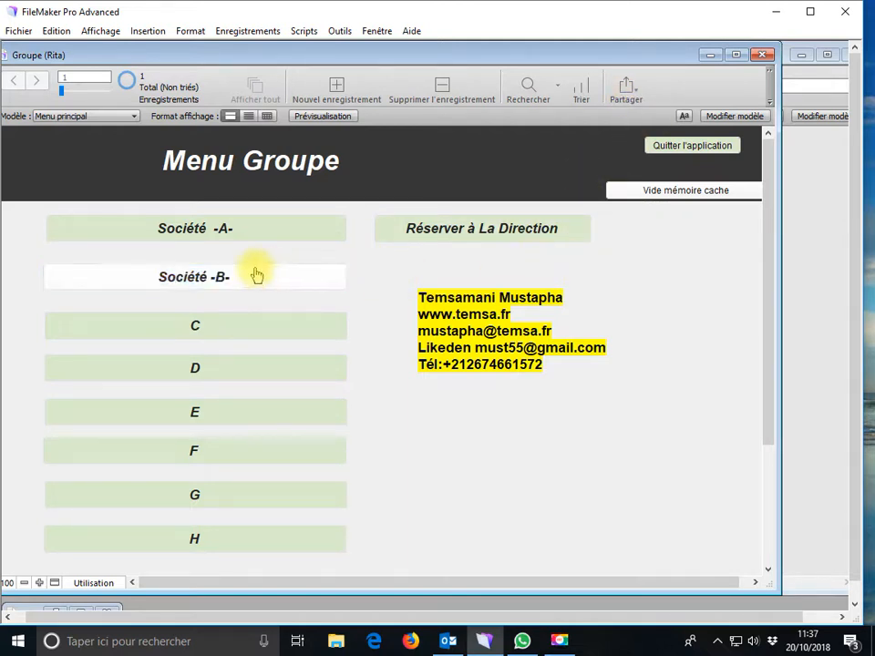
left_click(221, 236)
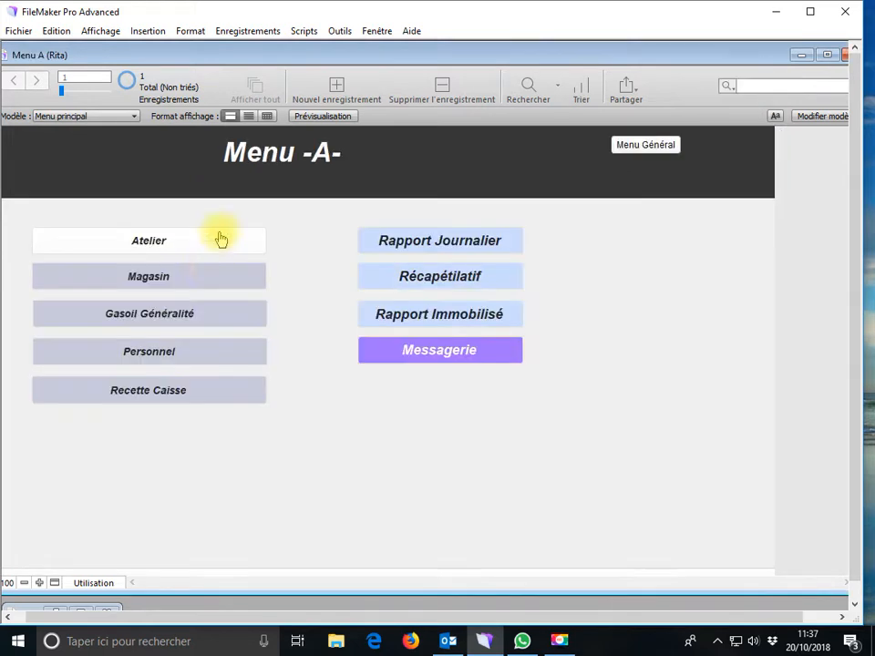
left_click(180, 245)
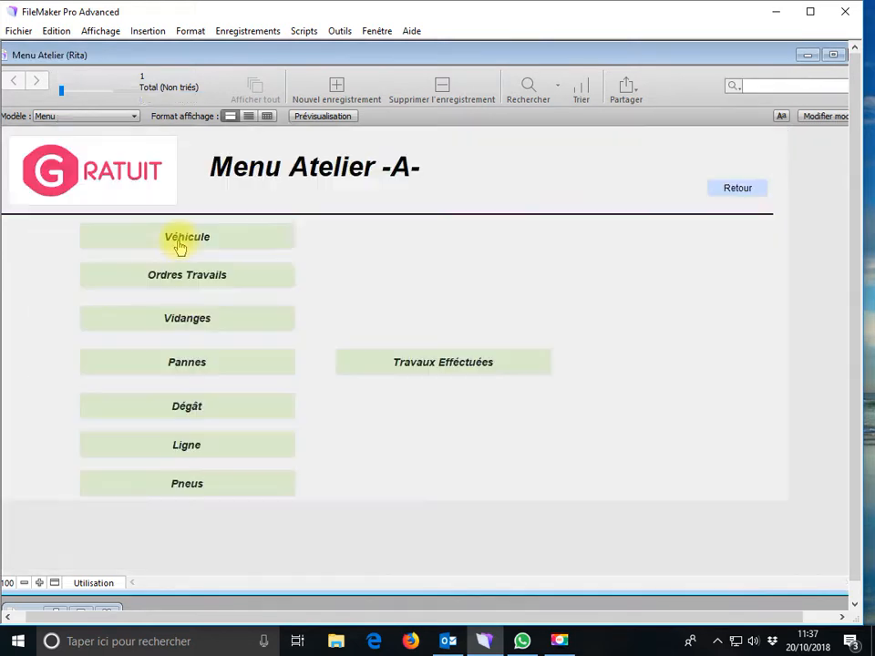
left_click(202, 373)
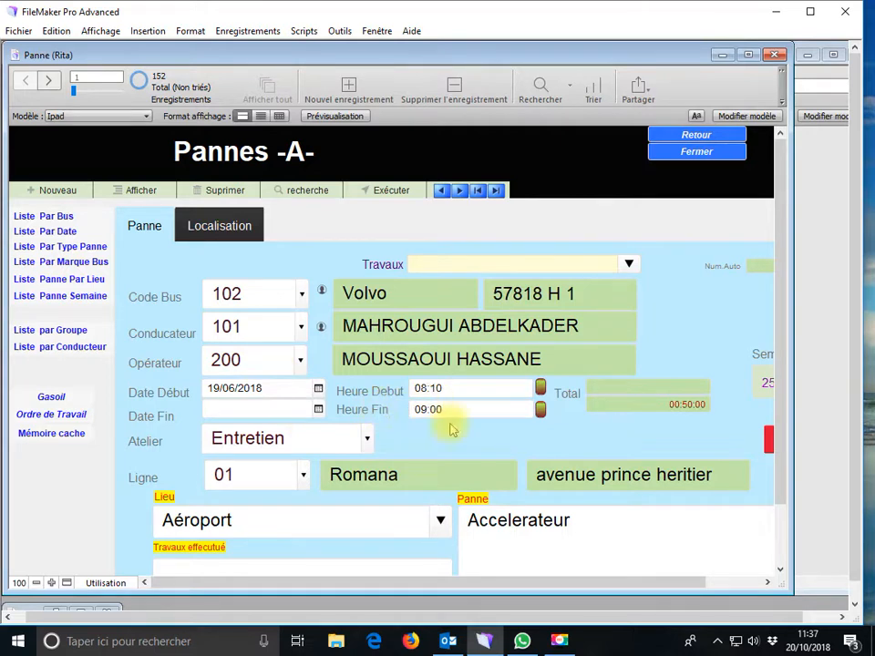
Record the current time 11:37:50 as the breakdown's Heure Fin and check the available Atelier choices
left_click(541, 412)
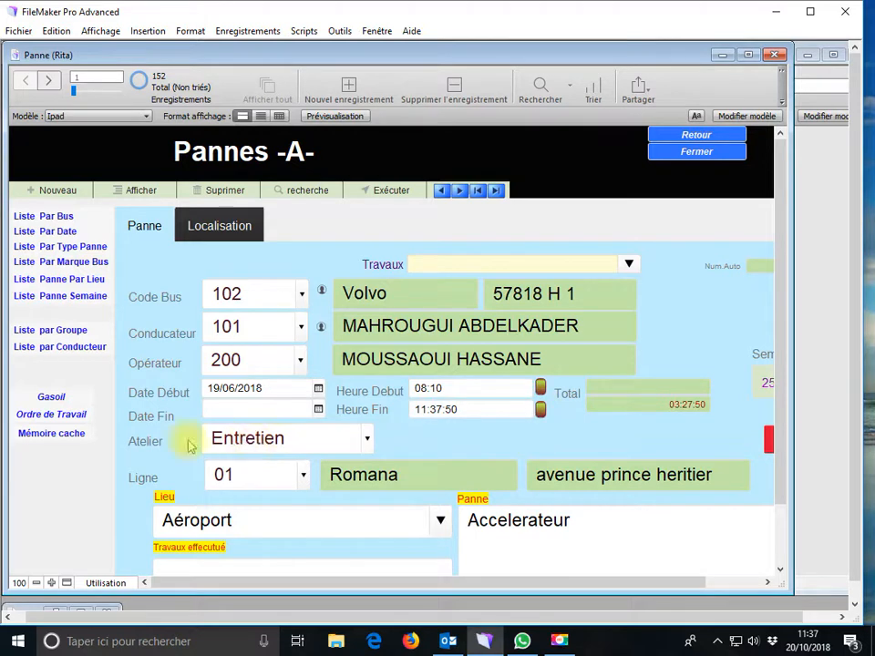
left_click(368, 442)
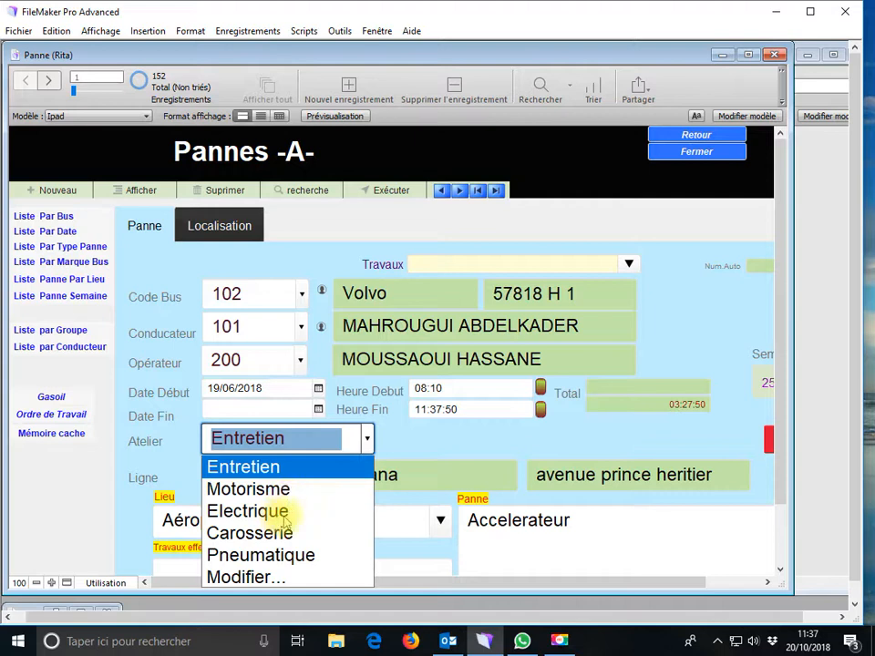
left_click(404, 452)
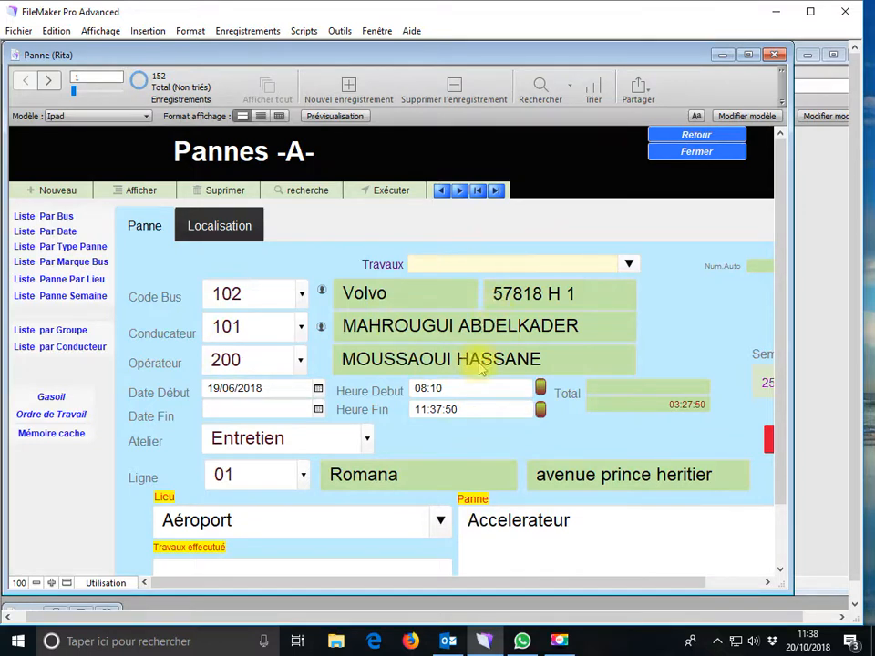
Switch the breakdown record from the Ipad layout to the Pannes layout
left_click(68, 116)
left_click(82, 179)
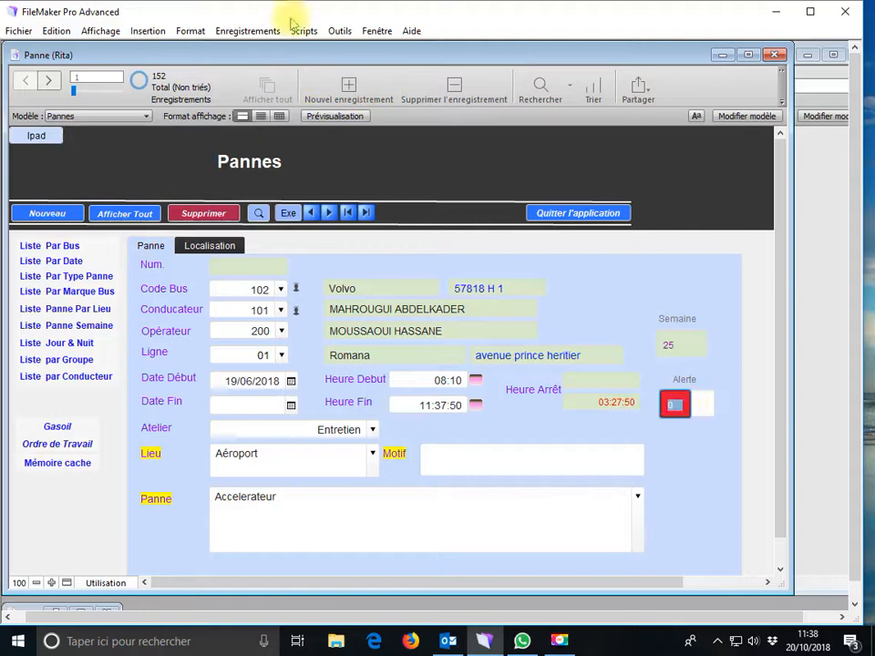
left_click(255, 32)
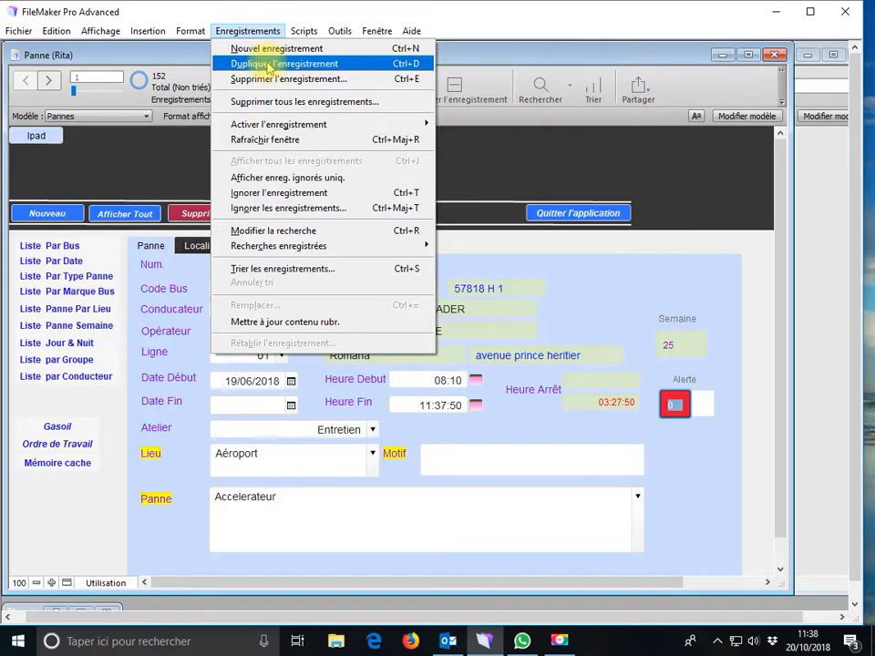
key("Right")
key("Right")
key("Right")
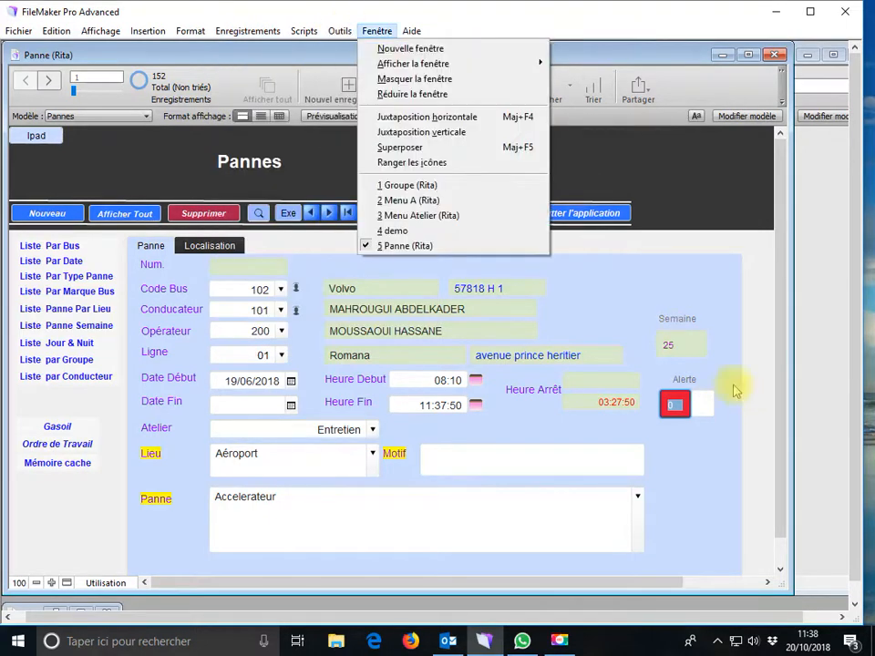
left_click(662, 319)
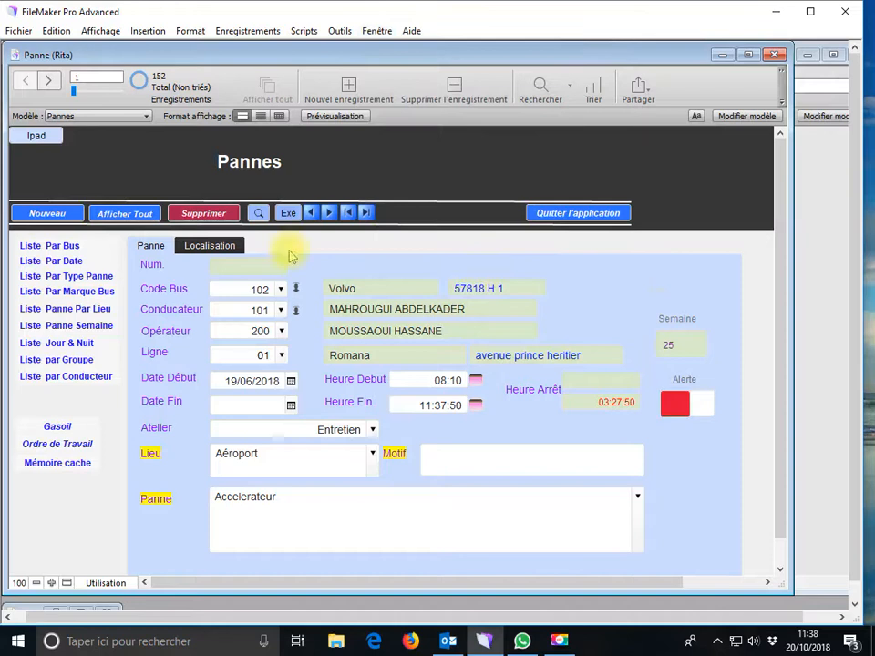
Go to the last breakdown record, number 152, and duplicate it three times in a row
left_click_drag(76, 91, 135, 102)
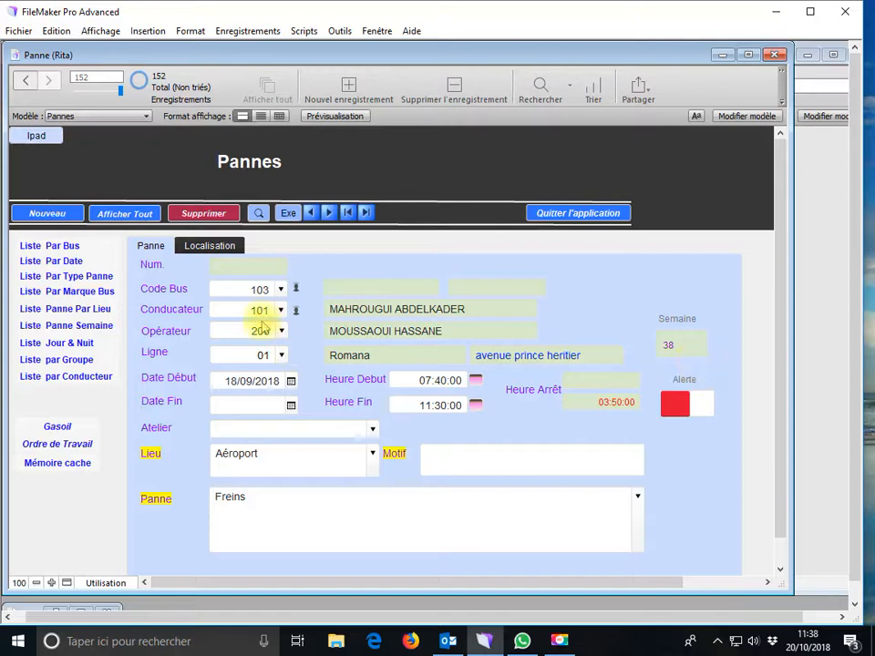
left_click(257, 34)
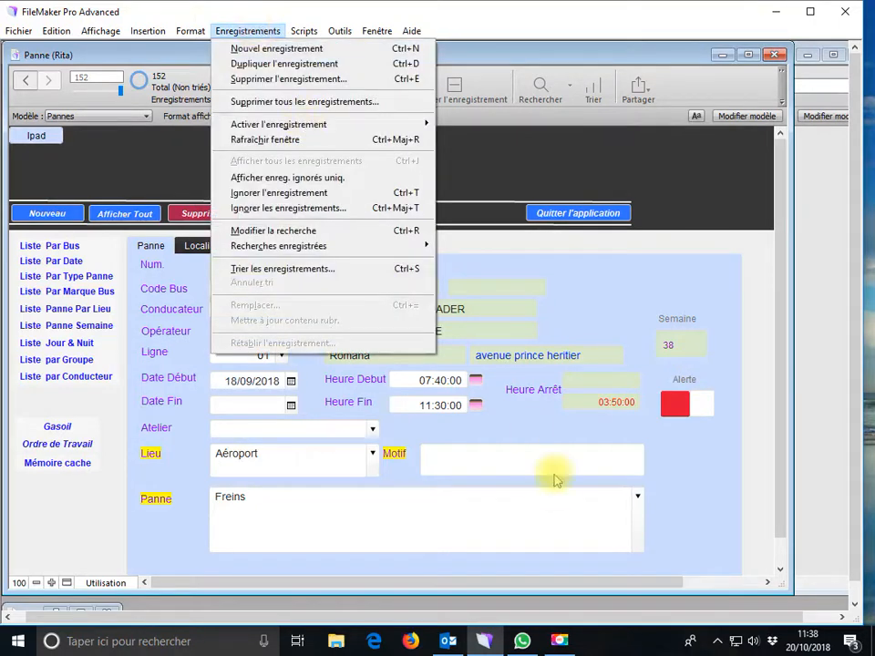
left_click(261, 66)
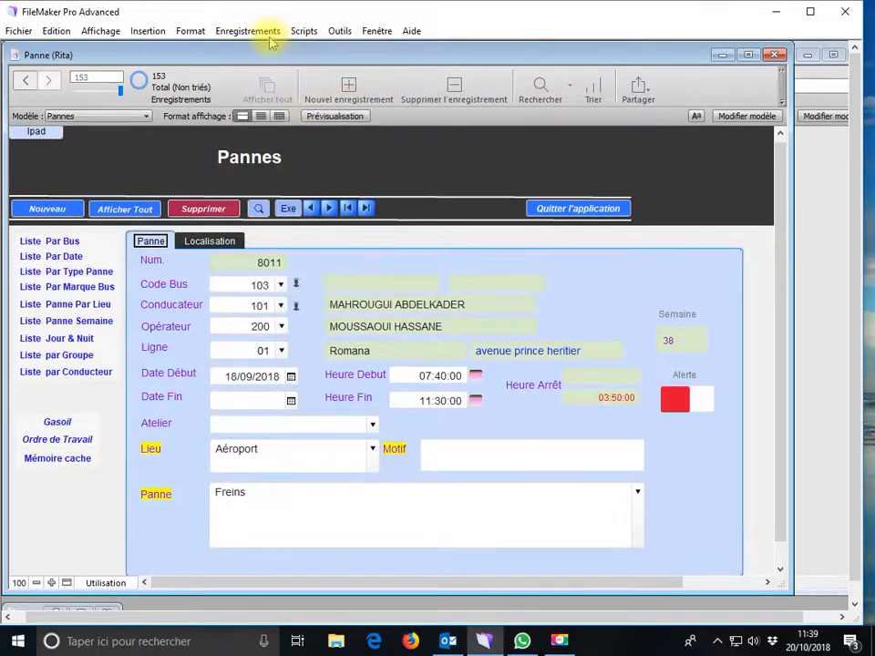
left_click(271, 34)
left_click(276, 65)
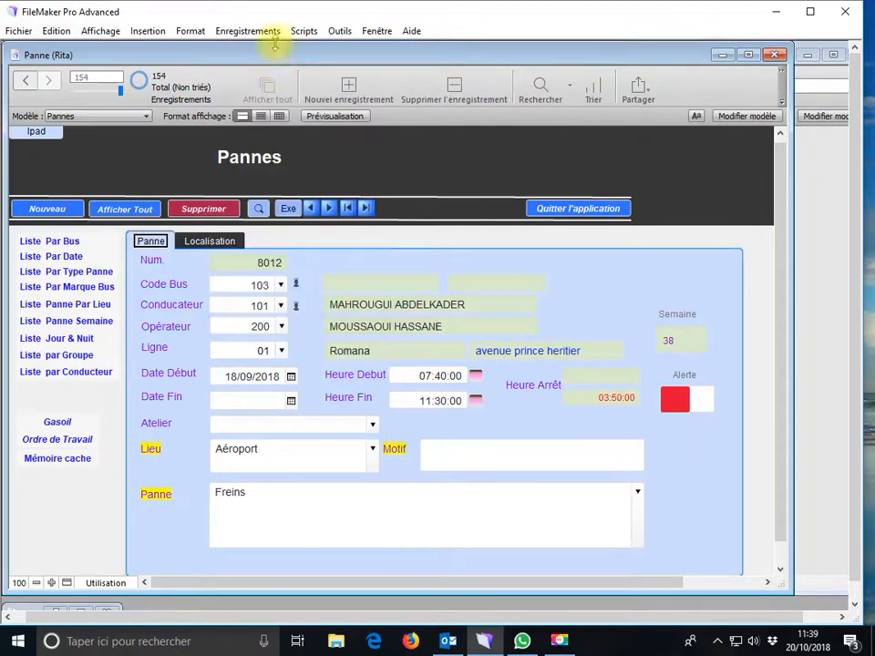
left_click(271, 34)
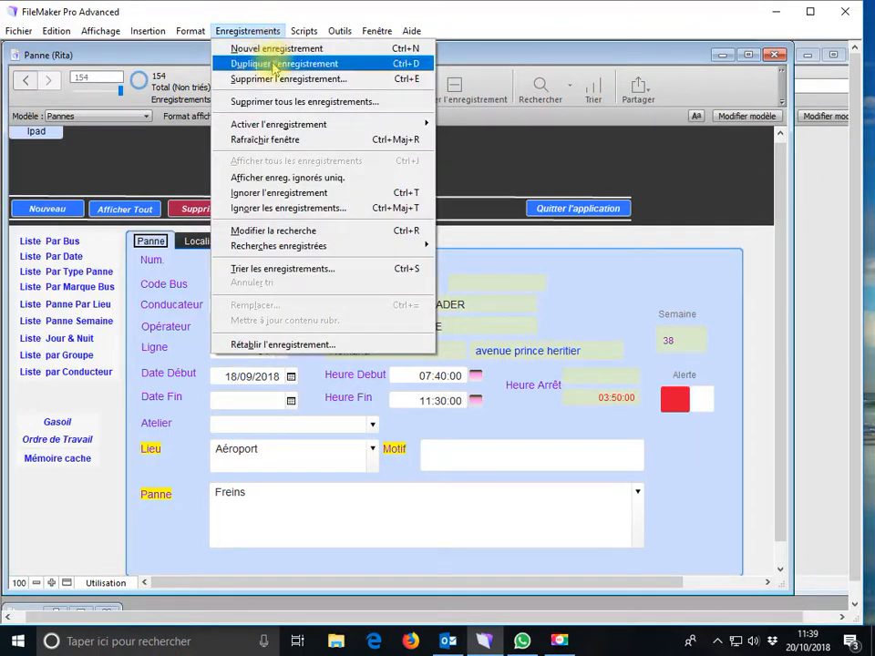
left_click(273, 67)
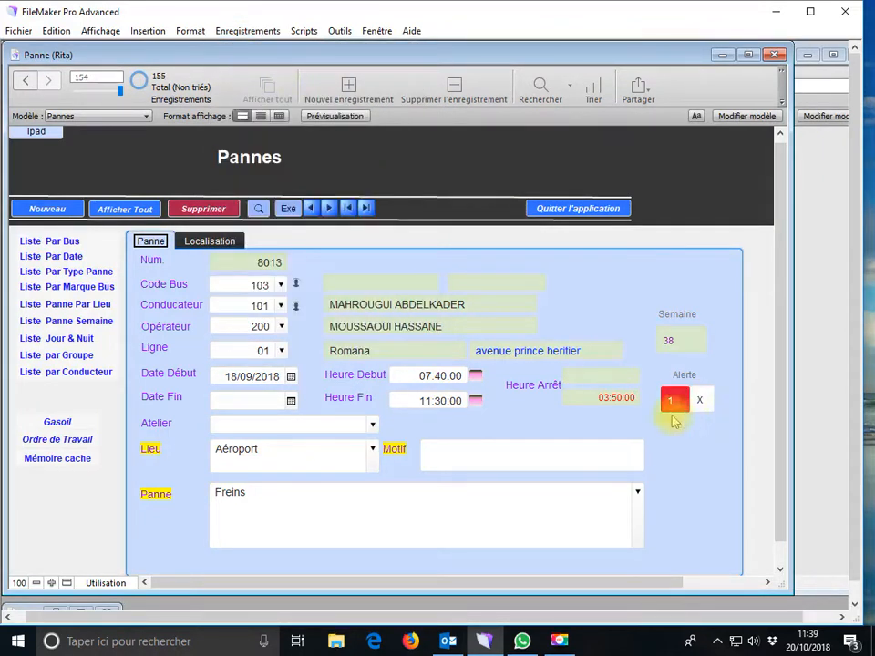
Set Alerte to 1 on the newest breakdown record and return to the Pannes layout
left_click(674, 406)
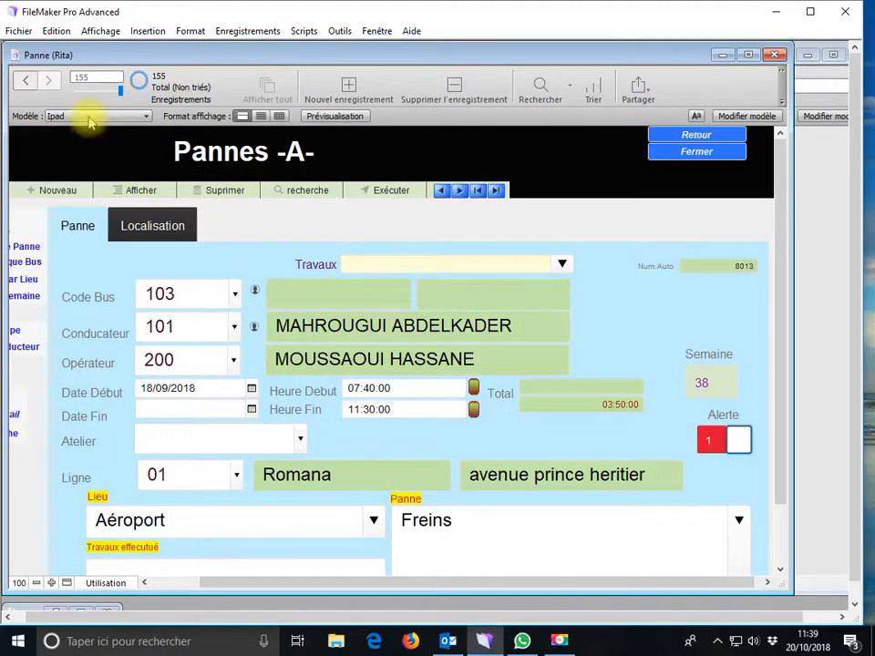
left_click(89, 117)
left_click(85, 180)
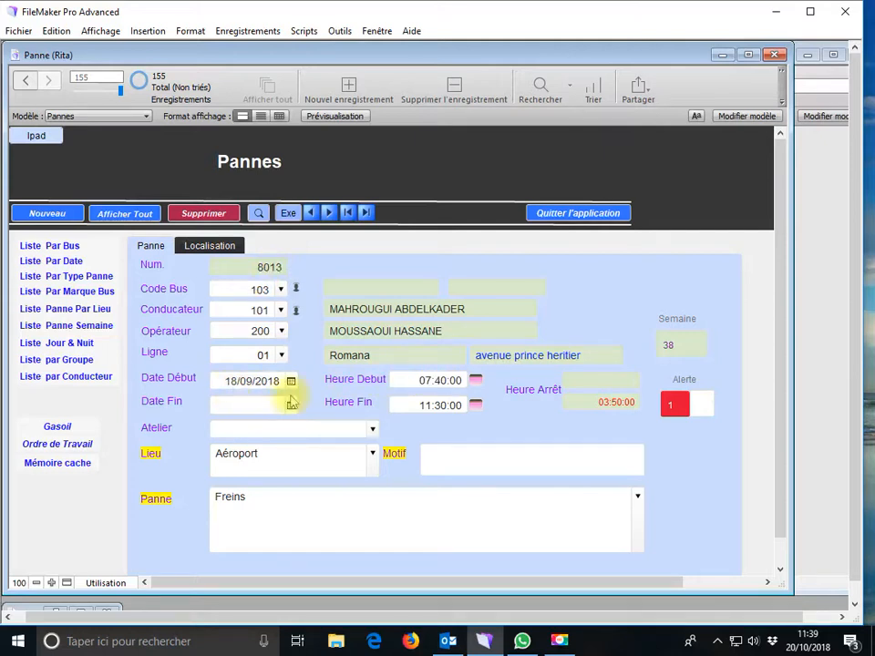
Switch to Outlook, send and receive all folders, and read the newest breakdown alert message for bus 103
left_click(447, 641)
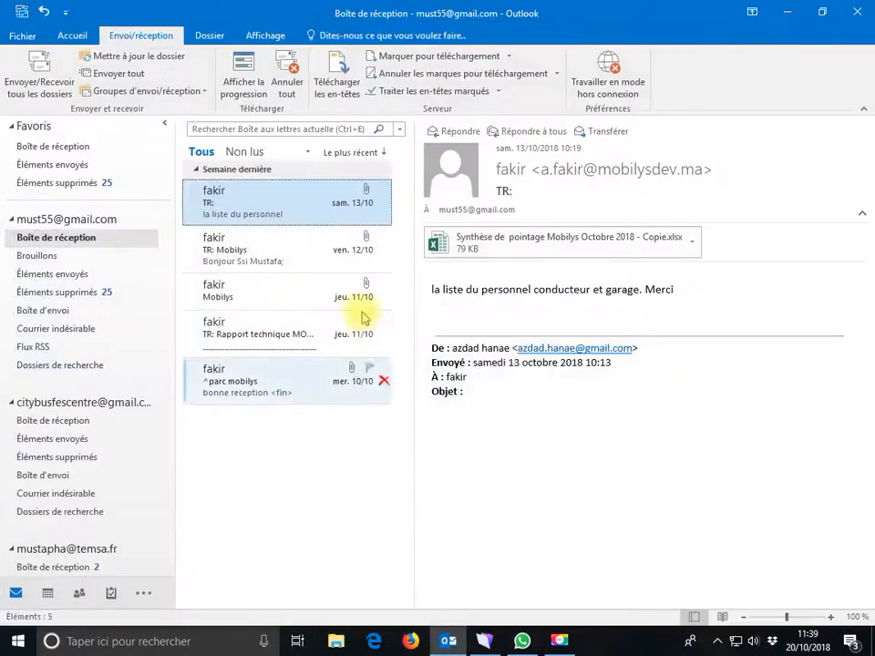
left_click(41, 78)
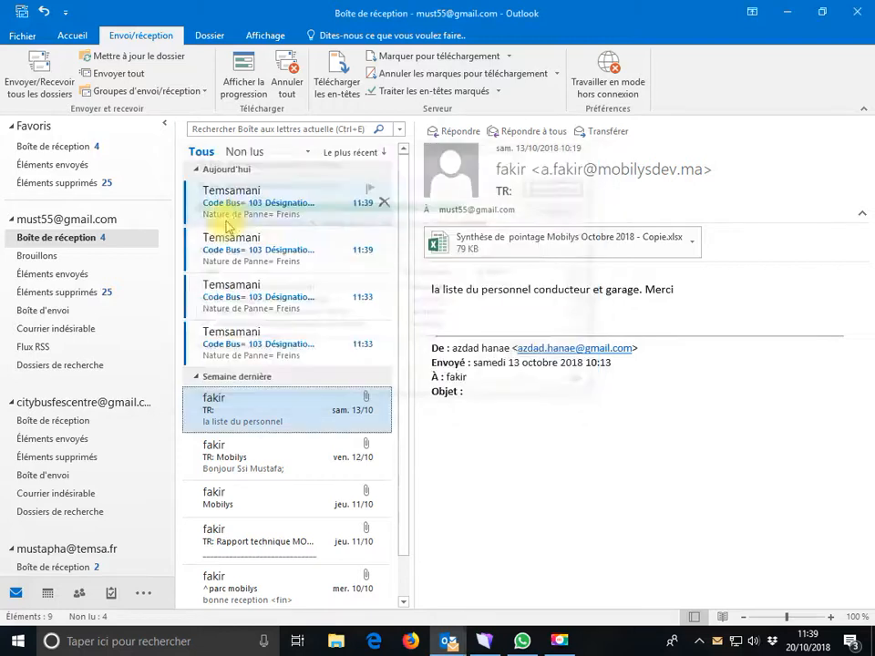
left_click(239, 217)
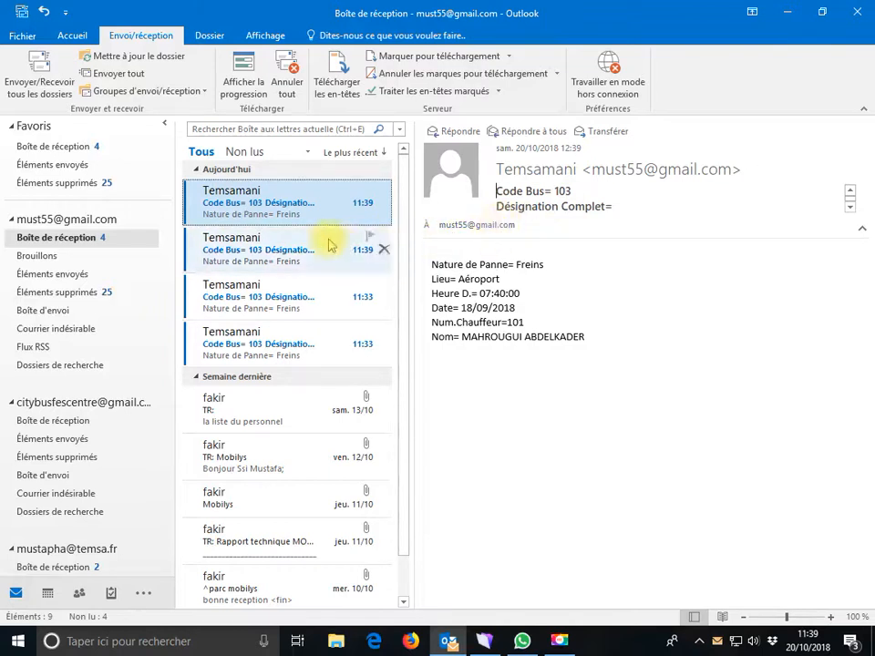
Delete the four breakdown alert messages for bus 103 from the inbox
left_click(383, 204)
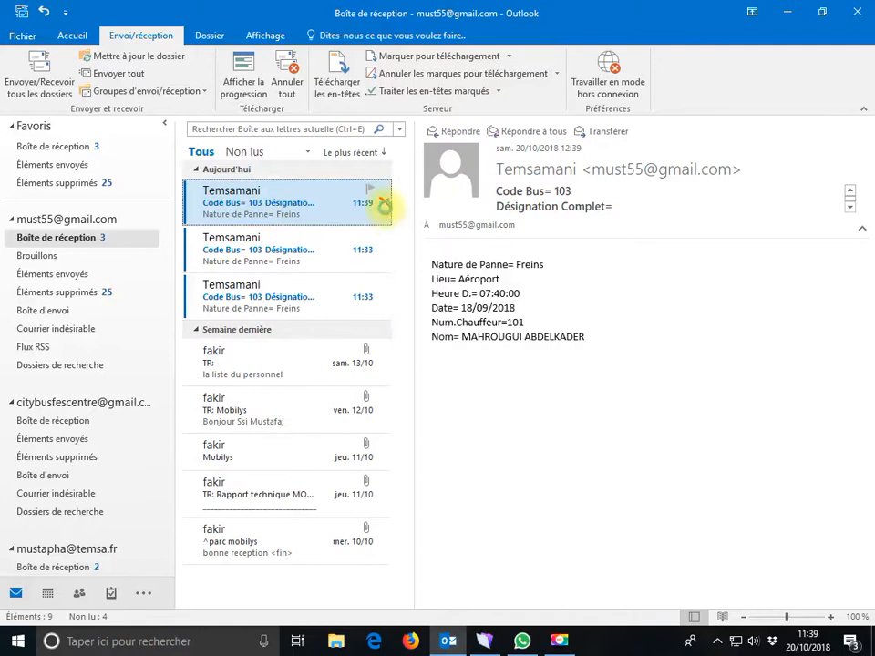
left_click(384, 203)
left_click(384, 203)
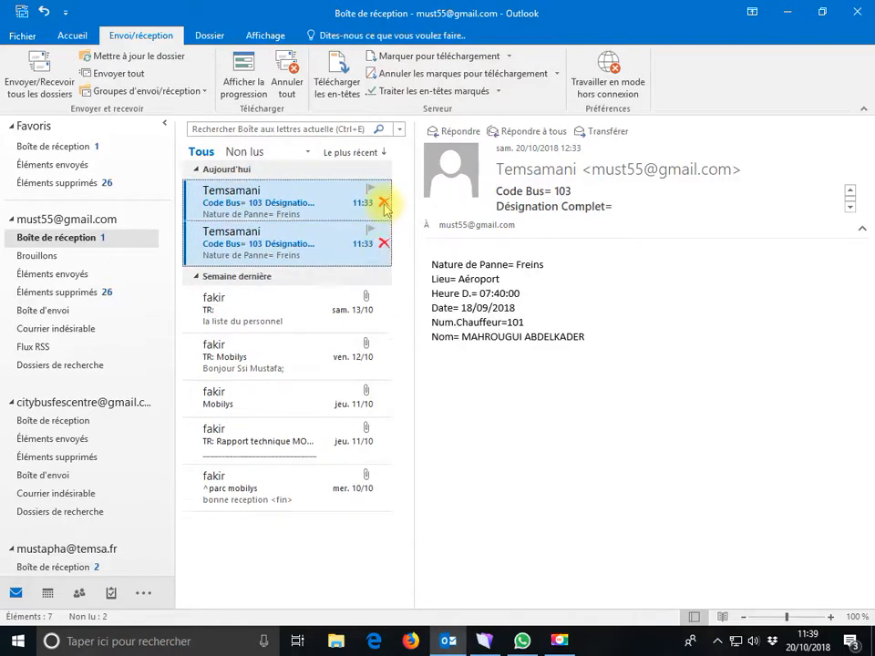
left_click(384, 203)
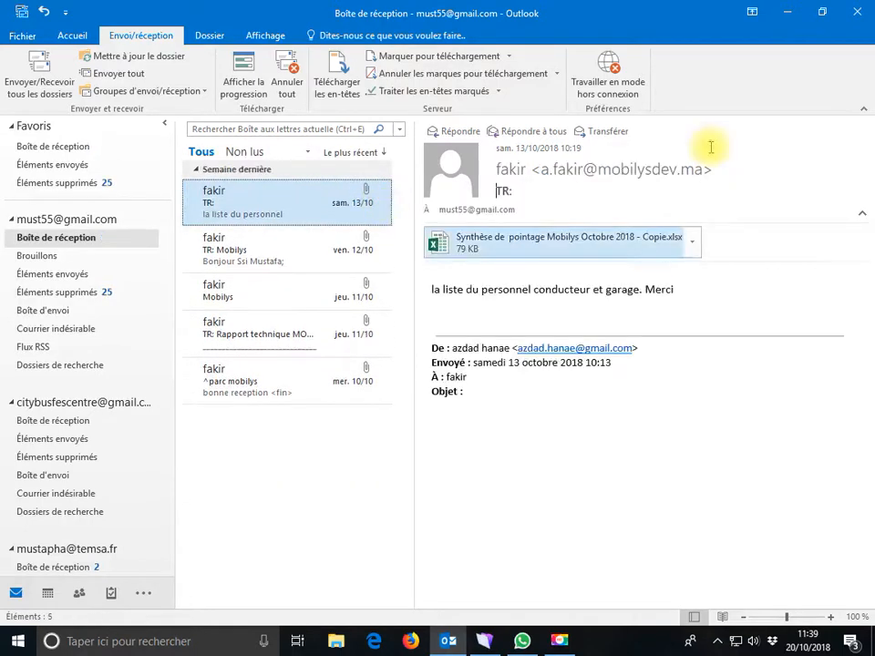
Leave Outlook for FileMaker and duplicate the newest breakdown record for bus 103
left_click(788, 11)
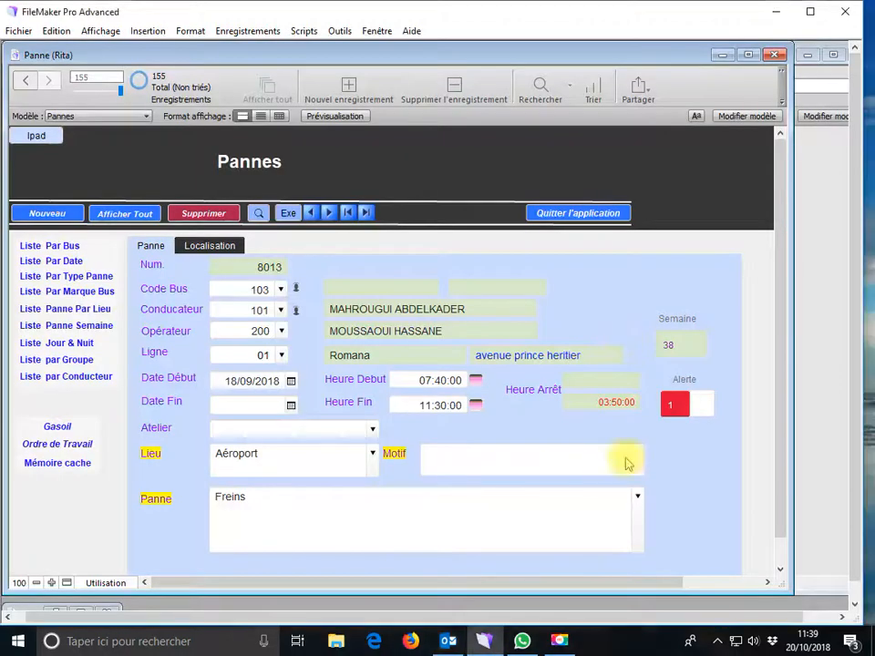
left_click(259, 31)
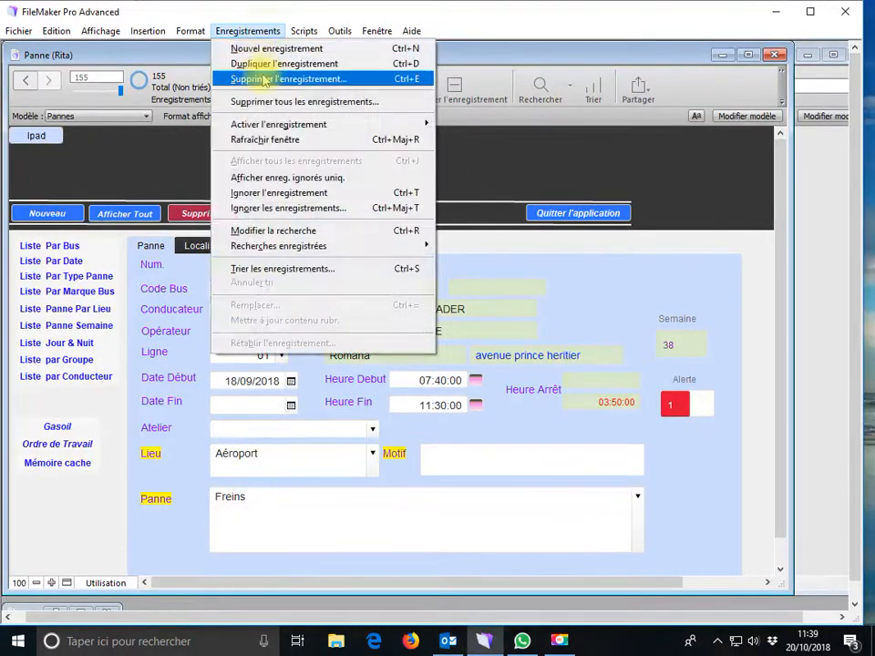
left_click(244, 61)
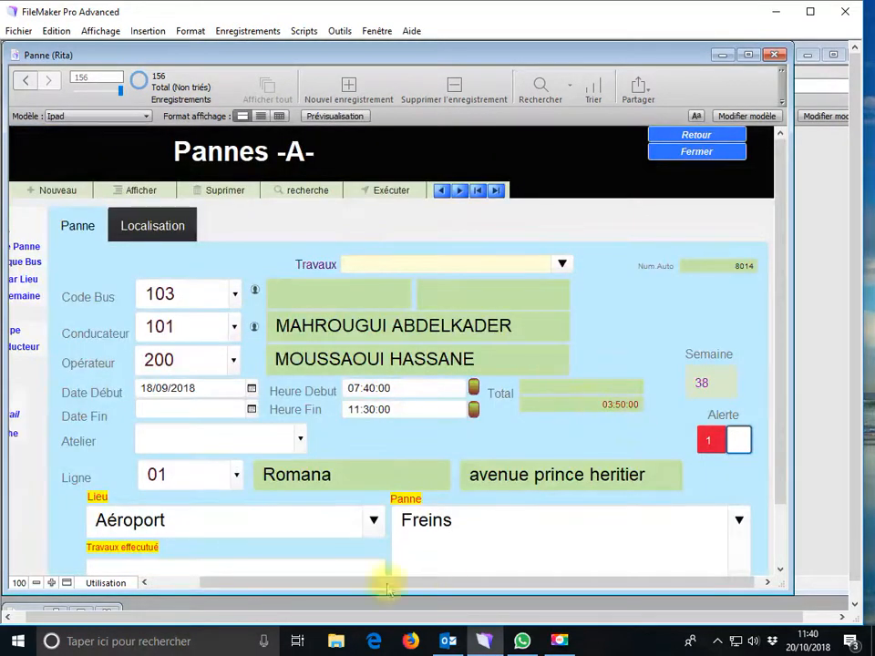
Switch to Outlook, send and receive all folders, and compare the incoming alerts with the duplicated record in FileMaker
left_click(449, 642)
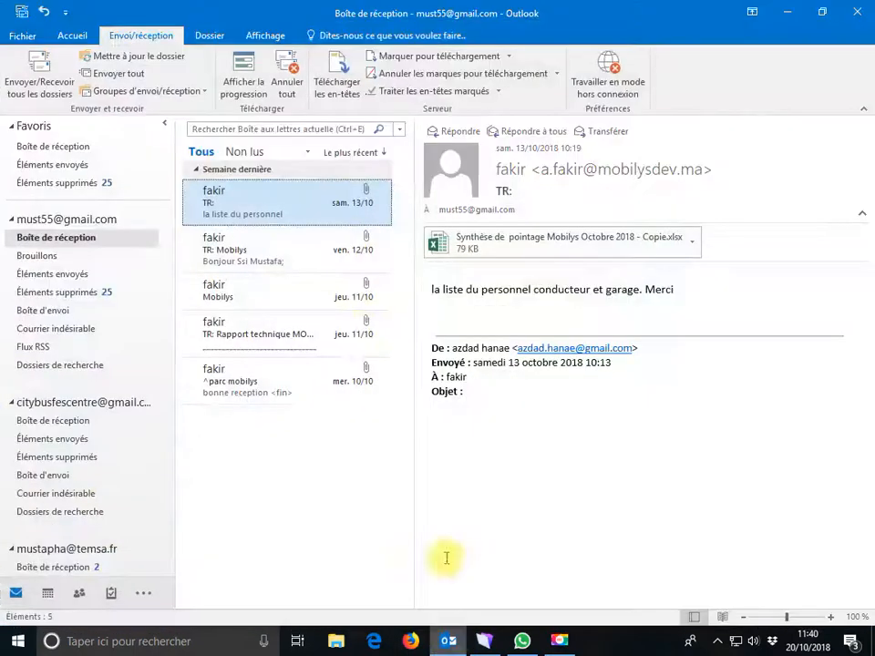
left_click(41, 78)
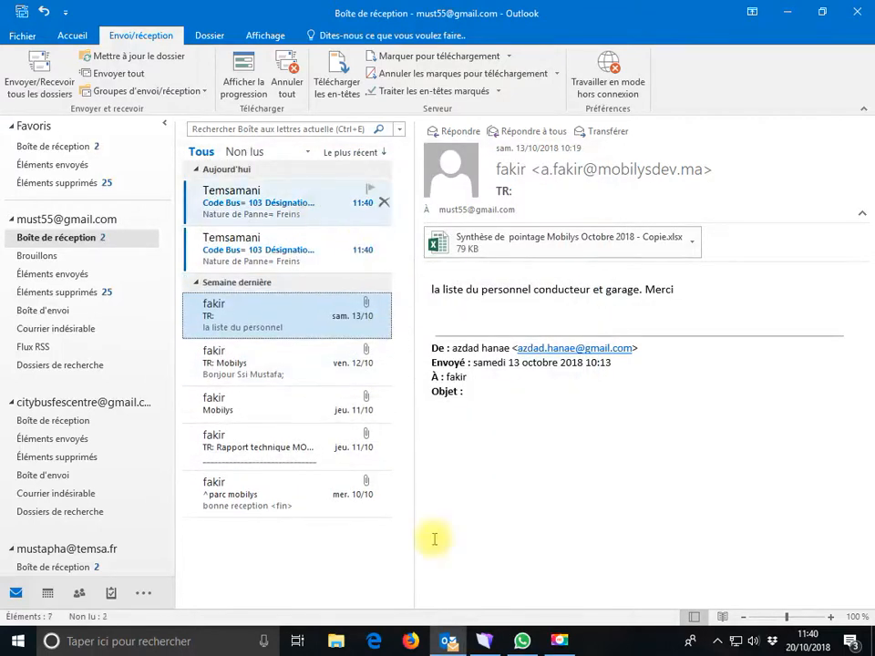
left_click(486, 643)
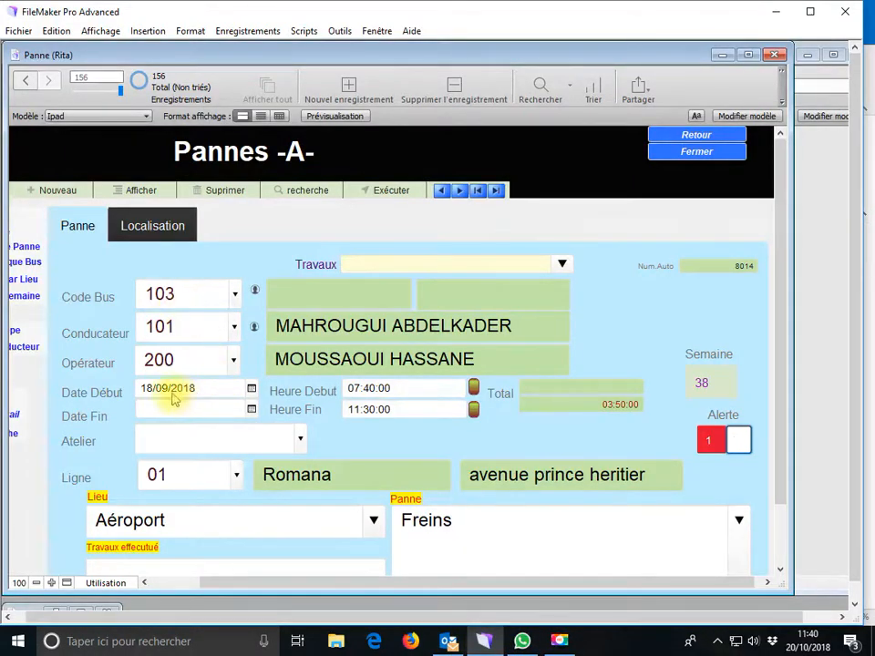
left_click(449, 641)
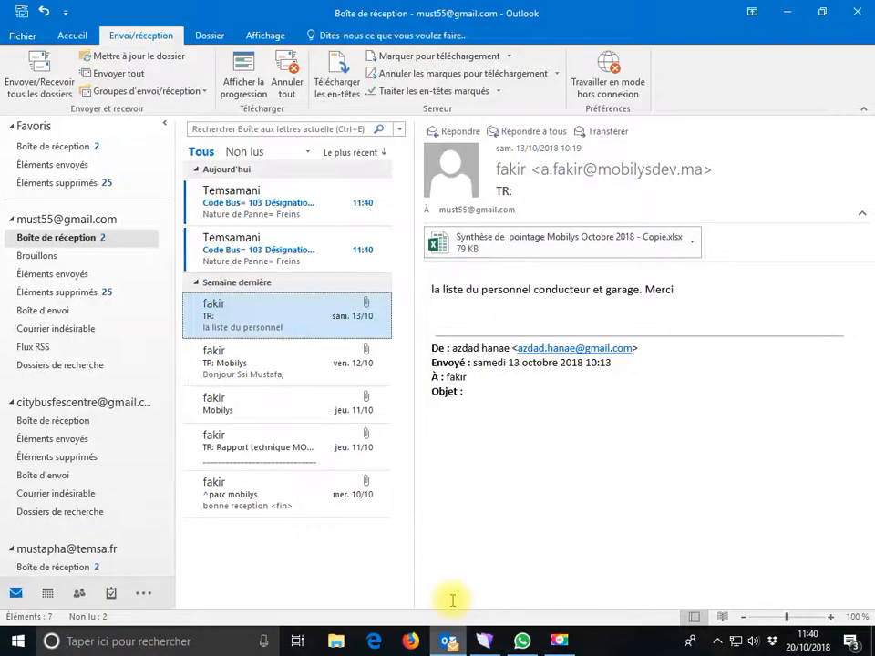
Open the newest bus 103 alert message and read through its full multi-line subject and breakdown details
left_click(274, 202)
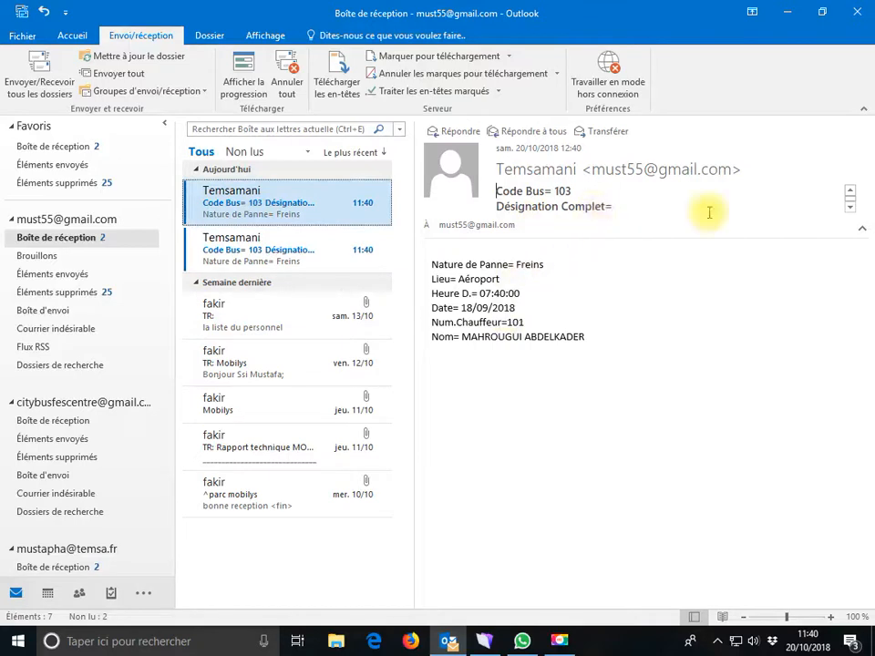
left_click(849, 211)
left_click(849, 211)
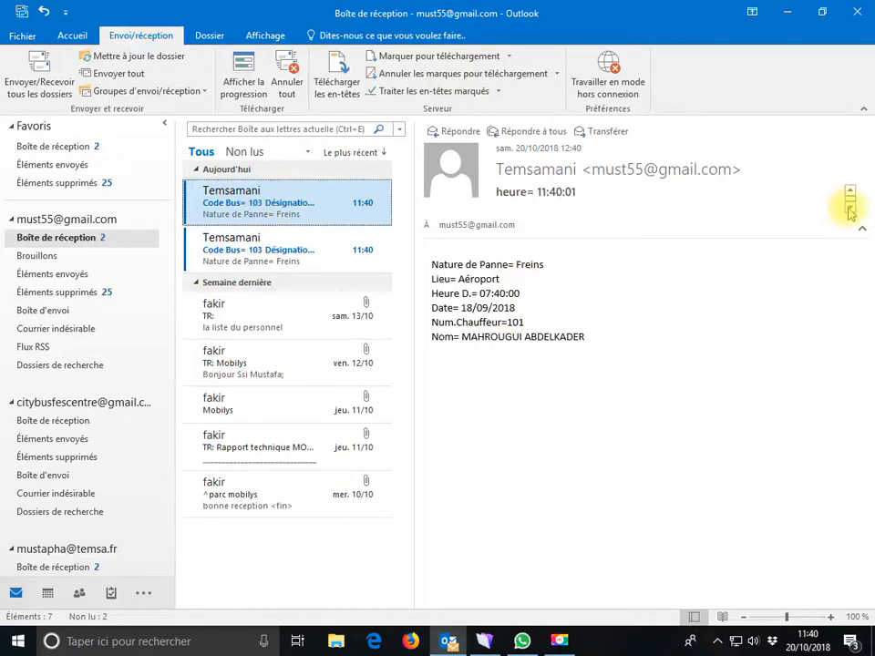
left_click(850, 193)
left_click(850, 193)
left_click(850, 193)
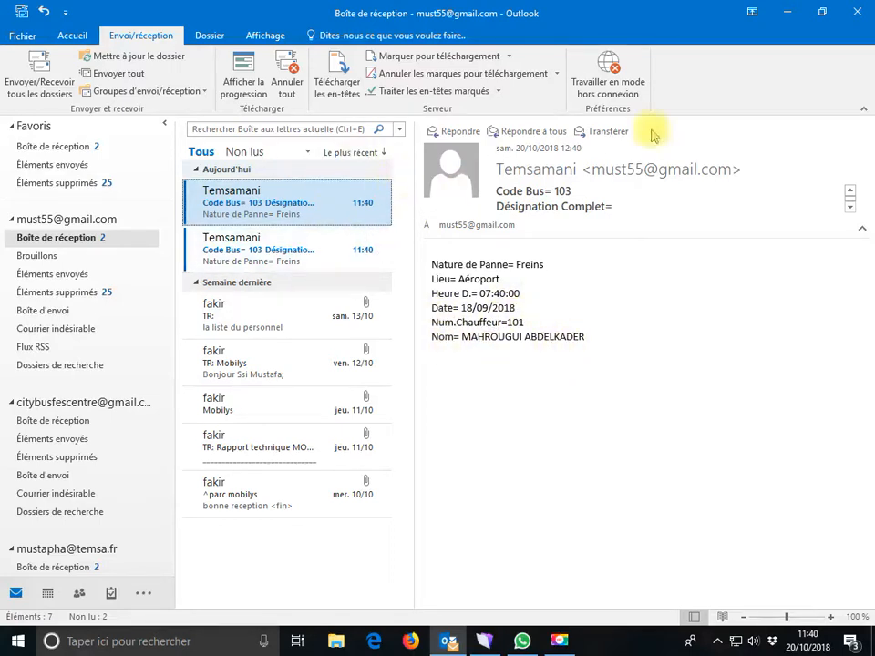
Return to FileMaker and switch the breakdown record to the Pannes layout
left_click(788, 14)
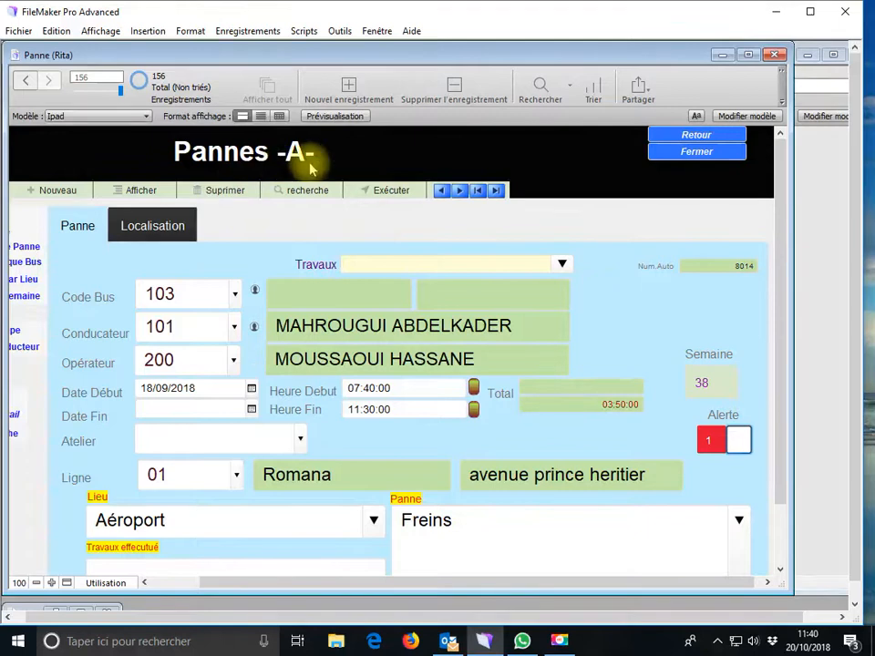
left_click(91, 116)
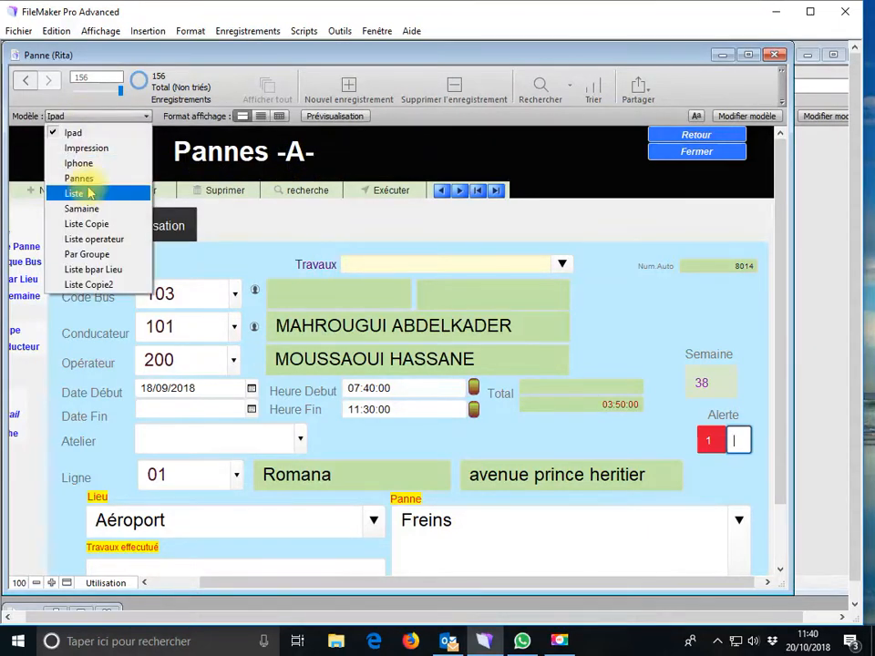
left_click(83, 178)
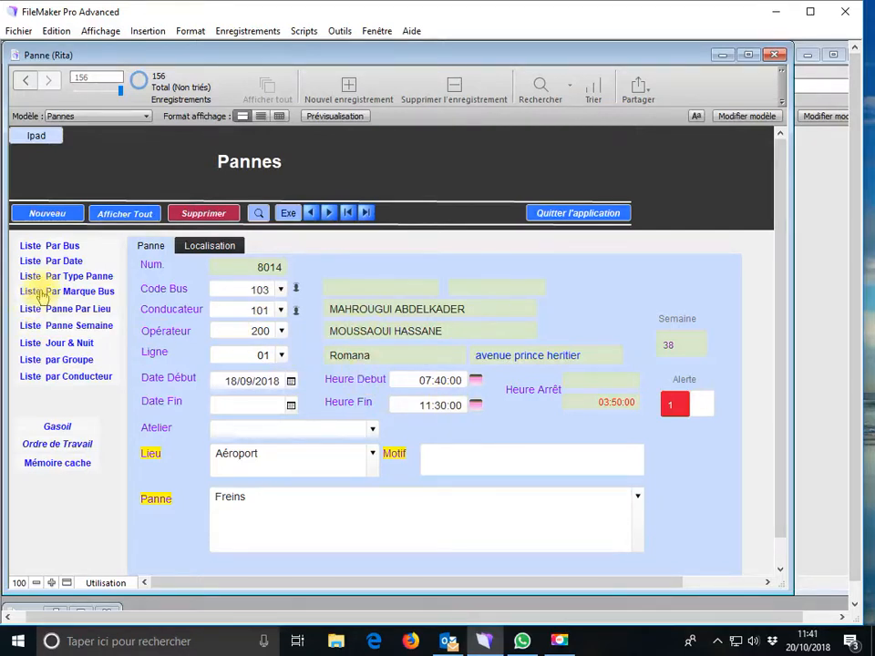
Open the breakdown list by bus, sort it, and review the breakdown counts and total hours per bus before going back
left_click(53, 248)
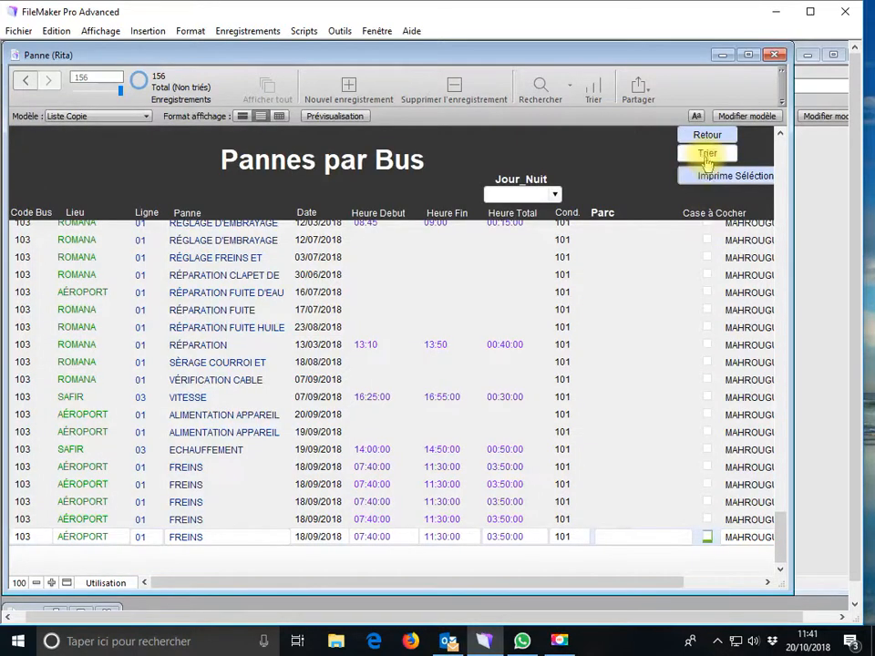
left_click(707, 155)
scroll(771, 352, "up", 8)
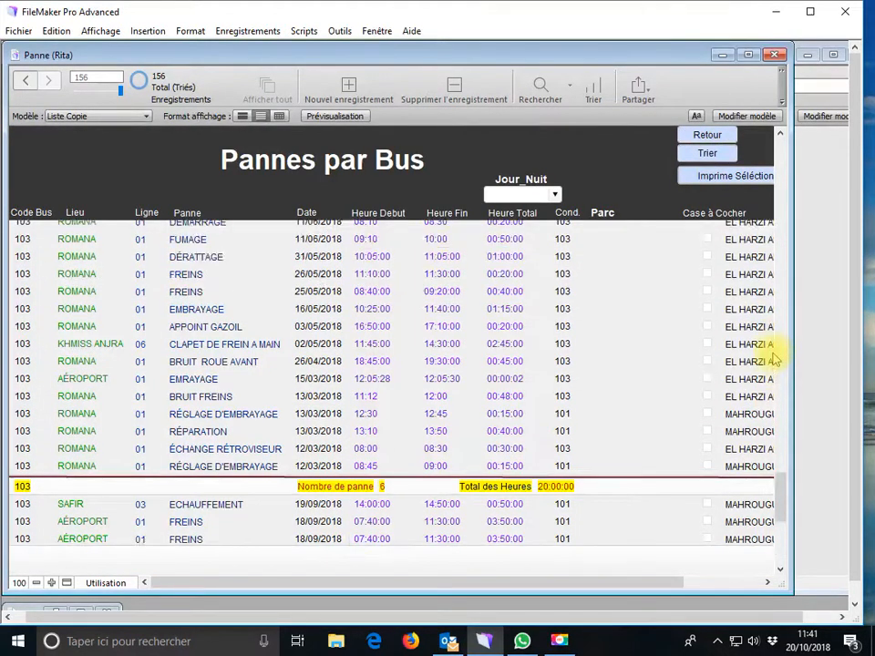
scroll(771, 357, "up", 15)
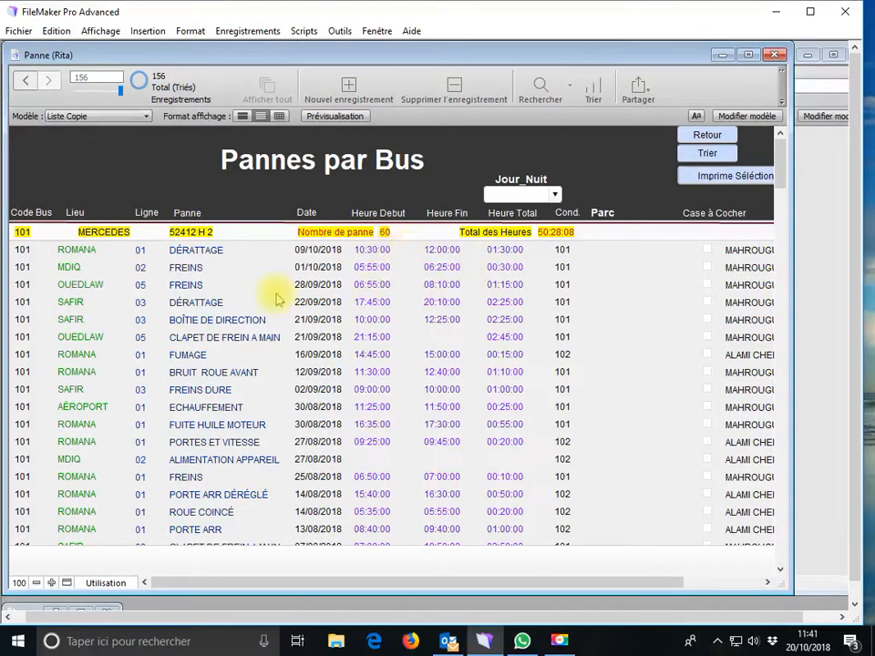
scroll(279, 341, "down", 20)
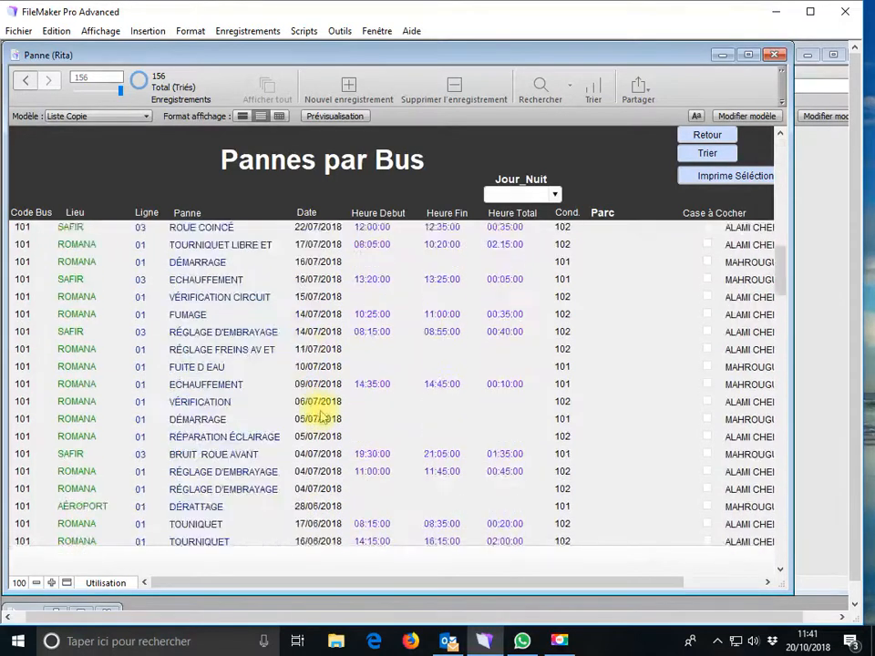
scroll(419, 361, "down", 4)
scroll(364, 367, "up", 4)
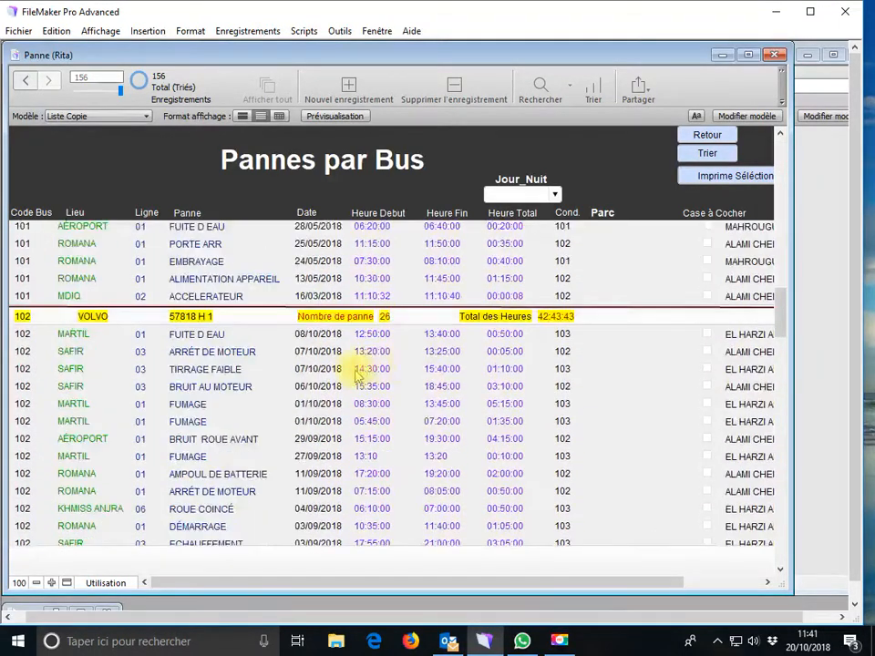
left_click(697, 137)
Open the breakdown list by date, sort it, and review the daily breakdown counts and hours before going back
left_click(47, 229)
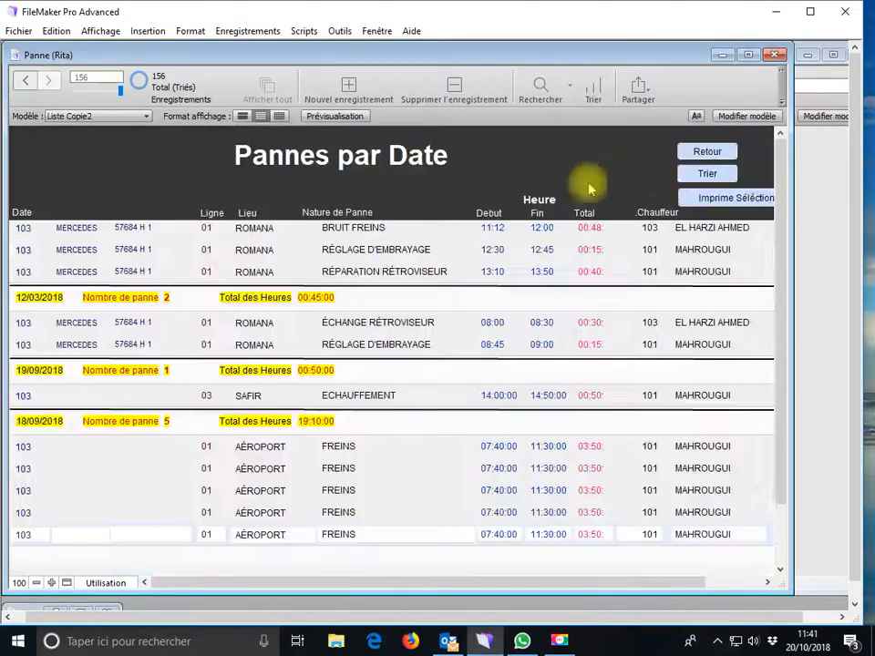
left_click(694, 174)
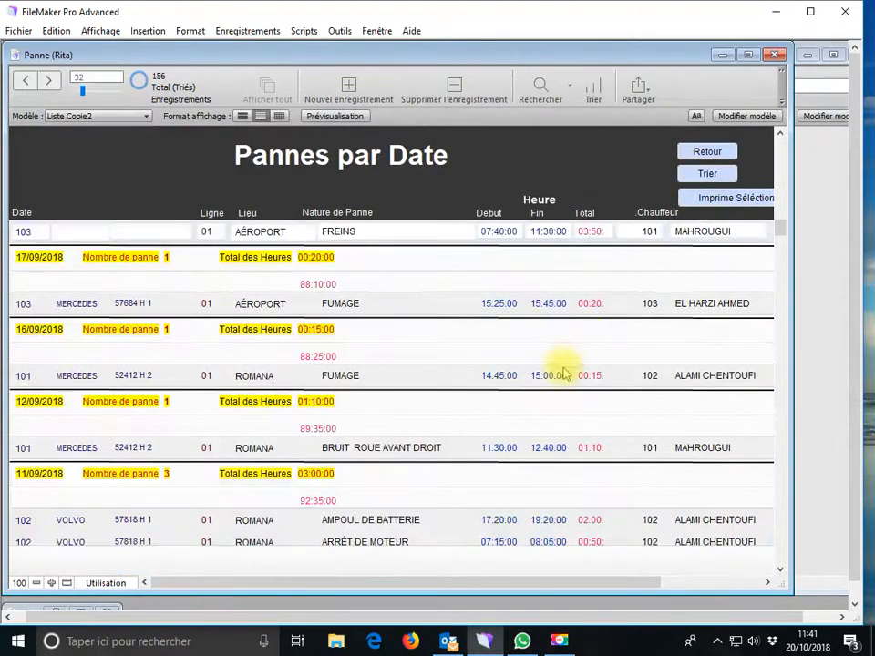
scroll(560, 371, "up", 4)
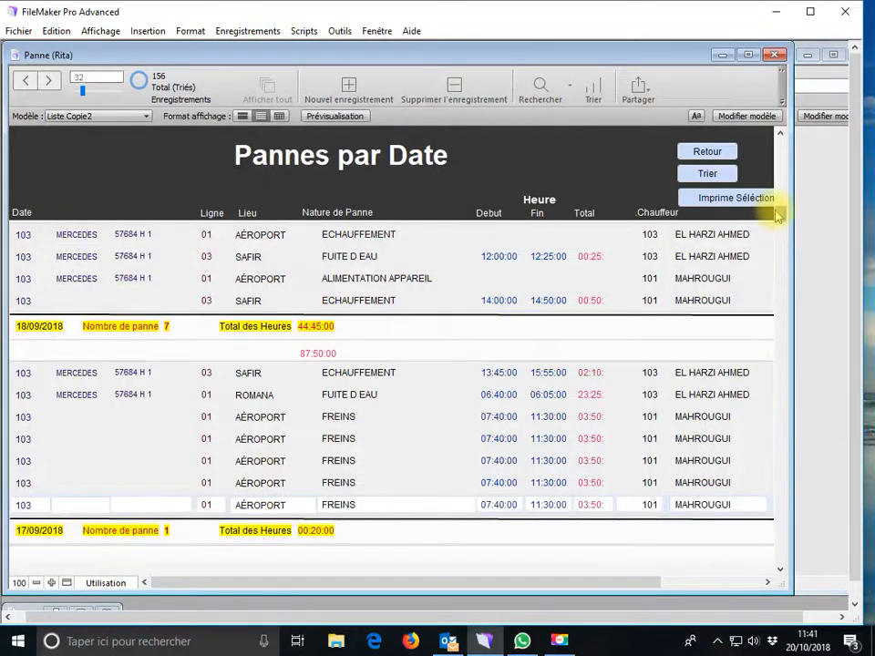
scroll(778, 214, "up", 10)
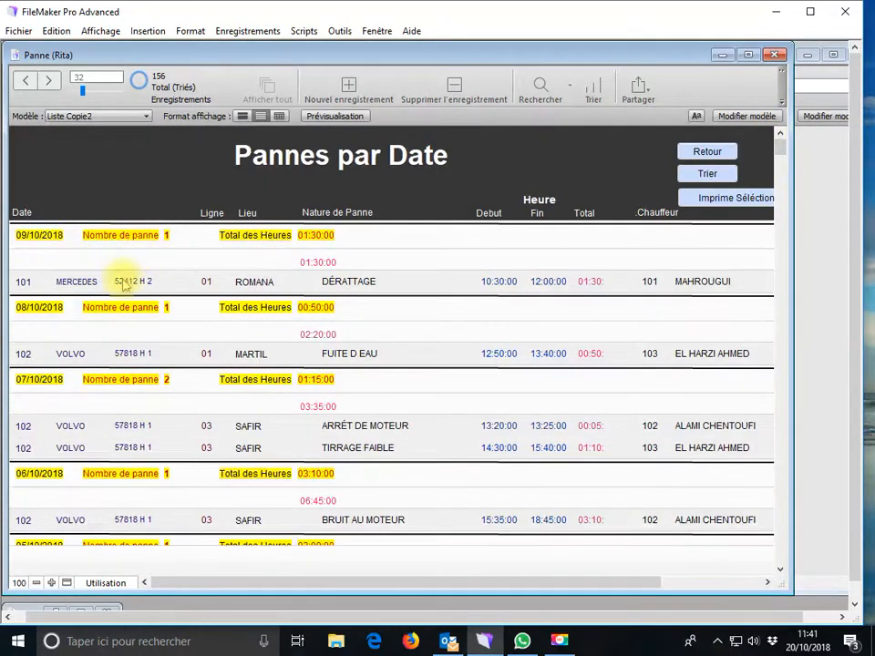
scroll(155, 365, "down", 3)
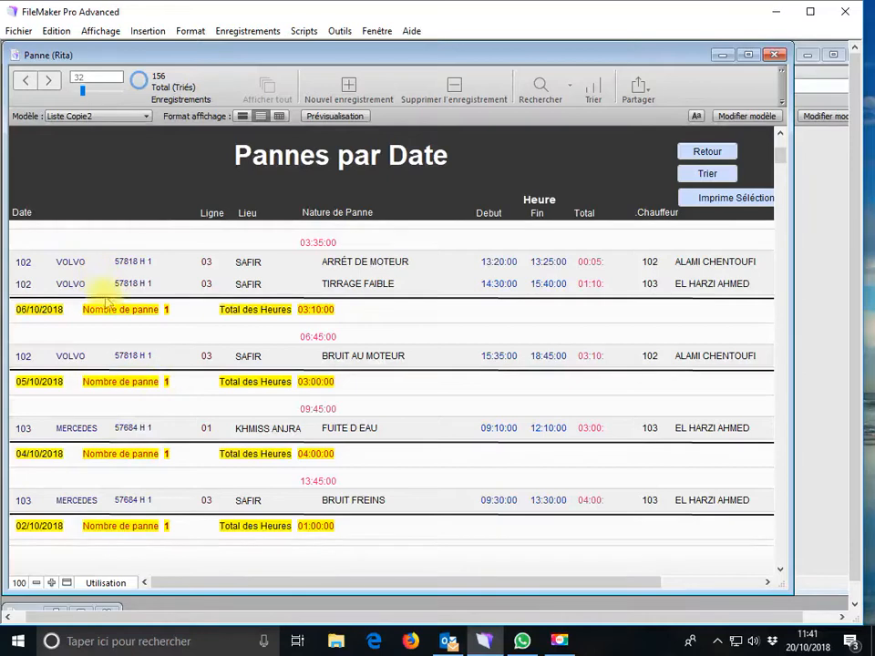
scroll(182, 383, "down", 5)
scroll(215, 434, "down", 3)
scroll(201, 416, "up", 3)
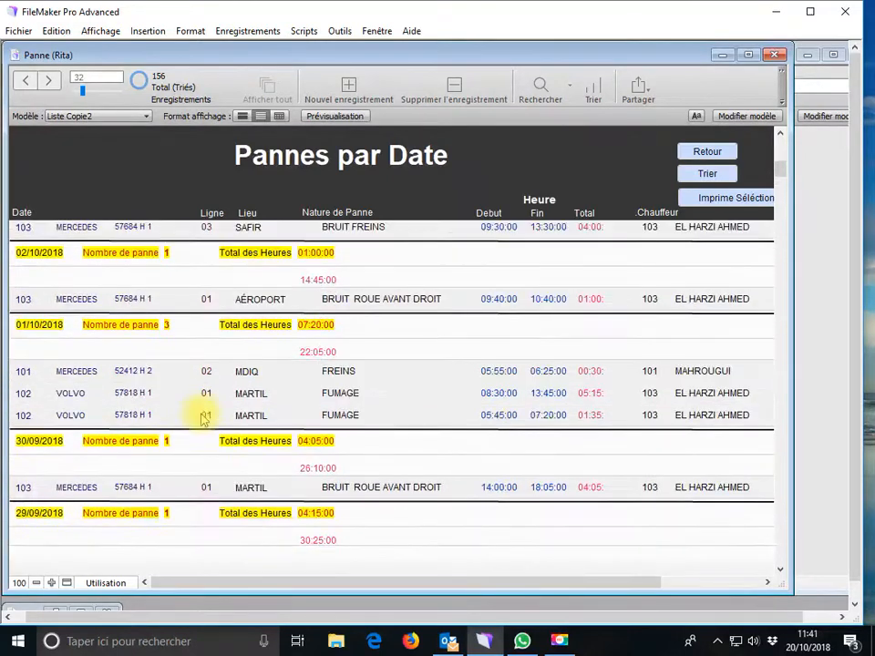
left_click(706, 151)
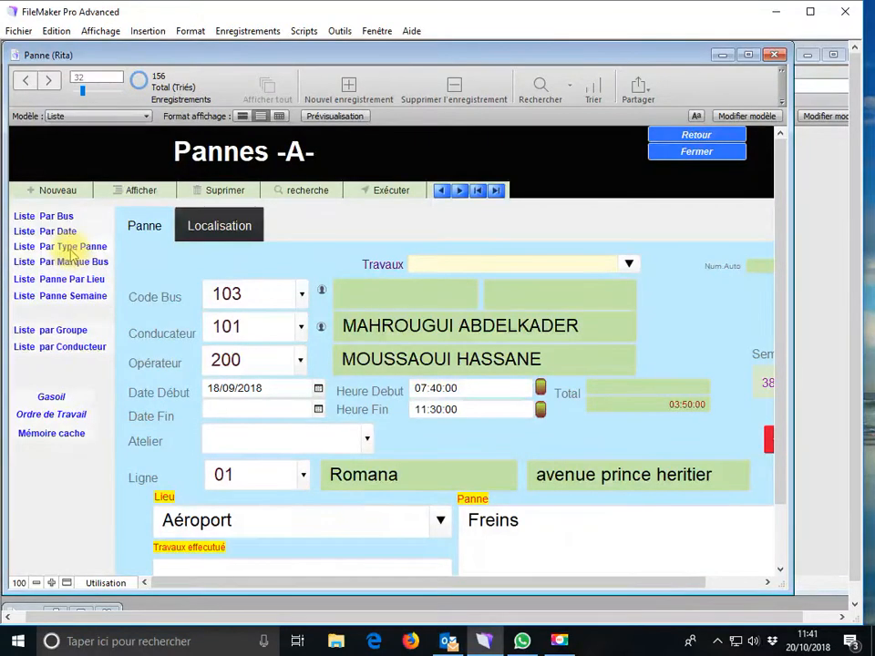
Open the list by breakdown type, sort it, and examine the Porte arr group before returning to the record form
left_click(69, 247)
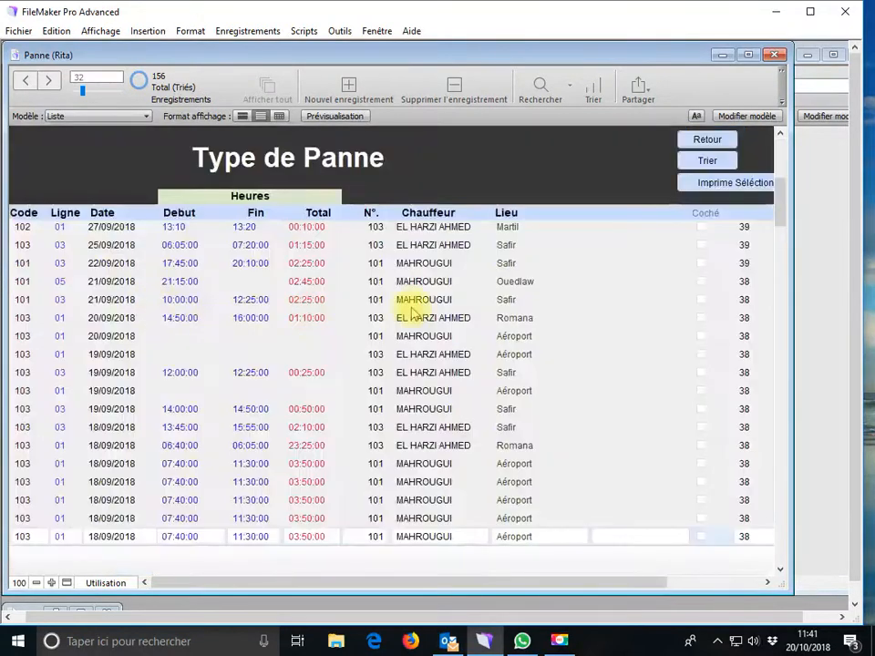
left_click(692, 168)
scroll(195, 371, "up", 5)
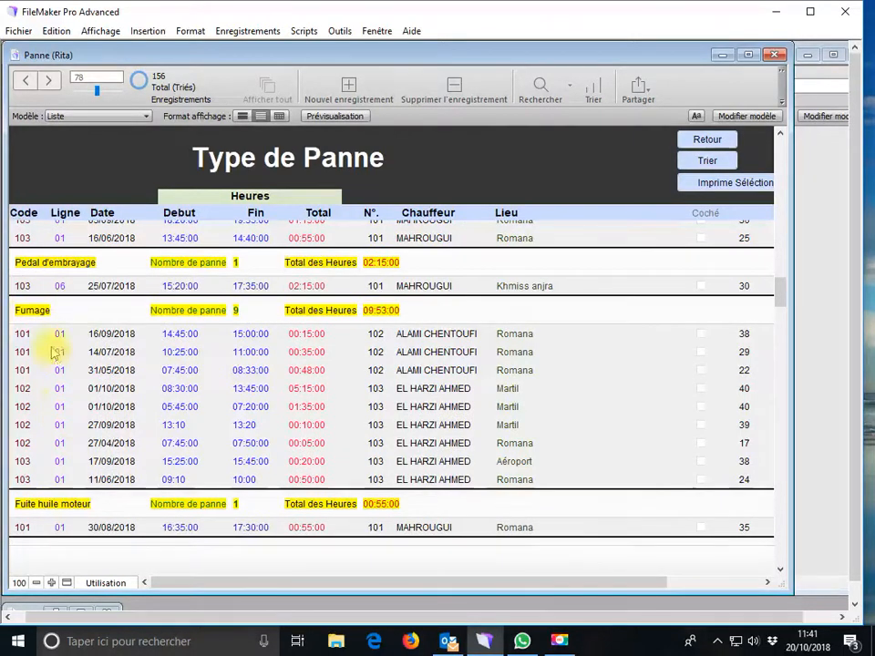
scroll(78, 369, "up", 6)
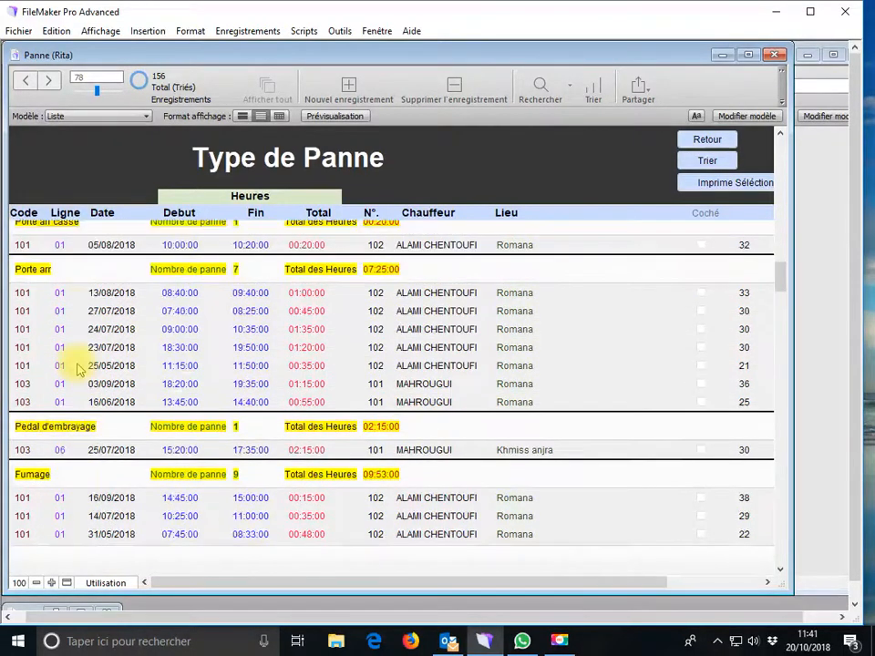
left_click(39, 327)
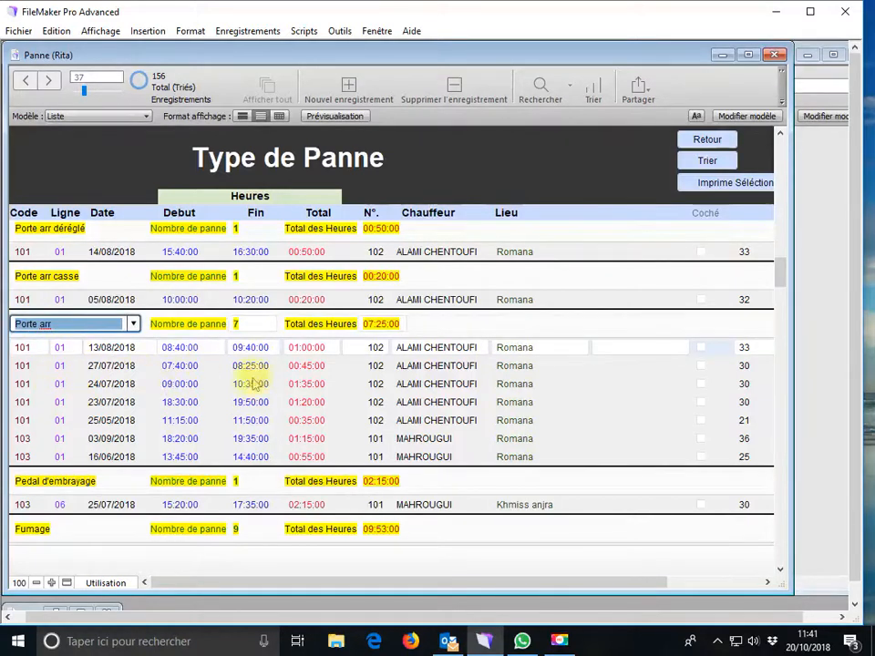
left_click(695, 140)
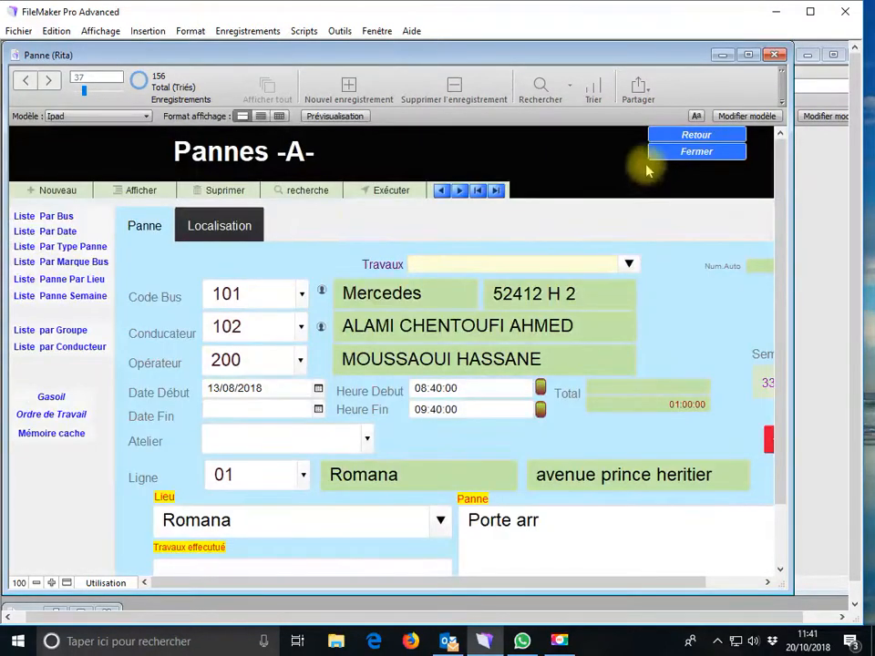
Open the breakdown list by bus brand, sort it, and review the Mercedes and Volvo groups
left_click(88, 264)
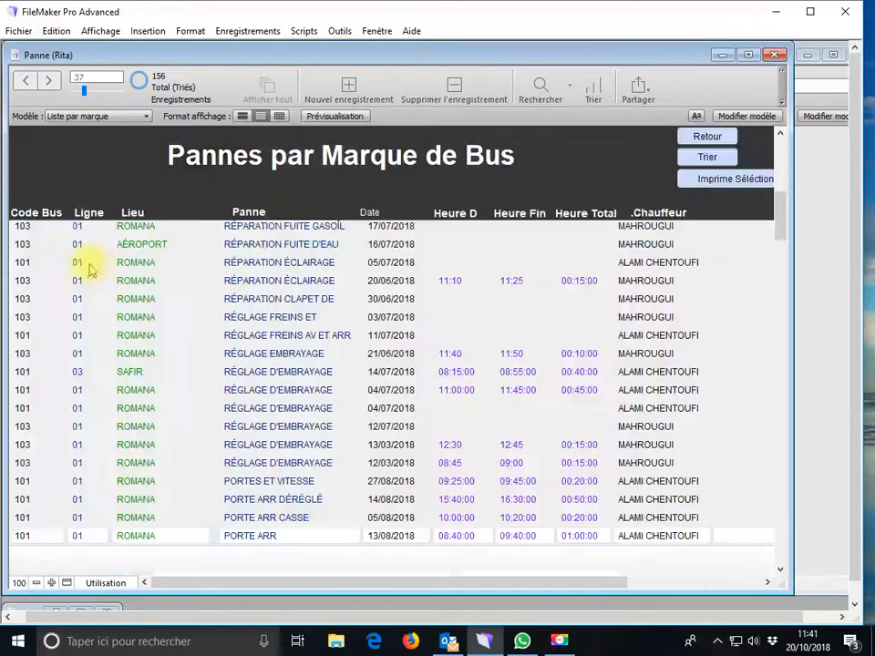
left_click(706, 157)
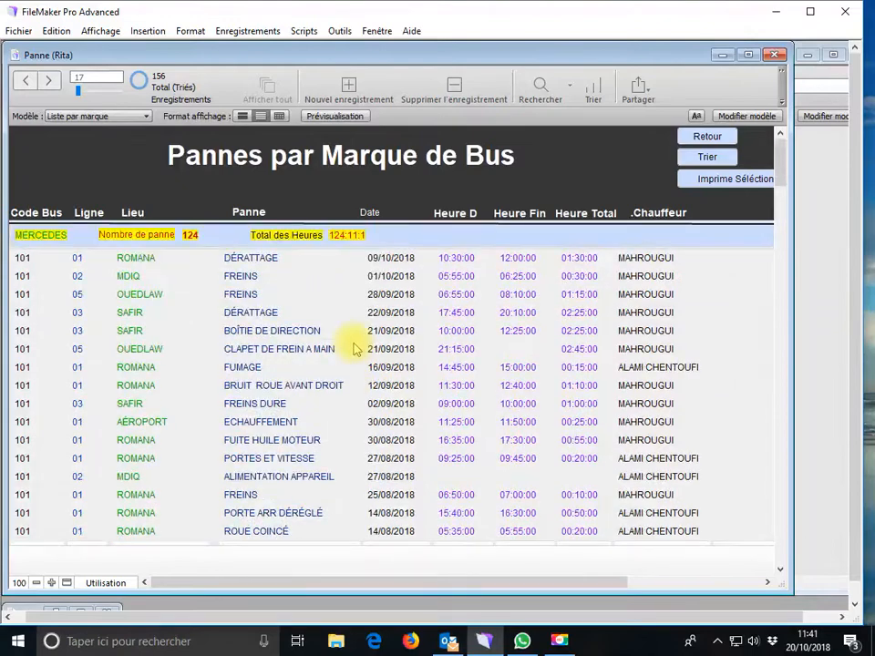
scroll(72, 276, "down", 15)
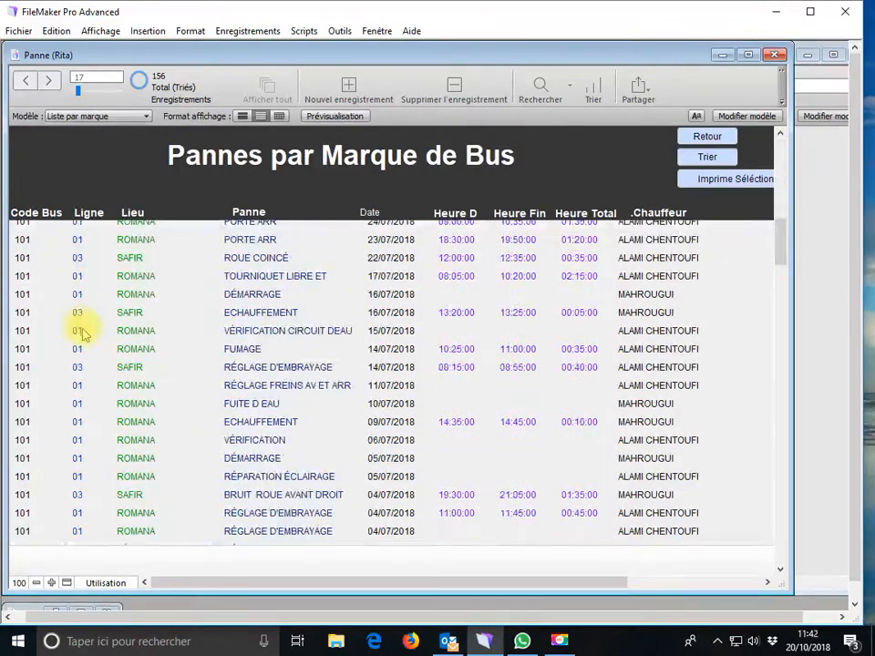
scroll(81, 345, "down", 15)
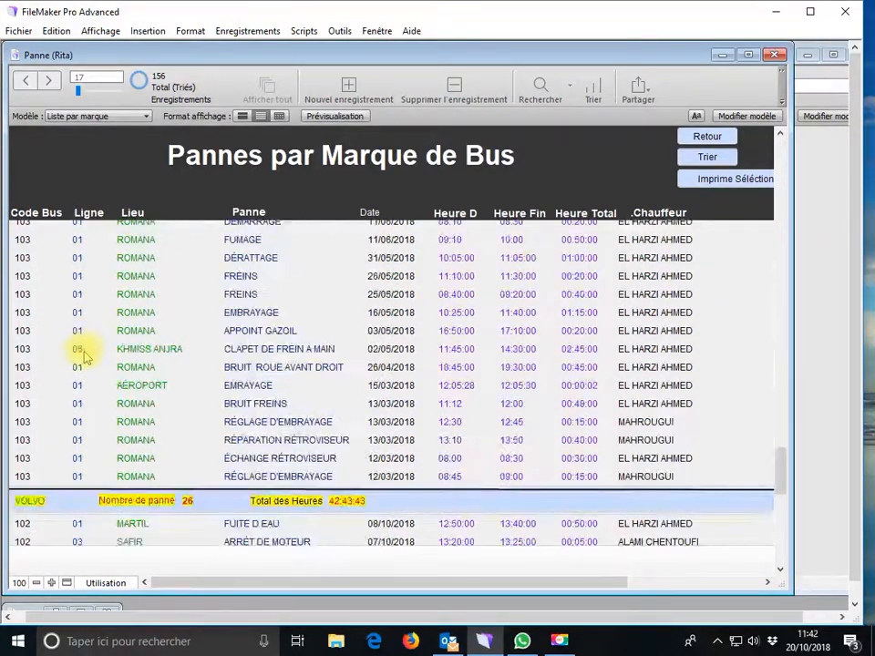
scroll(56, 356, "down", 8)
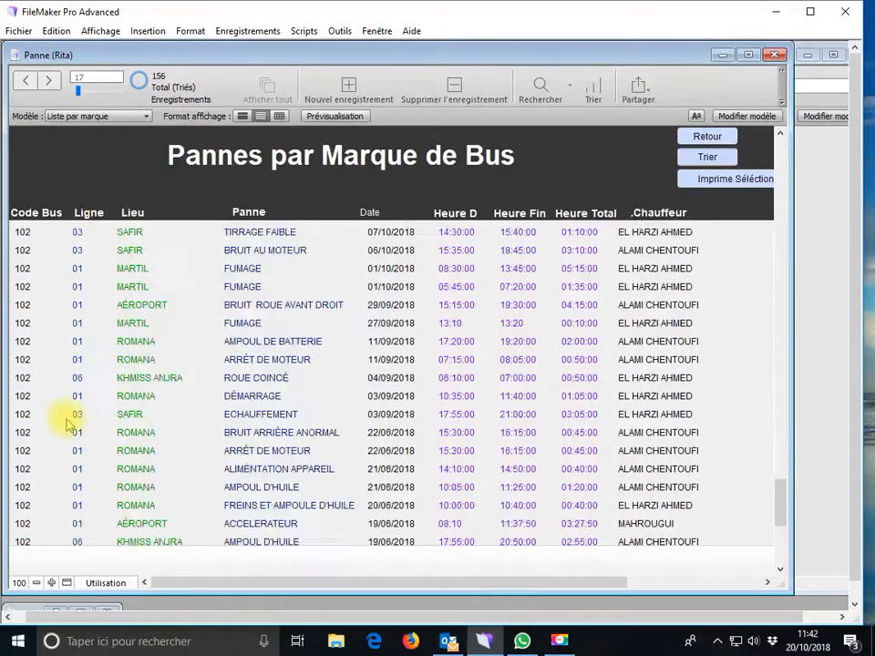
Open the breakdown list by place, sort it, and review the Safir and Romana groups before returning to the record form
left_click(707, 139)
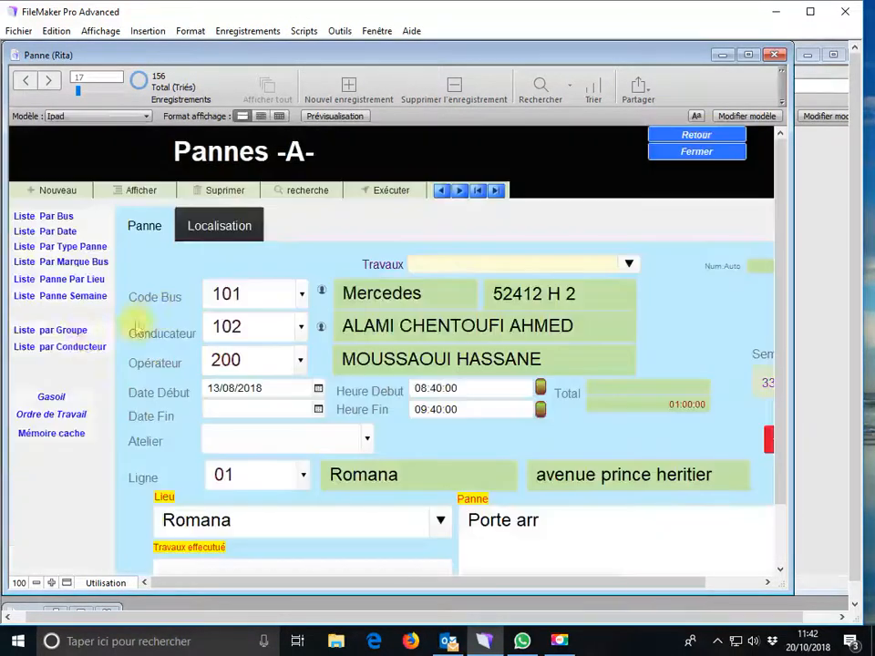
left_click(85, 290)
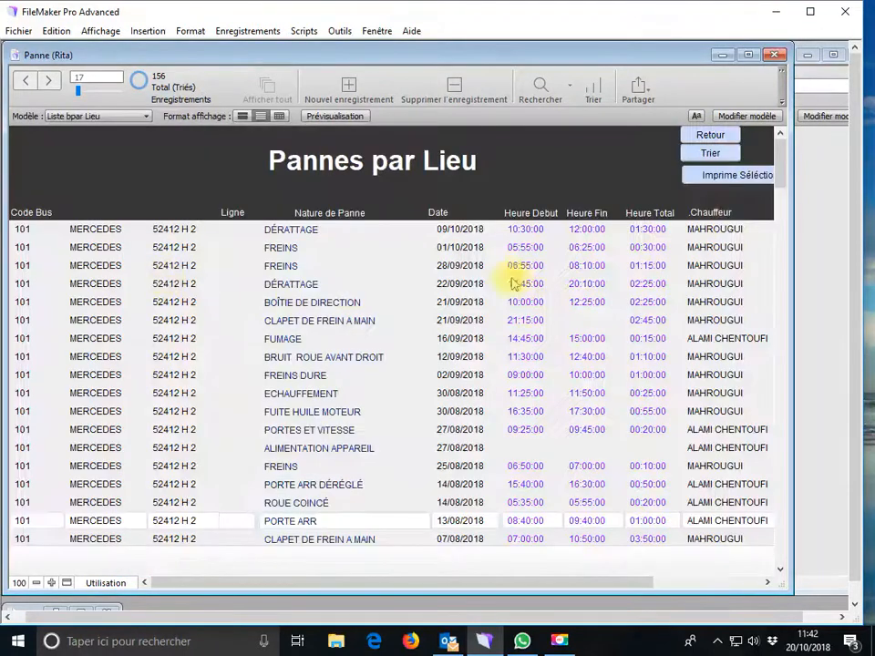
left_click(709, 154)
scroll(318, 324, "up", 5)
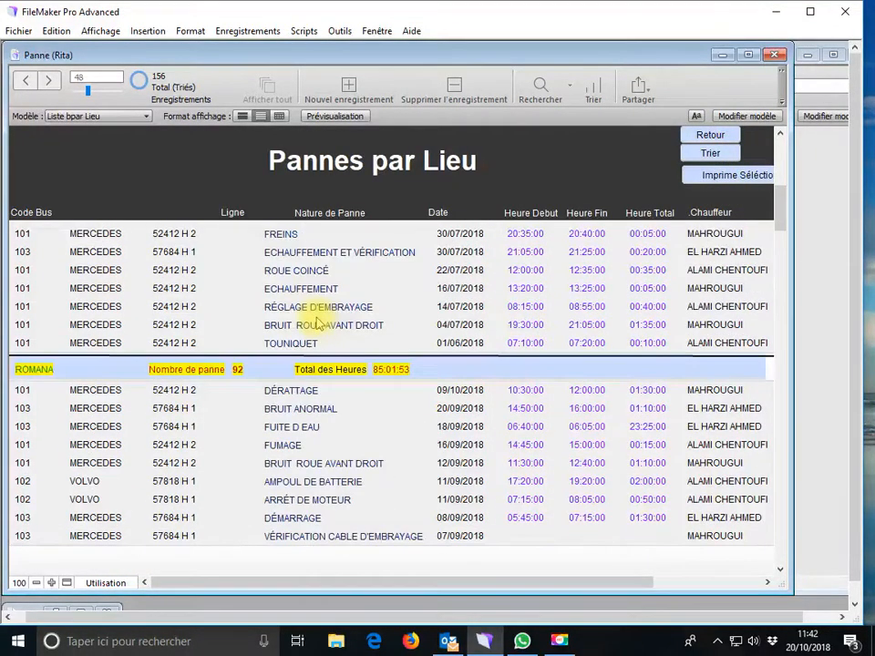
scroll(318, 329, "up", 6)
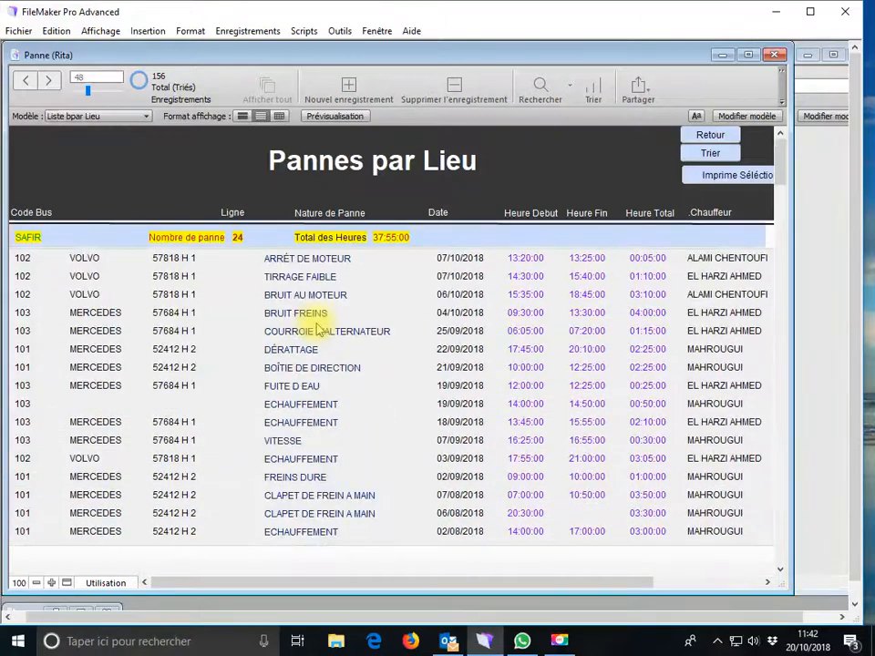
scroll(179, 411, "down", 2)
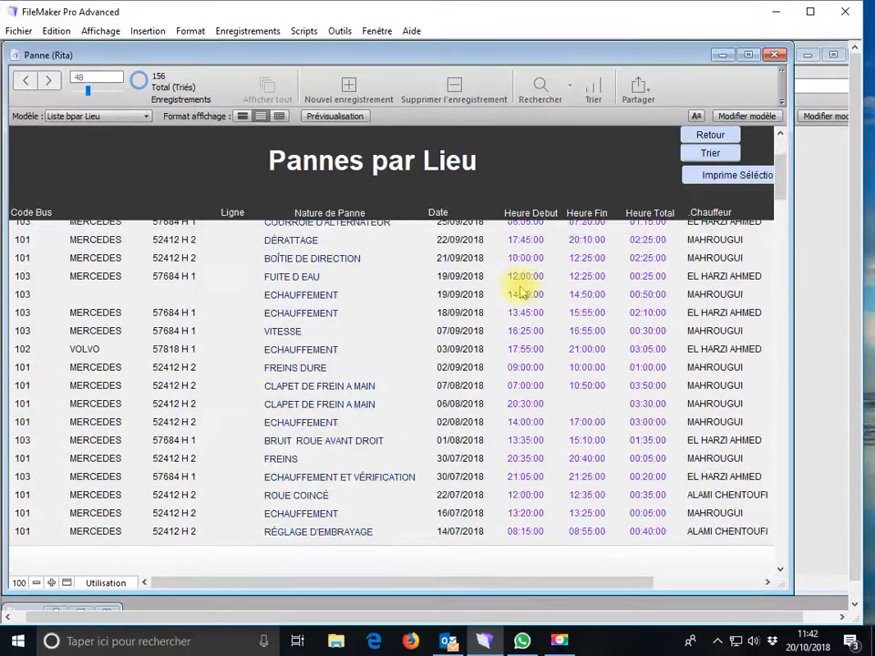
left_click(700, 134)
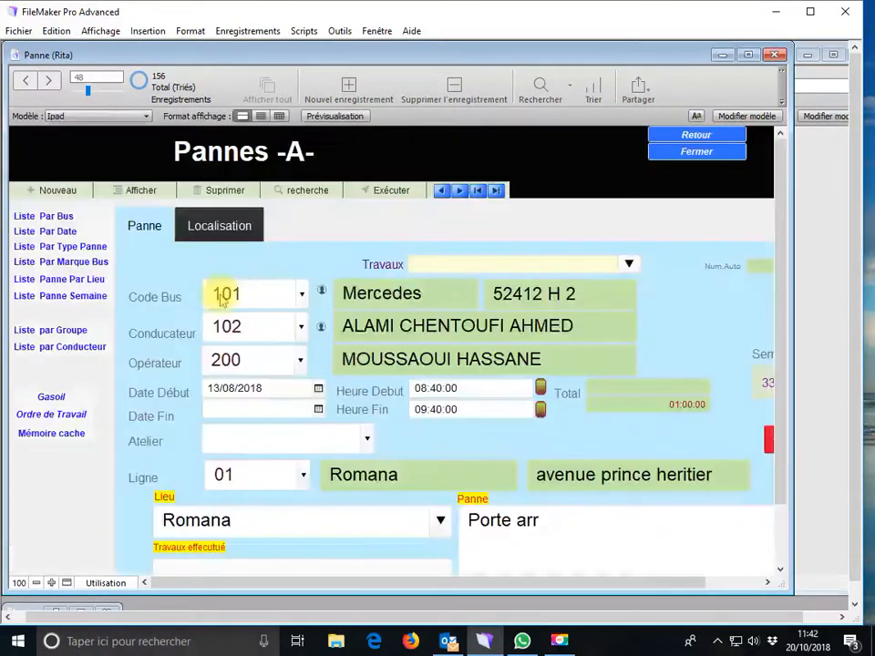
Open the weekly breakdown list, sort it by type, and examine the Réglage d'embrayage group and its weekly alerts before going back
left_click(65, 297)
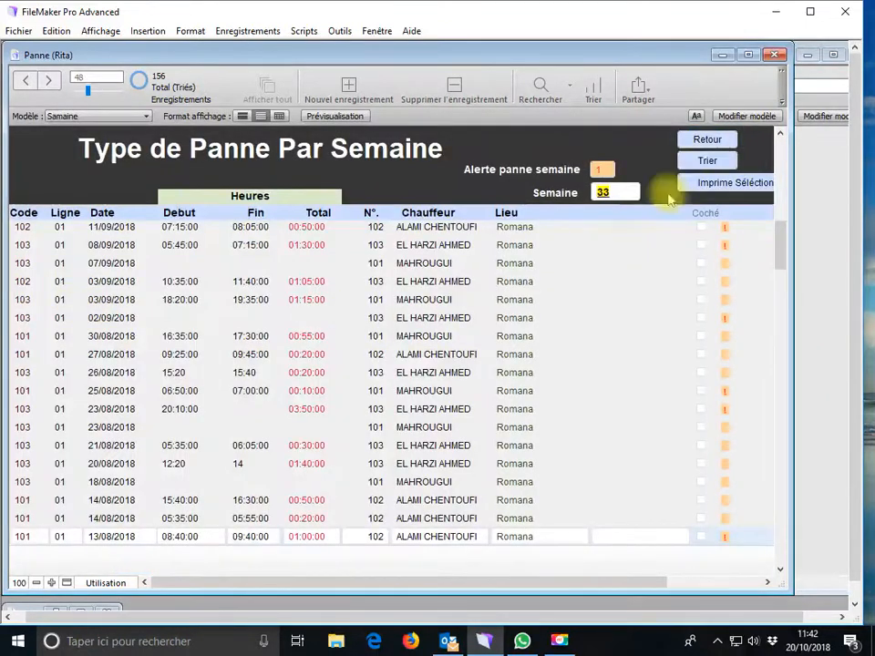
left_click(698, 162)
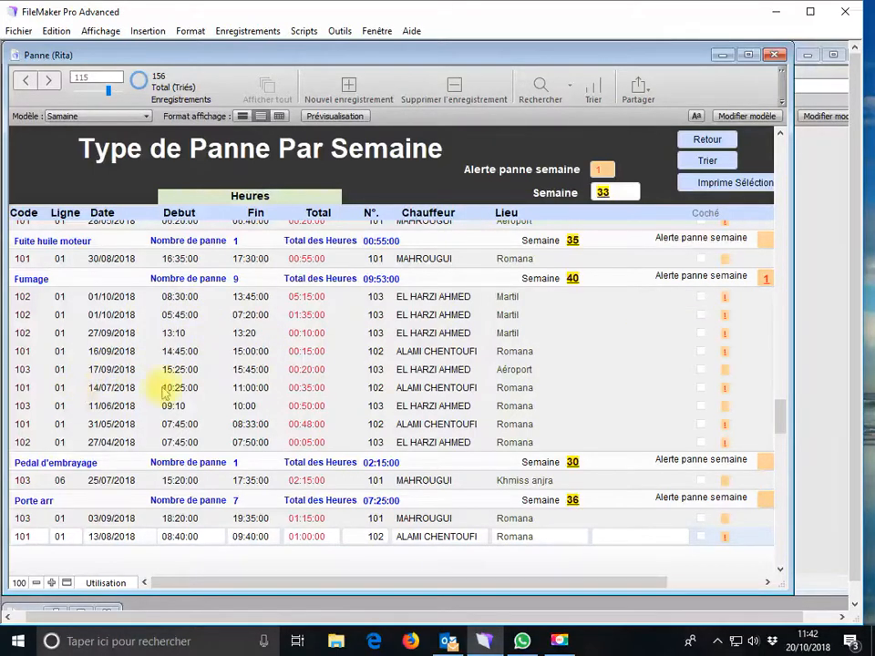
scroll(460, 392, "down", 10)
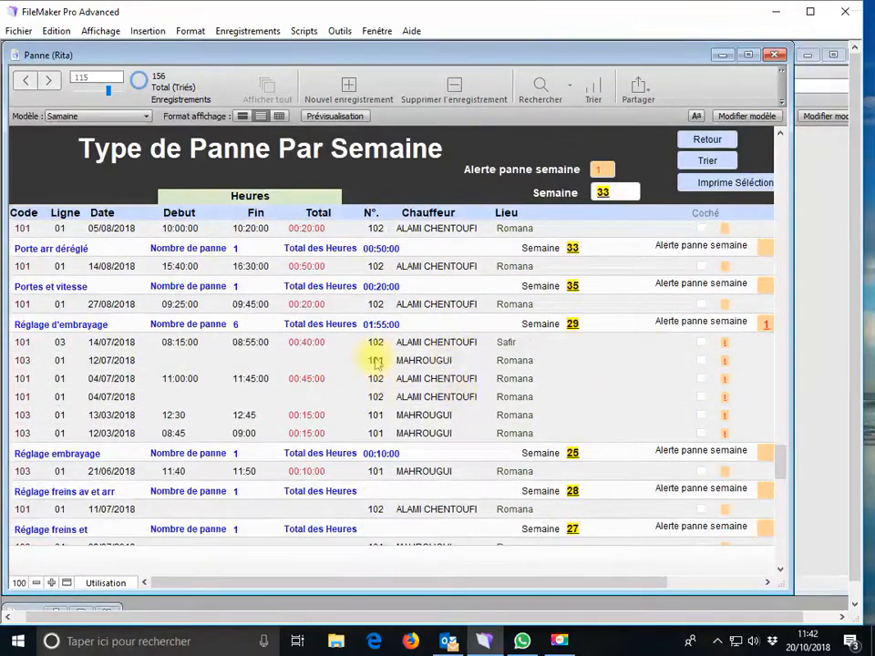
left_click(41, 361)
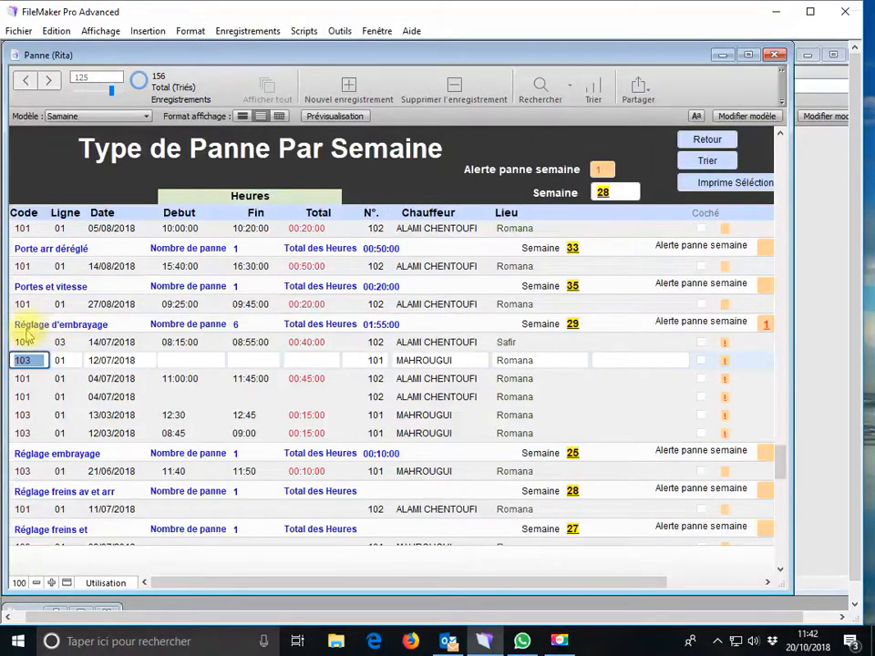
scroll(226, 392, "down", 5)
scroll(401, 395, "down", 4)
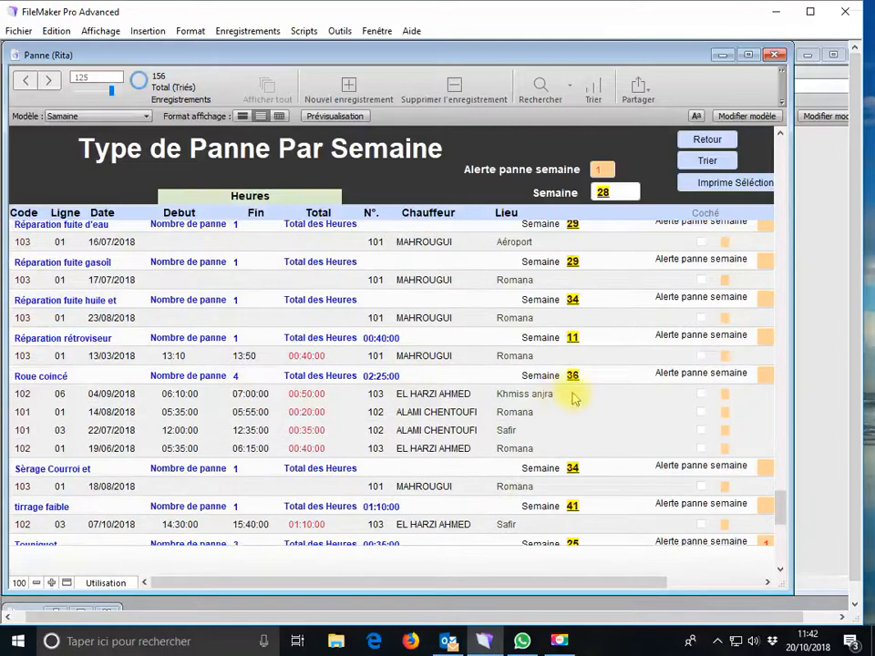
left_click(699, 139)
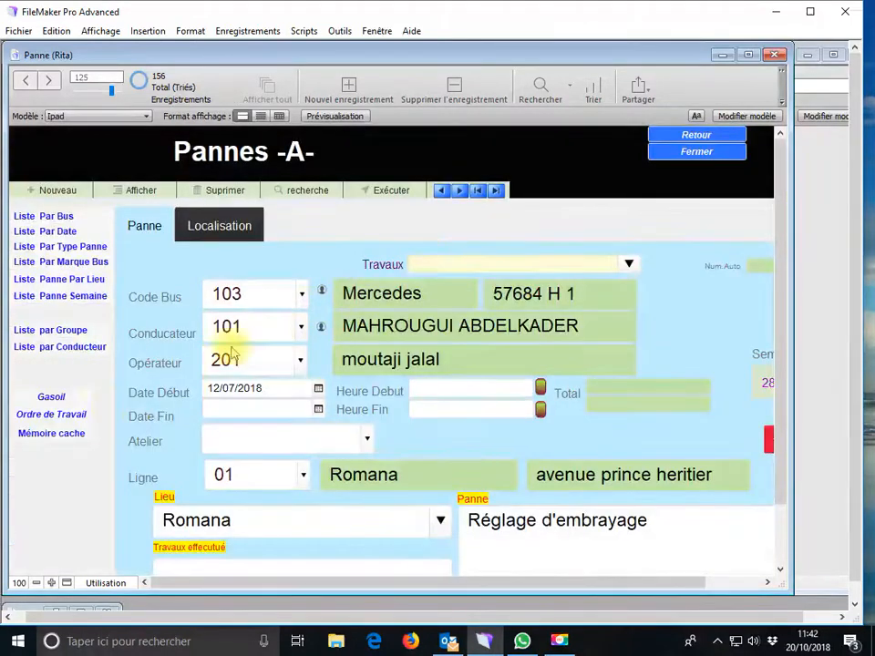
Open the breakdown list by driver, sort it, and review each driver's breakdown count and total hours before going back
left_click(52, 351)
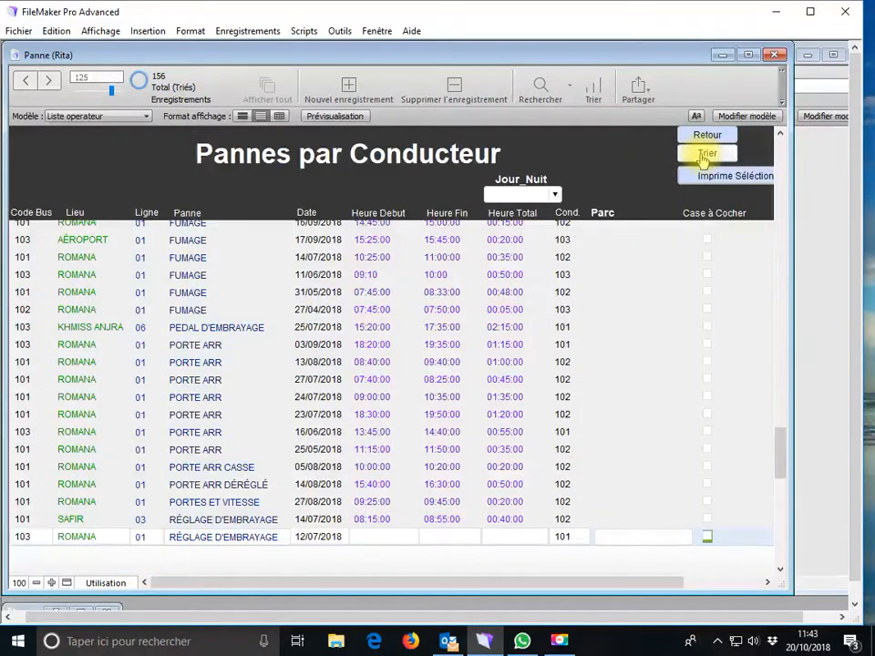
left_click(733, 157)
scroll(489, 289, "up", 20)
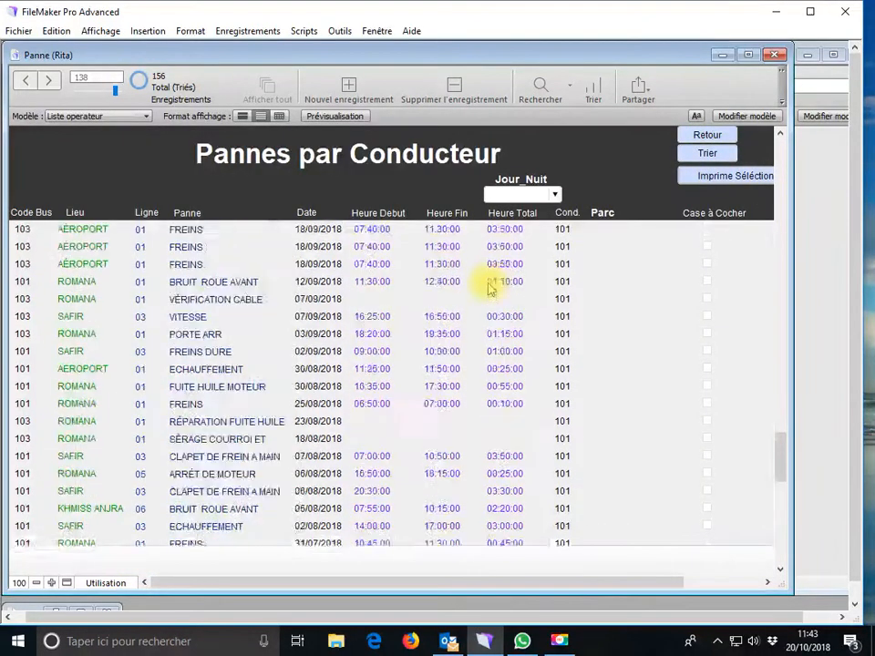
scroll(490, 289, "up", 5)
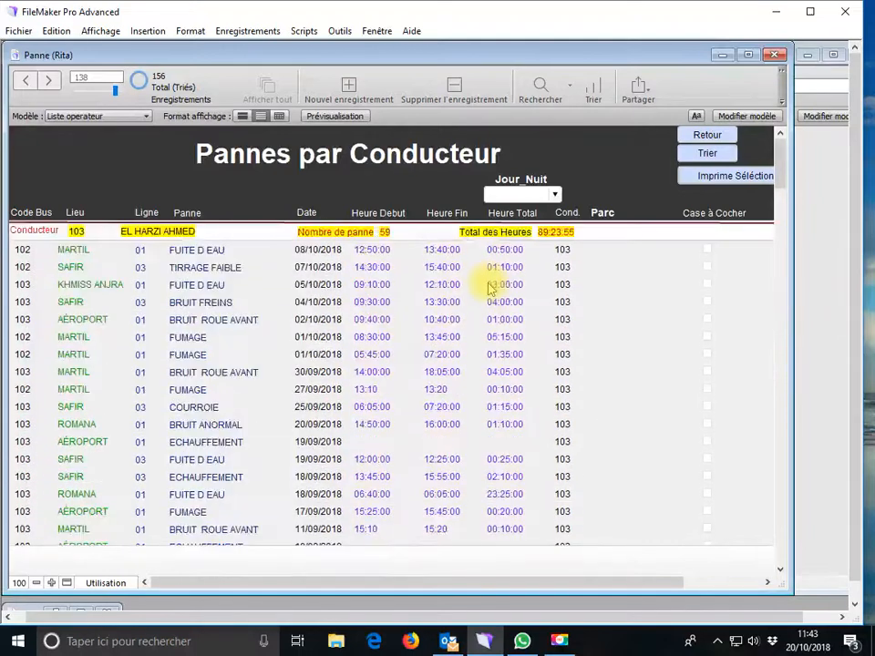
scroll(137, 312, "down", 10)
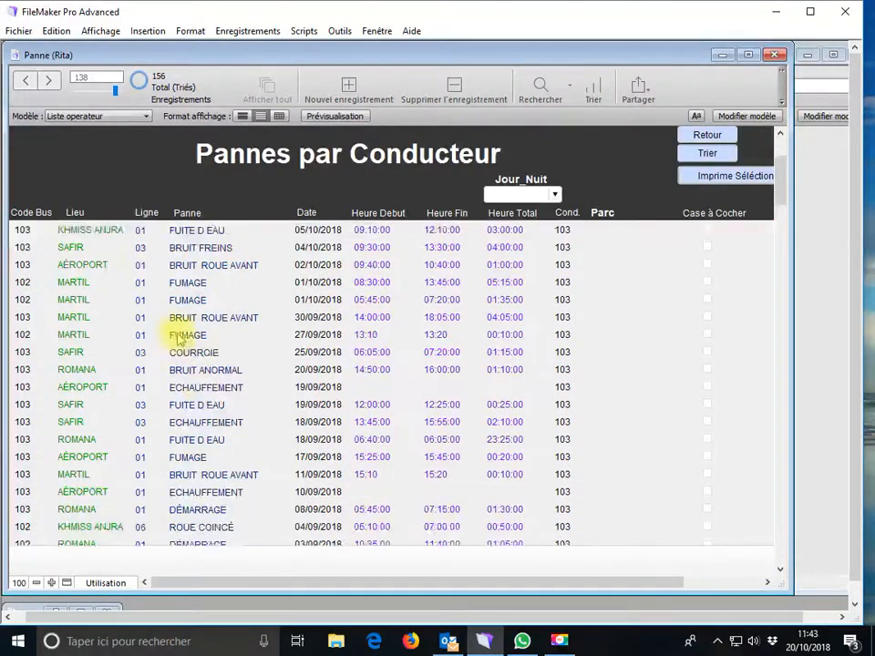
scroll(205, 339, "down", 3)
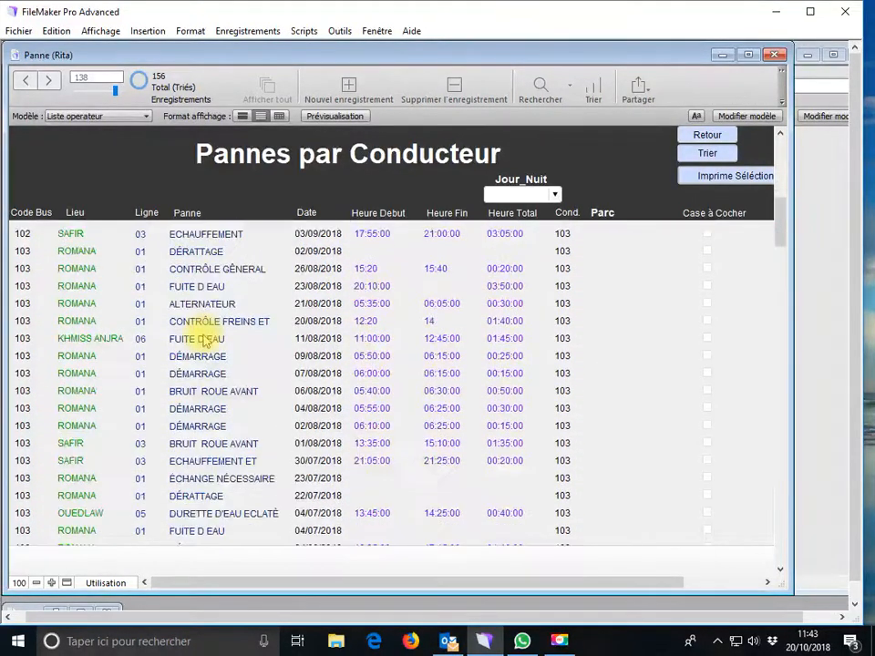
scroll(205, 339, "down", 12)
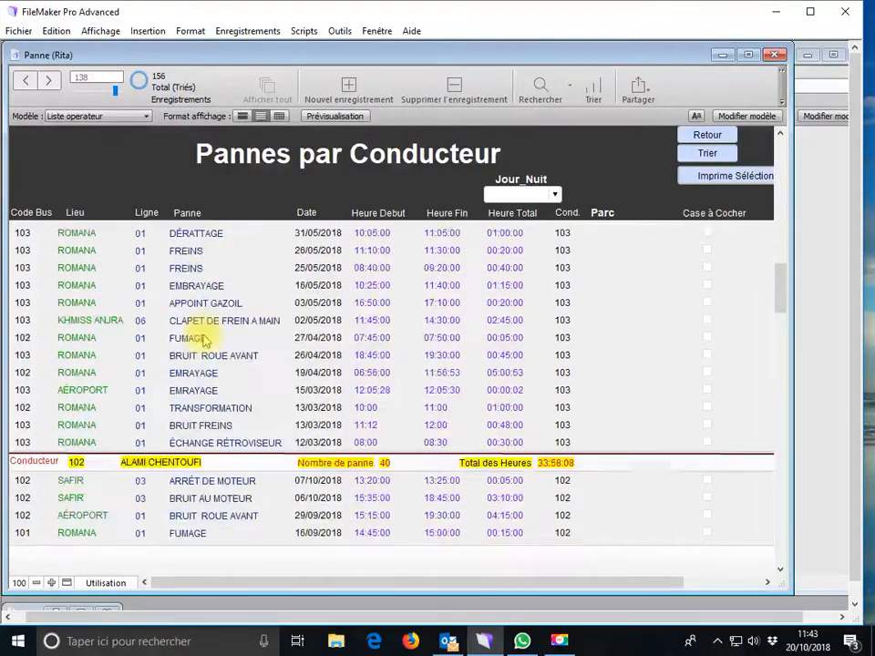
scroll(205, 335, "down", 8)
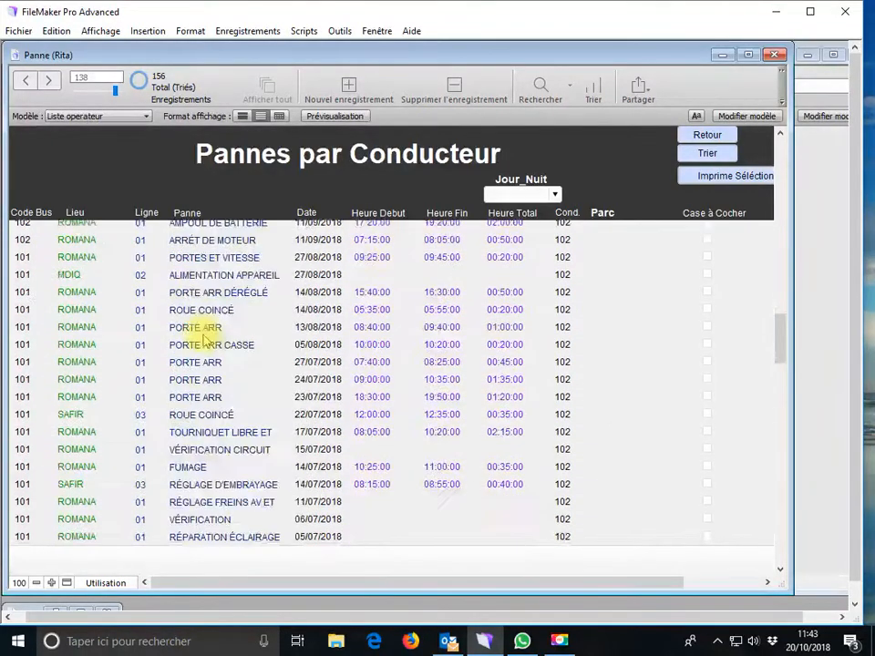
scroll(282, 285, "up", 5)
left_click(702, 135)
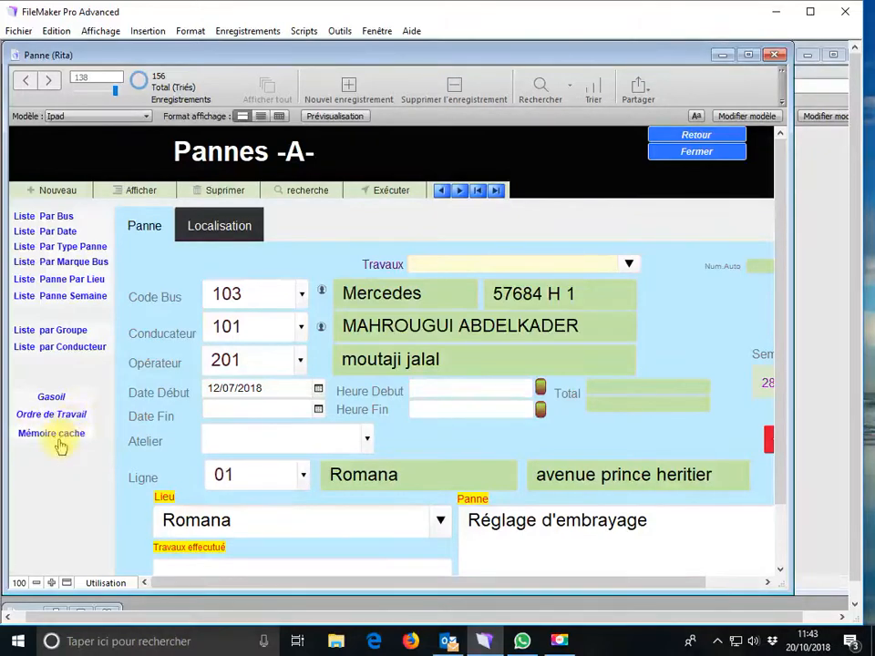
Open the breakdown list by group, sort it, and review each mechanic's daily breakdowns and hours before returning to the record form
left_click(38, 332)
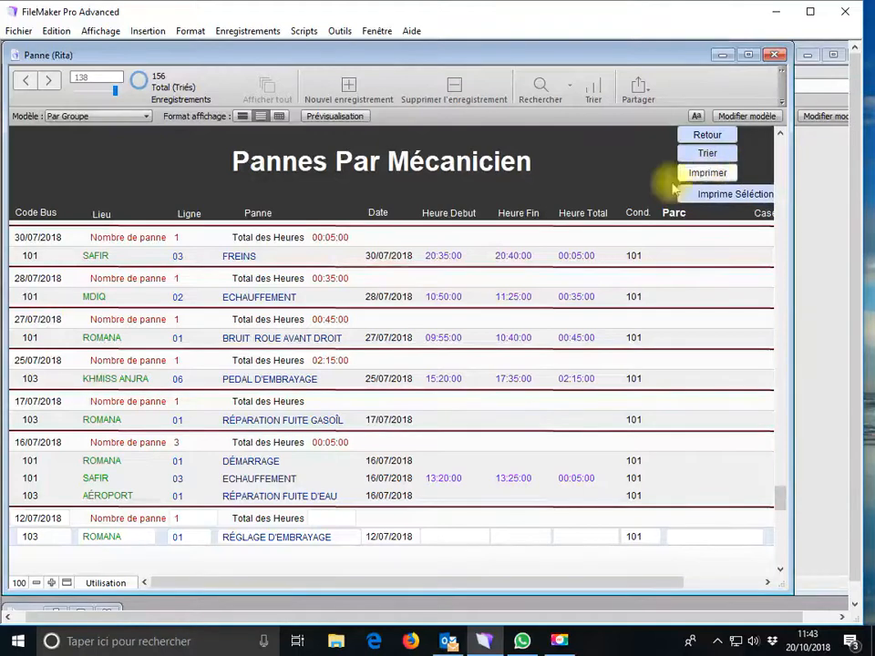
scroll(600, 249, "down", 5)
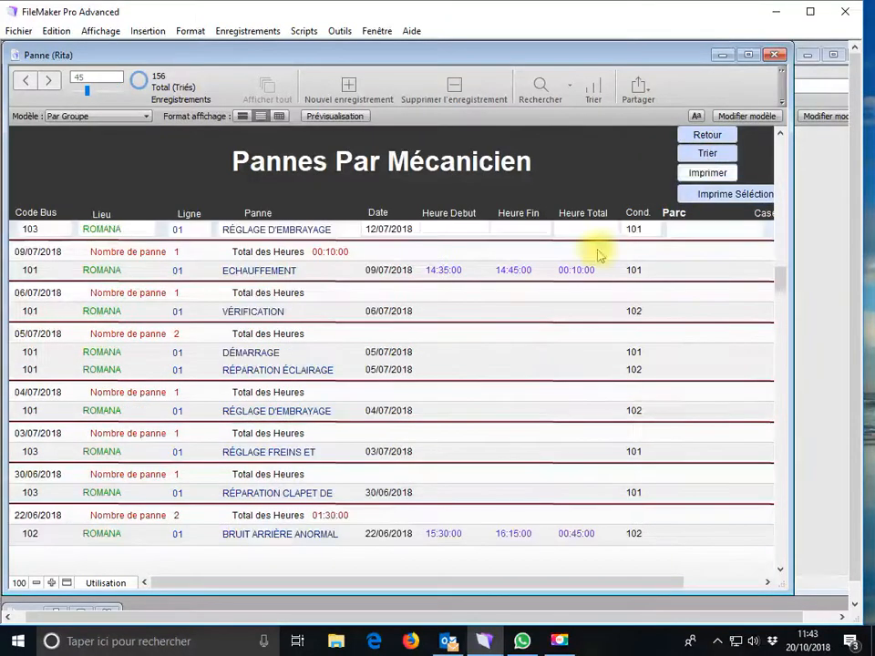
scroll(504, 364, "up", 15)
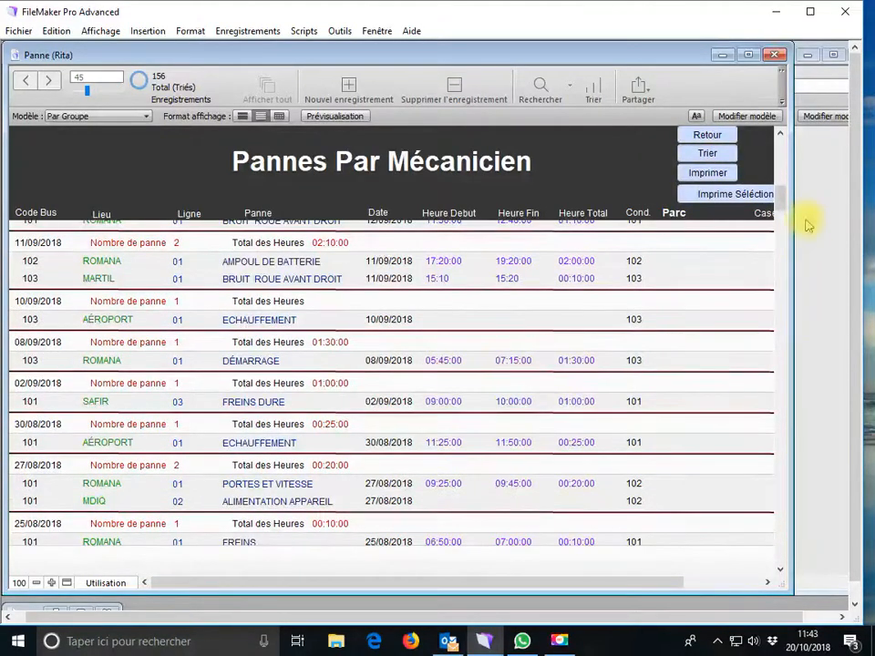
left_click_drag(781, 162, 779, 135)
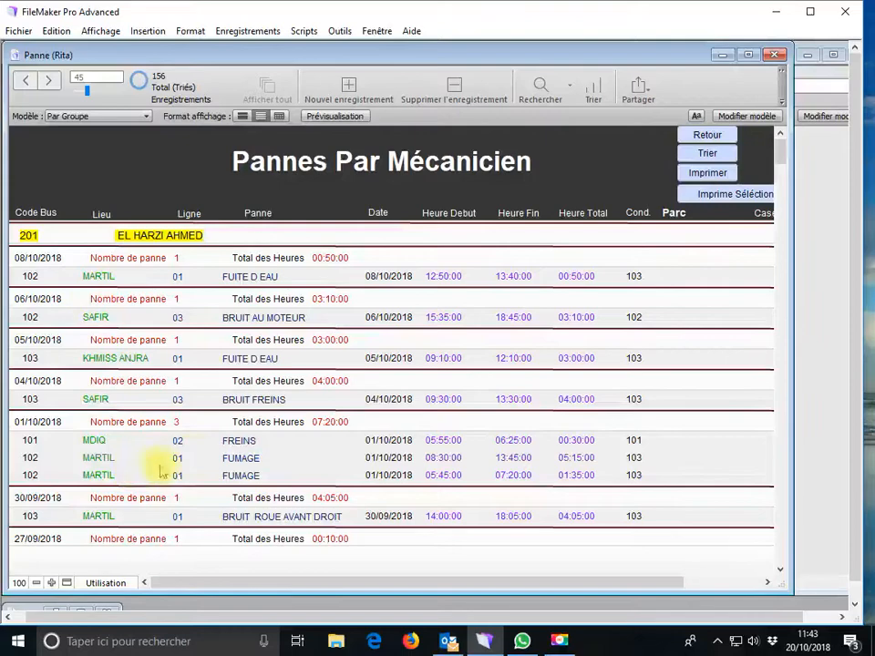
scroll(187, 460, "down", 1)
scroll(191, 461, "down", 15)
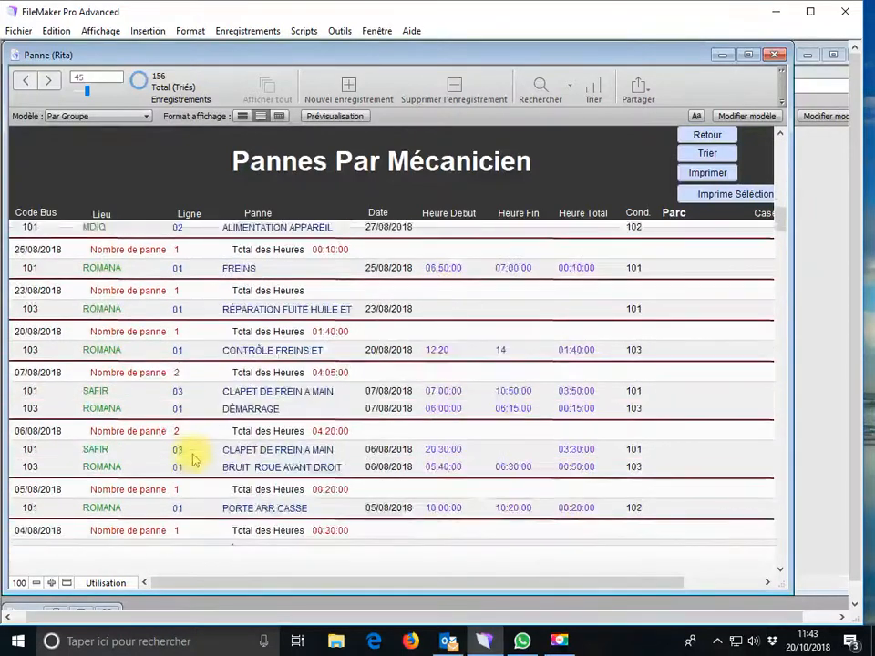
scroll(194, 461, "down", 15)
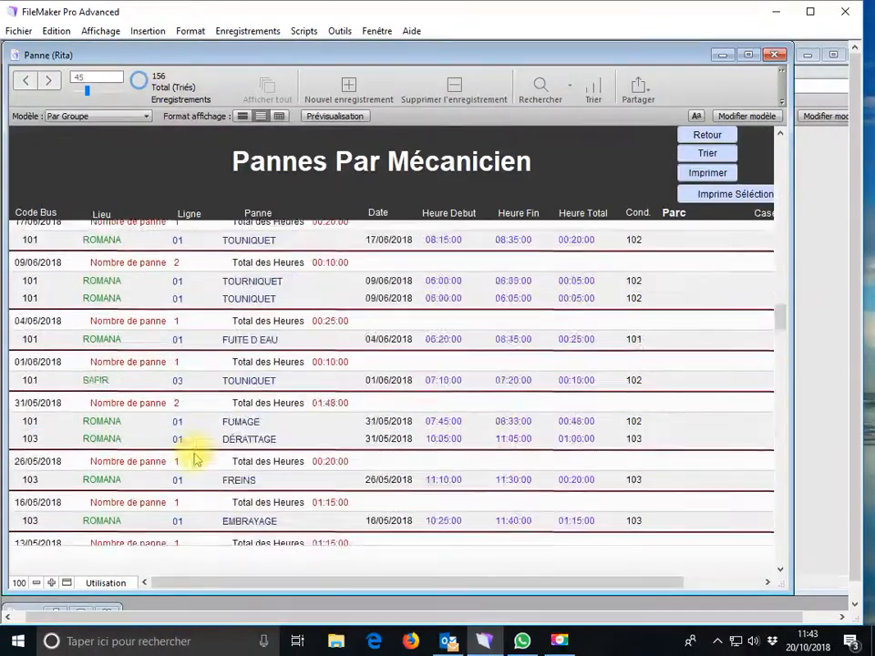
scroll(195, 454, "down", 4)
scroll(195, 455, "up", 3)
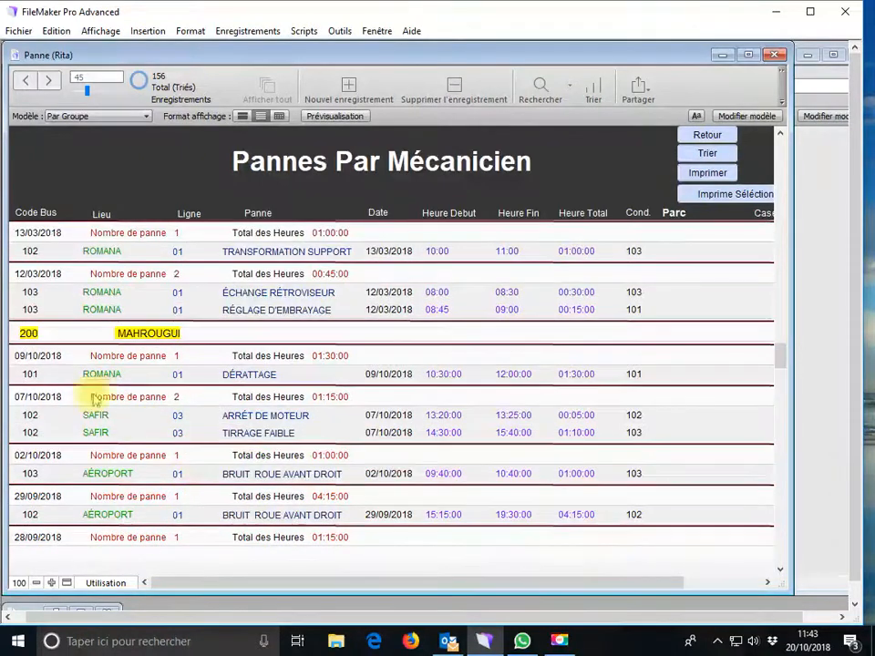
scroll(344, 474, "down", 10)
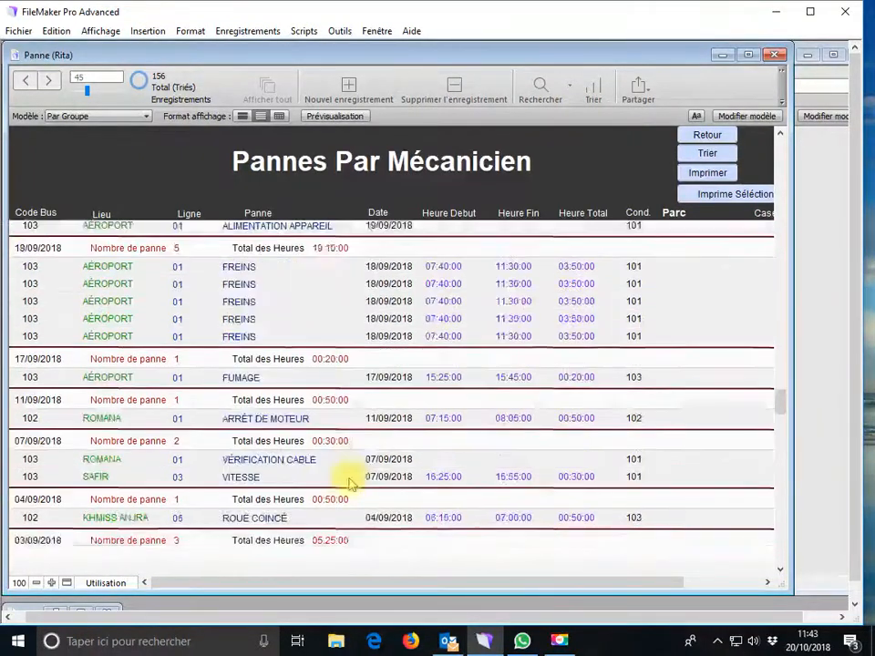
left_click(726, 136)
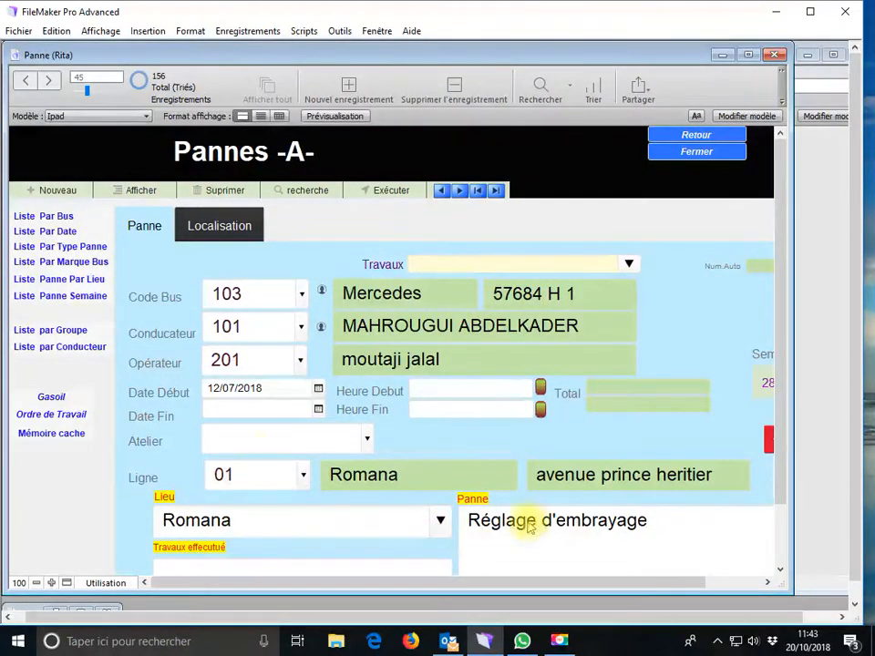
Show the breakdown's location map and try to collapse the search result pane beside it
left_click(197, 228)
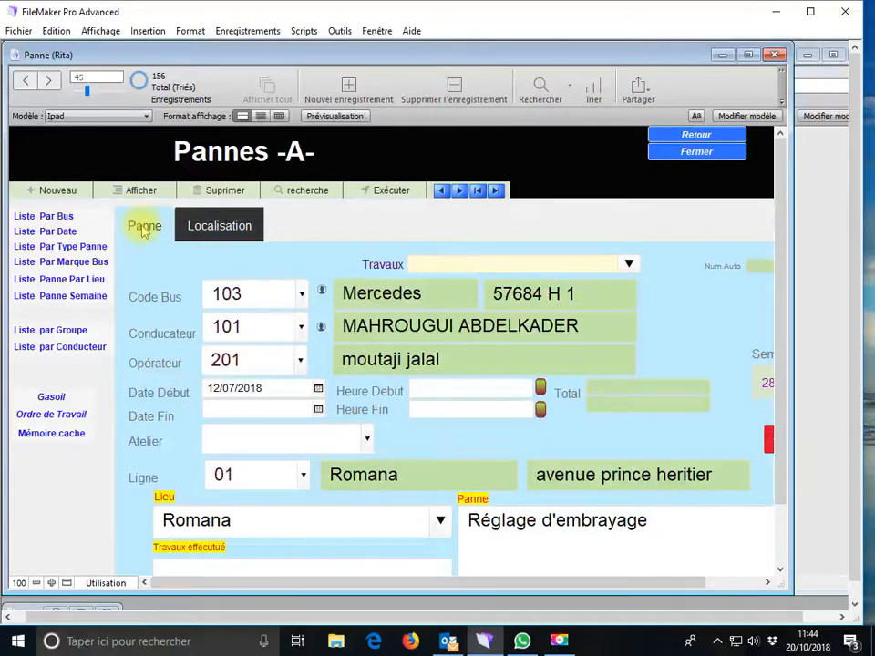
left_click(219, 235)
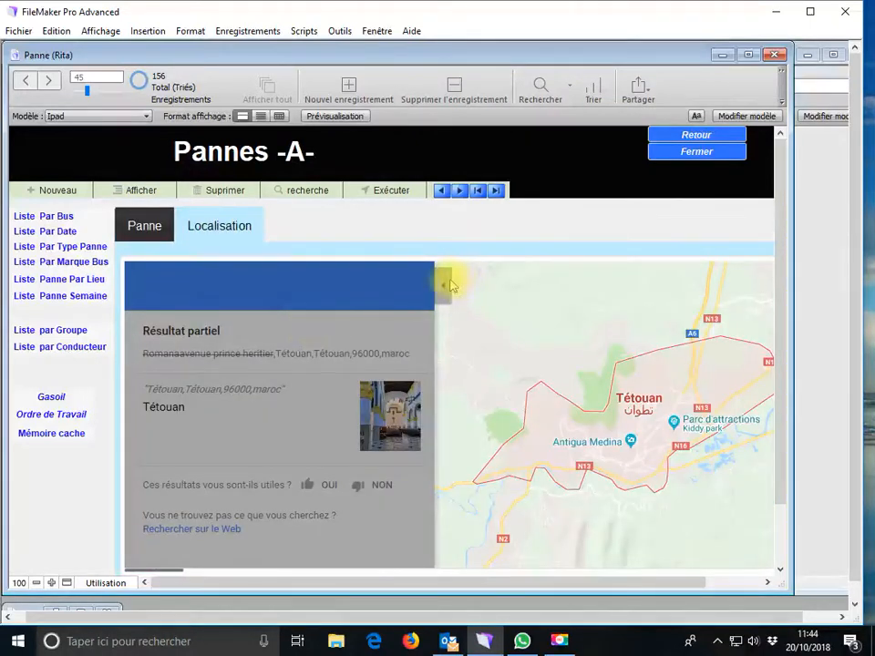
left_click(447, 285)
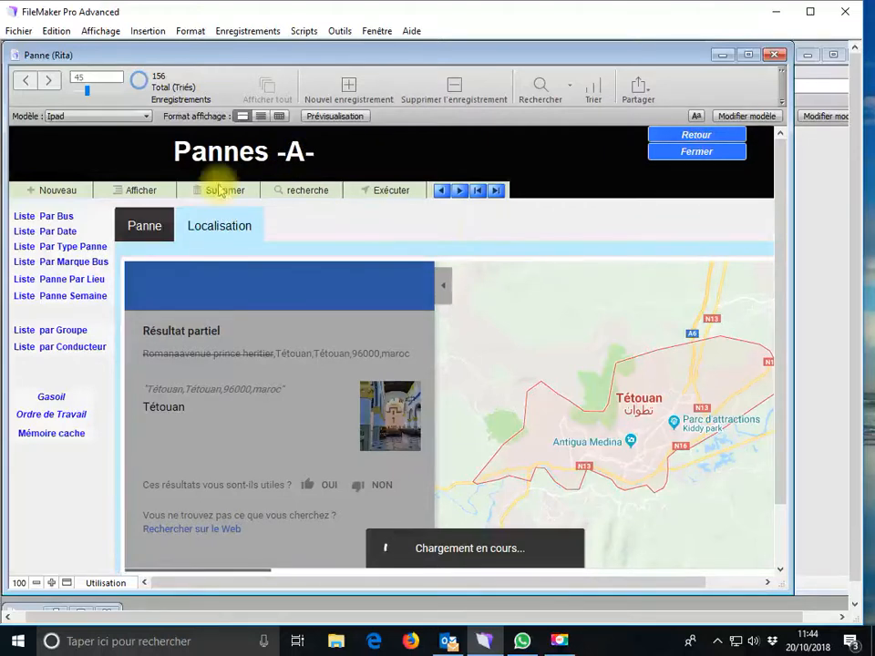
Switch the breakdown record from the Ipad layout to the Pannes layout
left_click(80, 116)
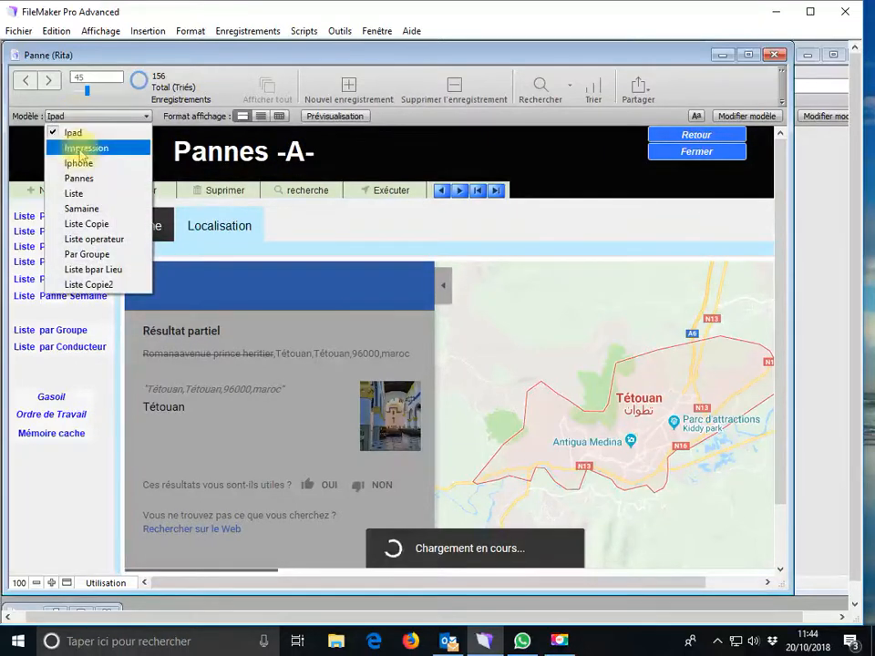
left_click(461, 225)
left_click(87, 116)
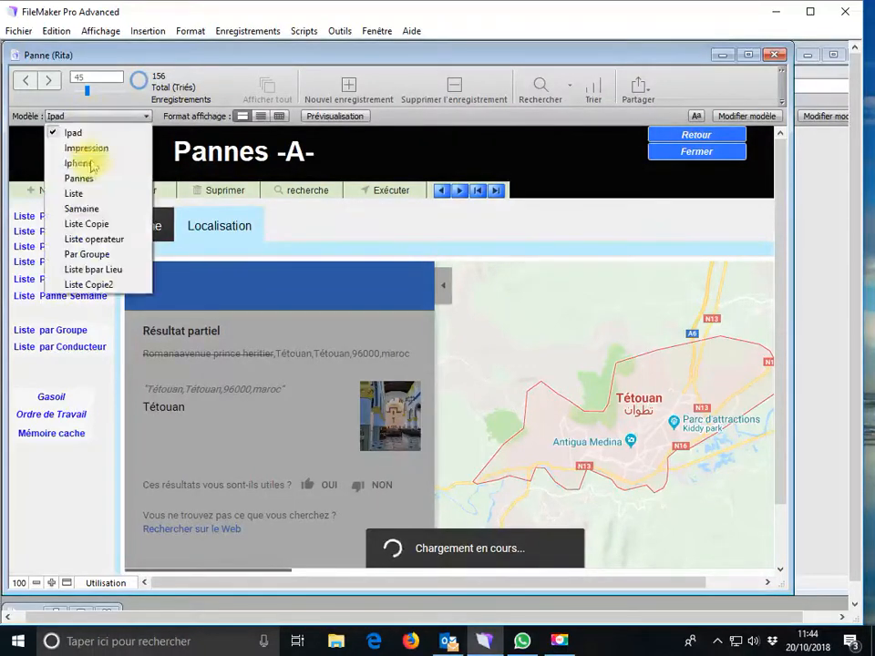
left_click(77, 178)
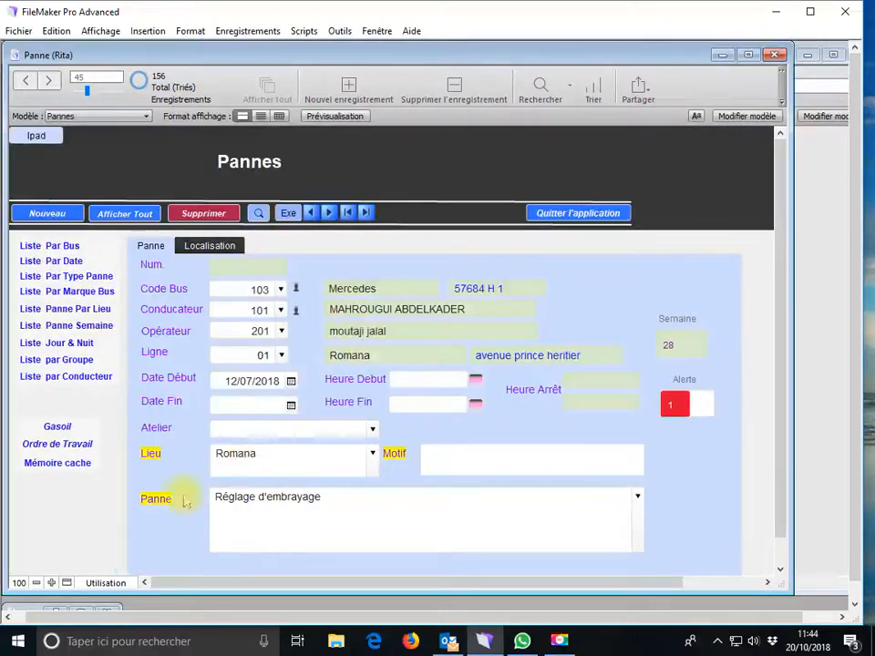
Browse through the breakdown records, return to the first one and show its location map
scroll(412, 435, "up", 9)
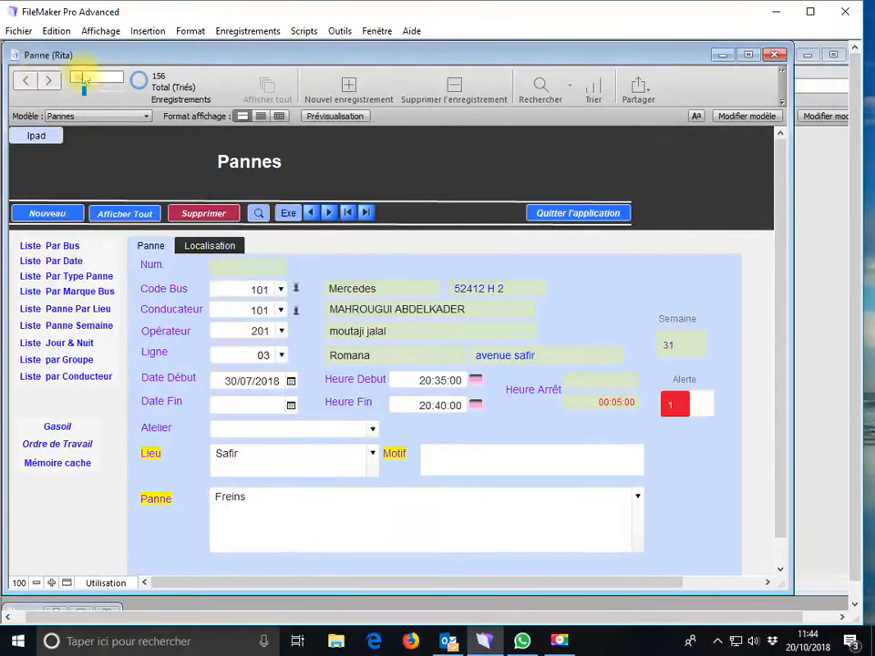
left_click_drag(84, 92, 69, 93)
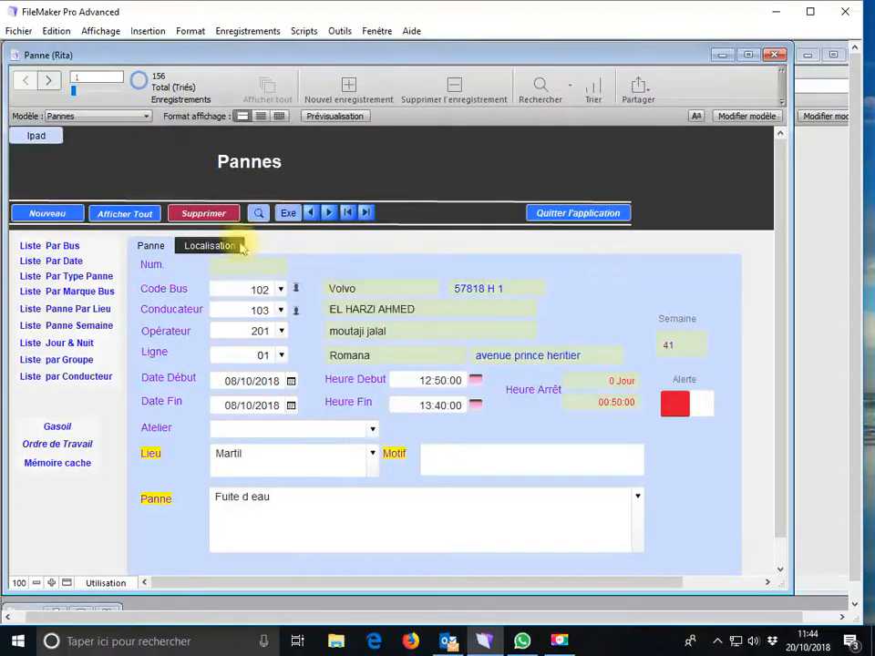
scroll(409, 445, "down", 3)
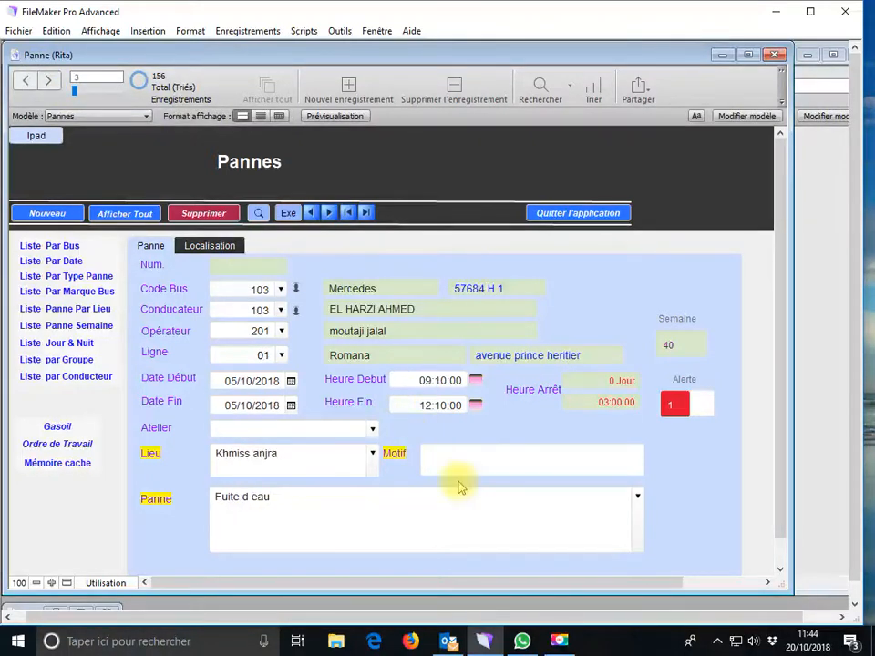
scroll(460, 475, "down", 2)
scroll(460, 473, "up", 4)
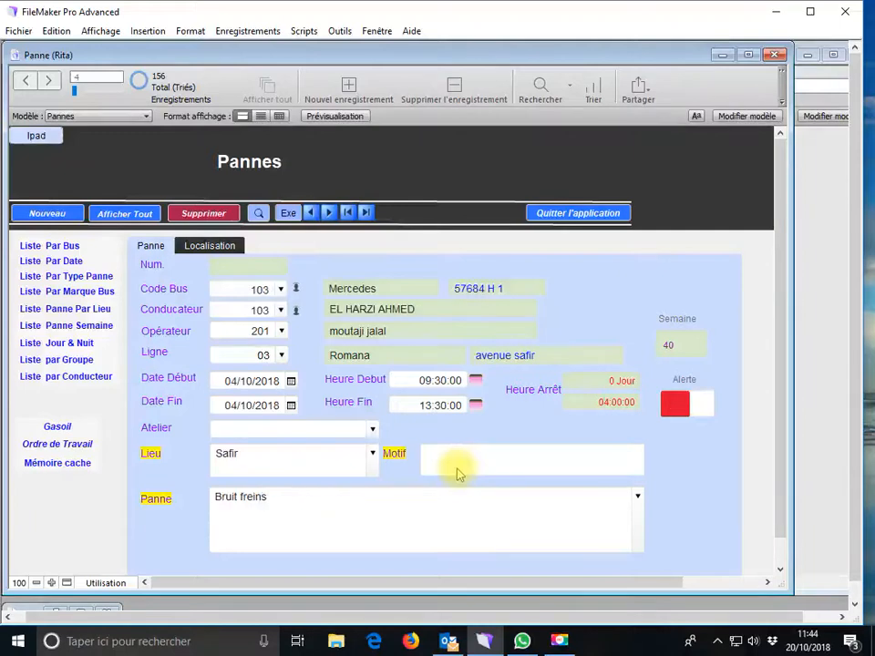
scroll(457, 473, "up", 1)
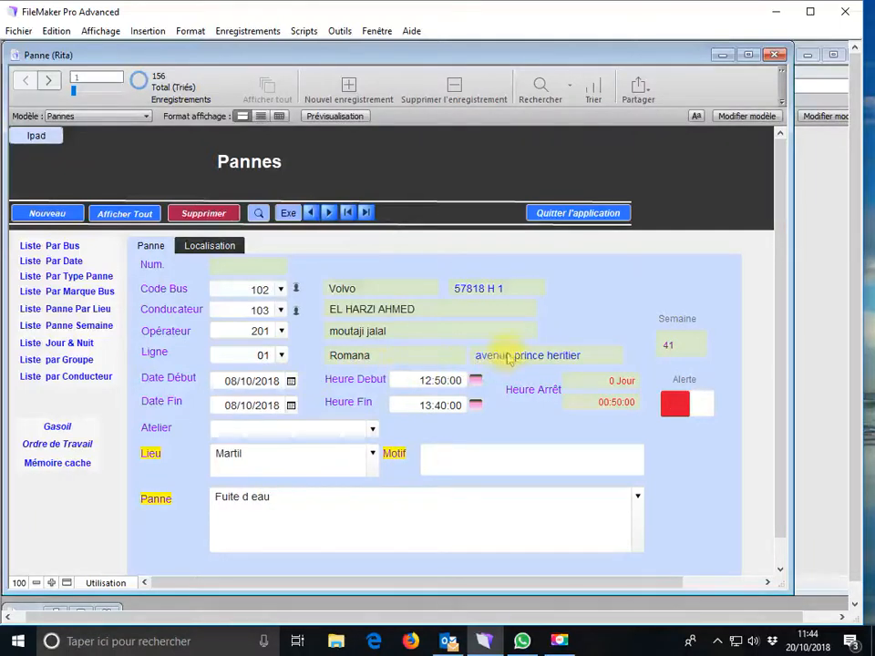
left_click(224, 246)
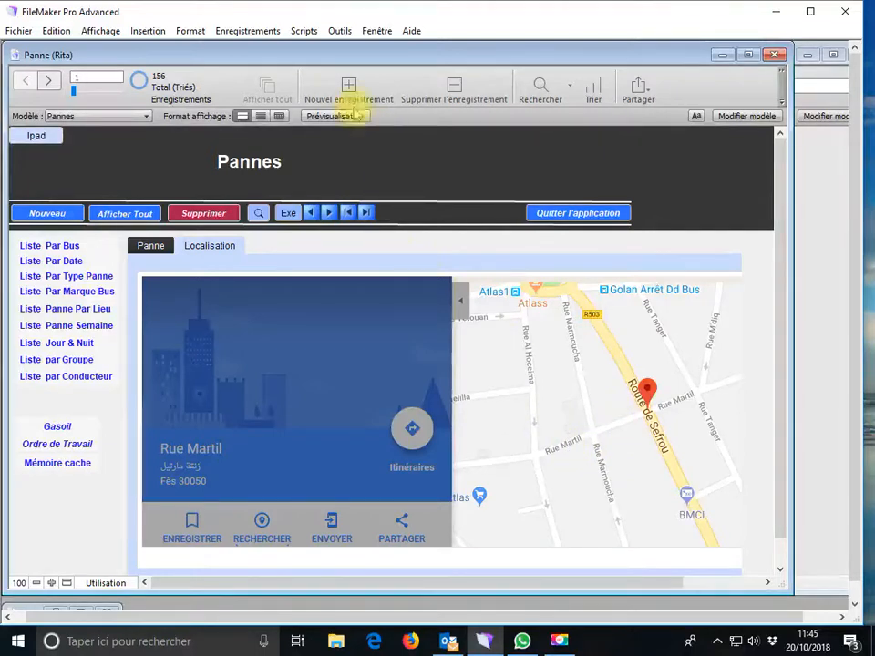
Edit the map's Web Viewer configuration in layout mode and set its city (Ville) to "Tétouan"
left_click(303, 33)
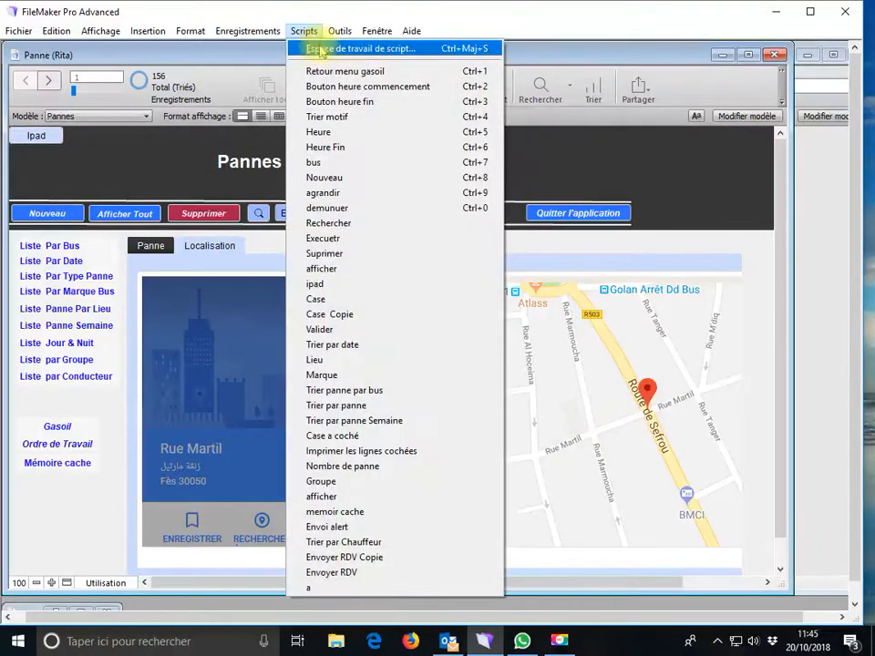
left_click(430, 328)
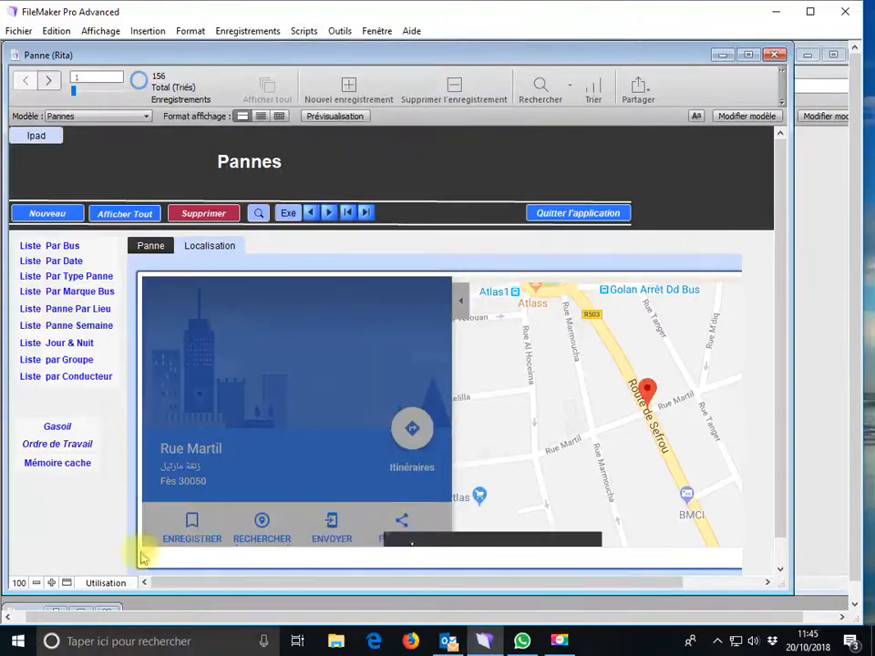
left_click(99, 583)
left_click(108, 551)
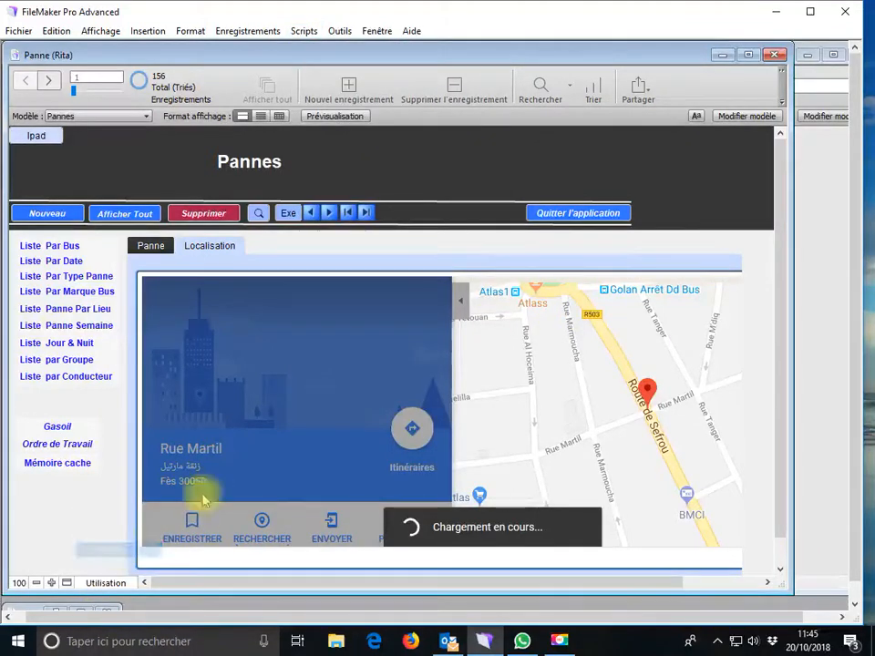
double_click(487, 383)
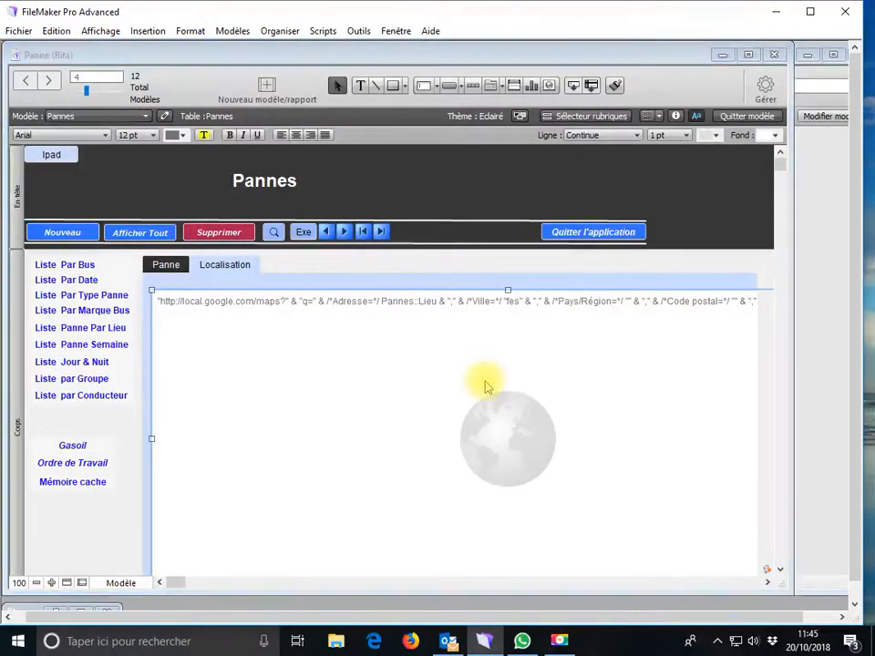
double_click(429, 231)
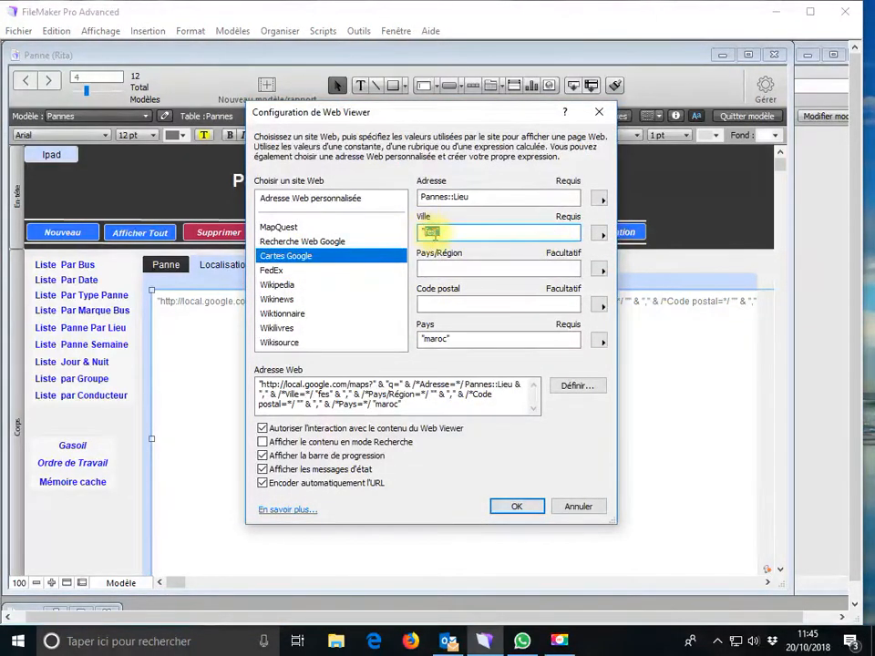
key("BackSpace")
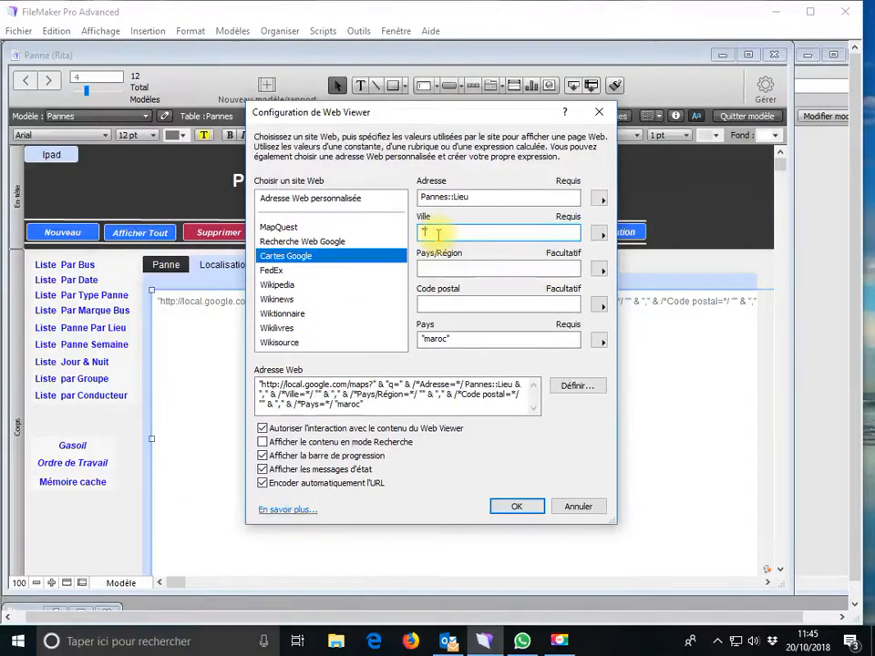
type("Tétouan")
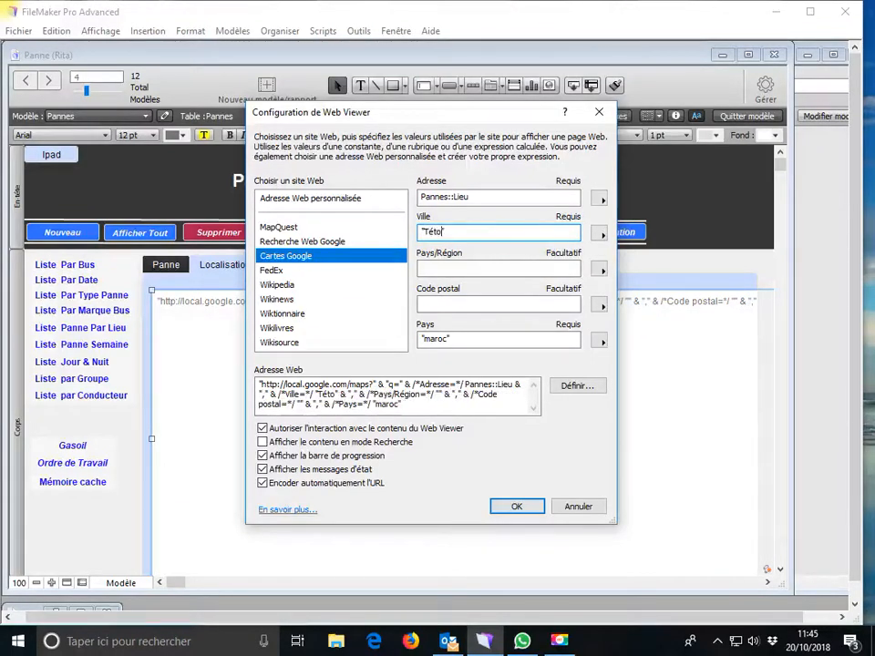
Set the Web Viewer's postal code to 96000 and its Pays/Région to Tétouan, and apply the configuration
left_click(432, 305)
type("96000")
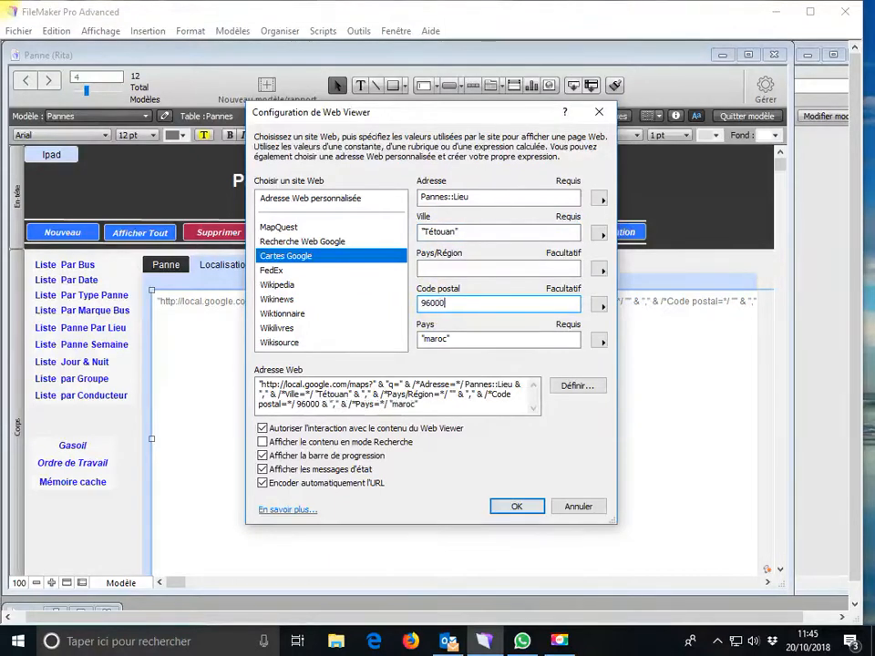
left_click(439, 269)
type("Tétouan")
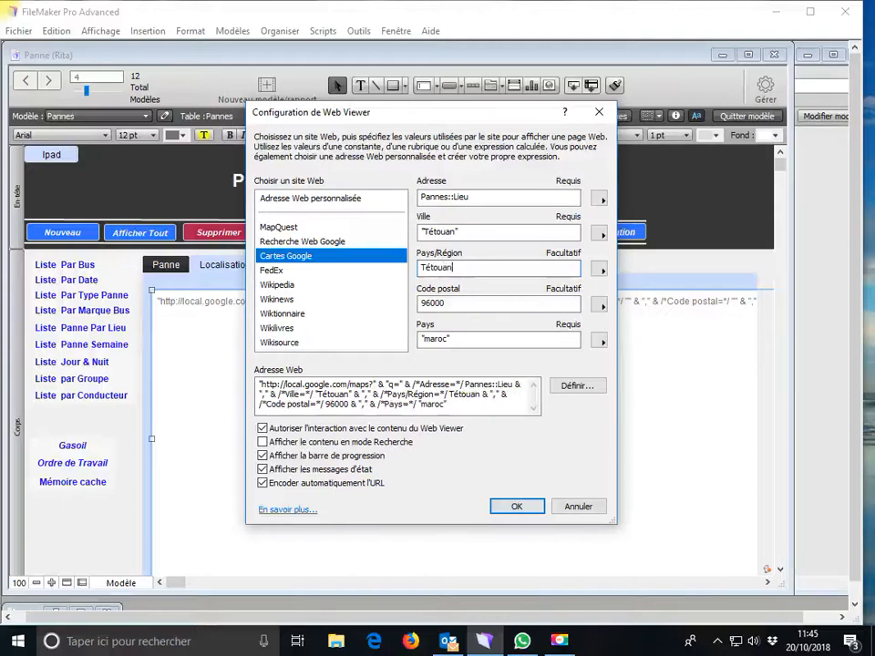
left_click(514, 506)
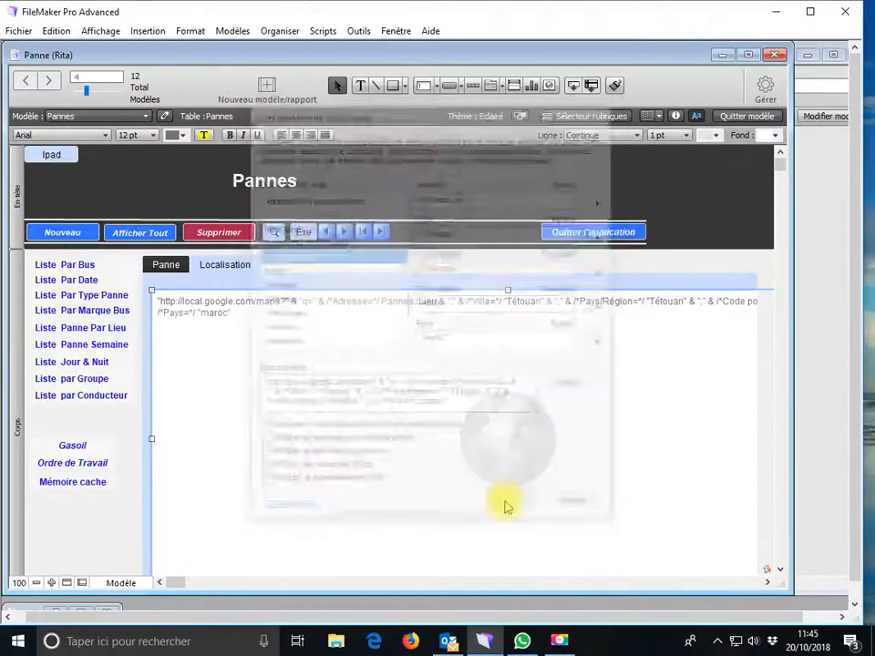
Leave layout editing, saving the layout changes, and show the first breakdown's location map again
left_click(749, 118)
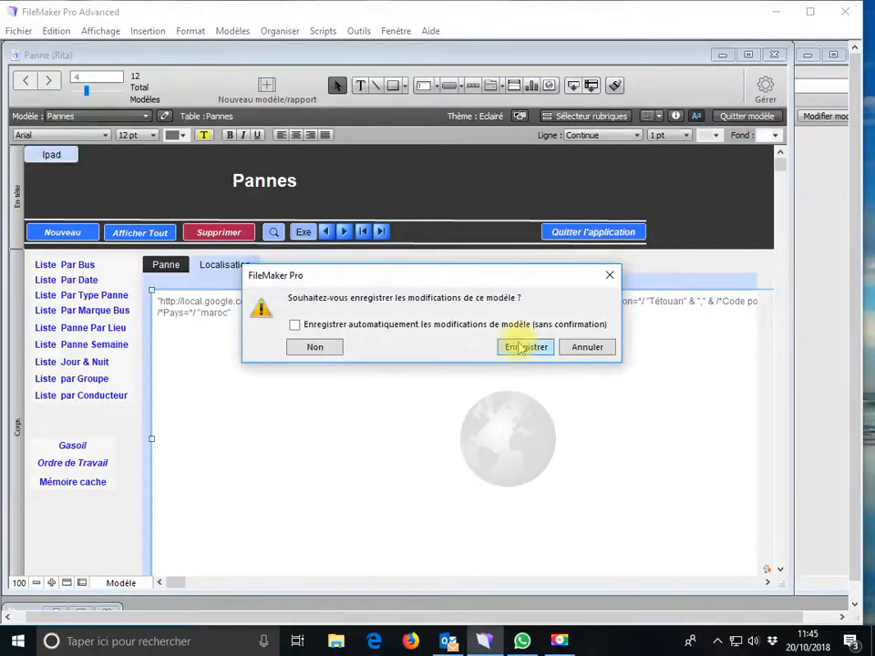
left_click(518, 347)
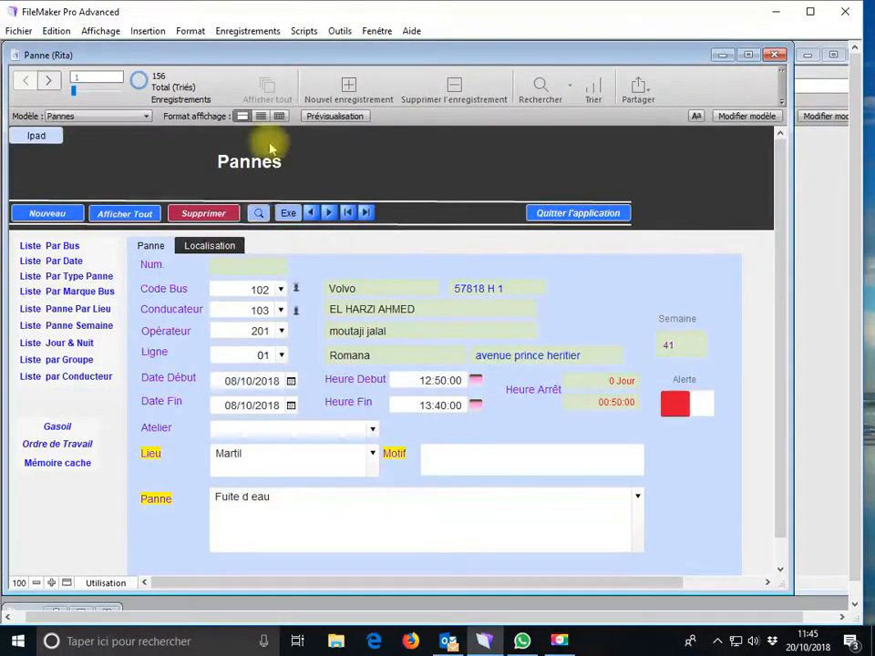
left_click(208, 247)
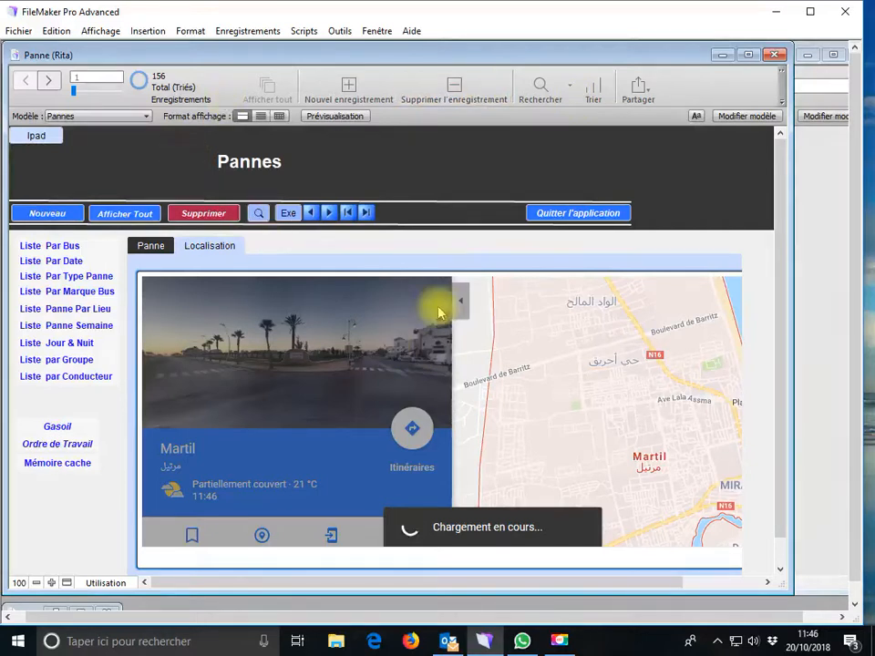
Create a new solution file named Panne on the desktop and close its field picker
left_click(16, 30)
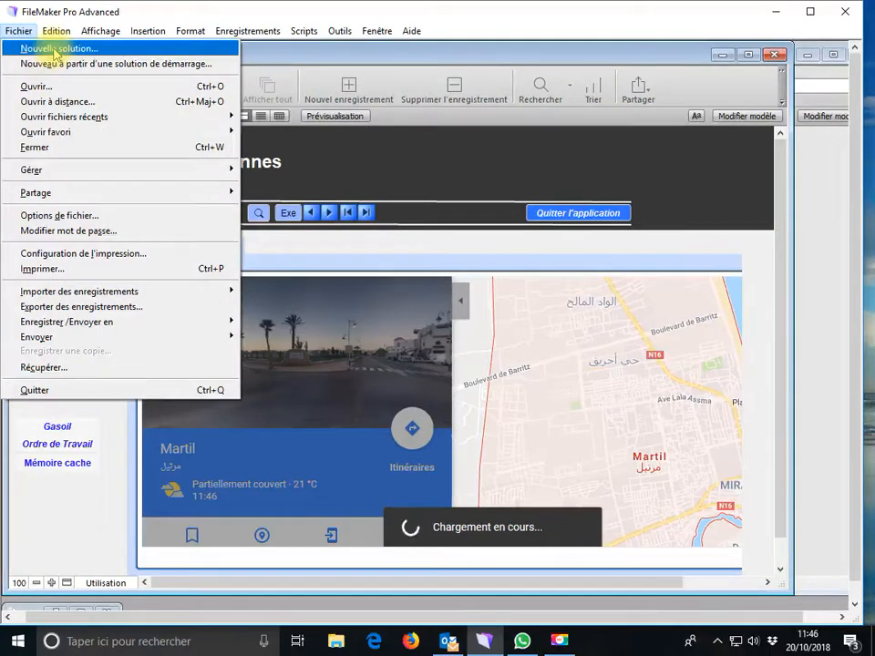
left_click(27, 48)
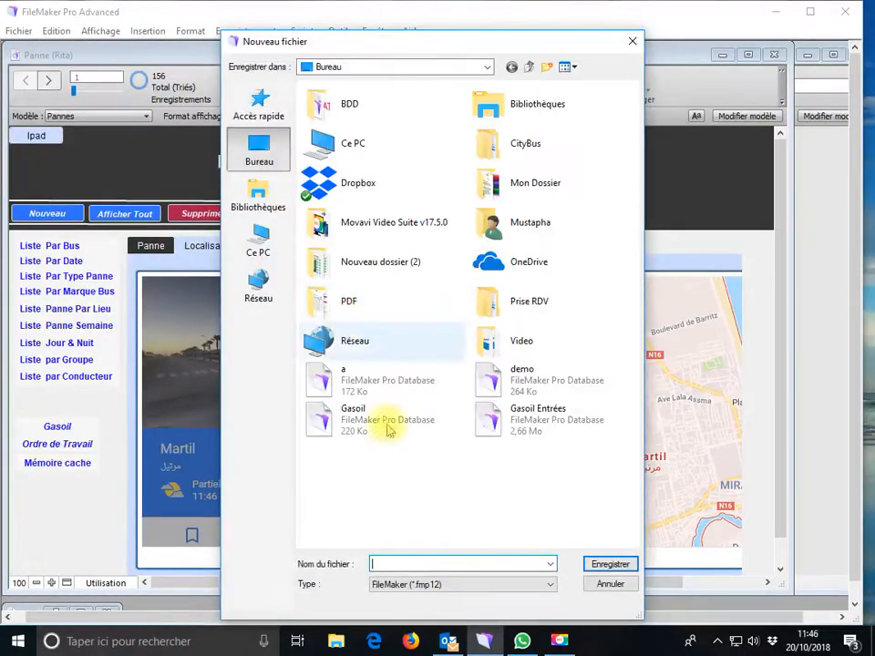
type("Panne")
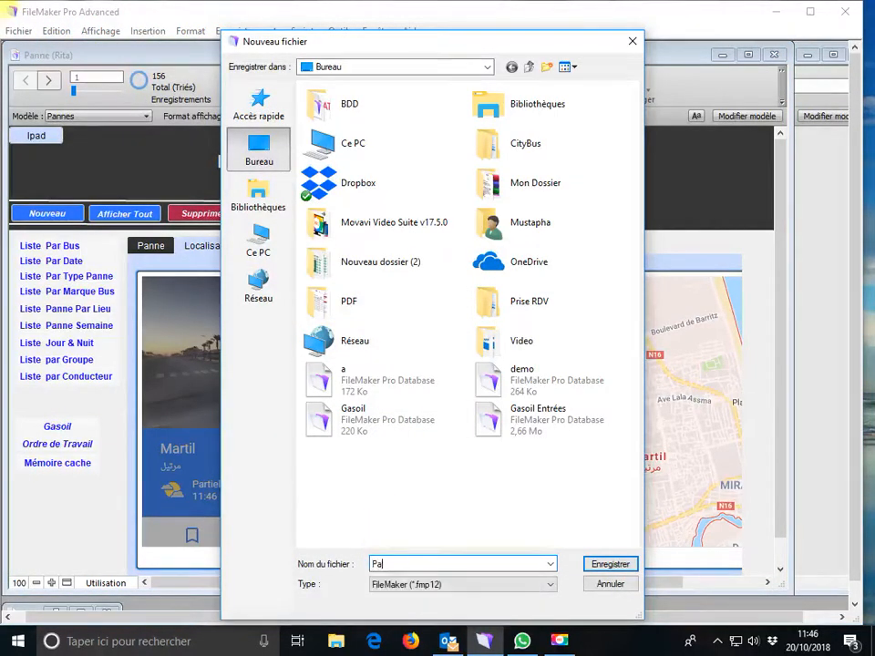
left_click(631, 565)
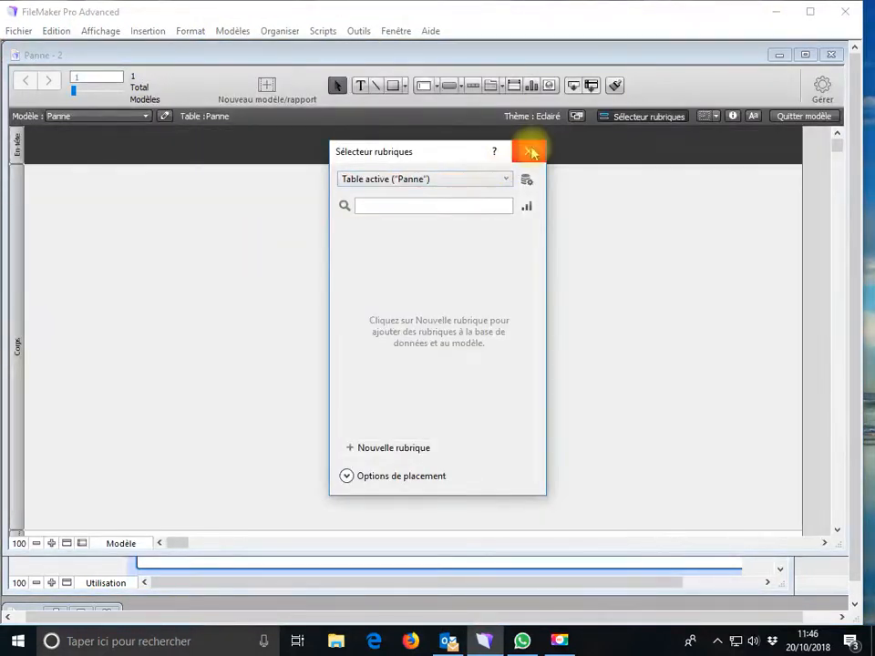
left_click(532, 153)
Add the title text "Panne -A-" to the layout header and set its font size to 36
left_click(361, 86)
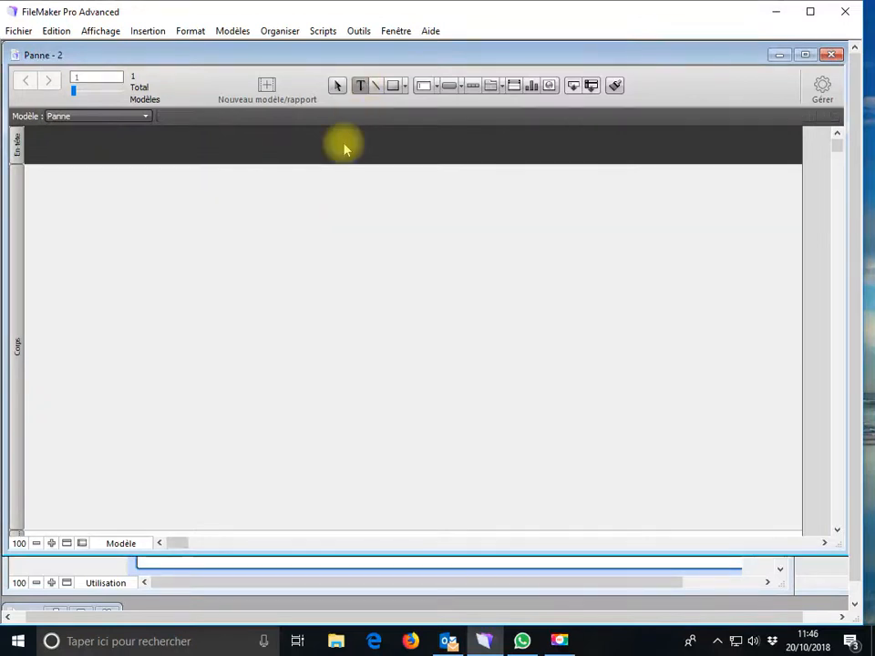
type("e")
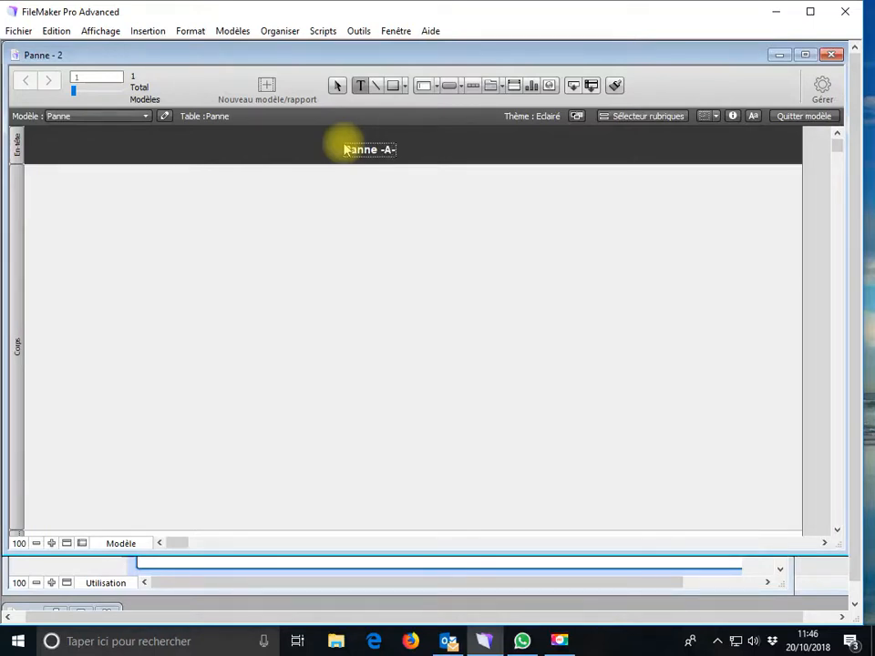
type(" -A-")
left_click_drag(346, 152, 418, 146)
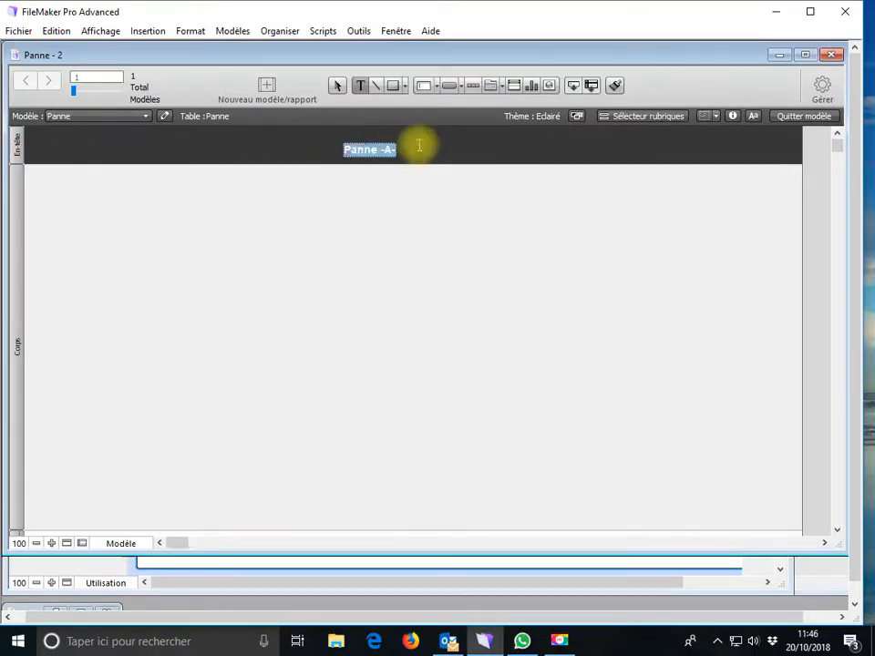
left_click(235, 32)
mouse_move(191, 30)
mouse_move(212, 65)
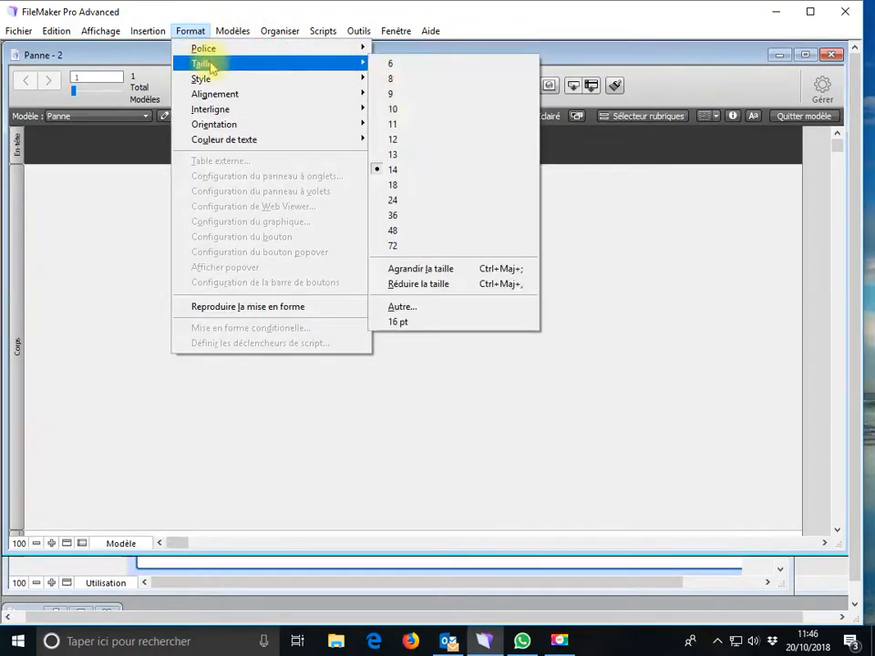
left_click(396, 217)
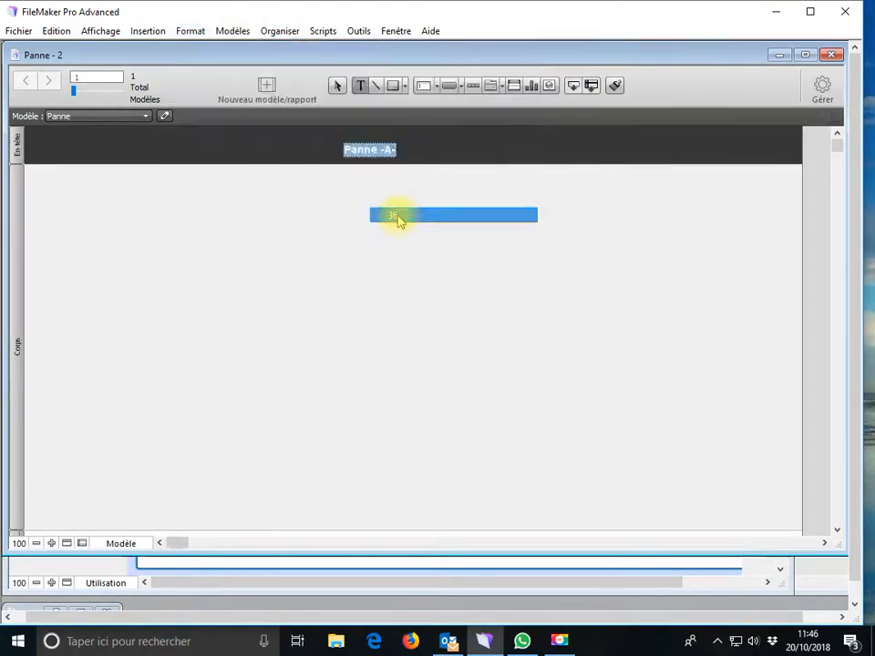
left_click(401, 217)
Move the title up and to the left within the header and make the header slightly taller
left_click_drag(407, 161, 377, 146)
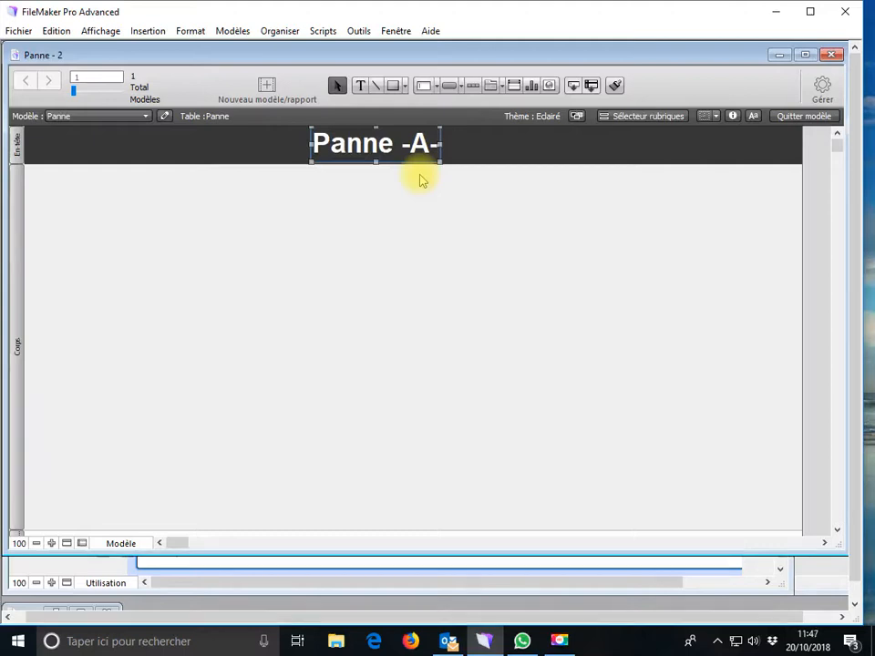
left_click(335, 268)
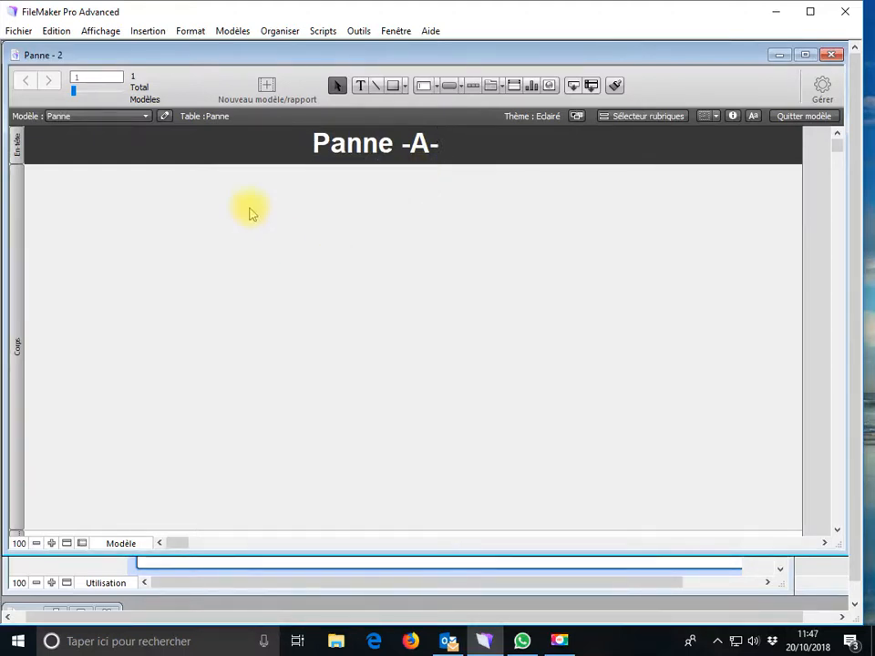
left_click_drag(236, 164, 233, 173)
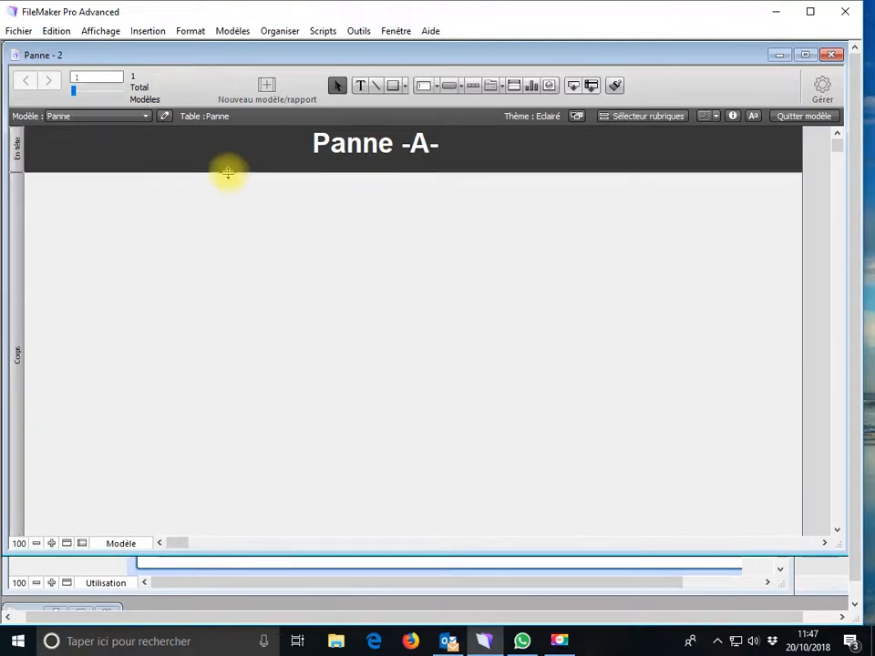
In the Panne table's field definitions, create three text fields named Code Bus, Désignation and Matricule
left_click(22, 32)
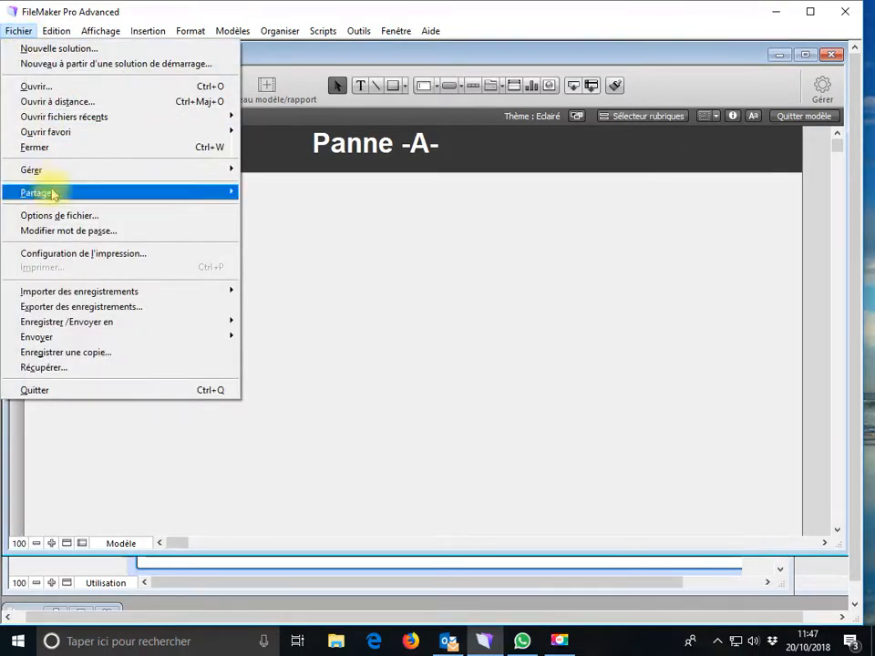
mouse_move(55, 173)
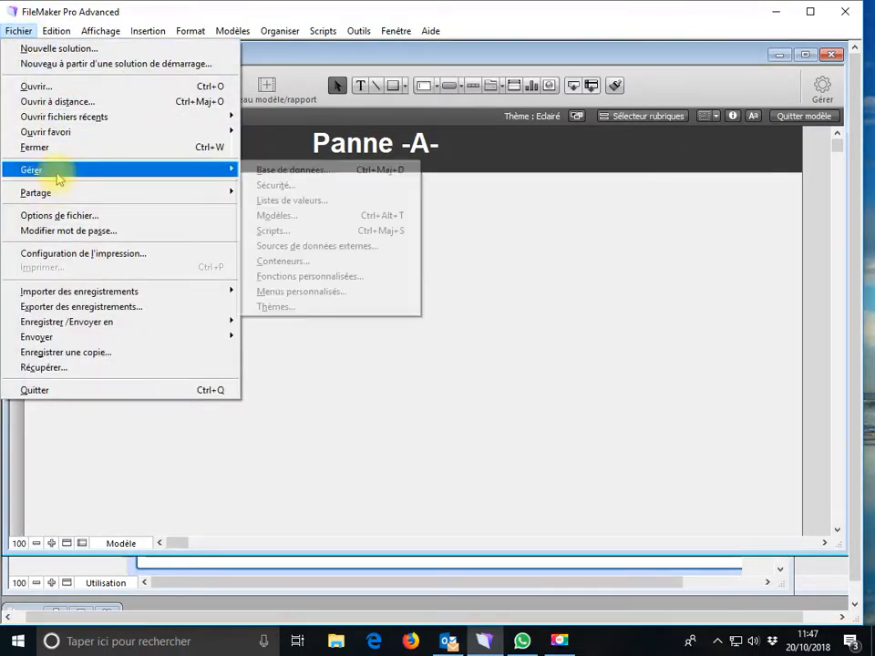
left_click(277, 171)
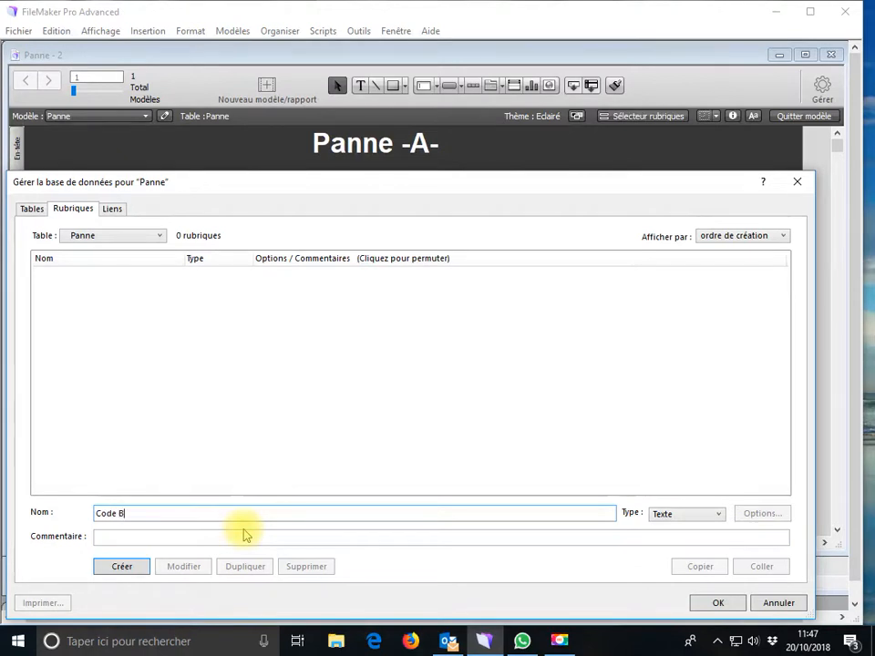
type("Code Bus")
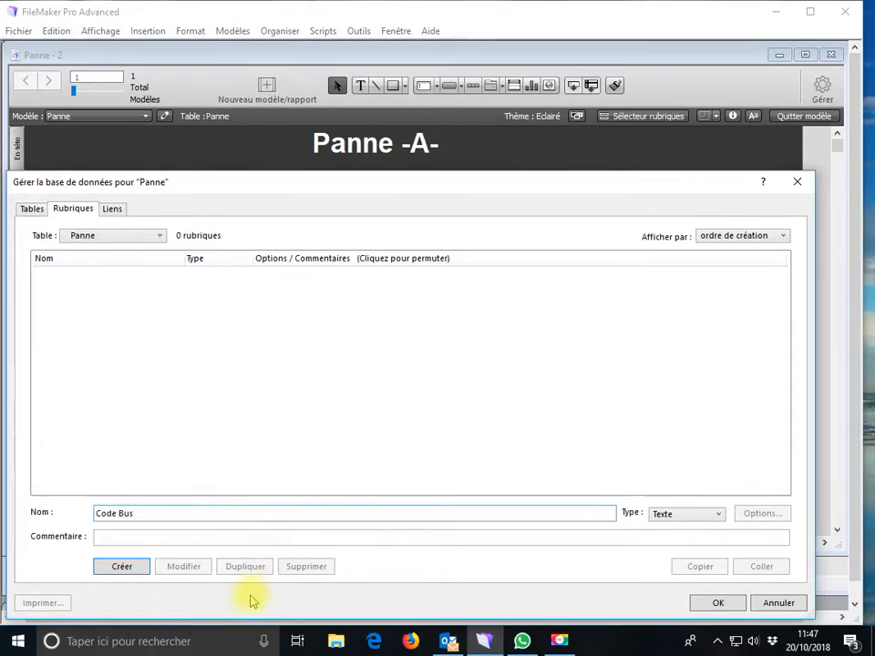
left_click(137, 566)
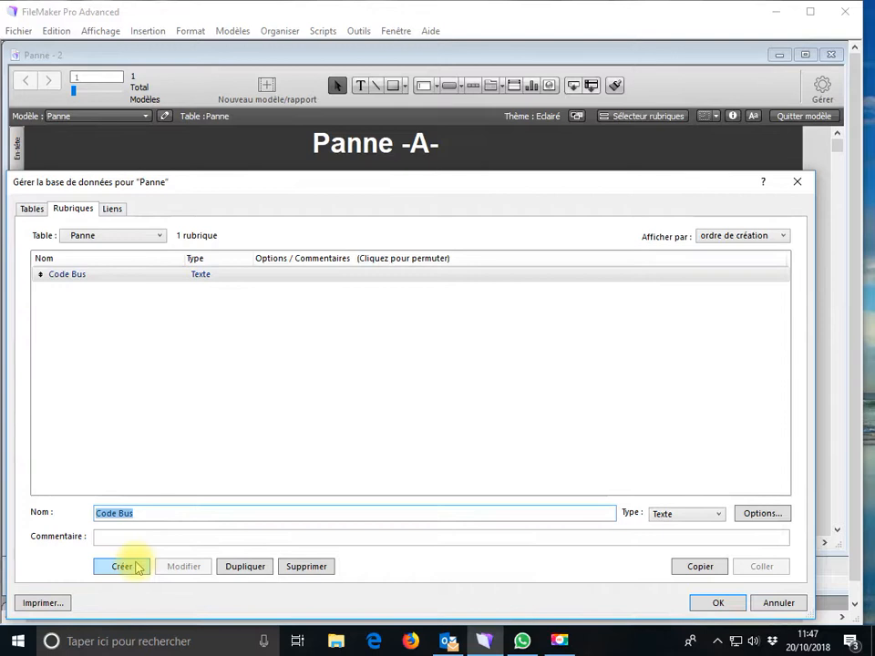
type("Désignat")
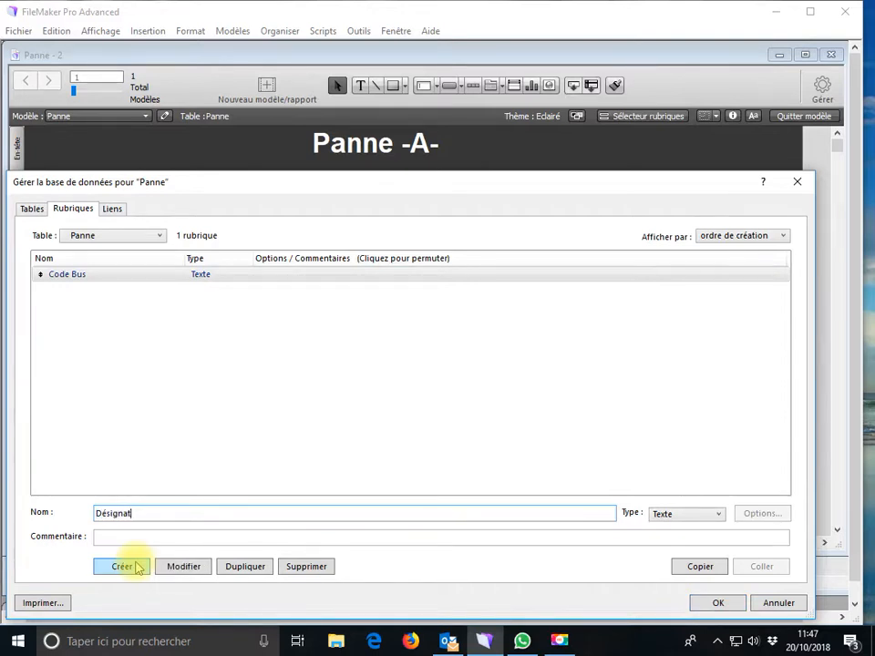
type("ion")
left_click(136, 566)
type("Matricule")
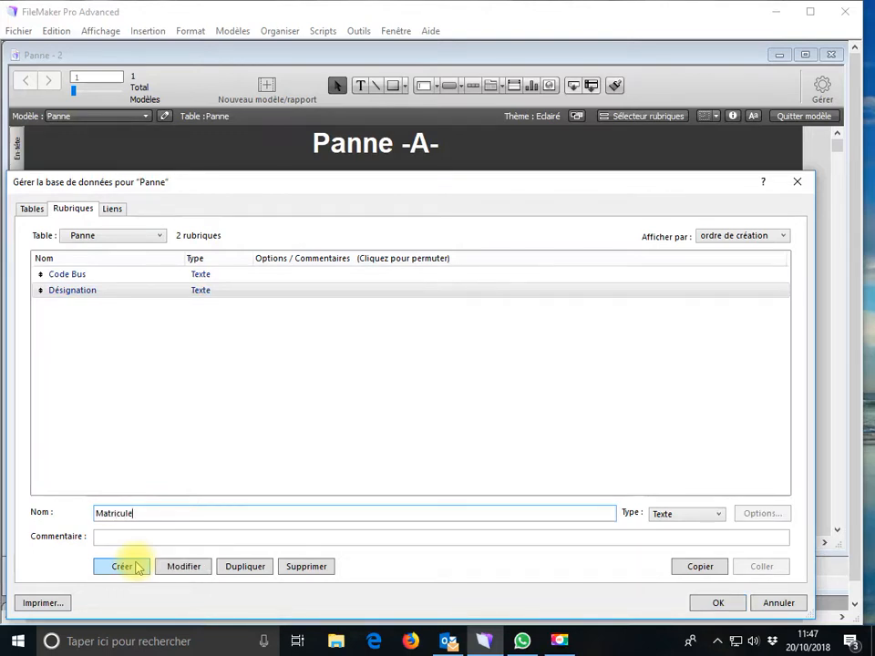
left_click(137, 566)
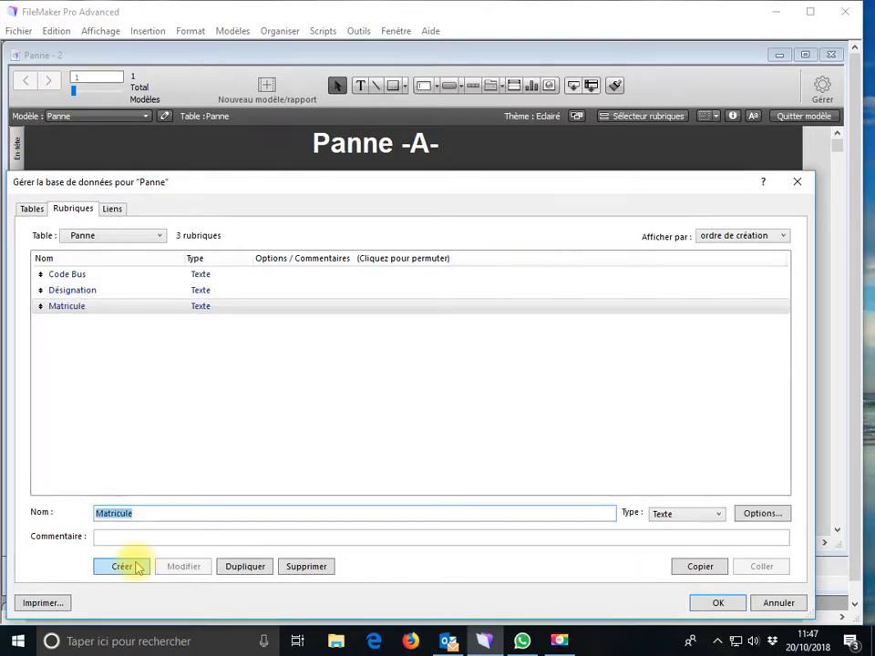
Rename the Matricule field to Date de panne and again to Heure debut, and set its type to Heure
type("Date de panne")
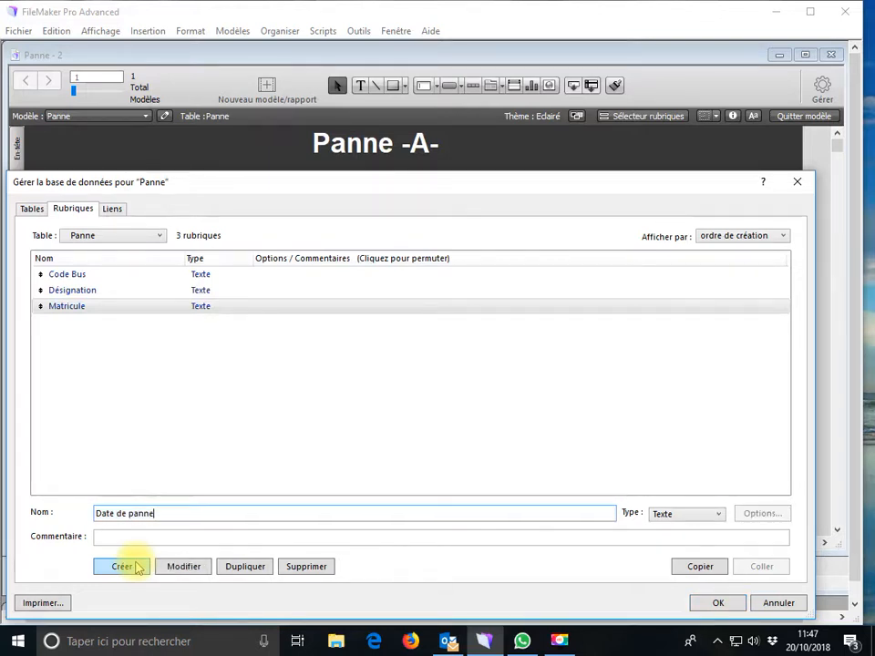
left_click(136, 567)
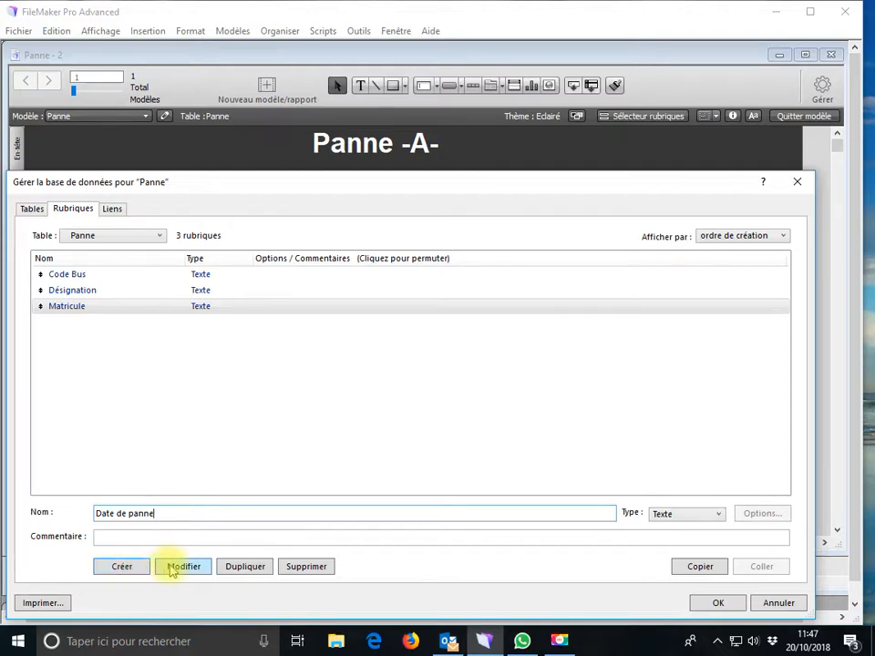
type("Heure debut")
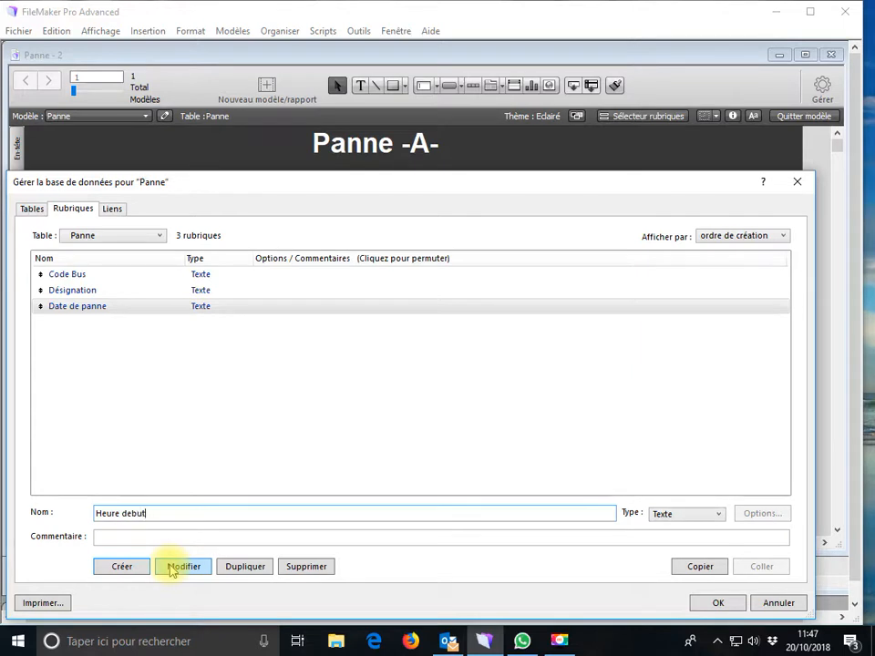
left_click(708, 515)
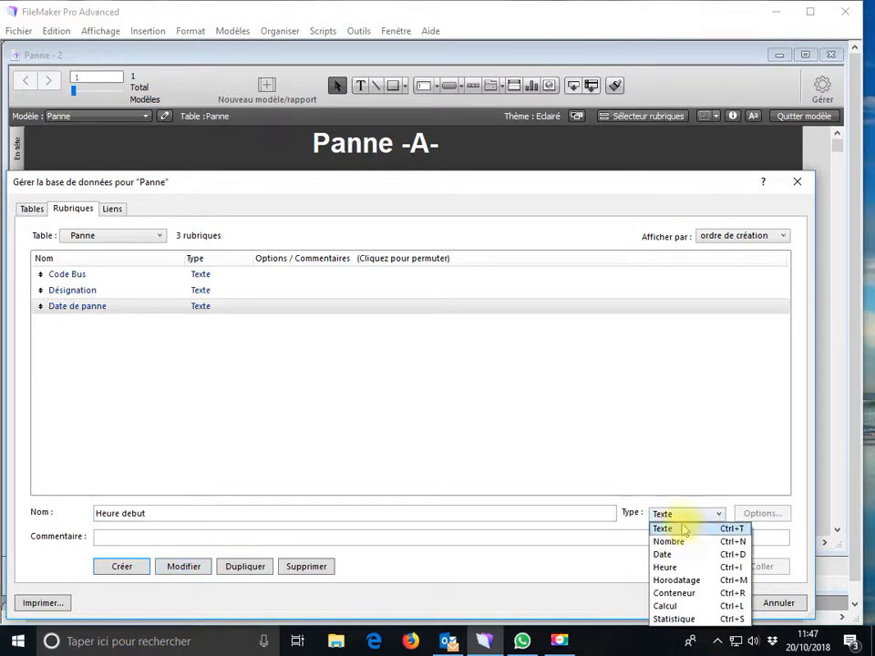
left_click(666, 566)
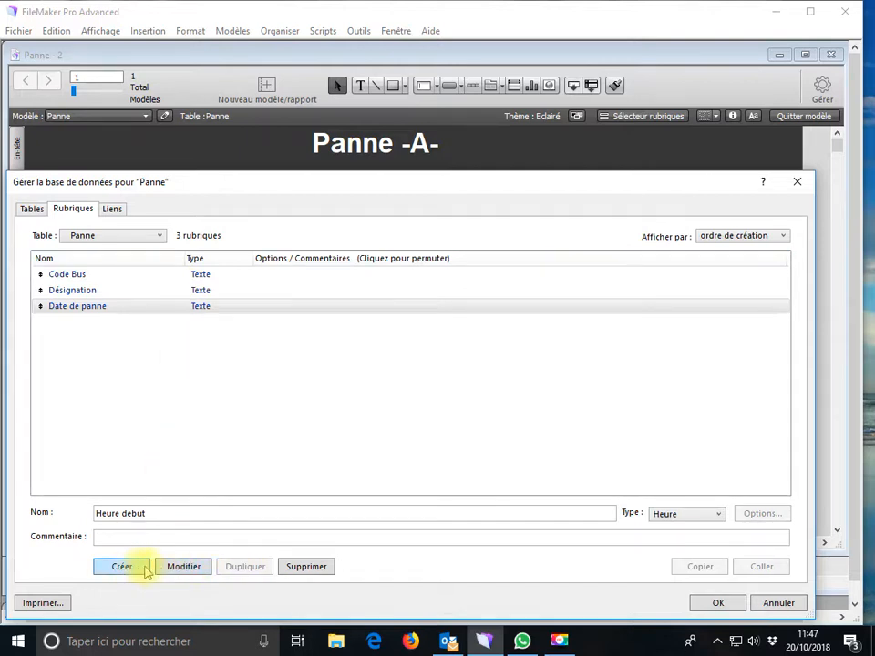
left_click(181, 567)
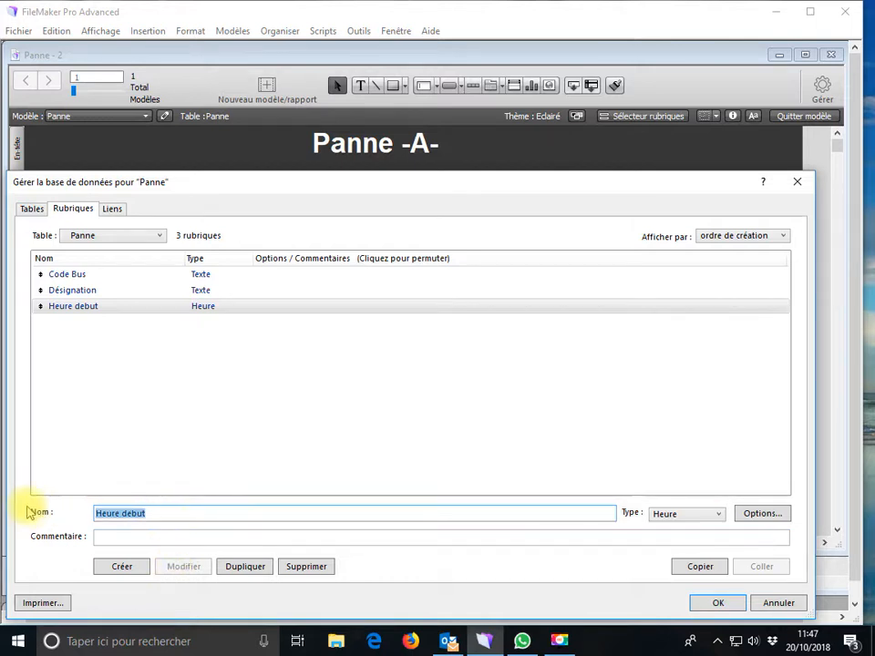
Create a new Matricule field of type Texte in the Panne table
type("Matri")
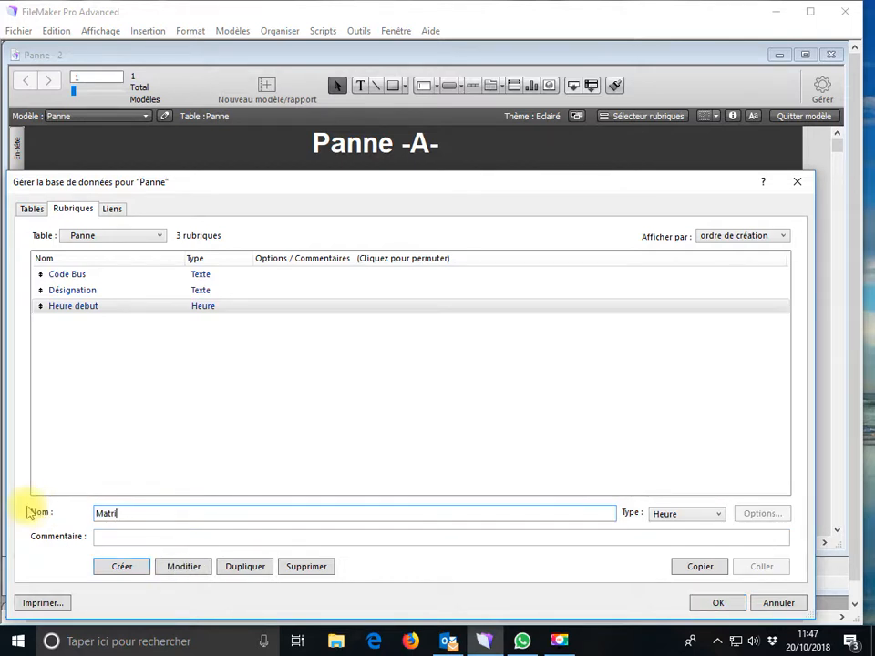
type("cule")
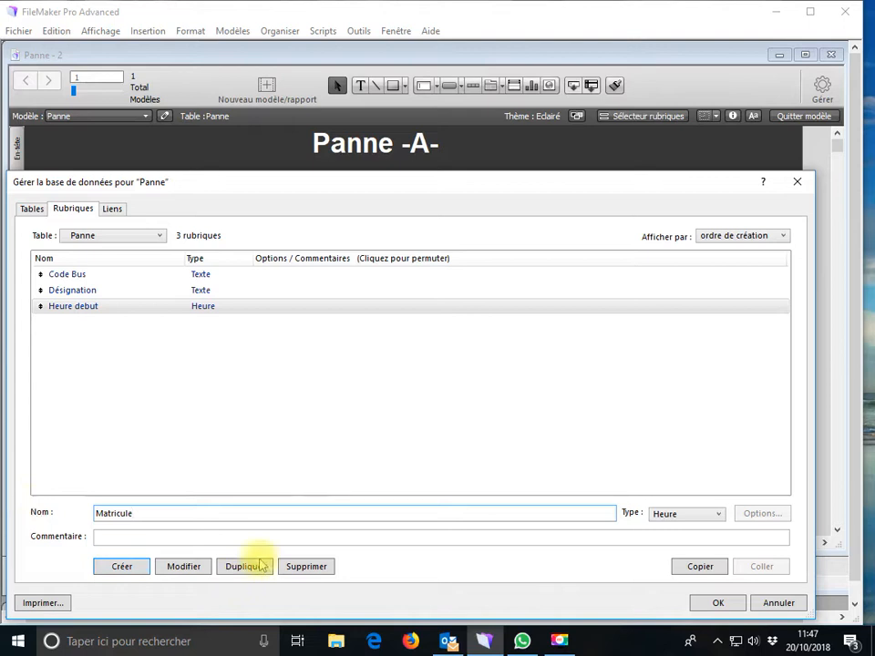
left_click(678, 521)
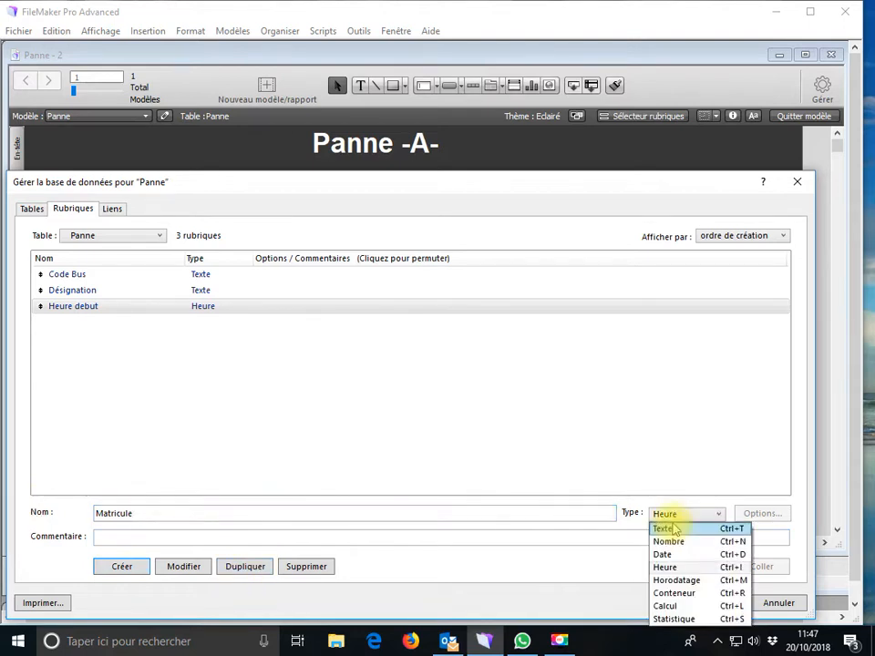
left_click(670, 529)
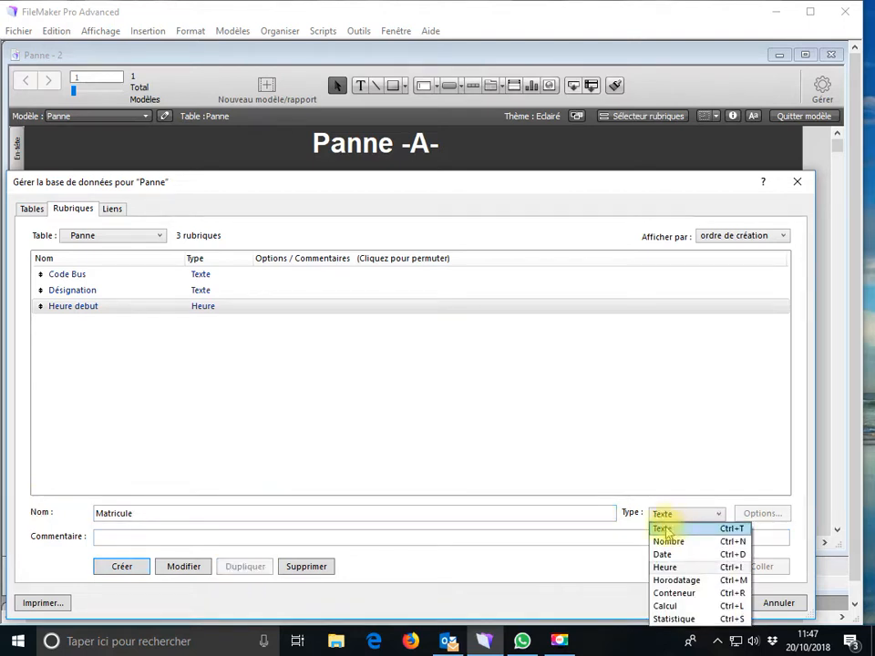
left_click(125, 566)
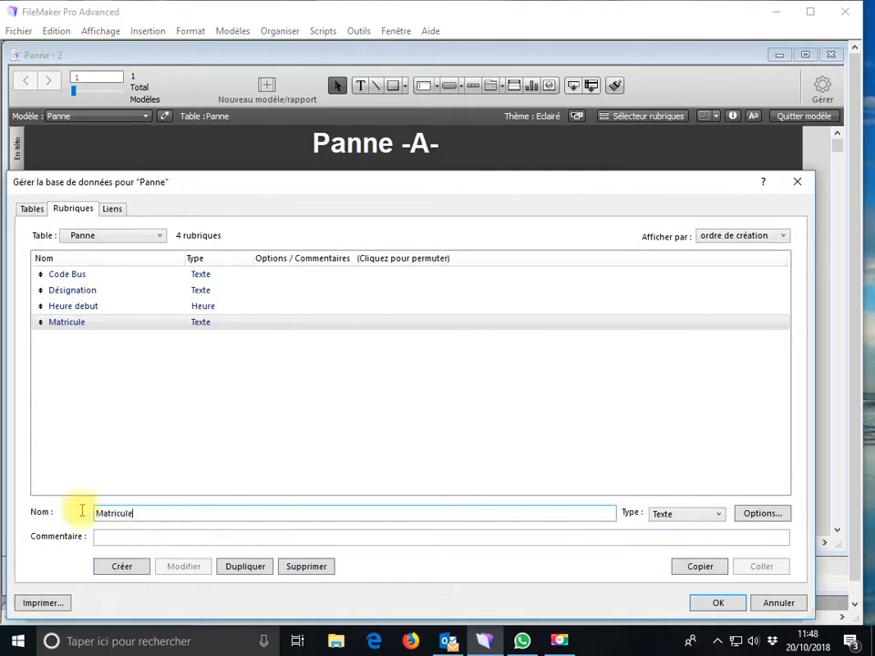
Create a field named Heure fin with the type Heure
type("Heure fin")
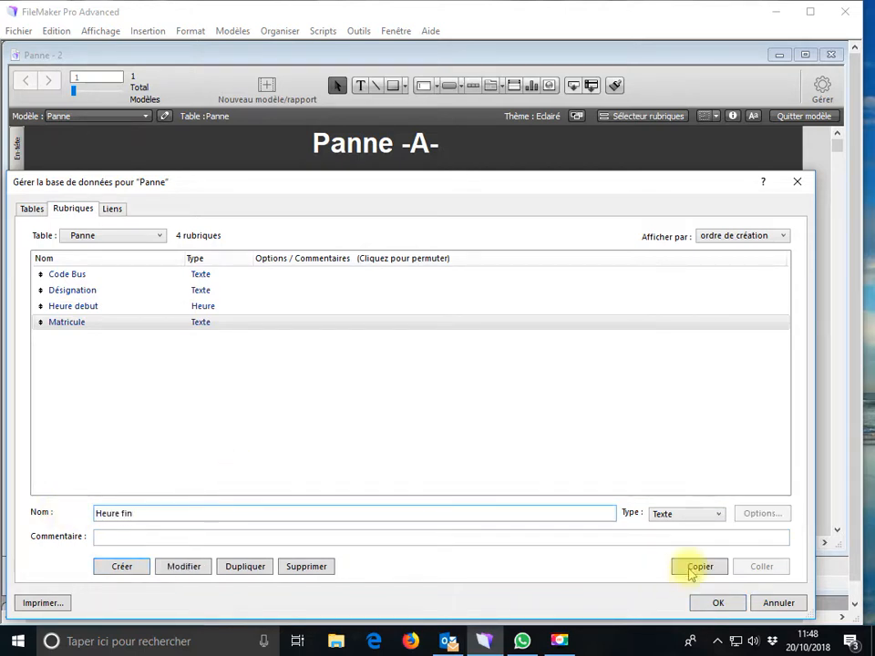
left_click(666, 515)
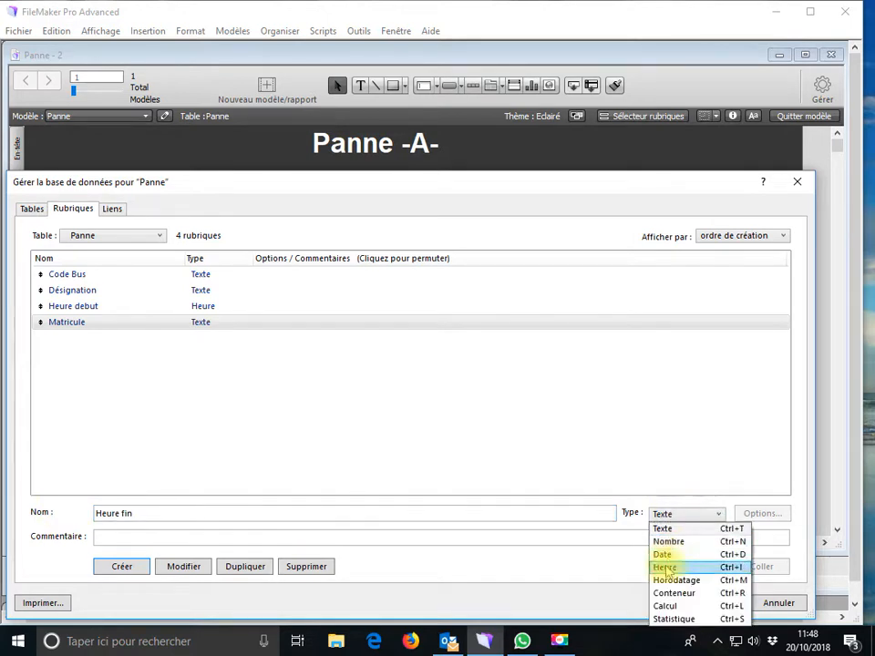
left_click(669, 567)
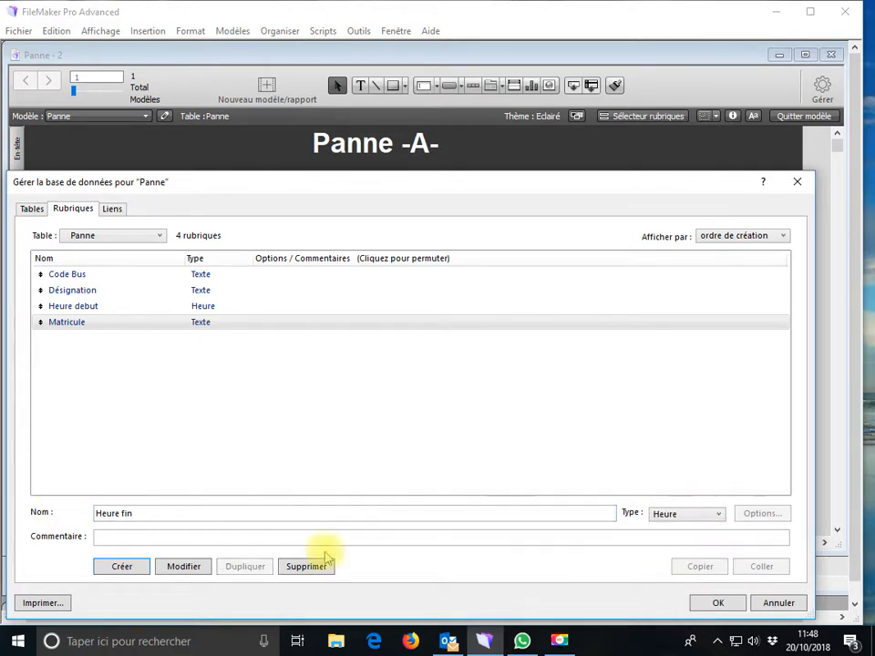
left_click(140, 568)
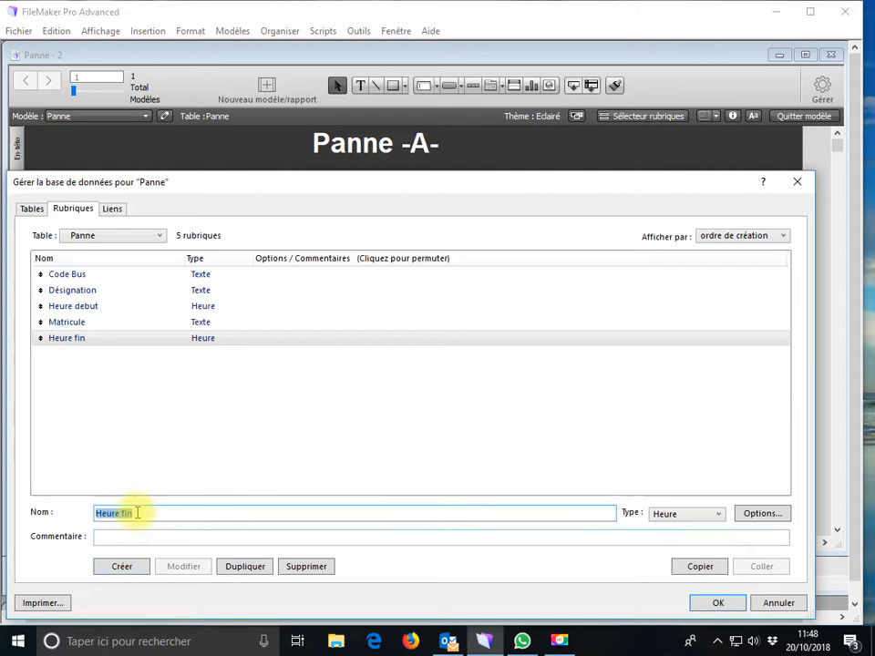
Create a field named Date with the type Date
type("Date")
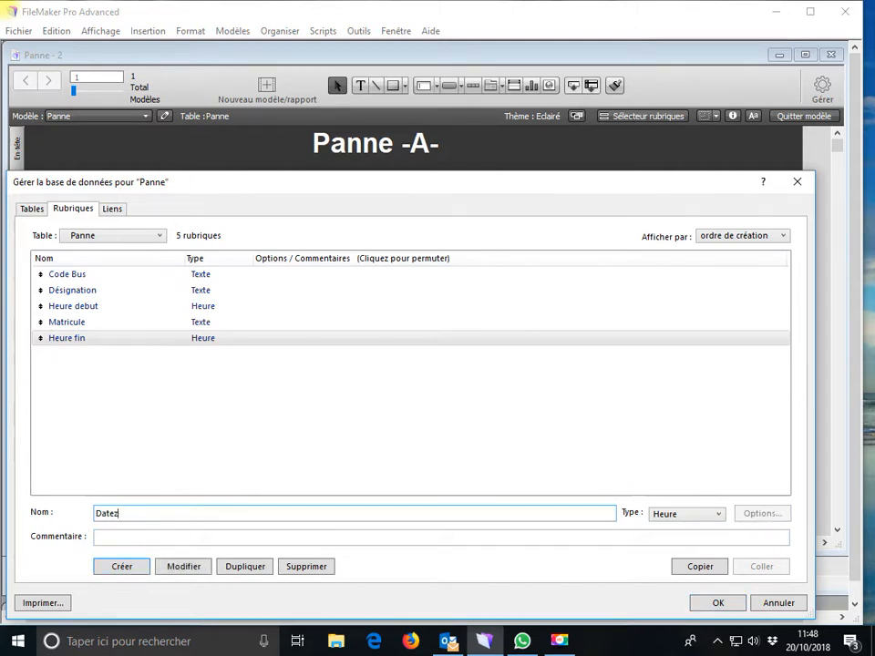
left_click(693, 515)
left_click(660, 553)
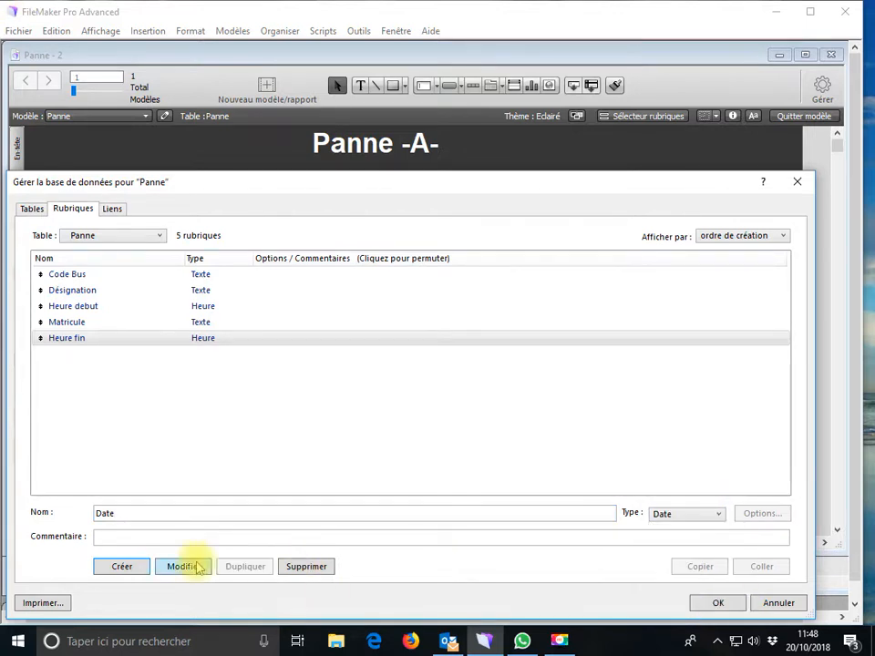
left_click(122, 566)
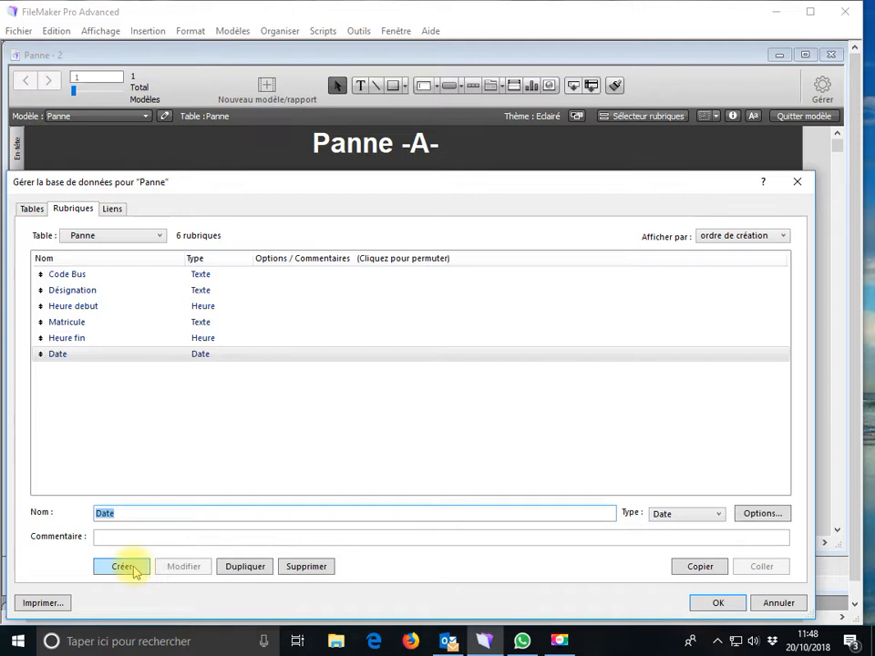
Create a Type de panne field of type Texte and accept the table's field definitions
left_click(128, 516)
key("ctrl+a")
type("T")
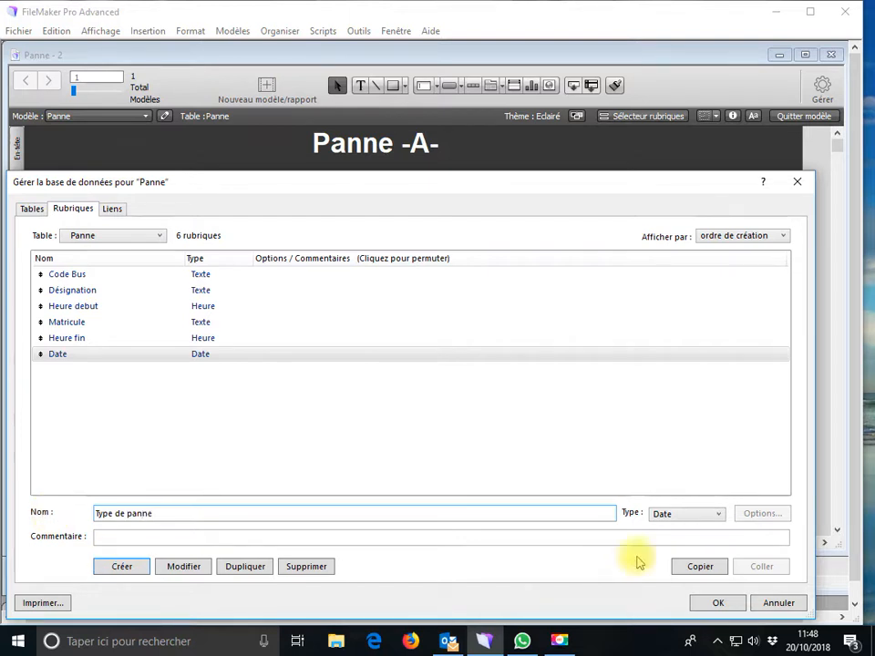
left_click(661, 516)
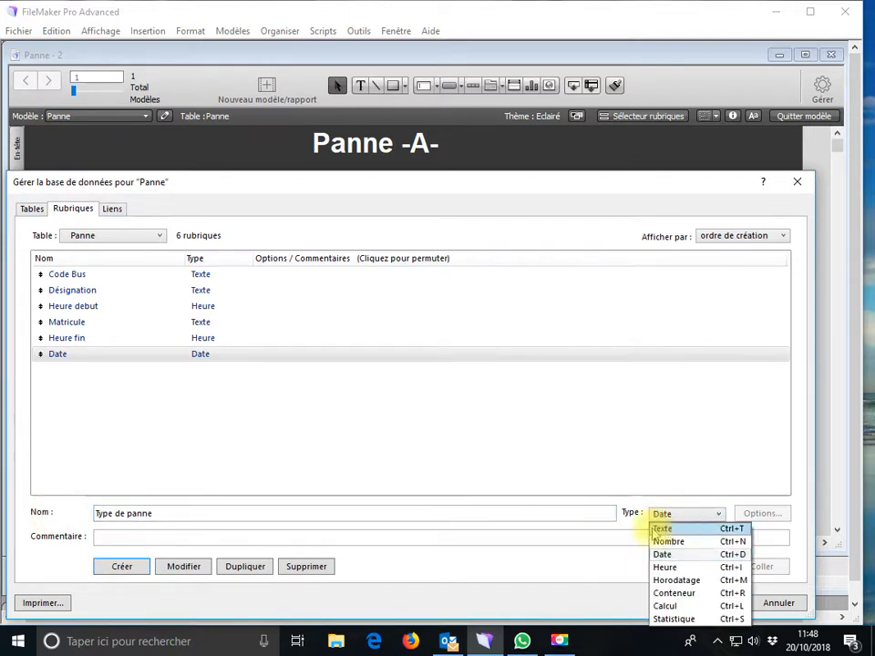
left_click(663, 529)
left_click(122, 566)
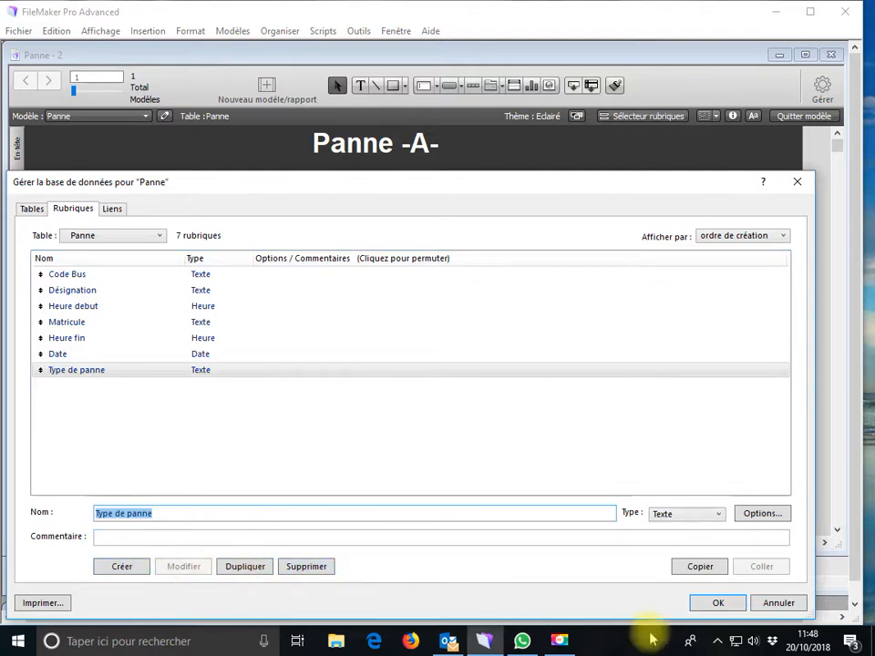
left_click(718, 605)
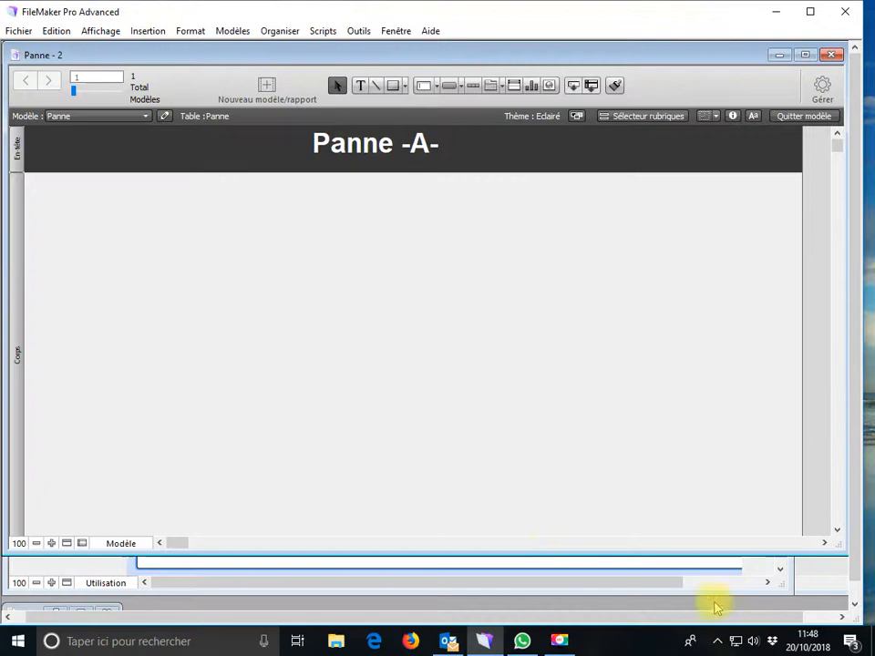
Insert the Code Bus field with its attached label into the layout body
left_click(161, 32)
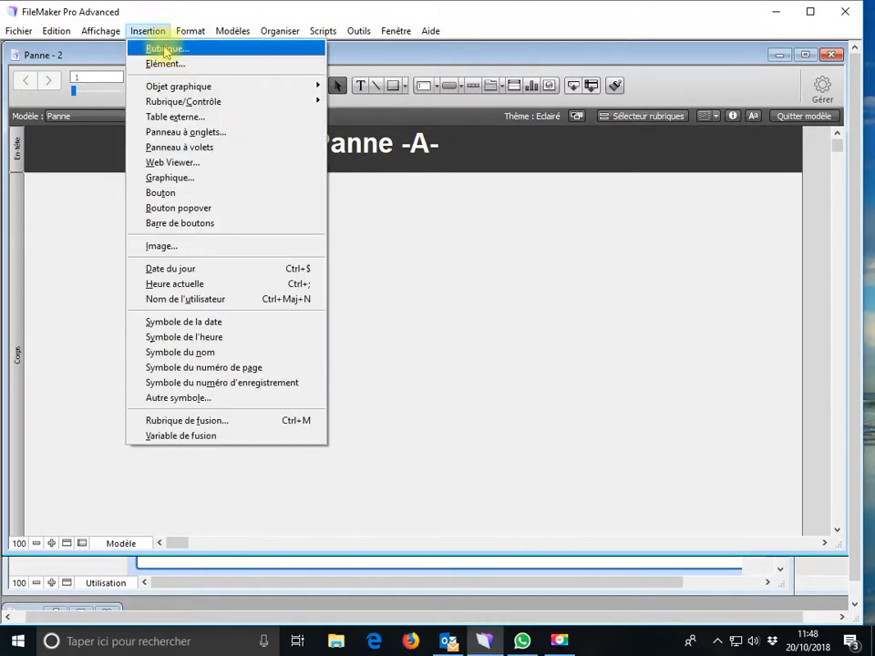
left_click(170, 49)
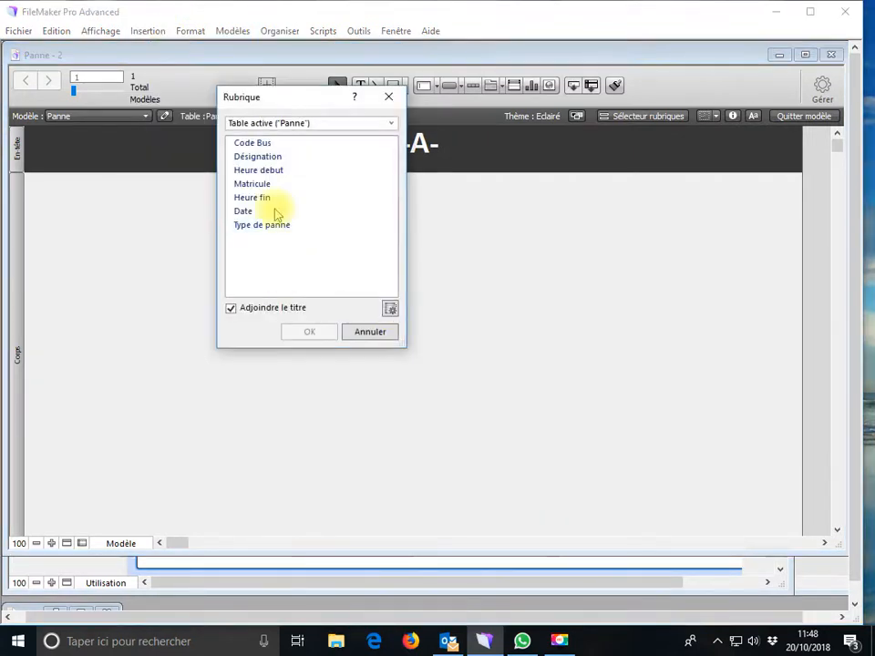
left_click(268, 142)
left_click(315, 332)
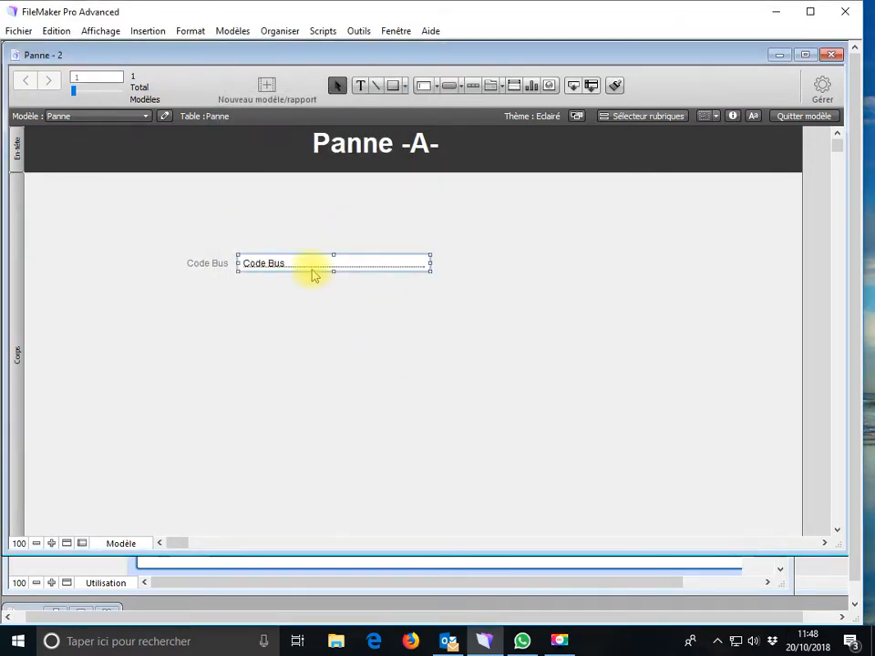
Duplicate the Code Bus field directly below itself and assign the copy to the Désignation field
left_click_drag(310, 269, 327, 293)
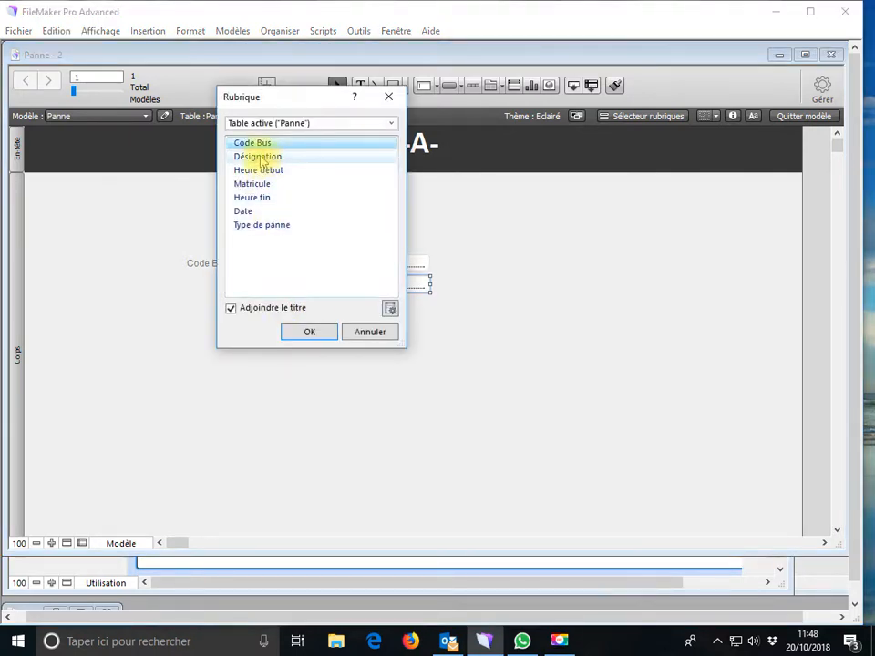
left_click(258, 156)
left_click(309, 332)
Duplicate fields below Désignation and assign the copies to Matricule and Date, with their labels attached
left_click_drag(324, 288, 327, 320)
left_click(260, 169)
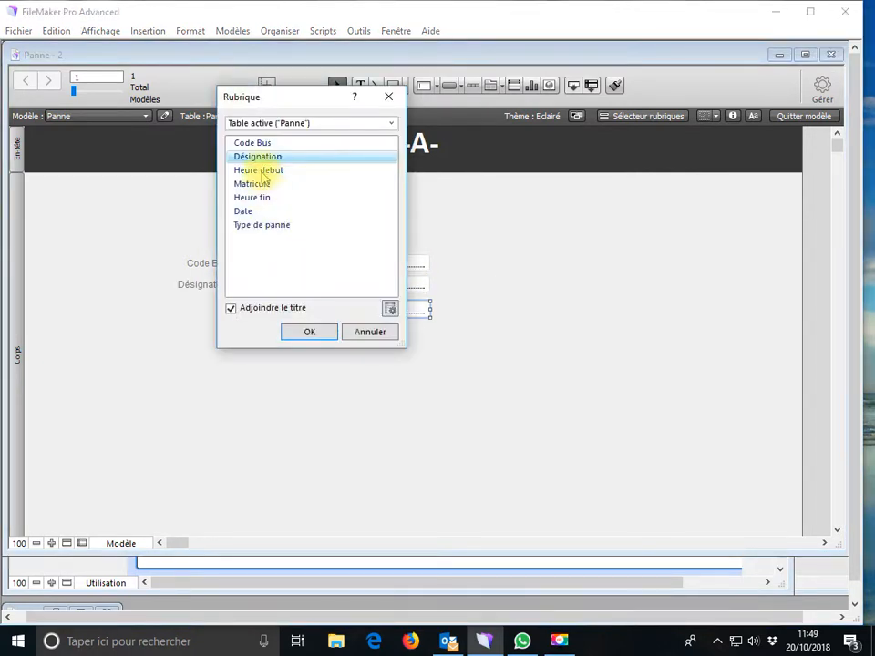
left_click(264, 183)
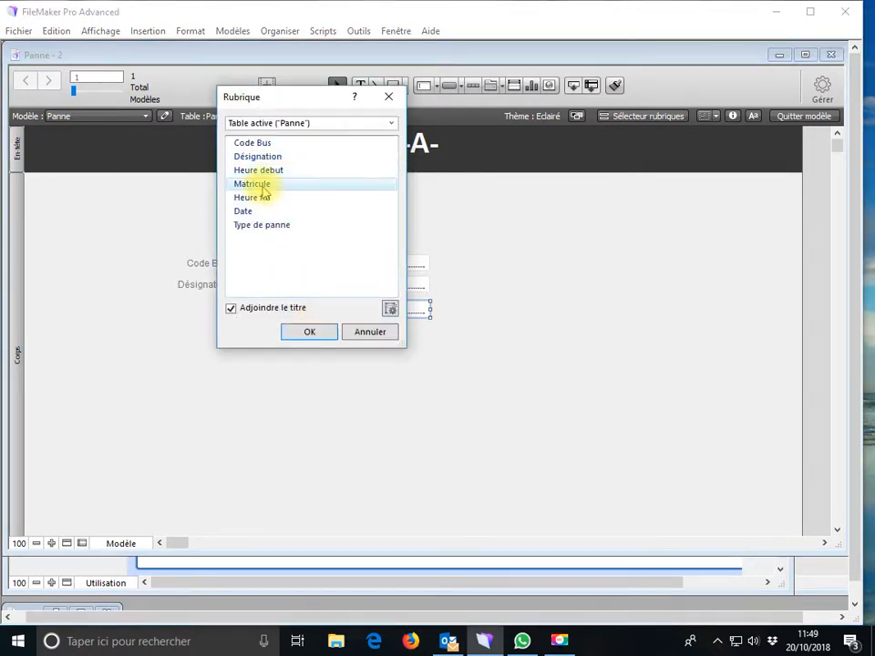
left_click(309, 332)
left_click_drag(320, 315, 327, 343)
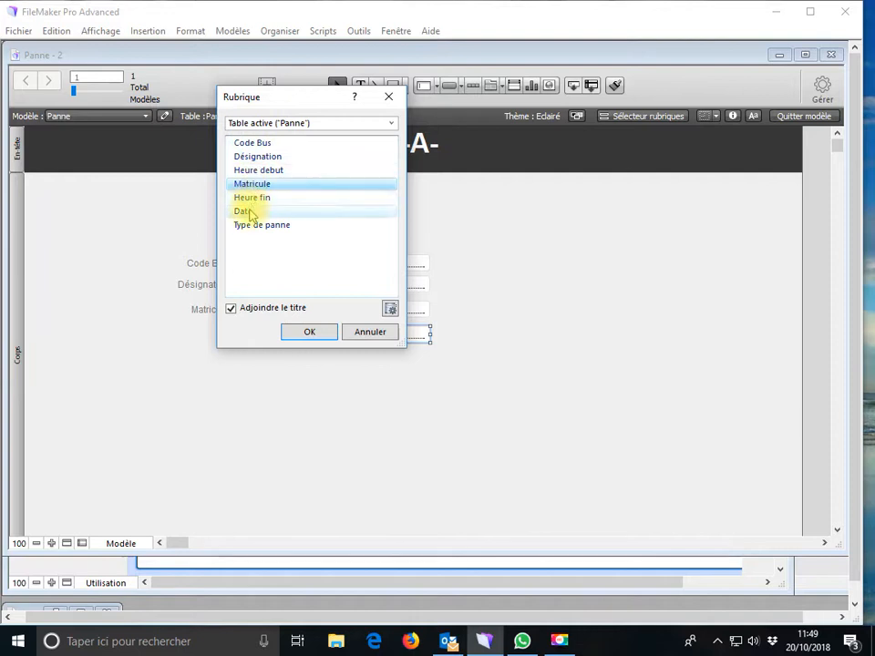
left_click(246, 211)
left_click(309, 332)
Duplicate the Date field downwards to add the Heure debut and Heure fin fields with their labels
left_click_drag(320, 368, 323, 370)
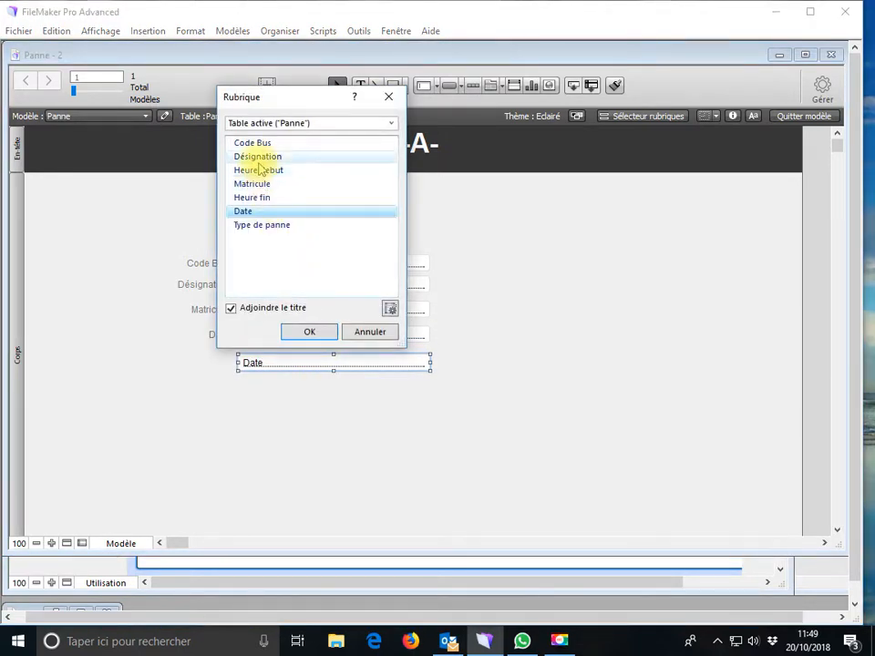
left_click(258, 172)
left_click(312, 333)
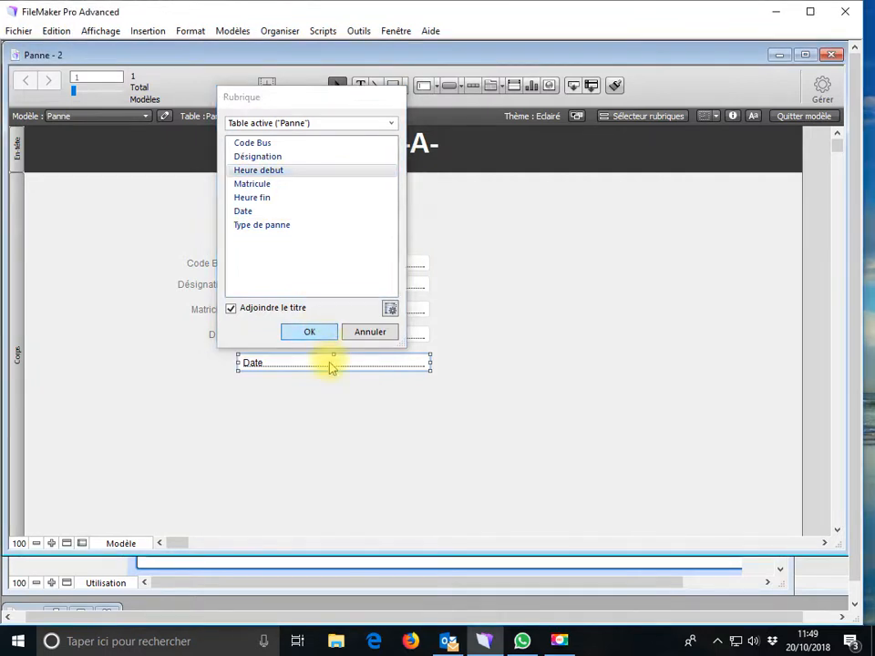
left_click_drag(332, 365, 332, 399)
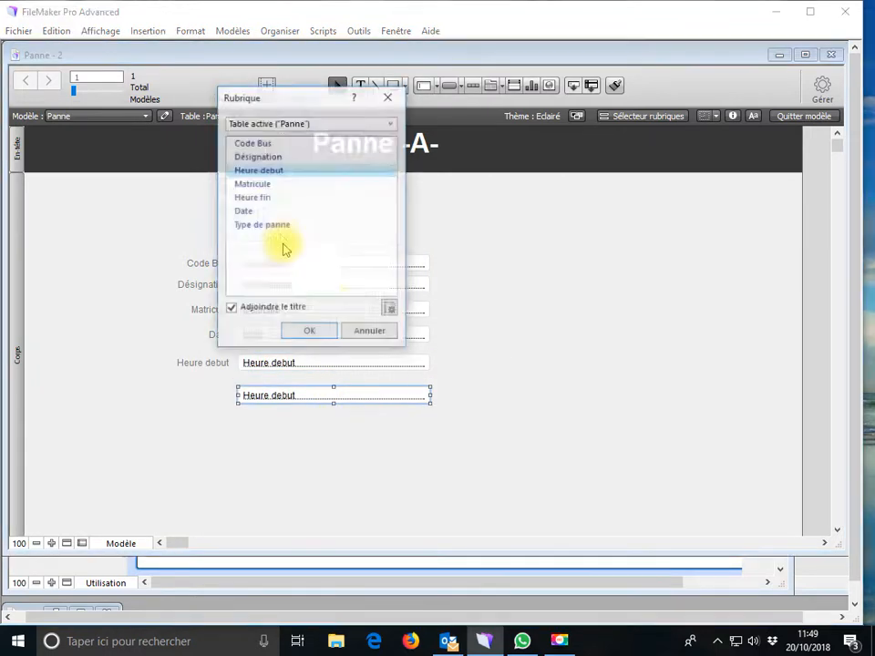
left_click(264, 197)
left_click(316, 336)
Duplicate Heure fin below itself as the Type de panne field and enlarge the copy to a wider, three-line box
left_click_drag(313, 400, 318, 434)
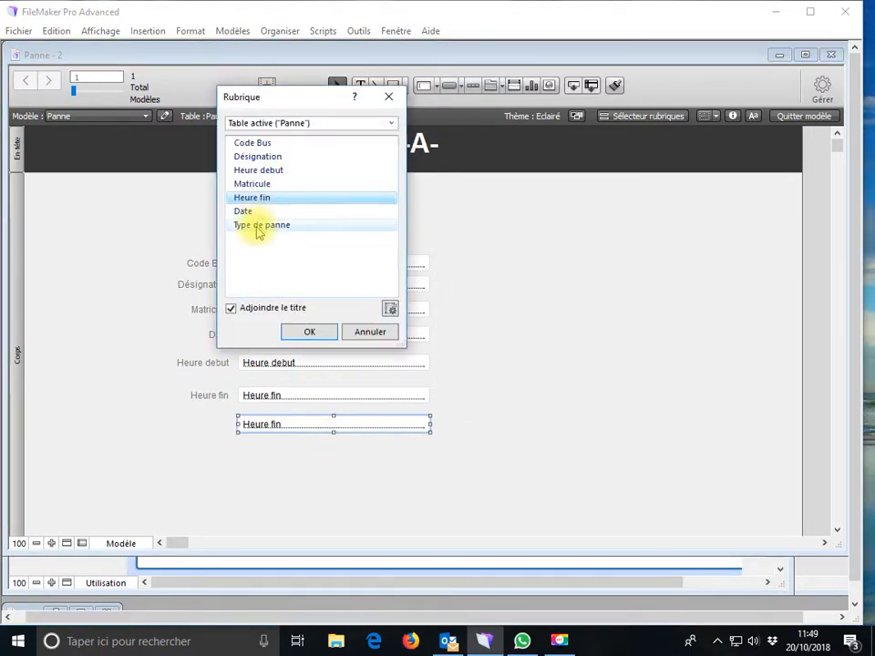
left_click(258, 228)
left_click(311, 332)
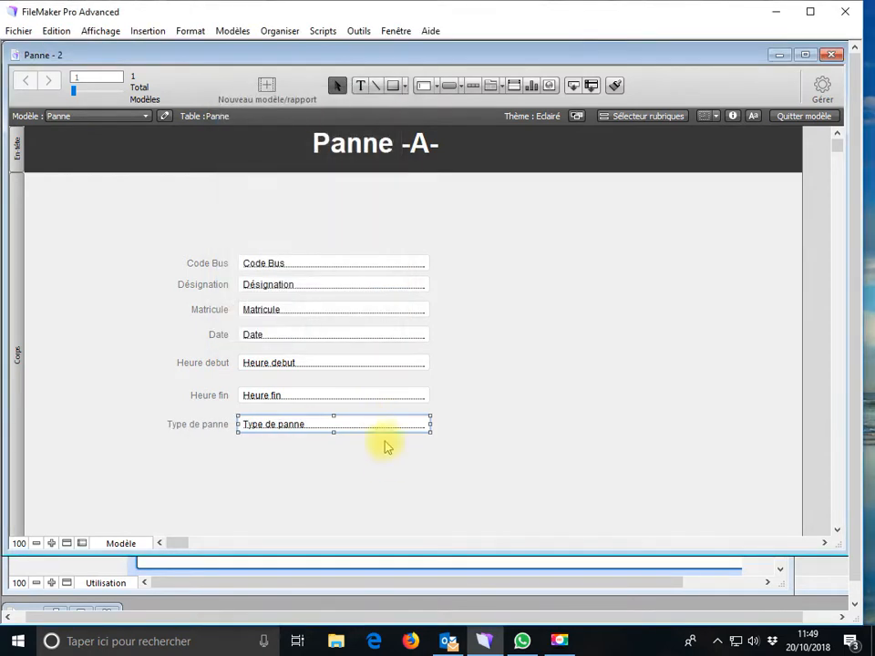
left_click_drag(334, 430, 336, 458)
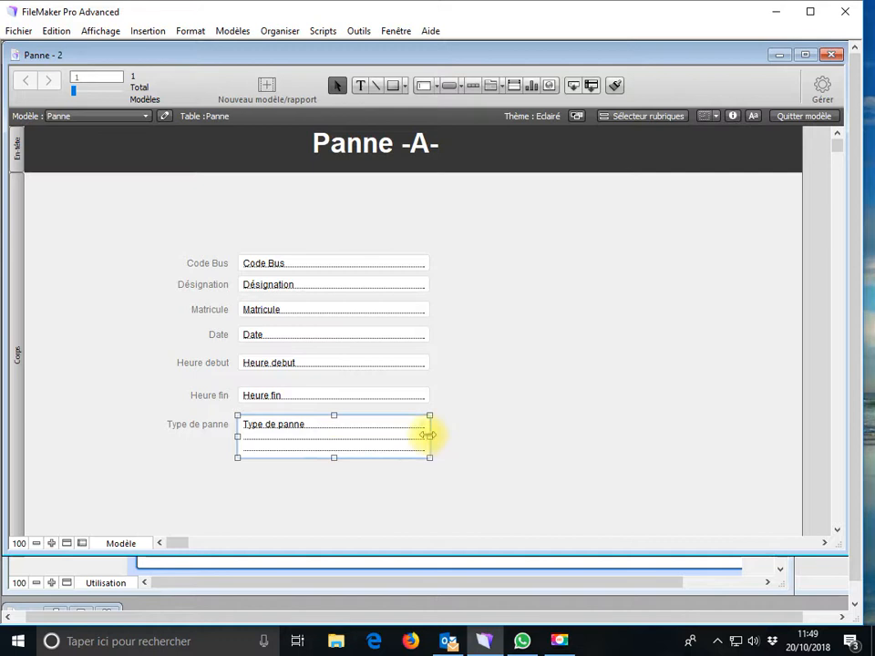
left_click_drag(440, 434, 557, 425)
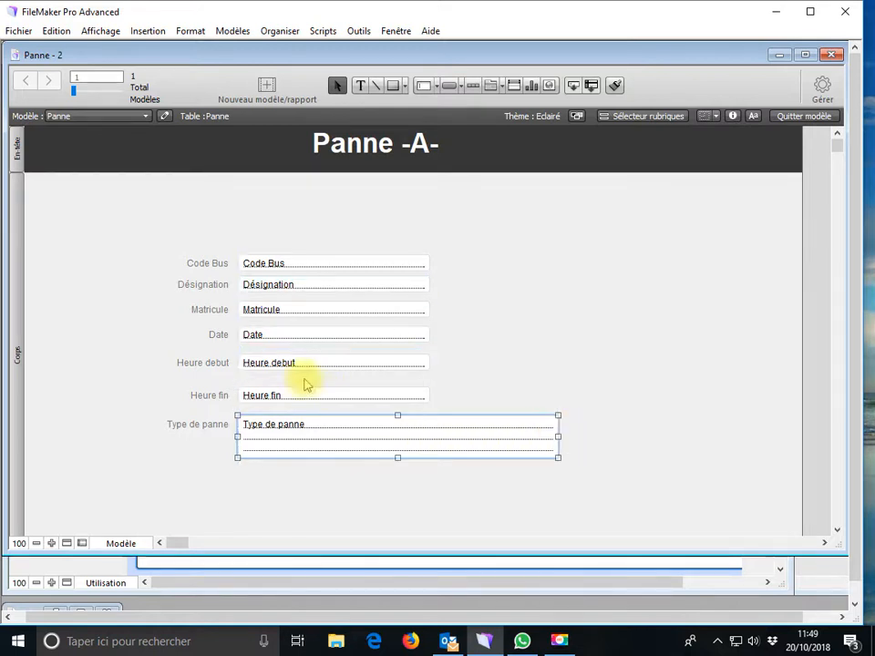
Narrow the Code Bus, Matricule, Date, Heure debut and Heure fin fields together to about half their width
left_click(311, 396)
left_click(307, 368)
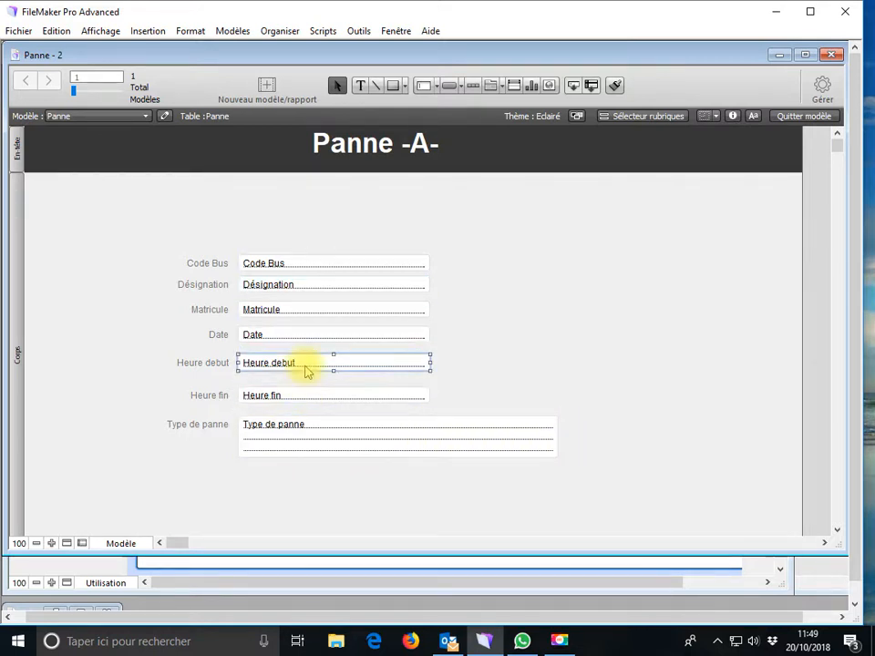
left_click(304, 396, "shift")
left_click(304, 335, "shift")
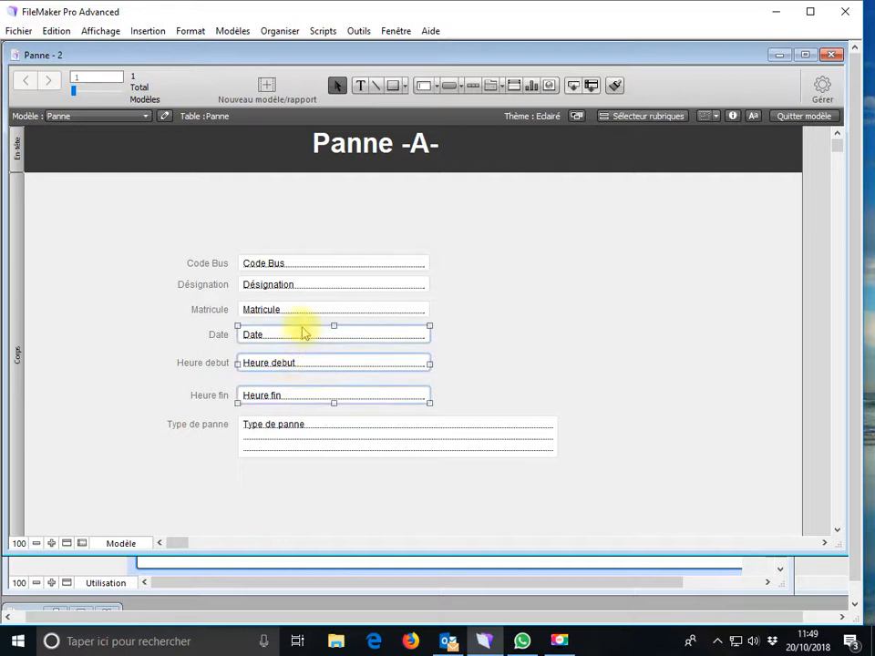
left_click(303, 312, "shift")
left_click(352, 264, "shift")
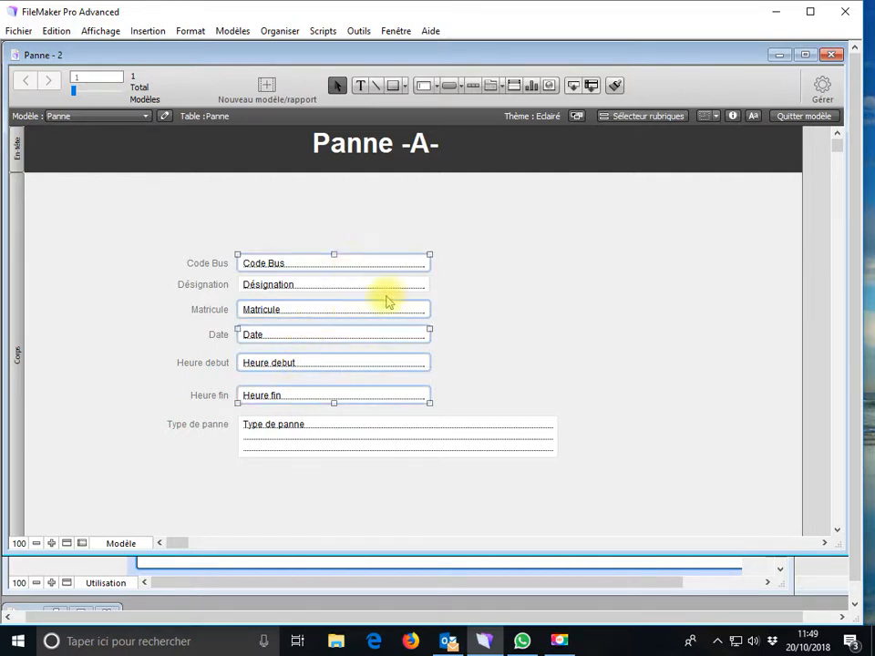
left_click_drag(428, 330, 334, 328)
Apply a light green background colour to all seven fields in the layout body
left_click_drag(324, 481, 297, 267)
right_click(297, 267)
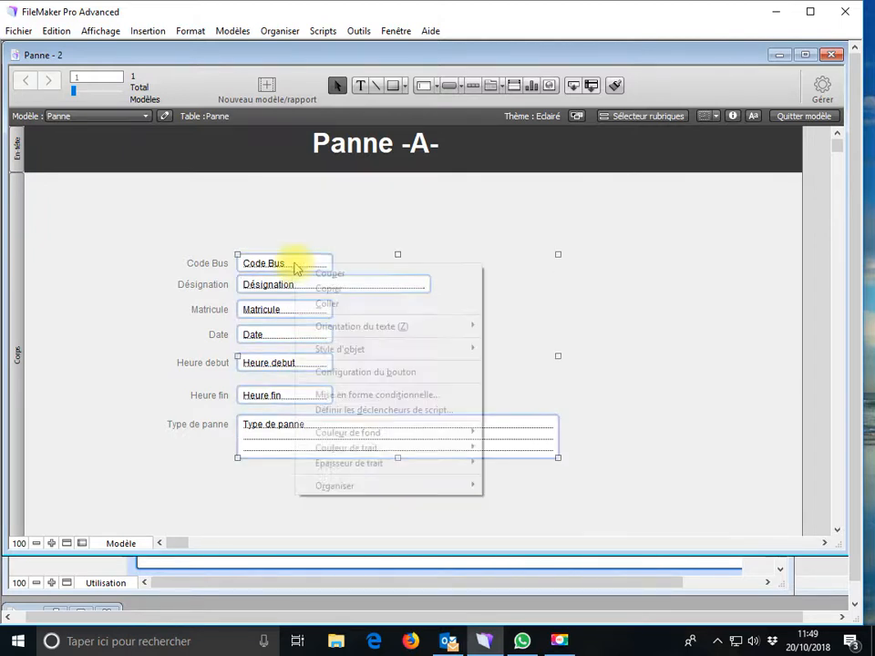
mouse_move(371, 432)
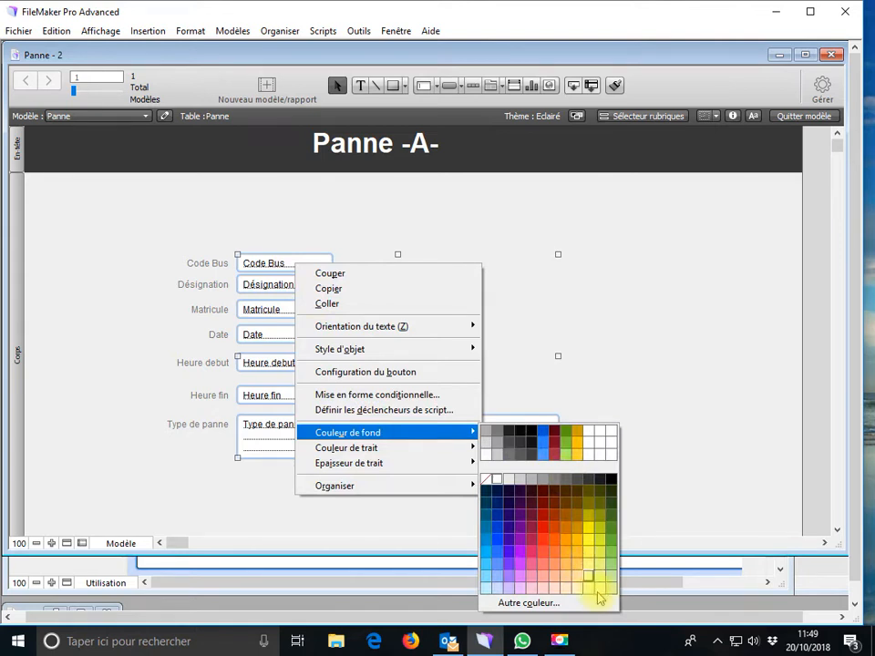
left_click(610, 588)
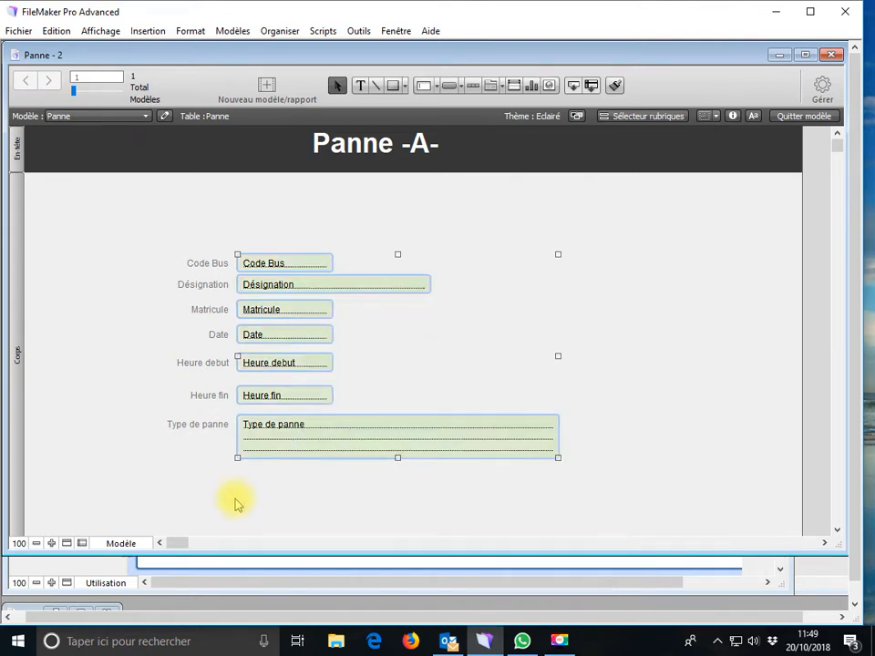
Copy the left position value of the Type de panne label from the Inspector
left_click(193, 426)
left_click(319, 447)
double_click(320, 447)
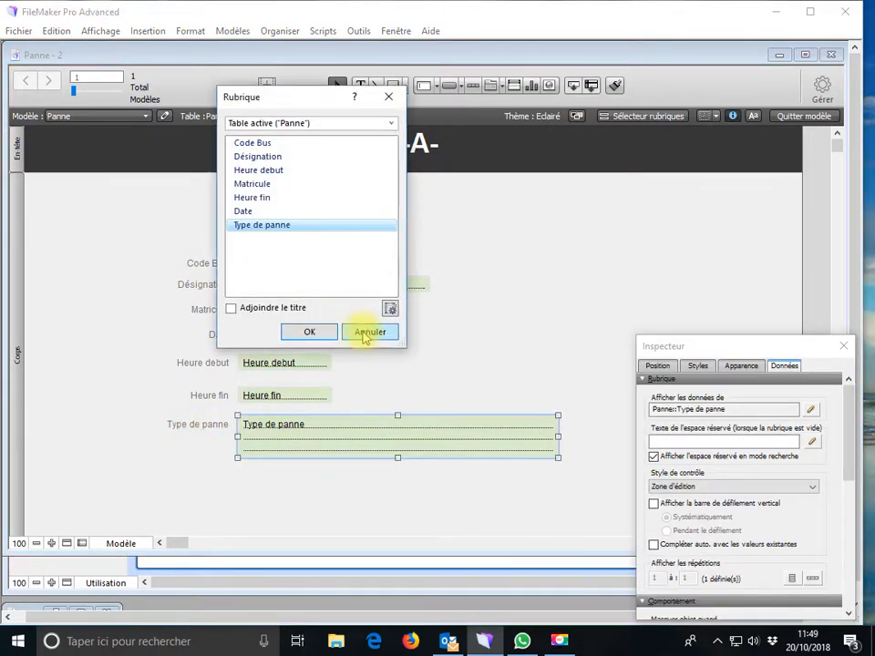
left_click(369, 332)
left_click(225, 428)
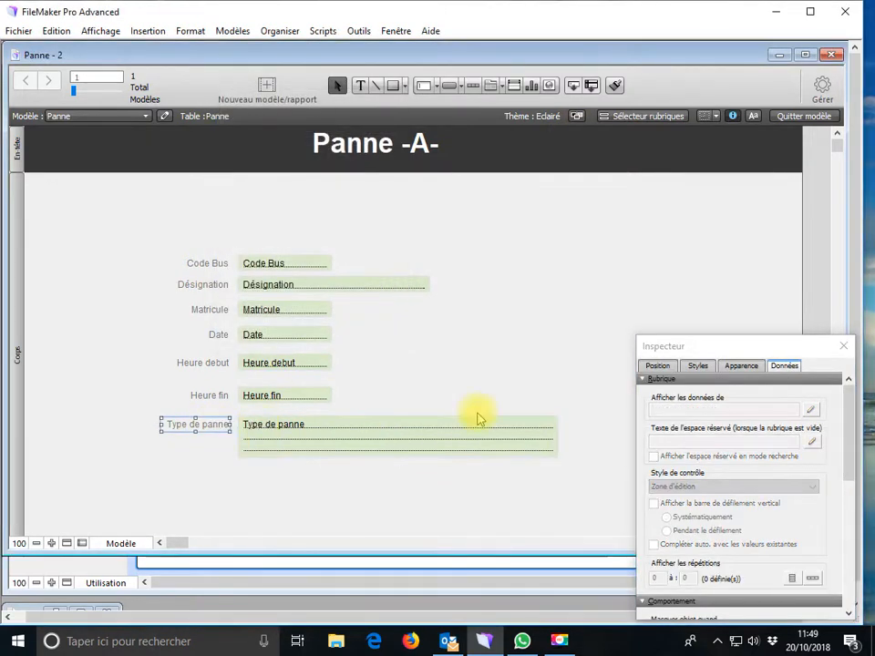
left_click(669, 369)
left_click(682, 438)
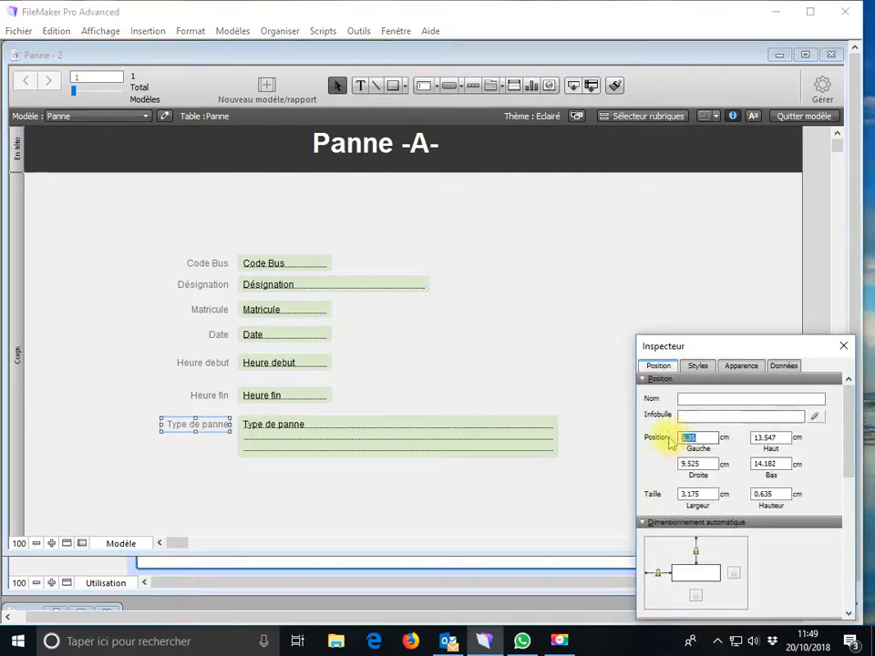
right_click(686, 438)
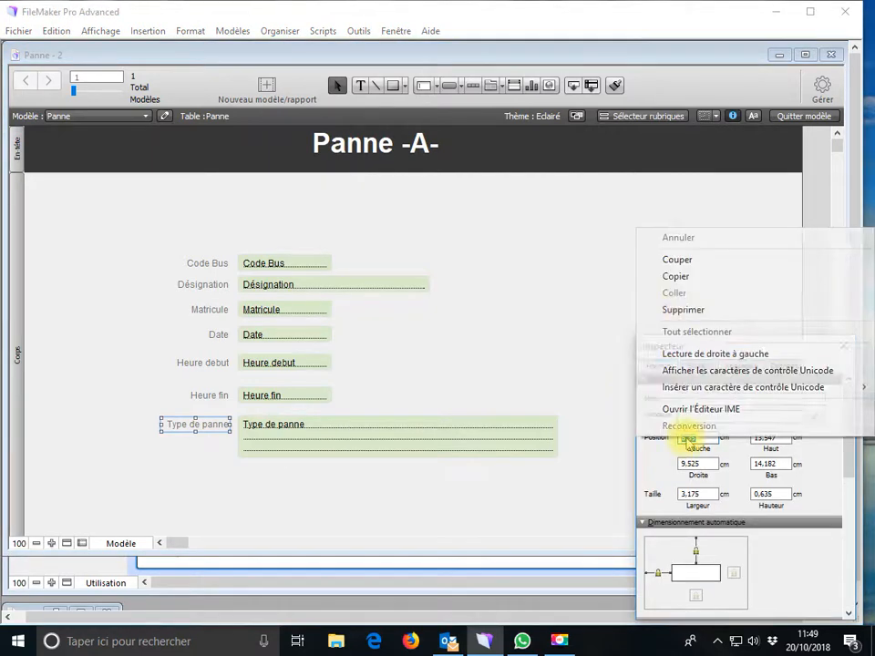
left_click(676, 279)
Left-align the other field labels, except Date, by pasting the copied left position onto them
left_click_drag(173, 506, 173, 356)
left_click_drag(172, 271, 173, 252)
left_click_drag(193, 481, 193, 255)
left_click(693, 416)
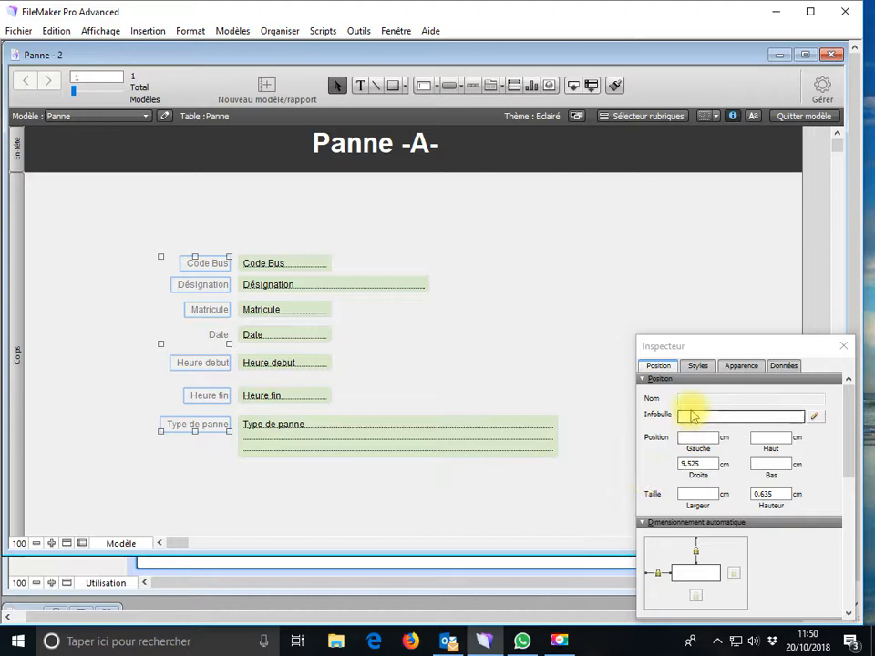
right_click(688, 433)
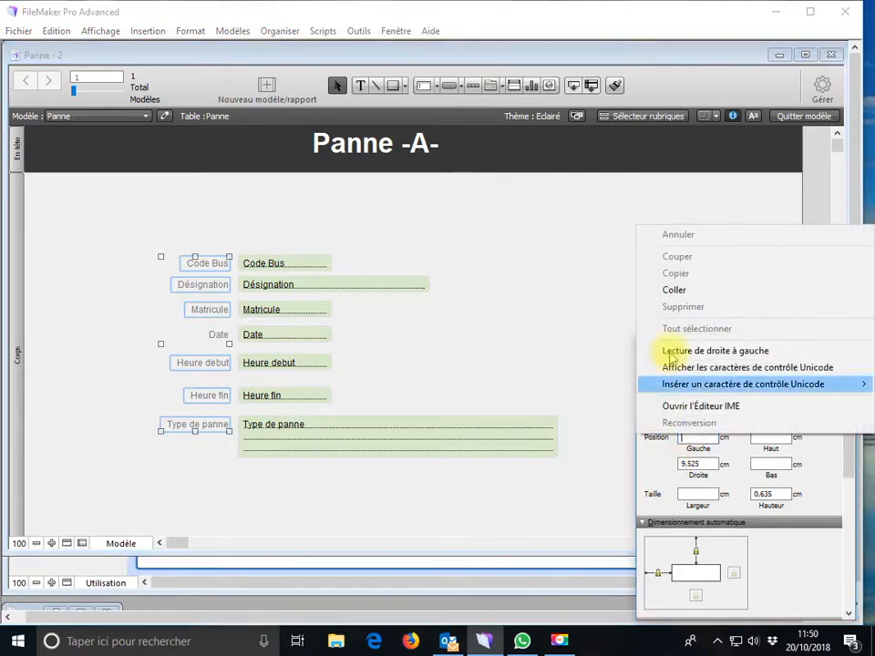
left_click(675, 290)
left_click(251, 492)
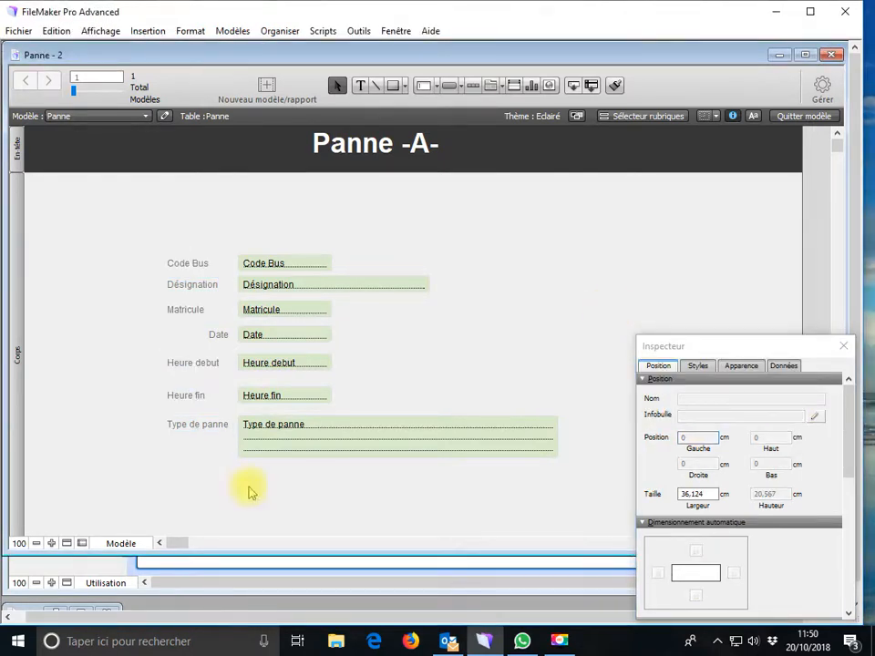
Nudge the Date label left to about 6.29 cm so it lines up with the other labels
left_click(217, 335)
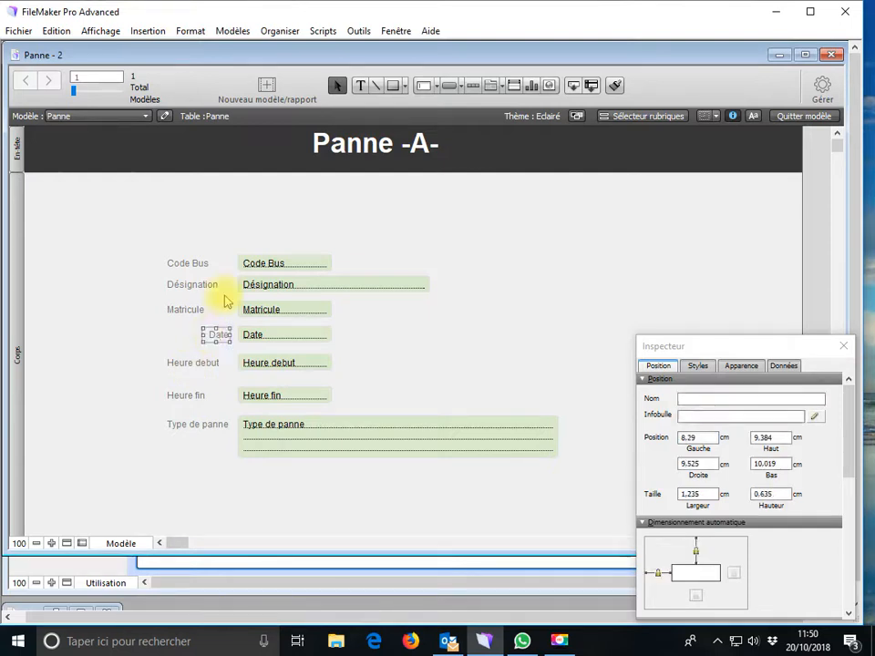
key("Left")
key("Left")
key("Left")
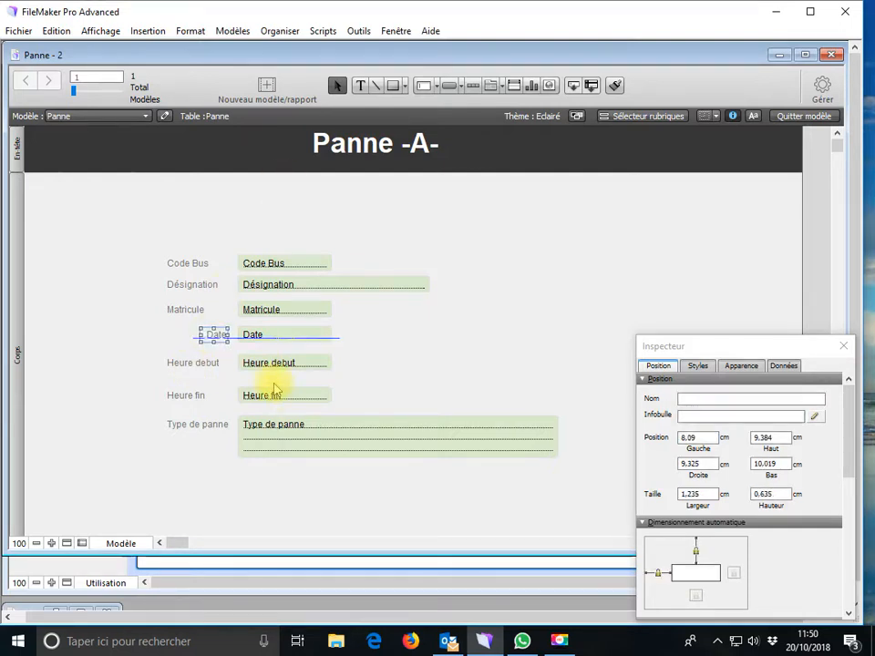
key("Left")
key("Left")
key("Left")
key("Left")
key("Left")
key("Left")
key("Left")
key("Left")
key("Left")
key("Left")
key("Left")
key("Left")
key("Left")
key("Left")
key("Left")
key("Left")
key("Left")
key("Left")
key("Left")
key("Left")
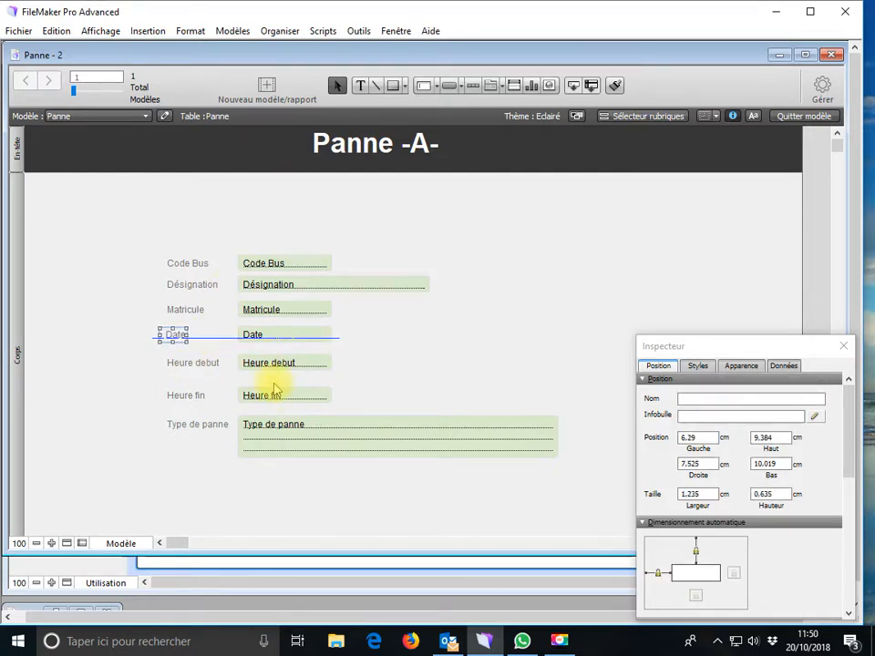
Switch to Utilisation mode and save the layout changes
left_click(122, 543)
left_click(126, 477)
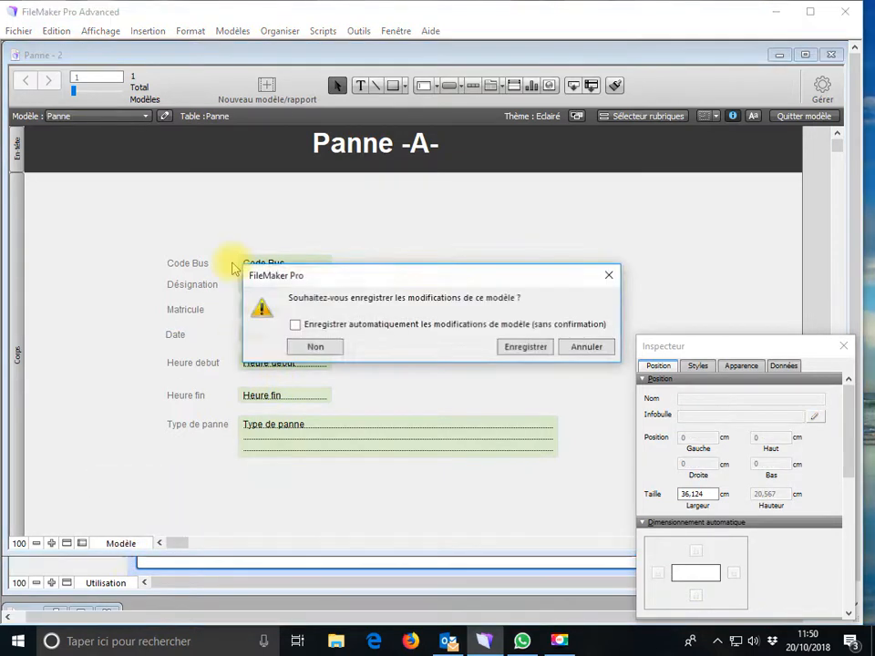
left_click(515, 347)
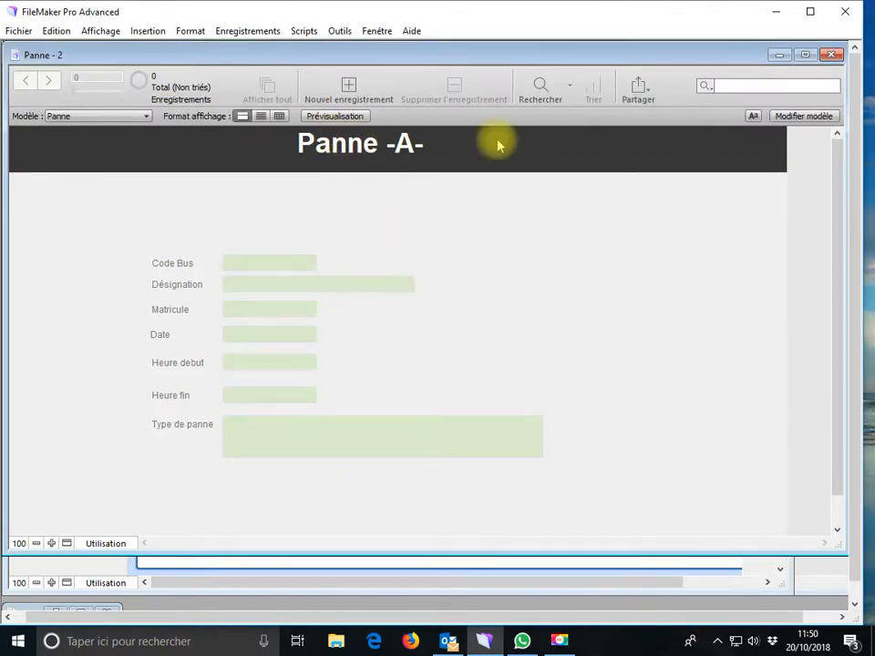
Create a new record with Code Bus 101 and place the cursor in its Date field
left_click(330, 102)
type("101")
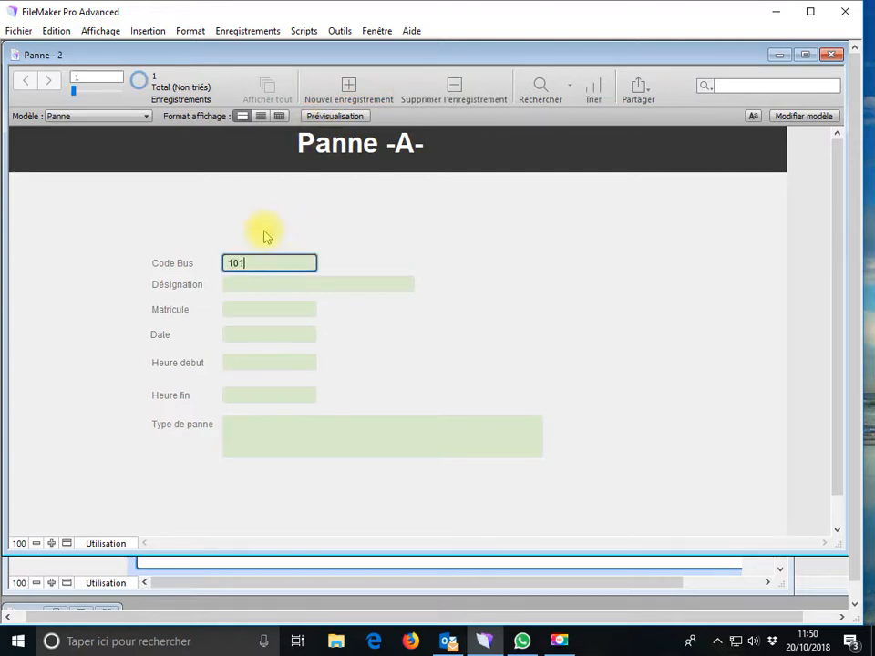
left_click(288, 337)
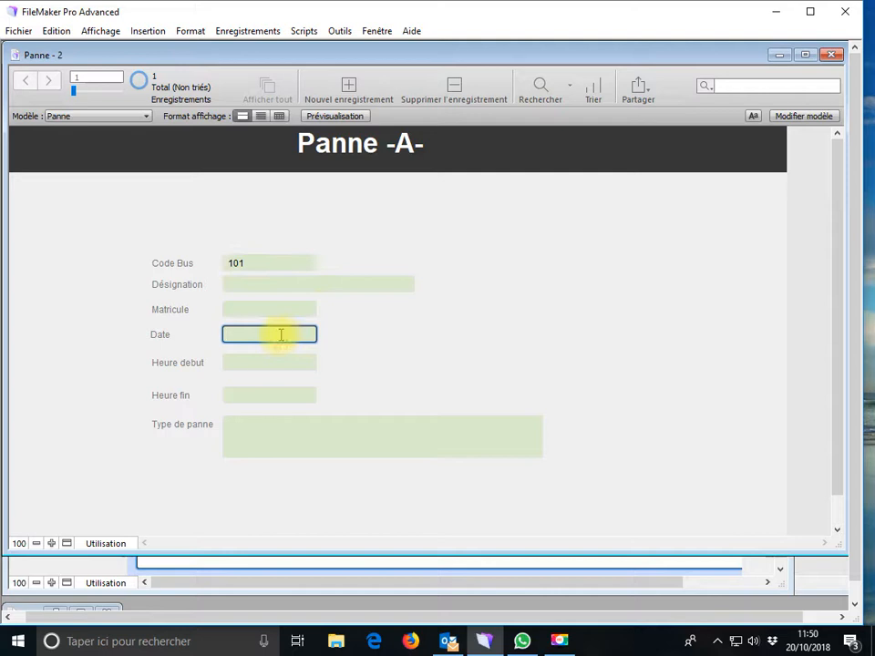
In Modèle mode, set the Date field's control style to Calendrier déroulant and include the icon for showing or hiding the calendar
left_click(107, 547)
left_click(112, 511)
left_click(284, 334)
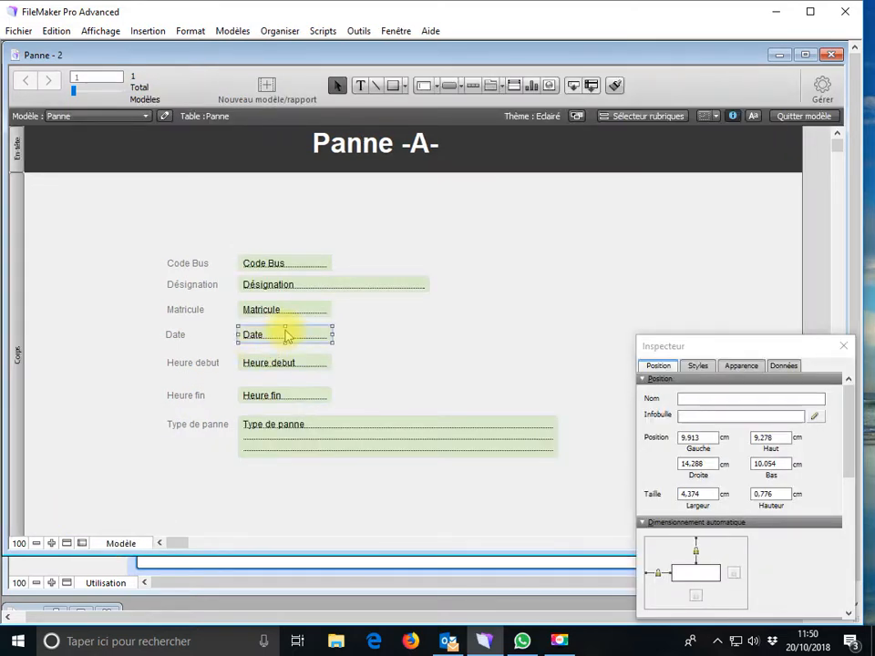
left_click(779, 368)
left_click(740, 408)
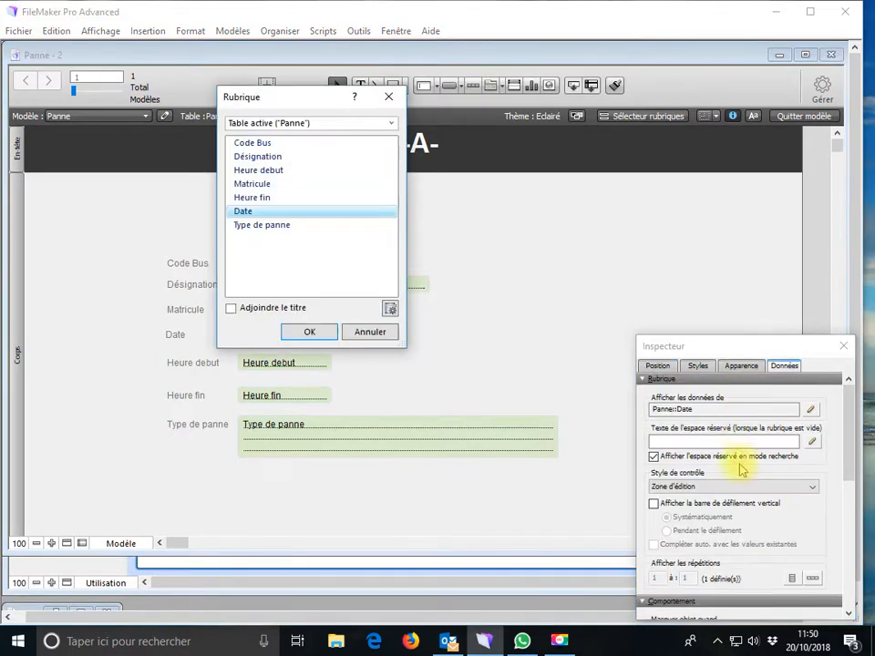
left_click(390, 332)
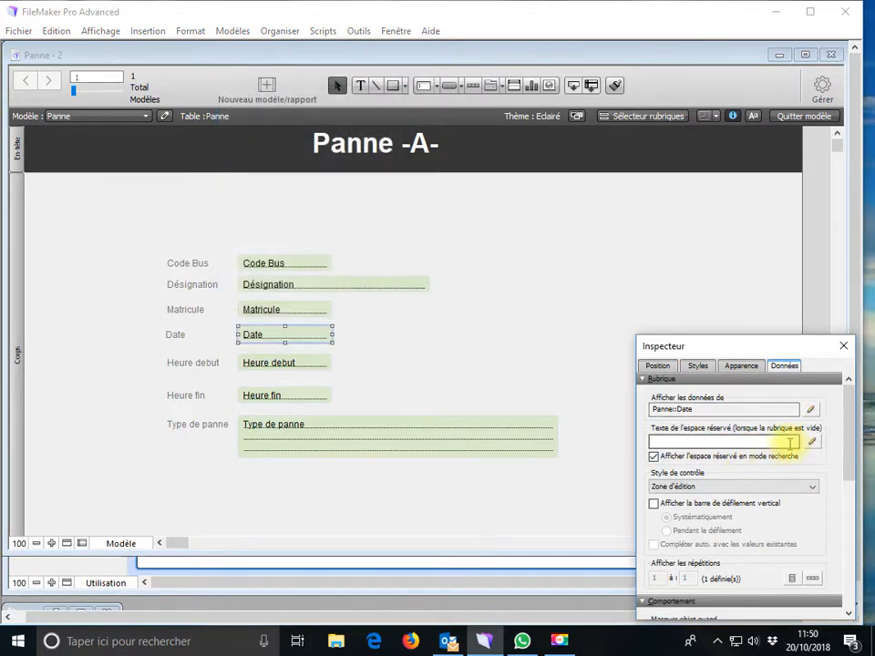
left_click(810, 488)
left_click(712, 541)
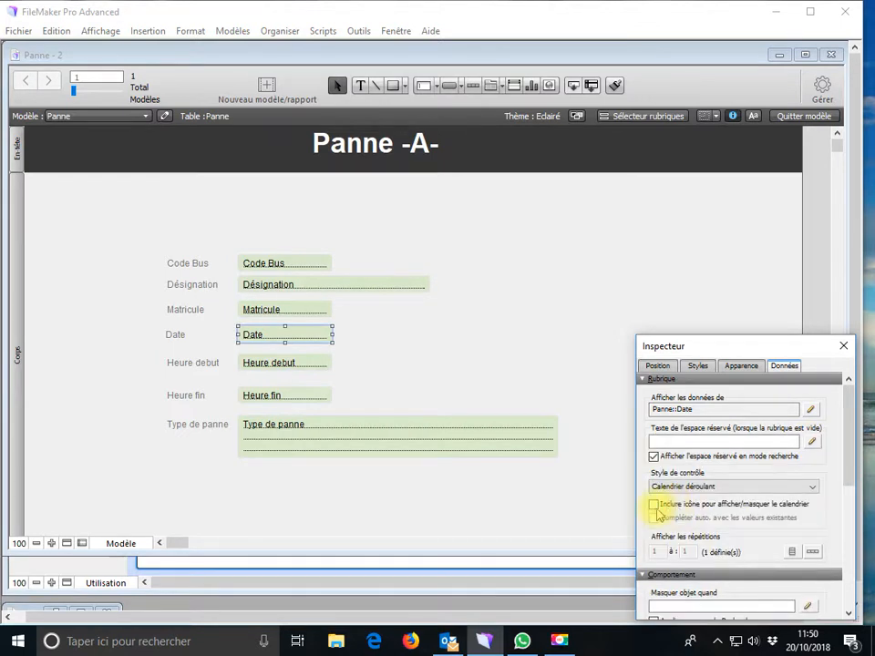
Return to Utilisation mode and save the layout with the Date calendar control
left_click(118, 543)
left_click(144, 481)
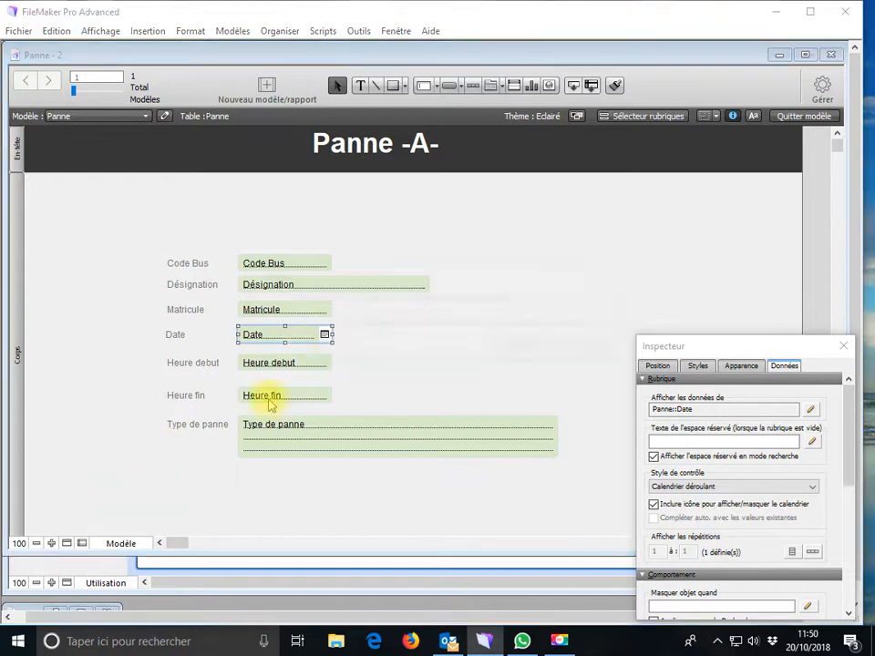
left_click(529, 348)
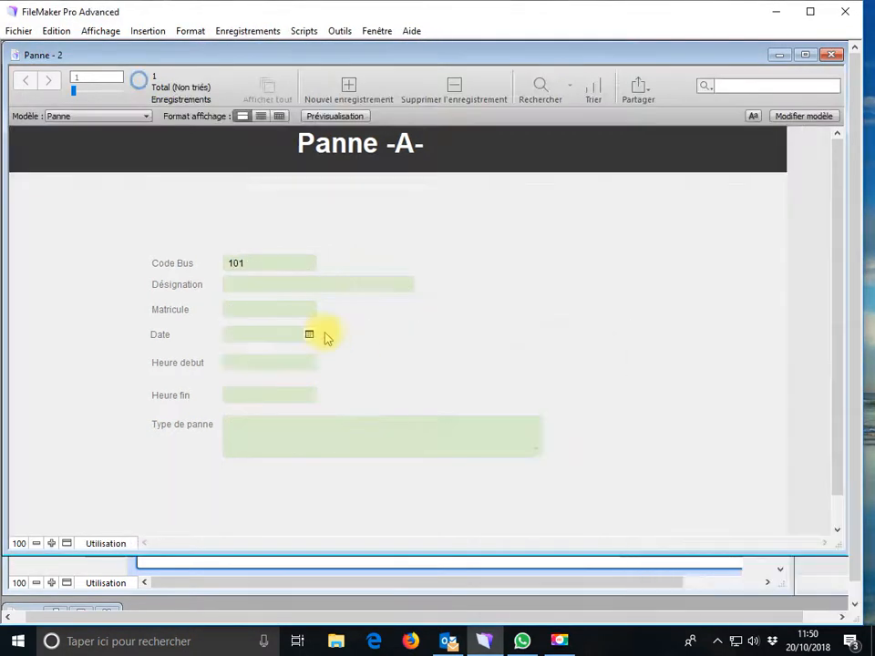
Fill the record with Date 20/10/2018 from the calendar, Heure debut 08:10, Heure fin 09:10 and Type de panne A
left_click(309, 336)
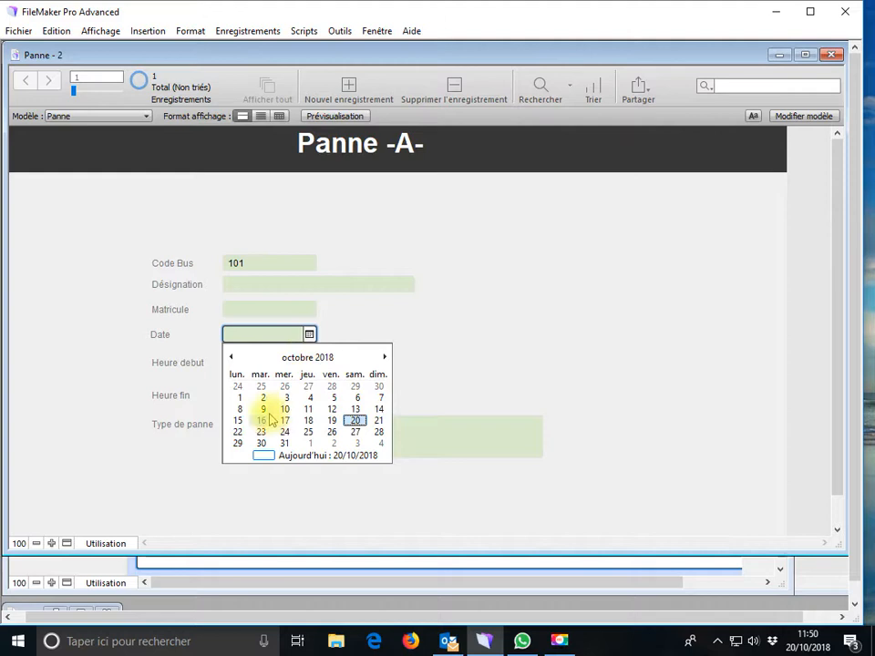
left_click(350, 421)
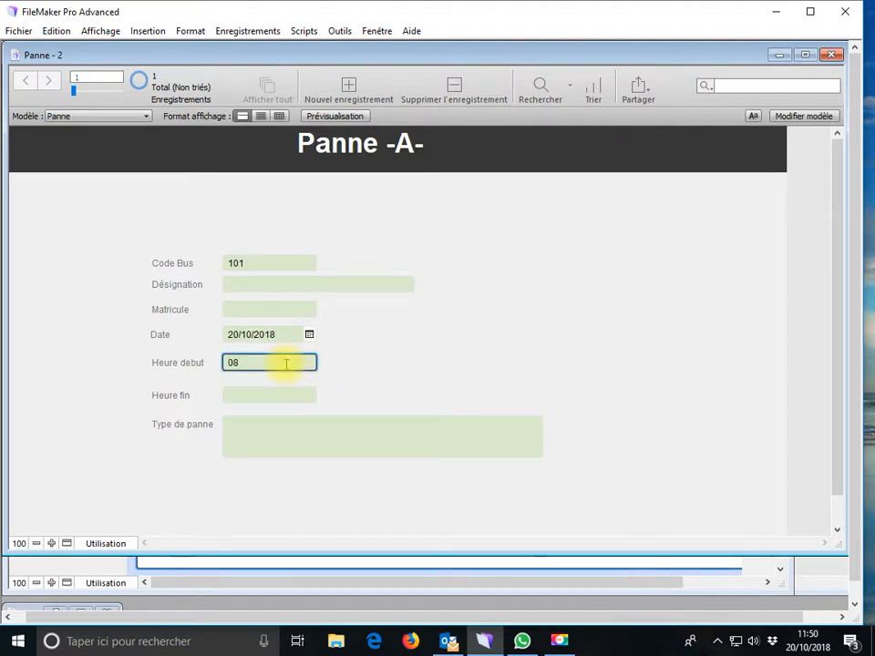
left_click(265, 396)
type("09:10")
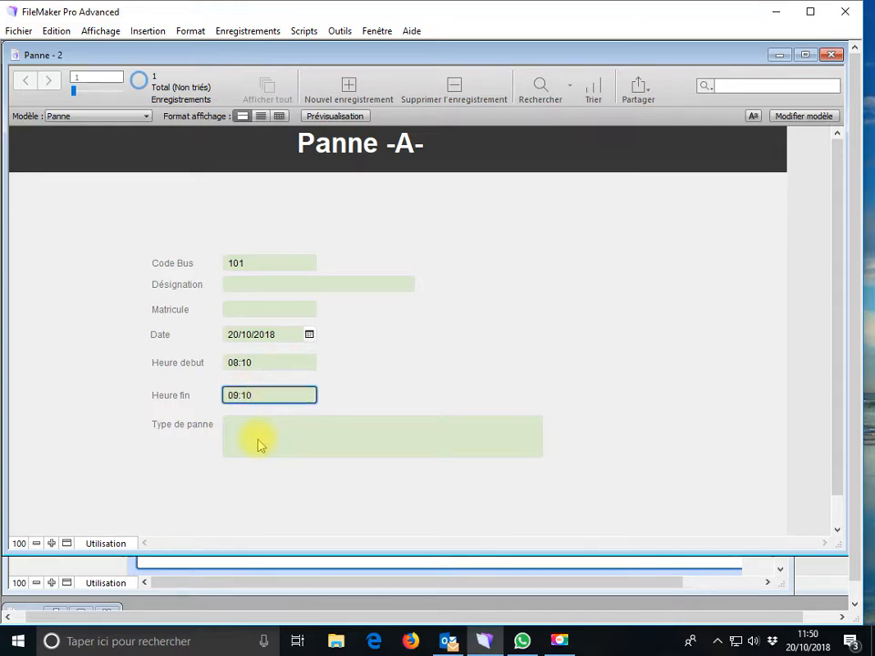
left_click(259, 440)
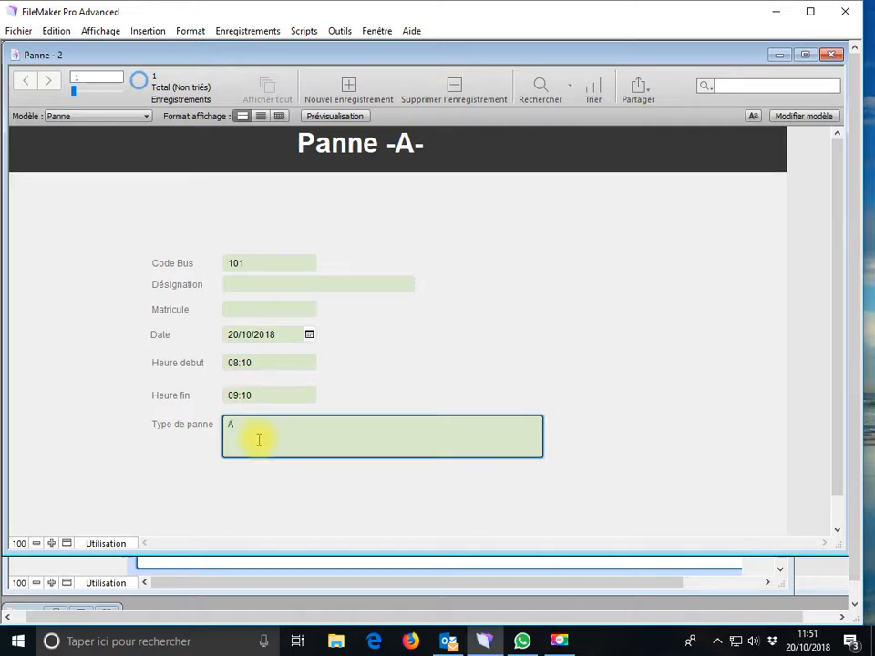
In Modèle mode, move and enlarge the Inspecteur and set the Type de panne field's control style to Liste déroulante
left_click(108, 544)
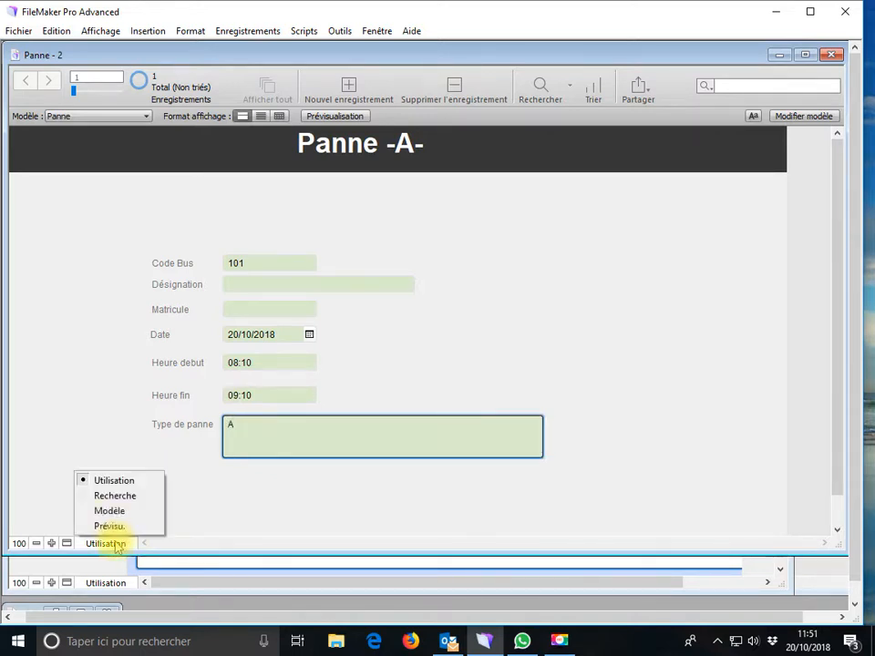
left_click(112, 510)
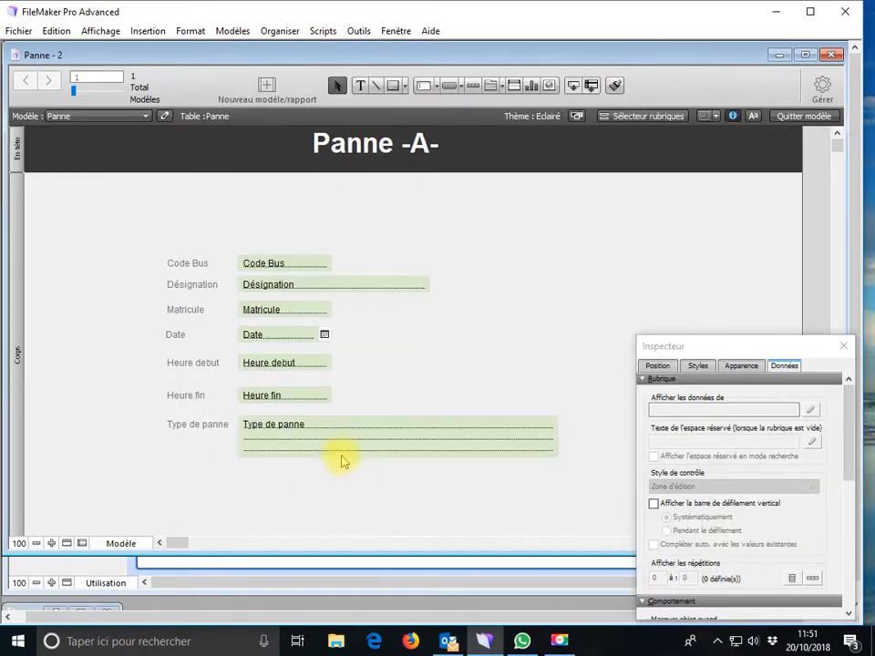
left_click(362, 448)
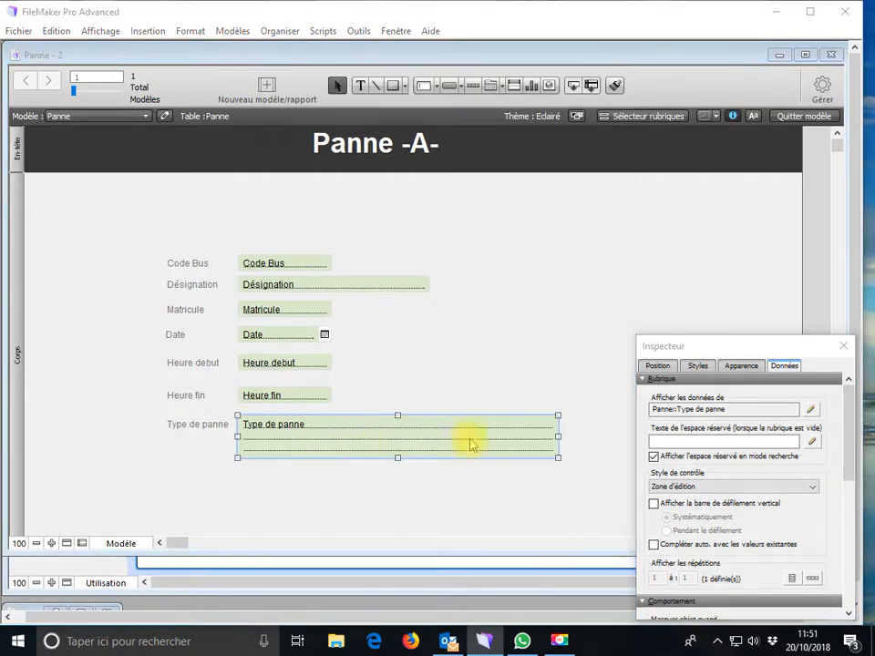
double_click(470, 443)
left_click(695, 363)
left_click_drag(697, 346, 665, 126)
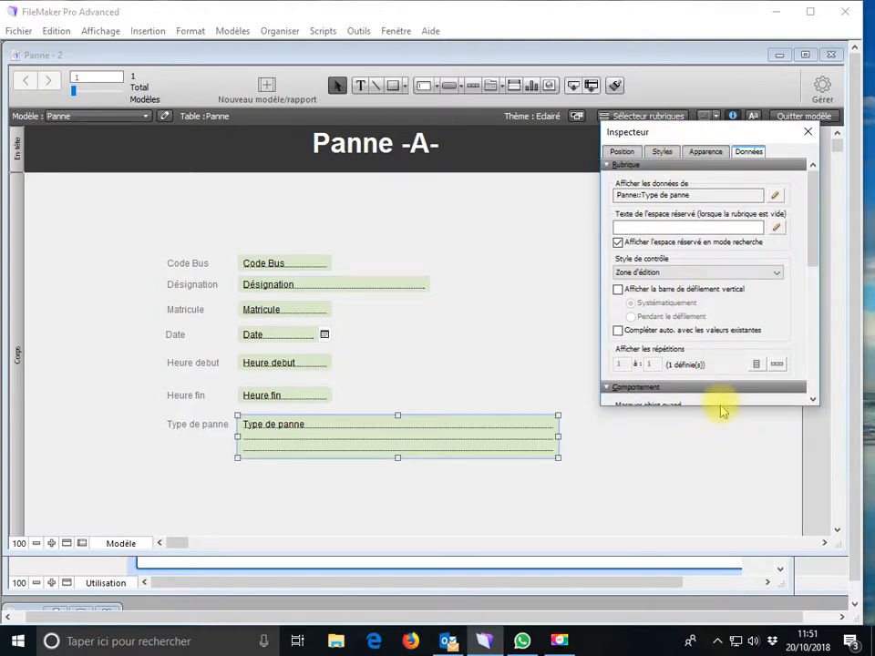
left_click_drag(720, 408, 727, 567)
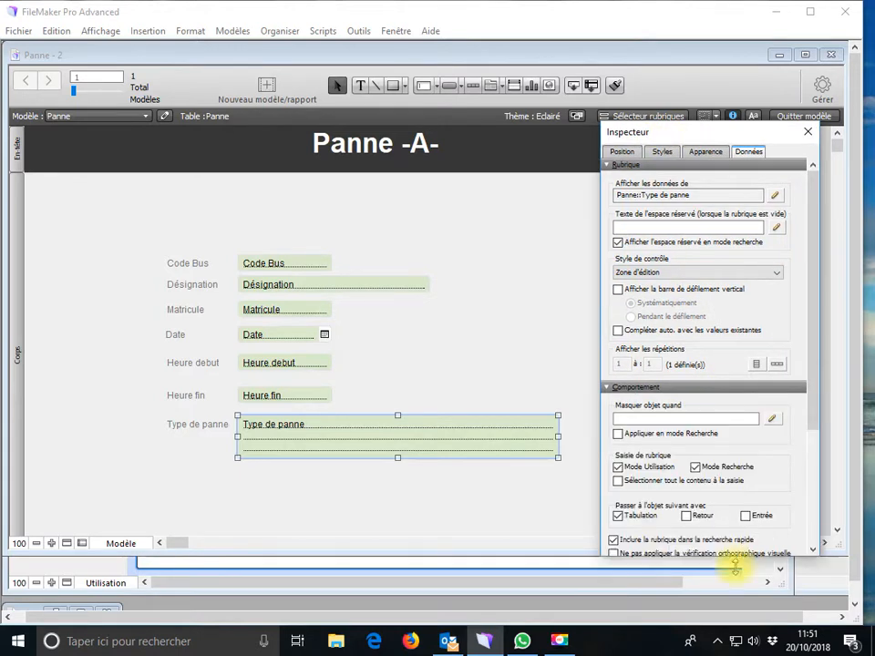
left_click(717, 273)
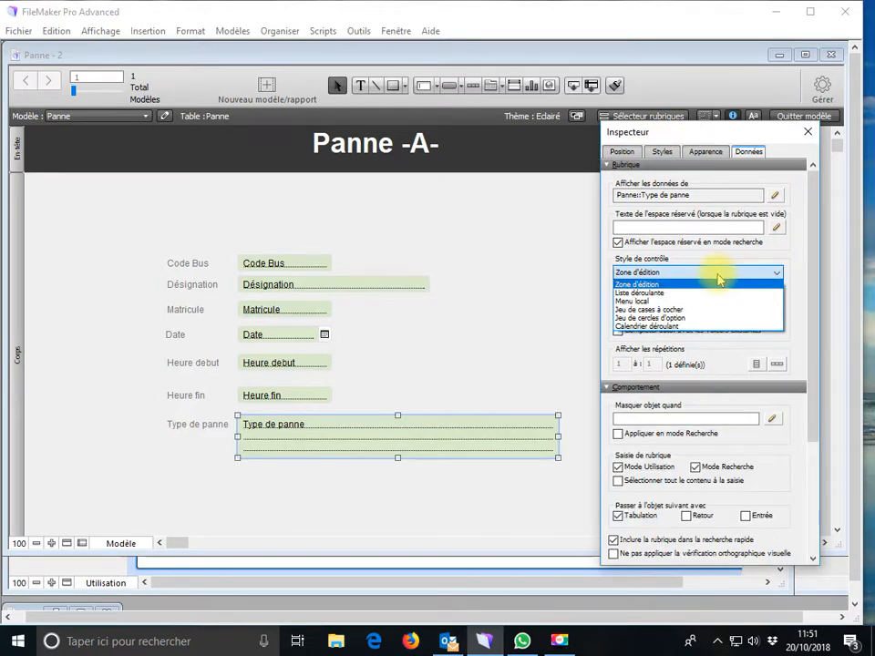
left_click(666, 295)
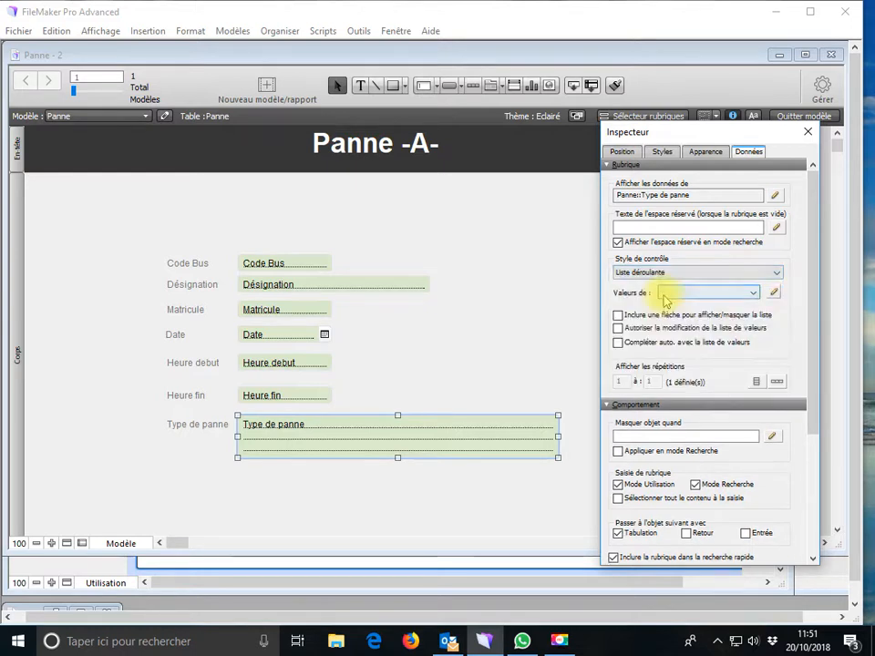
Create a value list named "type de panne" for the Type de panne field
left_click(774, 293)
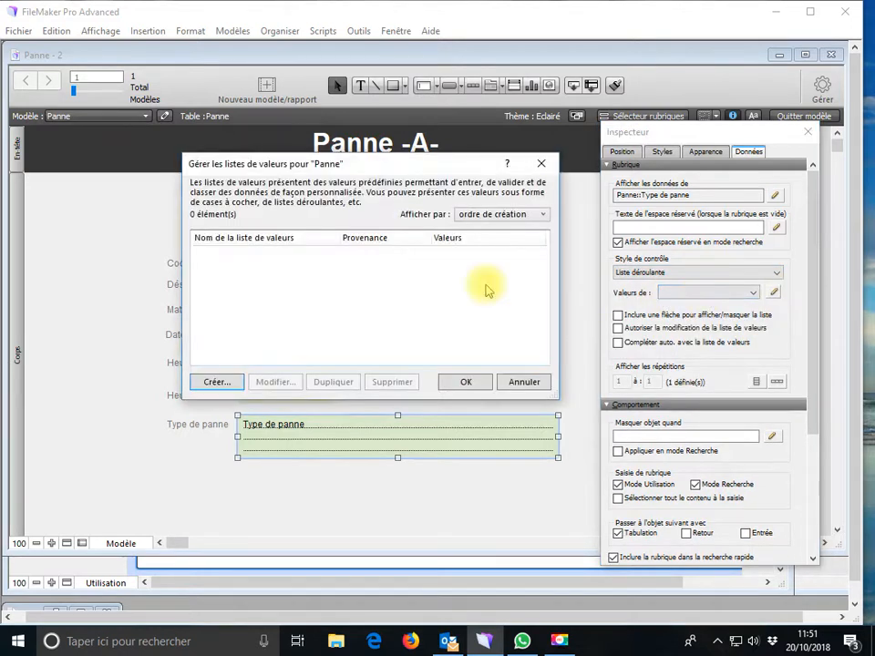
left_click(216, 382)
type("ty")
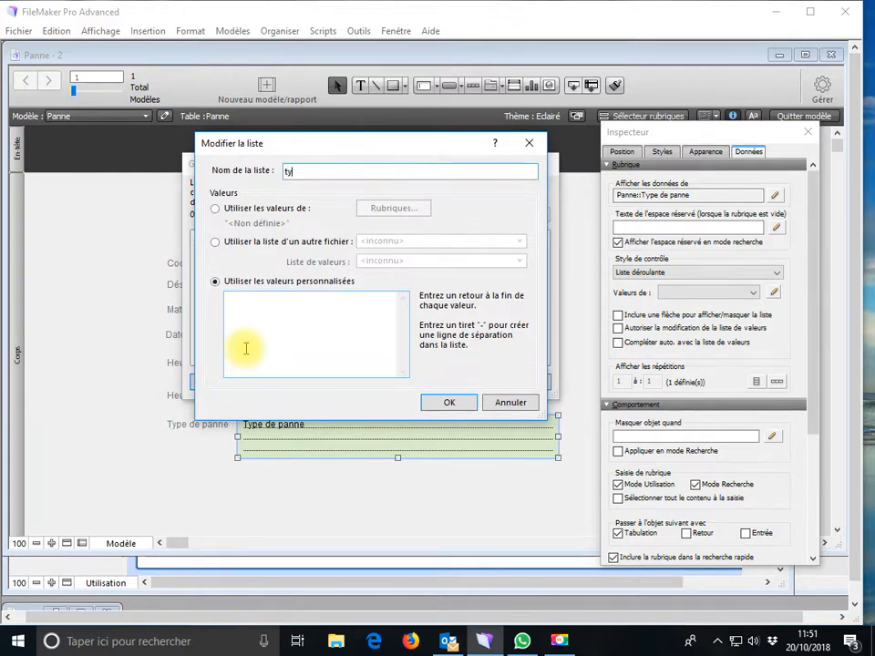
type("pe")
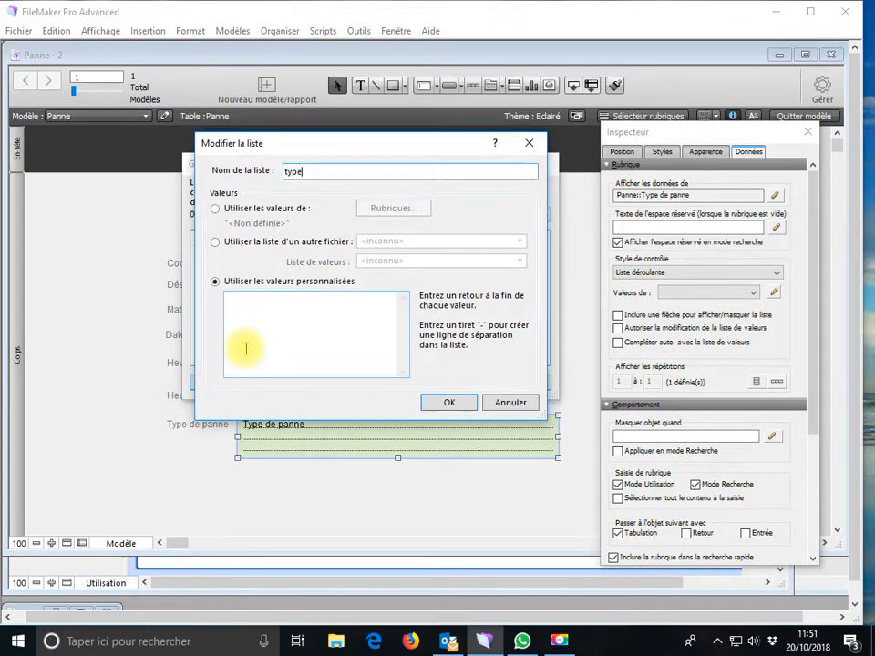
type(" de panne")
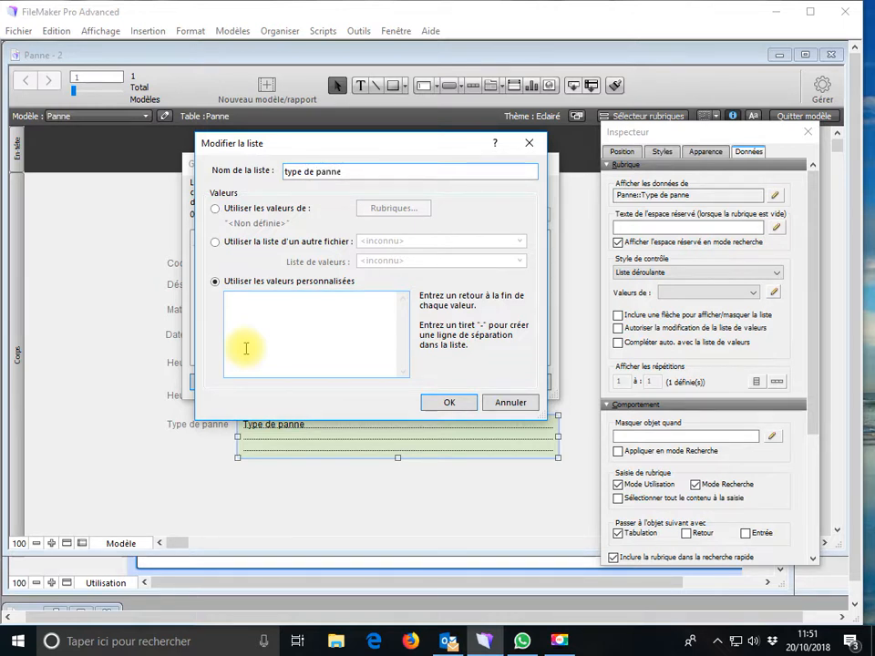
Enter the custom values Arrêt moteur, embrayage, boite a vitesse and crevaison in the list and confirm the value list
left_click(255, 301)
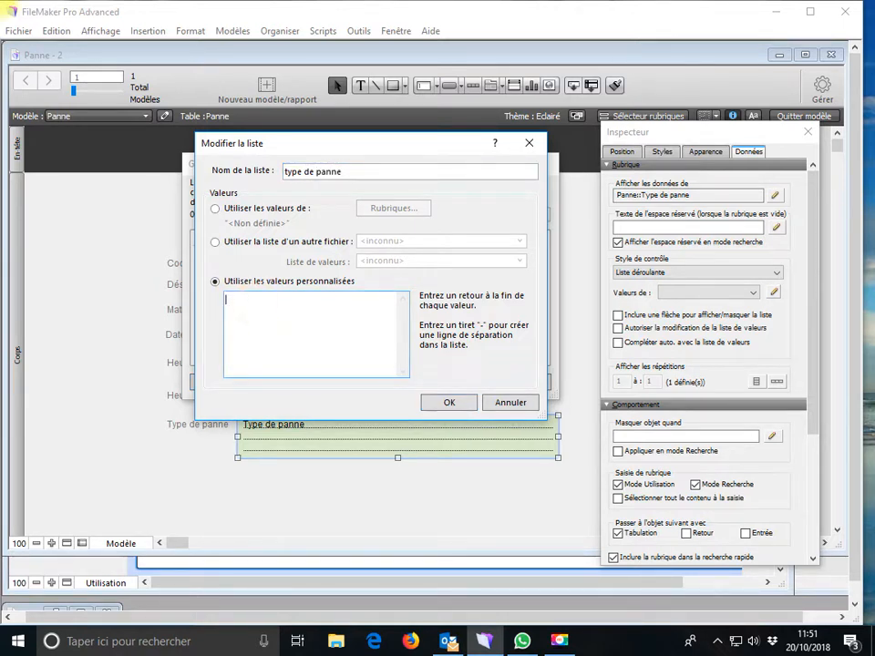
type("Arrpe")
key("BackSpace")
type("ê")
type("m")
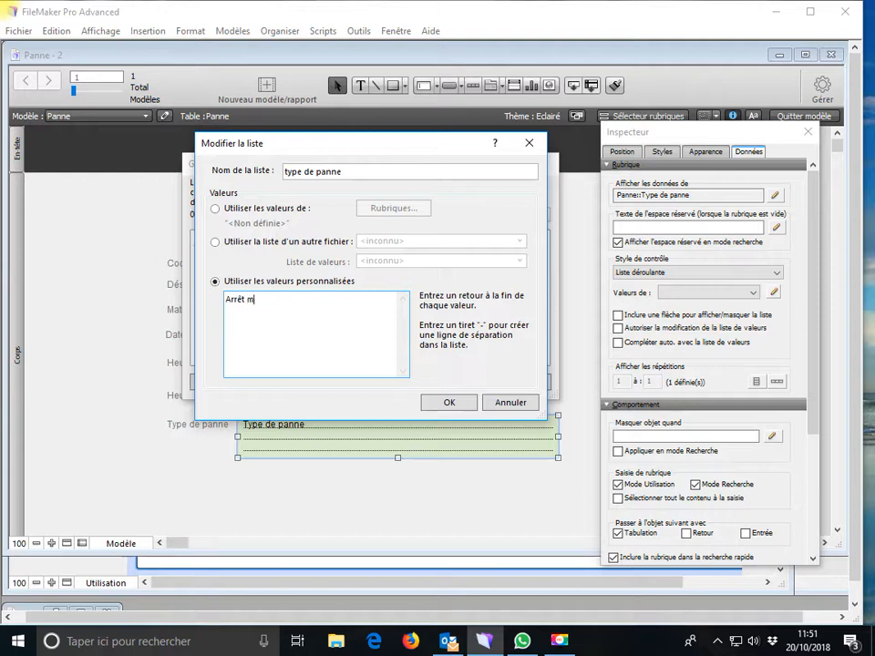
type("oteur embra")
type("yage")
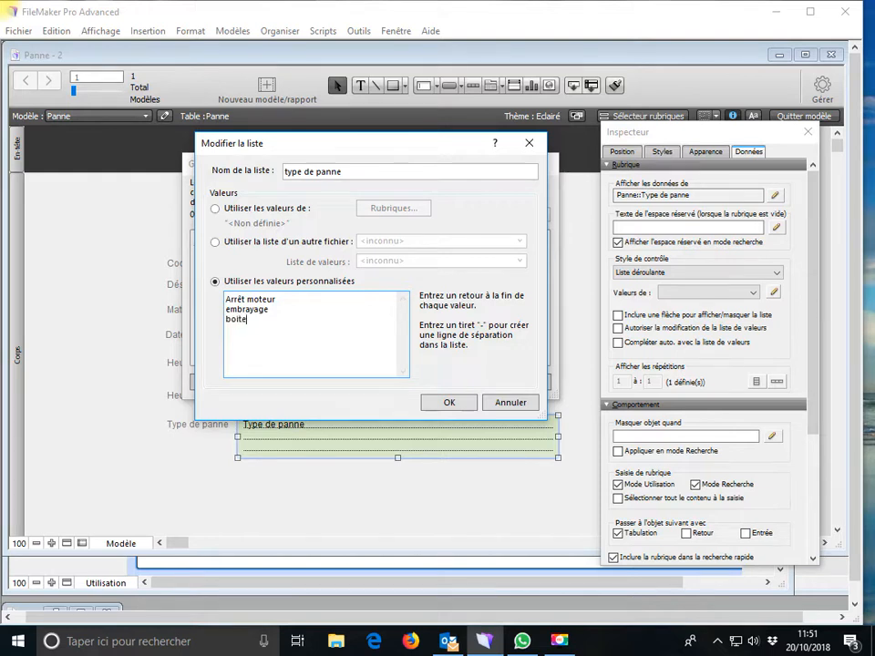
type("tesse")
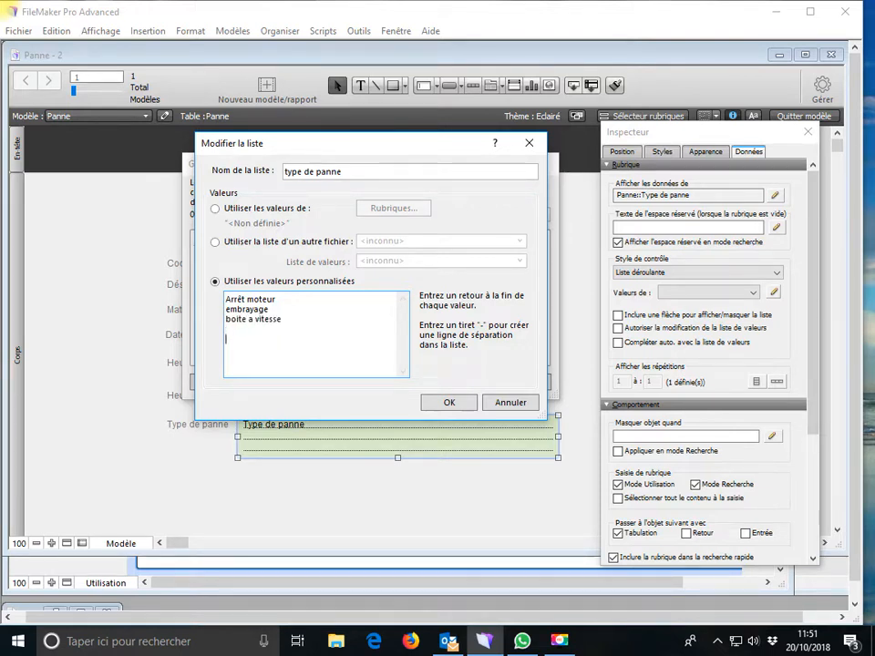
key("Return")
key("Return")
type("cre")
left_click(444, 404)
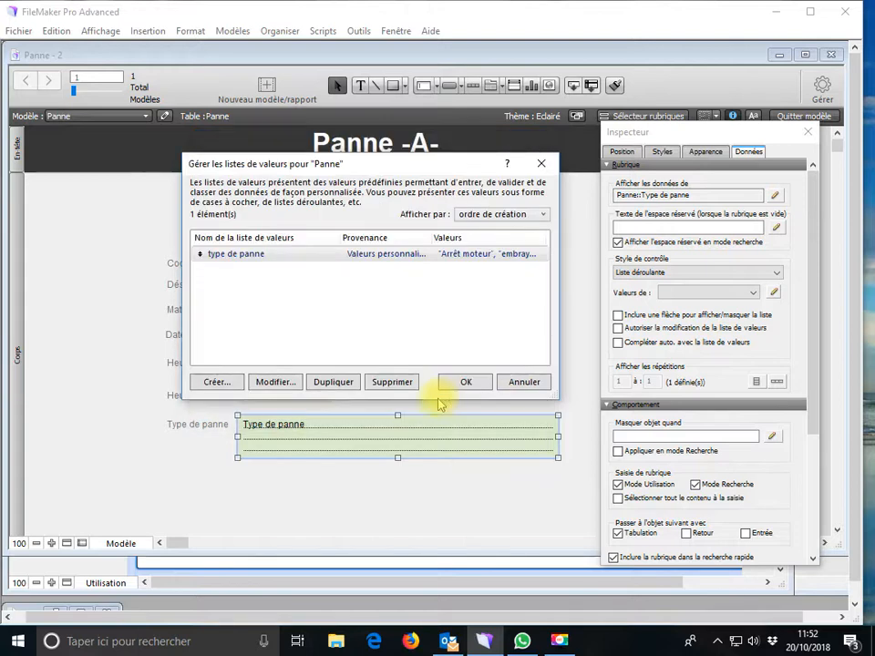
left_click(463, 381)
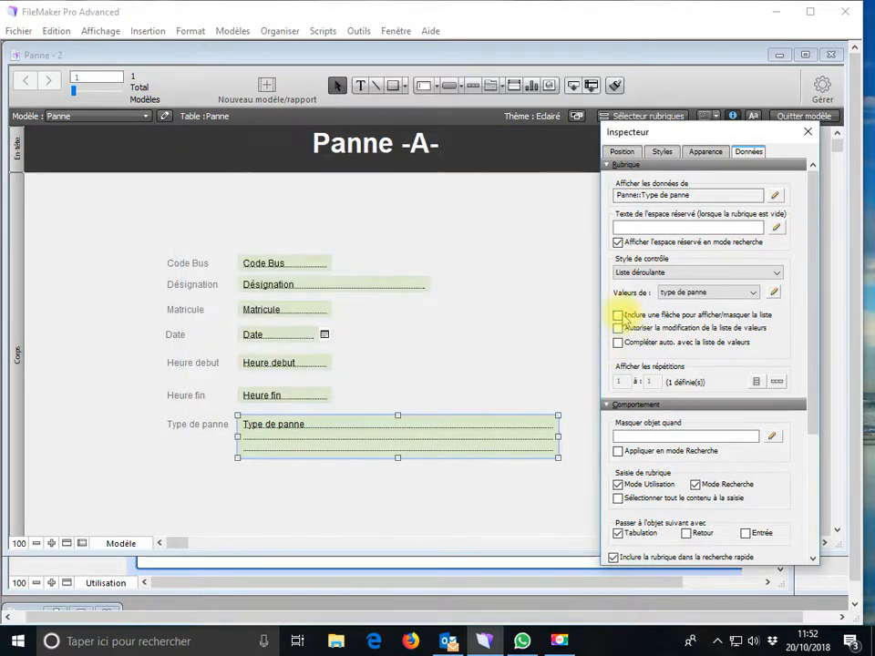
Enable the list arrow, value list editing and auto-completion for Type de panne, and save the layout while returning to Utilisation mode
left_click(619, 314)
left_click(619, 343)
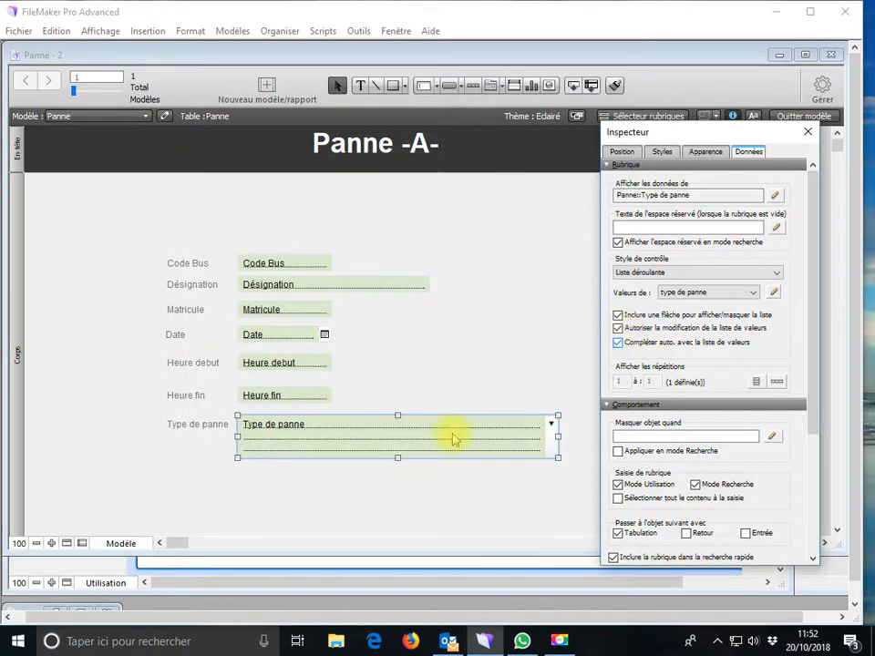
left_click(146, 542)
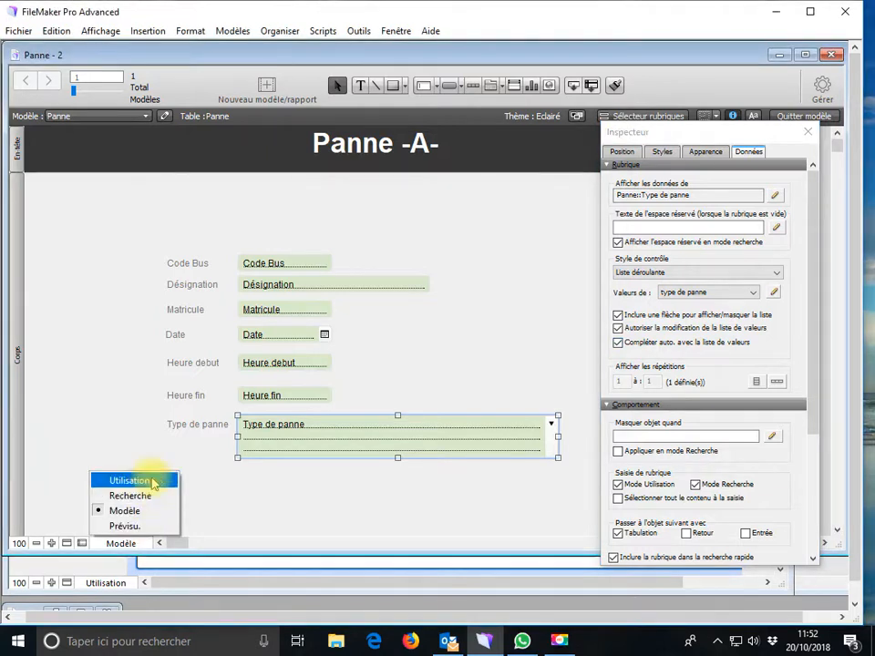
left_click(147, 480)
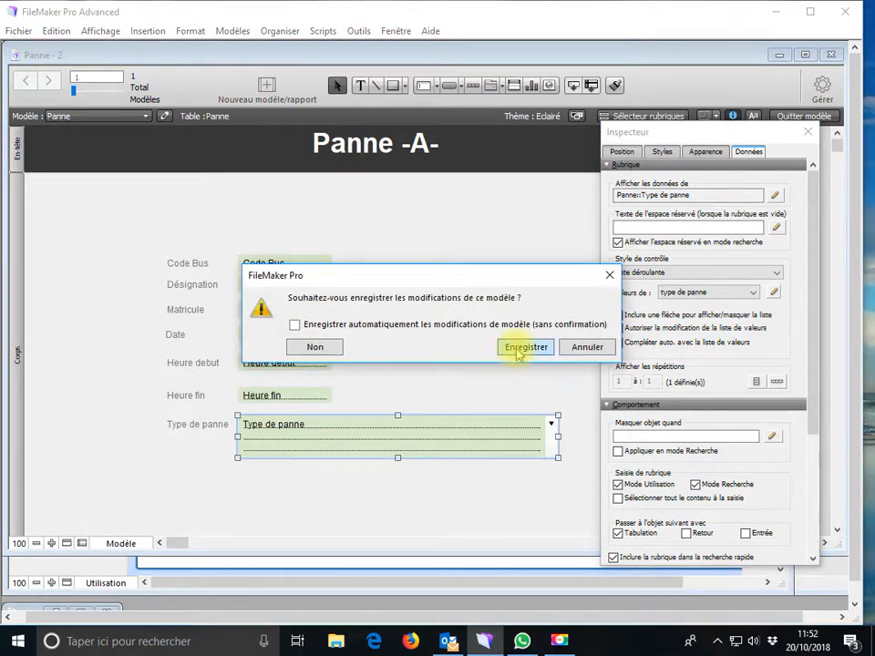
left_click(516, 350)
Choose Arrêt moteur as the record's Type de panne and commit the record
left_click(537, 425)
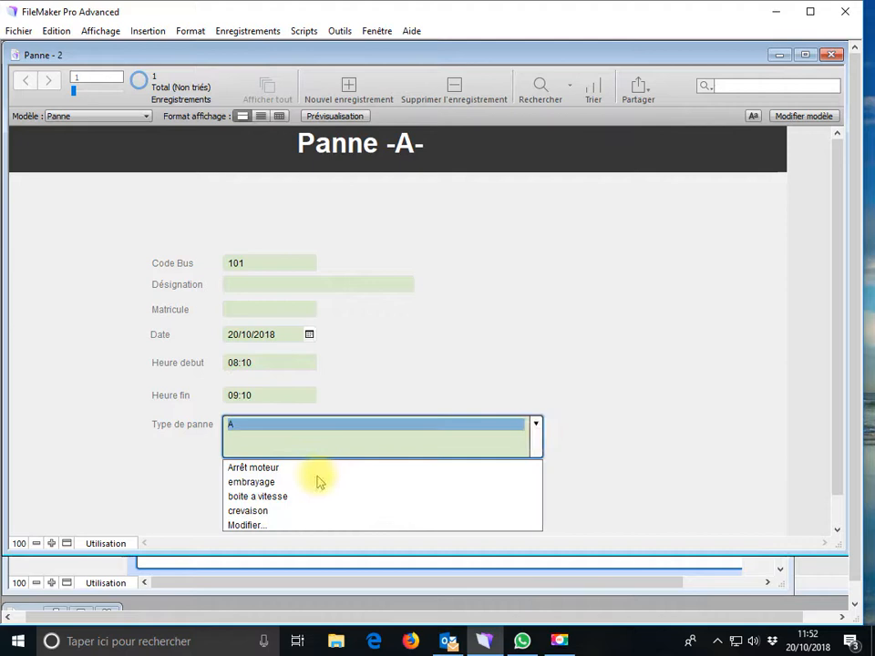
left_click(279, 468)
left_click(479, 358)
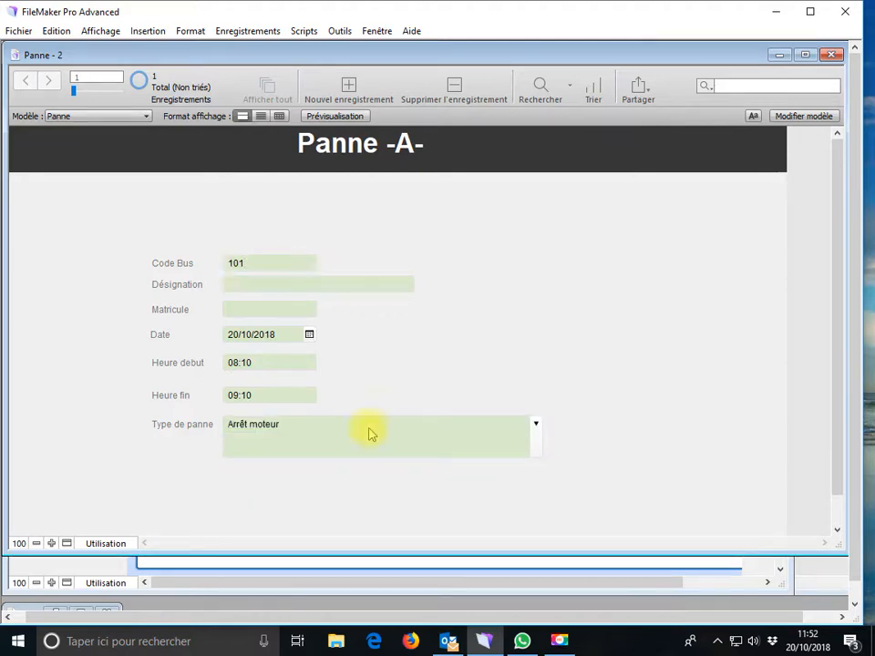
Add the value "Pneu arrière" to the Type de panne value list, confirm the list and commit the record
left_click(536, 426)
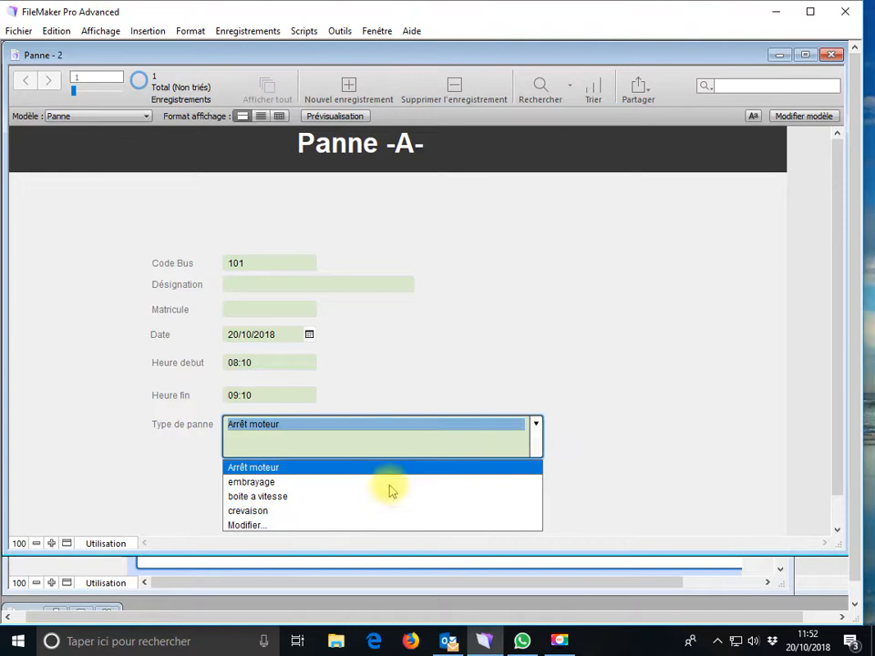
left_click(246, 526)
left_click(345, 334)
key("Return")
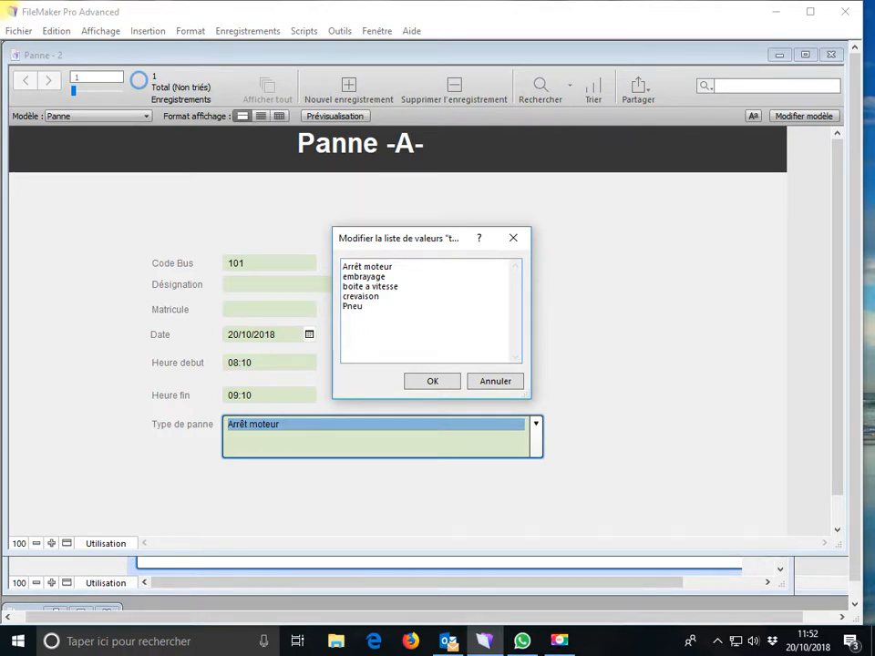
type("Pneu arriere")
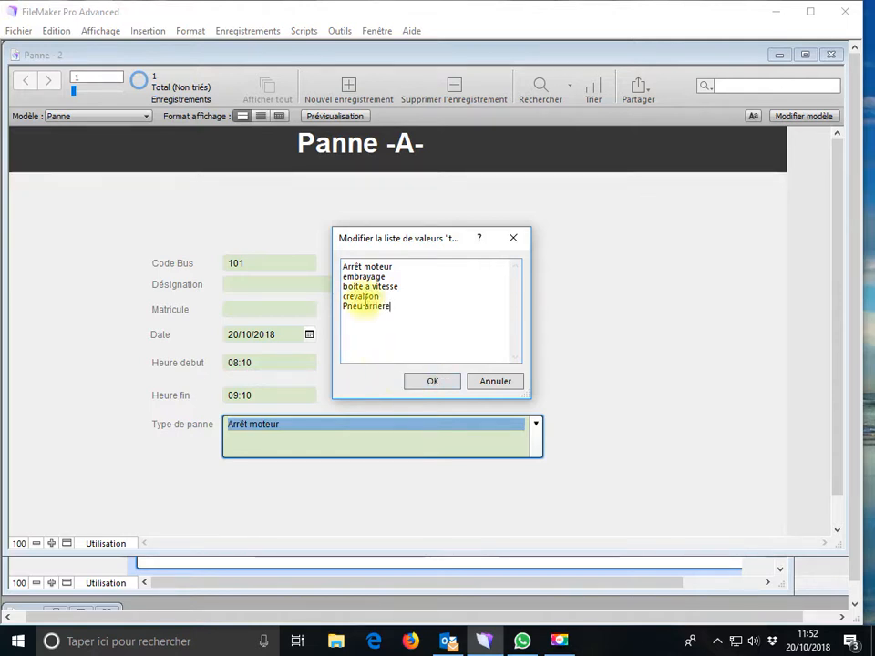
key("BackSpace")
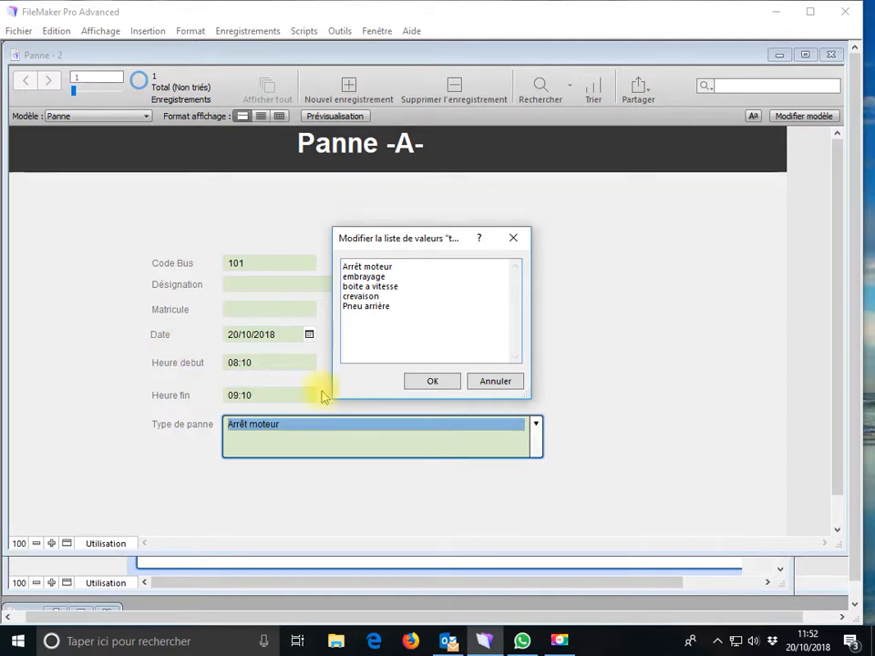
left_click(418, 383)
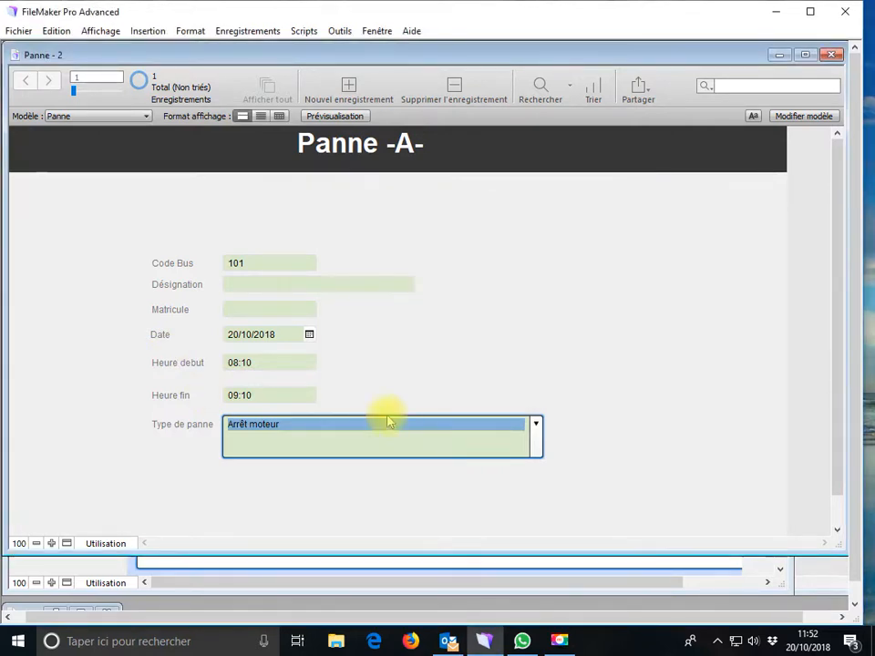
left_click(382, 323)
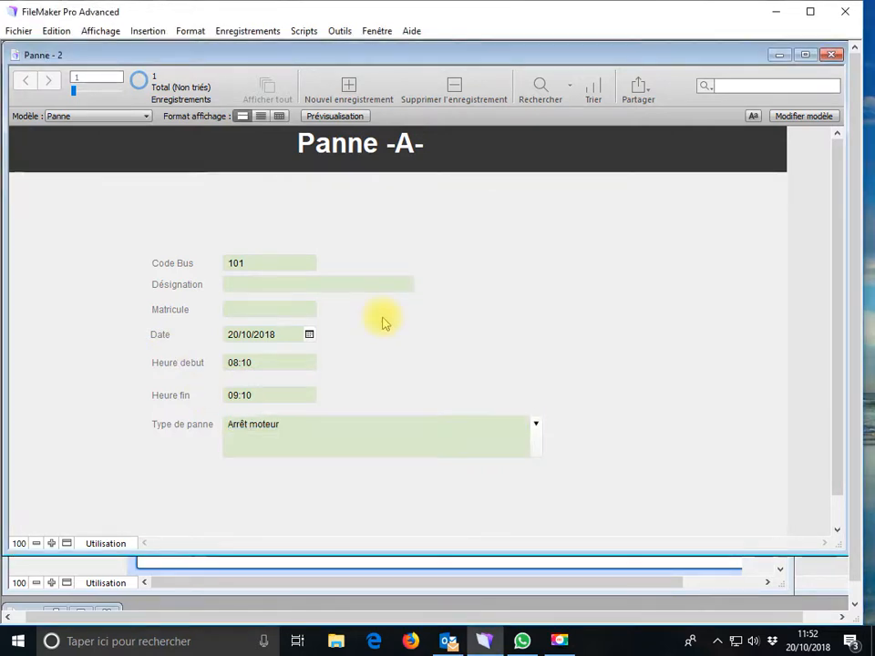
Open the relationship graph of the Panne database and lengthen the Panne table box to show all its fields
left_click(245, 288)
left_click(248, 310)
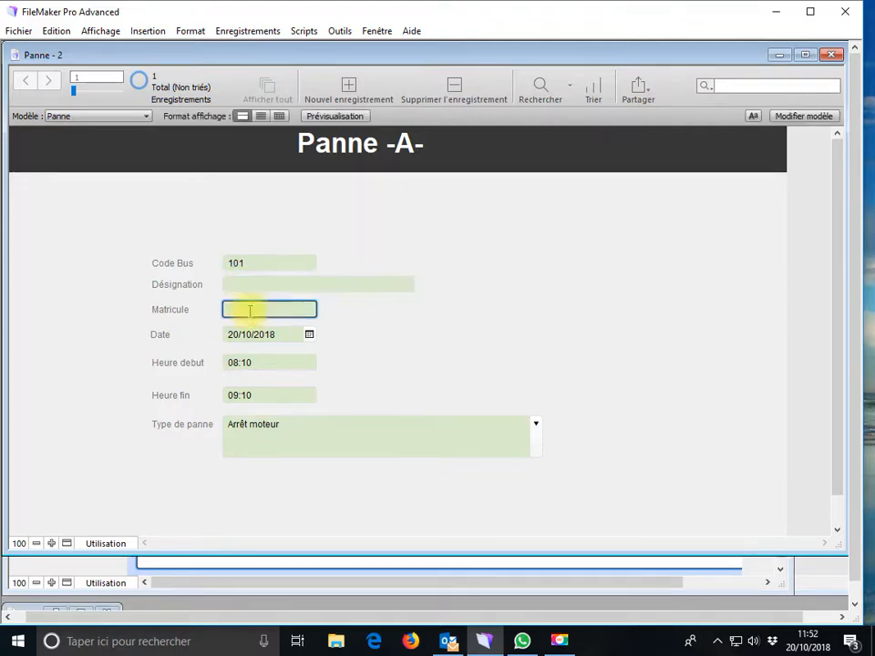
left_click(23, 33)
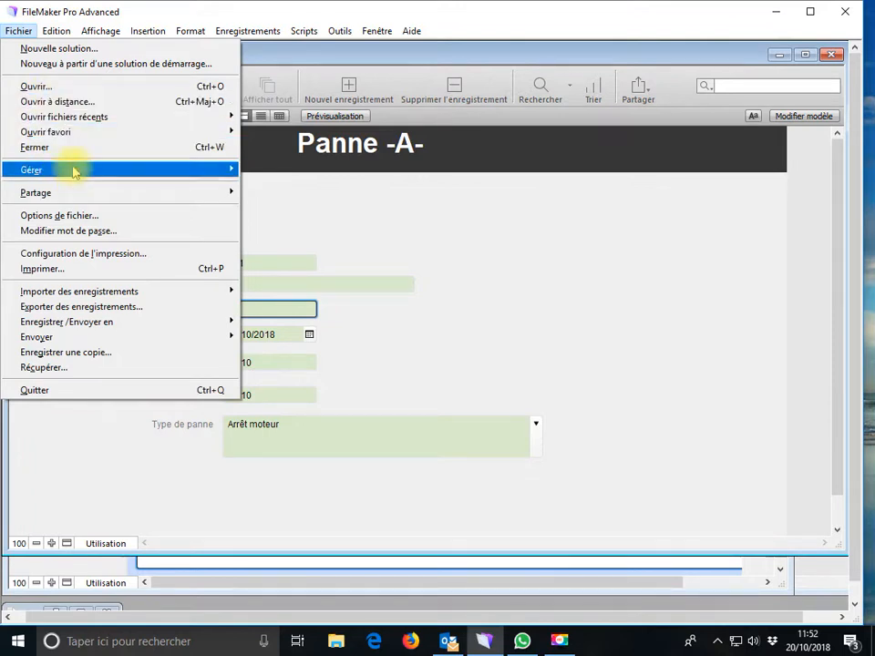
mouse_move(195, 174)
left_click(260, 173)
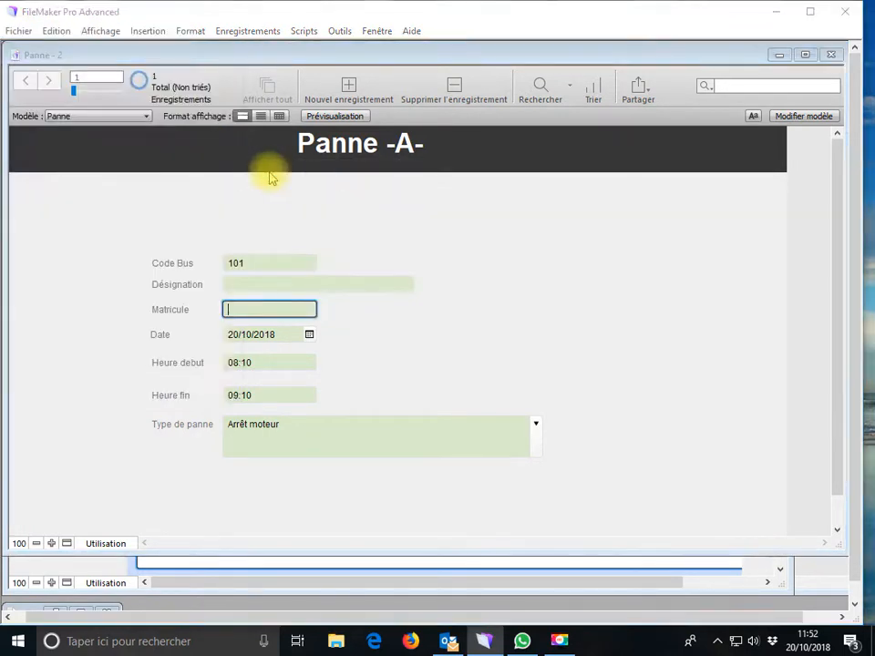
left_click(112, 209)
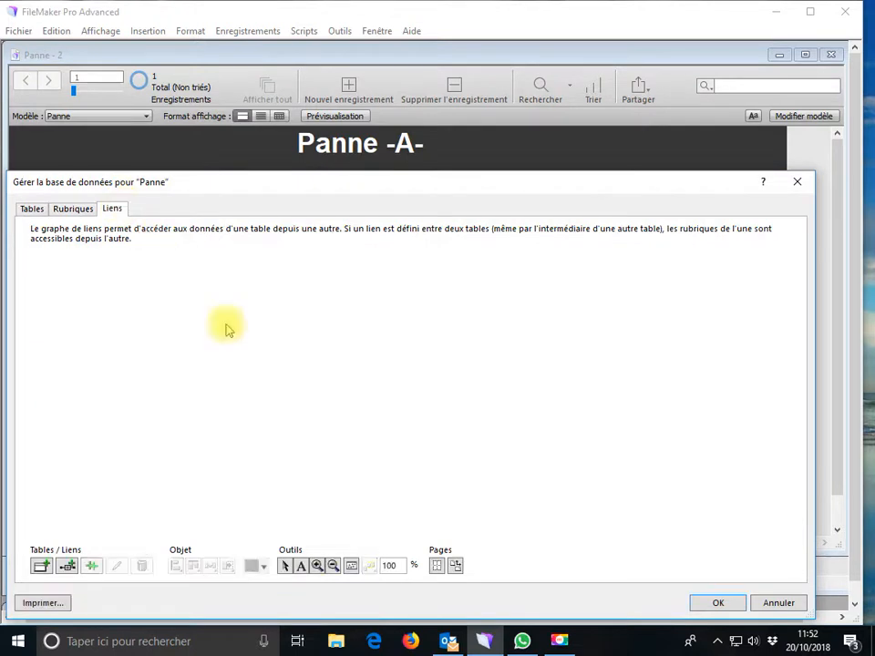
left_click_drag(113, 346, 113, 465)
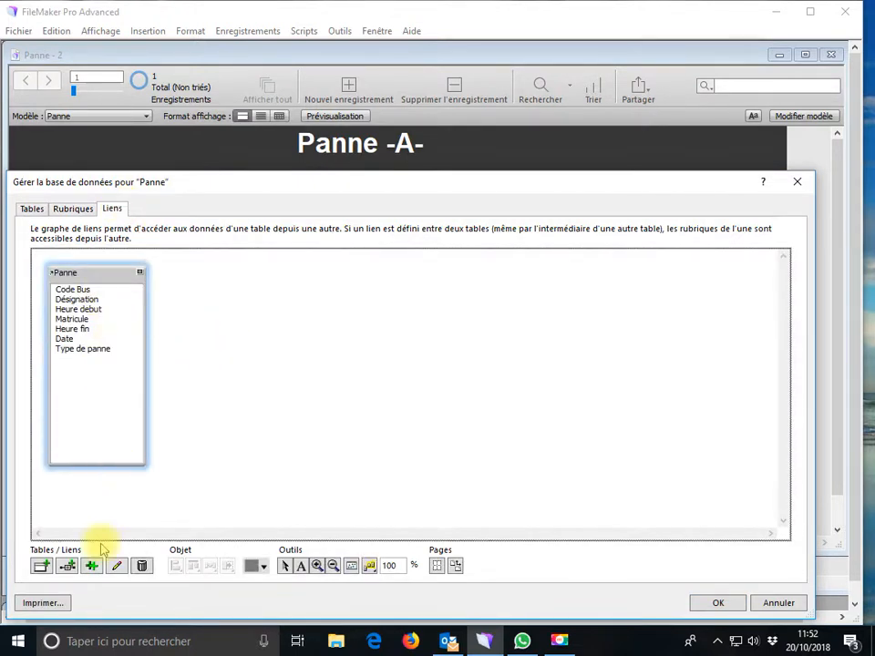
Add the demo table to the relationship graph, using the demo file from the desktop as a new data source
left_click(40, 566)
left_click(689, 290)
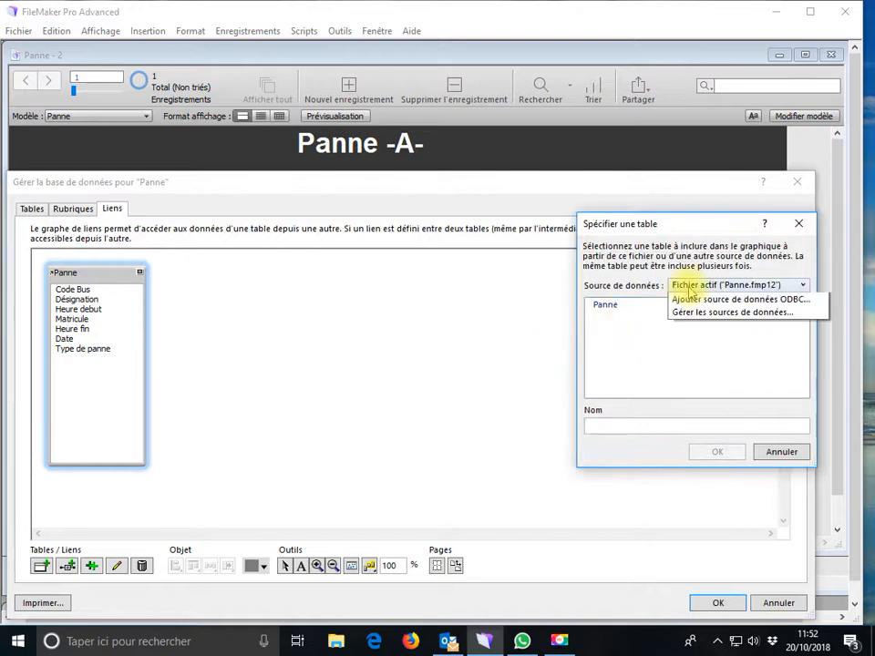
left_click(692, 321)
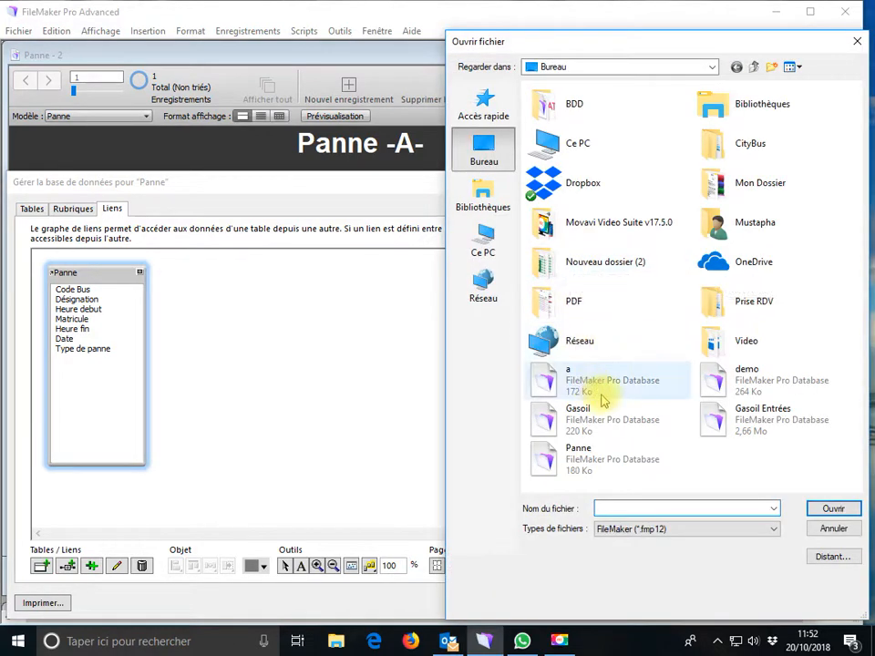
left_click(730, 381)
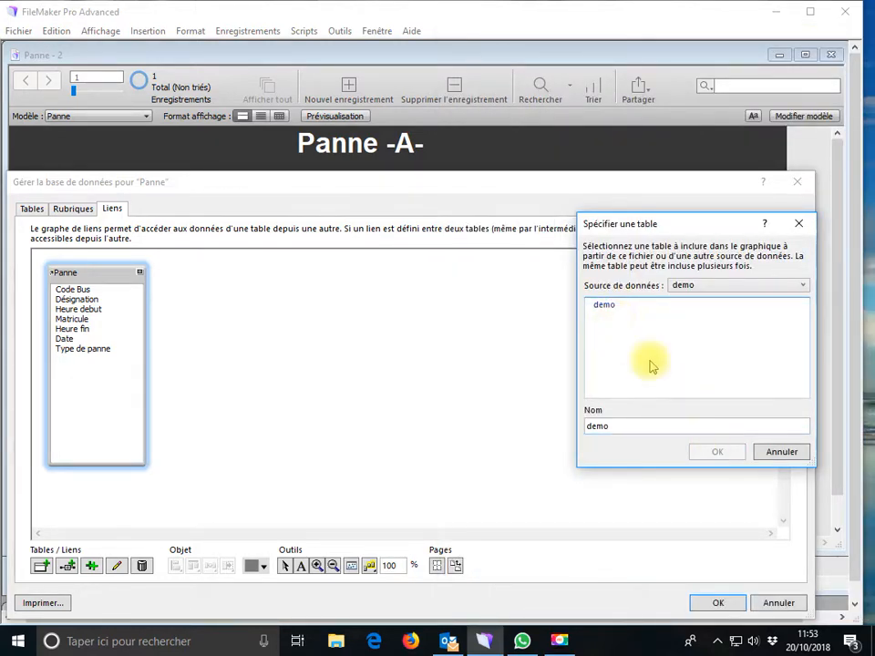
left_click(609, 307)
left_click(711, 451)
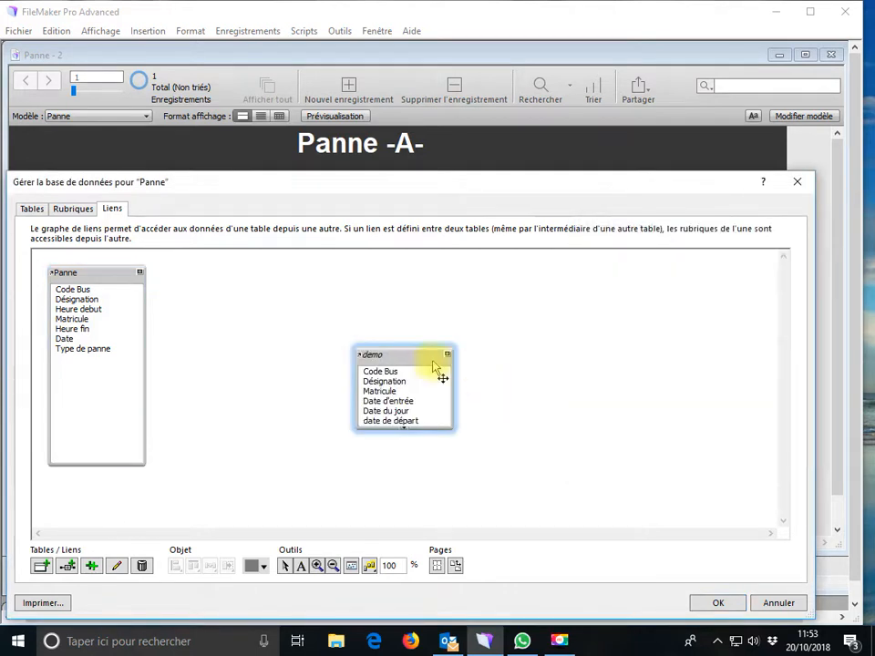
Place the demo table beside Panne, enlarge it to show all fields, and link the two tables by Code Bus
left_click_drag(418, 362, 382, 281)
left_click_drag(397, 354, 388, 485)
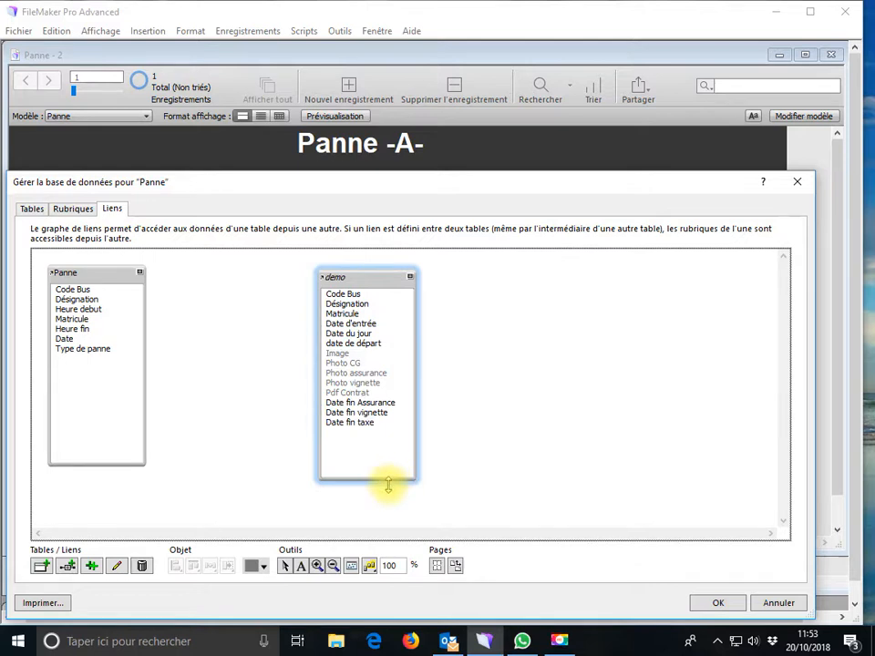
left_click(85, 290)
left_click_drag(85, 290, 351, 294)
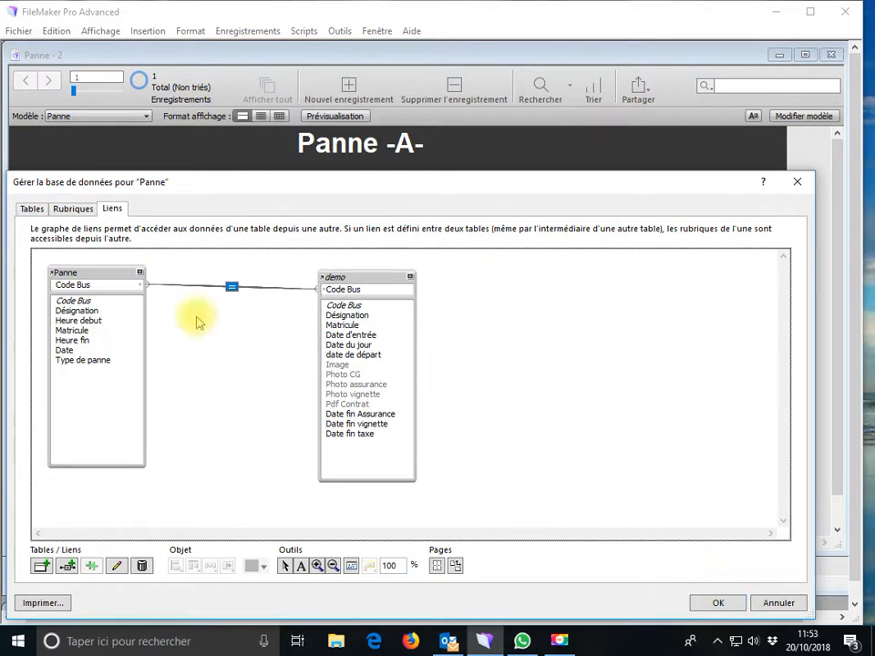
Change the Désignation field of the Panne table to the Calcul type and accept replacing its contents
left_click(72, 209)
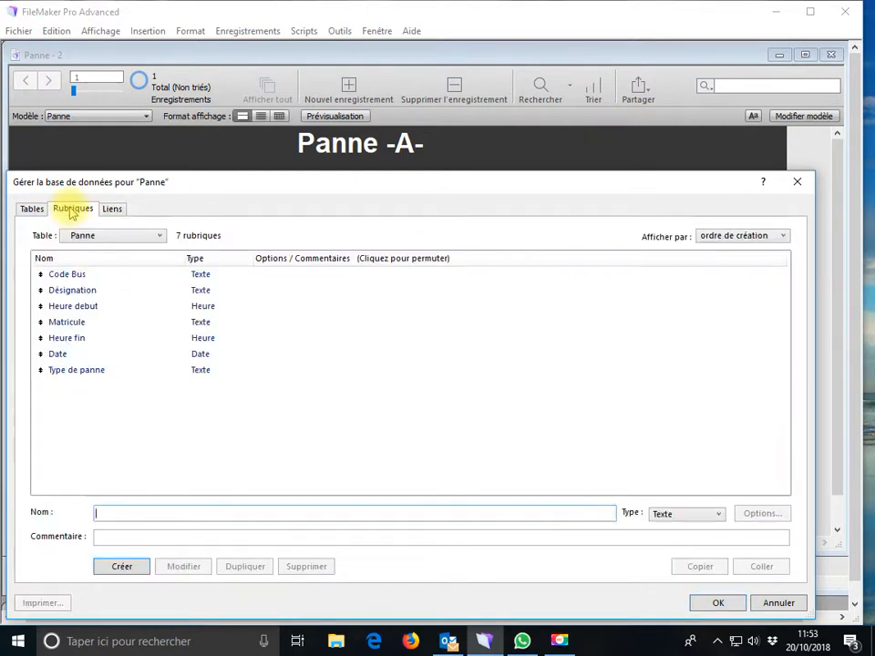
left_click(84, 290)
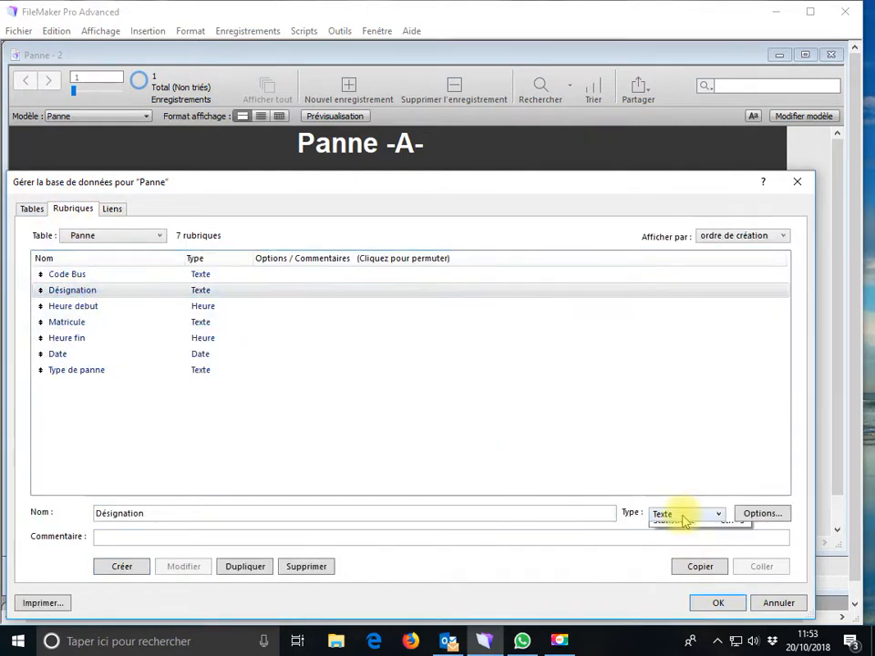
left_click(679, 515)
left_click(671, 607)
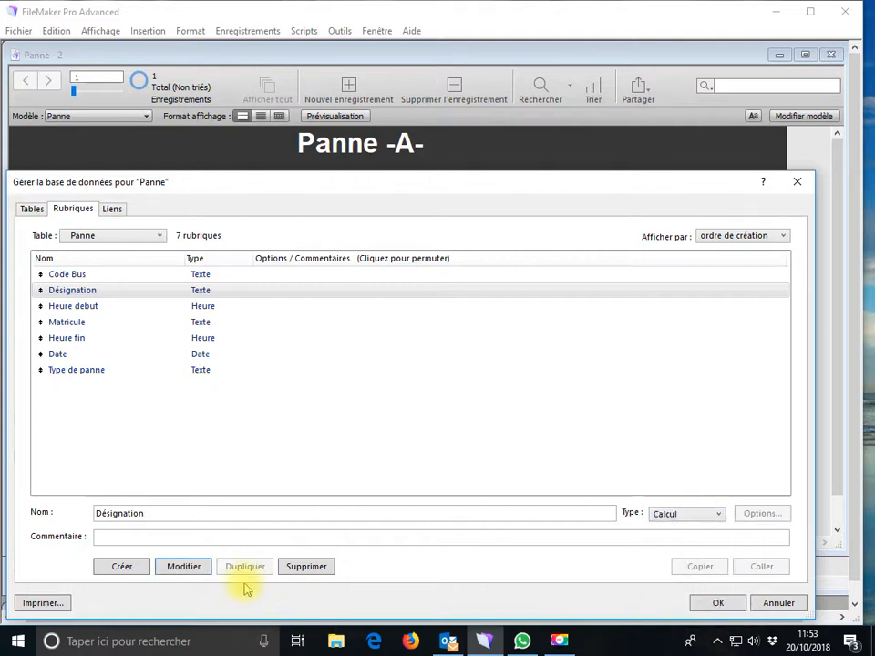
left_click(196, 569)
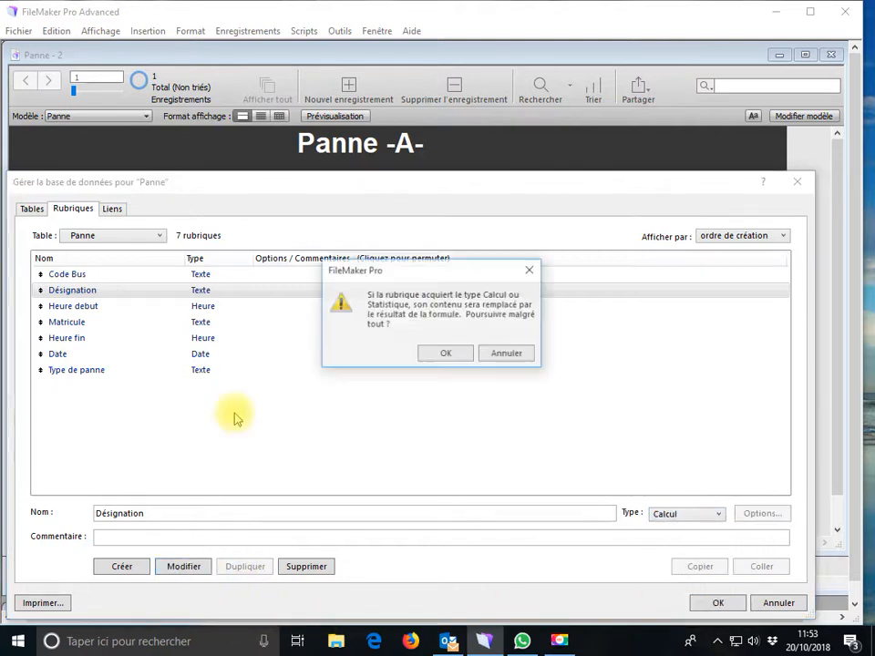
left_click(446, 356)
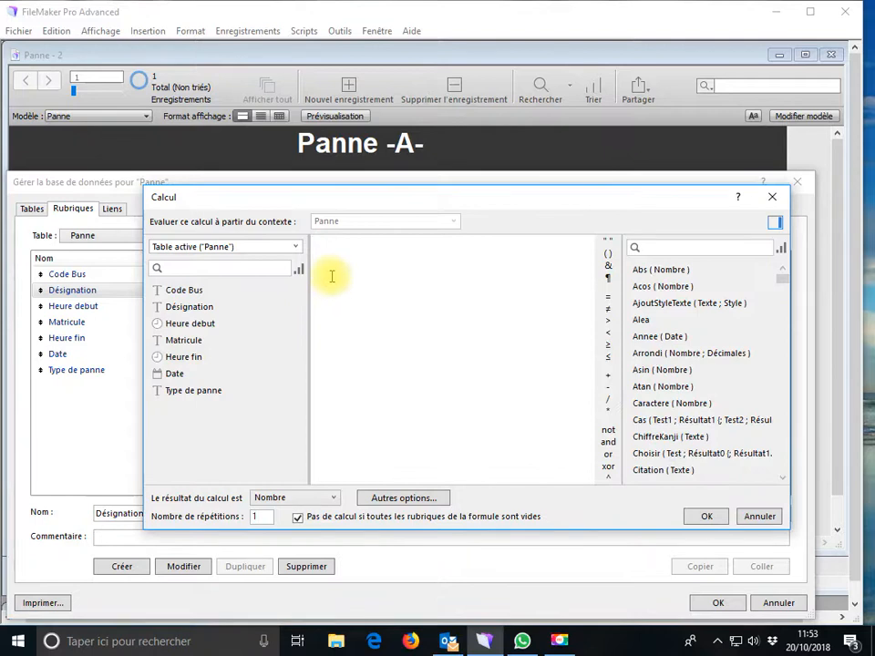
Build the Désignation formula Si ( Code Bus = demo::Code Bus;demo::Désignation )
type("si")
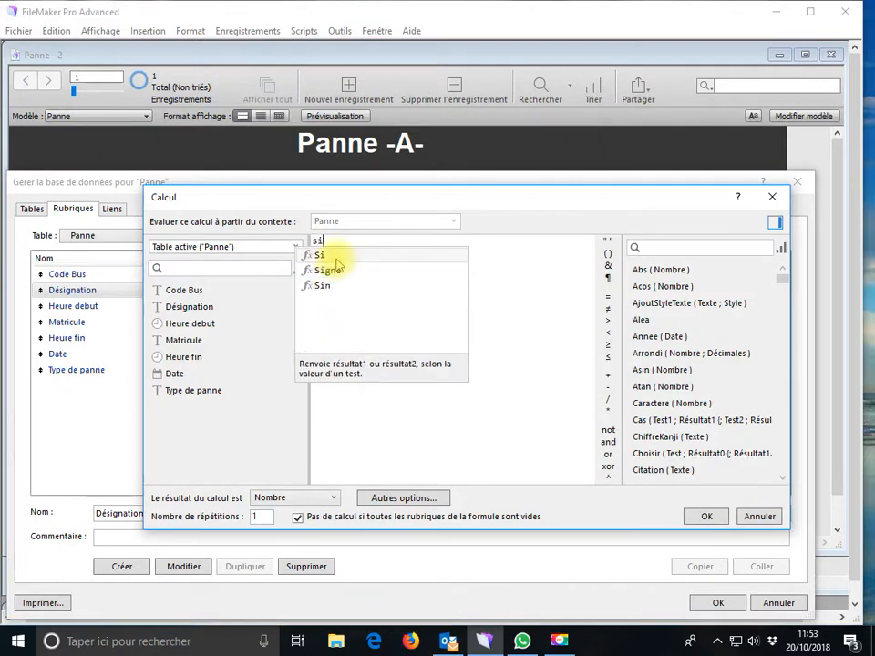
left_click(332, 256)
double_click(178, 290)
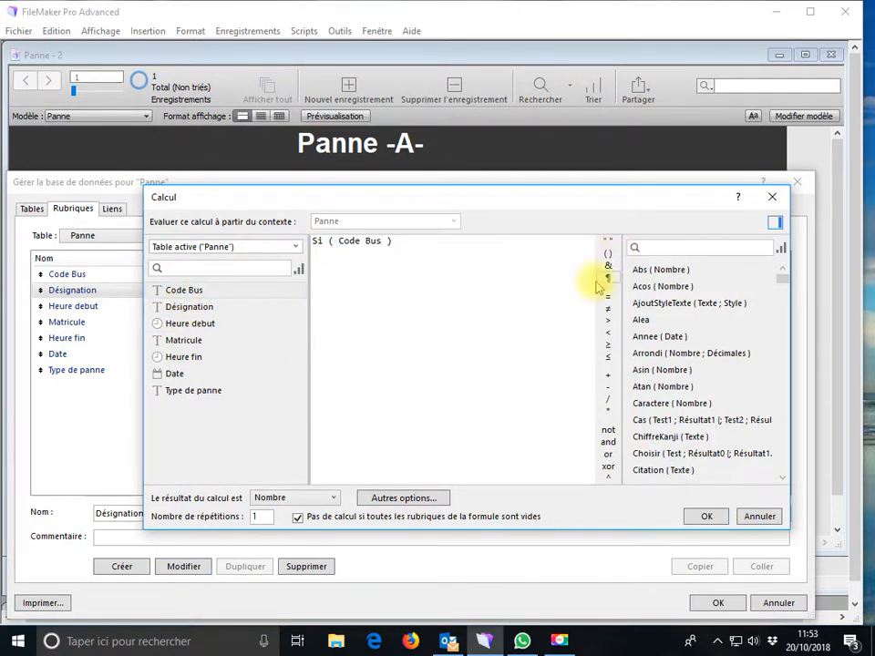
left_click(608, 298)
left_click(297, 247)
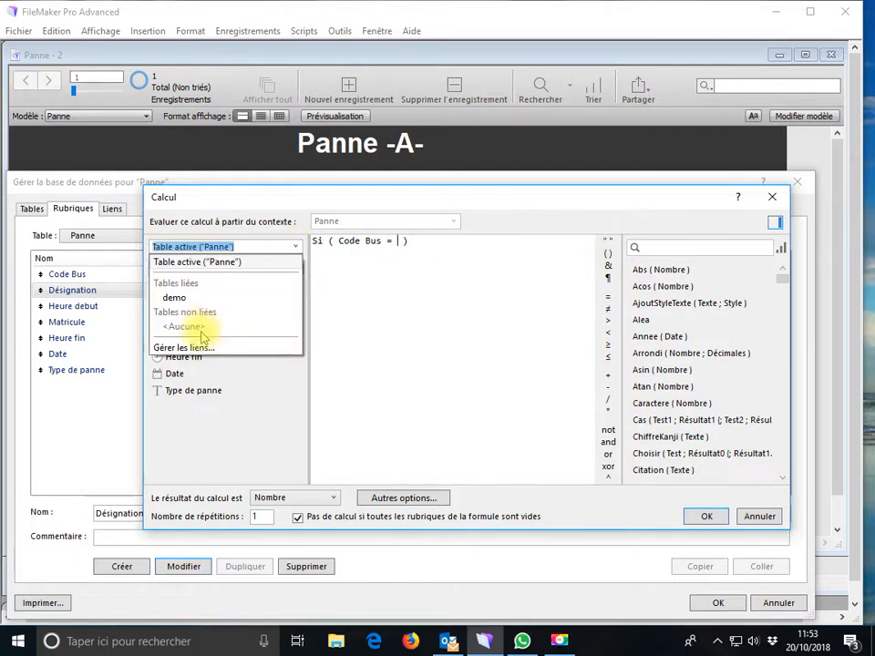
left_click(199, 300)
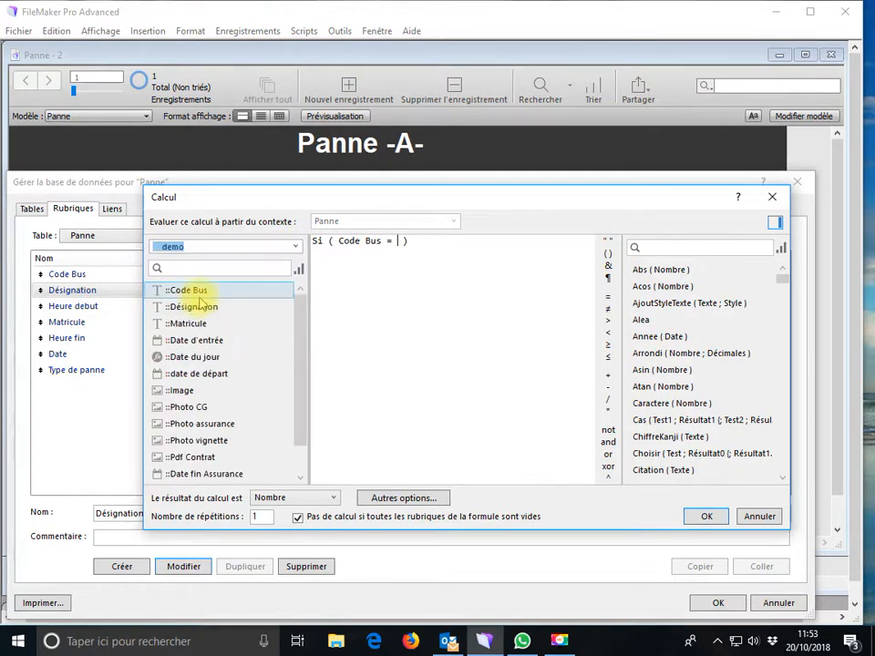
double_click(197, 291)
type("::Code Bus;")
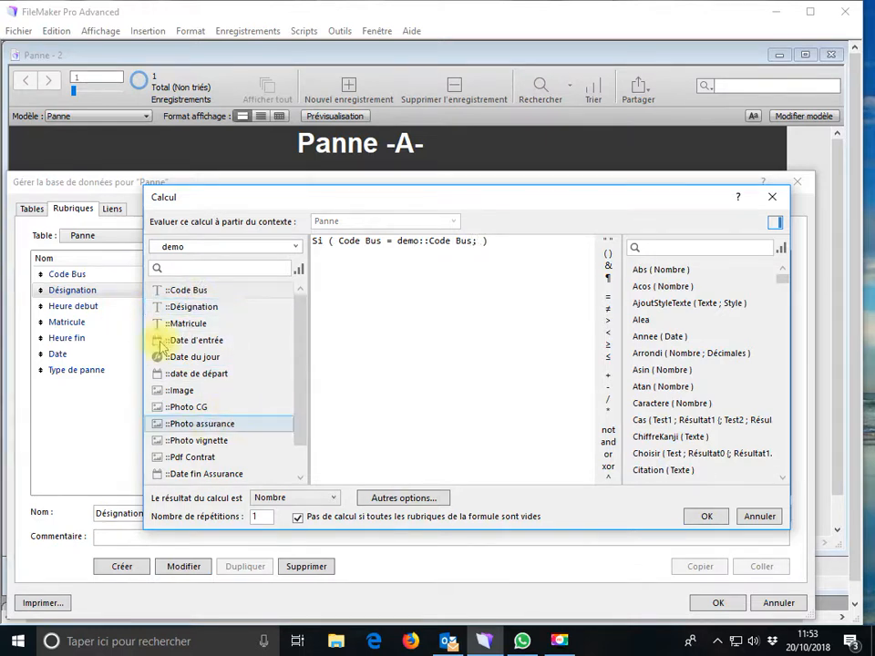
double_click(156, 306)
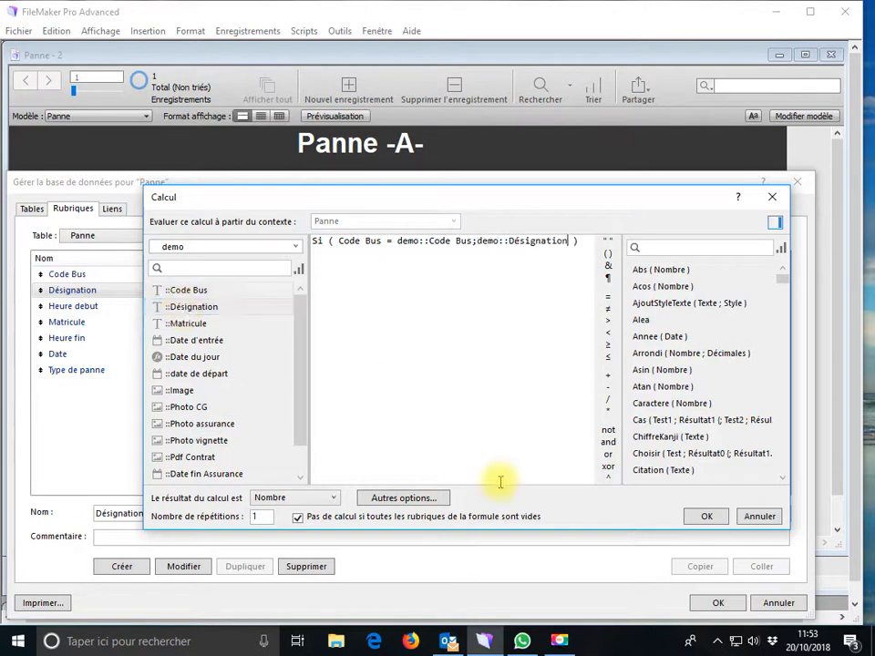
Set the Désignation calculation result to Texte, accept its storage options and confirm the calculation
left_click(313, 504)
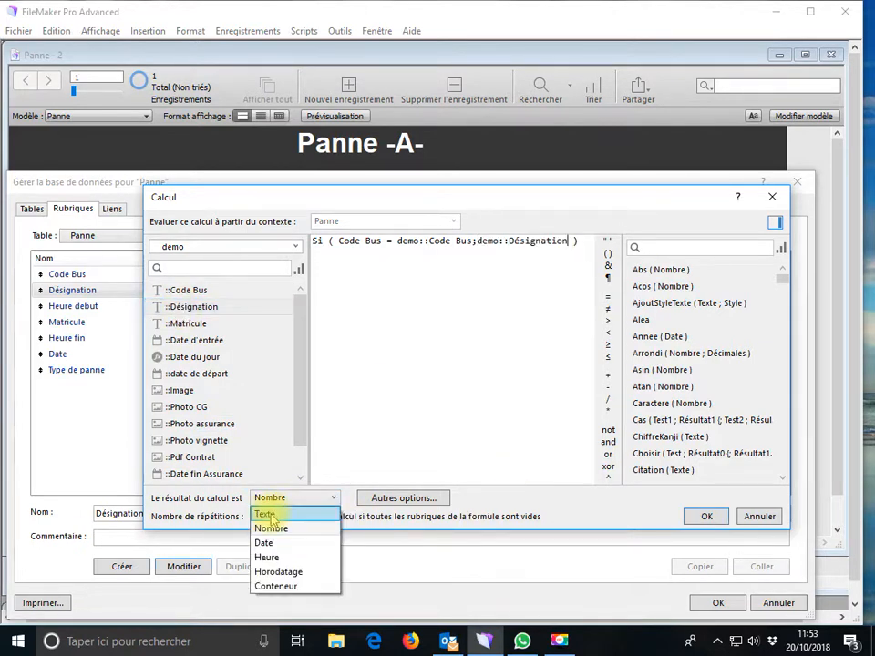
left_click(264, 512)
left_click(401, 499)
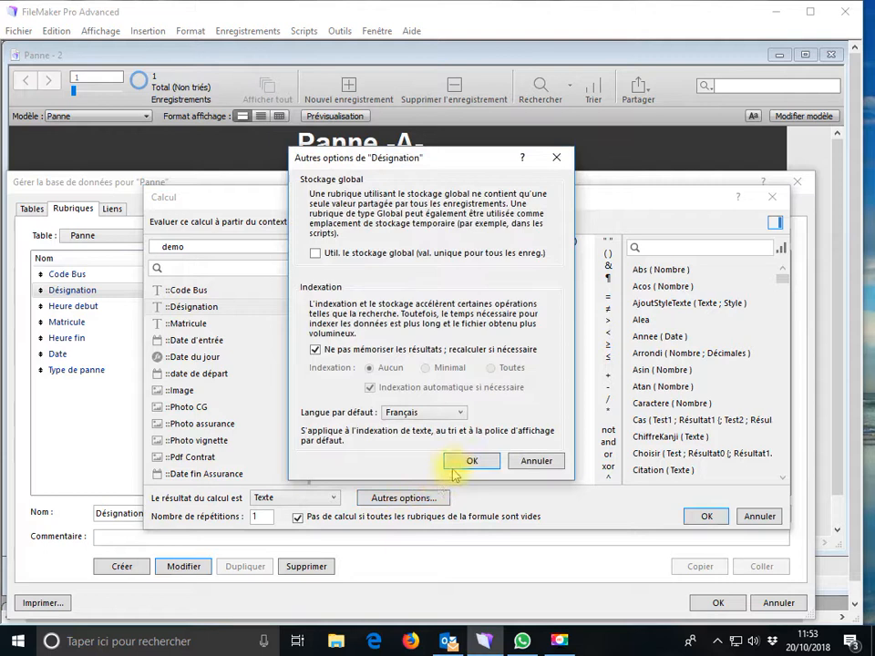
left_click(704, 516)
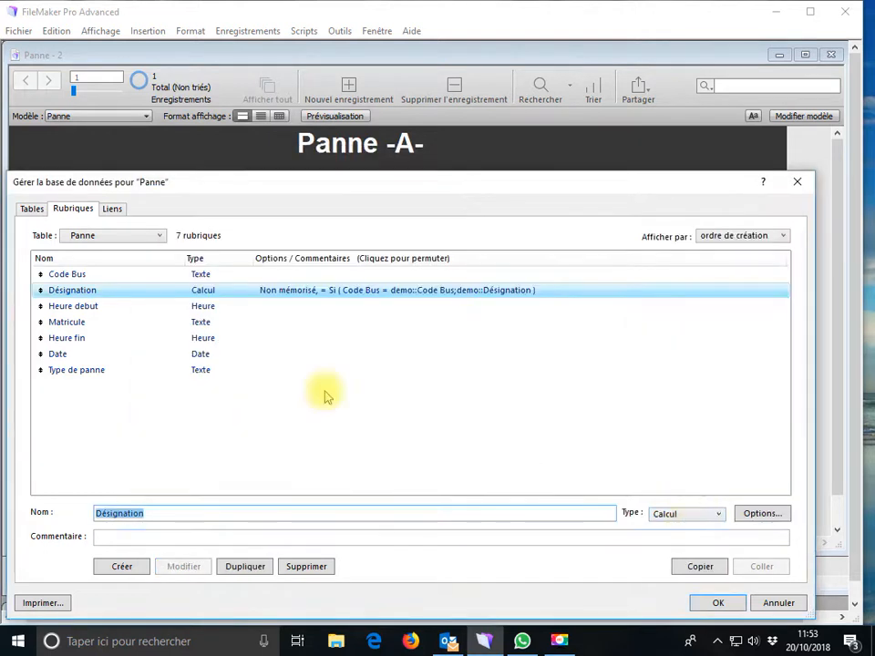
Change the Matricule field of the Panne table to the Calcul type and accept replacing its contents
left_click(98, 324)
left_click(709, 516)
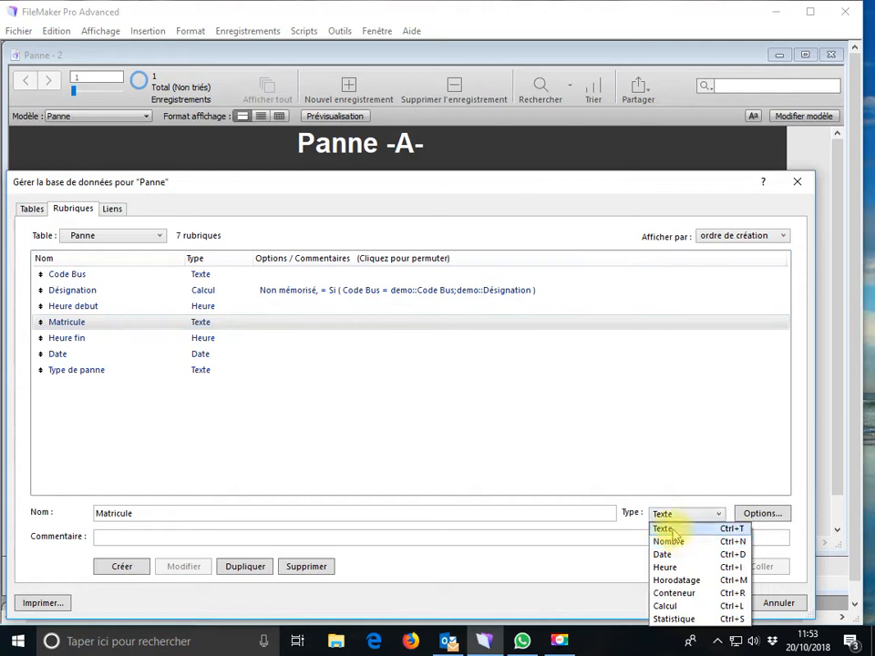
left_click(670, 606)
left_click(184, 568)
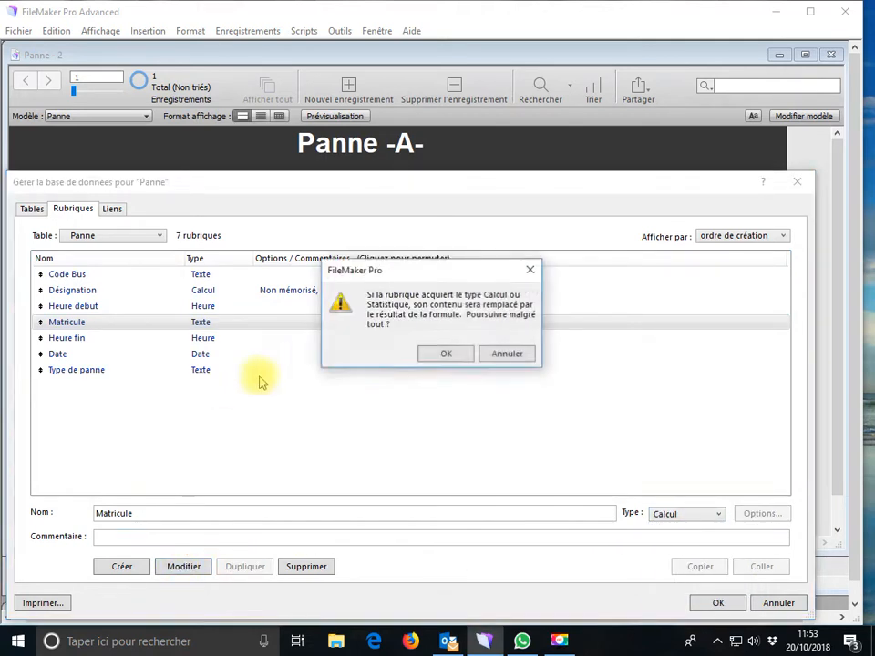
left_click(445, 354)
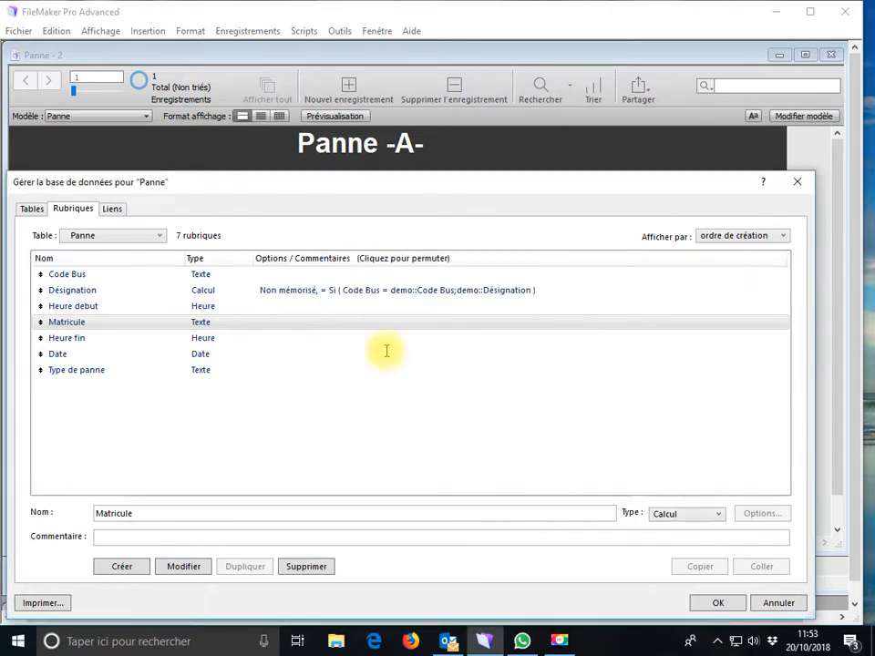
Build the Matricule formula Si ( Code Bus = demo::Code Bus;demo::Matricule )
type("si")
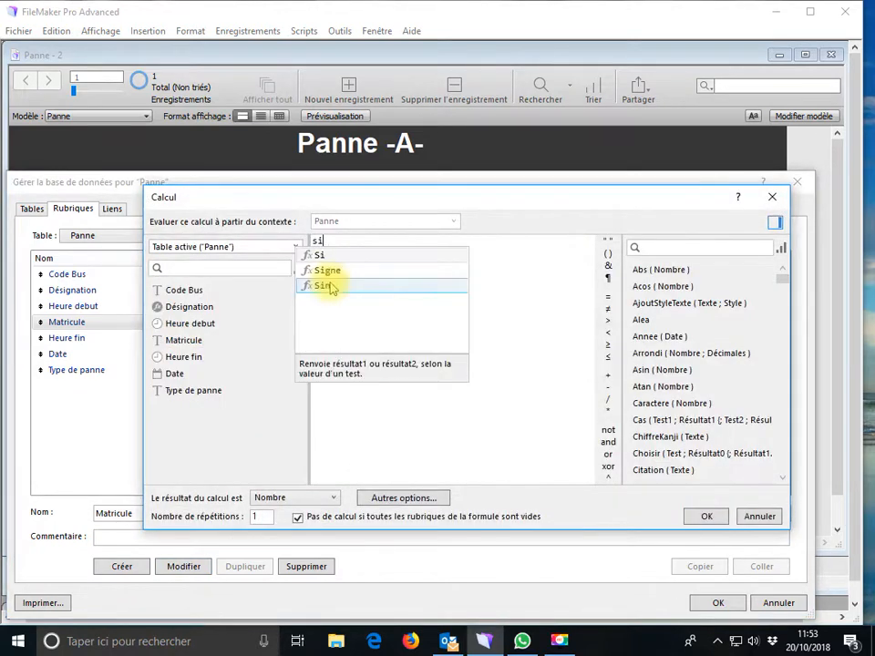
left_click(320, 255)
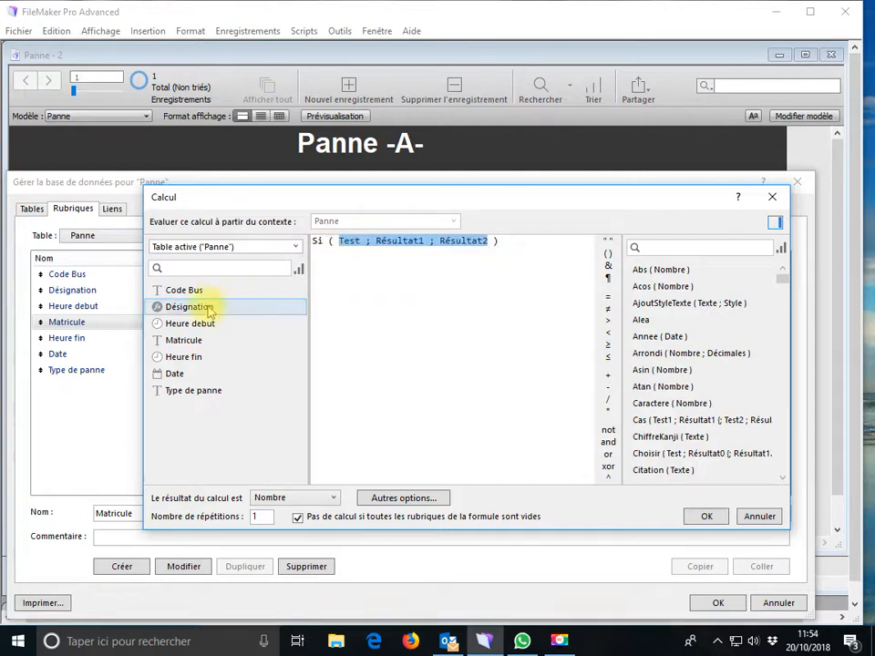
double_click(184, 290)
left_click(608, 296)
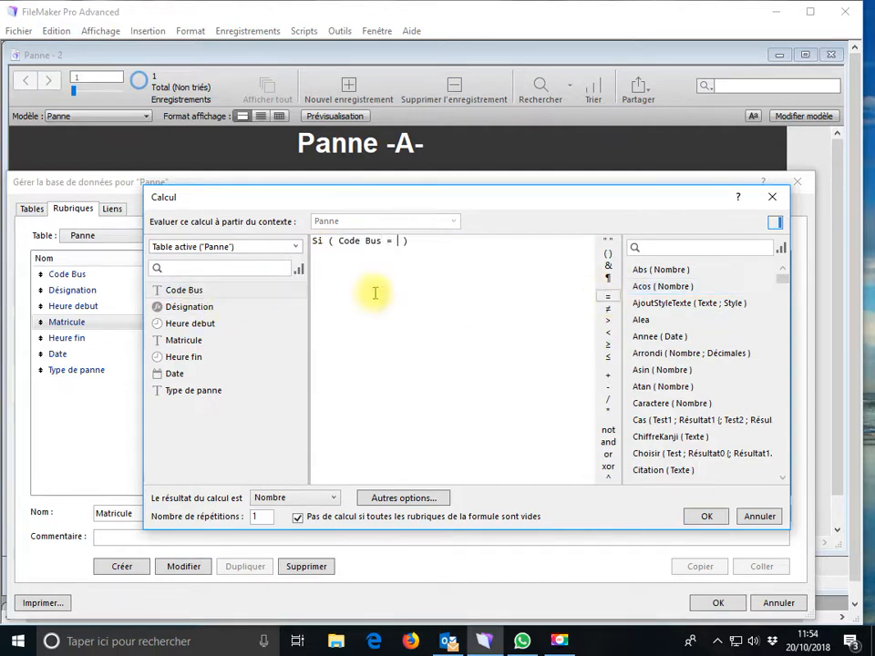
left_click(300, 247)
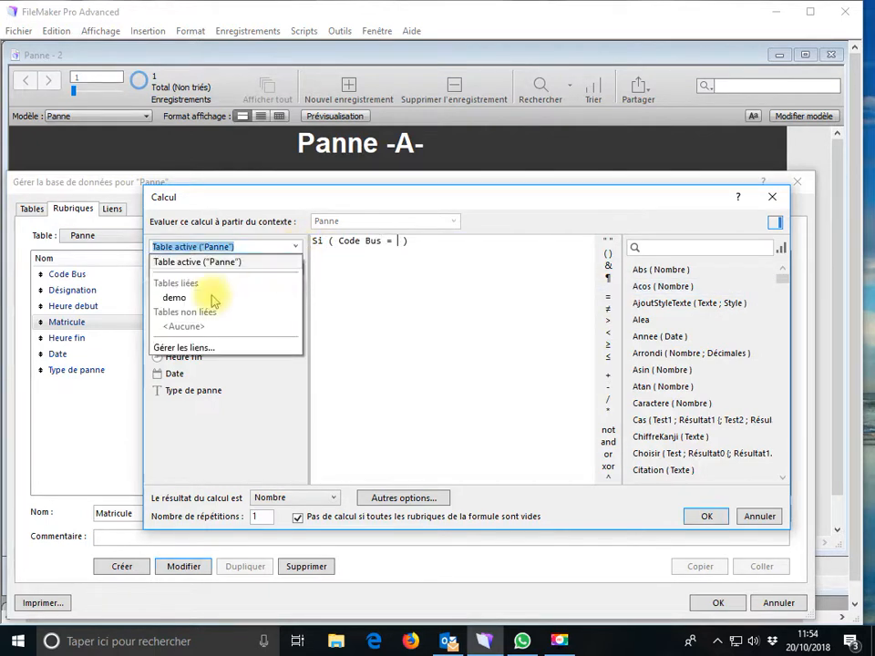
left_click(202, 296)
double_click(208, 291)
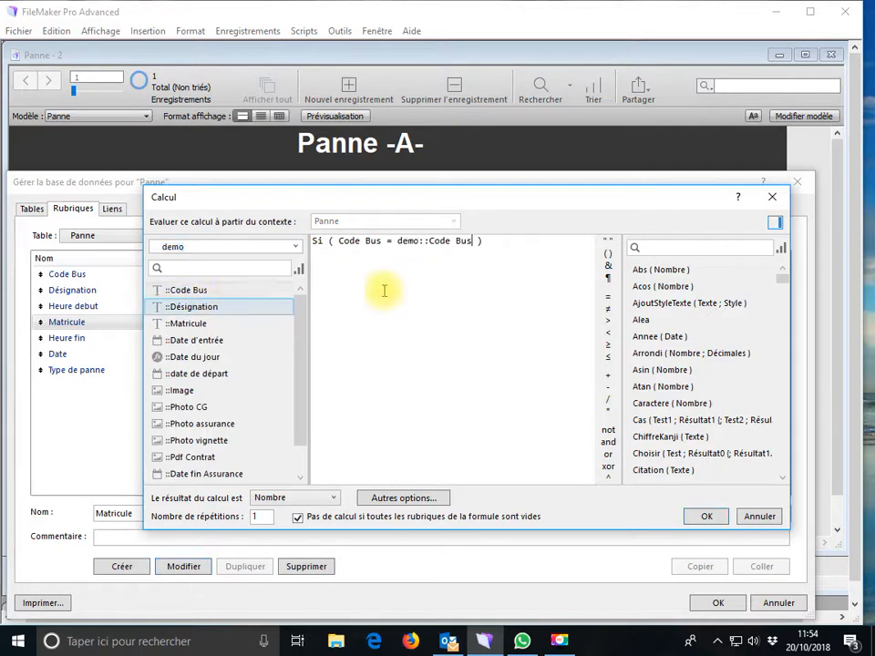
type(";")
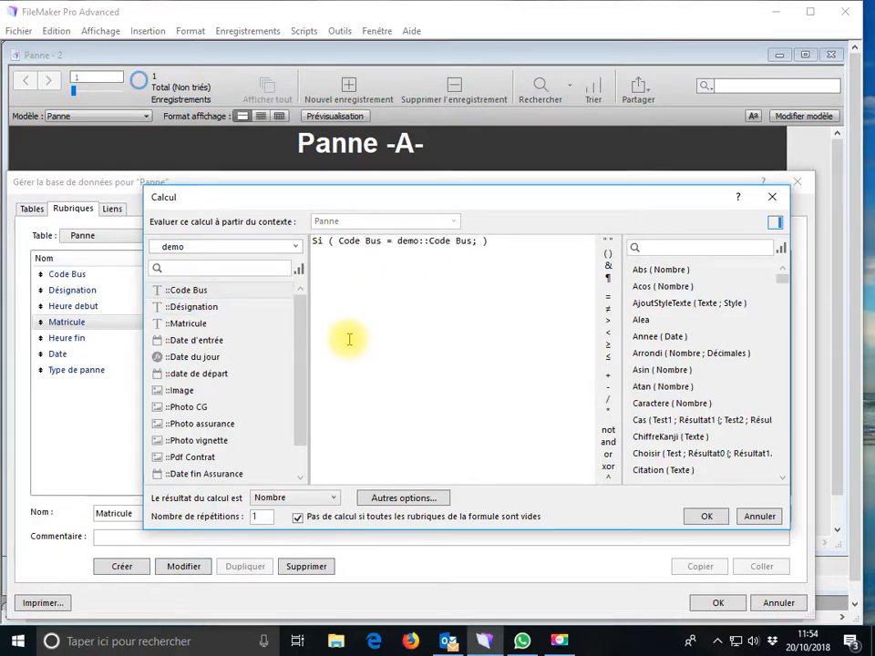
double_click(187, 324)
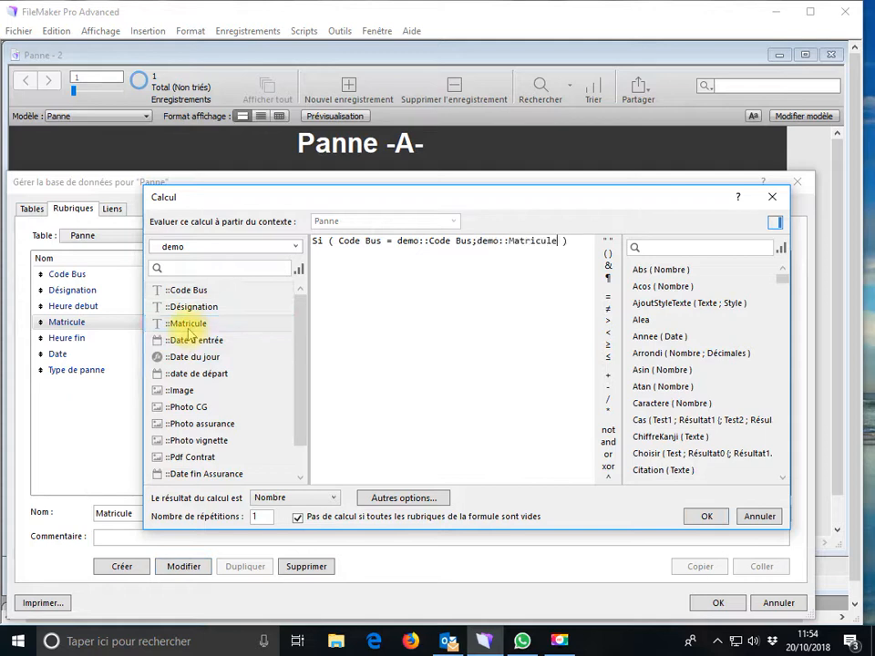
Set the Matricule calculation result to Texte, confirm the calculation and save the database definition changes
left_click(312, 498)
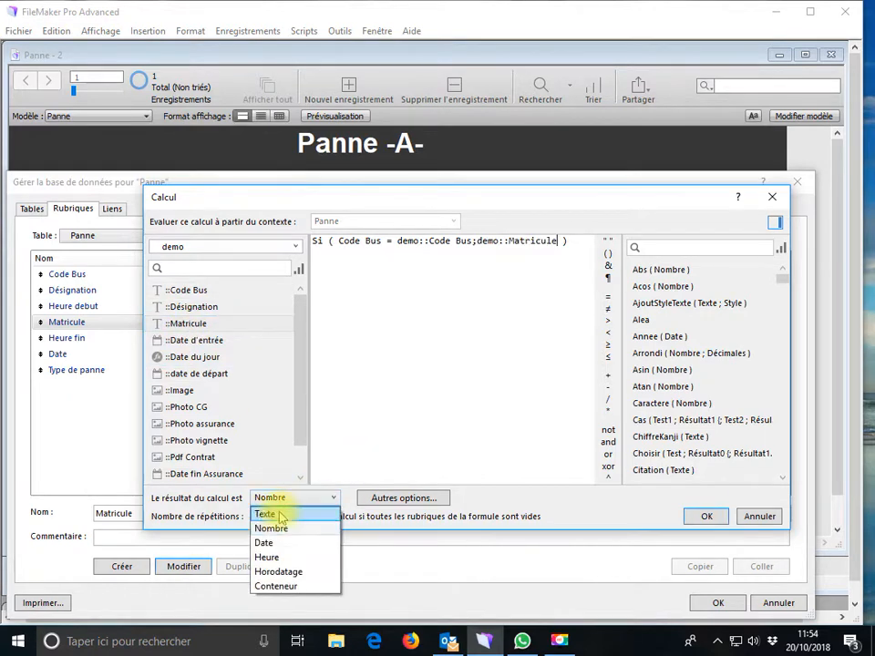
left_click(269, 514)
left_click(706, 517)
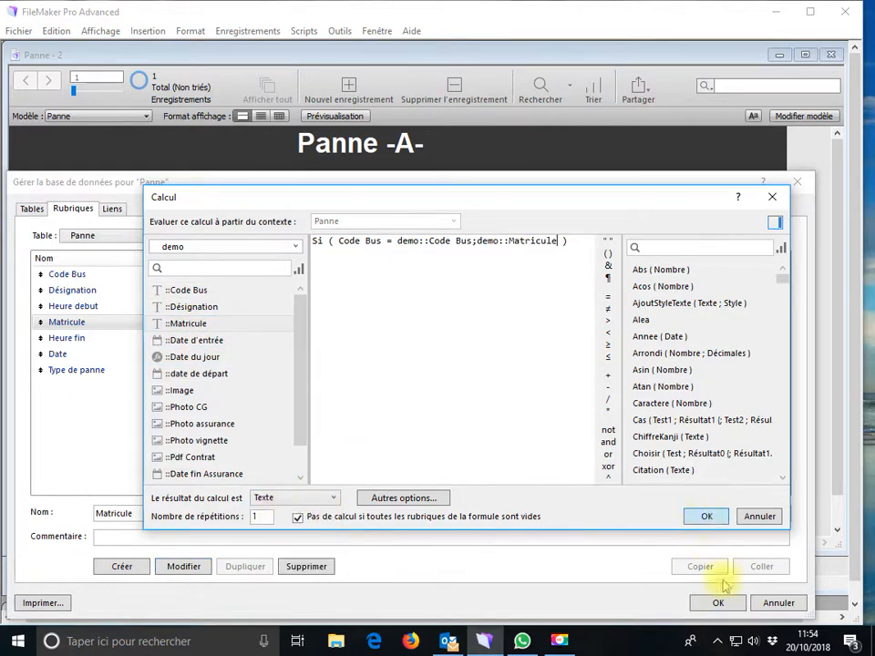
left_click(717, 603)
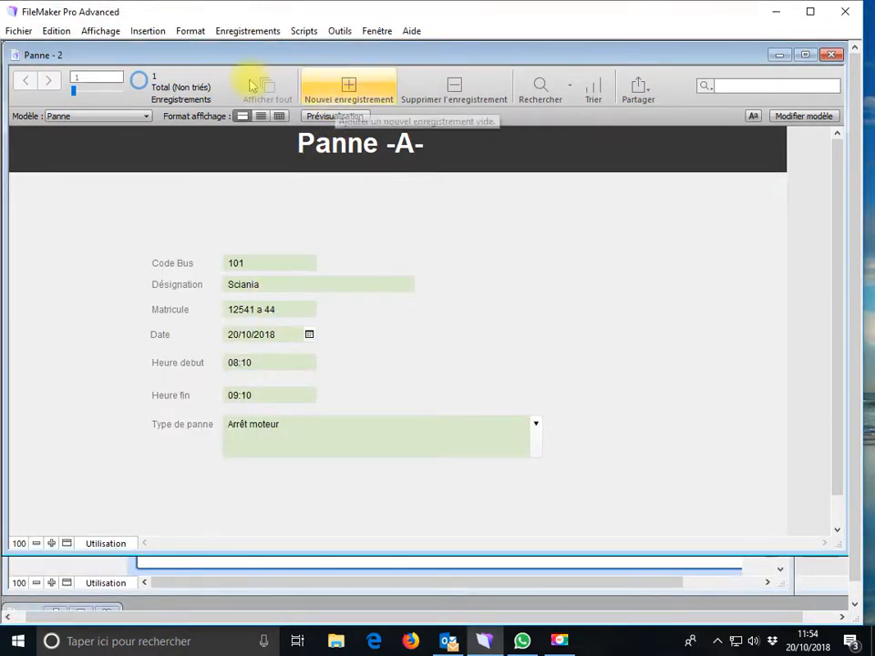
Duplicate the existing Panne record and give the copy Code Bus 102, Heure debut 09:10 and Heure fin 09:50
left_click(240, 33)
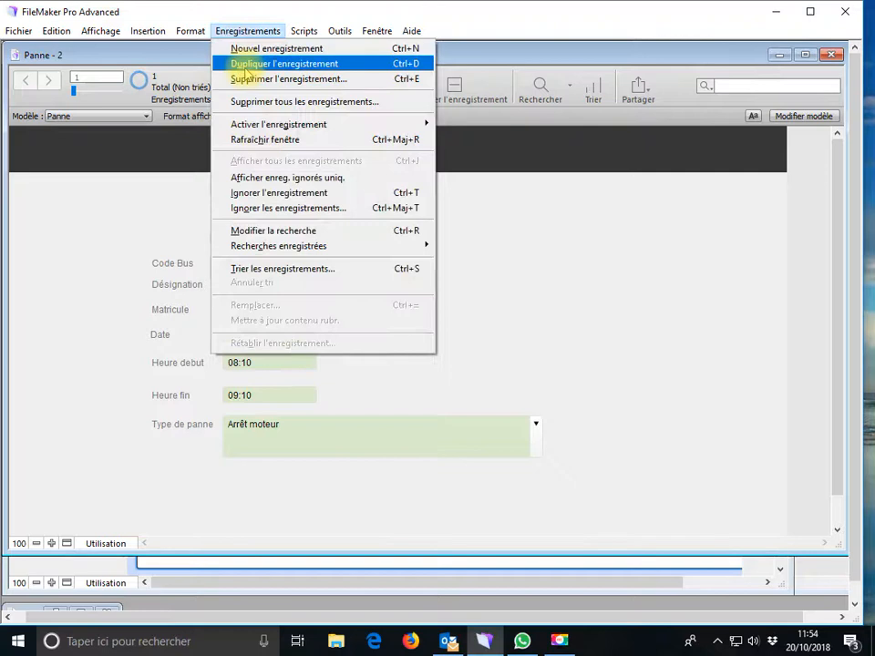
left_click(241, 64)
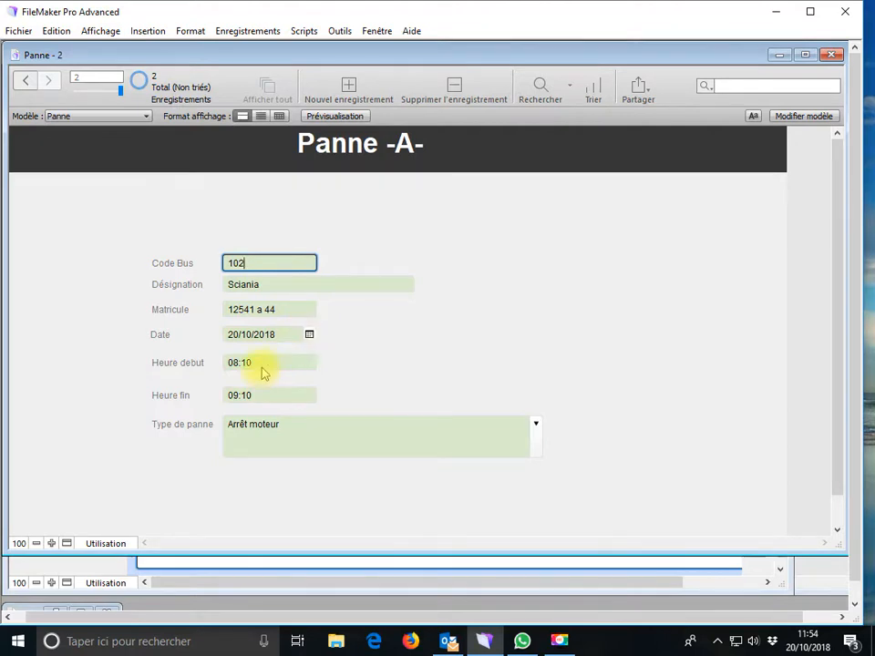
left_click(233, 367)
key("BackSpace")
key("BackSpace")
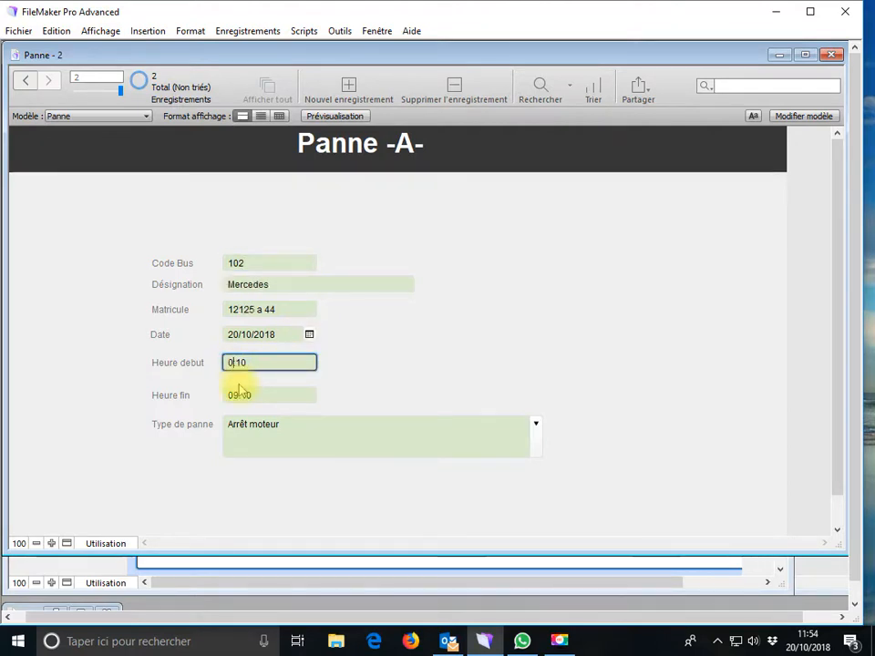
type("9")
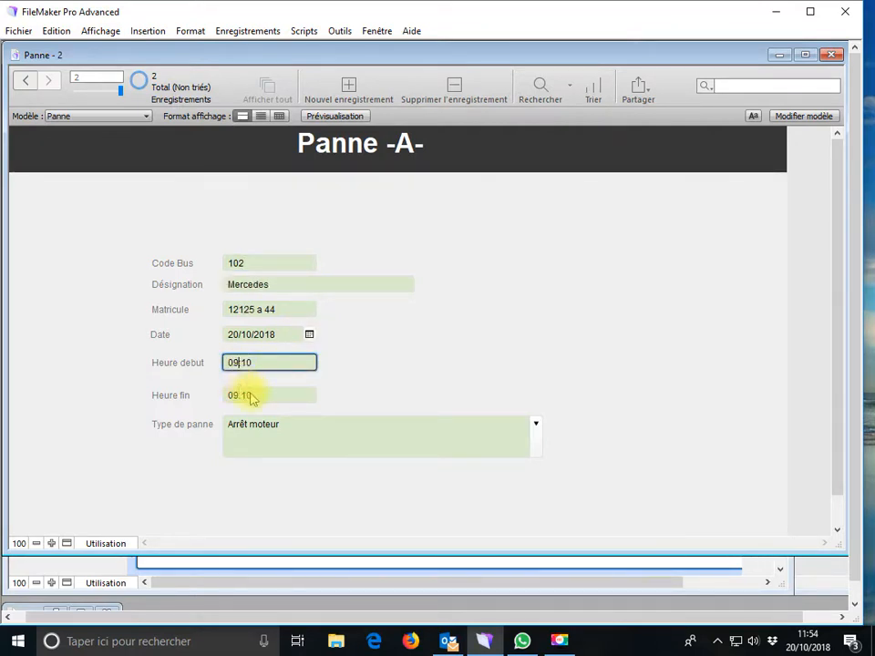
left_click(240, 396)
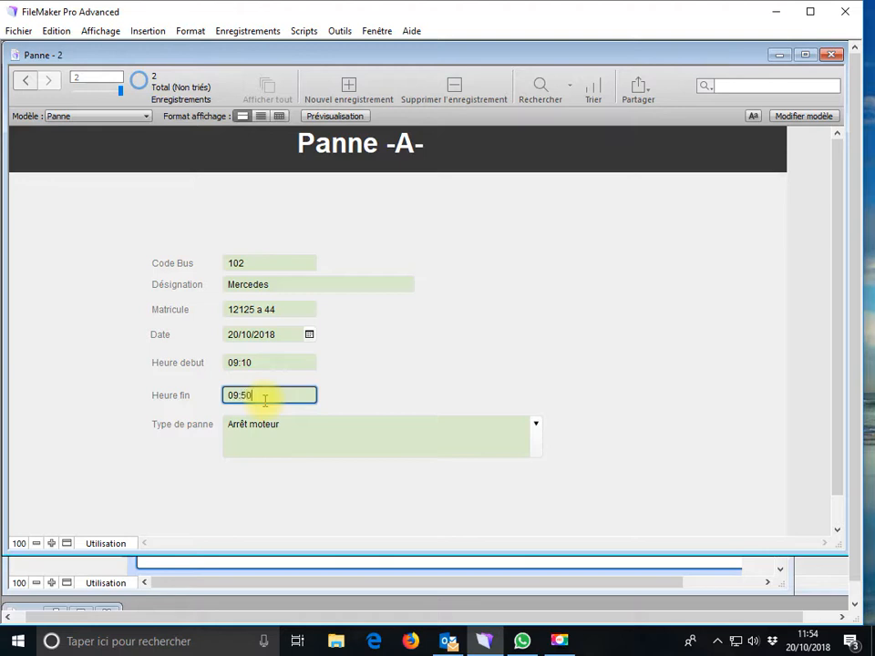
Set the Type de panne of the Code Bus 102 record to embrayage and commit the record
left_click(535, 426)
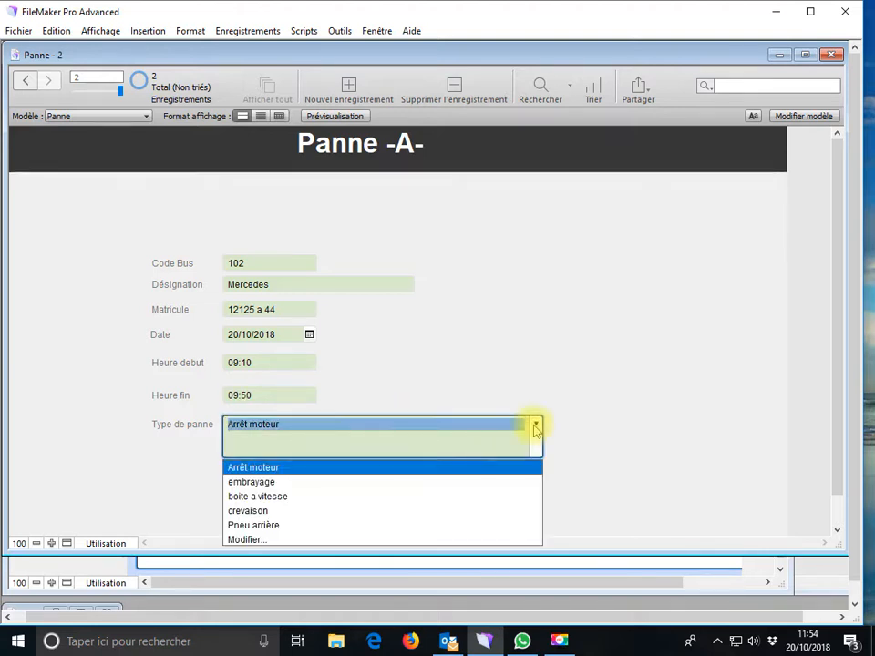
left_click(255, 481)
left_click(511, 328)
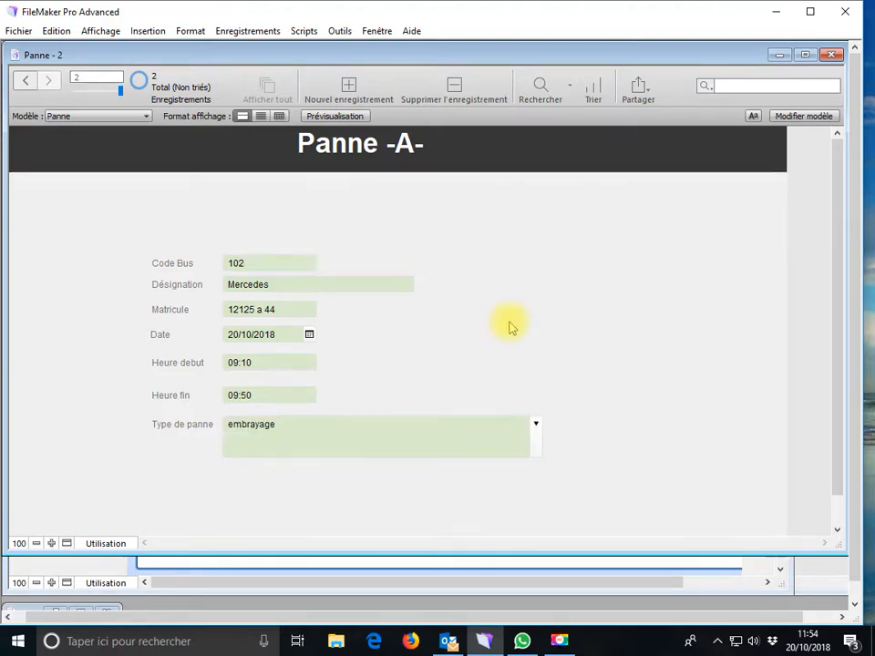
key("ctrl+Up")
key("ctrl+Down")
key("ctrl+Up")
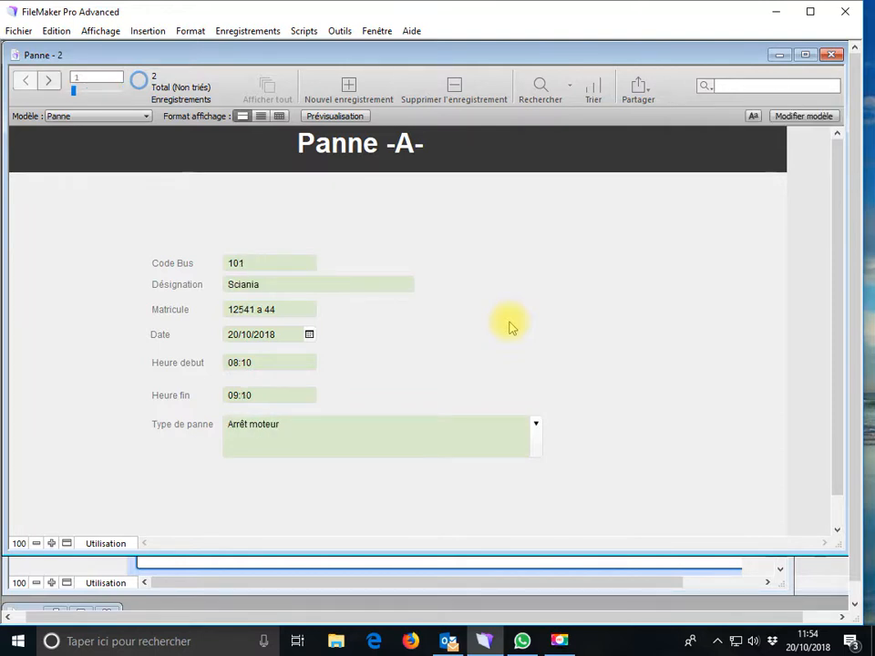
left_click(260, 34)
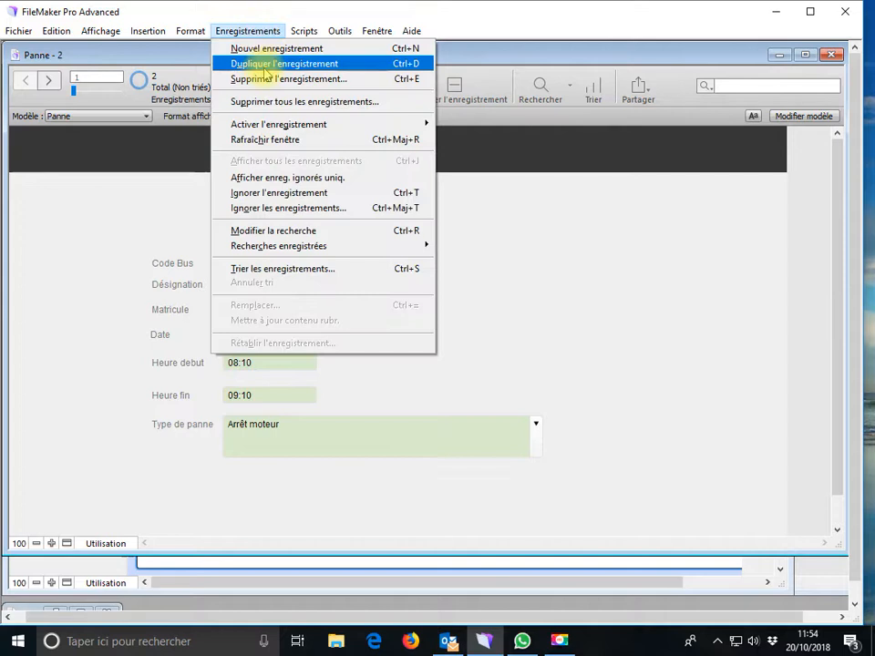
left_click(475, 377)
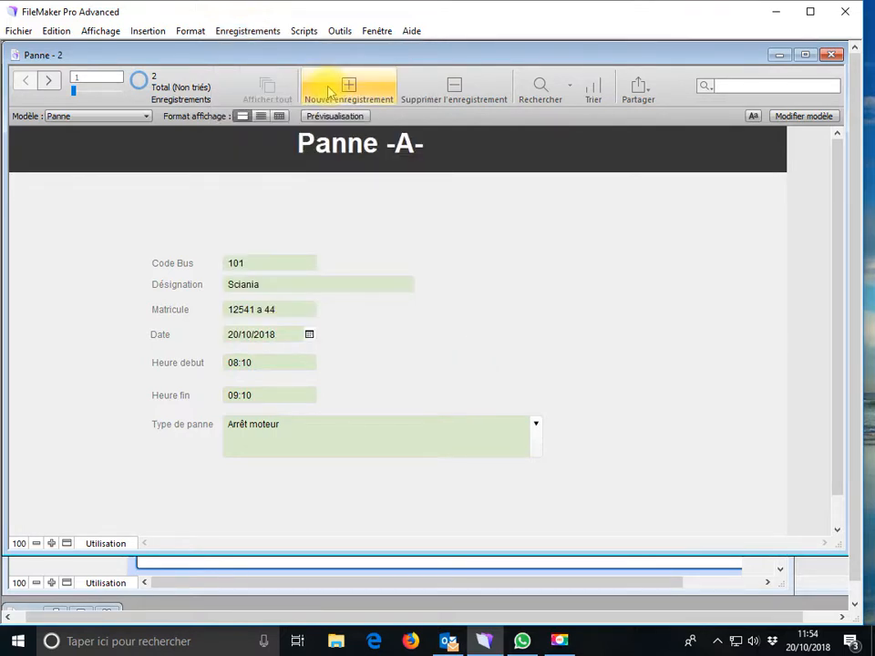
Create a new Panne record with Code Bus 101 and the Date 19/10/2018
left_click(349, 87)
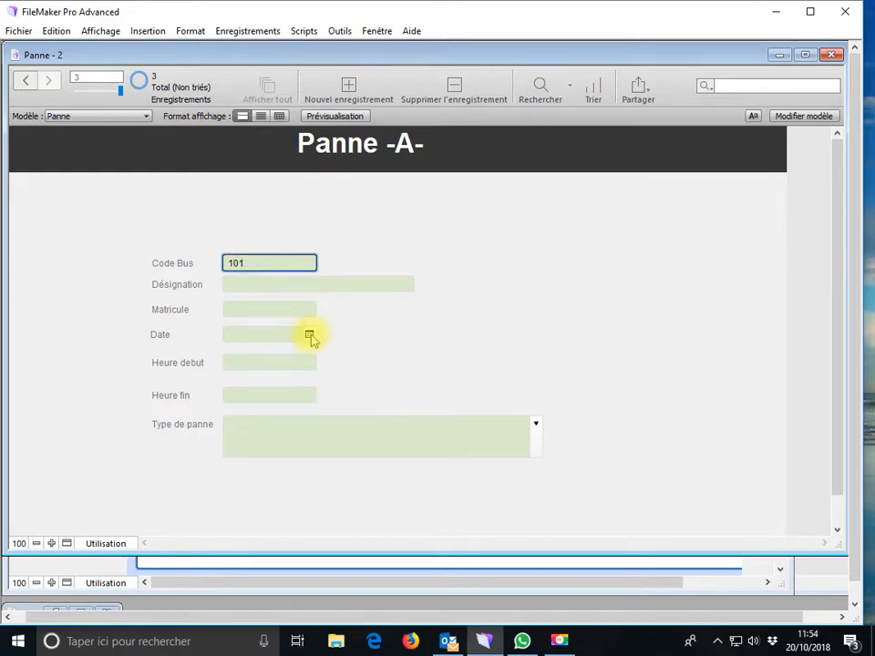
left_click(309, 334)
left_click(333, 420)
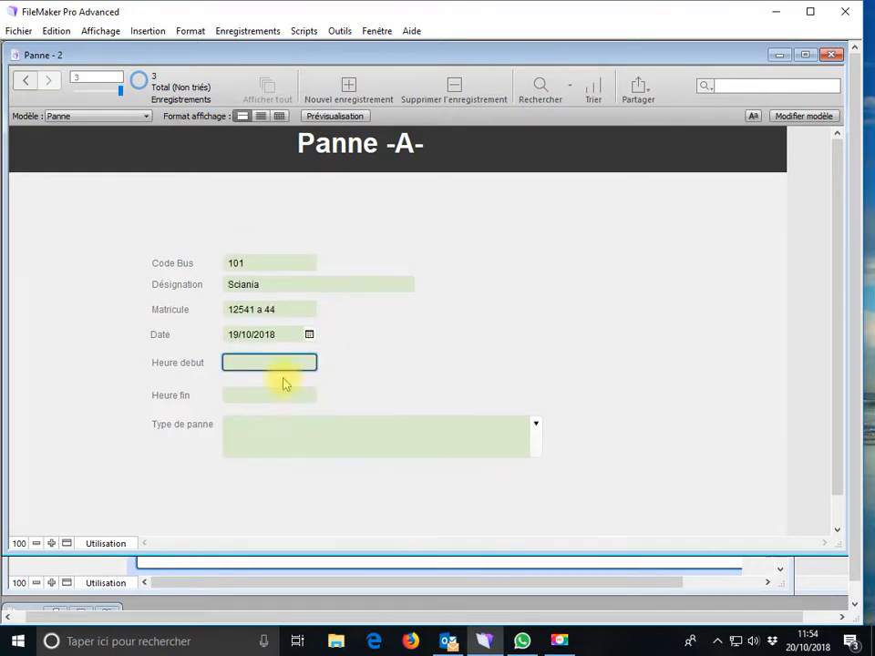
Complete the breakdown record with start time 08:15, end time 08:45 and crevaison as the Type de panne, and commit it
type("08")
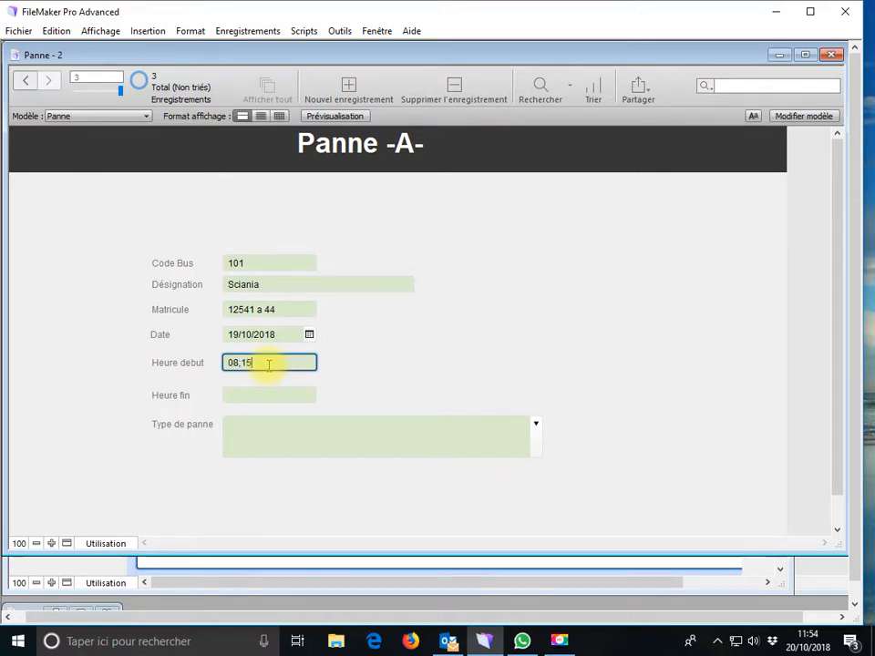
type(":")
left_click(253, 395)
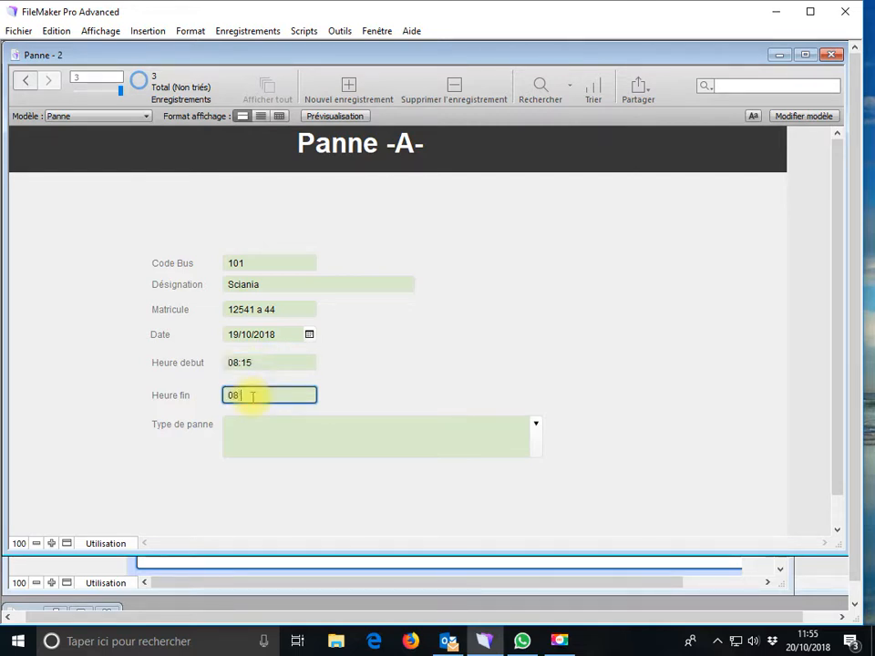
left_click(535, 426)
left_click(236, 509)
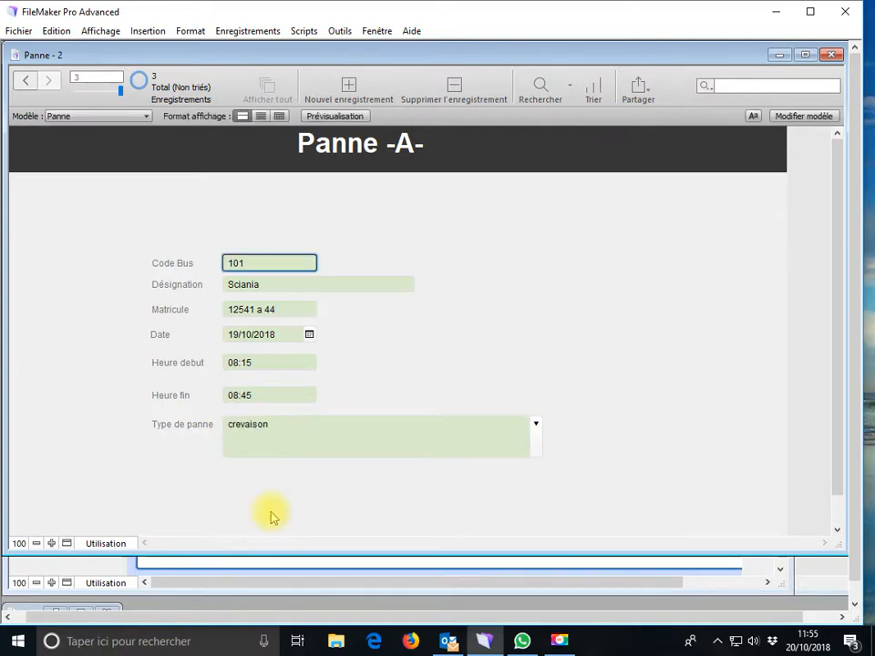
left_click(578, 407)
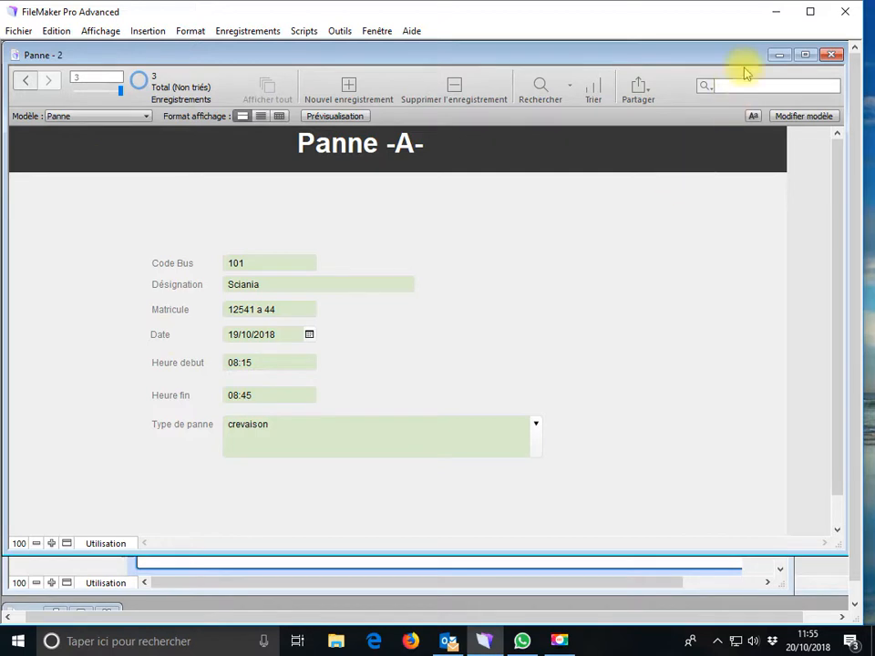
Examine the Panne page of the Panne (Rita) window for reference, and bring the Panne - 2 window back to the front
left_click_drag(736, 54, 741, 156)
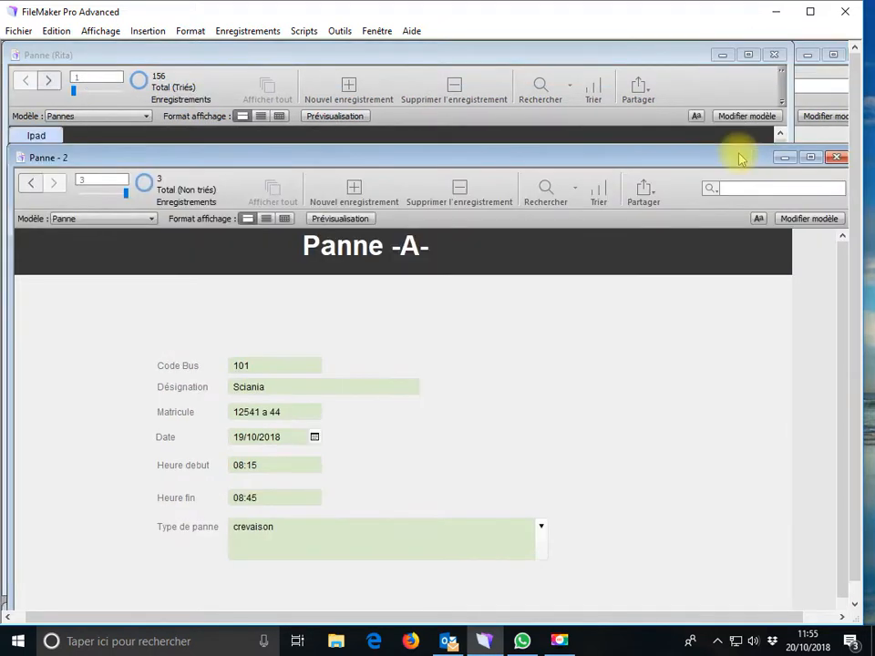
left_click_drag(441, 160, 631, 179)
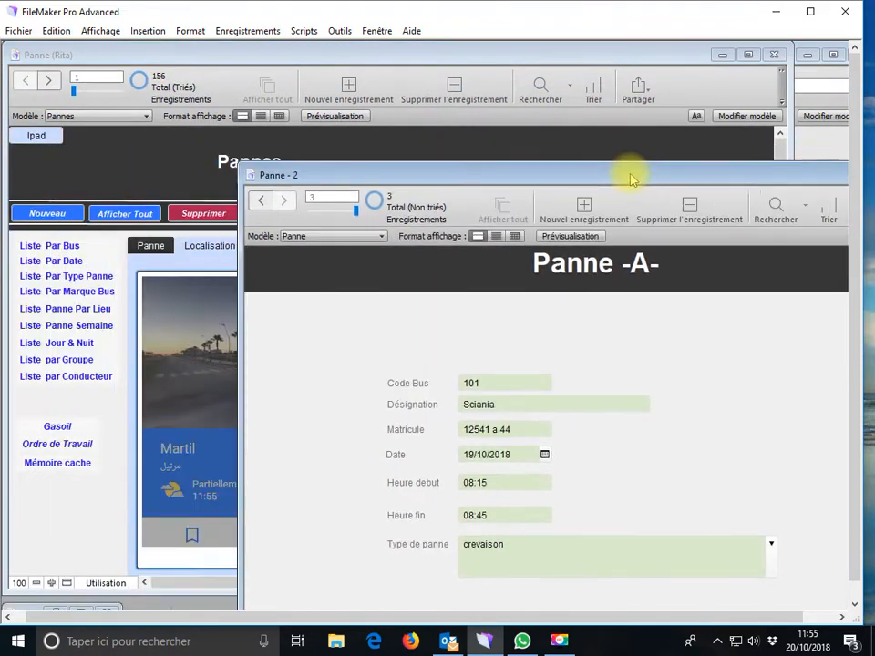
left_click(244, 51)
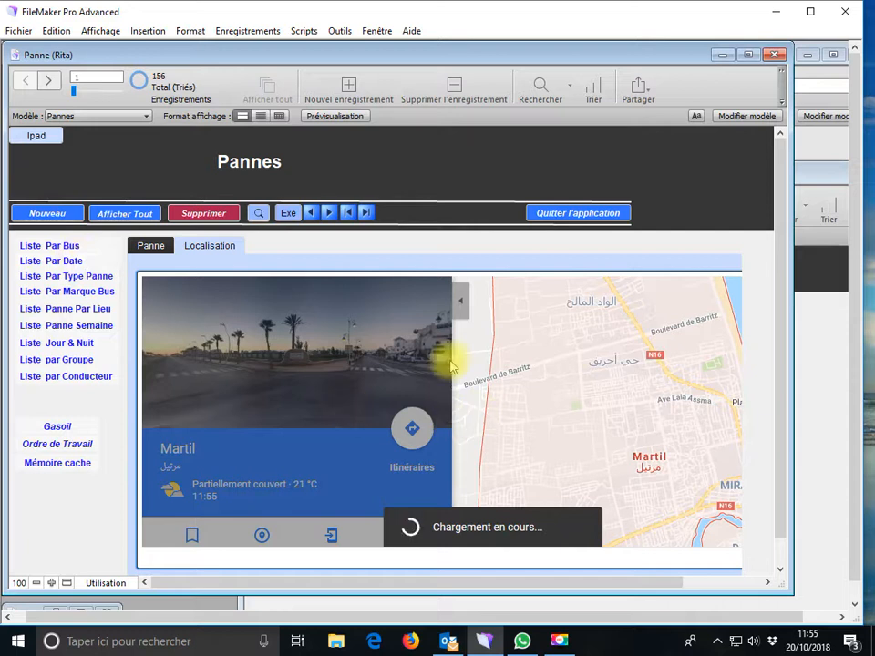
left_click(155, 249)
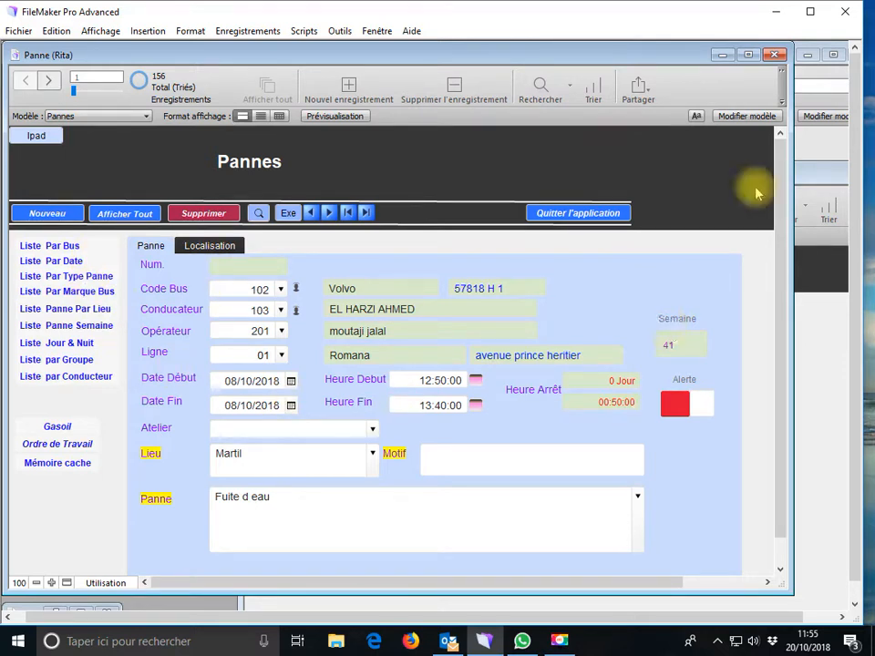
left_click(817, 440)
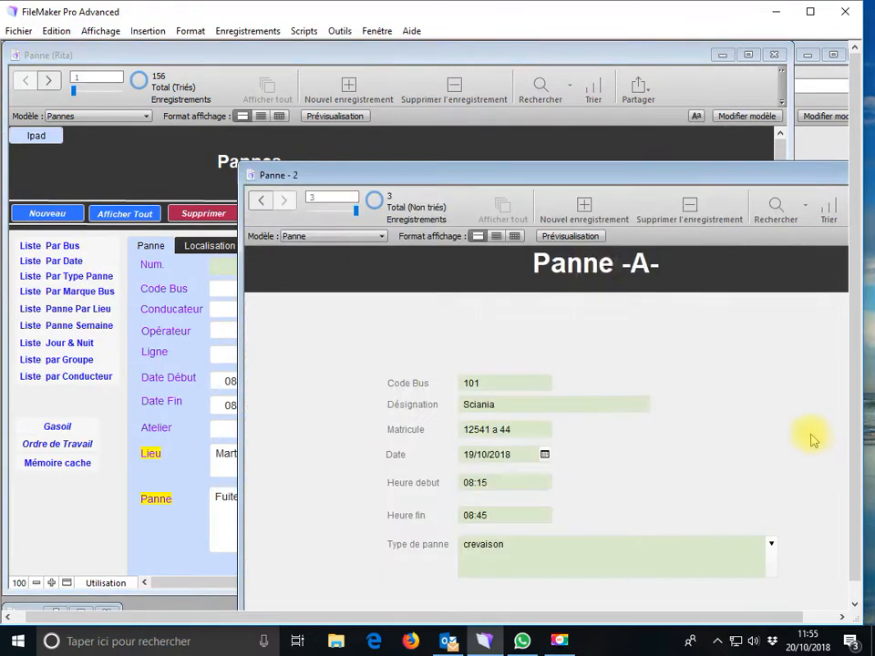
left_click_drag(538, 174, 365, 70)
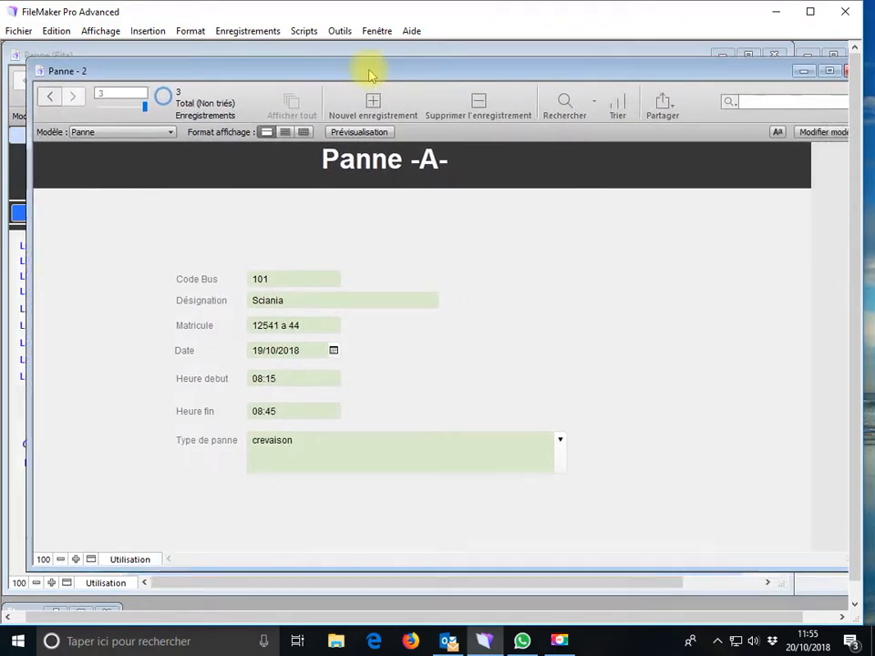
Create a computer layout named "Liste panne" based on the Panne table, and close the layout manager and Inspector
left_click(811, 137)
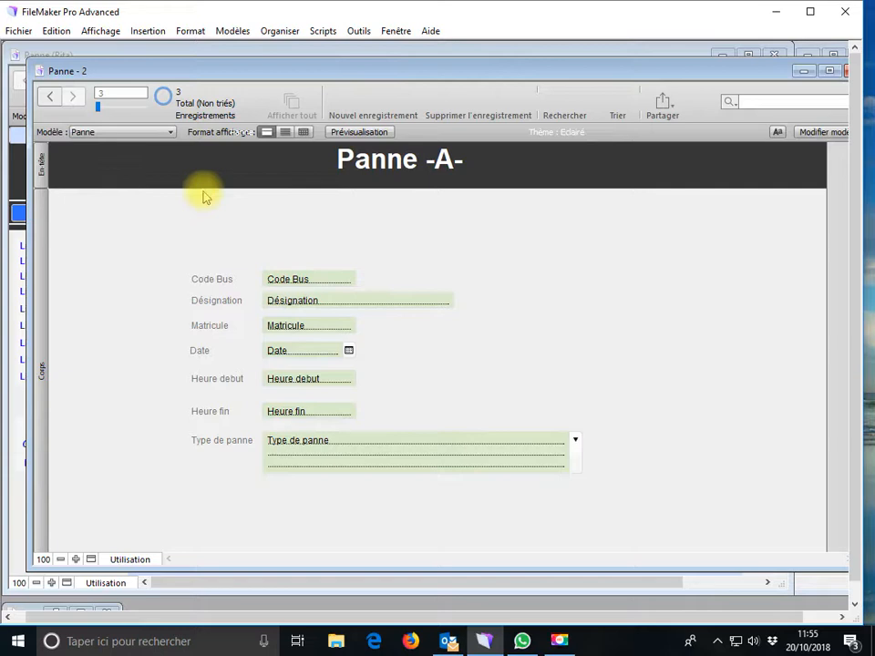
left_click(110, 134)
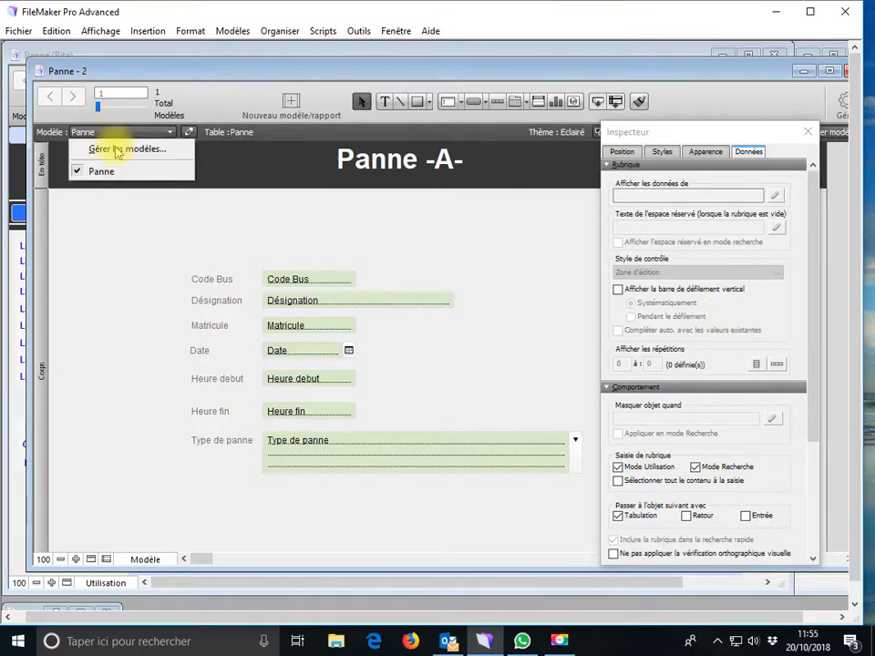
left_click(116, 151)
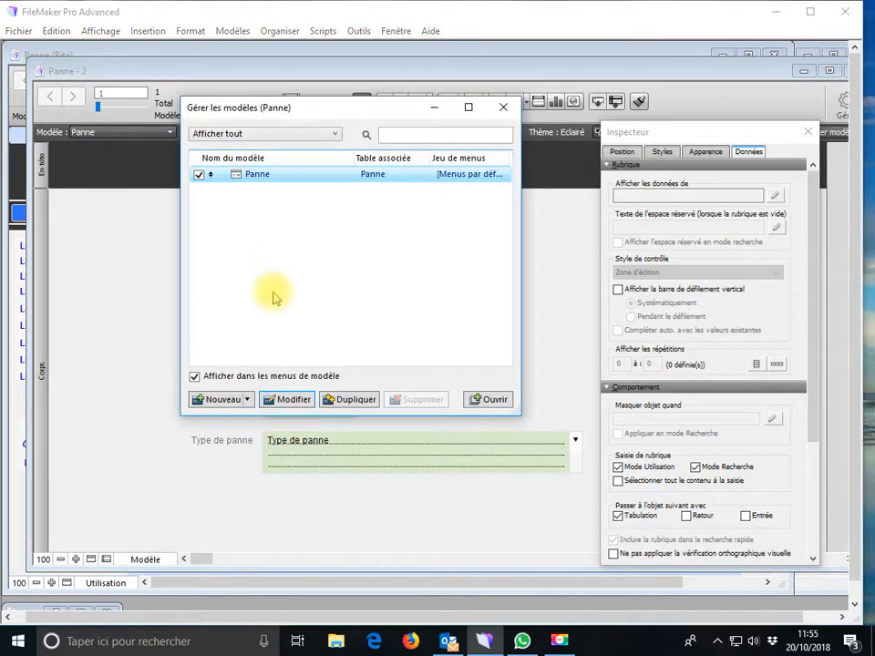
left_click(226, 401)
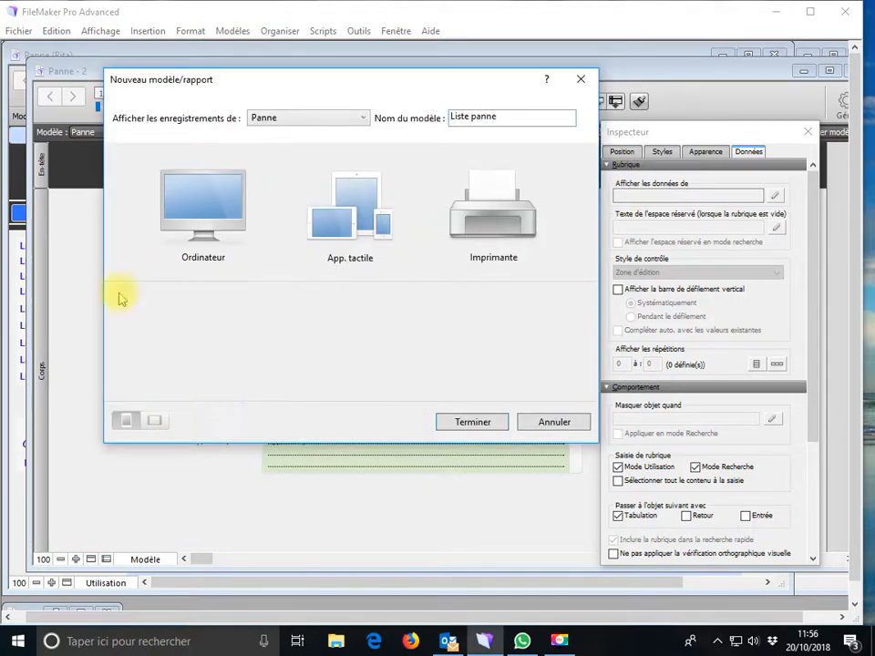
left_click(182, 201)
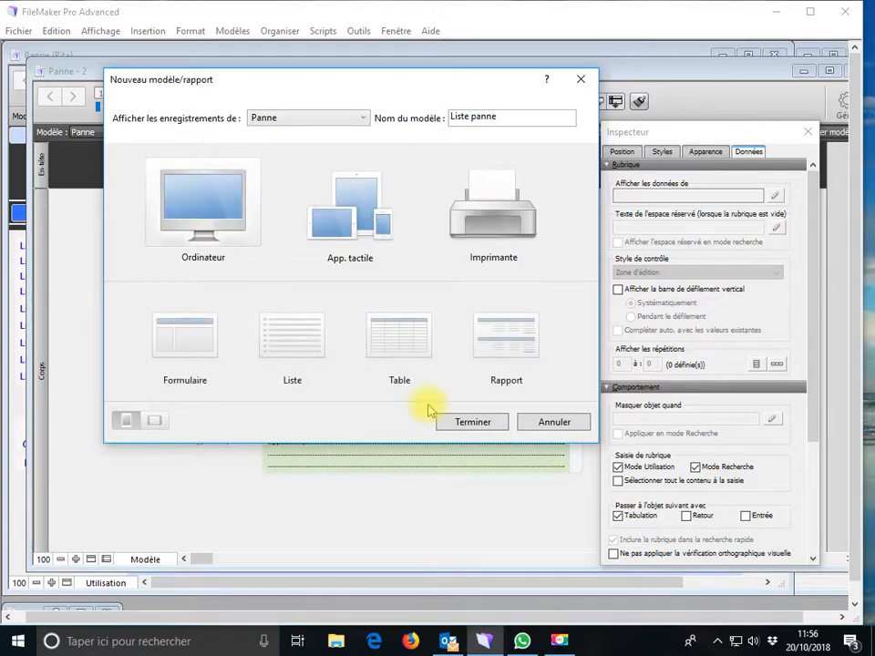
left_click(470, 423)
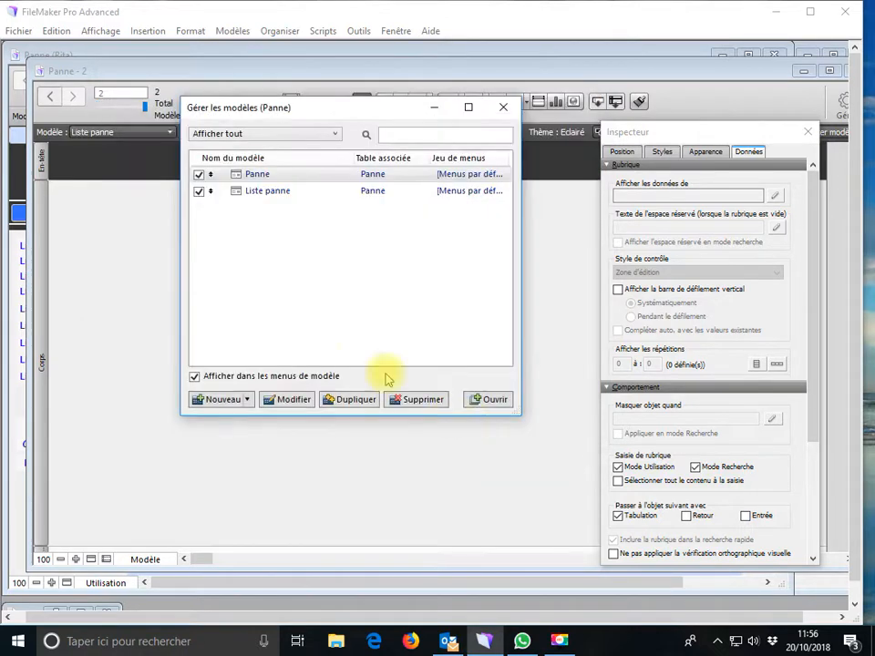
left_click(502, 108)
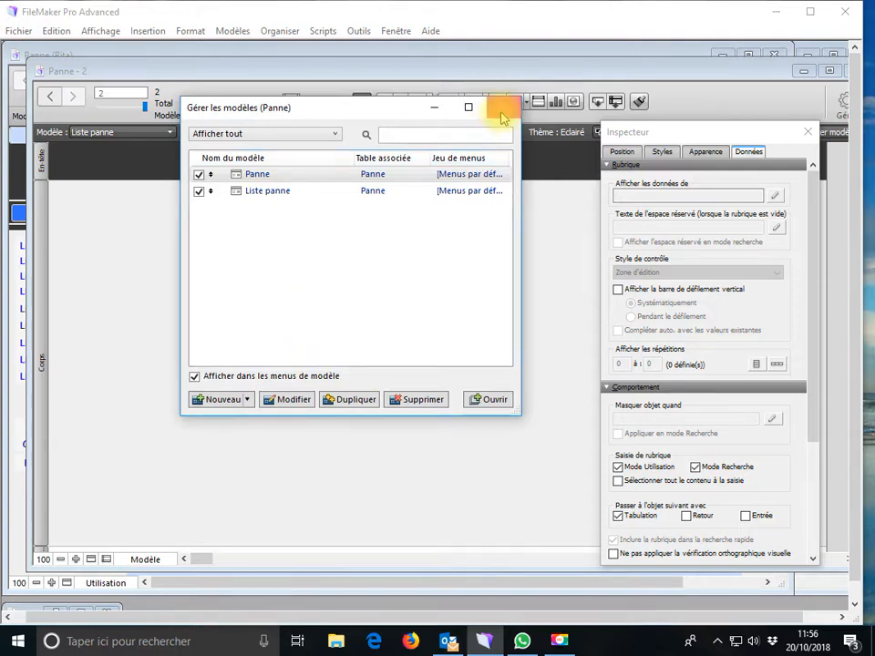
left_click(806, 135)
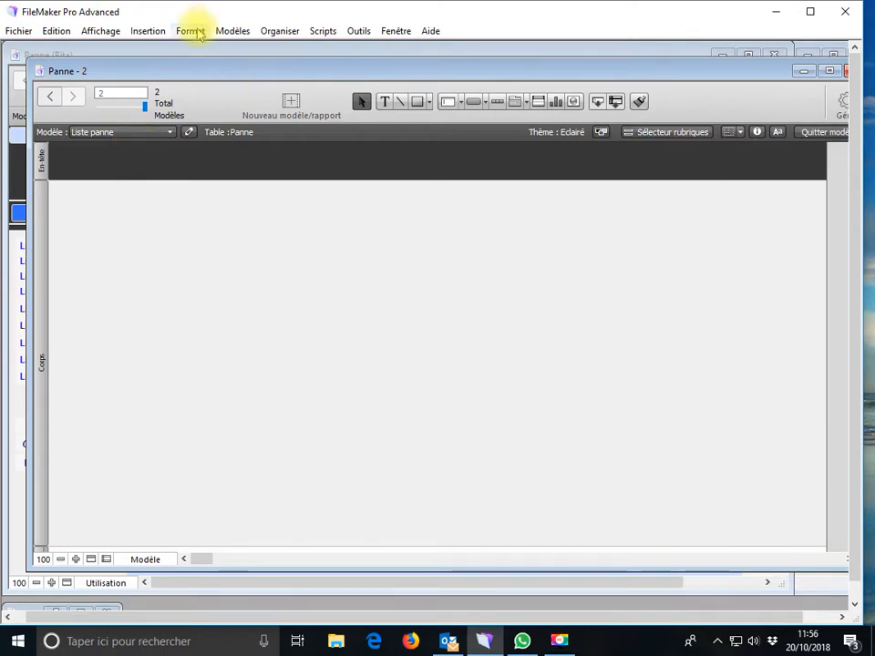
left_click(147, 30)
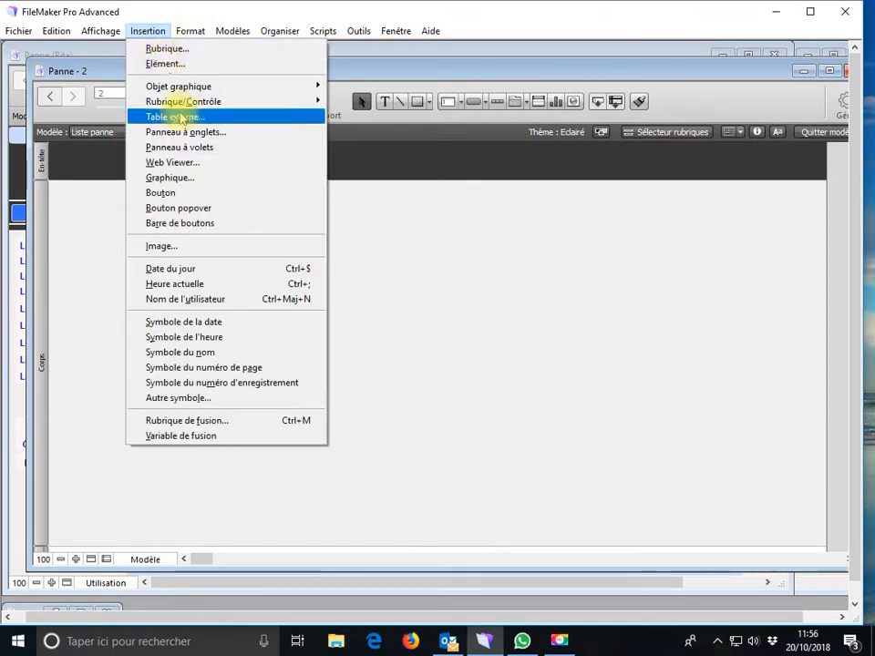
left_click(169, 48)
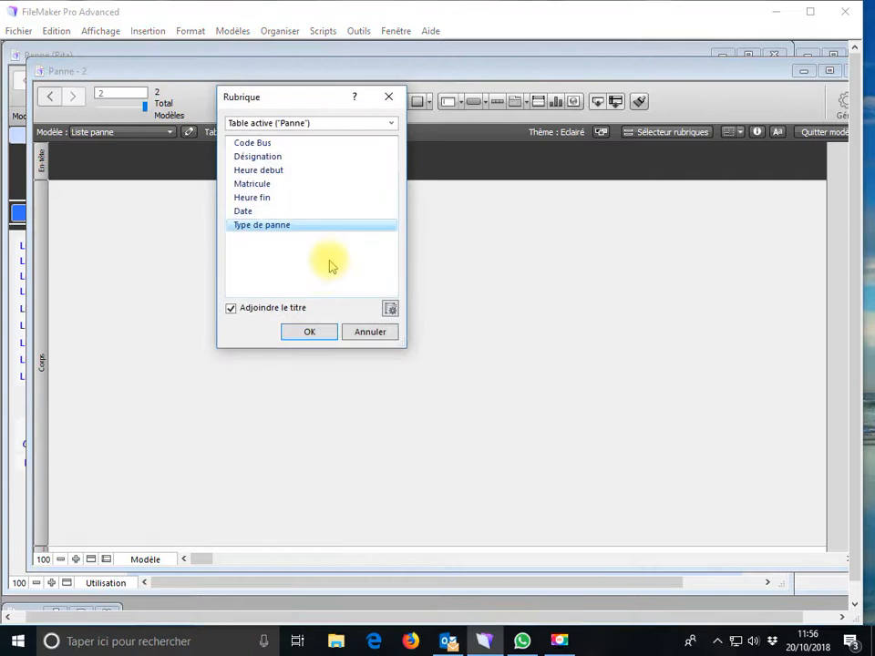
left_click(381, 332)
Copy all fields and their labels from the Panne layout and paste them into the body of the Liste panne layout
left_click(99, 134)
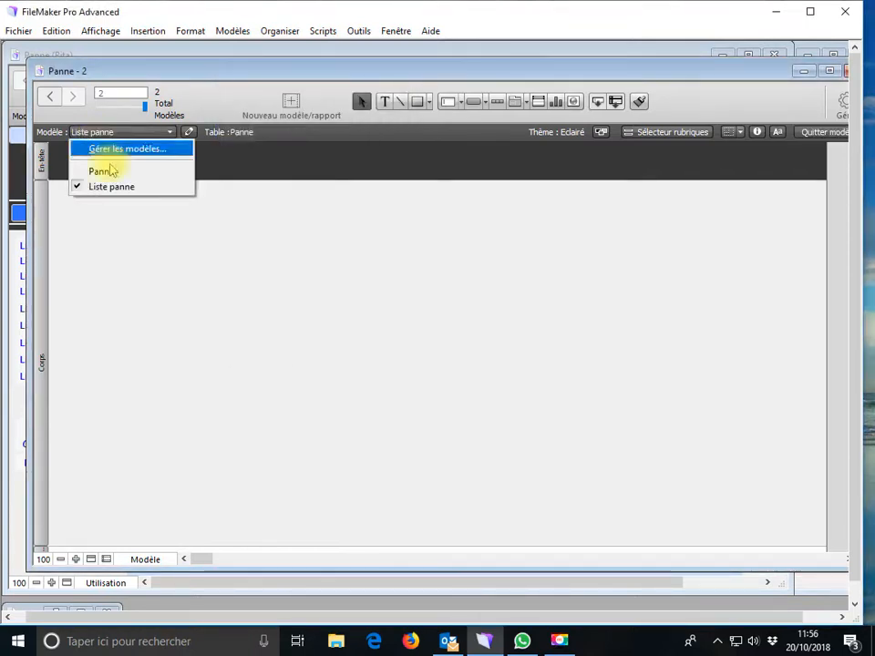
left_click(102, 170)
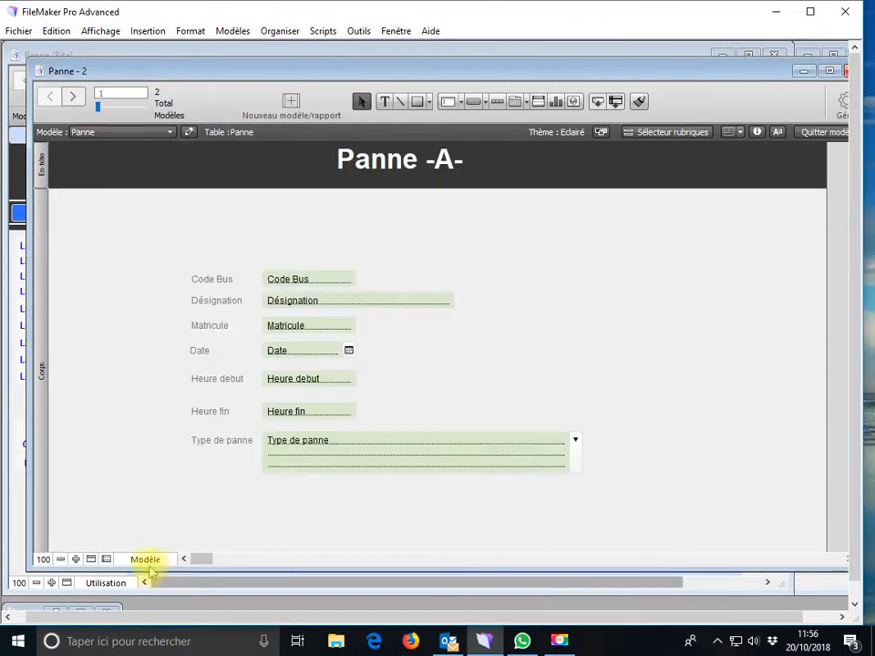
left_click_drag(626, 504, 178, 228)
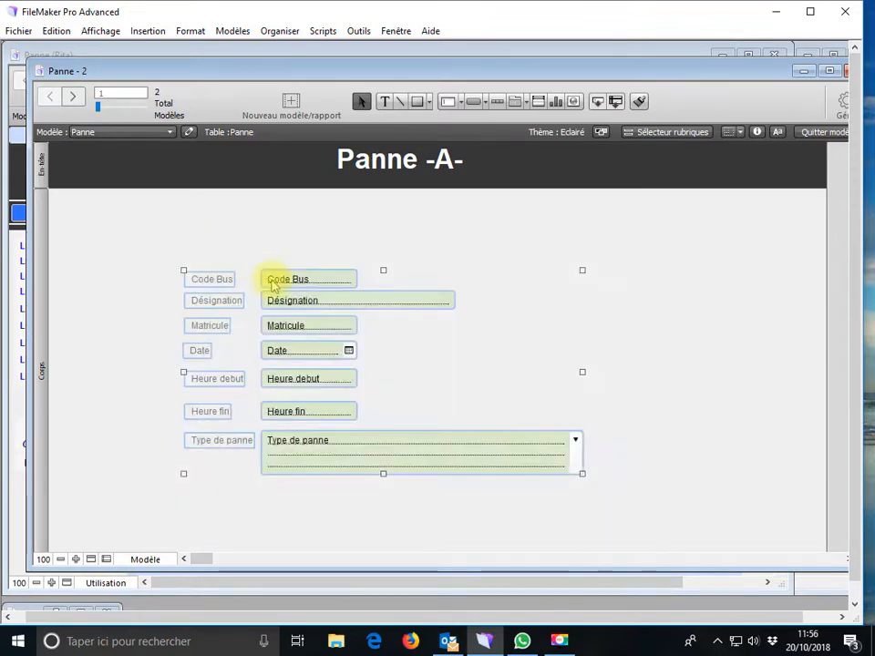
right_click(275, 285)
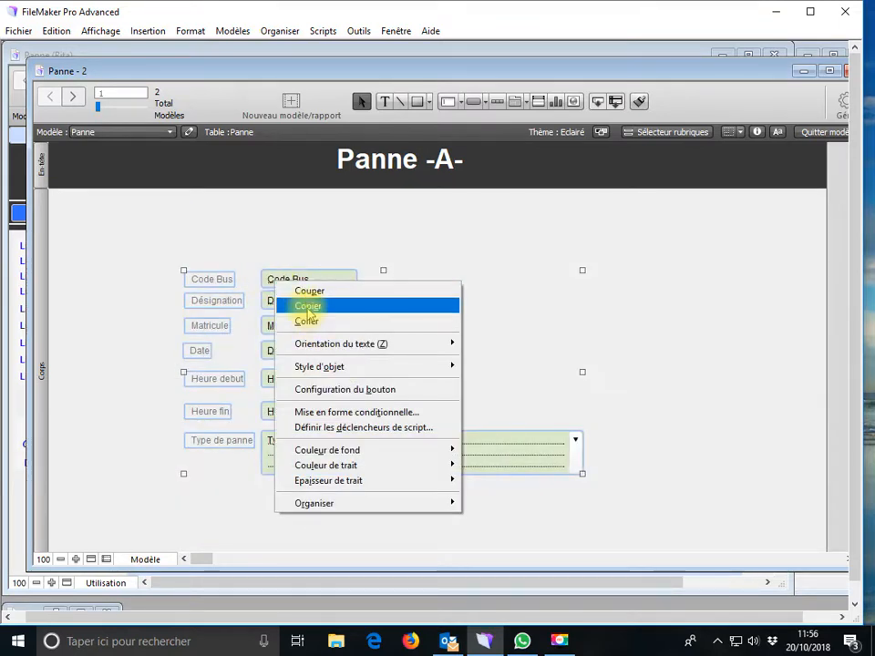
left_click(297, 306)
left_click(97, 133)
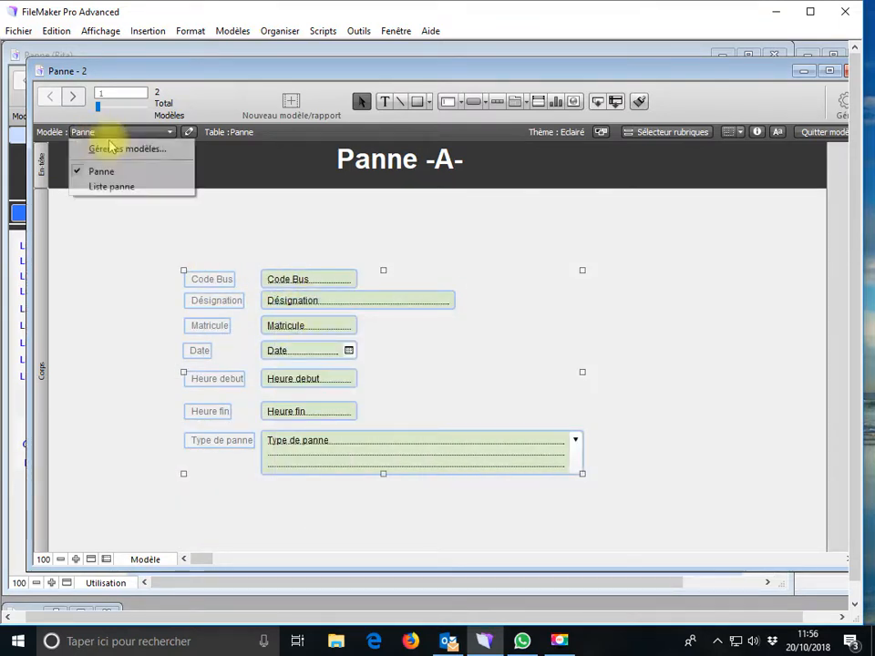
left_click(116, 188)
right_click(337, 317)
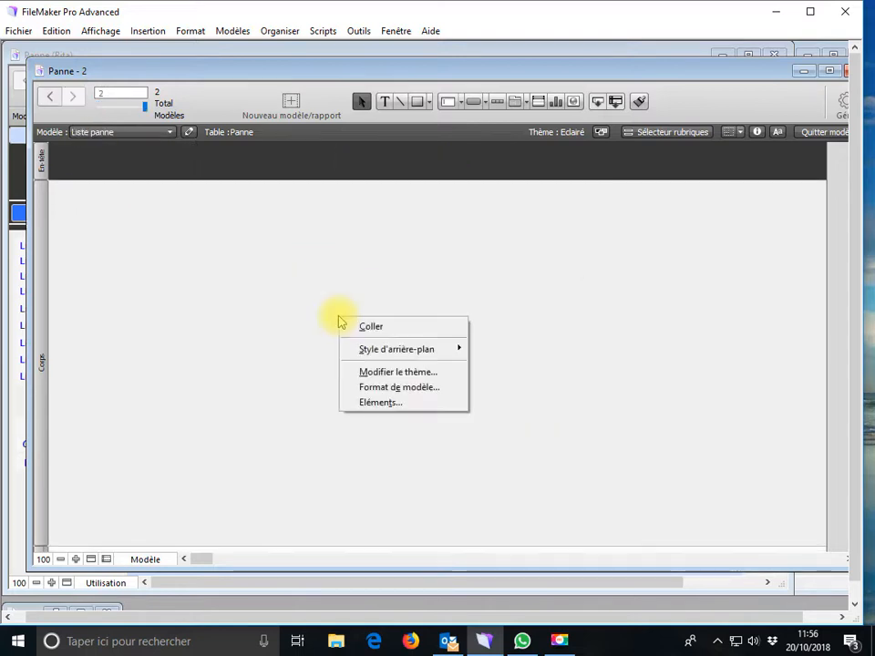
left_click(374, 326)
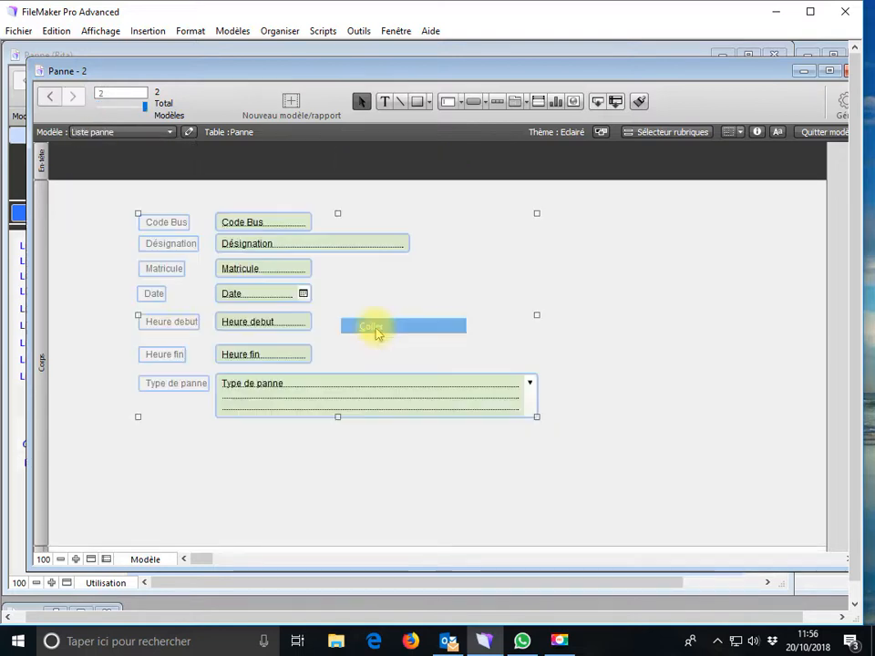
left_click(92, 238)
Make the header slightly taller and add a sub-summary part sorted by Code Bus, printed above its records
left_click_drag(148, 178, 150, 195)
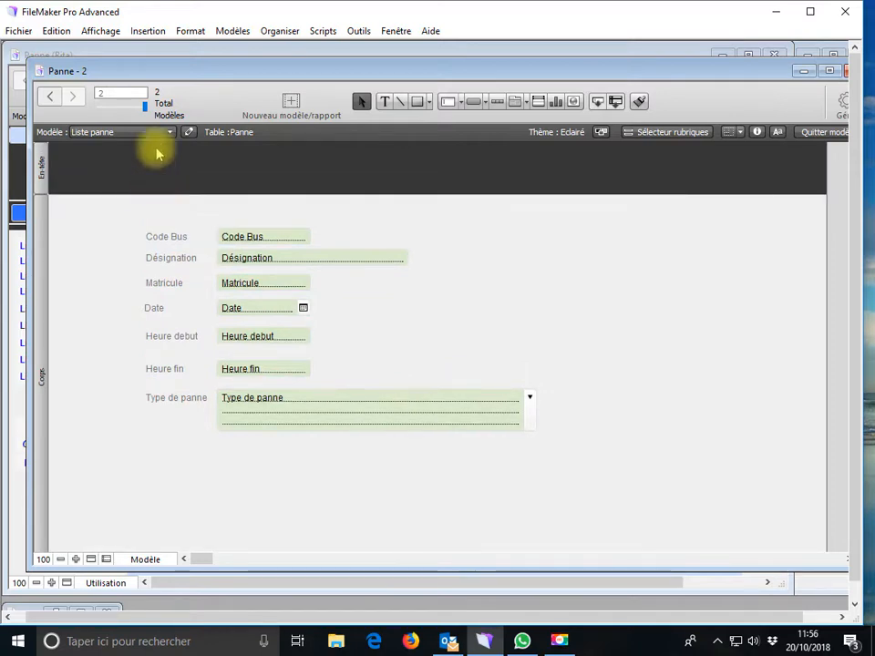
left_click(150, 32)
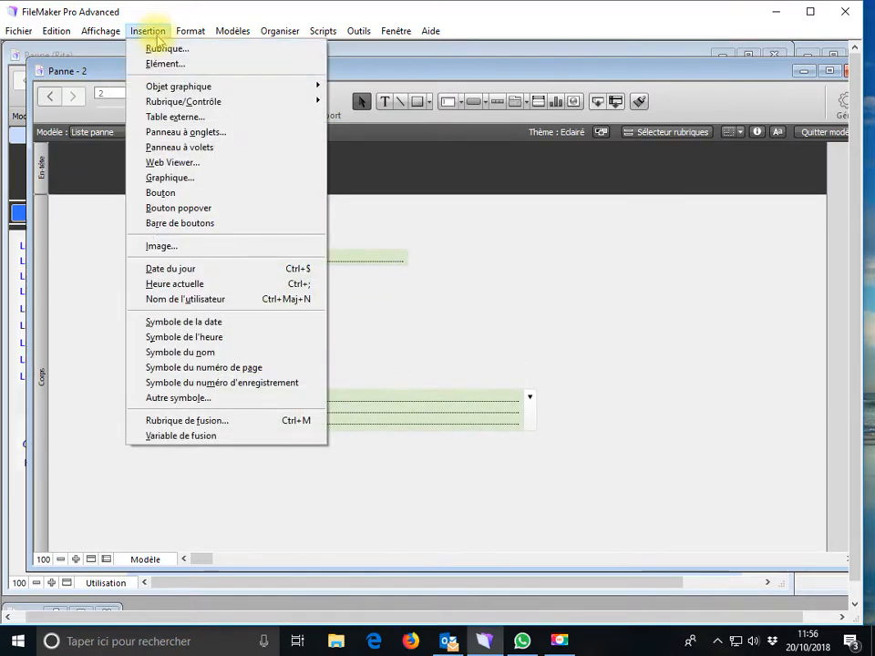
left_click(167, 66)
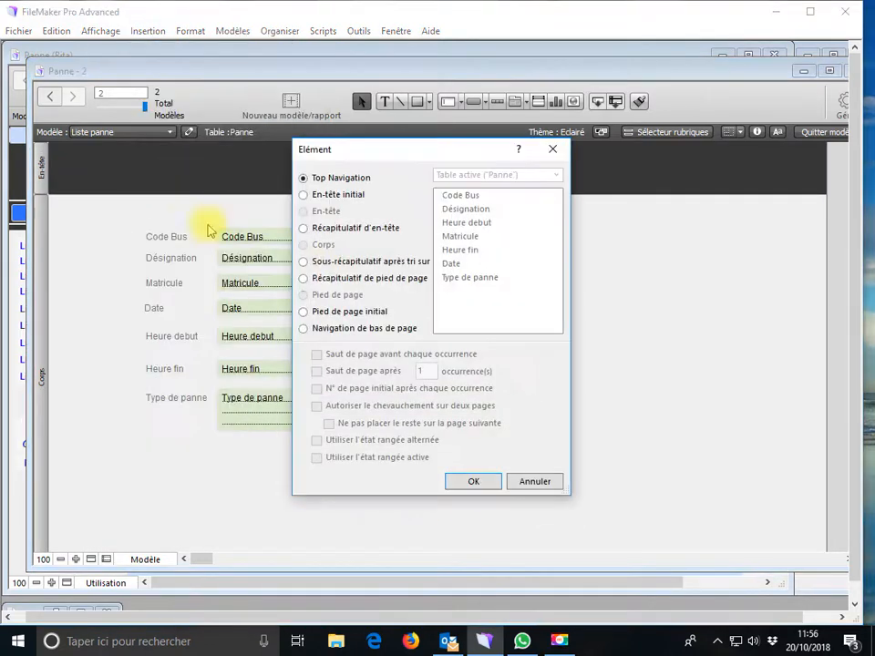
left_click(353, 262)
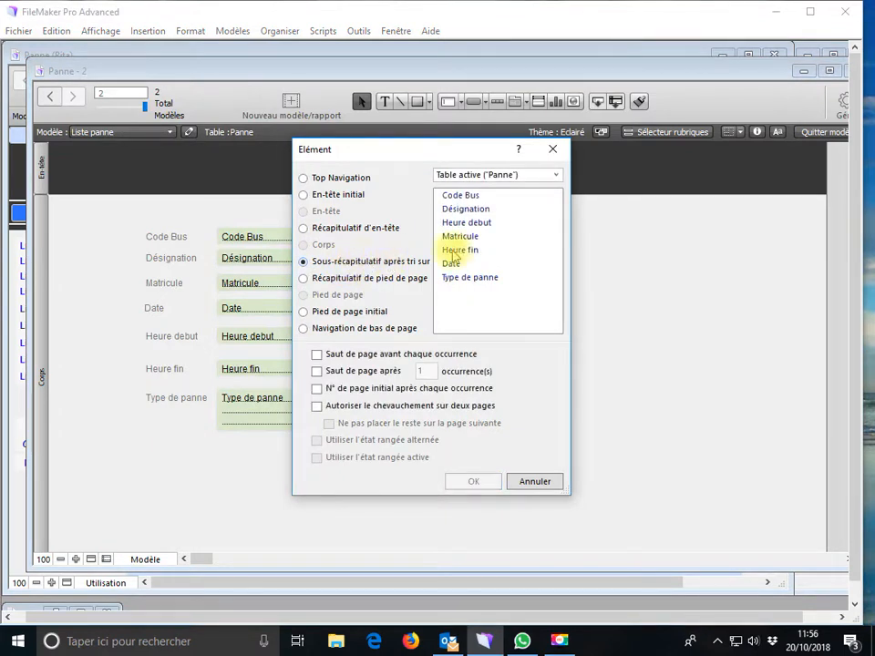
left_click(460, 199)
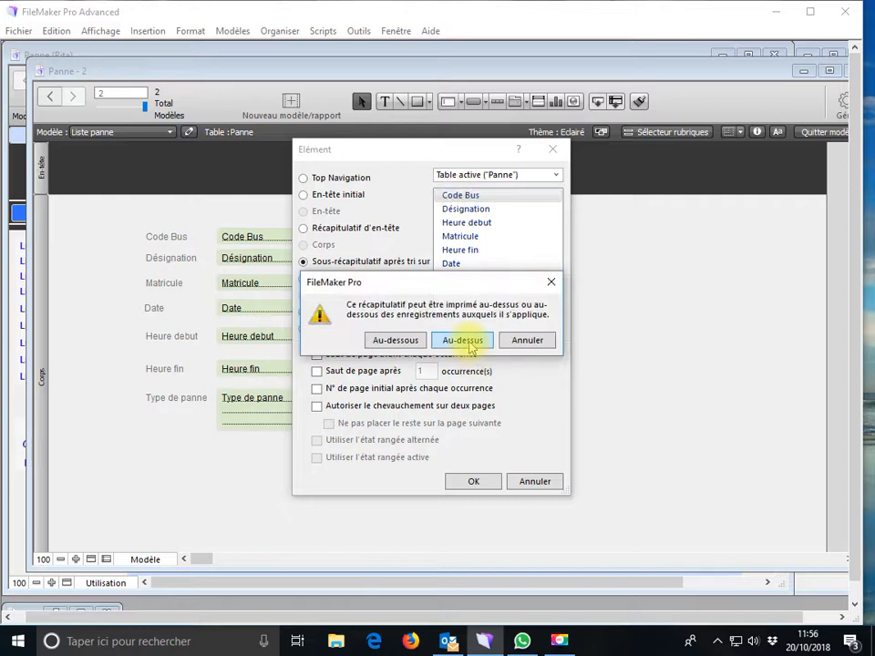
left_click(467, 342)
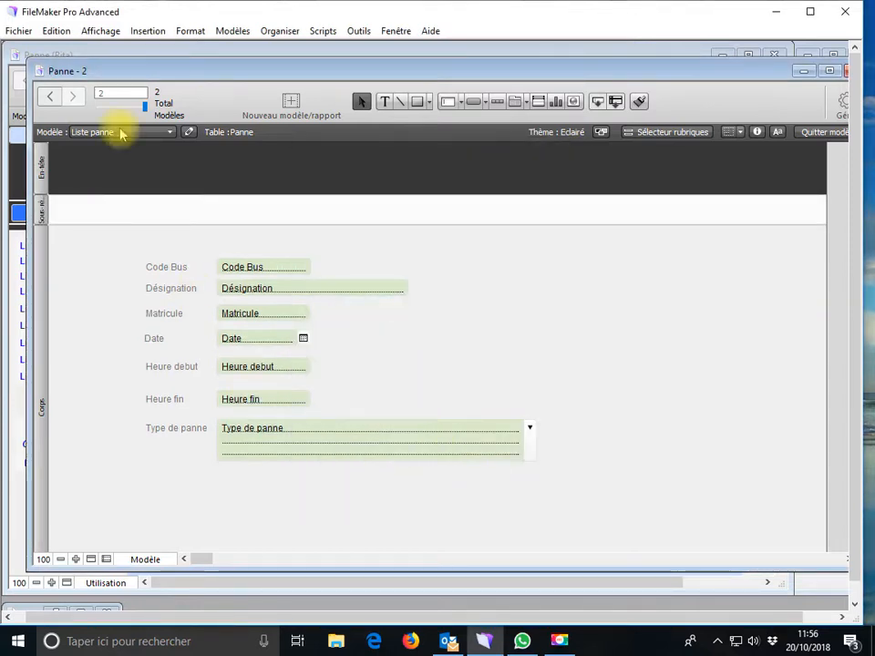
Line up the Code Bus, Désignation and Matricule fields side by side in the sub-summary part, narrowing Code Bus and Désignation
left_click(242, 270)
left_click_drag(243, 272, 83, 215)
left_click_drag(149, 211, 115, 209)
left_click(230, 288)
left_click_drag(240, 288, 144, 211)
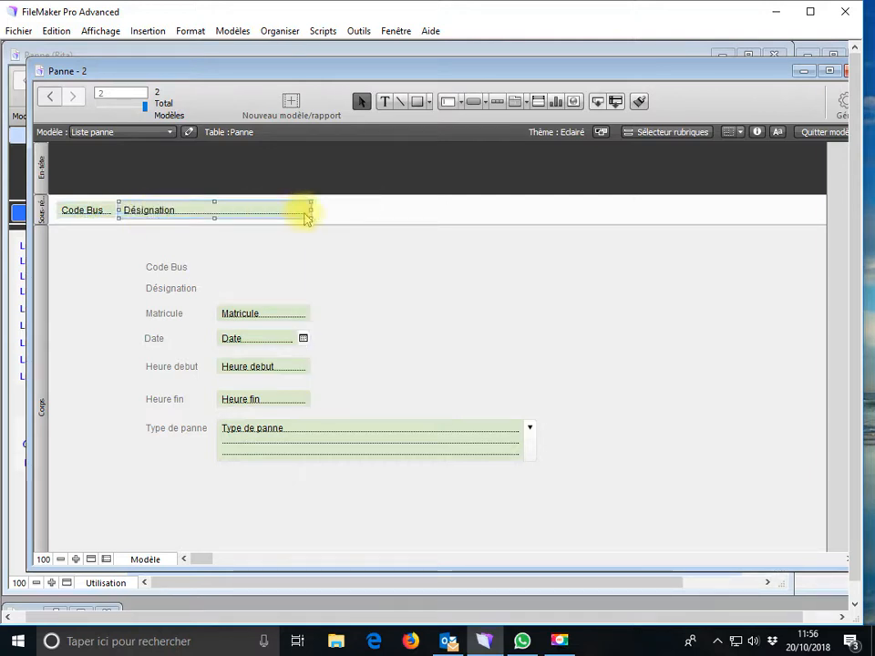
left_click_drag(310, 209, 224, 210)
left_click_drag(249, 314, 261, 211)
Move the Code Bus label into the header above its field, and shorten the sub-summary part to fit its fields
left_click(176, 272)
left_click_drag(176, 273, 87, 187)
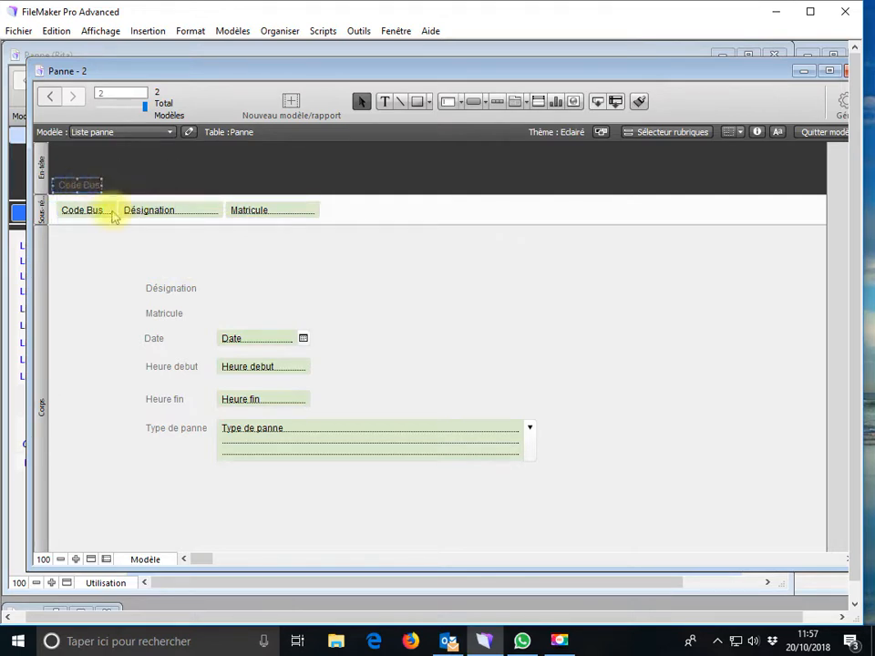
mouse_move(265, 223)
left_mouse_down()
mouse_move(263, 206)
mouse_move(264, 217)
left_mouse_up()
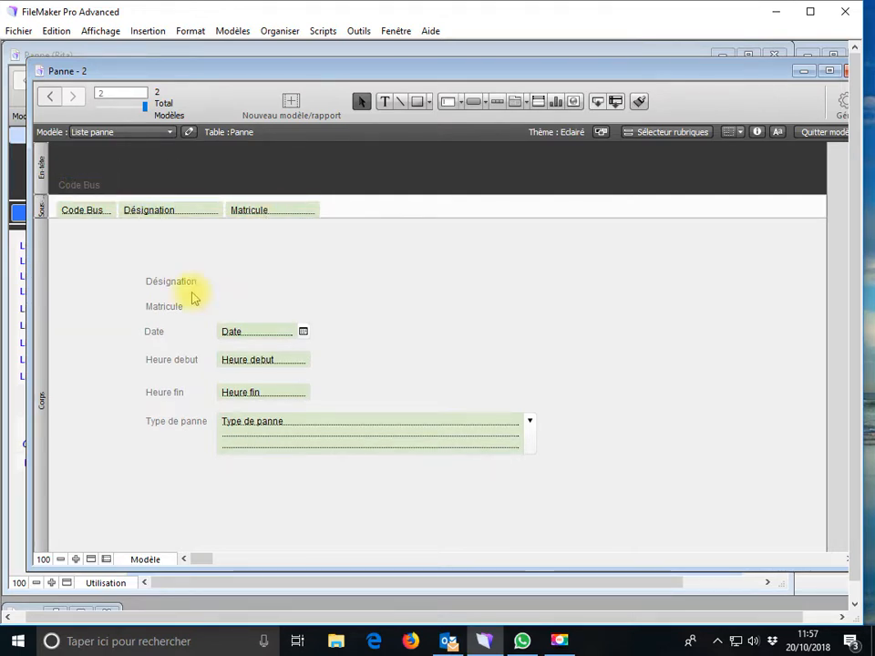
Delete the Désignation and Matricule labels from the body
key("Delete")
left_click(165, 307)
key("Delete")
Move the Date label into the header and the Date field to the top of the body, narrowing the field slightly
left_click_drag(154, 336, 317, 189)
left_click_drag(245, 331, 328, 231)
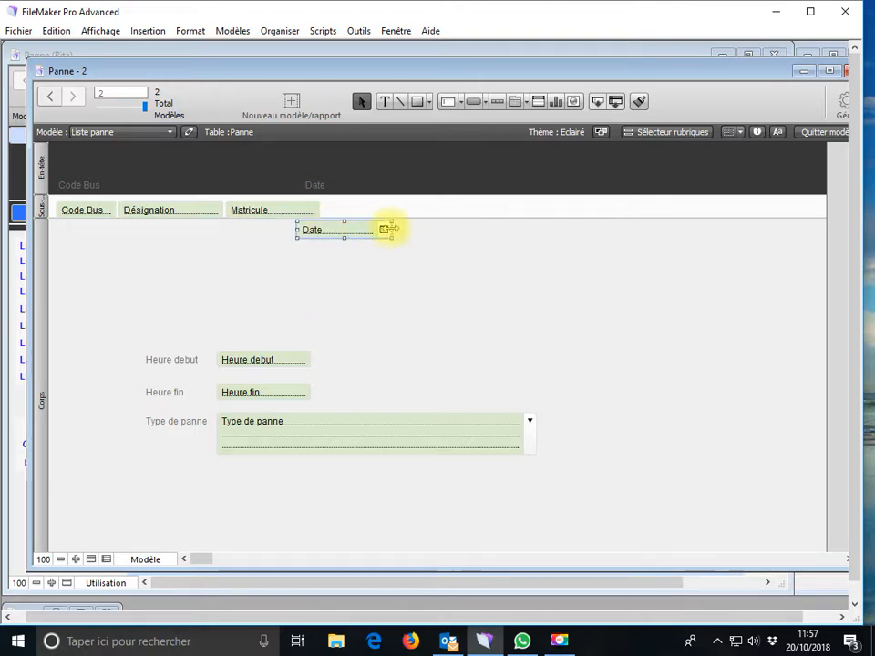
left_click_drag(389, 229, 377, 229)
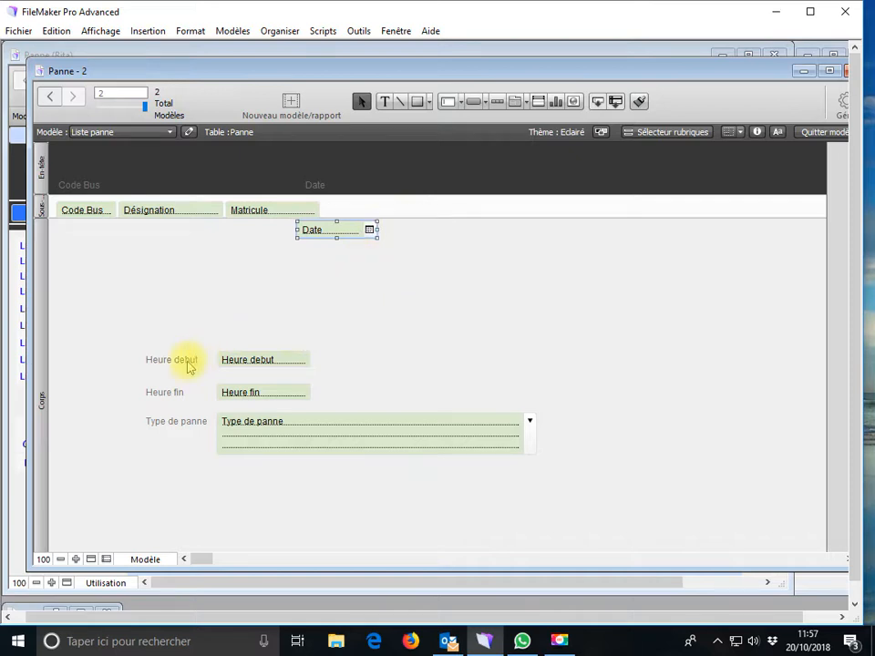
Place the Heure debut and Heure fin fields beside Date, narrow both, and move their labels into the header above them
left_click_drag(189, 367, 429, 188)
left_click_drag(263, 362, 428, 232)
left_click_drag(233, 399, 497, 238)
left_click(463, 232, "shift")
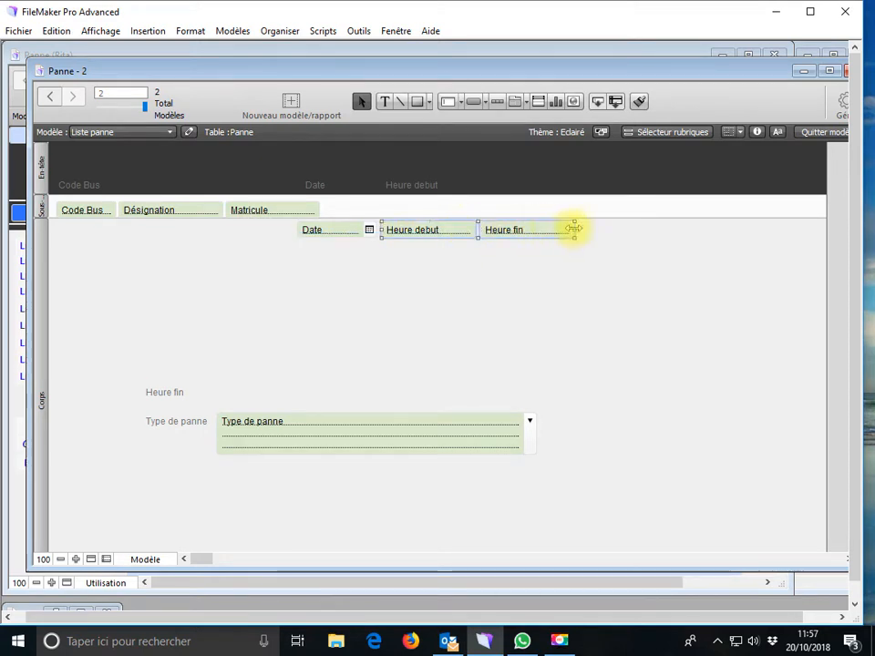
left_click_drag(531, 228, 524, 229)
left_click_drag(182, 396, 490, 195)
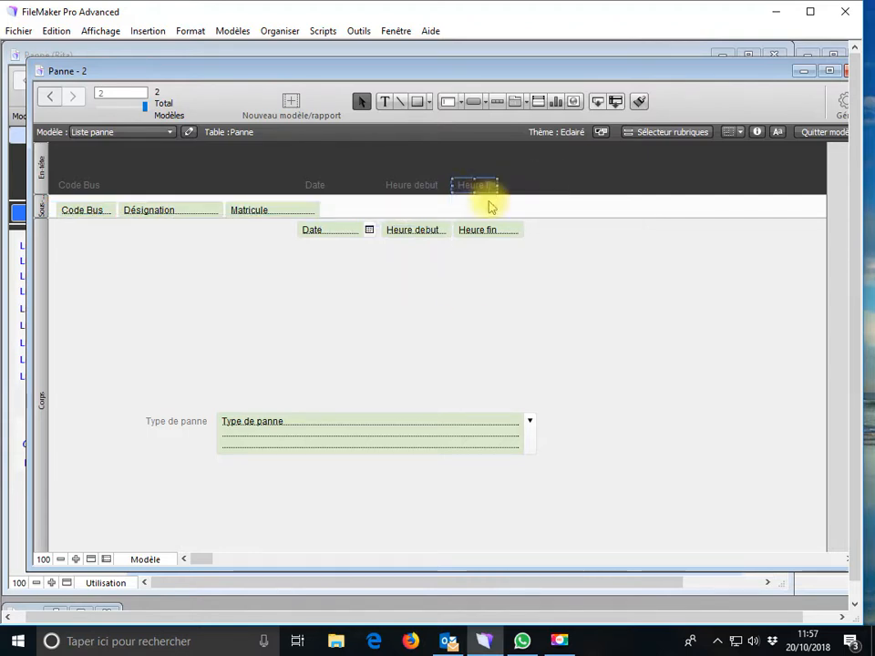
Place the Type de panne field after Heure fin, narrow and align it with the row, and move its label into the header
left_click_drag(278, 439, 571, 269)
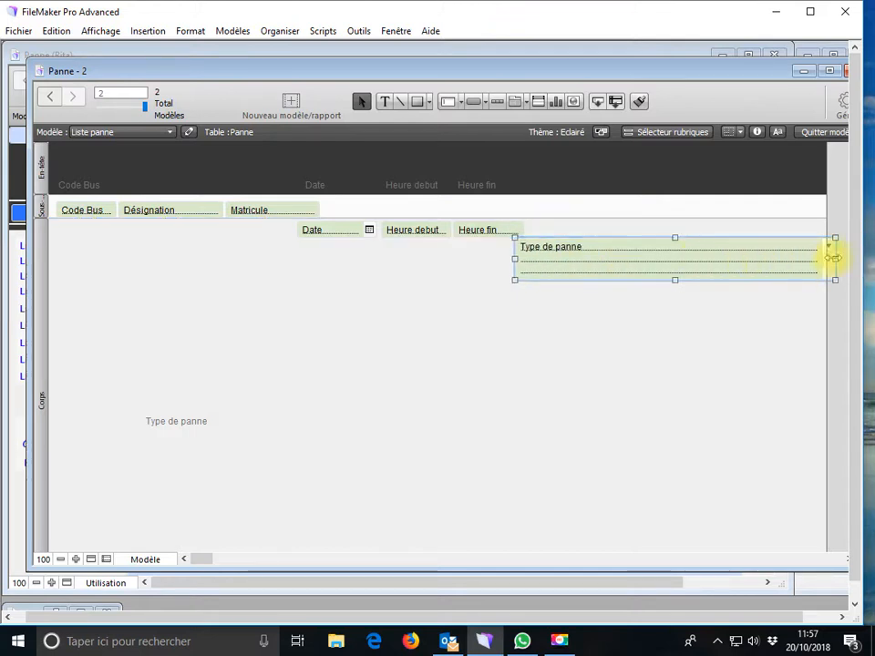
left_click_drag(834, 258, 770, 258)
mouse_move(644, 258)
left_mouse_down()
mouse_move(662, 242)
mouse_move(653, 248)
left_mouse_up()
left_click_drag(193, 425, 573, 189)
Select all the header labels, show the text formatting bar, and set their text color to white
left_click_drag(633, 171, 72, 199)
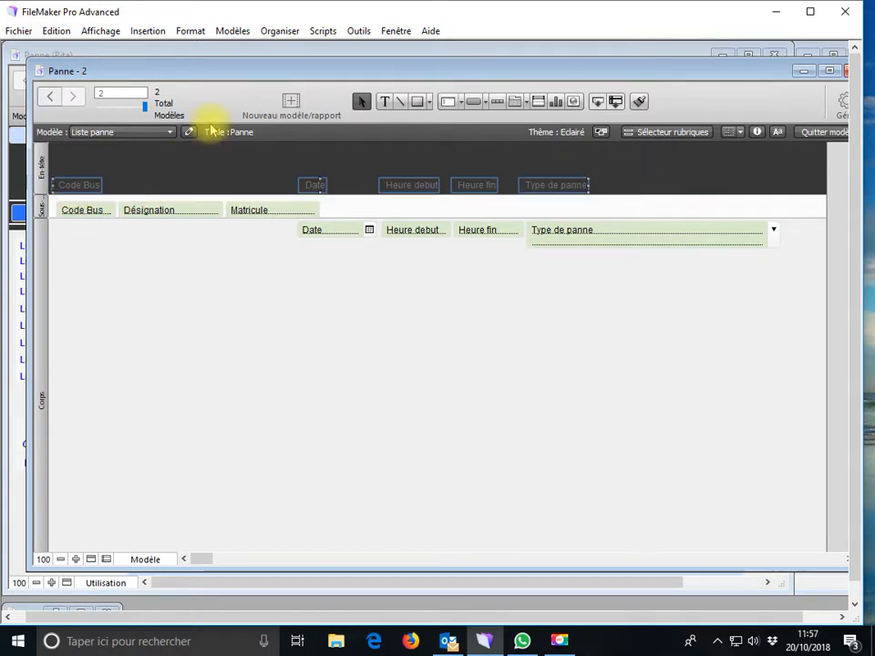
left_click(110, 31)
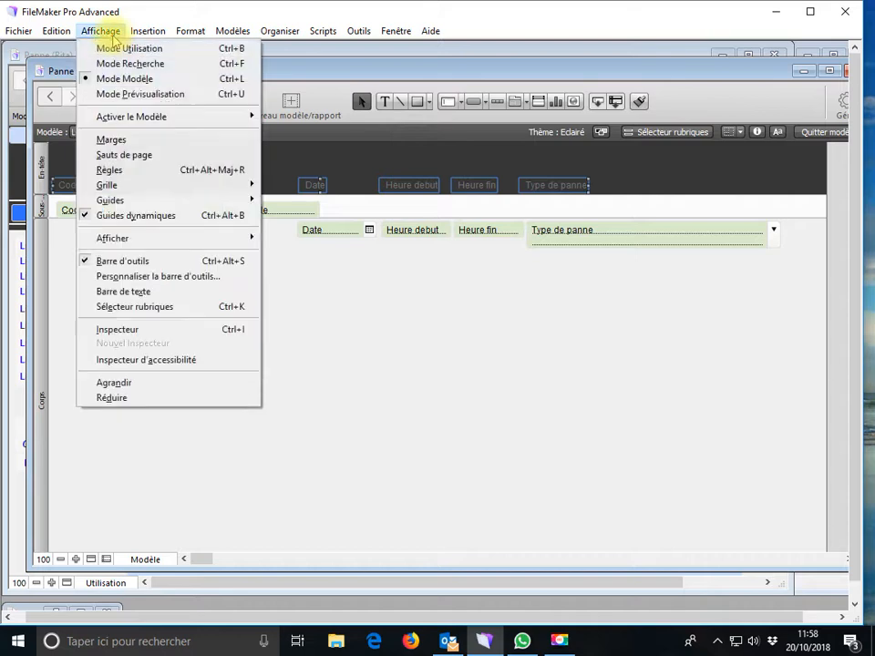
left_click(144, 297)
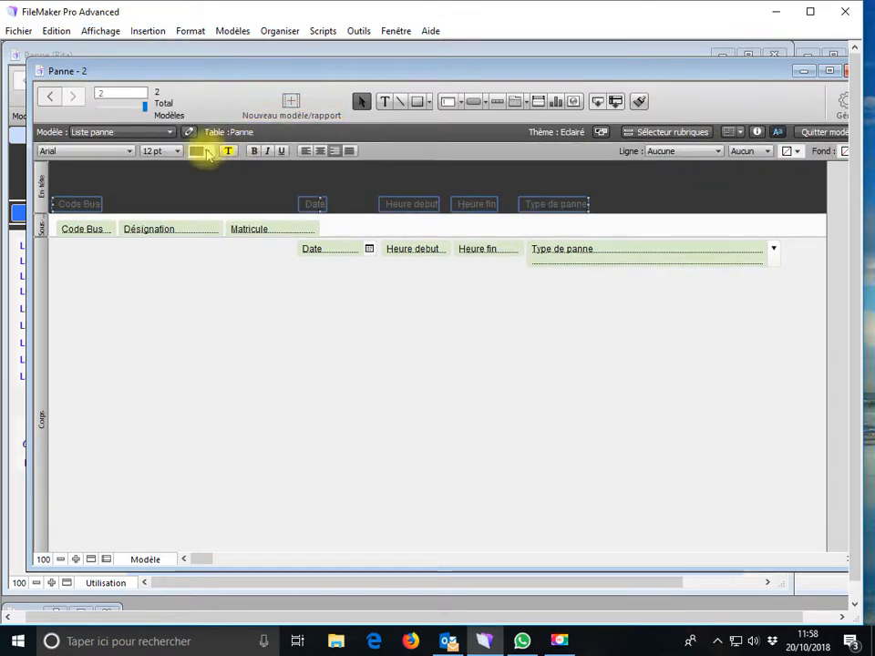
left_click(207, 151)
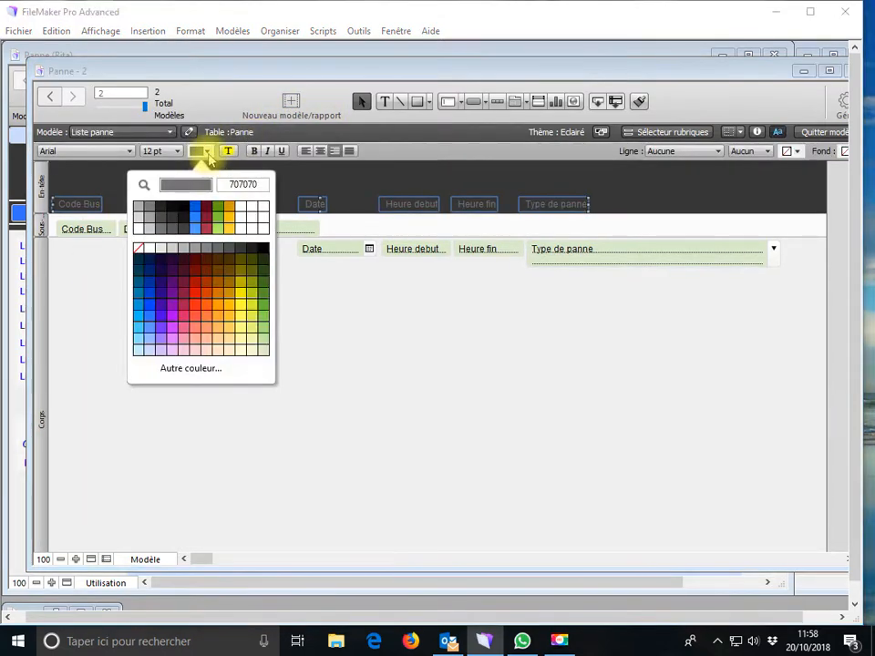
left_click(240, 212)
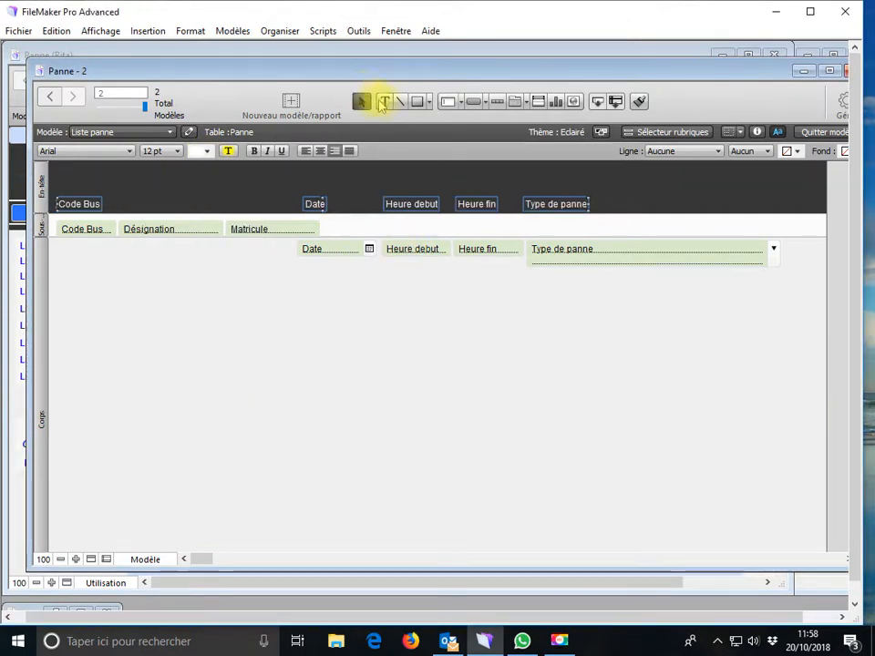
Add the title text "Liste des pannes par Bus" to the header above the column labels
left_click(352, 172)
type("Liste des pannes pa")
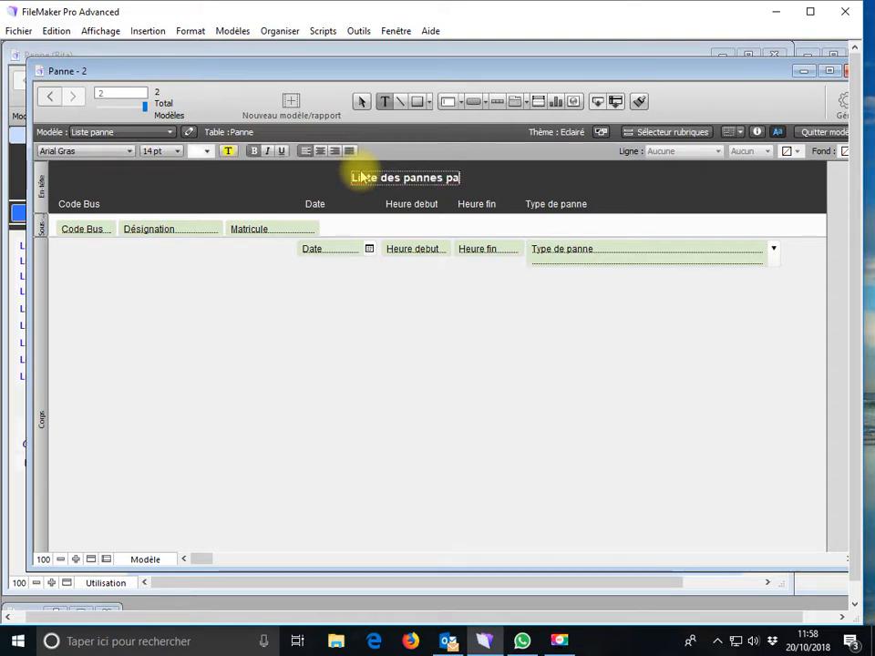
type("r Bus")
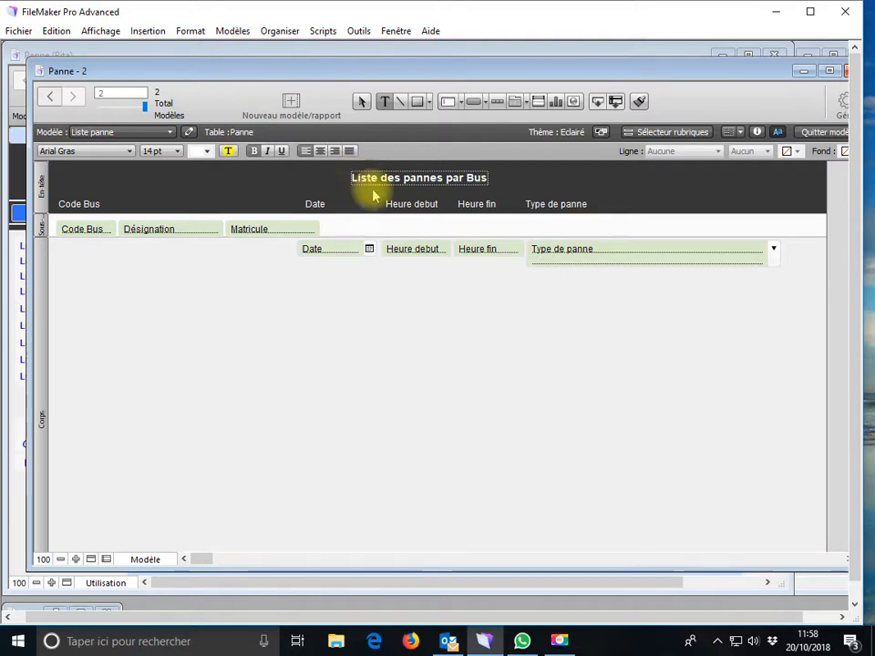
Set the header title to 24 pt and move it up and toward the middle, clear of the column labels
left_click_drag(354, 178, 491, 179)
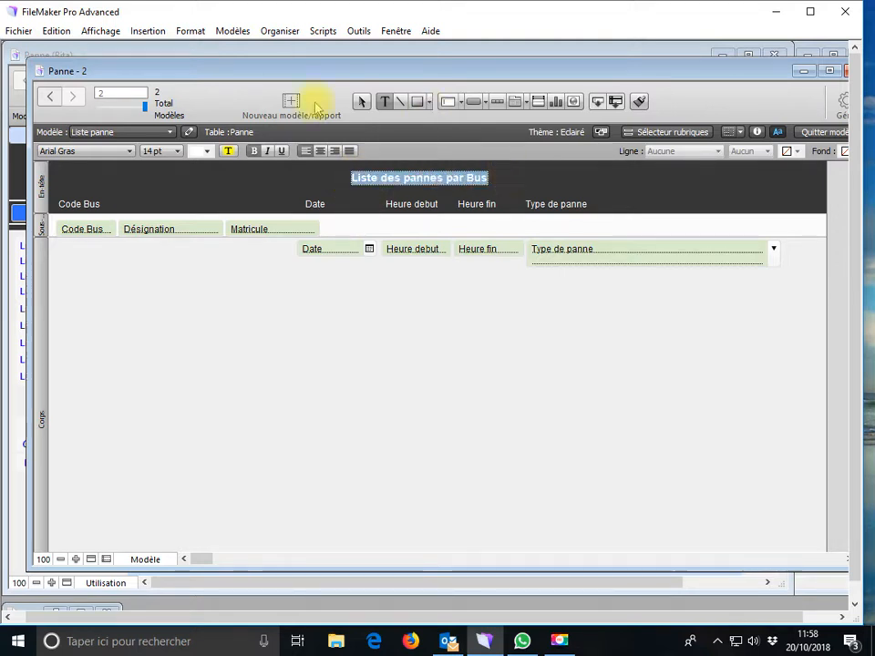
left_click(221, 34)
mouse_move(206, 38)
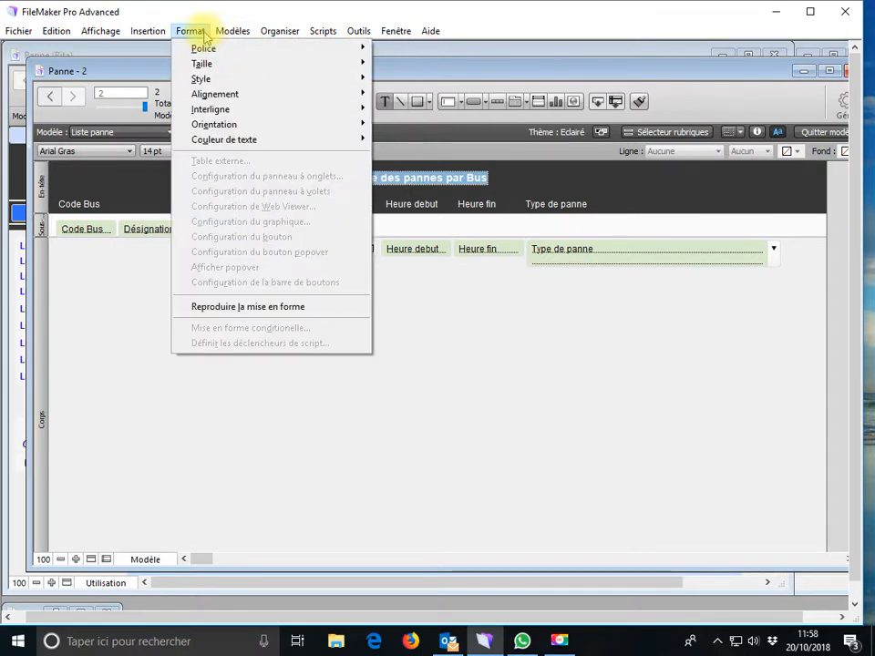
mouse_move(198, 63)
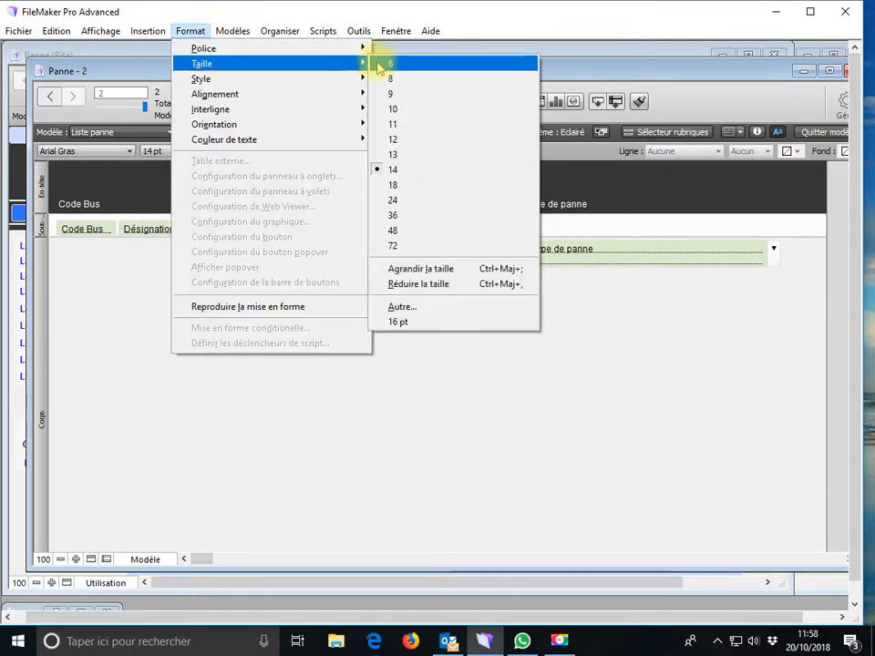
left_click(395, 200)
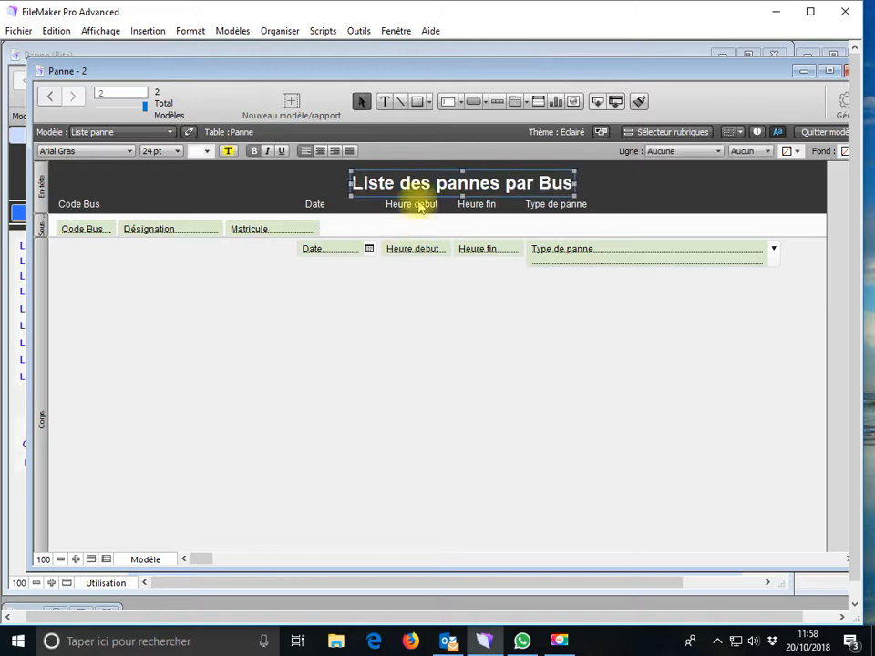
left_click_drag(410, 185, 322, 176)
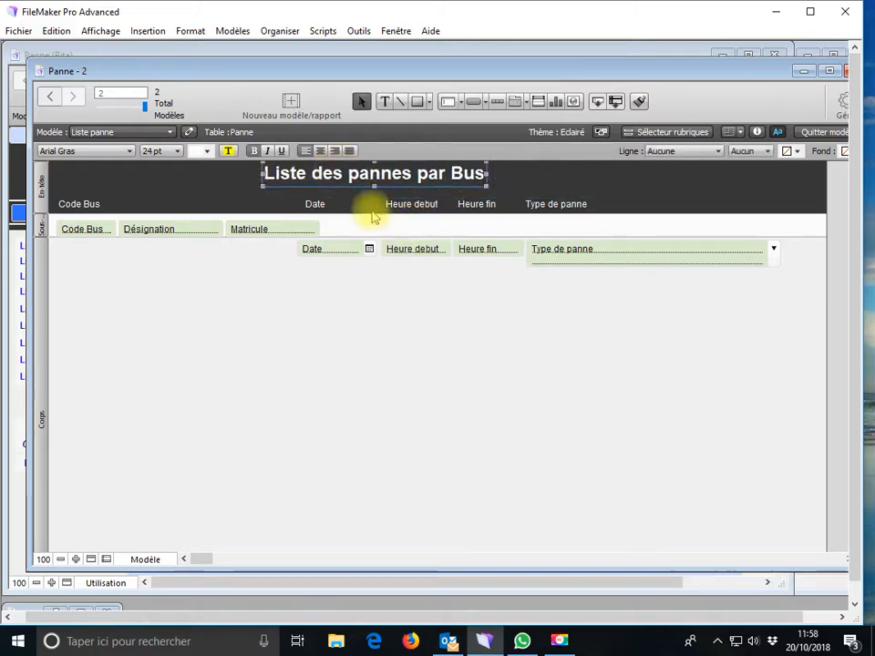
Shorten the body part so it ends just below the row of fields
left_click(290, 407)
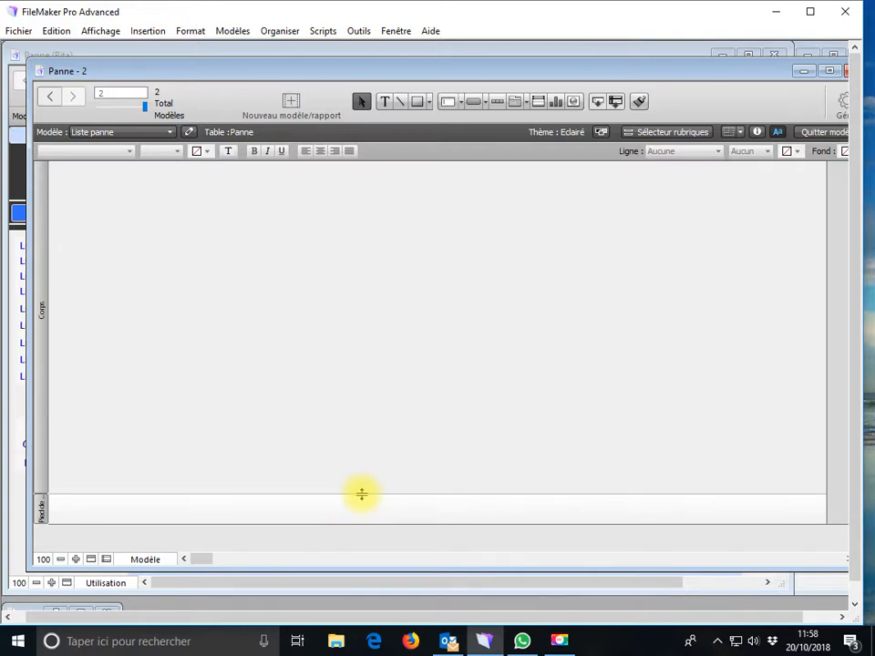
left_click_drag(361, 494, 364, 166)
left_click_drag(379, 259, 377, 248)
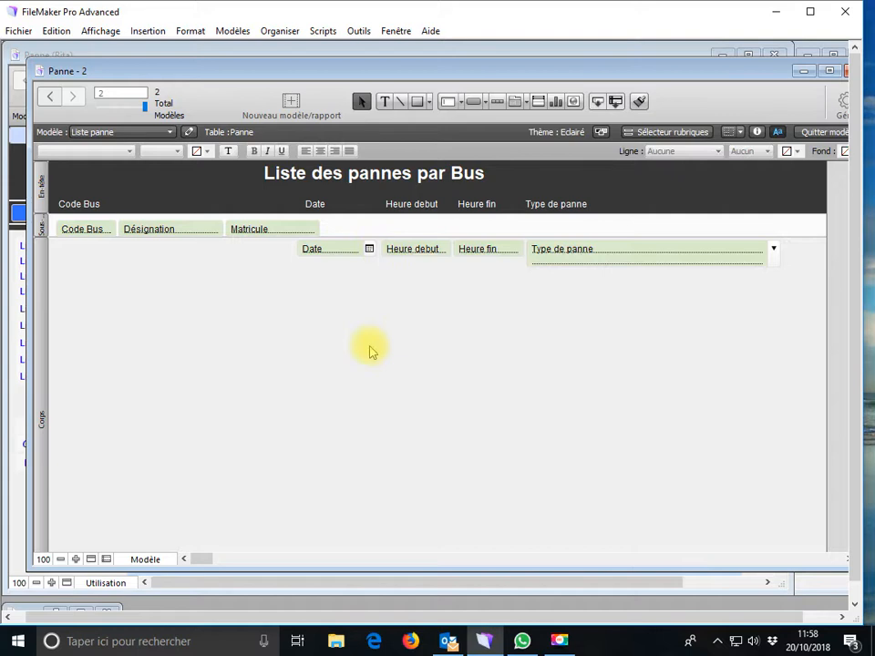
scroll(372, 529, "down", 2)
left_click_drag(372, 493, 407, 204)
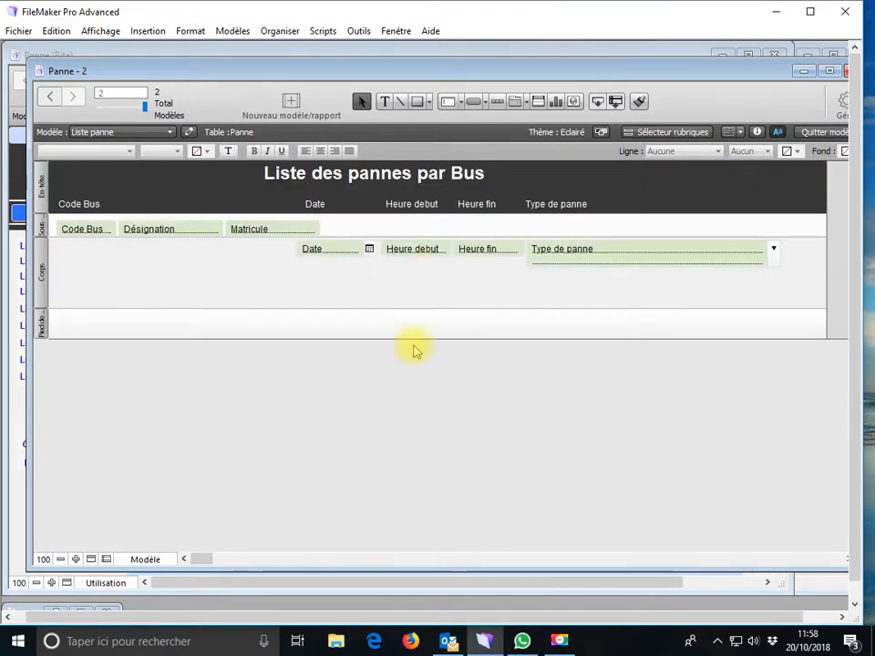
left_click_drag(413, 310, 418, 268)
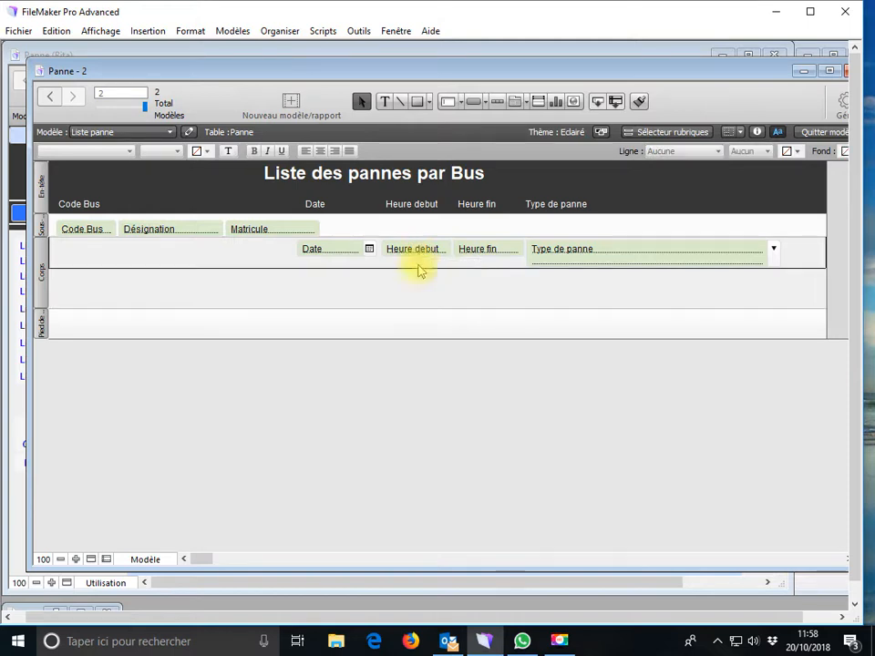
left_click(141, 560)
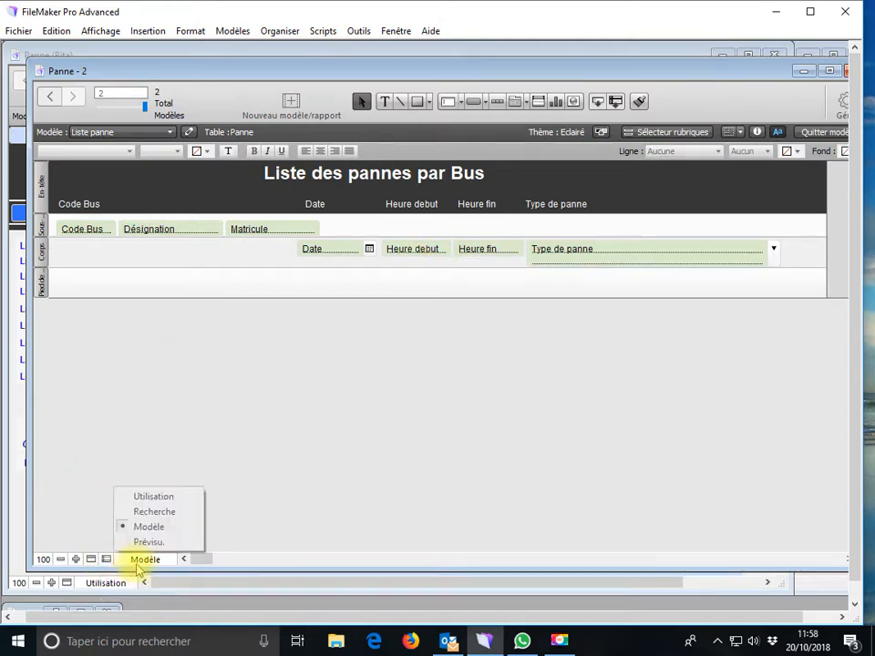
left_click(170, 498)
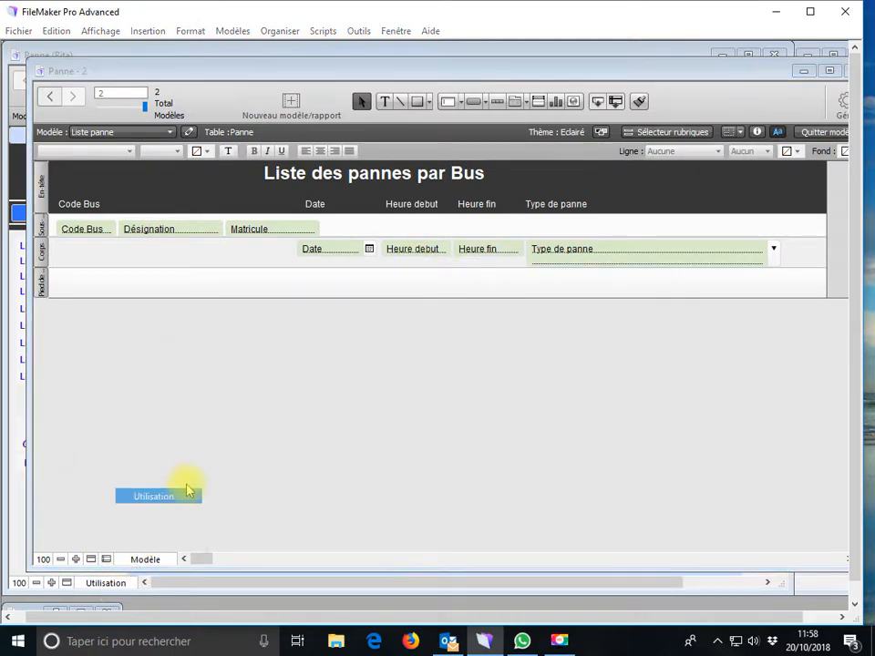
left_click(588, 349)
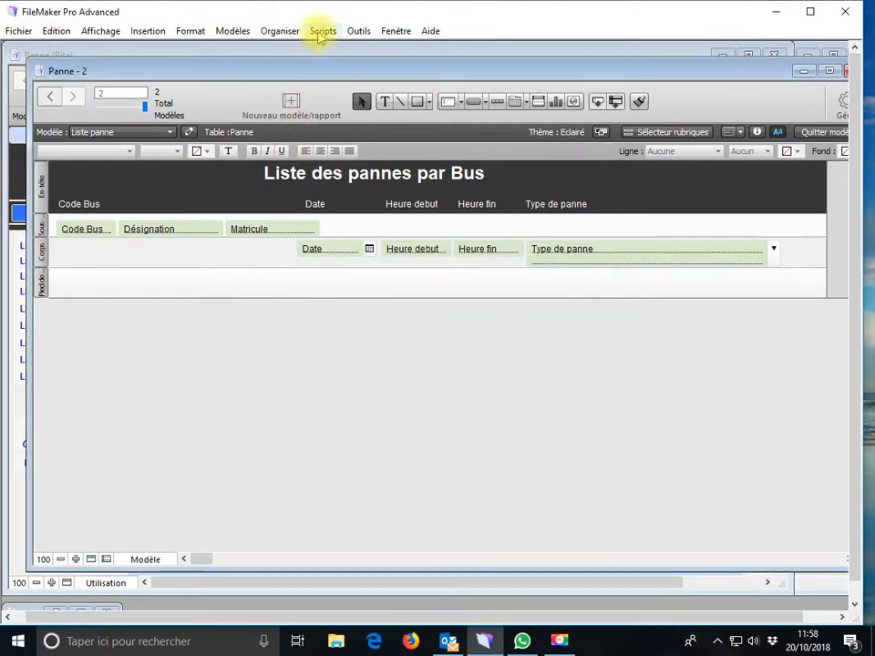
Create a script named "Trier par Bus" and add the Trier enregistrements action to it
left_click(321, 33)
left_click(332, 47)
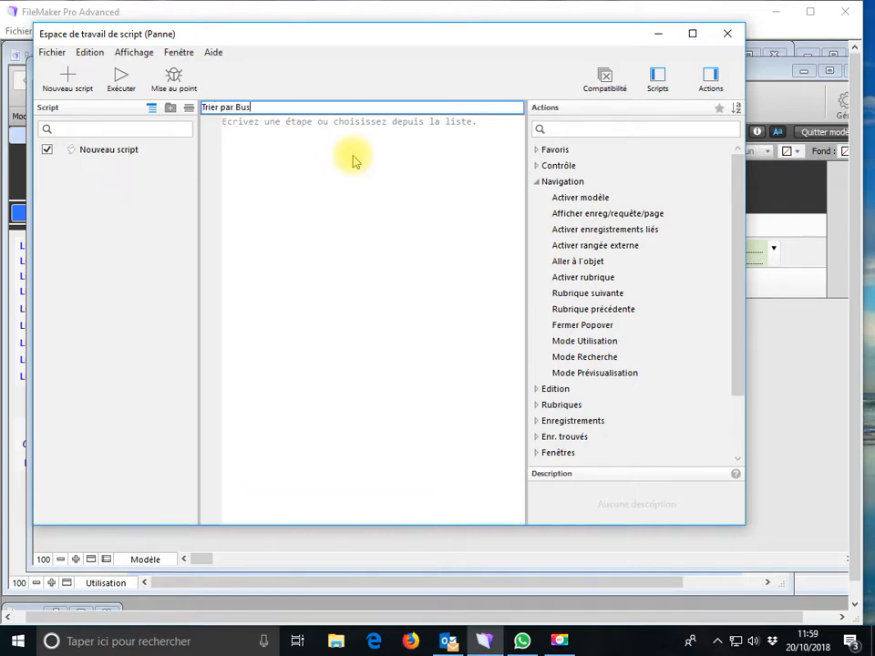
left_click(568, 129)
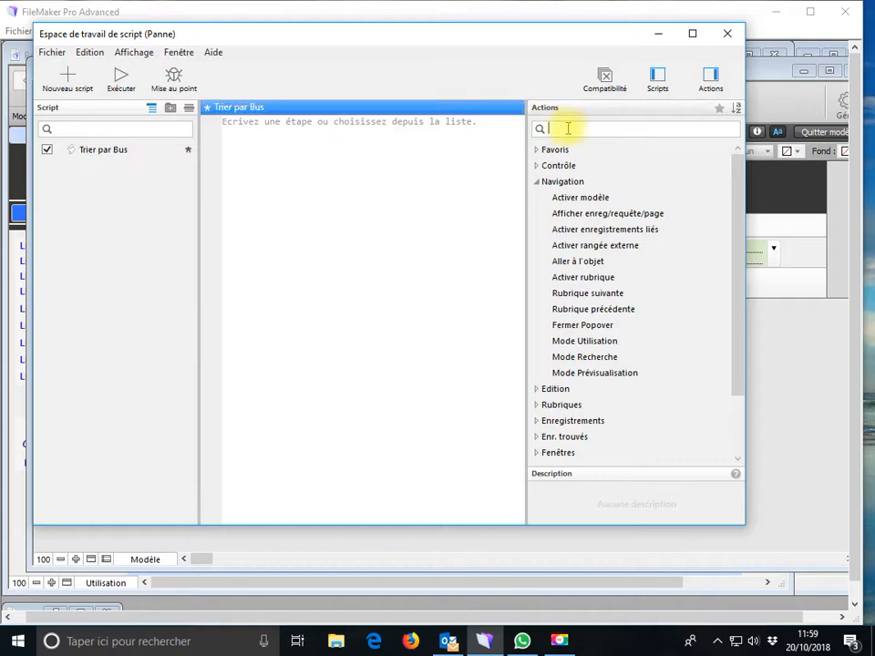
type("tr")
left_click(575, 197)
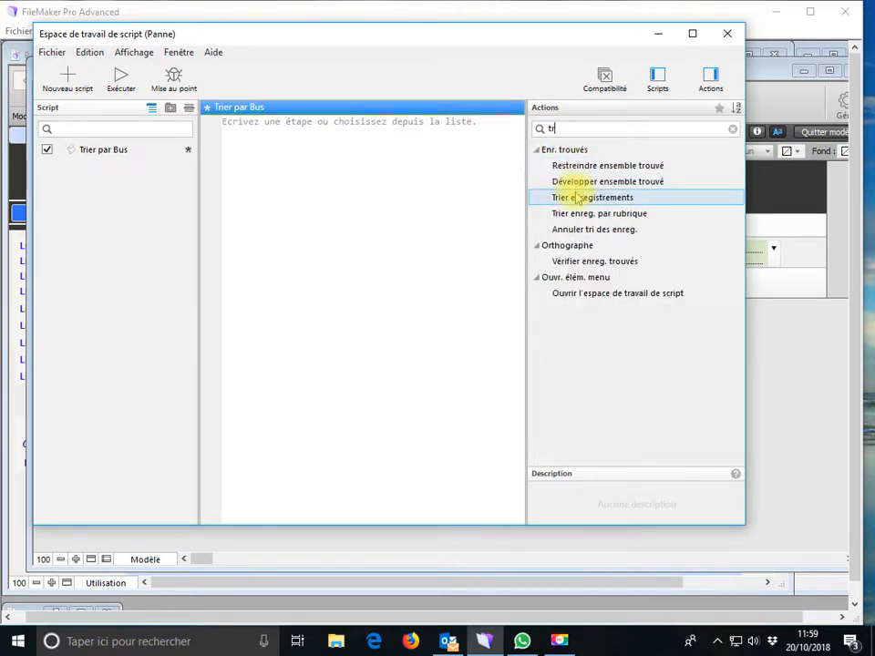
double_click(574, 197)
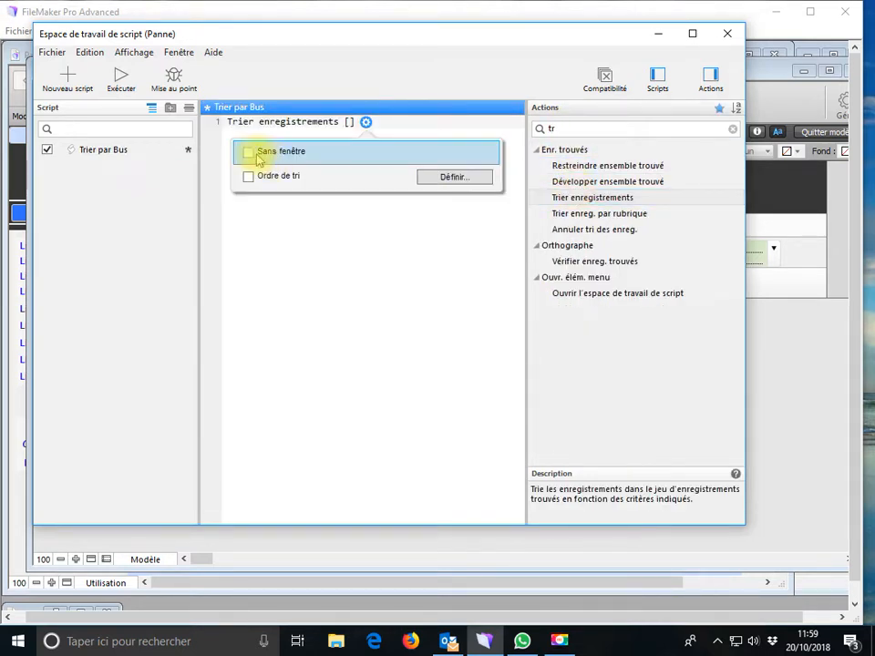
Set the sort action to Sans fenêtre with a sort order of Code Bus ascending and Date descending
left_click(259, 159)
left_click(428, 179)
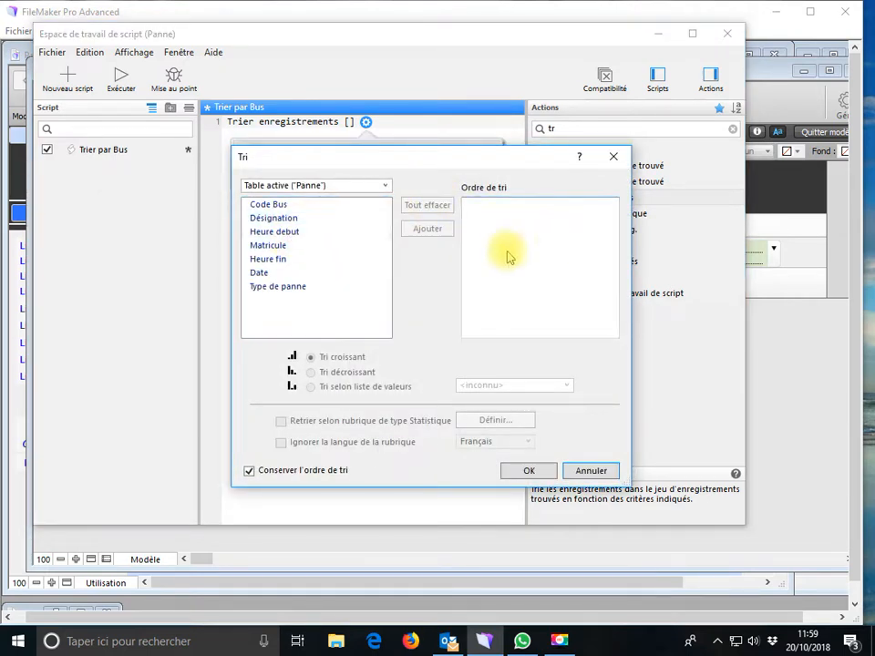
double_click(275, 209)
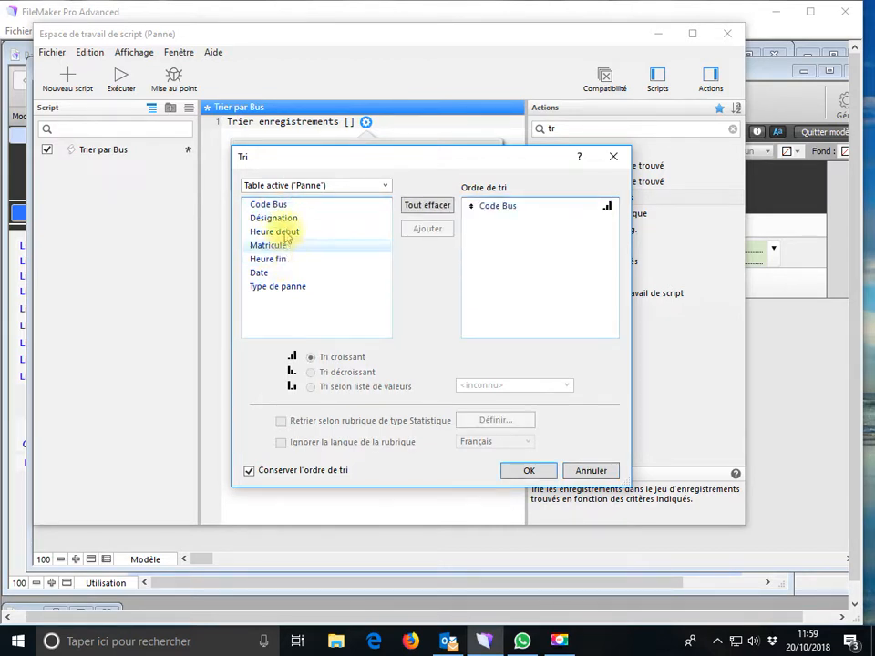
double_click(260, 273)
left_click(481, 223)
left_click(340, 373)
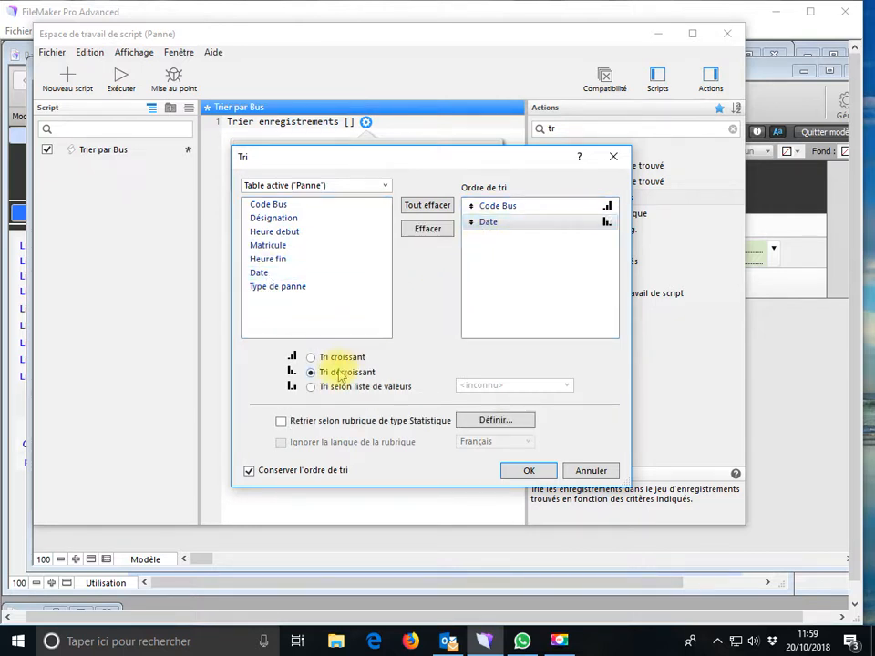
left_click(529, 472)
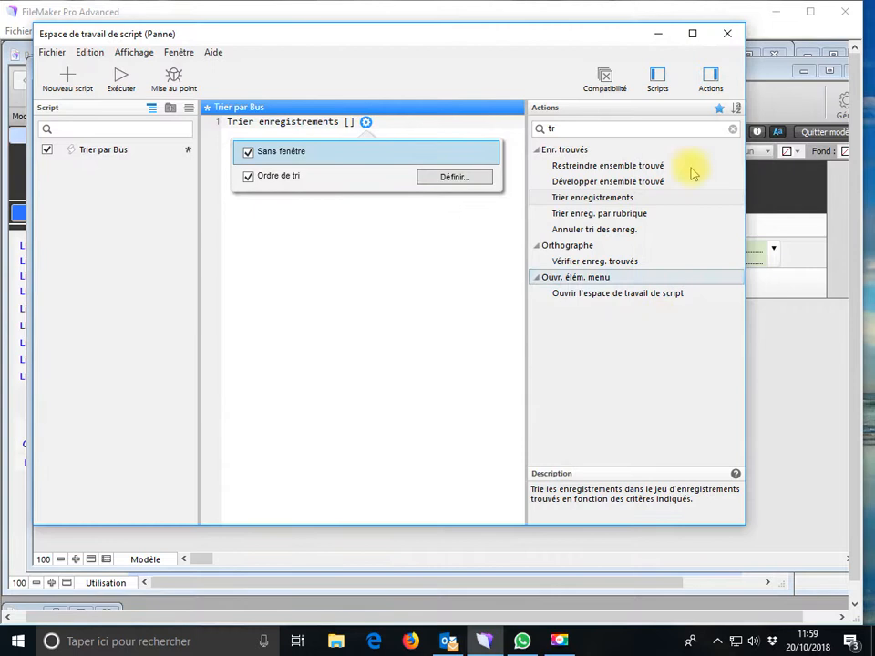
Save the sort script and draw a button labelled "Trier par Bus" in the header, to the right of the title
left_click(726, 36)
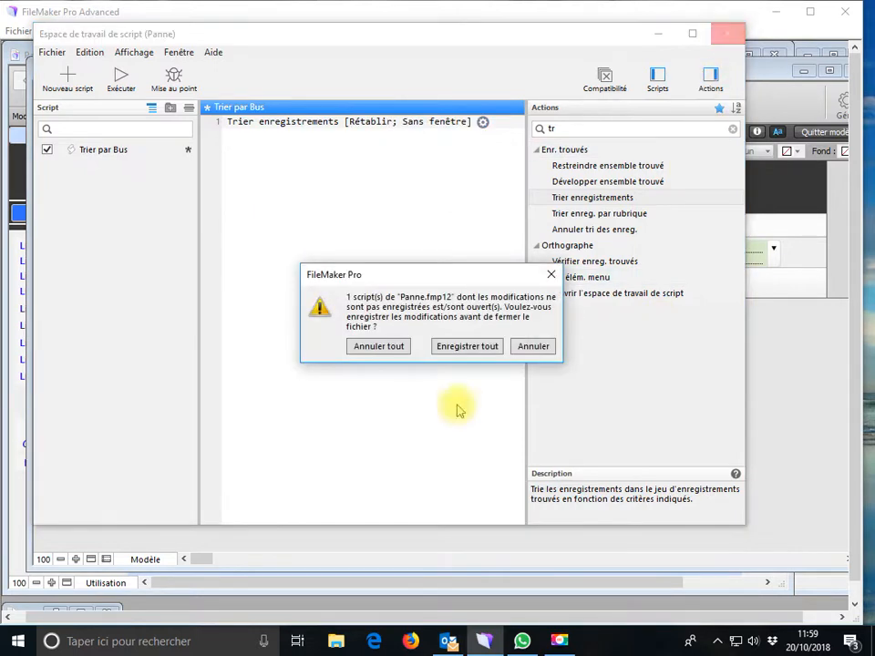
left_click(460, 349)
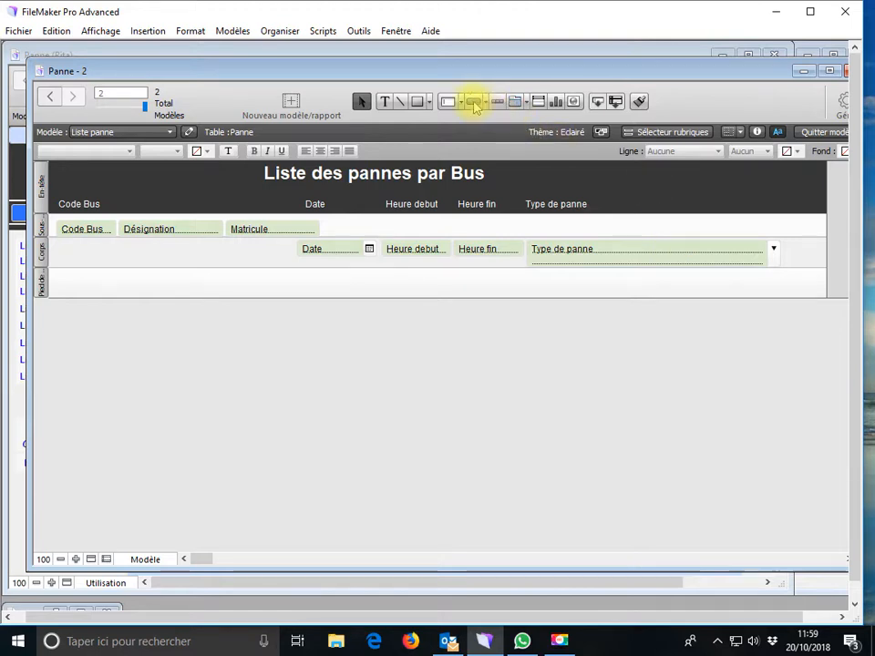
left_click_drag(650, 171, 717, 182)
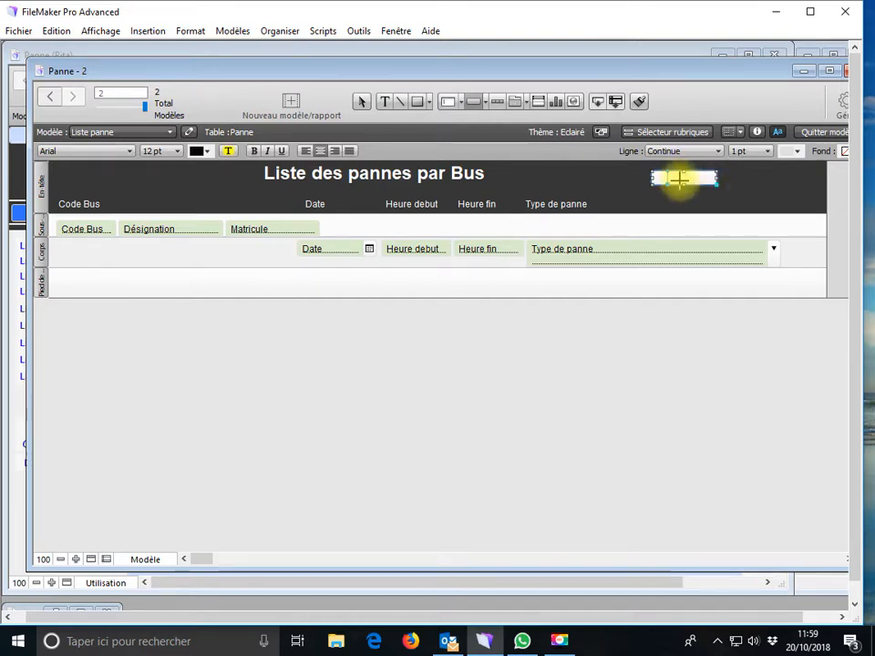
double_click(680, 179)
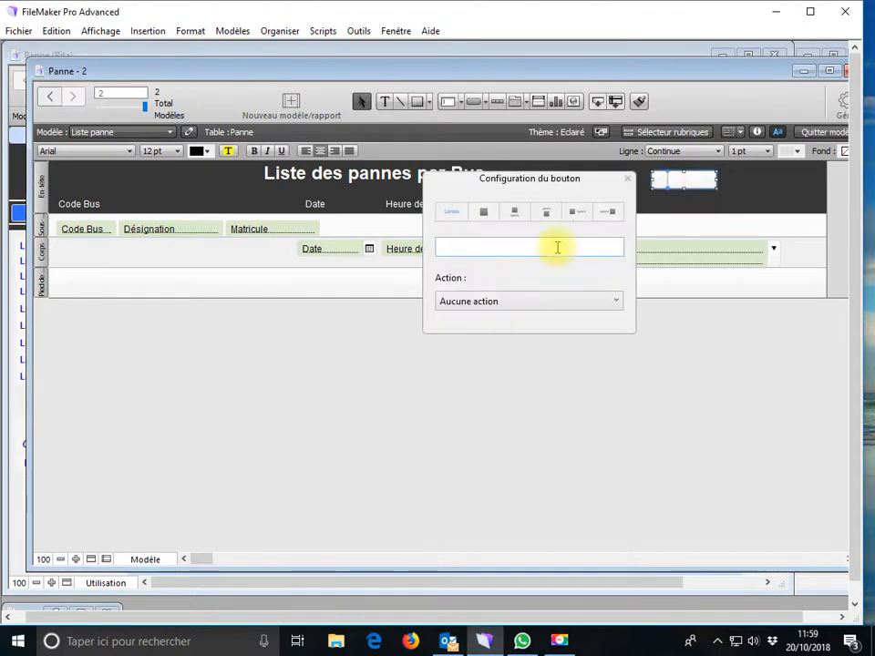
left_click(488, 258)
type("Trier par Bus")
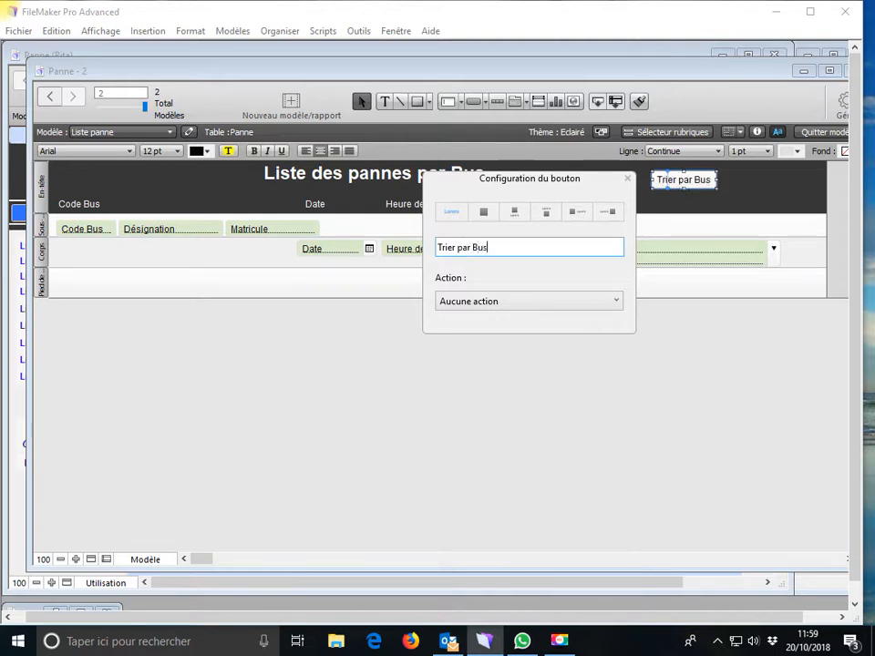
Set the Trier par Bus button's action to run the "Trier par Bus" script
left_click(499, 303)
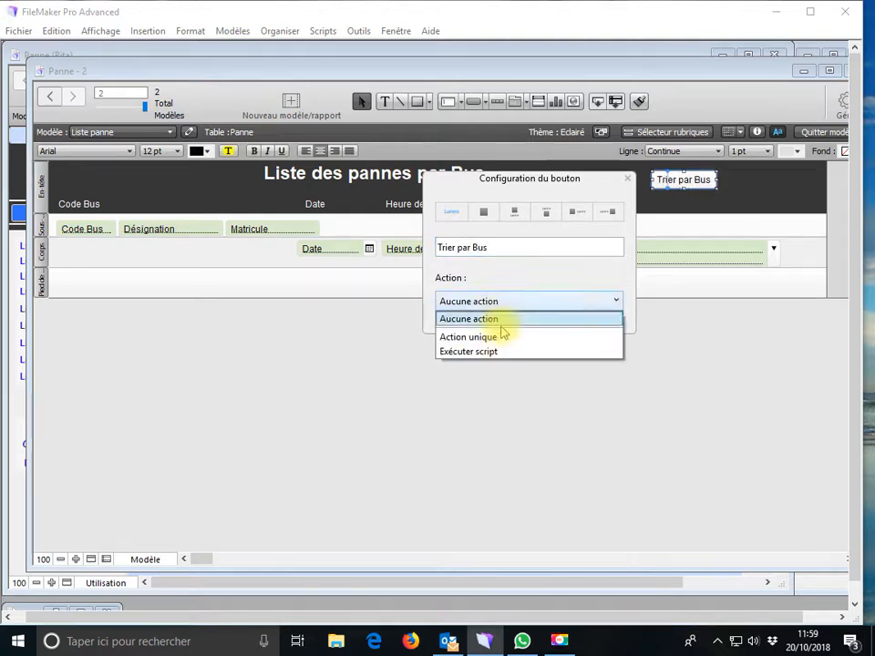
left_click(498, 353)
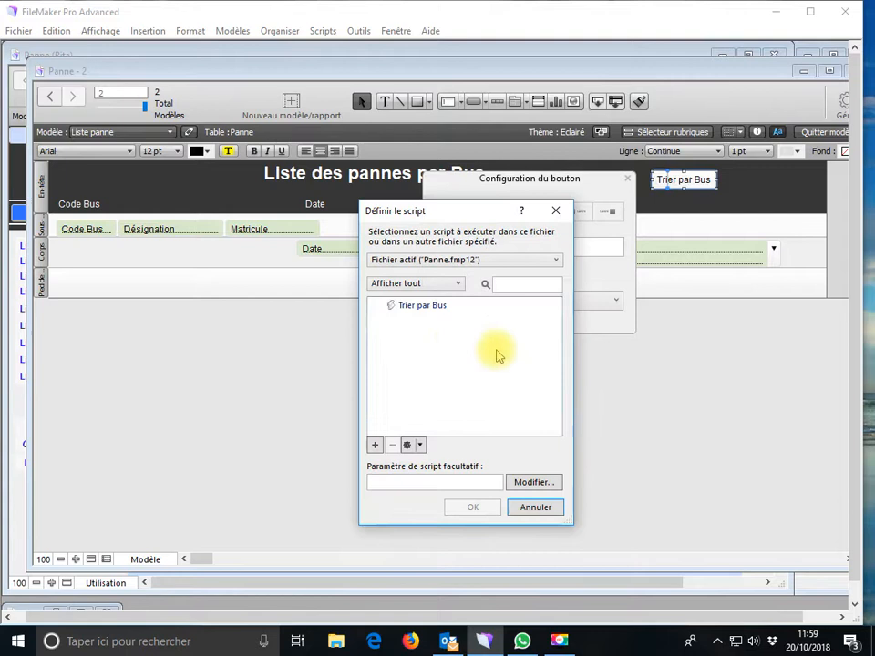
left_click(440, 310)
left_click(472, 508)
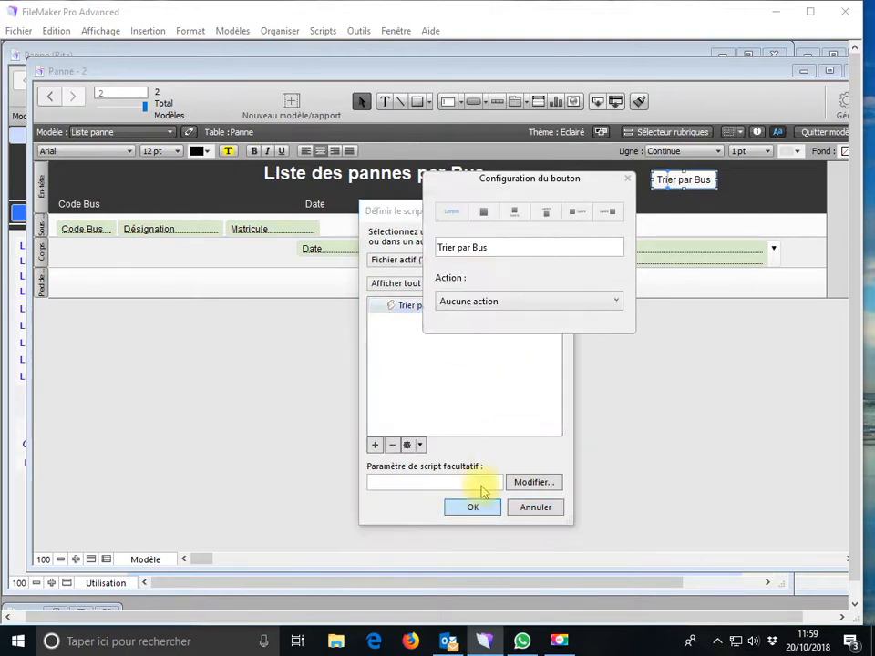
Save the layout and, in Utilisation mode, show the records as a list sorted with the Trier par Bus button
left_click(143, 559)
left_click(153, 496)
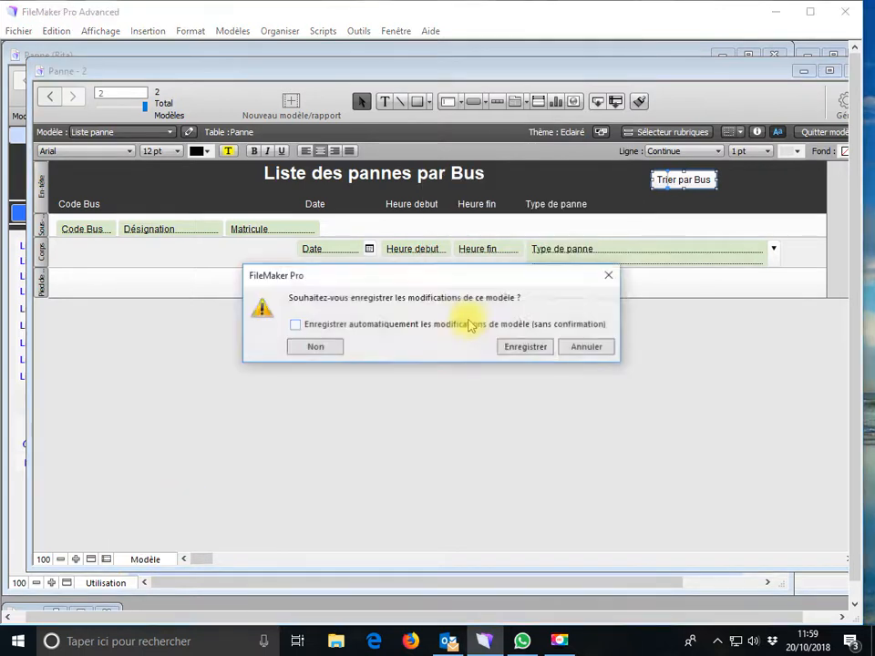
left_click(511, 351)
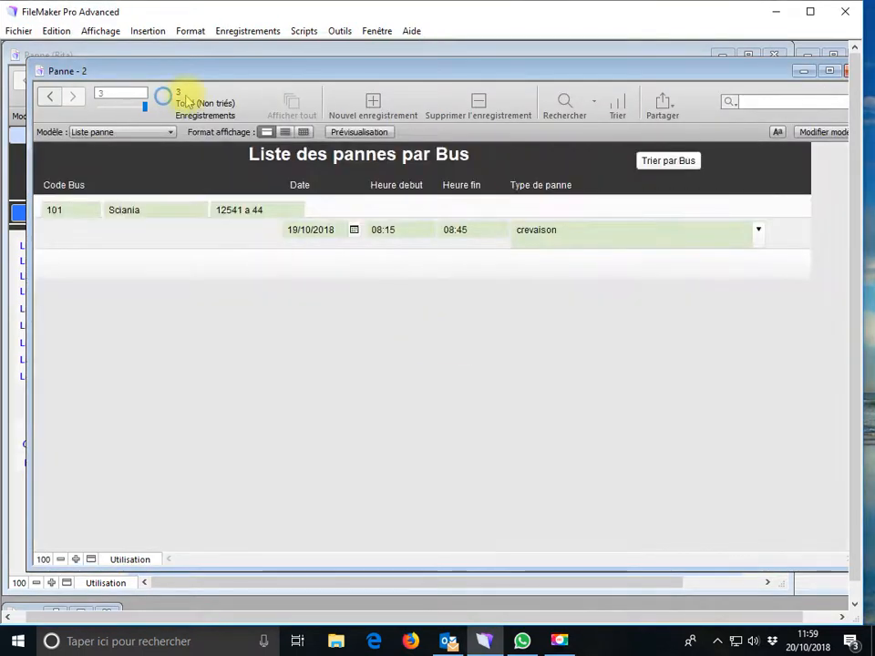
left_click(286, 133)
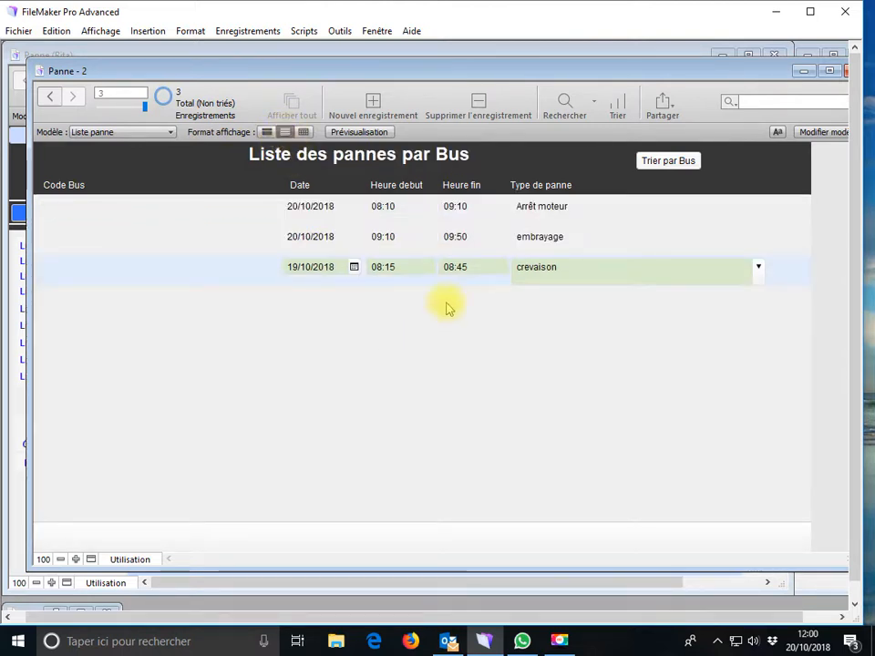
left_click(666, 164)
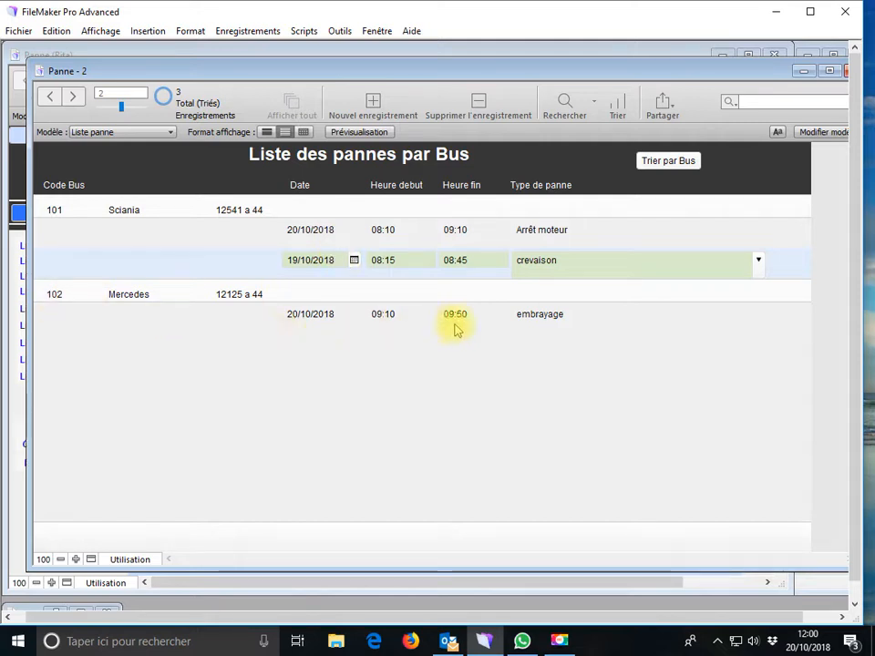
Return to Modèle mode and highlight the text of the Code Bus, Désignation and Matricule fields in yellow
left_click(123, 561)
left_click(128, 523)
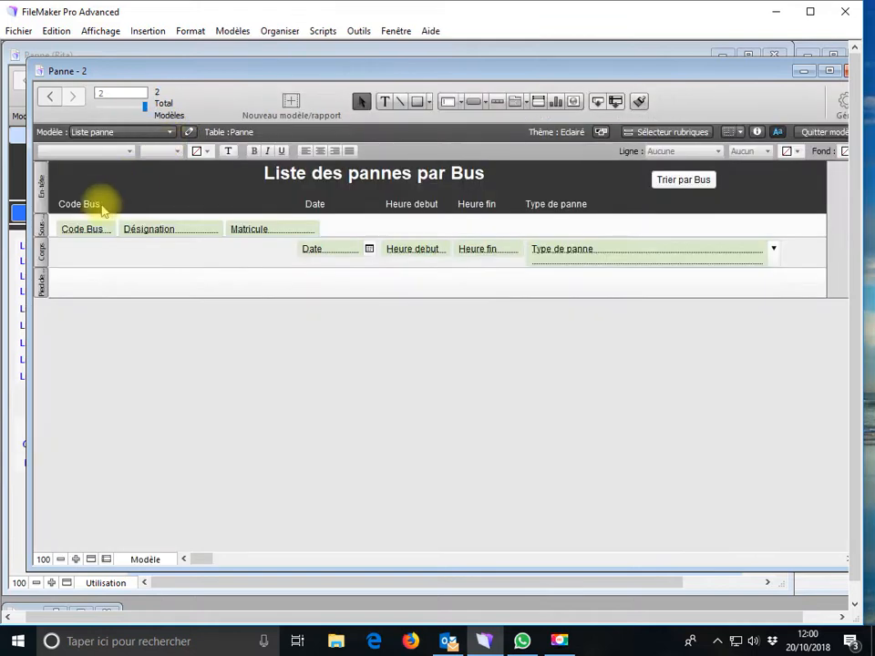
left_click(106, 232)
left_click(141, 231, "shift")
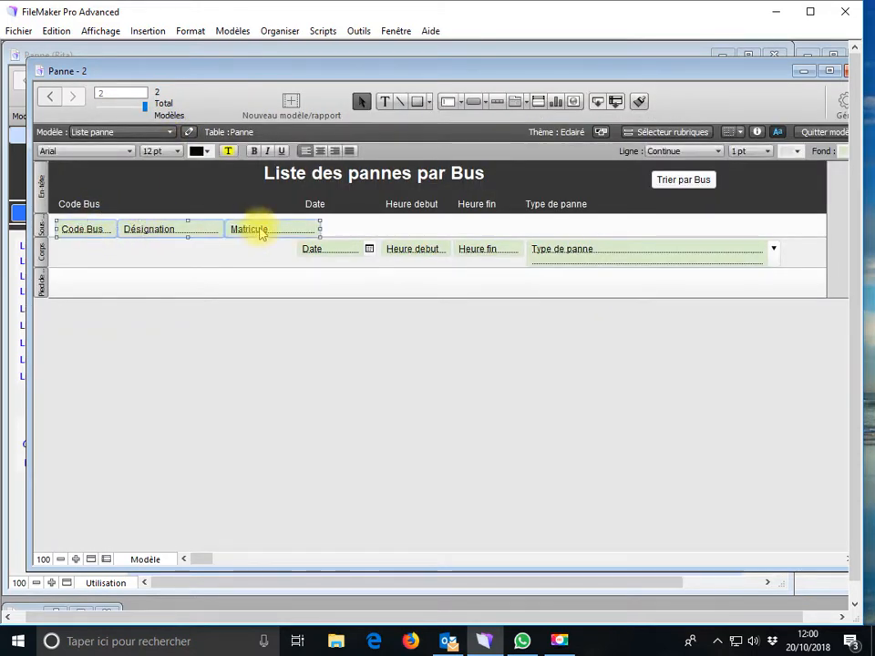
left_click(229, 152)
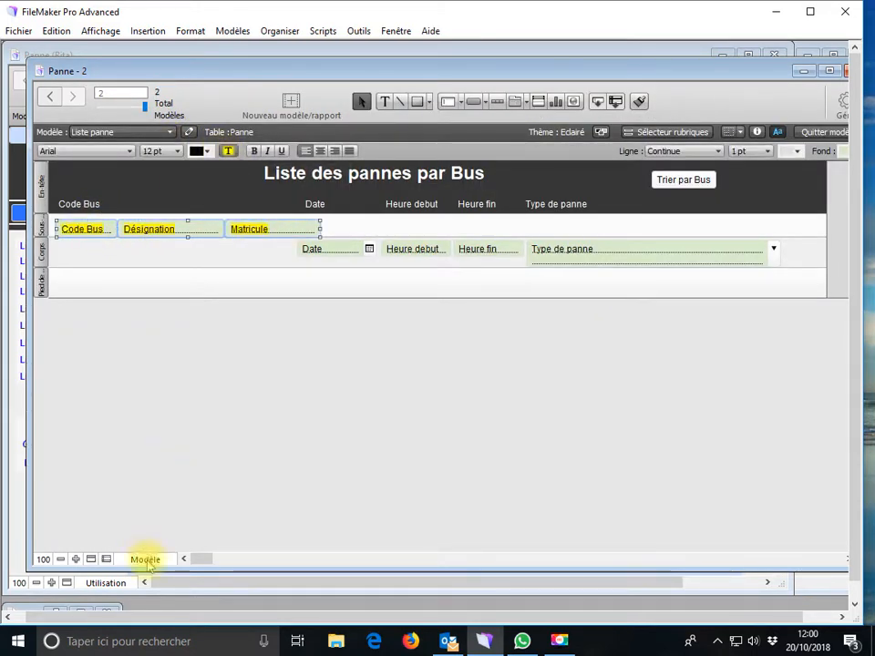
Save the layout changes and display the grouped list in Utilisation mode
left_click(146, 560)
left_click(184, 493)
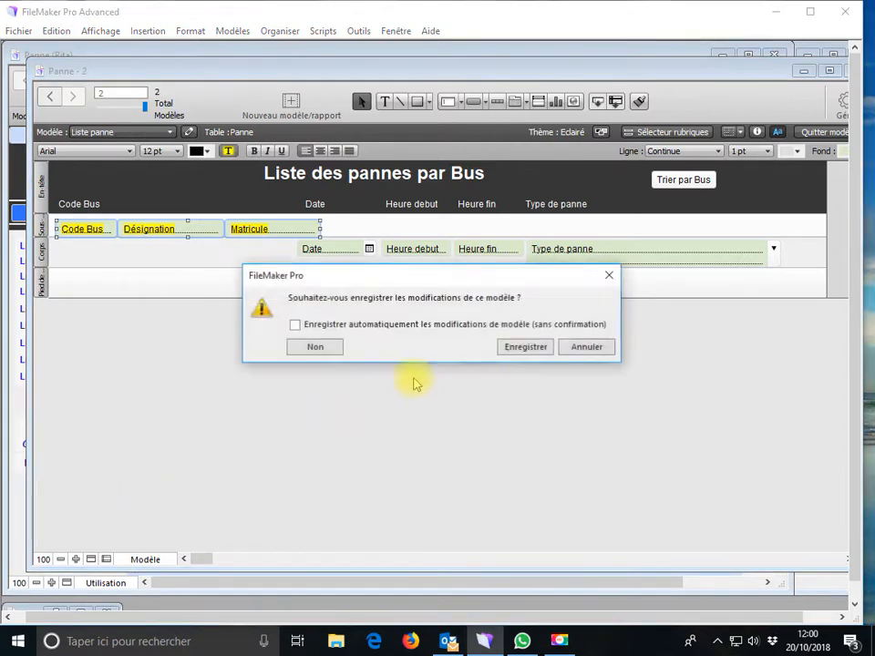
left_click(512, 350)
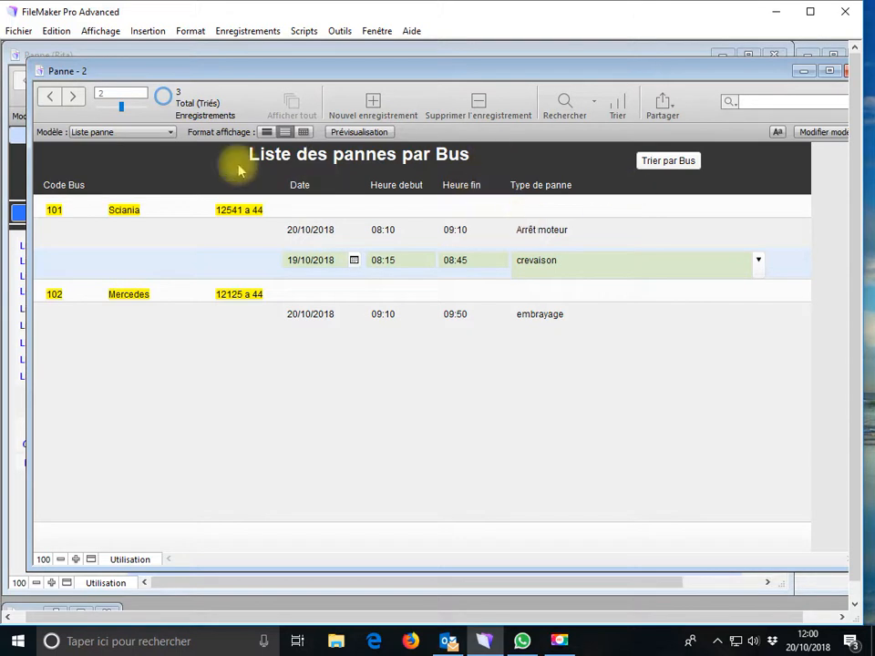
In Modèle mode, draw a button labelled "Retour" in the header, directly under the Trier par Bus button
left_click(122, 560)
left_click(121, 525)
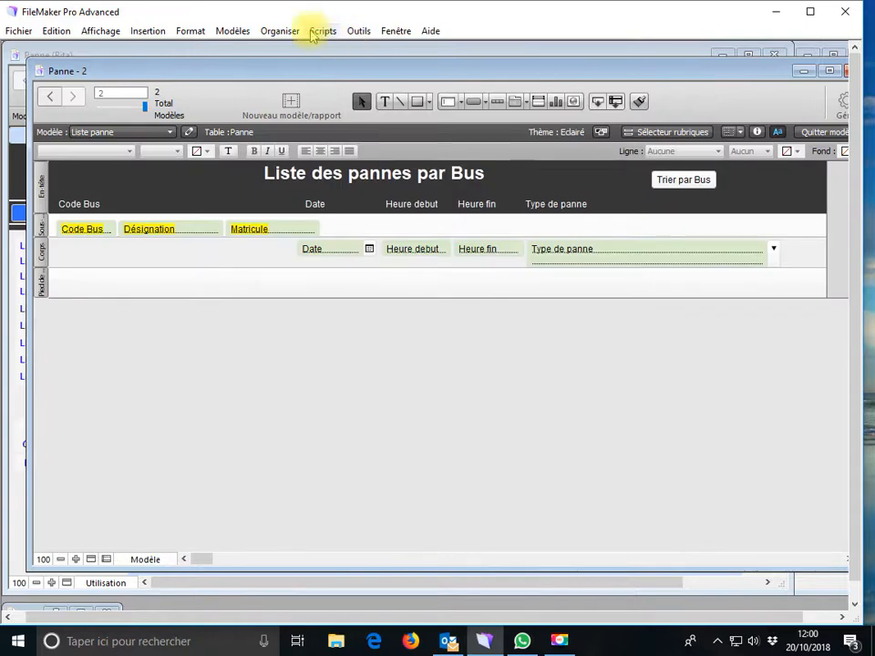
left_click(471, 103)
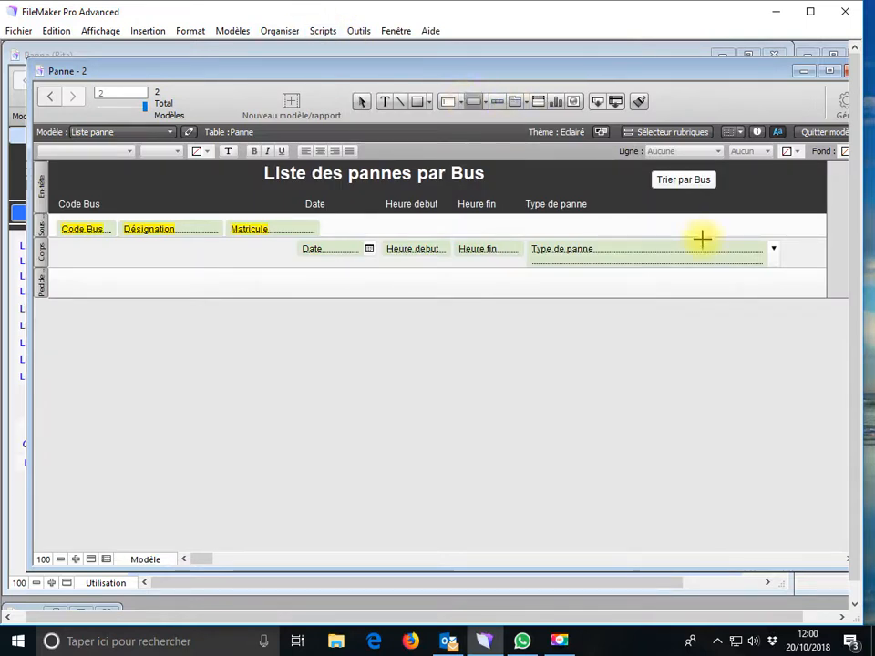
left_click_drag(653, 194, 711, 206)
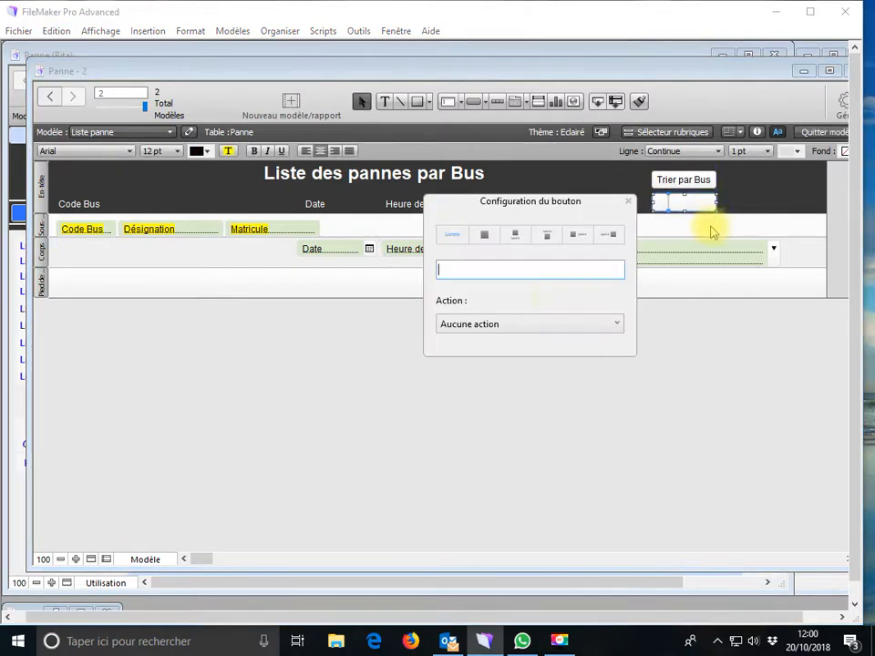
Give the Retour button the single action Activer modèle with the "Panne" layout as its target
left_click(500, 324)
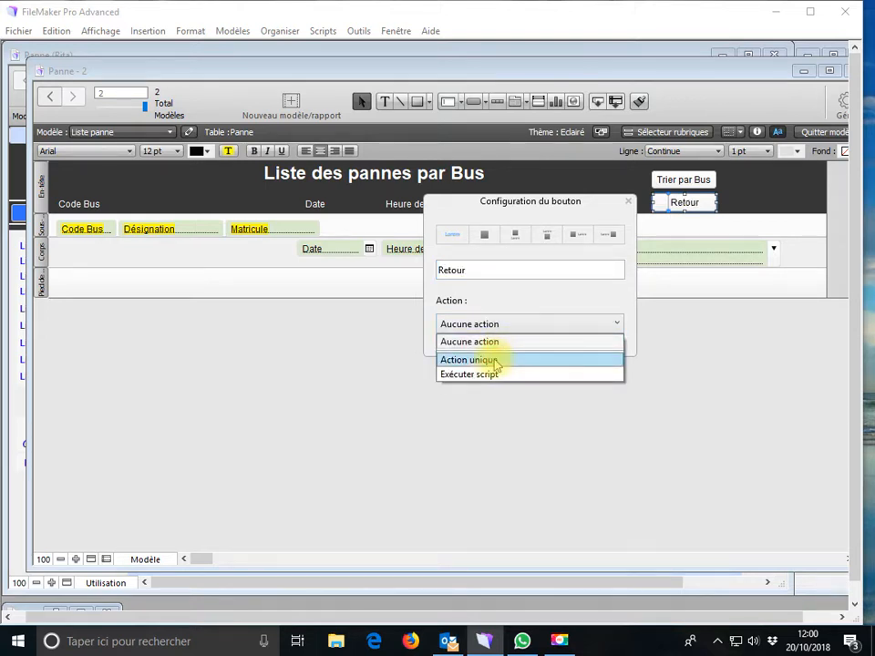
left_click(493, 359)
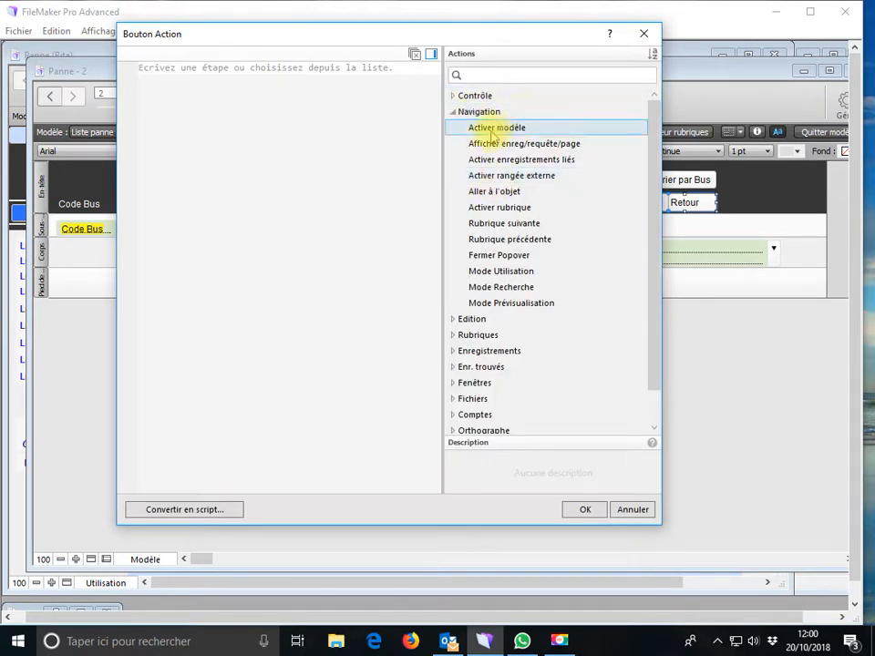
left_click(494, 132)
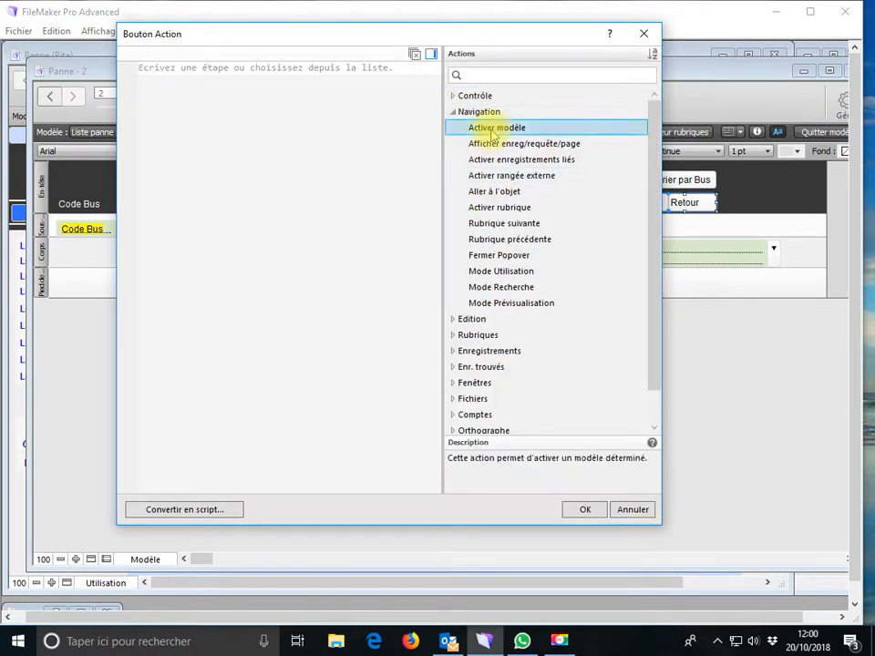
double_click(494, 132)
left_click(267, 70)
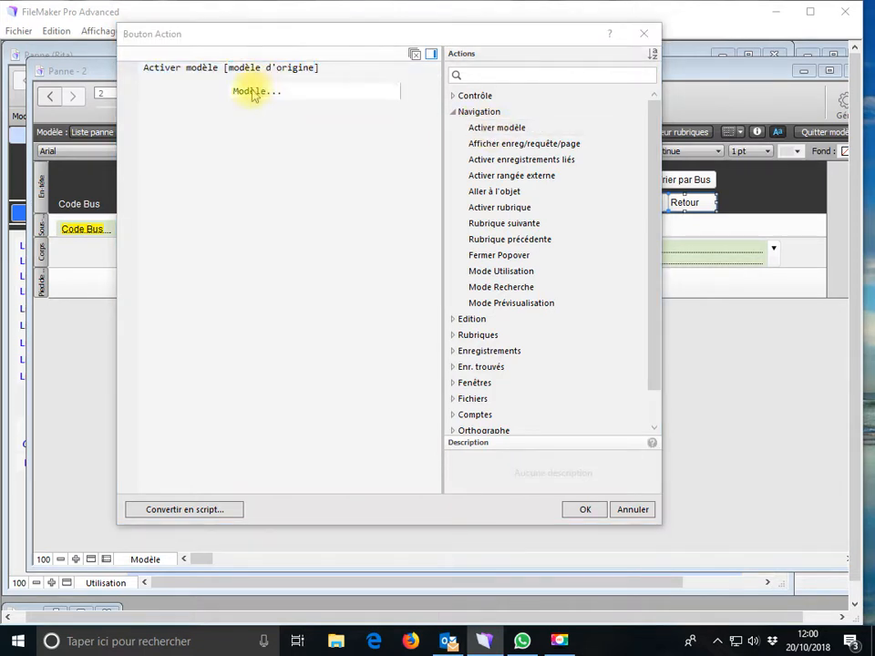
left_click(244, 72)
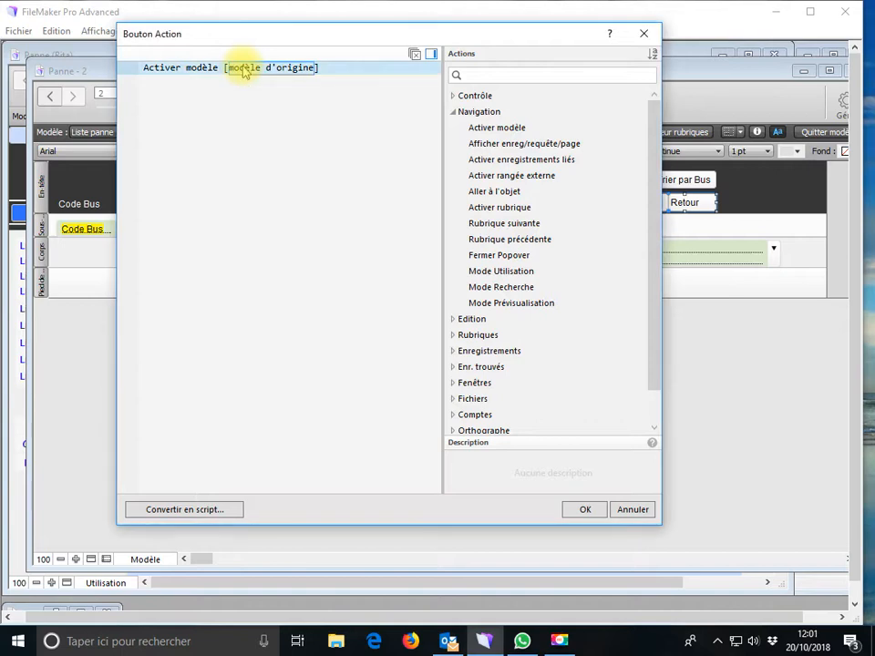
left_click(254, 92)
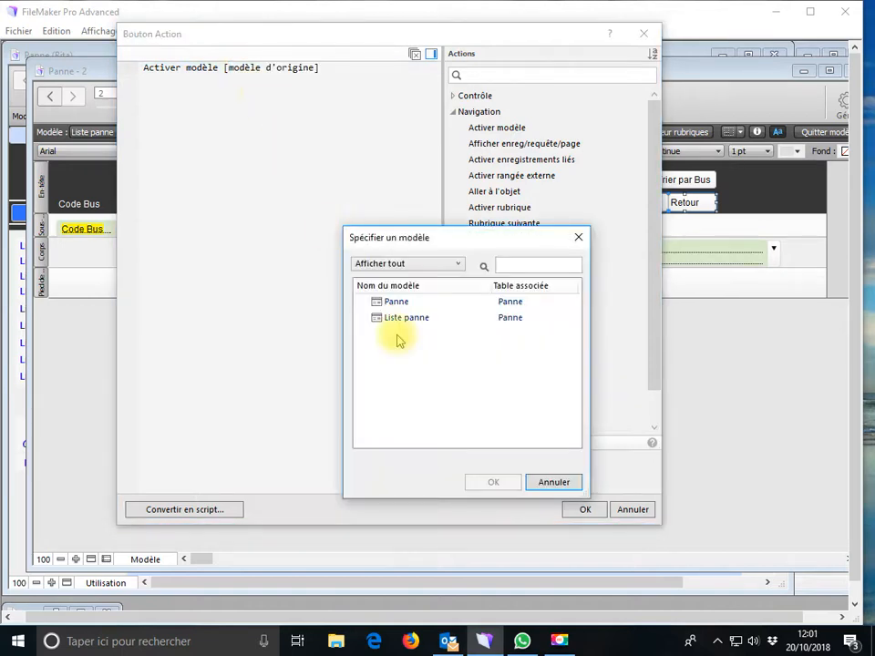
left_click(390, 302)
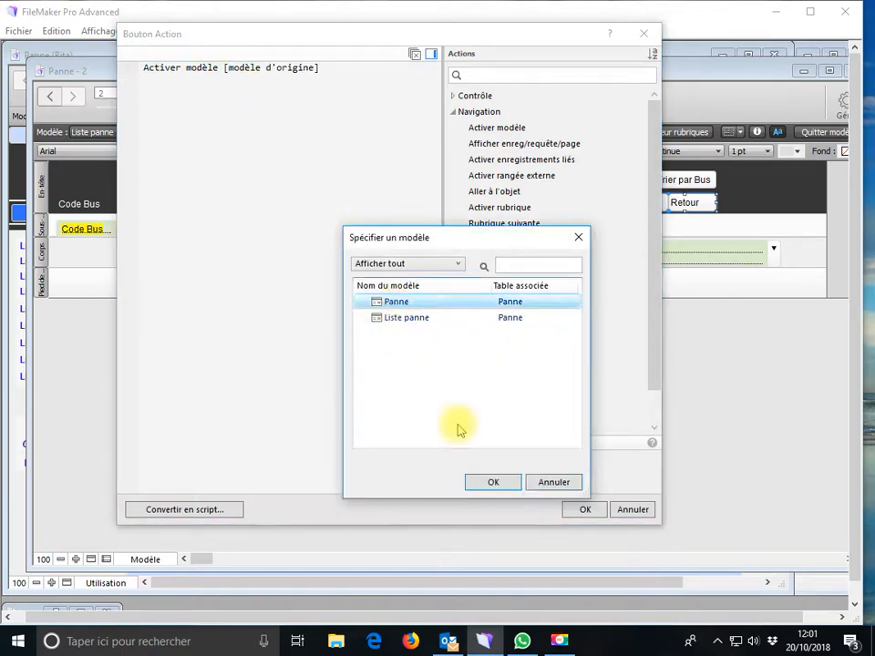
left_click(494, 482)
left_click(580, 509)
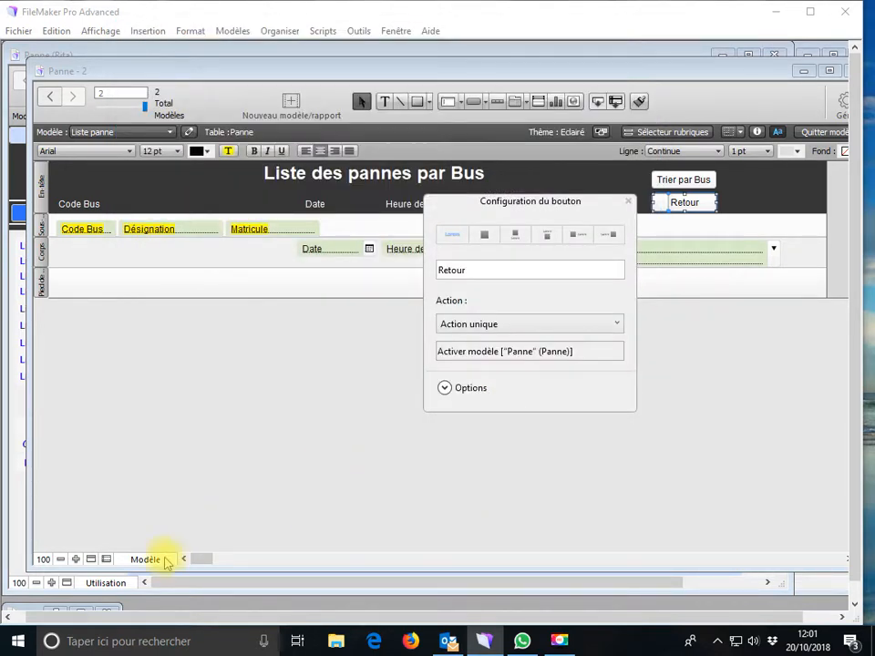
left_click(259, 431)
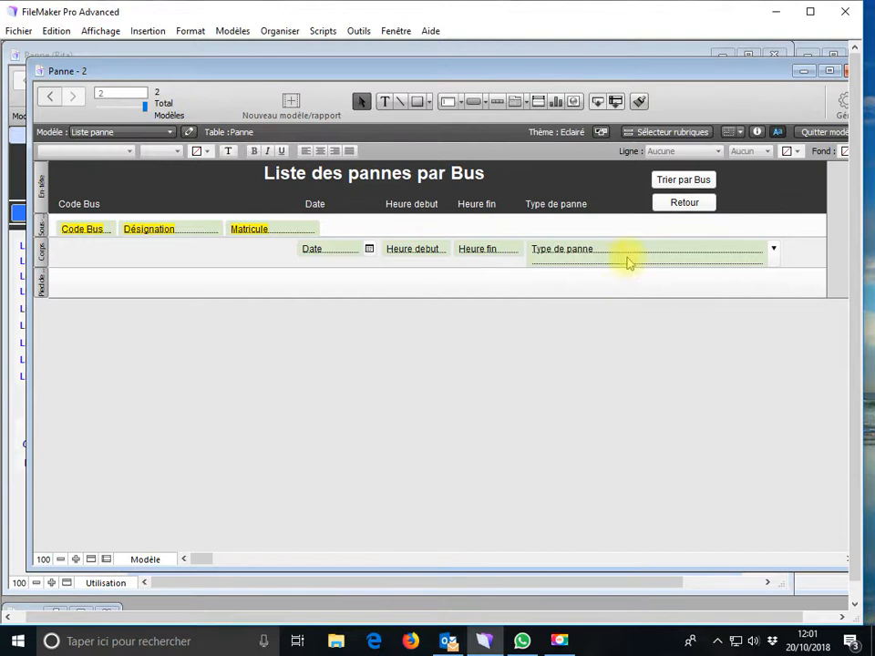
Copy the Retour button from the list layout's header
left_click(664, 212)
right_click(663, 211)
left_click(690, 233)
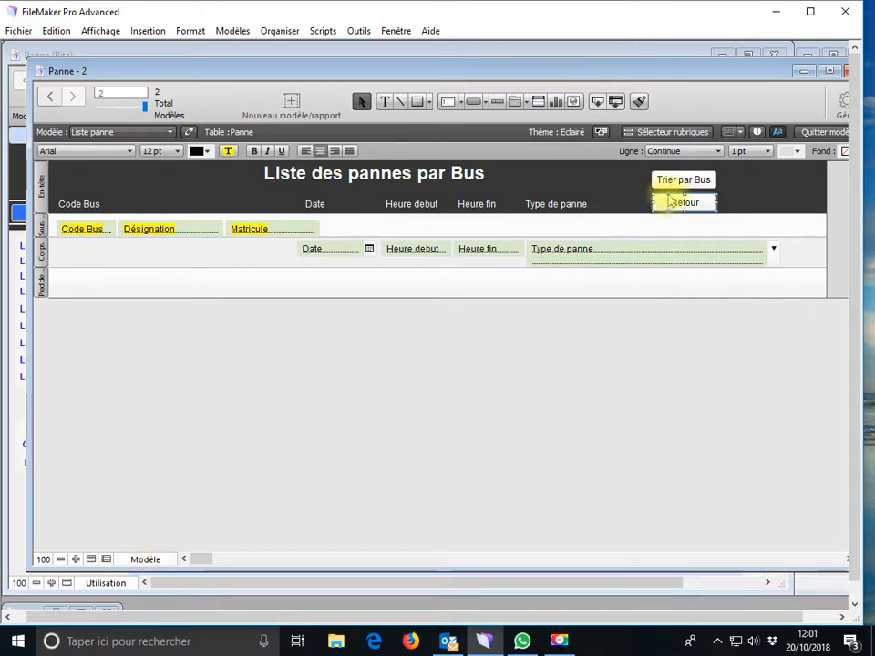
Save the layout and use the Retour button in Utilisation mode to go to the Panne layout
left_click(145, 559)
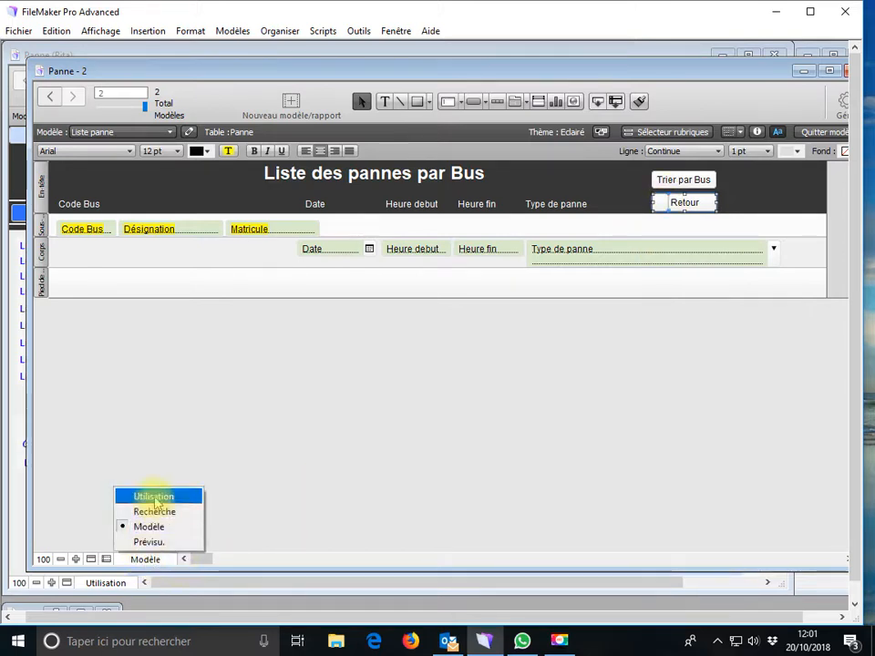
left_click(150, 495)
left_click(547, 348)
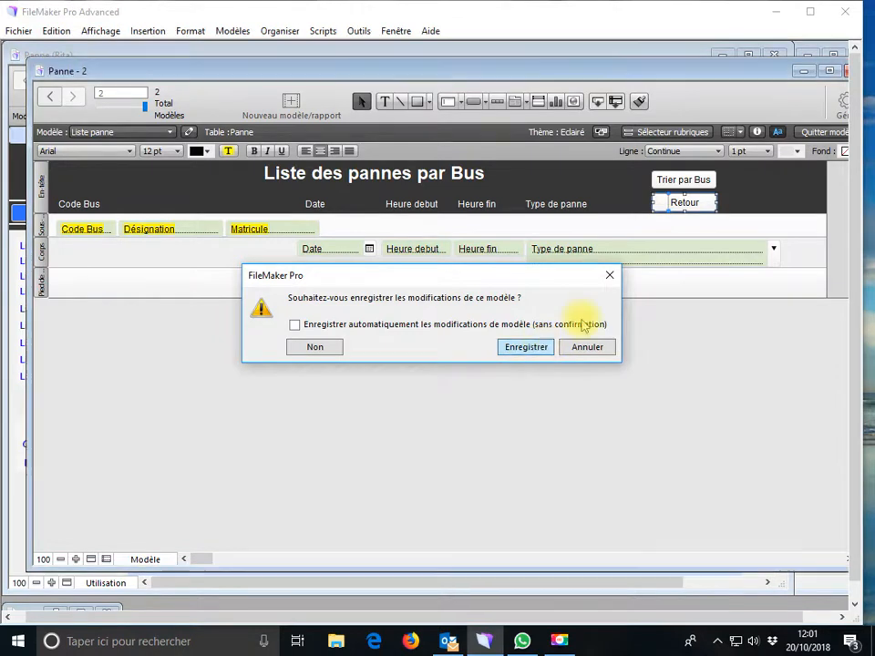
left_click(674, 188)
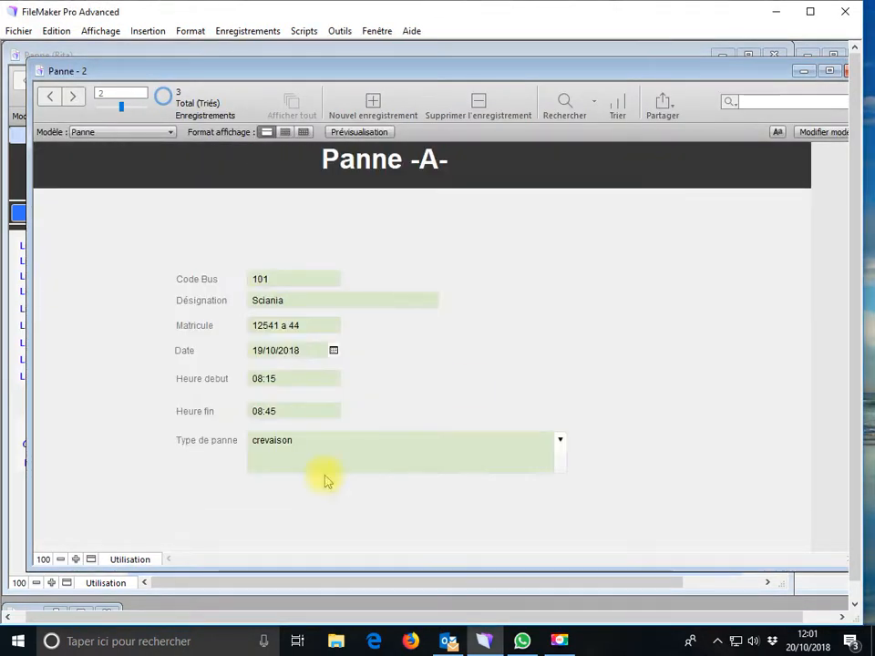
In Modèle mode, paste the copied Retour button into the Panne layout's header and relabel it "Listepar Bus"
left_click(147, 566)
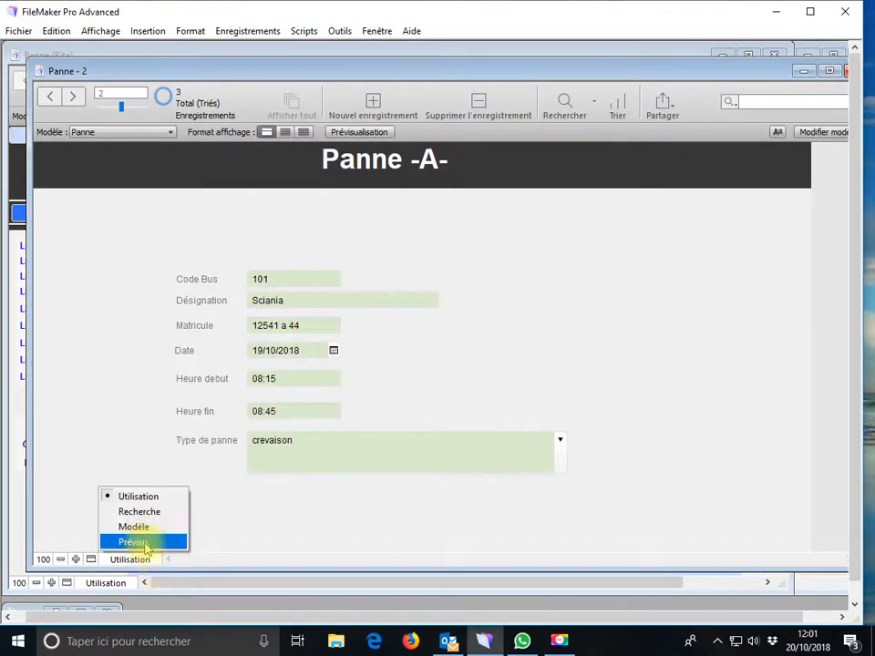
left_click(139, 527)
right_click(660, 192)
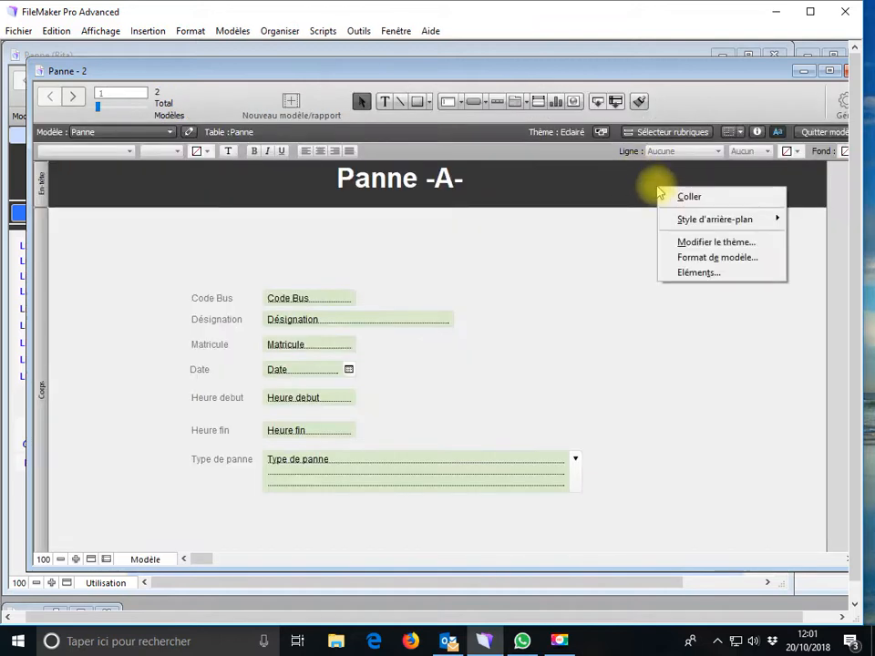
left_click(703, 195)
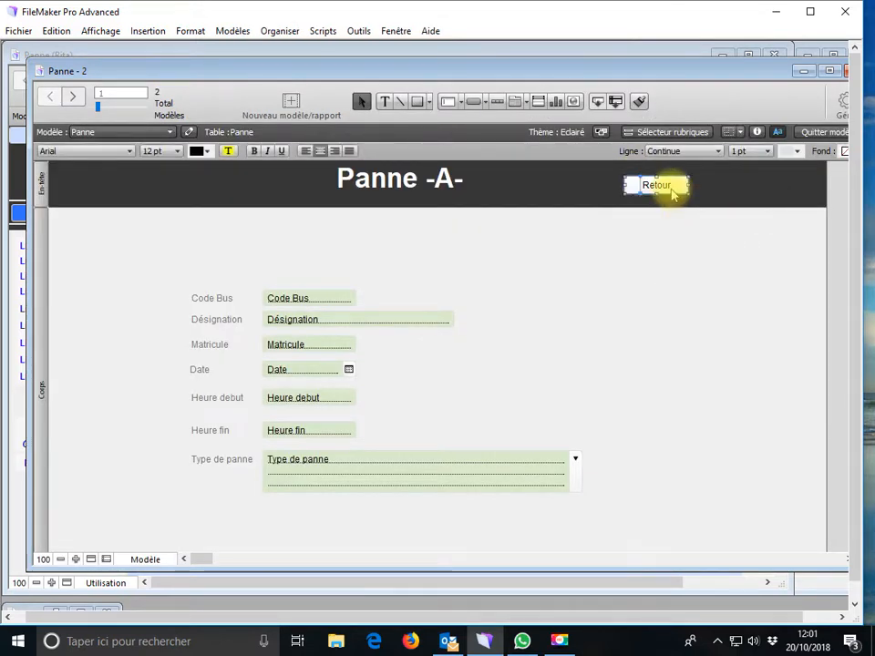
double_click(672, 188)
left_click_drag(492, 246, 364, 261)
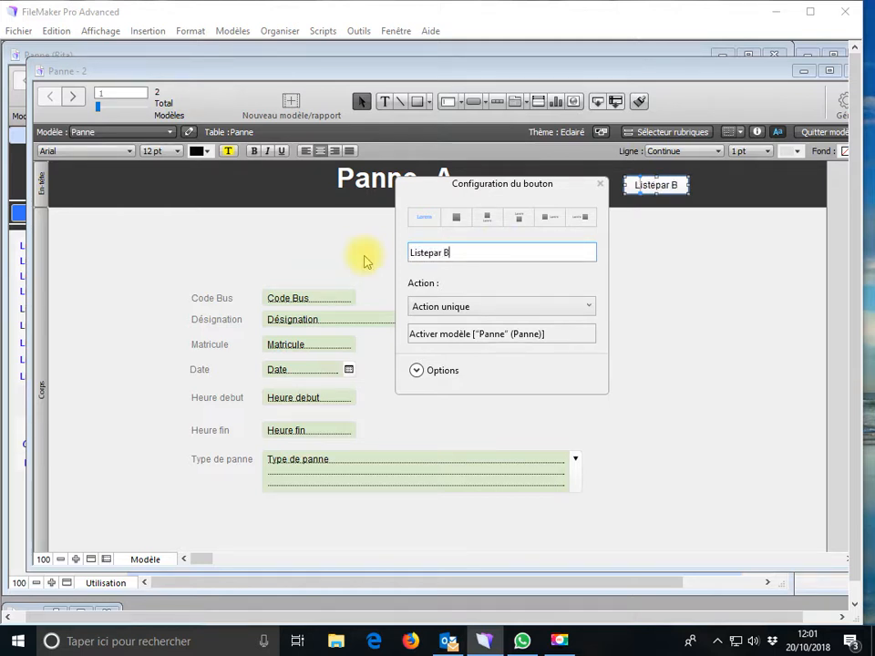
Change the Listepar Bus button's Activer modèle action to target the "Liste panne" layout
left_click(443, 335)
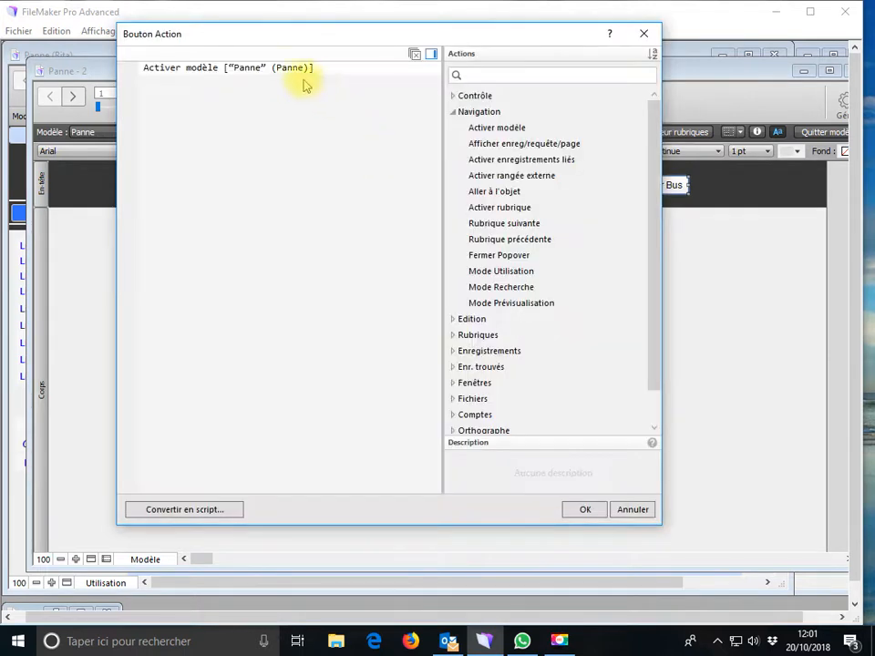
left_click(271, 70)
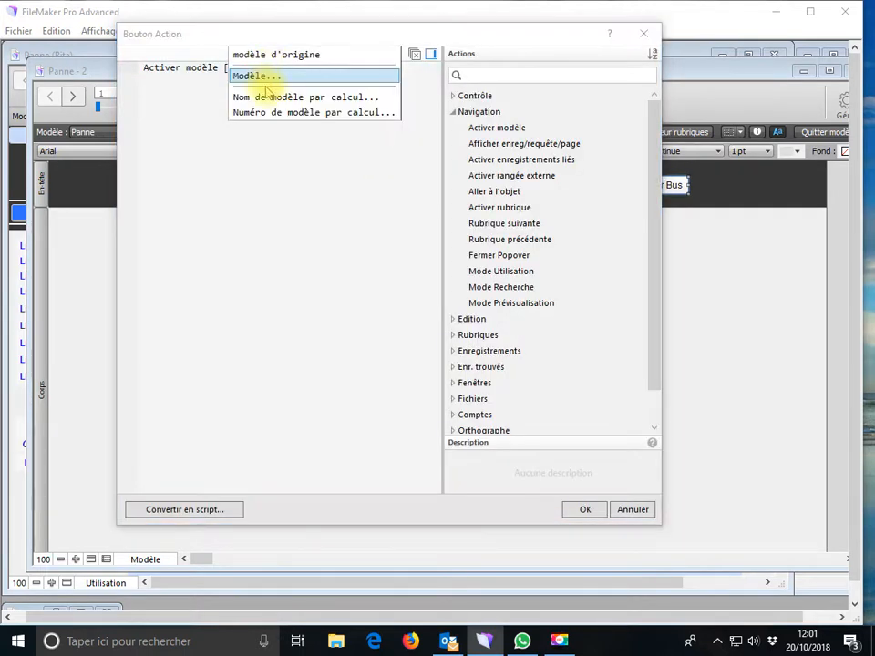
left_click(262, 79)
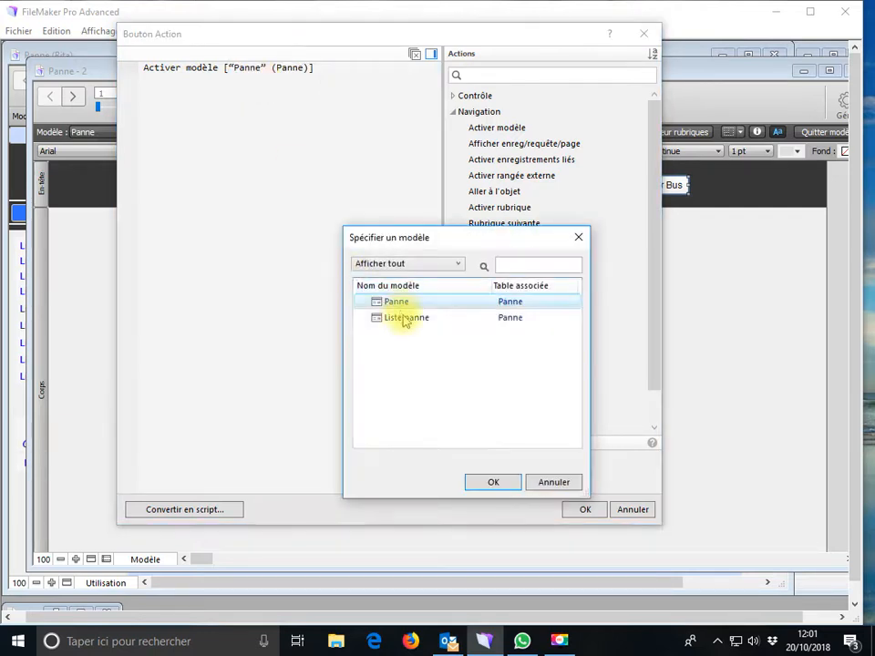
left_click(405, 320)
left_click(503, 485)
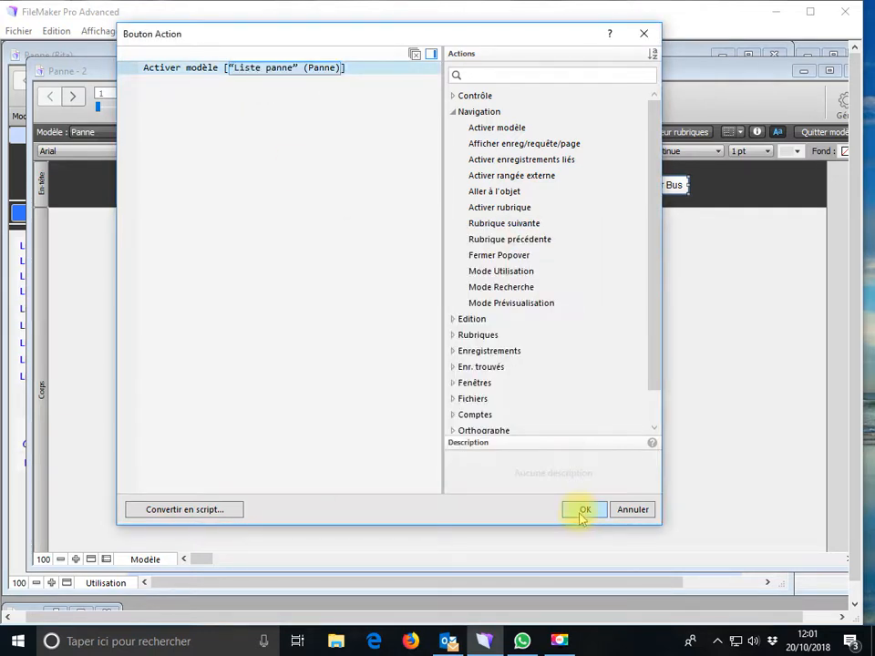
left_click(583, 509)
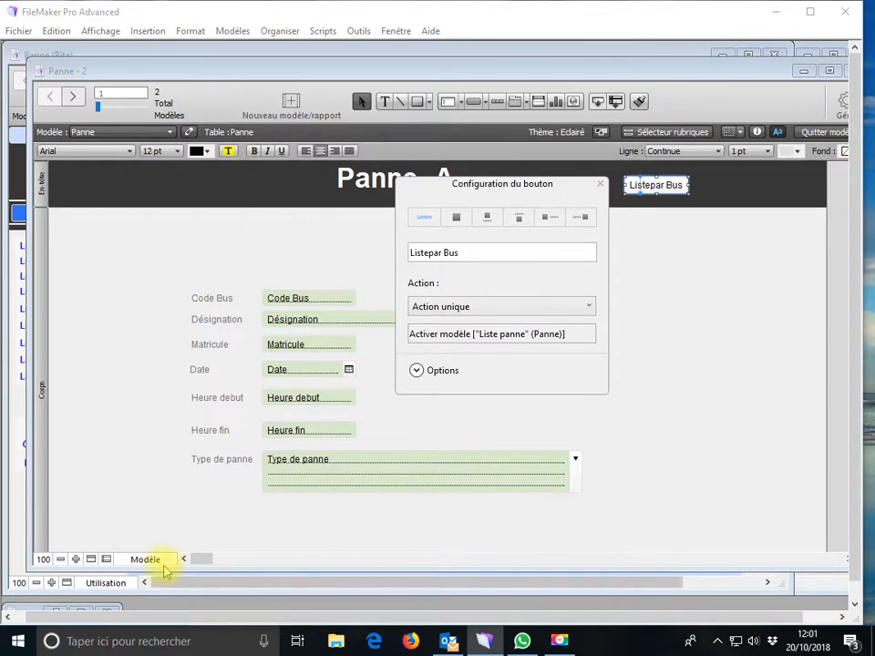
Save the Panne layout and test the Listepar Bus and Retour buttons in Utilisation mode, going back and forth between both layouts
left_click(161, 562)
left_click(146, 494)
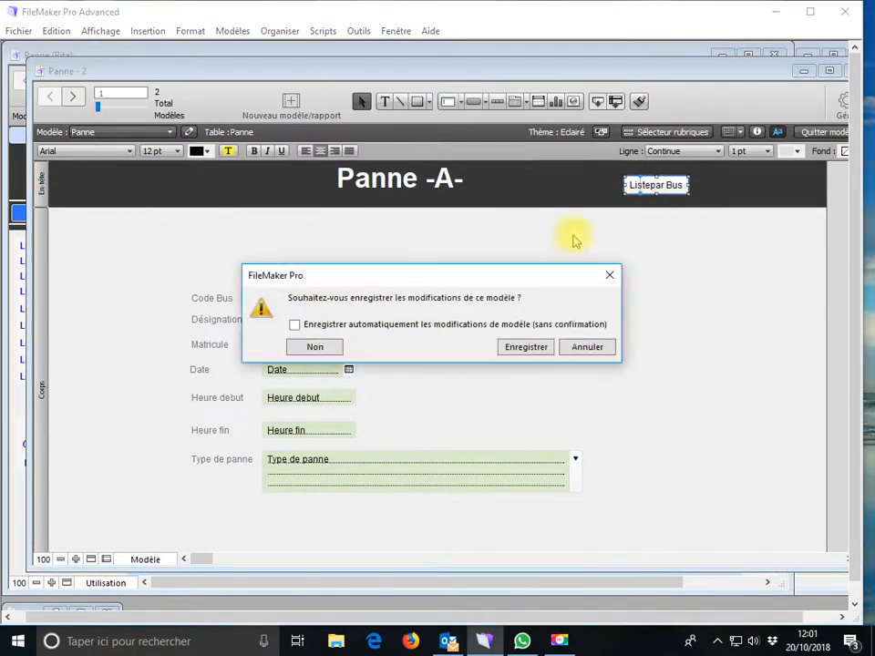
left_click(540, 347)
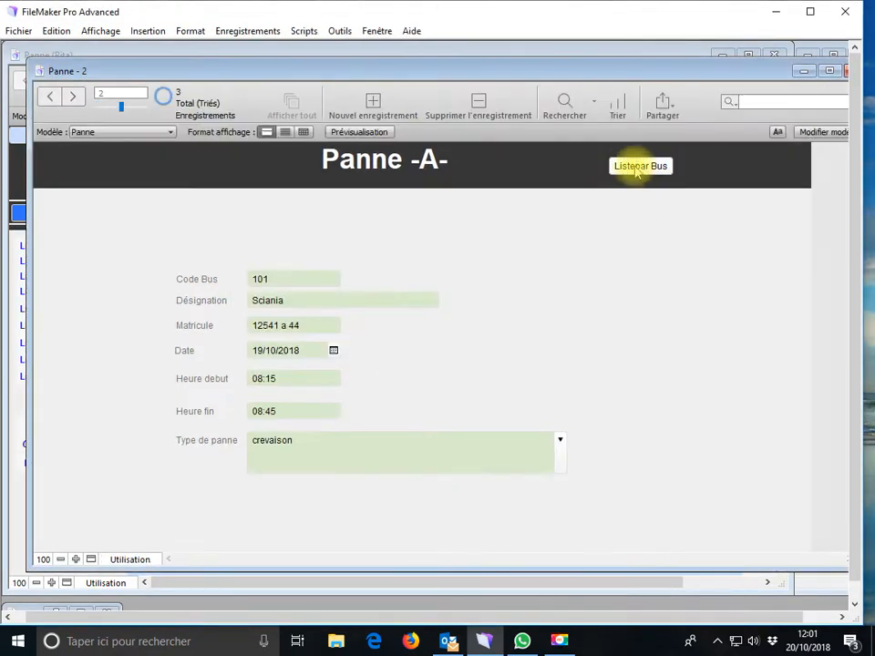
left_click(633, 164)
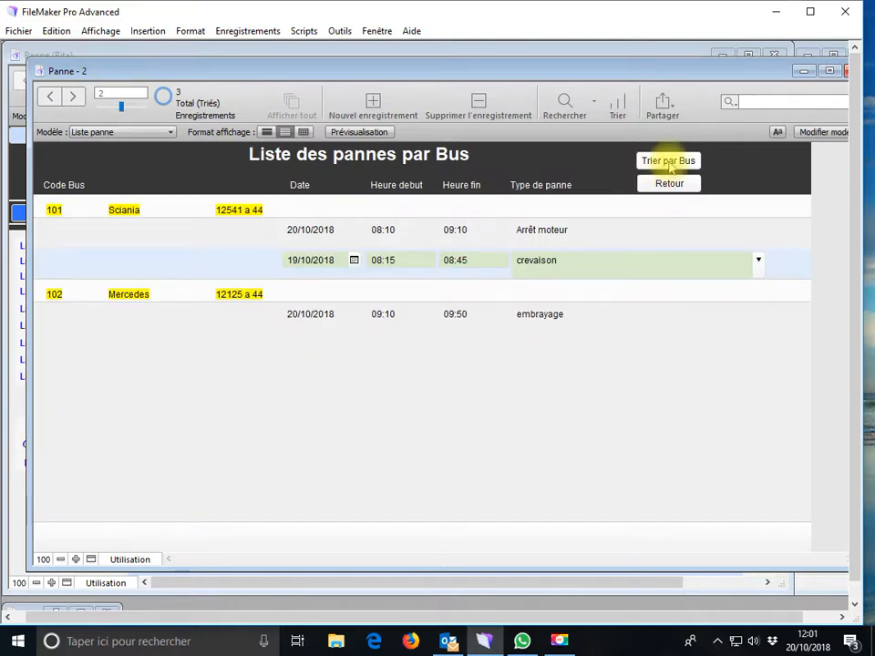
left_click(668, 186)
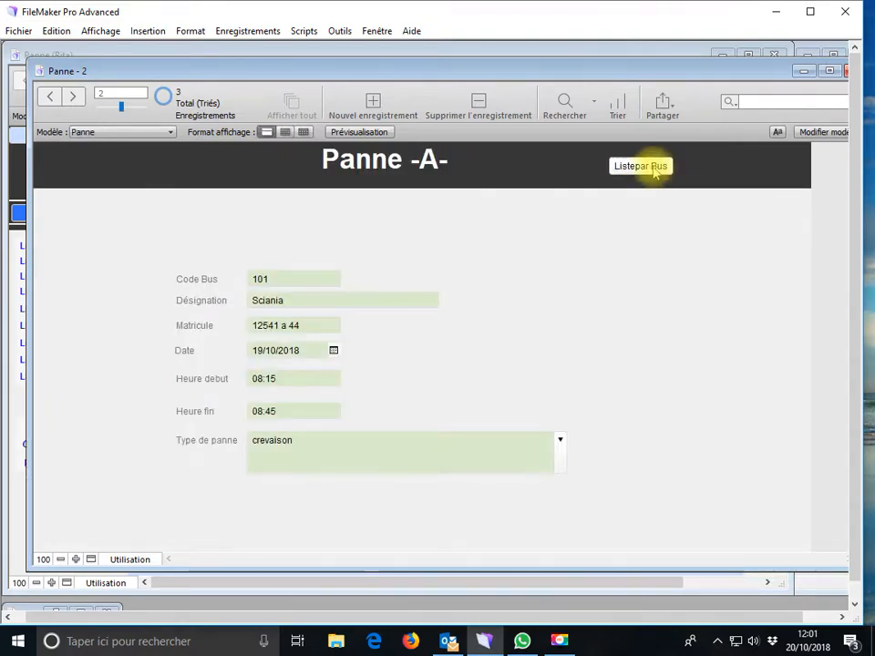
left_click(644, 167)
left_click(673, 190)
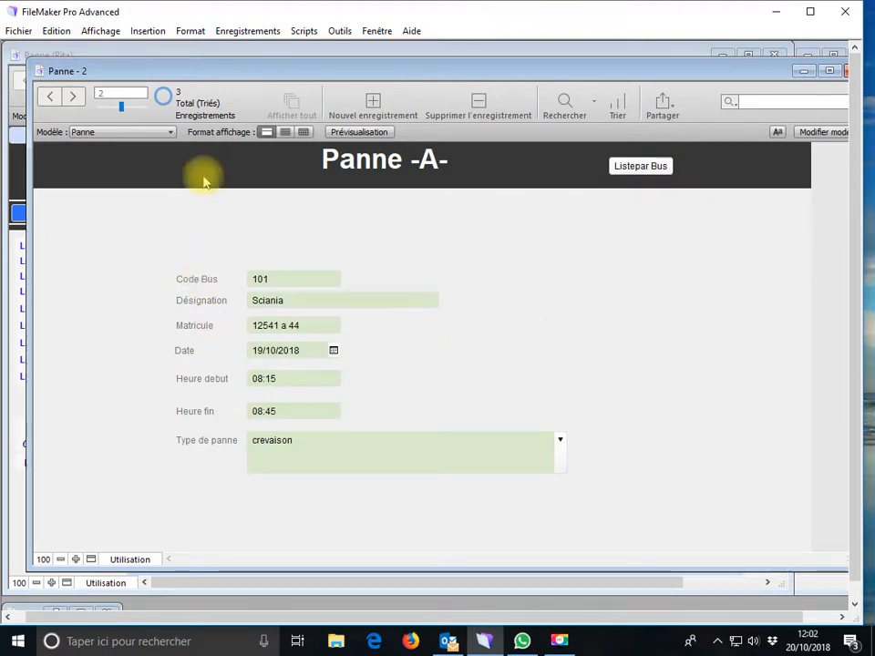
left_click_drag(219, 67, 268, 67)
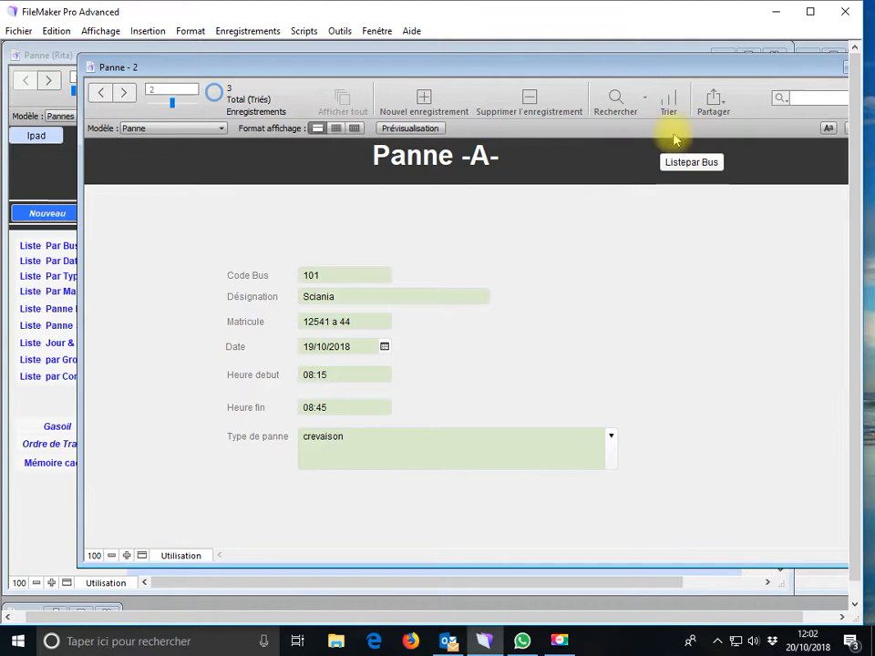
left_click_drag(759, 73, 715, 81)
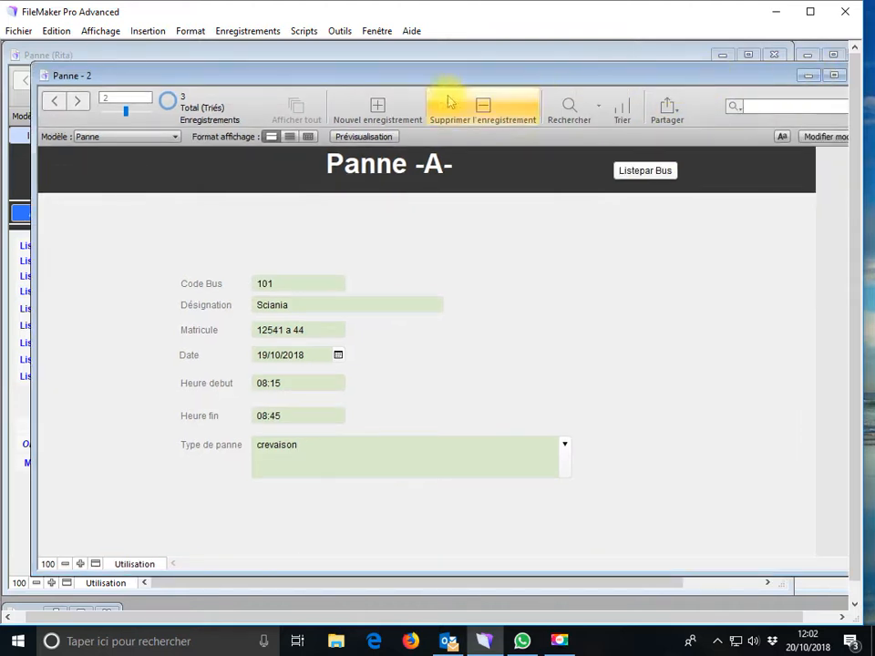
Add a Texte field named "Mécanicien" to the Panne table in the database definition and save the field
left_click(13, 31)
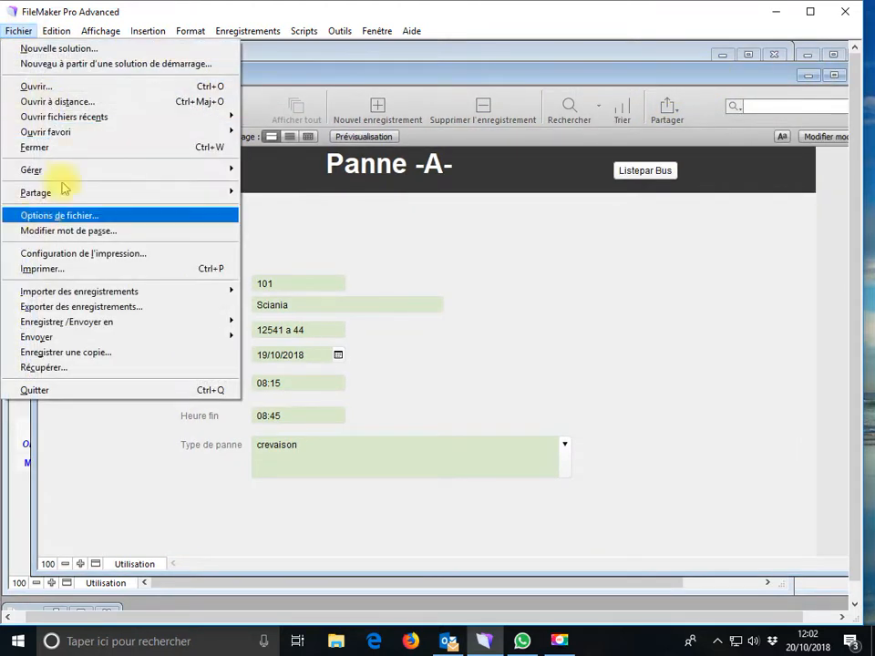
mouse_move(228, 171)
left_click(284, 166)
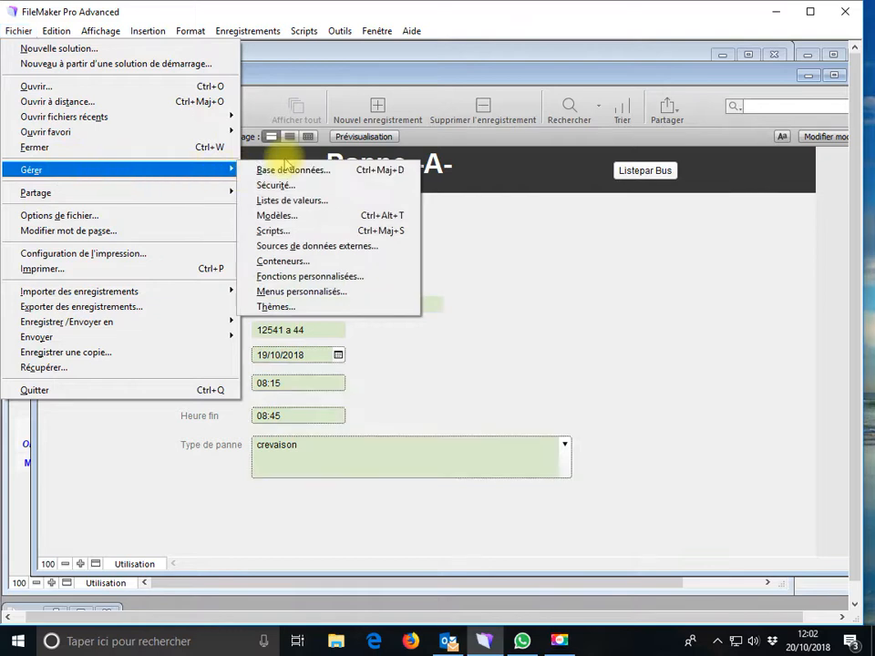
left_click(17, 31)
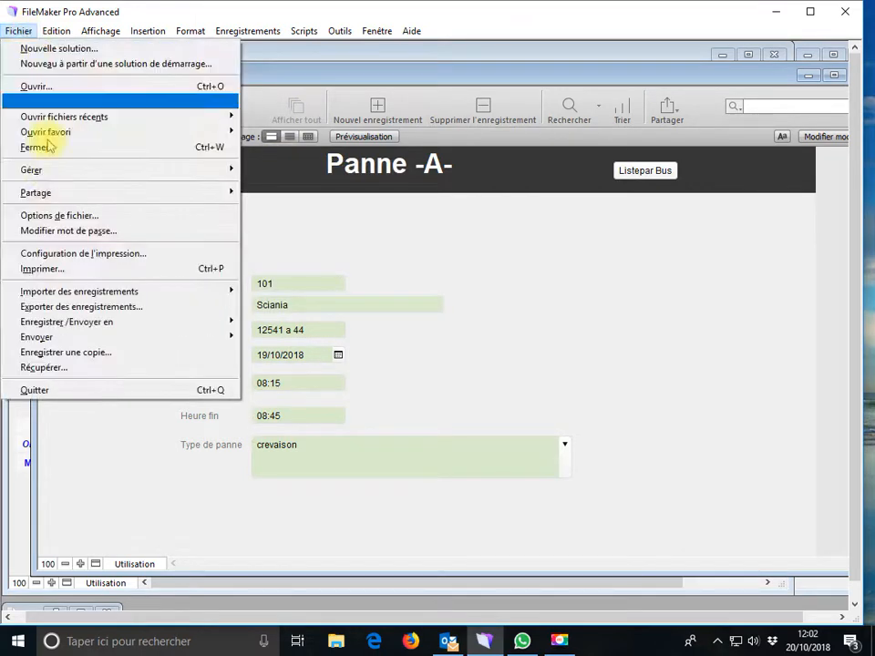
mouse_move(195, 179)
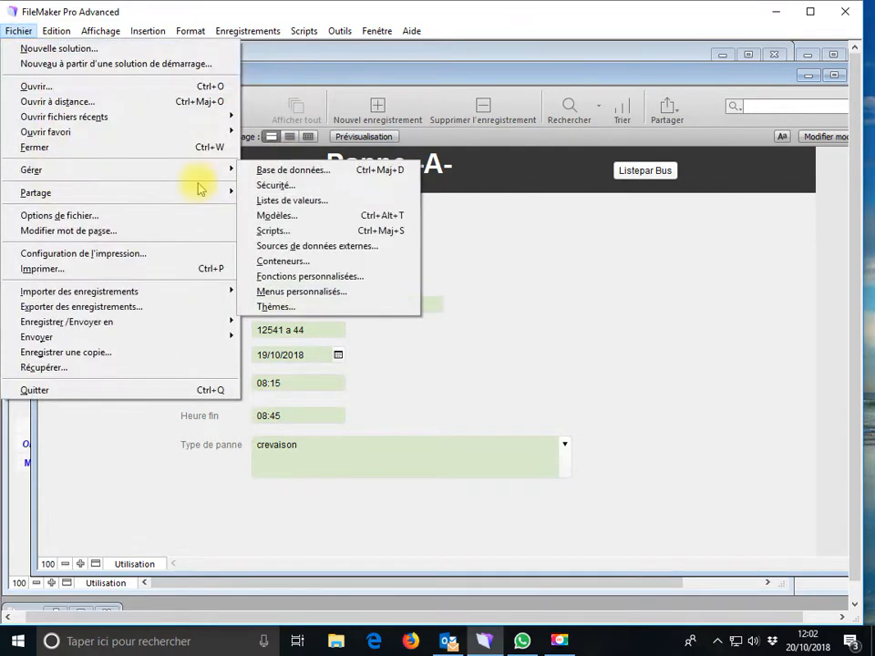
left_click(292, 215)
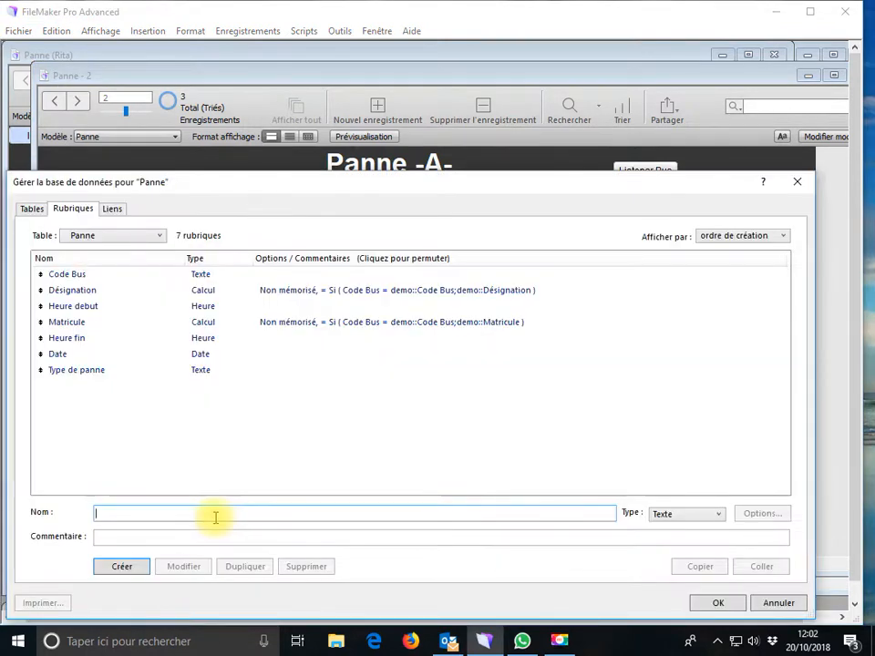
type("Op")
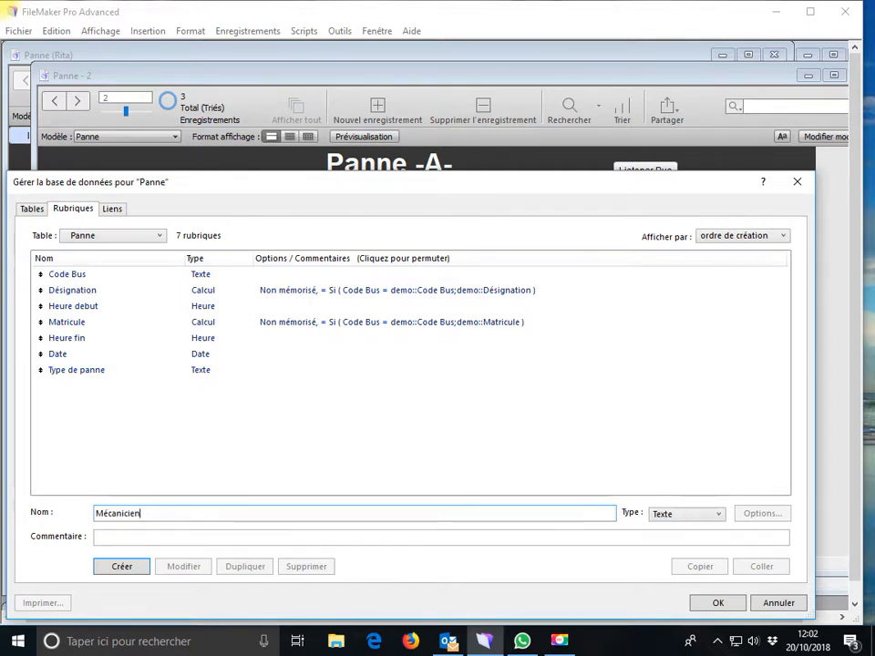
left_click(662, 521)
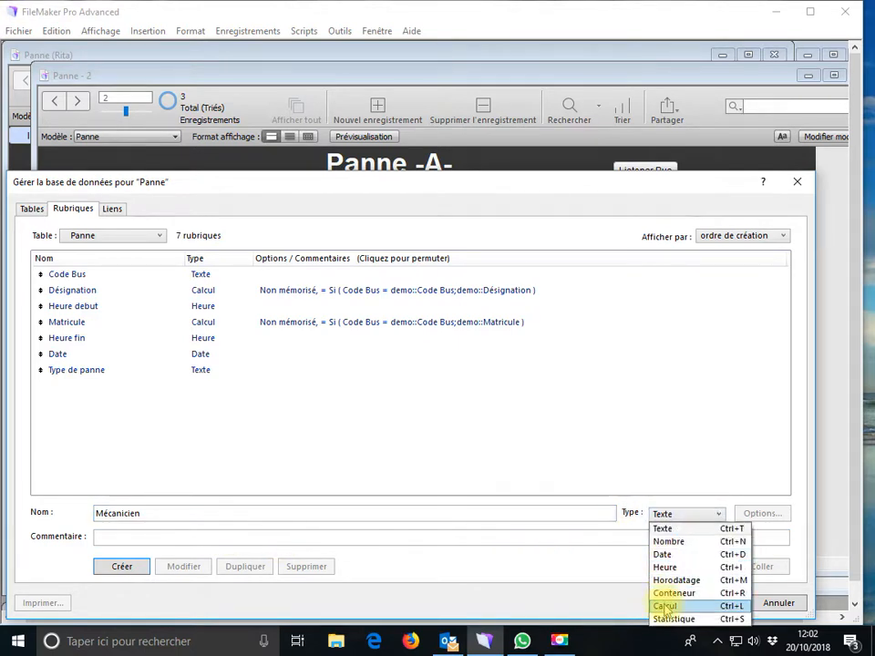
left_click(440, 451)
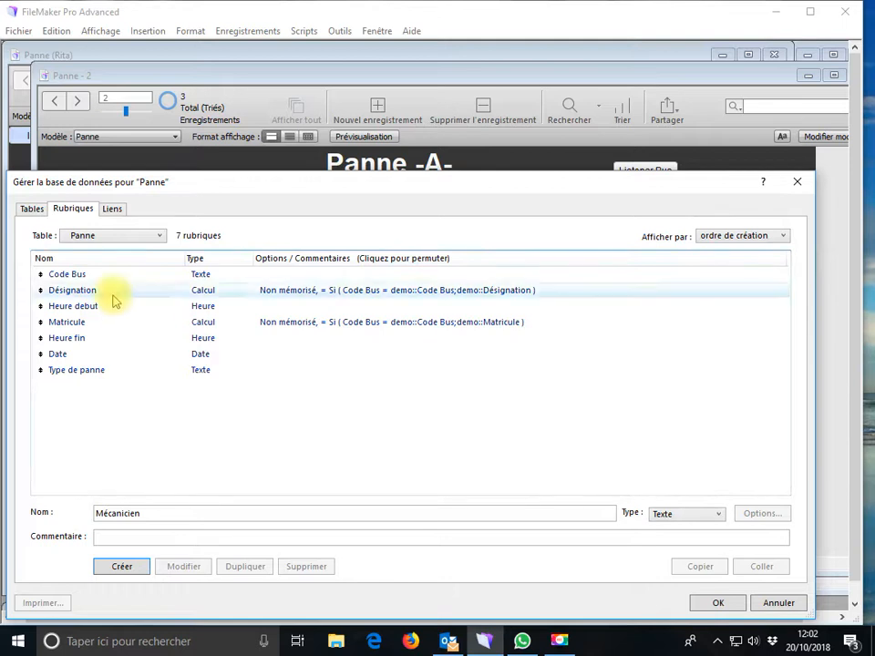
left_click(111, 211)
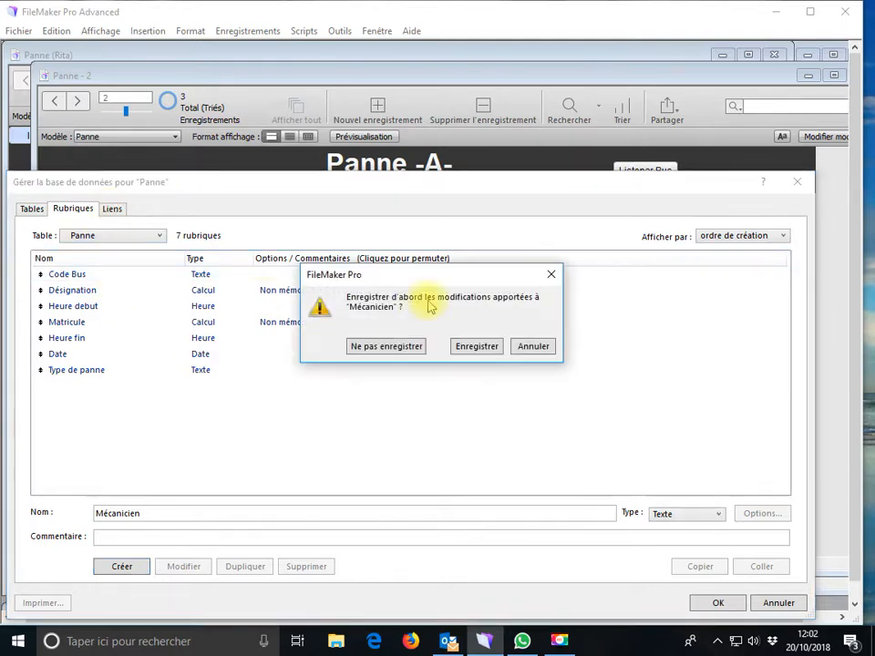
left_click(476, 347)
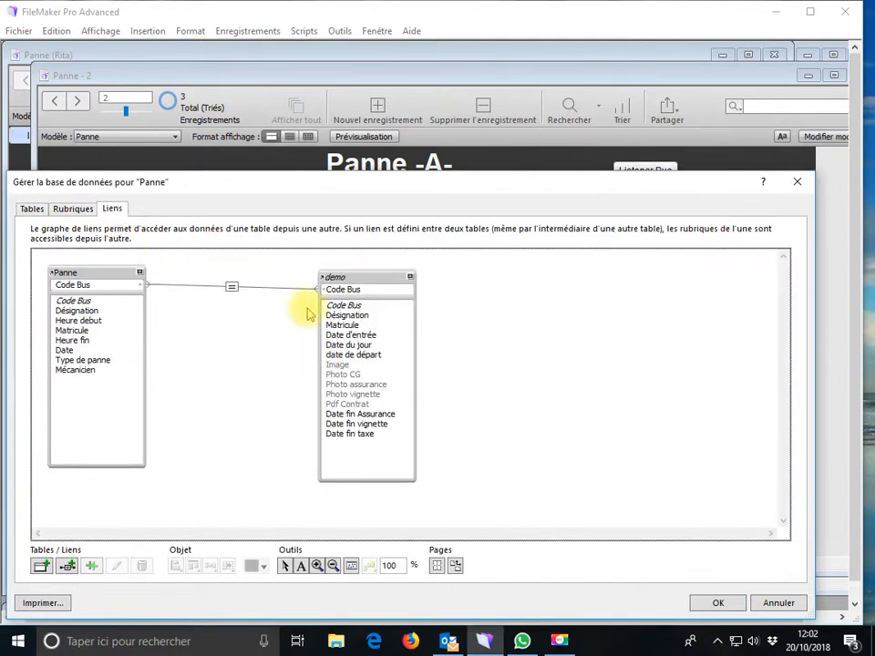
Move the demo table closer to the Panne table in the relationship graph and close the database definition, discarding the changes
left_click_drag(355, 279, 237, 278)
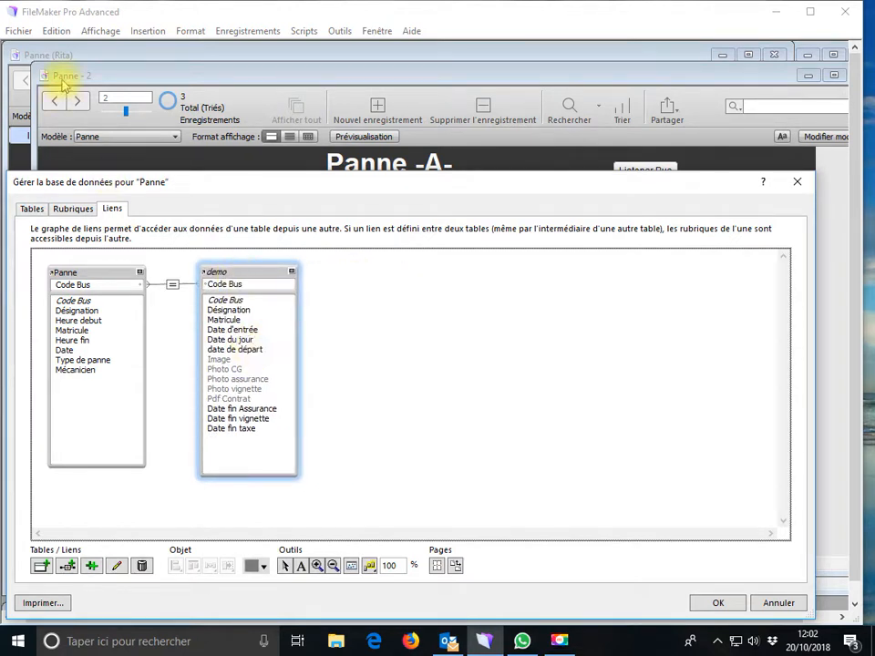
left_click(796, 182)
left_click(475, 360)
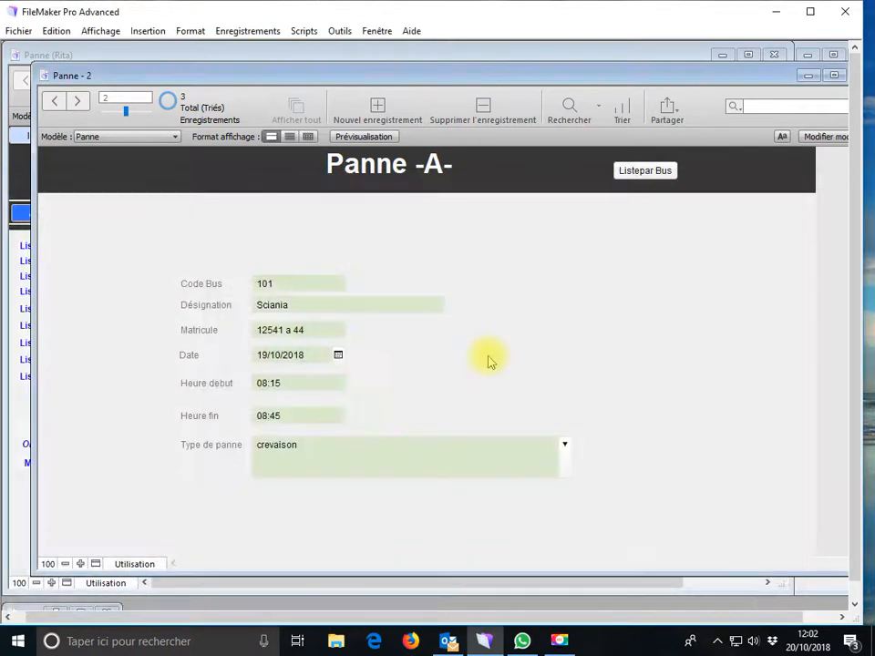
Minimize the Panne - 2 window and examine the relationship graph of the Panne (Rita) database, checking how Pannes links to Bus and Employés
left_click(807, 77)
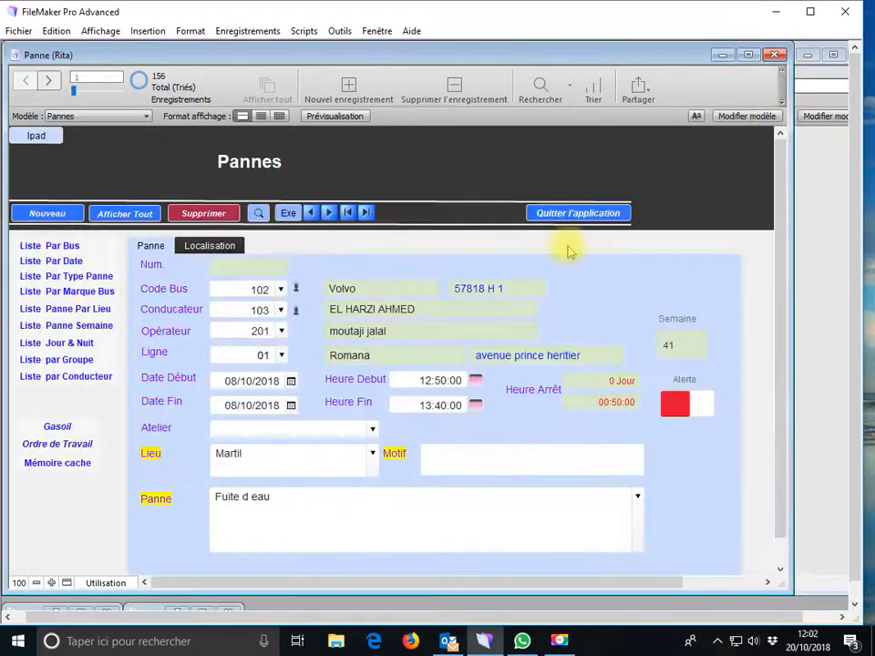
left_click(20, 33)
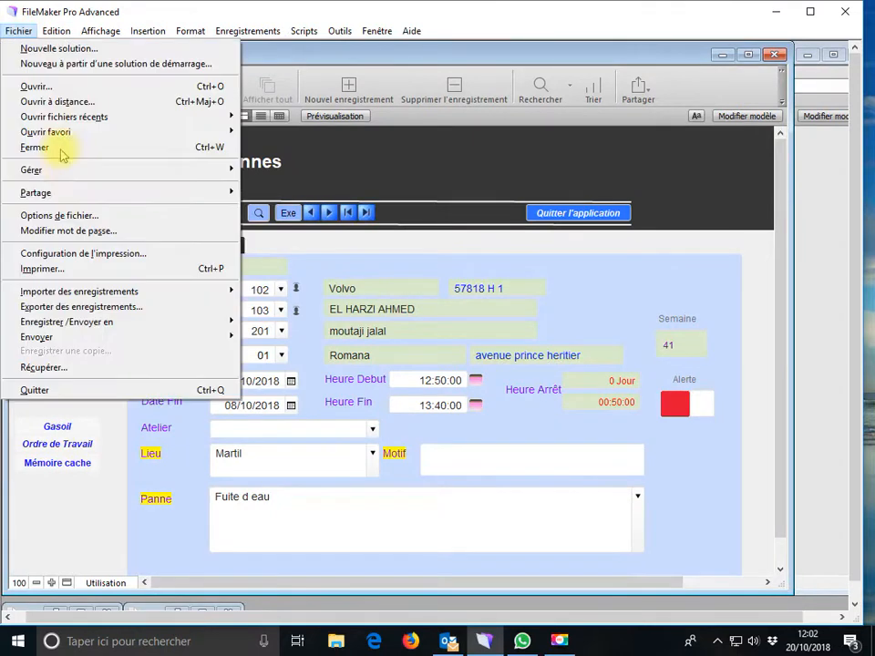
mouse_move(57, 175)
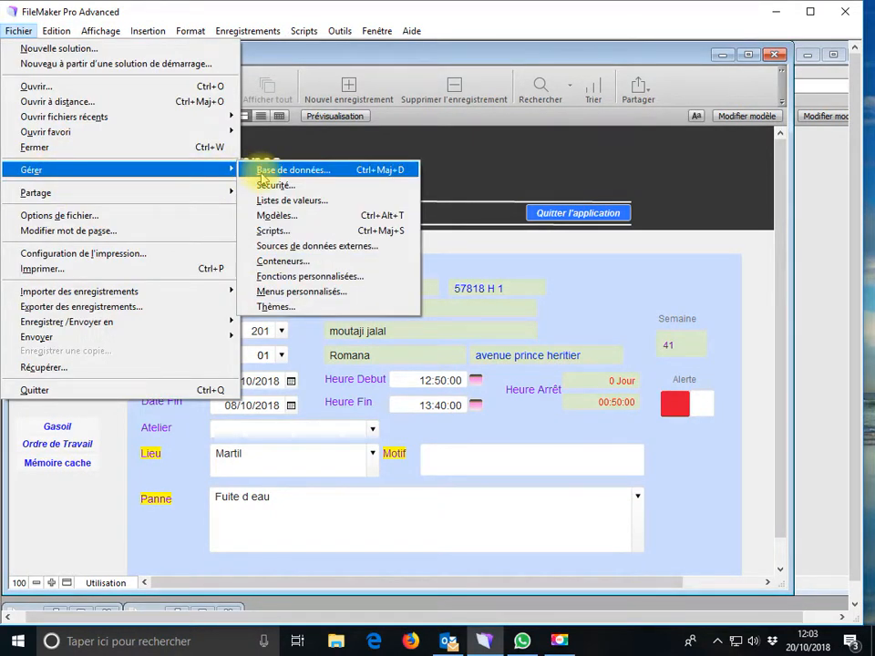
left_click(261, 173)
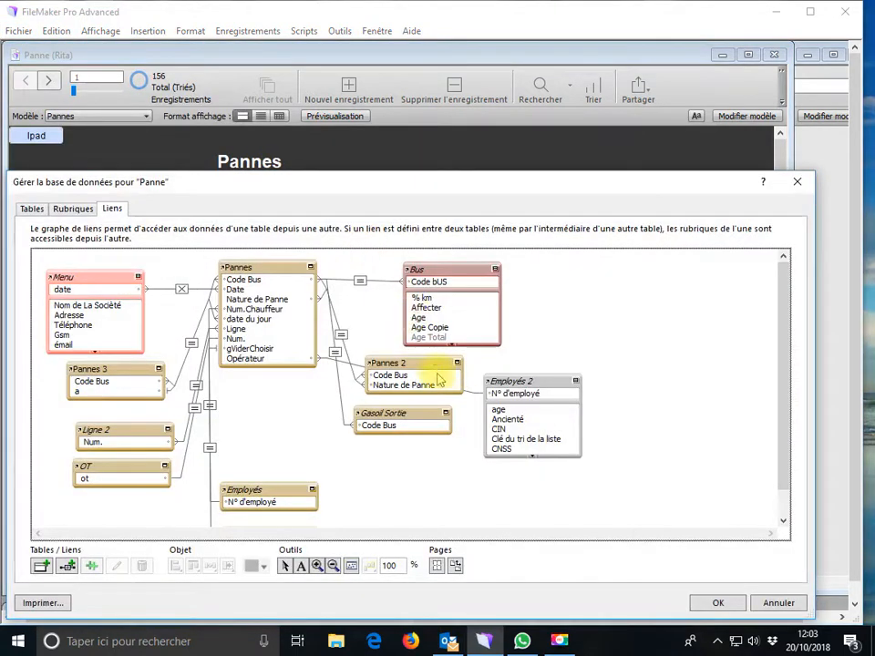
scroll(453, 426, "down", 1)
scroll(410, 425, "up", 1)
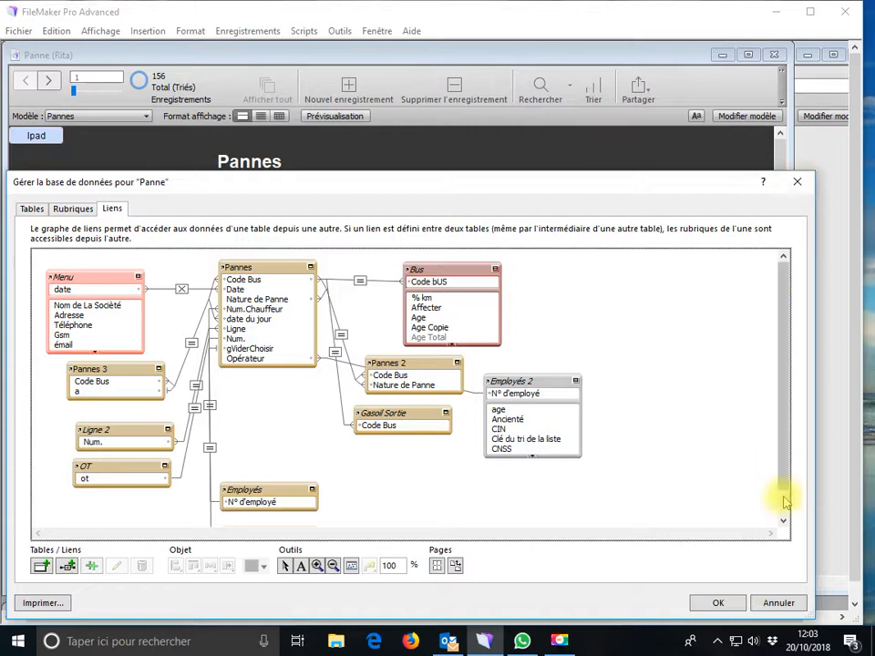
left_click(708, 601)
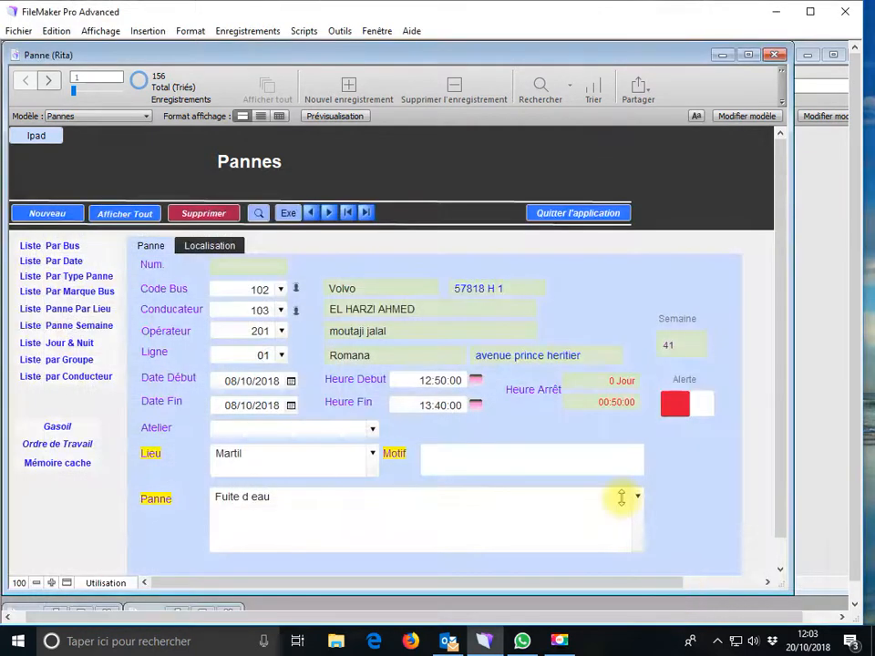
left_click(525, 354)
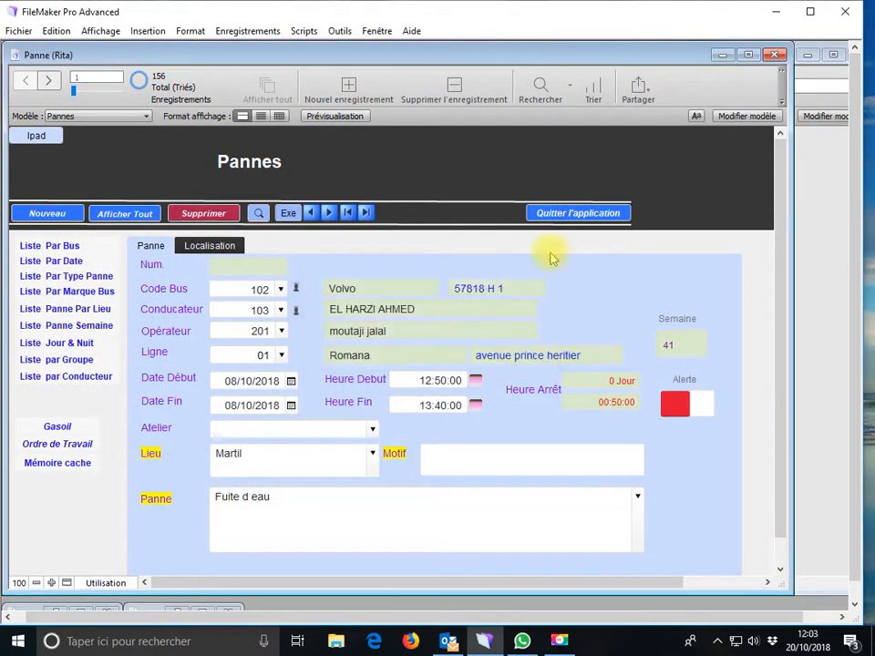
Close the Menu Atelier and Menu -A- windows, minimize the Pannes and Groupe windows, and bring Panne - 2 back maximized
left_click(719, 55)
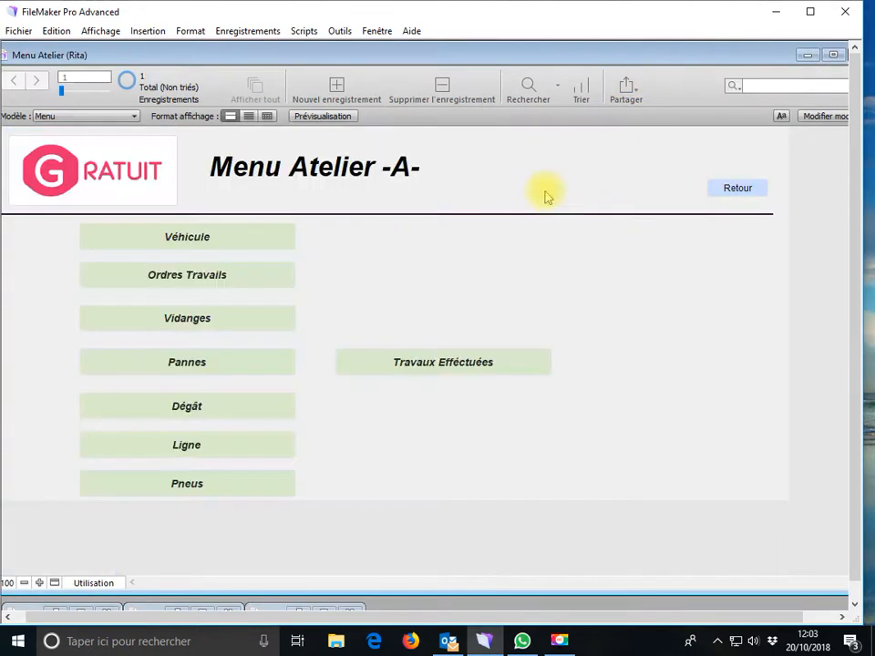
left_click_drag(740, 62, 681, 64)
left_click(817, 54)
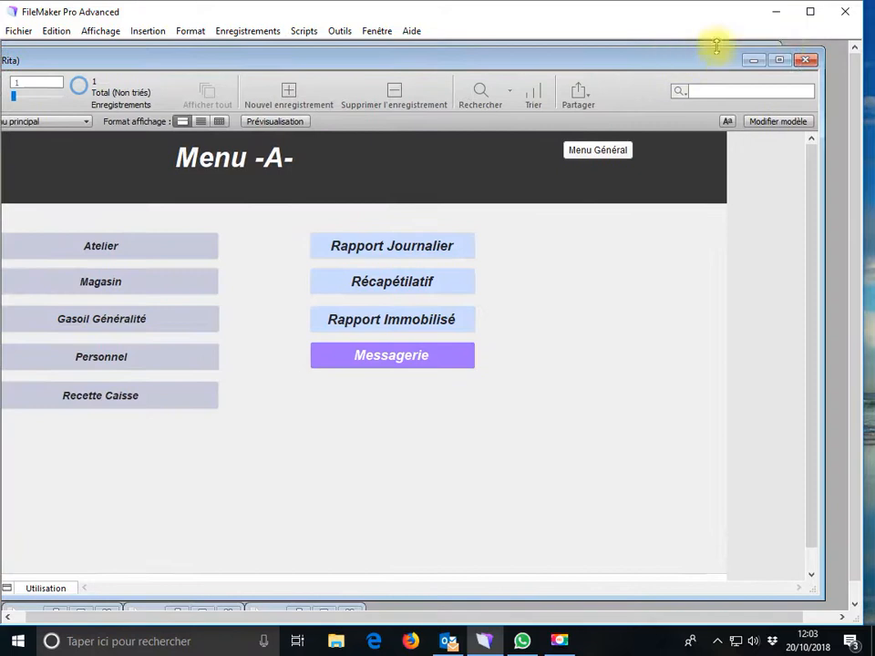
left_click(806, 61)
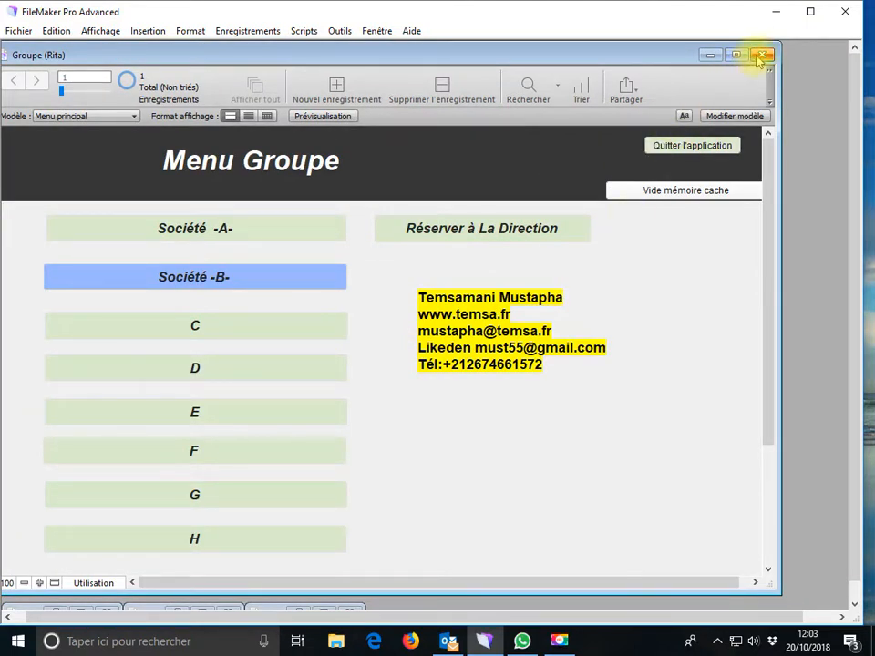
left_click(711, 55)
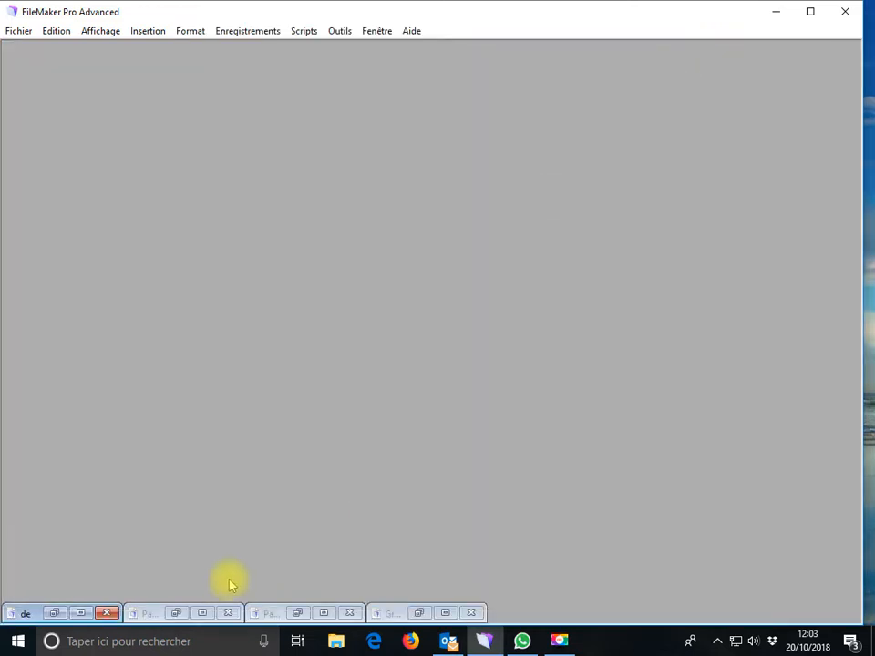
left_click(323, 613)
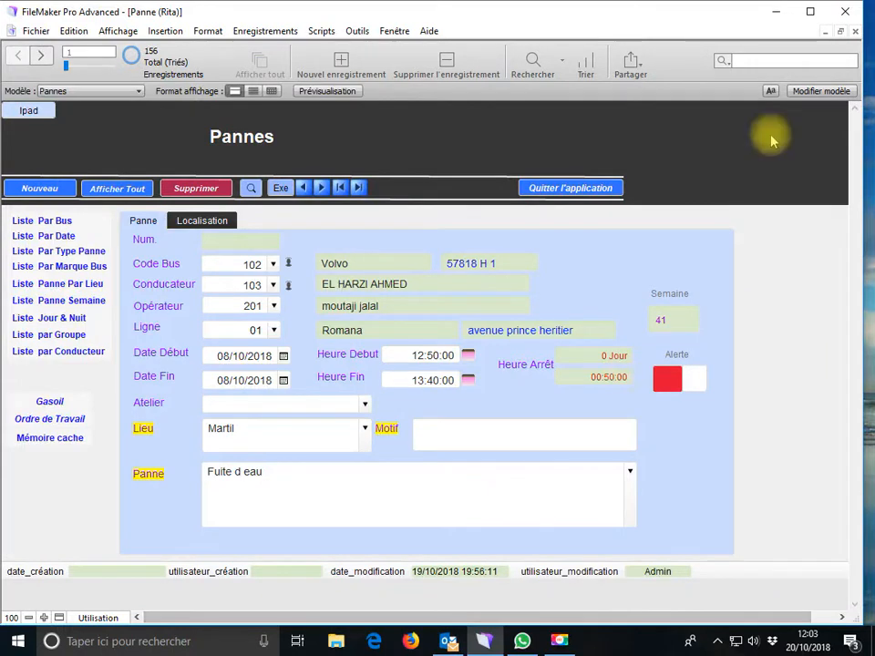
left_click(826, 33)
left_click(205, 616)
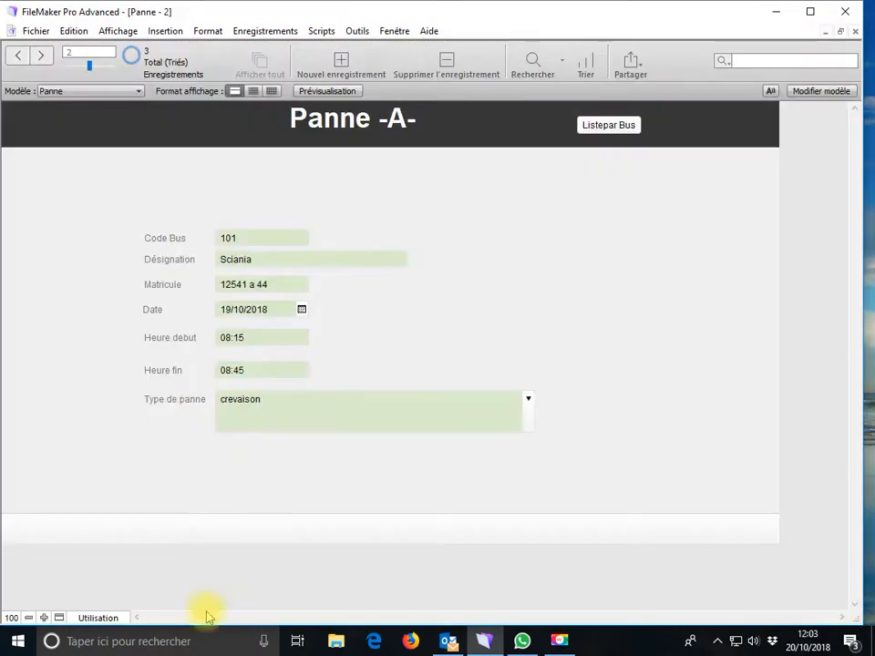
Open the relationship graph of the Panne database and start adding a table from a new FileMaker data source
left_click(37, 31)
mouse_move(55, 172)
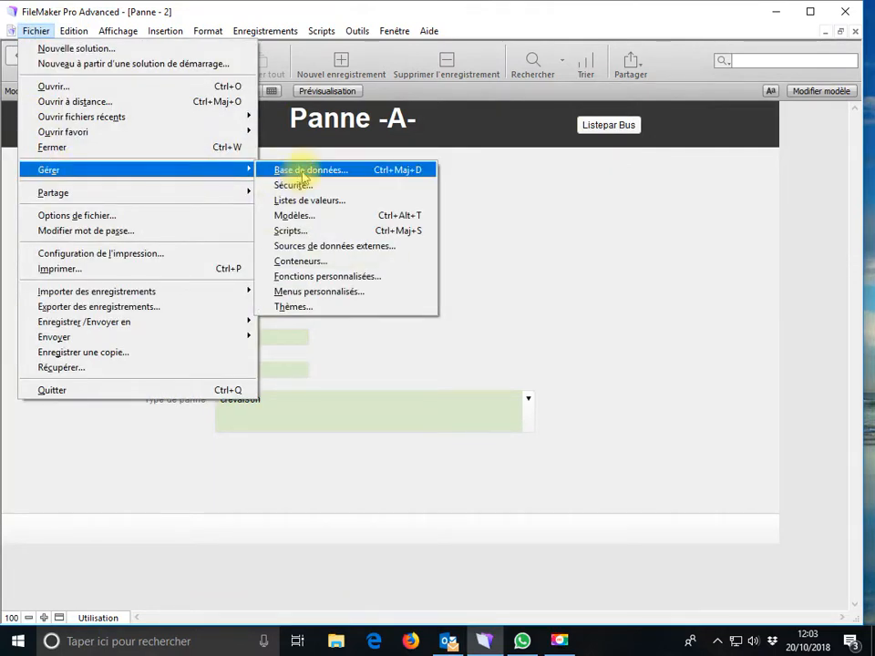
left_click(304, 173)
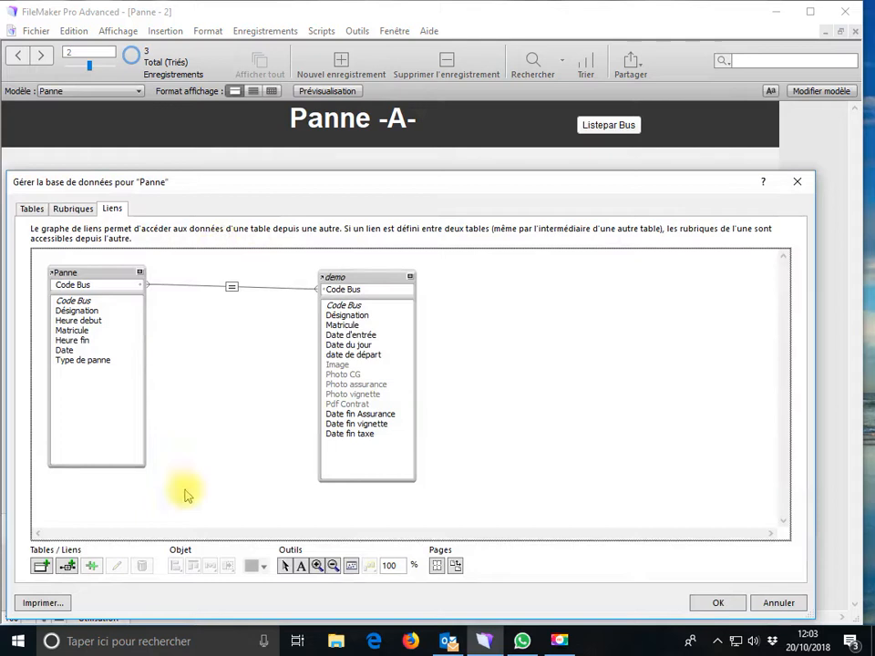
left_click(41, 566)
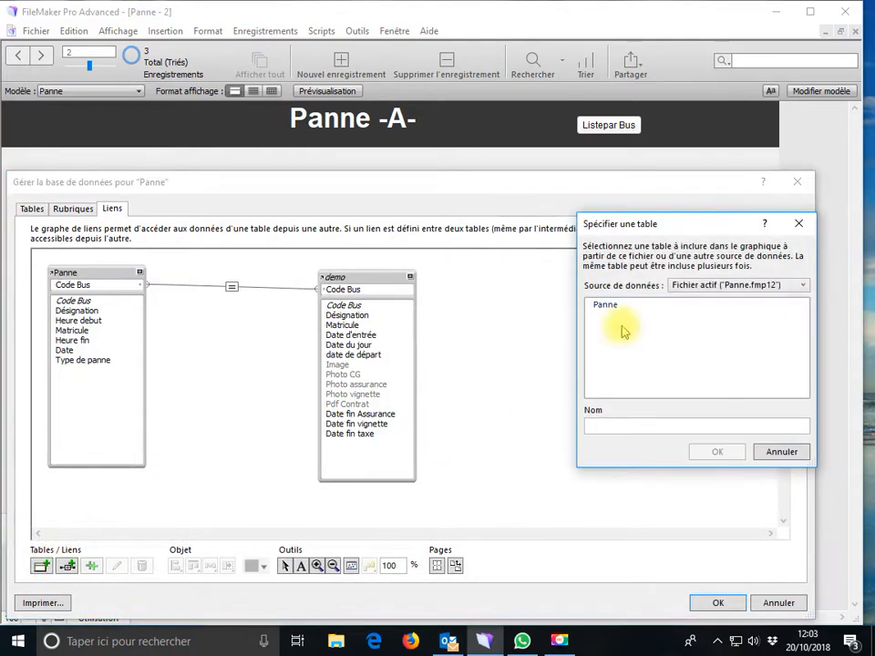
left_click(699, 286)
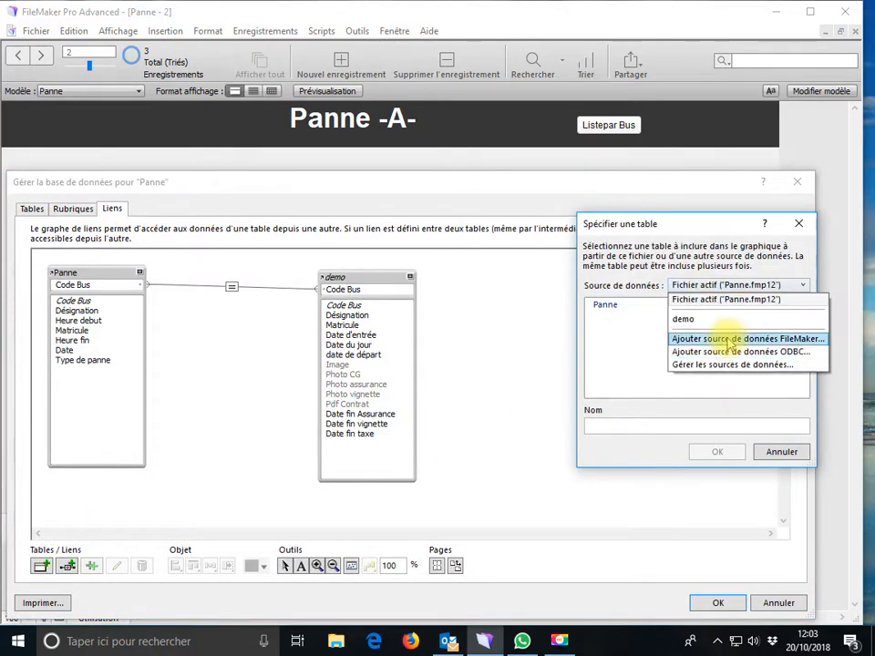
left_click(726, 339)
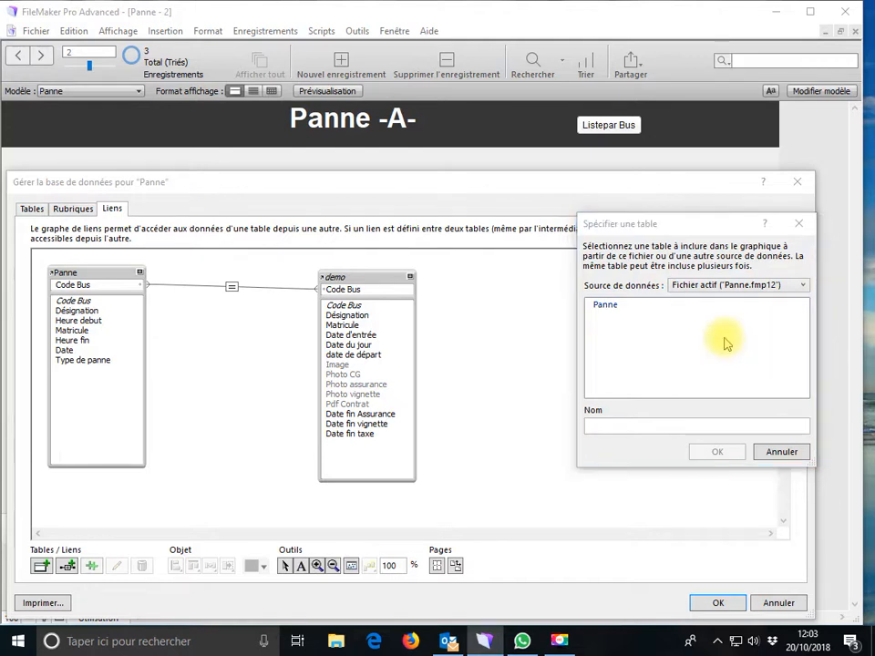
Choose the Employé_A file from folder A in BDD, enter the account password, and add its Employés table to the graph
left_click(570, 102)
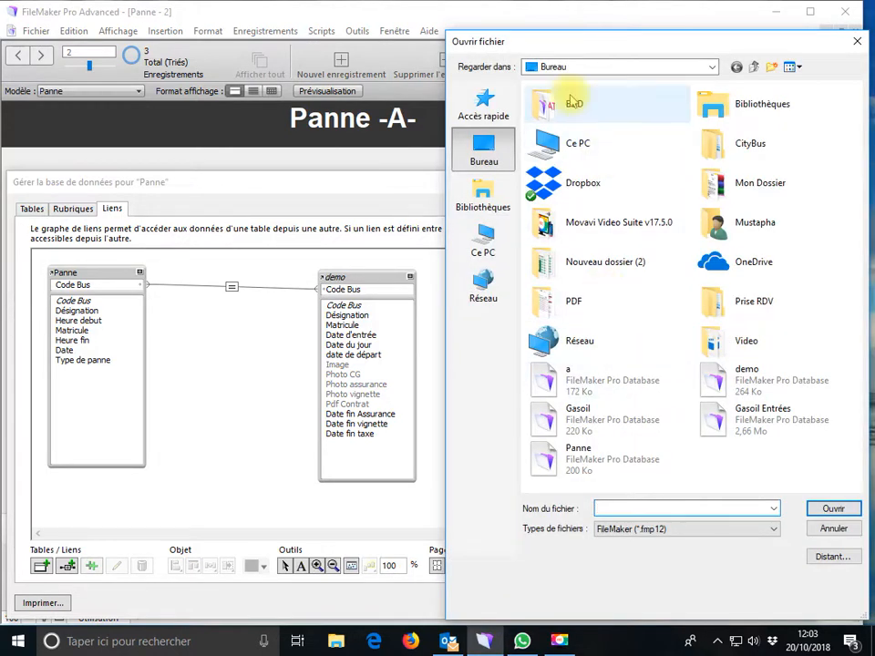
double_click(569, 102)
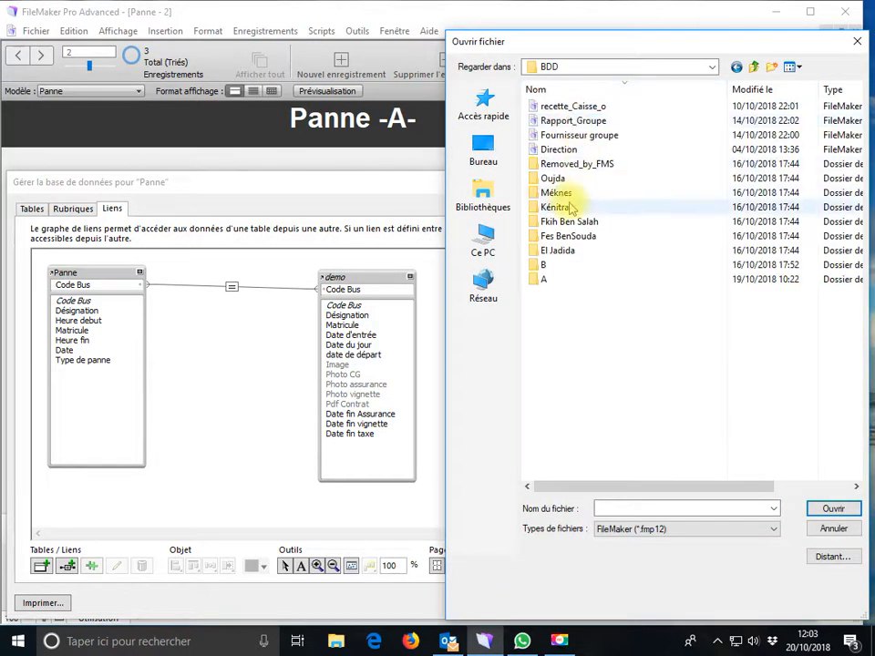
double_click(547, 280)
double_click(559, 178)
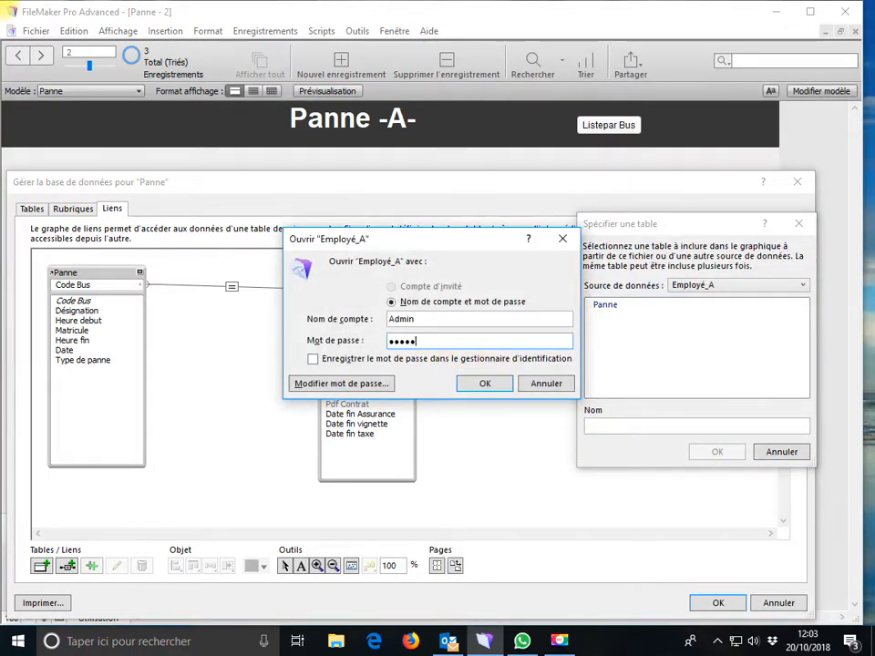
left_click(485, 383)
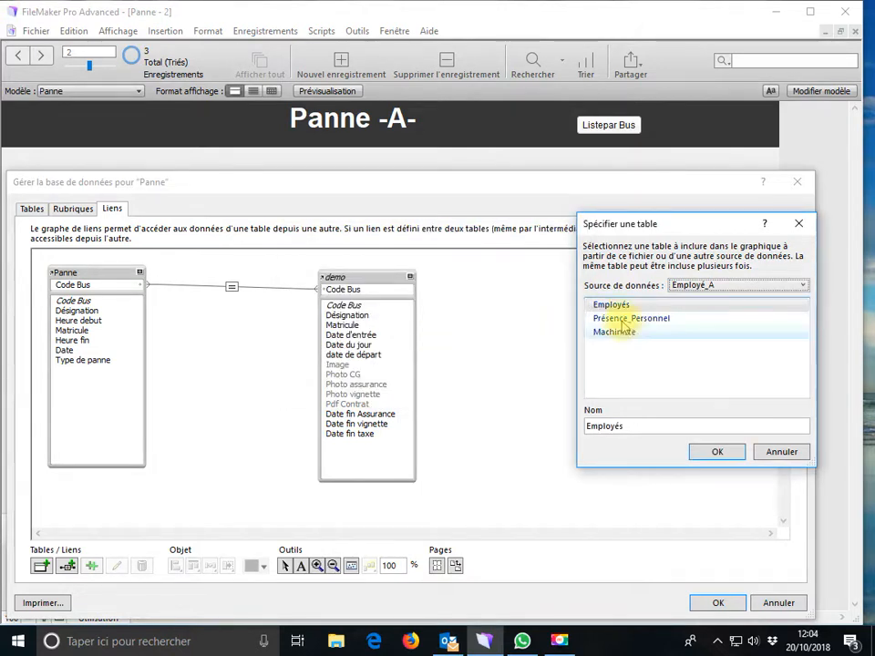
left_click(715, 452)
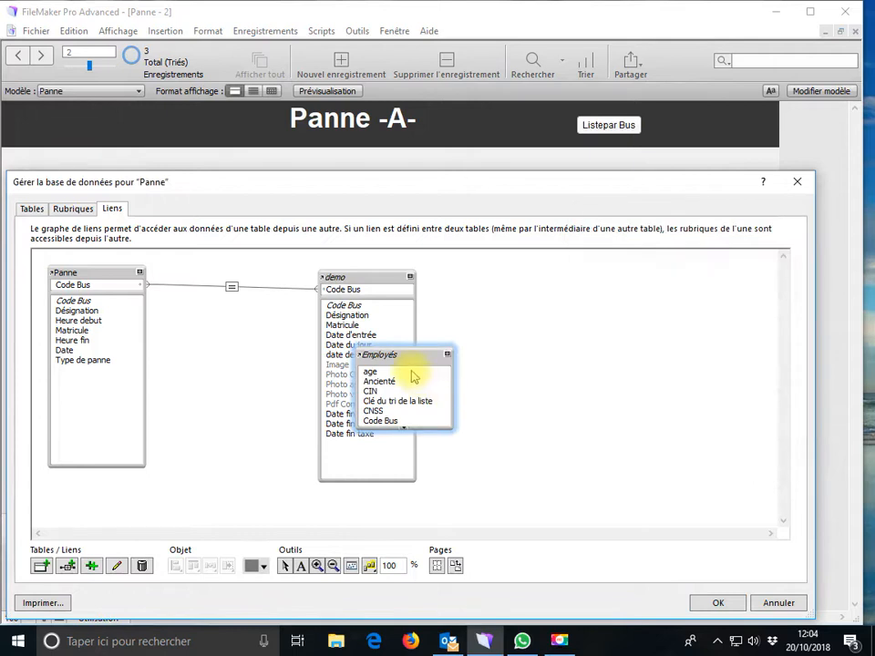
Place the Employés table beyond demo, shift demo closer to Panne, and lengthen the Employés box to list more fields
left_click_drag(417, 367, 513, 285)
left_click(374, 285)
left_click_drag(371, 281, 302, 280)
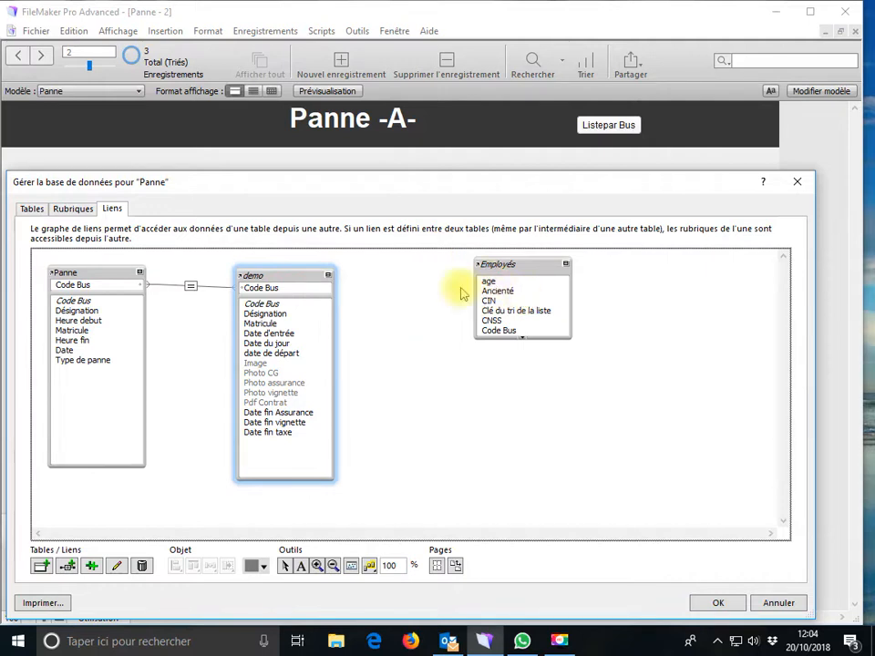
left_click_drag(538, 339, 537, 448)
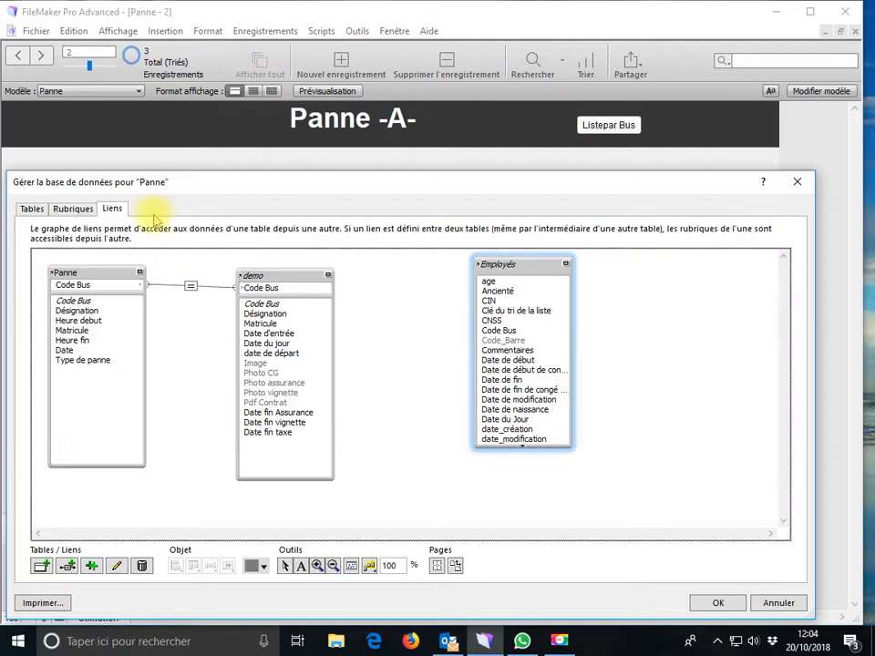
Add two Nombre fields named "Opérateur" and "Conducteur" to the Panne table
left_click(74, 210)
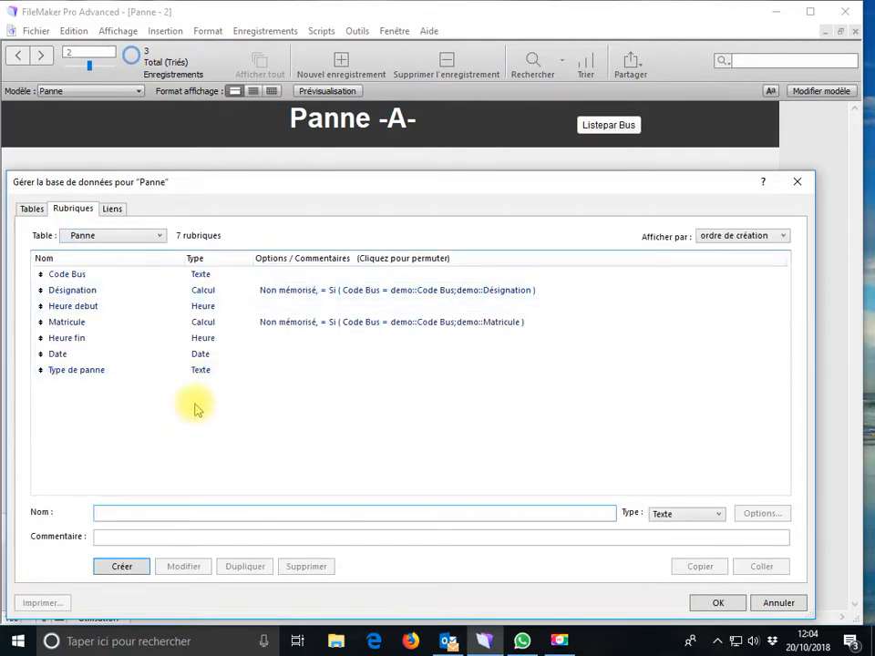
type("Opérateur")
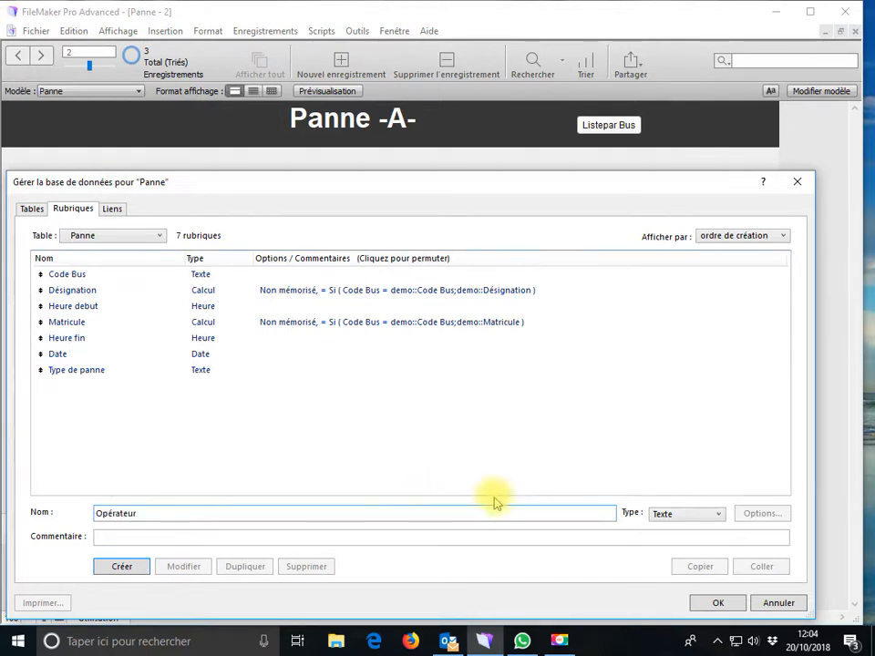
left_click(682, 516)
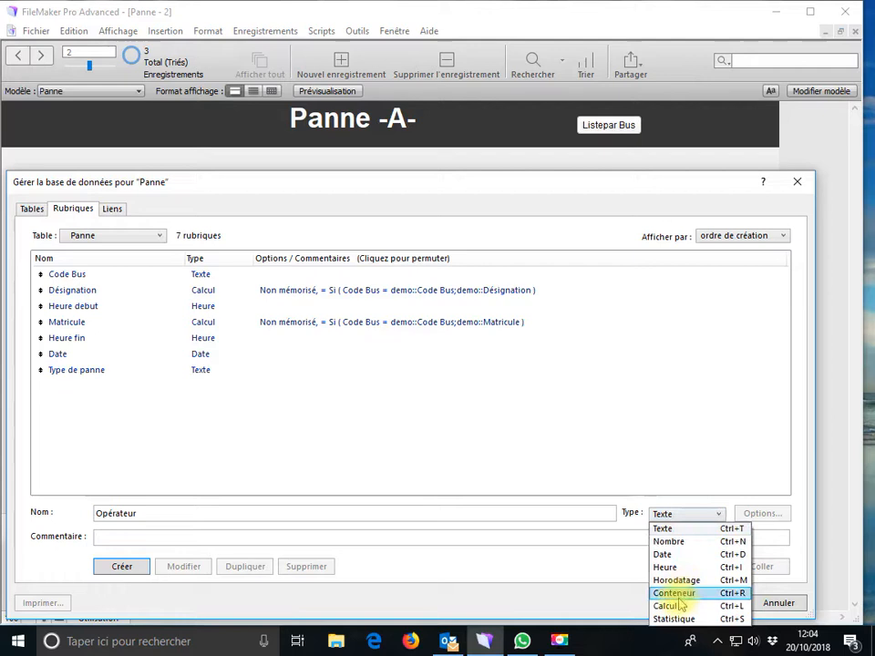
left_click(666, 543)
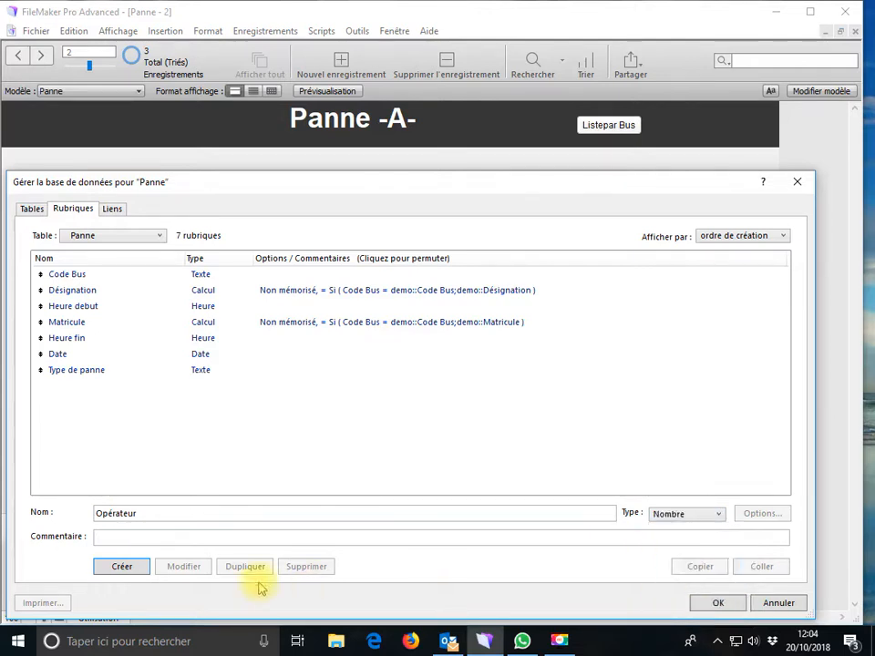
left_click(122, 567)
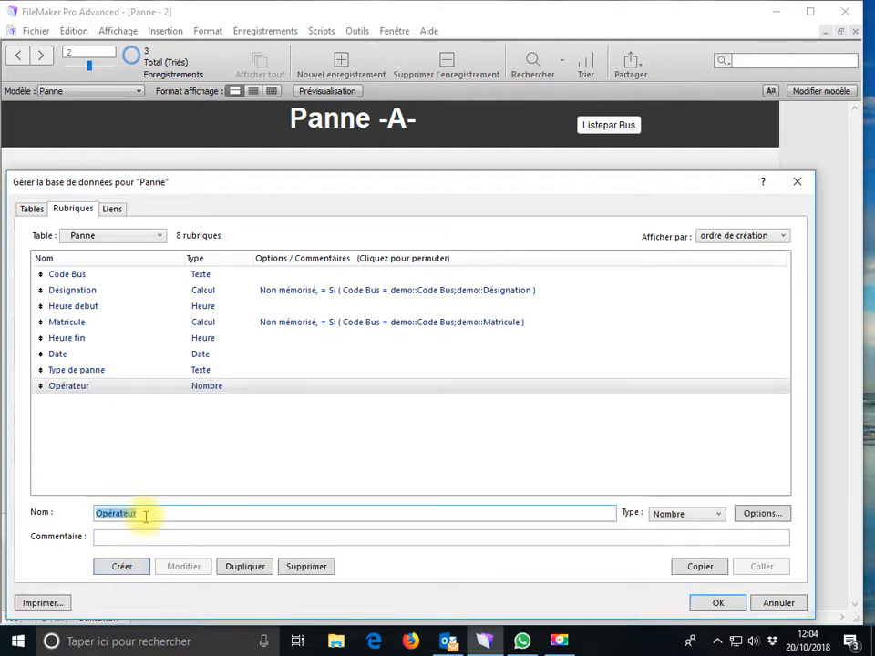
type("Conducteur")
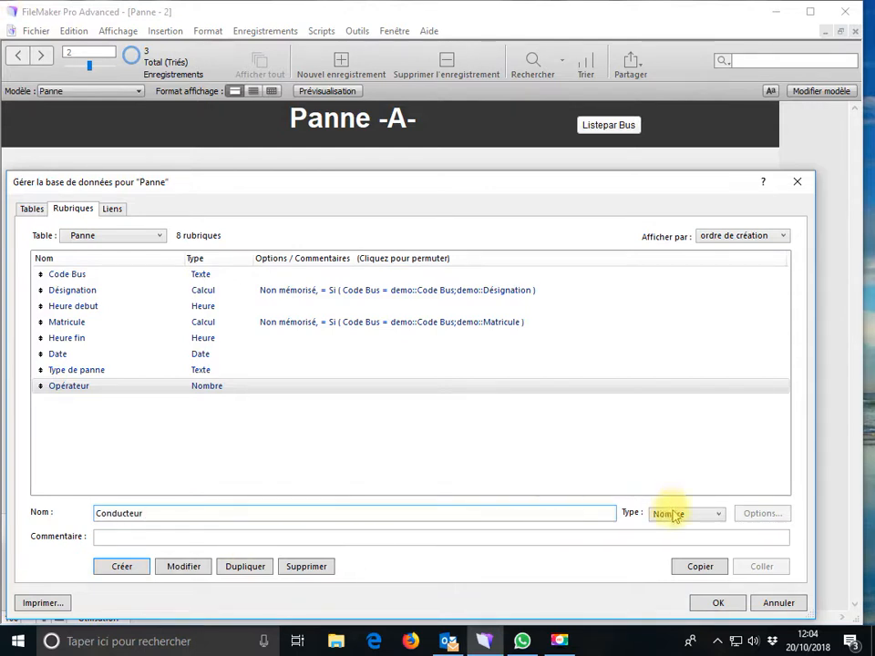
left_click(134, 575)
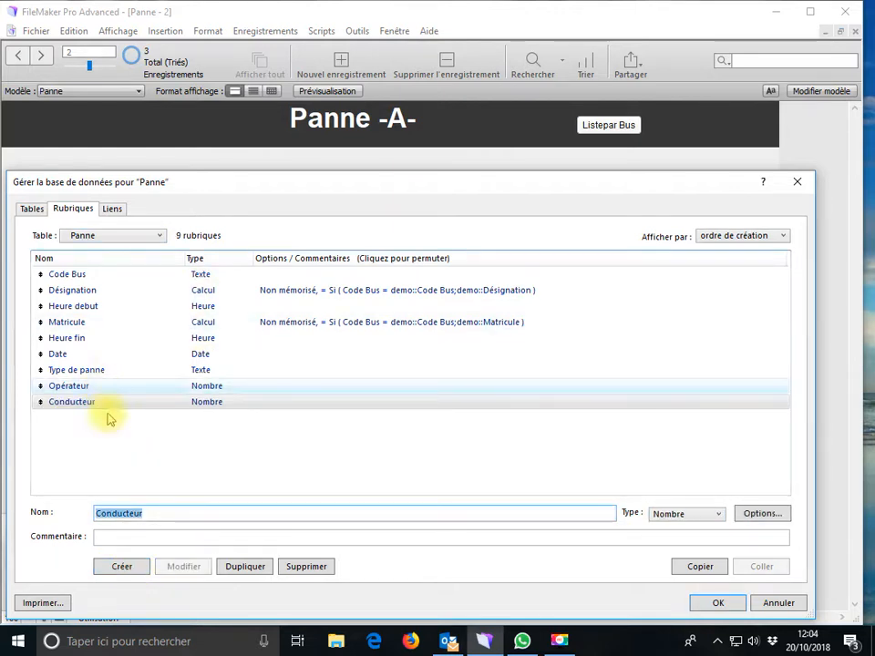
Link Opérateur in Panne to N° d'employé in Employés, and move the demo and Employés tables closer to Panne
left_click(111, 209)
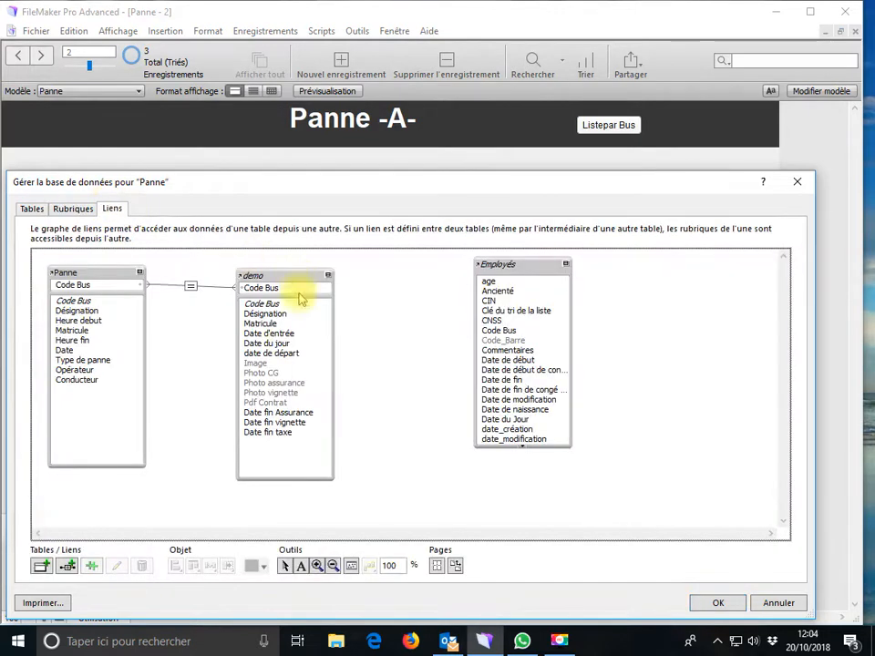
left_click(522, 448)
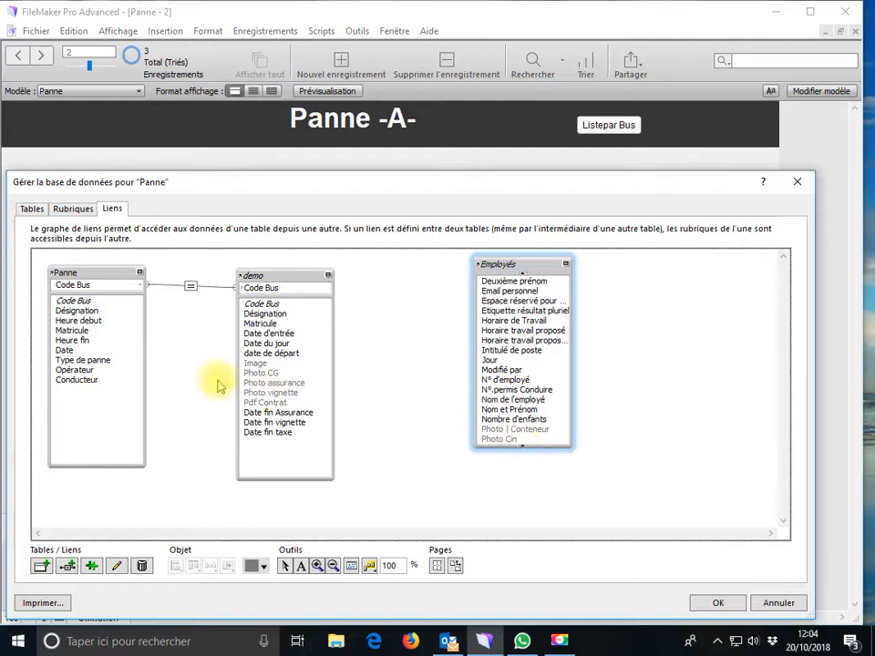
left_click_drag(73, 371, 483, 388)
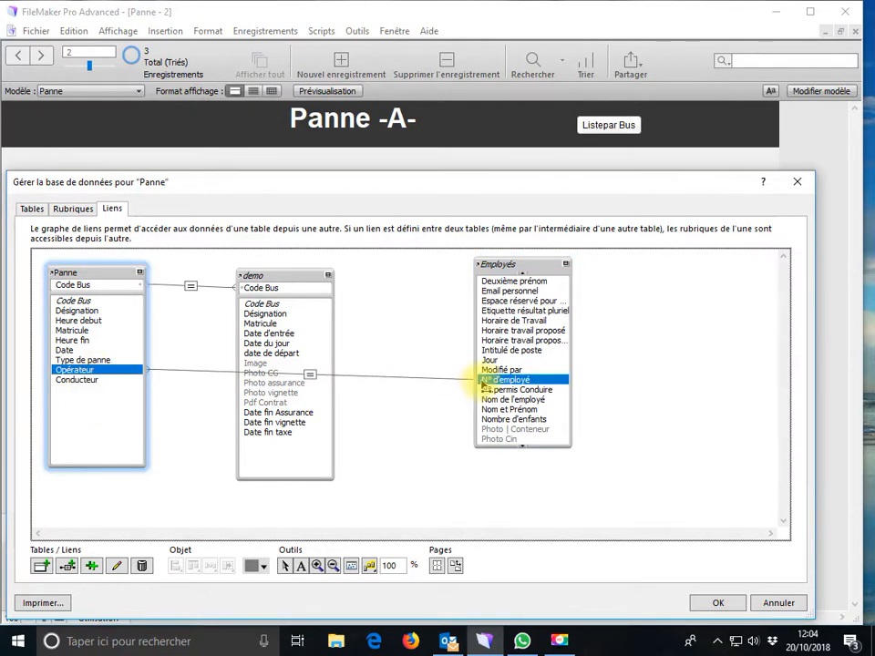
left_click_drag(302, 291, 270, 283)
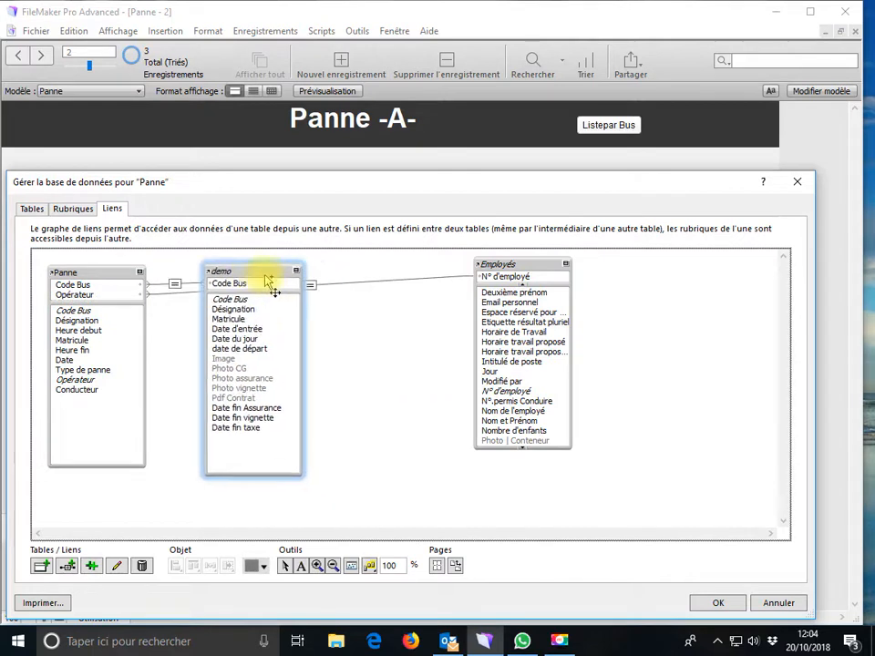
left_click_drag(520, 274, 387, 292)
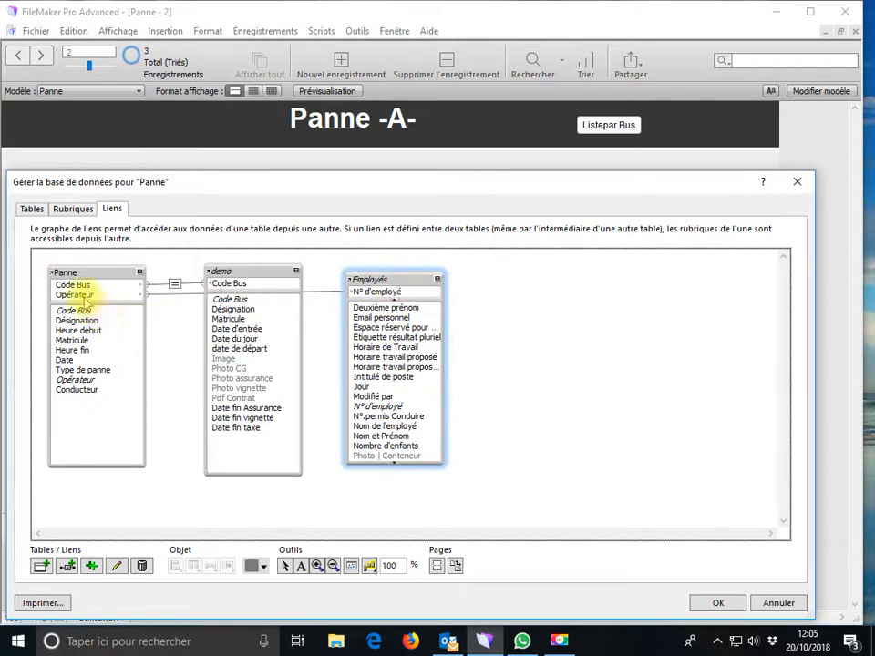
Link Conducteur in Panne to N° d'employé in Employés and save the database definition
left_click(94, 392)
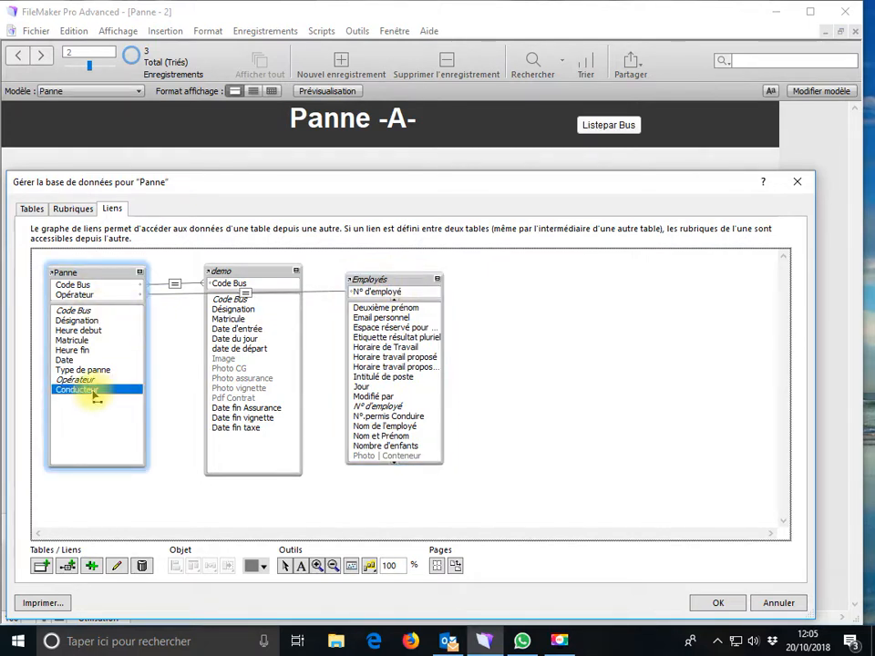
left_click_drag(96, 396, 363, 299)
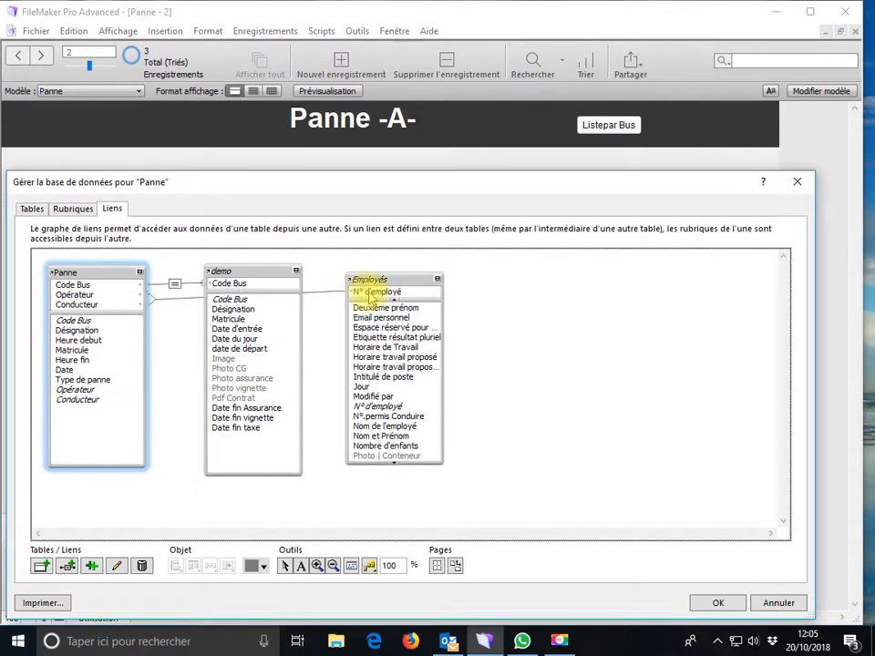
left_click(73, 211)
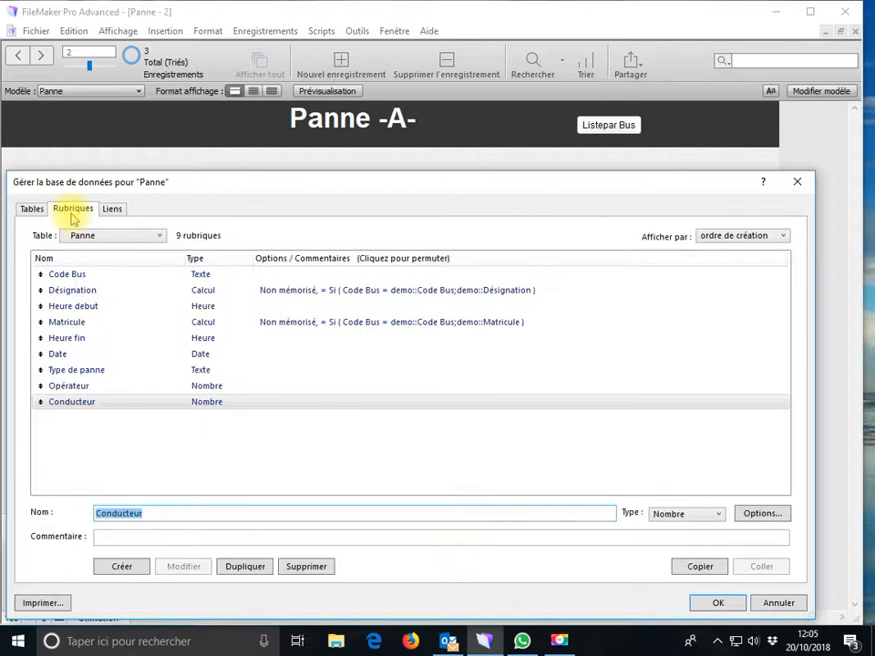
left_click(691, 605)
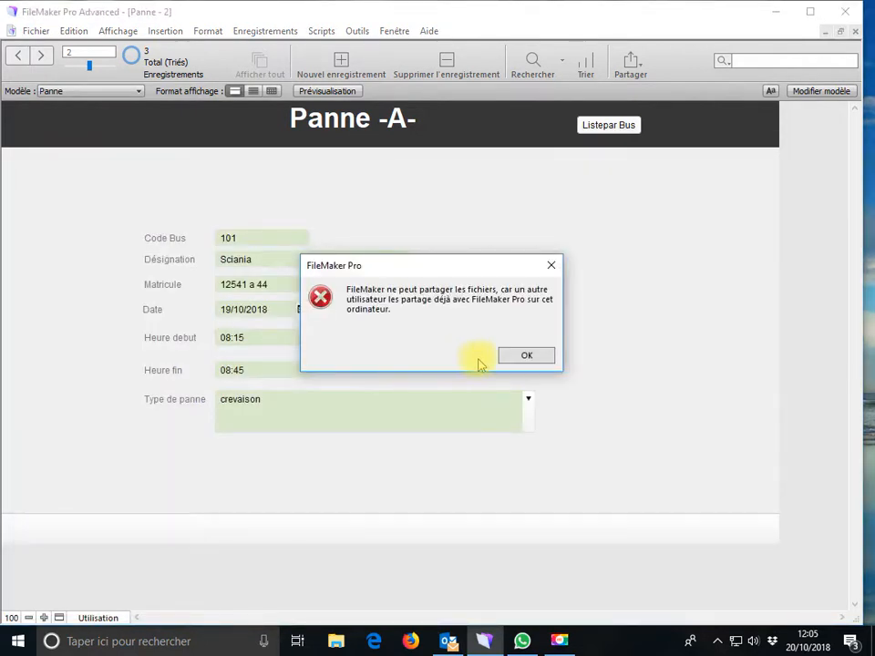
left_click(526, 356)
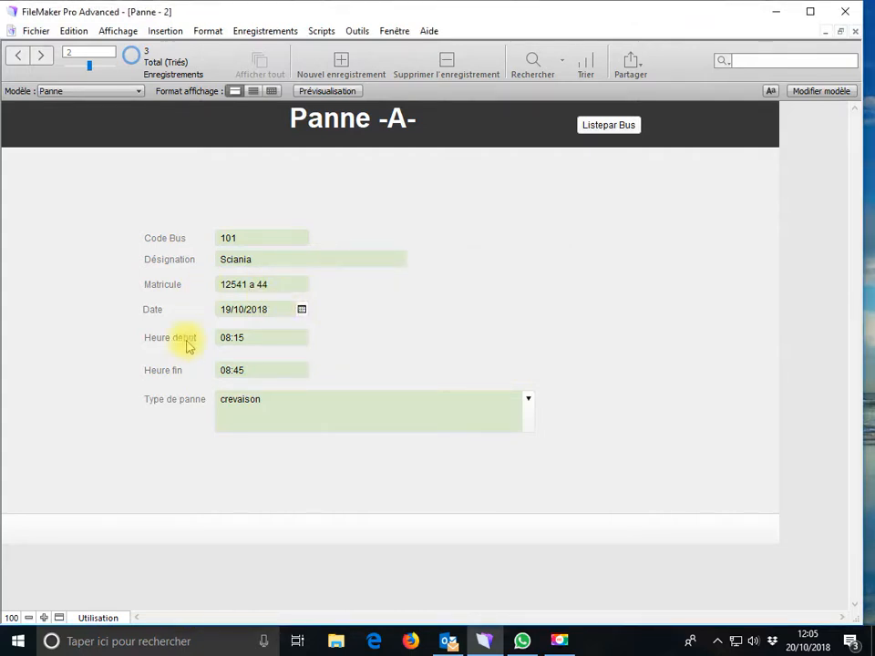
In the Panne layout, move Désignation and Matricule beside Code Bus, narrow the Désignation field, and place both labels above their fields
left_click(112, 617)
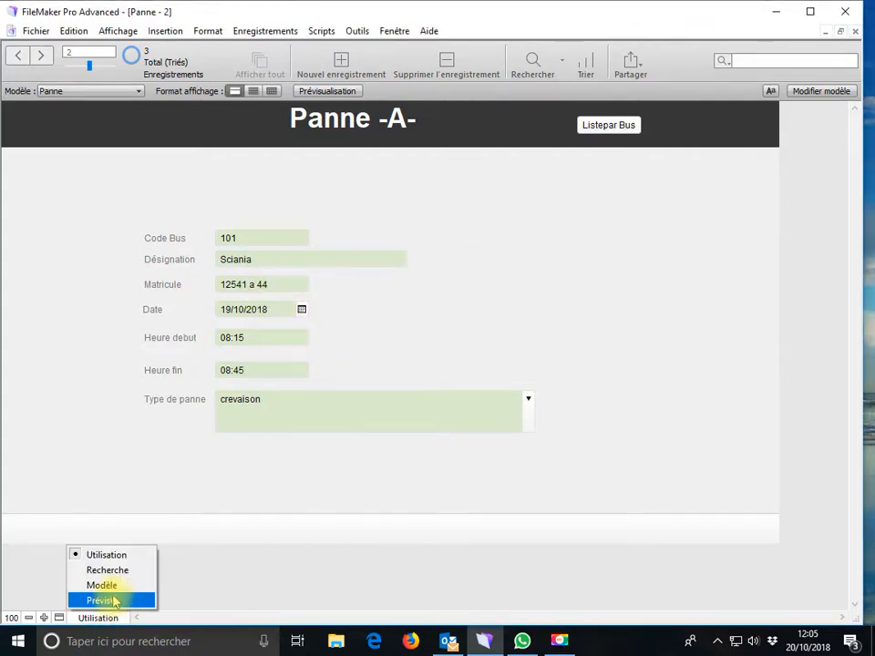
left_click(107, 586)
left_click_drag(246, 286, 347, 264)
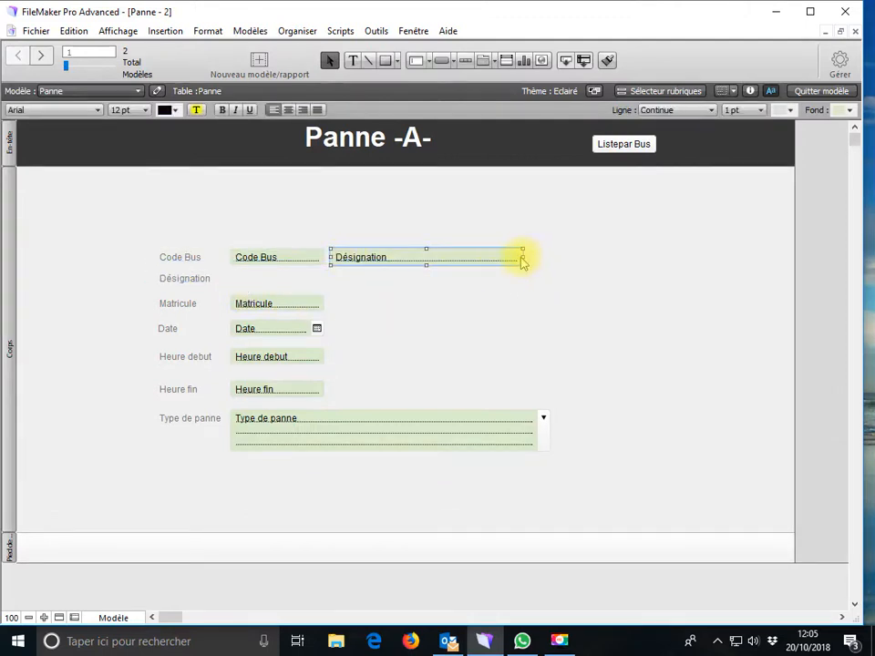
left_click_drag(523, 257, 436, 262)
left_click_drag(306, 303, 465, 260)
left_click_drag(209, 286, 397, 247)
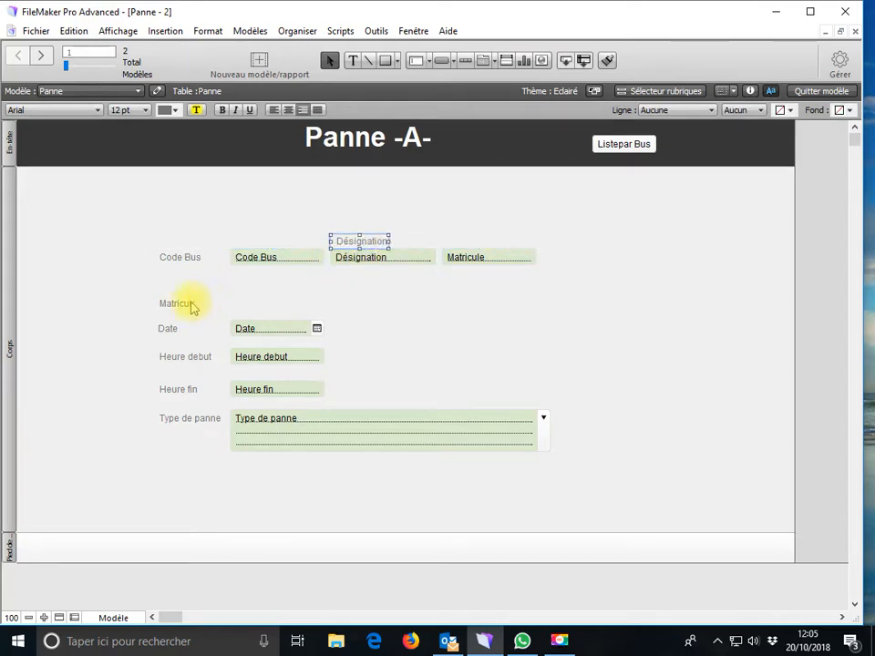
left_click_drag(178, 304, 467, 242)
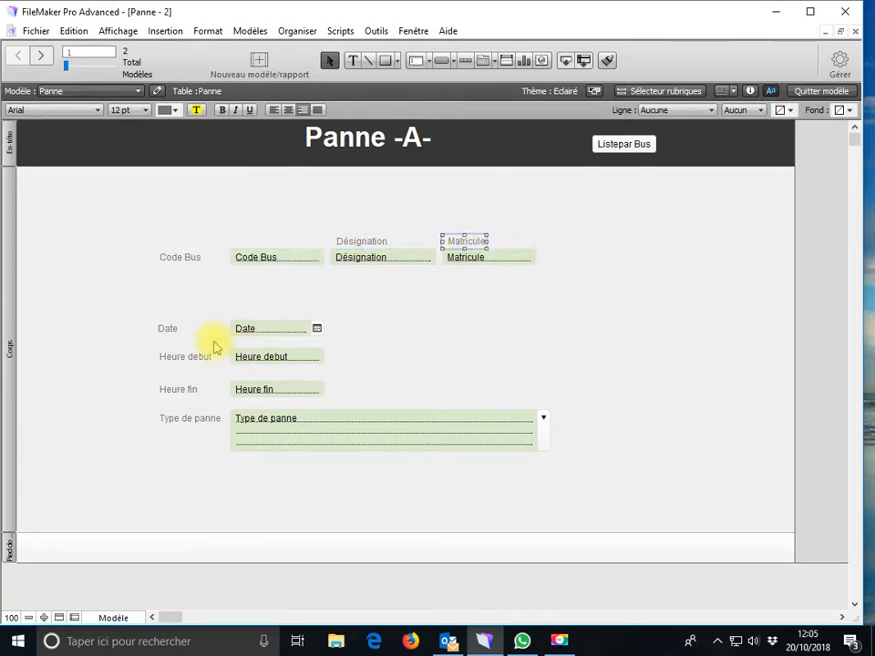
Move the Date, Heure debut and Heure fin fields with their labels up to just below Code Bus
left_click(161, 330)
left_click(255, 333, "shift")
left_click(254, 360, "shift")
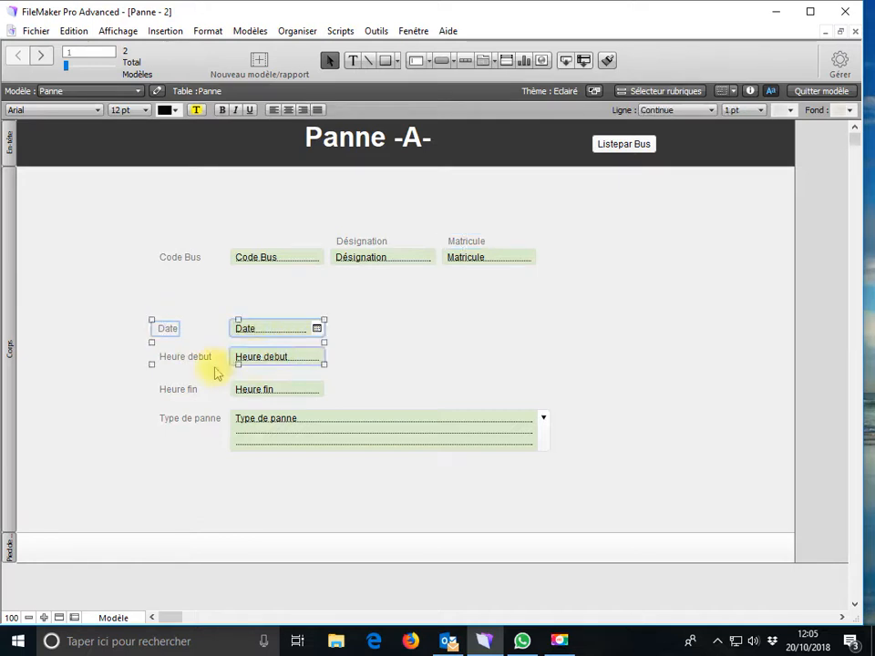
left_click(196, 362, "shift")
left_click(187, 390, "shift")
left_click(246, 391, "shift")
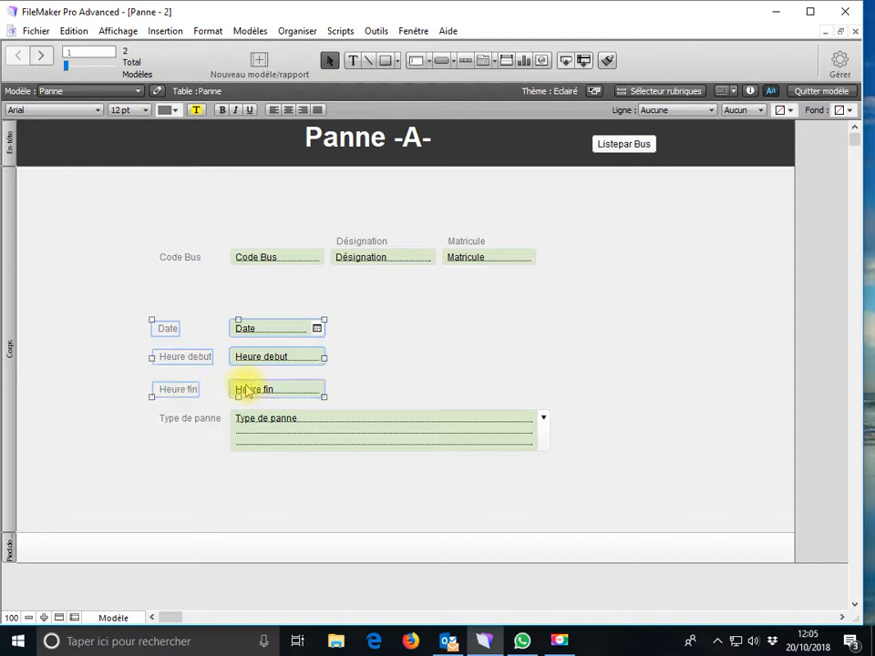
key("Up")
key("Up")
key("Up")
key("Up")
key("Up")
key("Up")
key("Up")
key("Up")
key("Up")
key("Up")
key("Up")
key("Up")
key("Up")
key("Up")
key("Up")
key("Up")
key("Up")
key("Up")
key("Up")
key("Up")
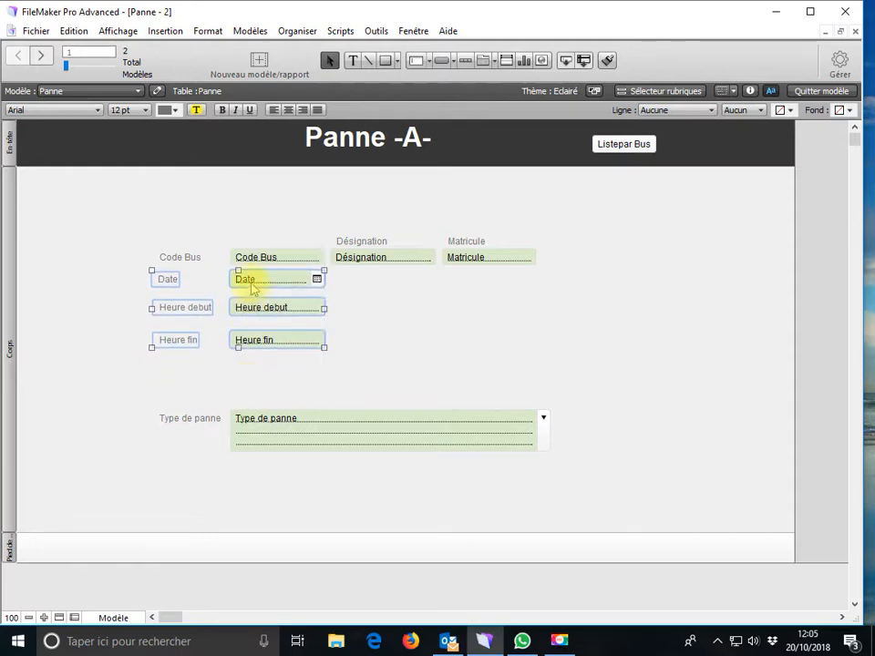
Tighten the spacing of the Heure debut and Heure fin rows beneath the Date row
left_click(168, 286, "shift")
key("Up")
key("Up")
key("Up")
key("Up")
key("Up")
key("Up")
key("Up")
key("Up")
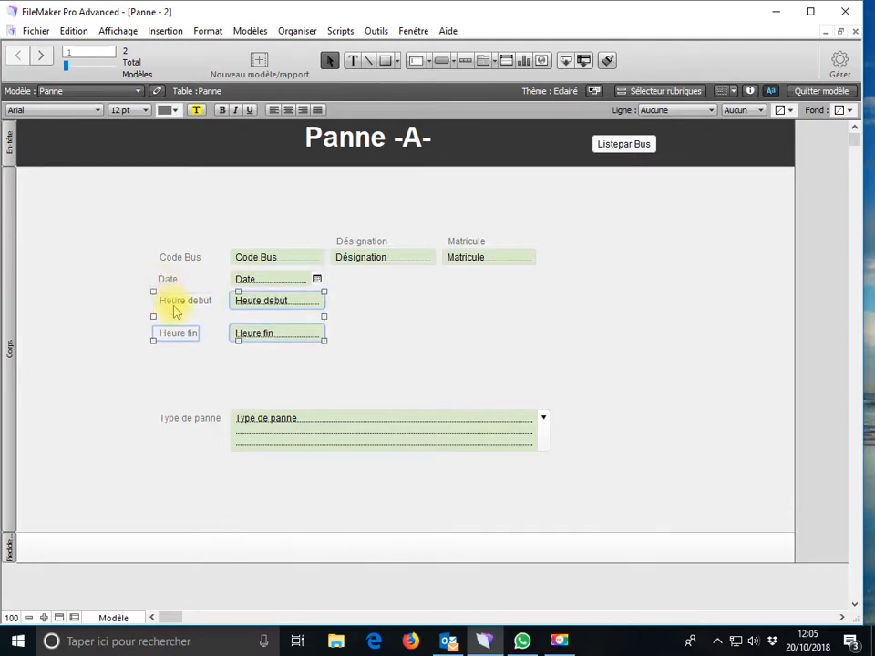
left_click(255, 307, "shift")
key("Up")
key("Up")
key("Up")
key("Up")
key("Up")
key("Up")
key("Up")
key("Up")
key("Up")
key("Up")
key("Up")
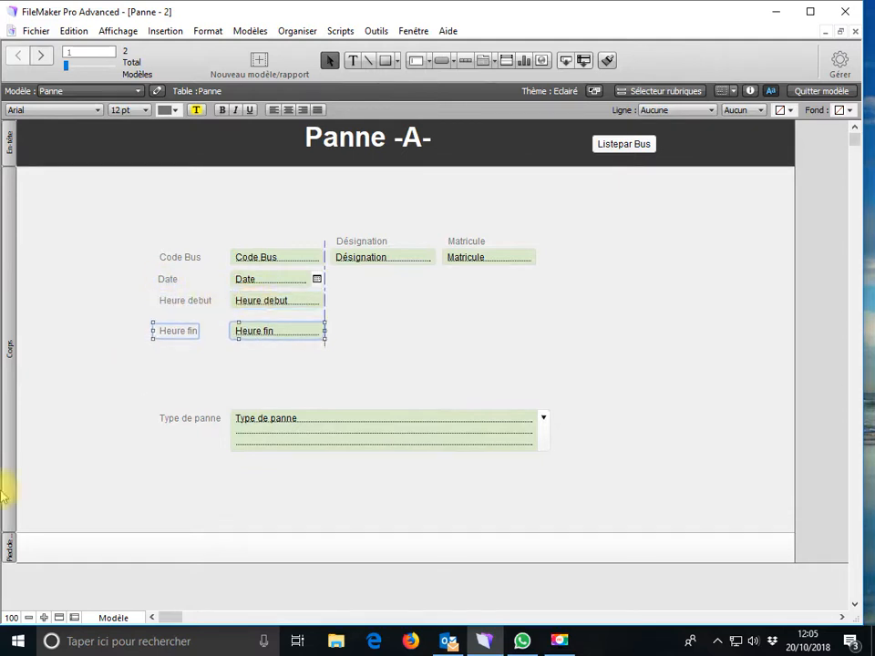
left_click(377, 372)
Place a copy of the Heure fin field below it and assign it to Opérateur, with its title attached
left_click(276, 330)
left_click_drag(277, 331, 280, 353)
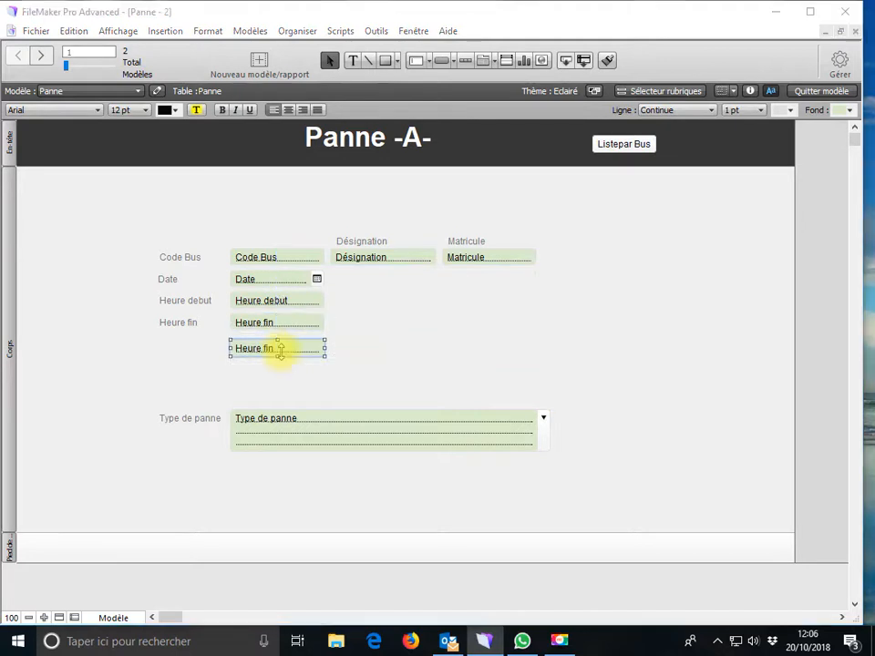
double_click(280, 353)
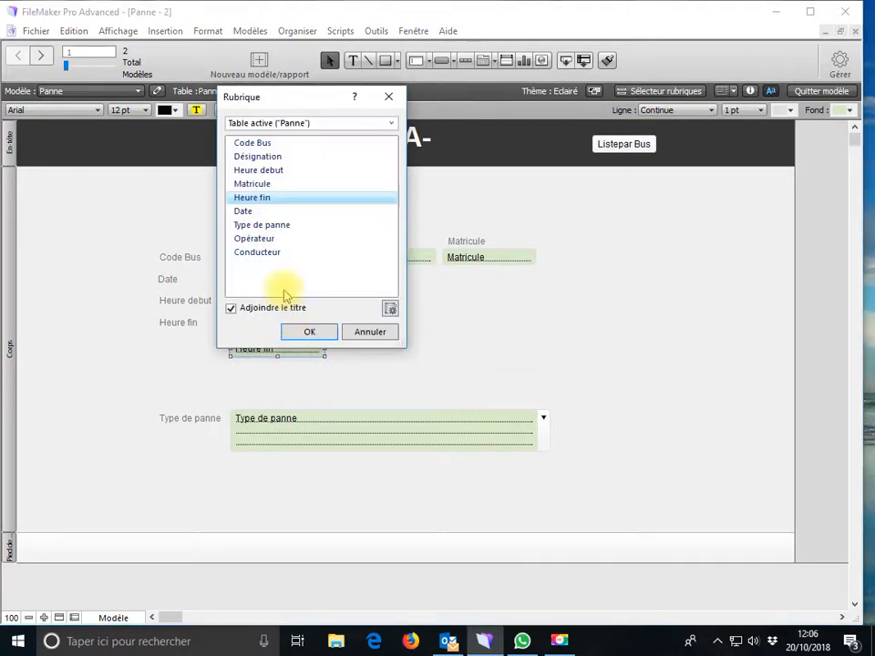
left_click(259, 239)
left_click(307, 331)
Place a copy of the Opérateur field below it and assign it to Conducteur, with its title attached
left_click_drag(301, 359, 303, 384)
double_click(293, 368)
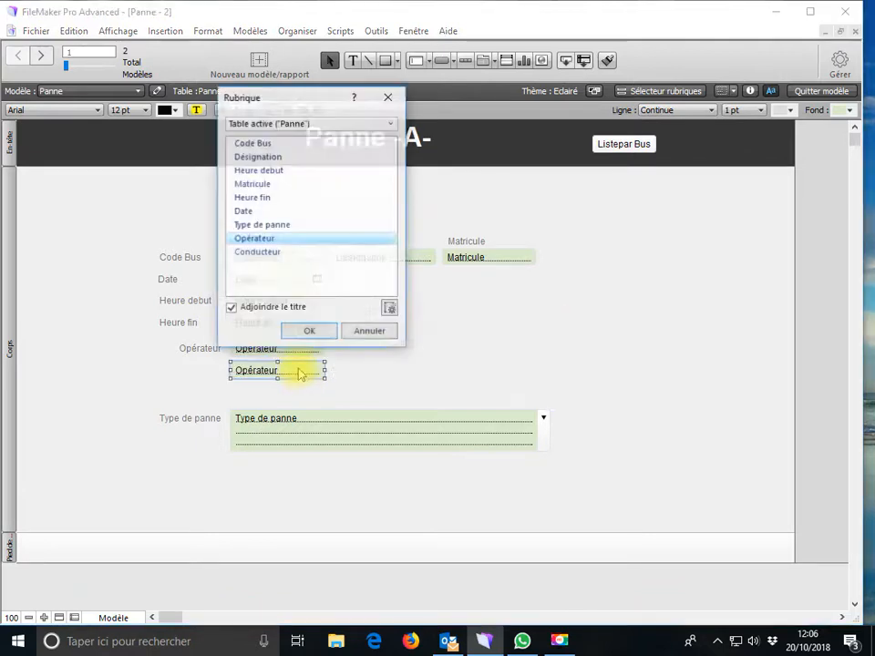
left_click(264, 253)
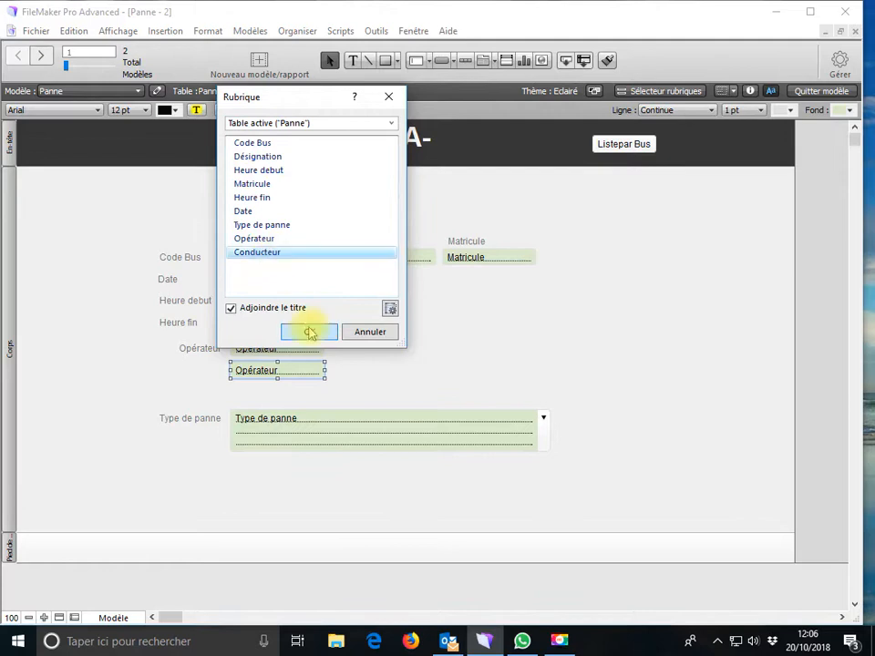
left_click(309, 331)
Shift the Opérateur and Conducteur labels left to line up with the labels above them
left_click(208, 356)
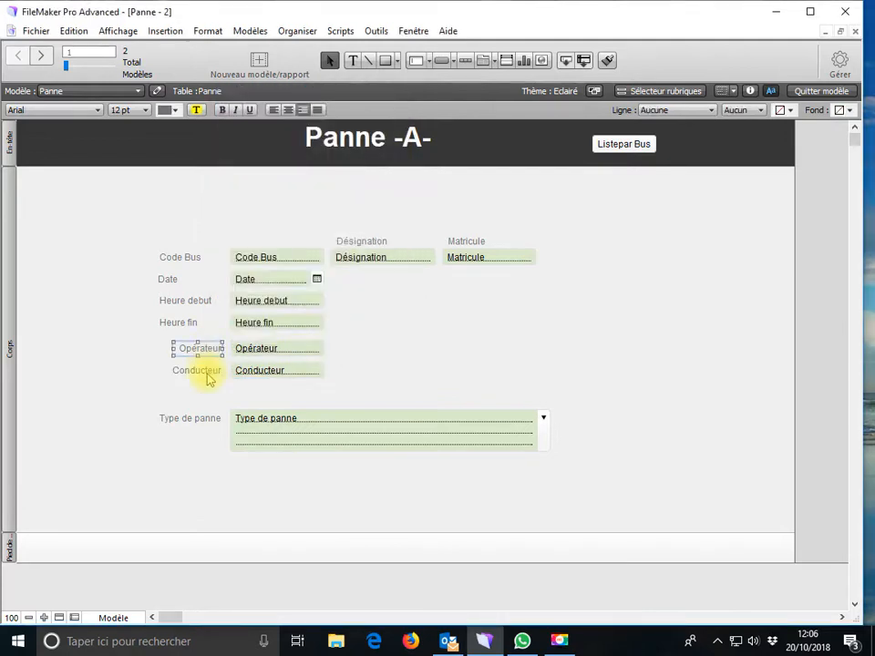
left_click(209, 373, "shift")
key("Left")
key("Left")
key("Left")
key("Left")
key("Left")
key("Left")
key("Left")
key("Left")
key("Left")
key("Left")
key("Left")
key("Left")
key("Left")
key("Left")
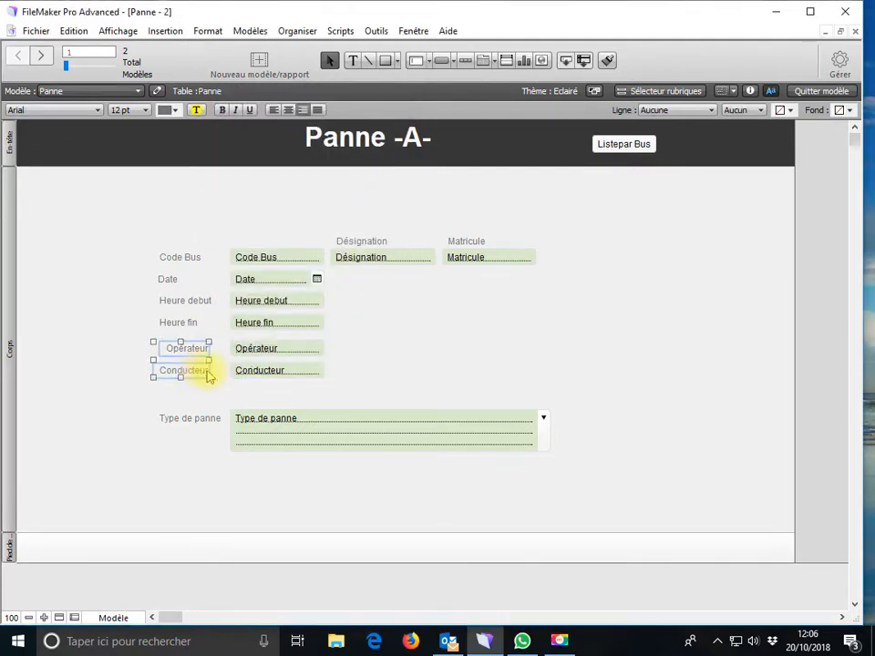
key("Left")
key("Left")
key("Left")
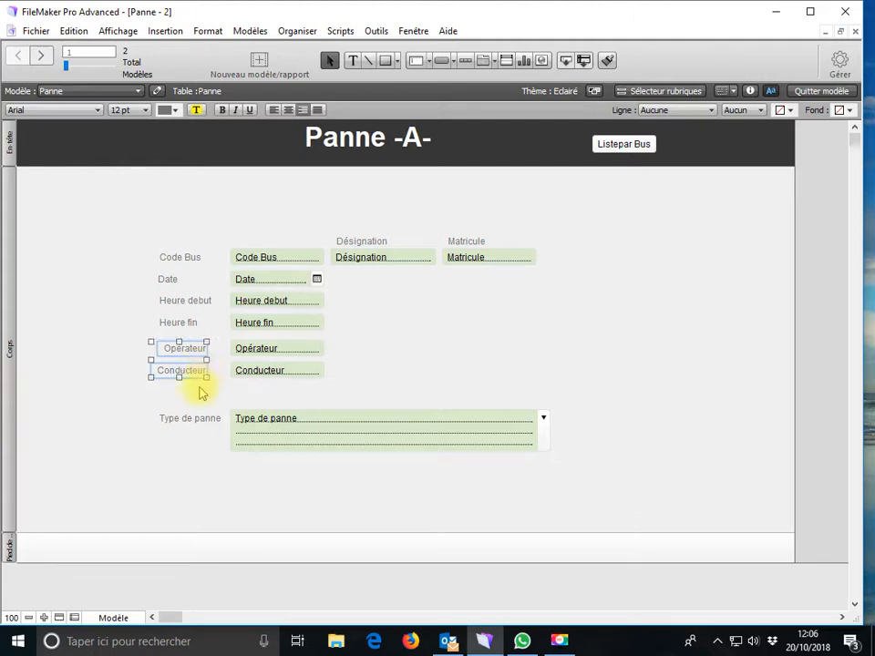
left_click(186, 353)
key("Left")
key("Left")
key("Left")
key("Left")
key("Left")
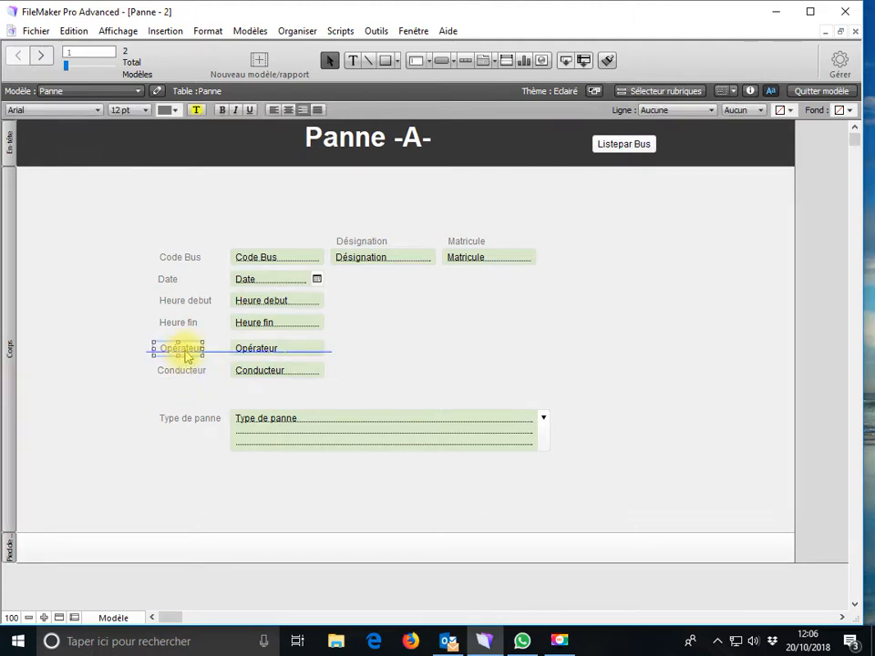
Nudge the Type de panne label slightly left, away from its field
left_click(192, 421)
key("Left")
key("Left")
key("Left")
key("Left")
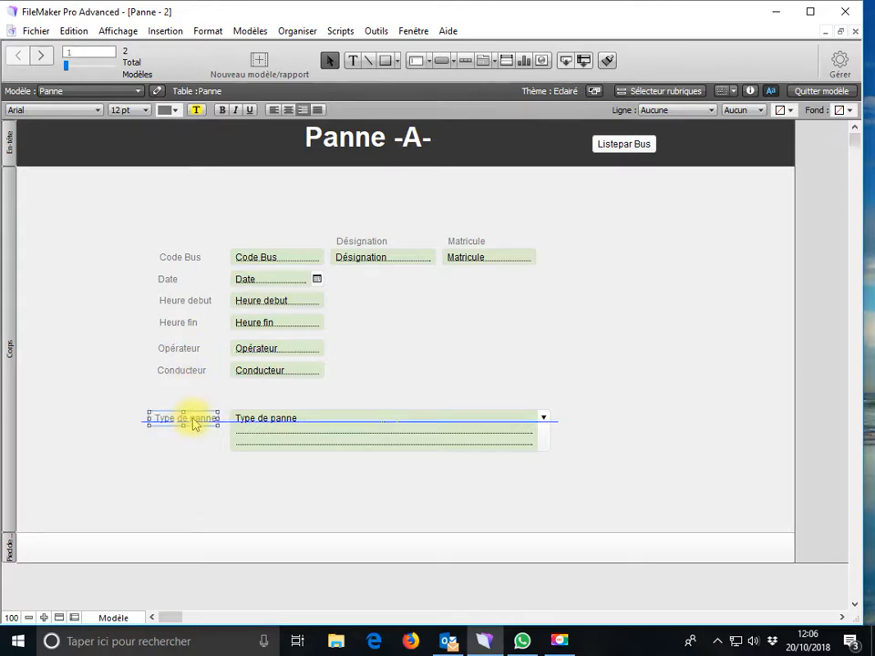
left_click(397, 392)
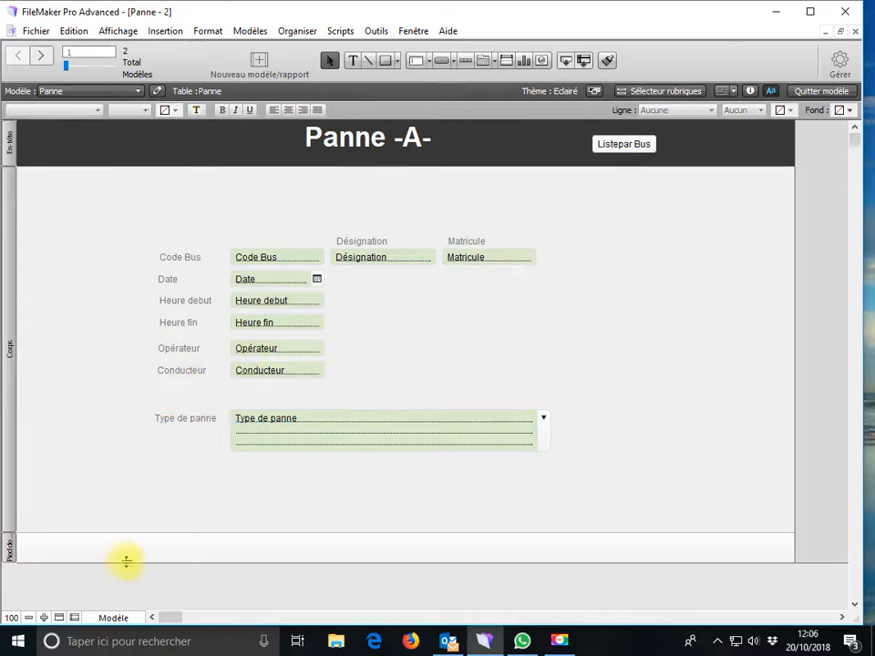
left_click(118, 618)
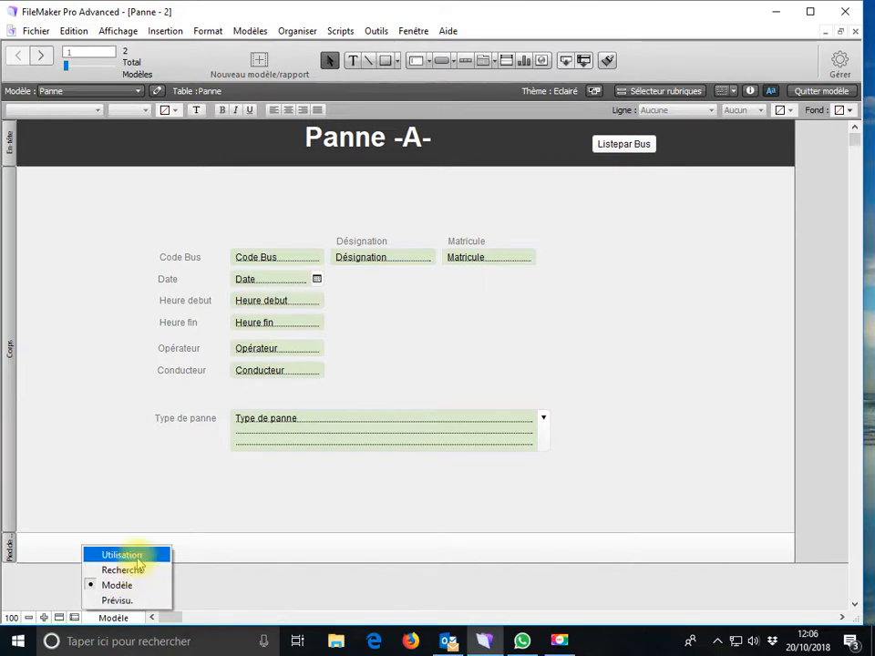
left_click(370, 352)
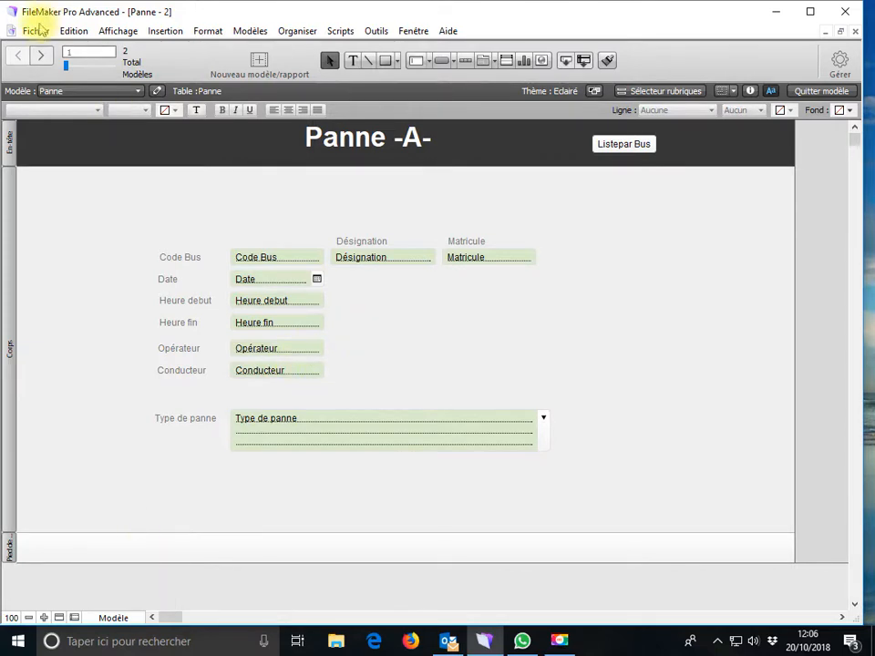
Create a Calcul field named "Non Op" in the Panne table
left_click(37, 32)
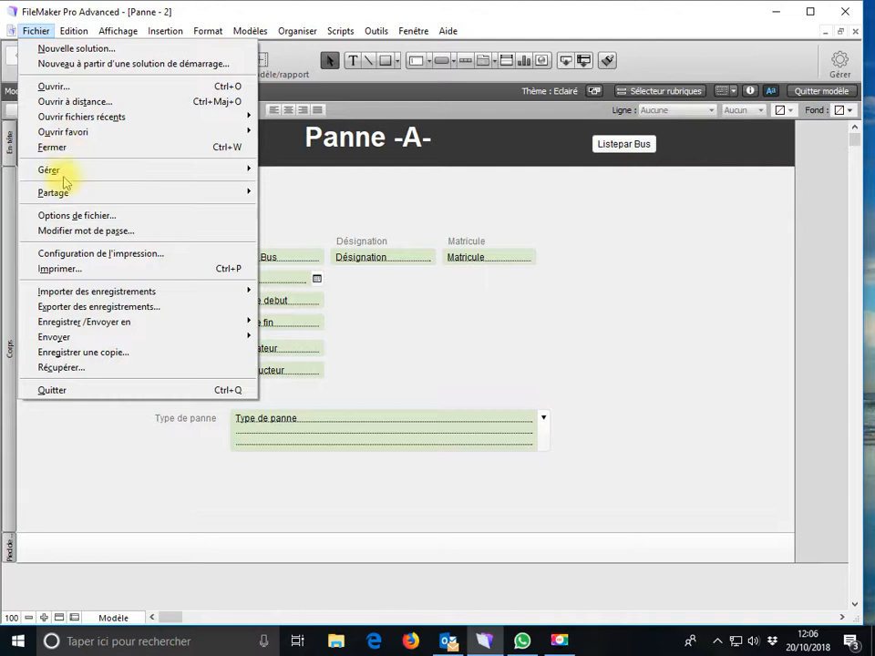
mouse_move(56, 170)
left_click(312, 171)
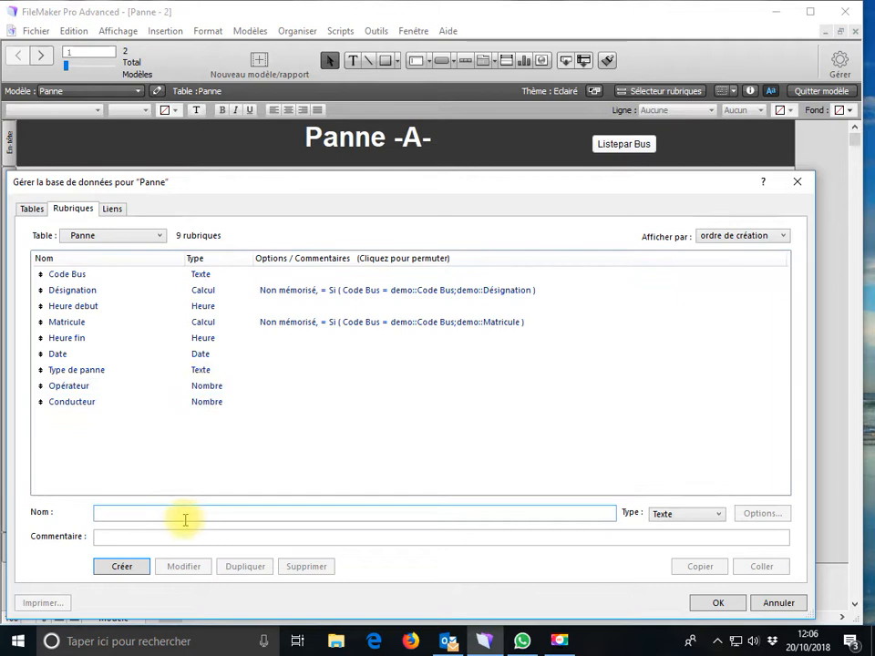
type("Non Op")
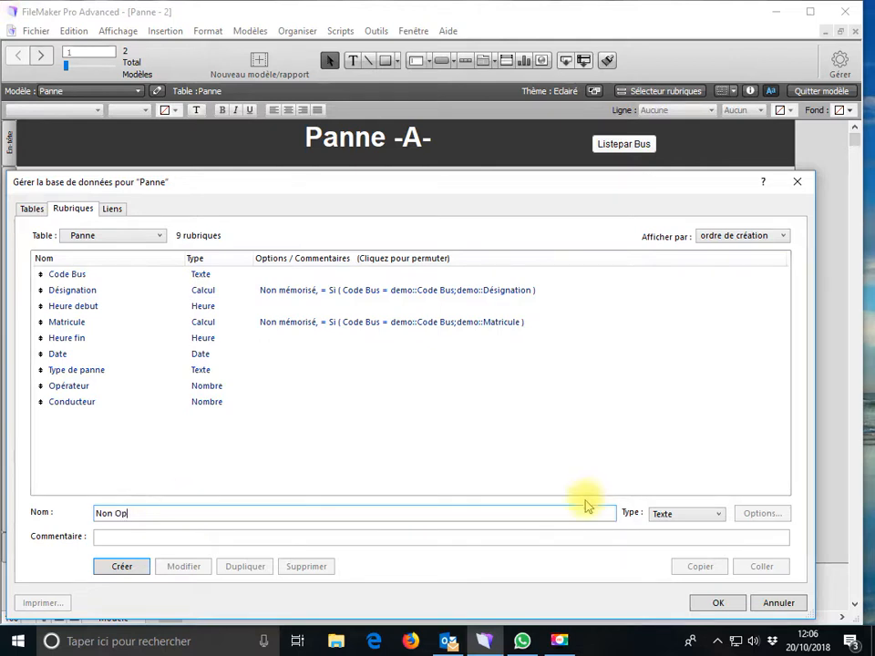
left_click(699, 513)
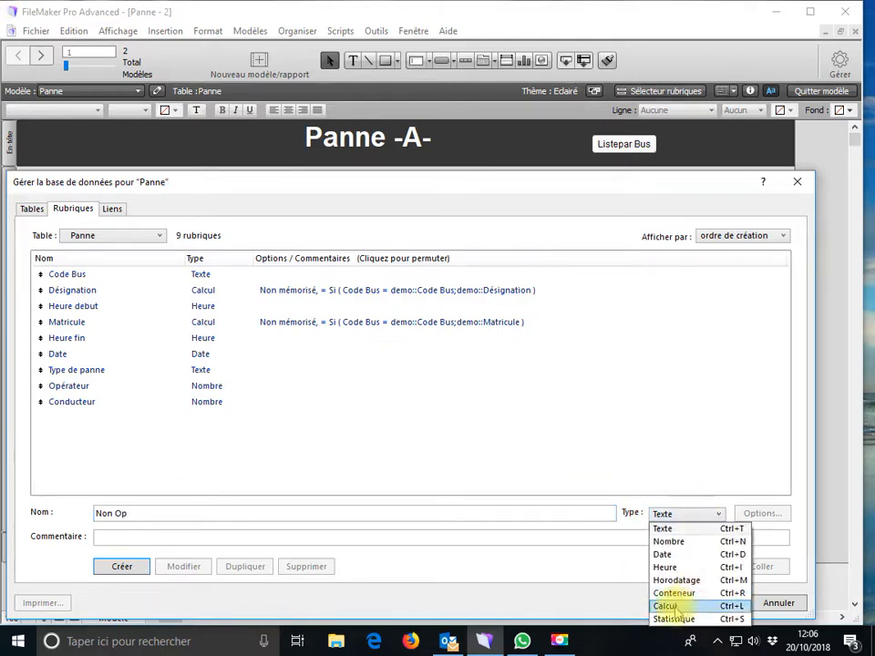
left_click(666, 606)
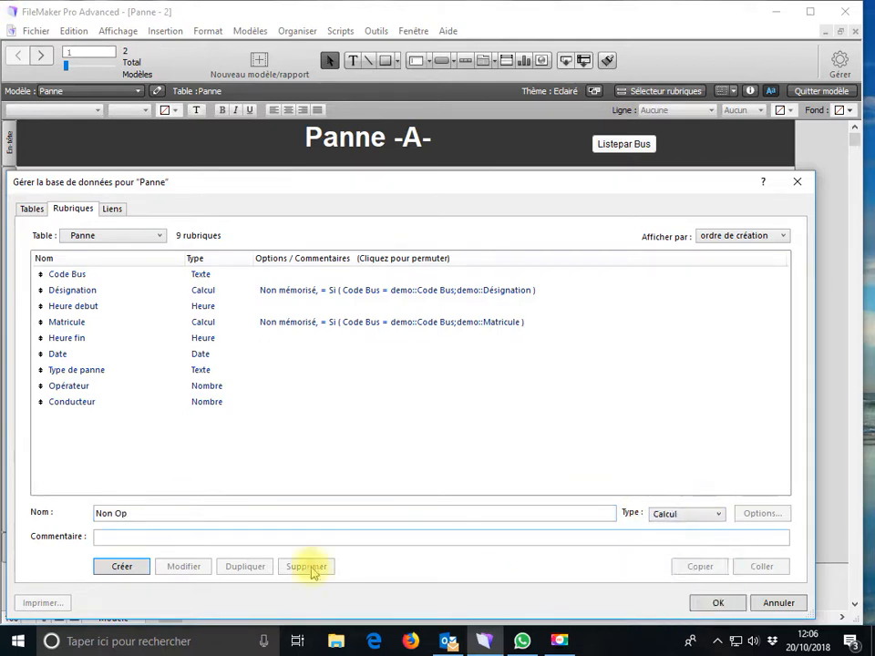
left_click(124, 566)
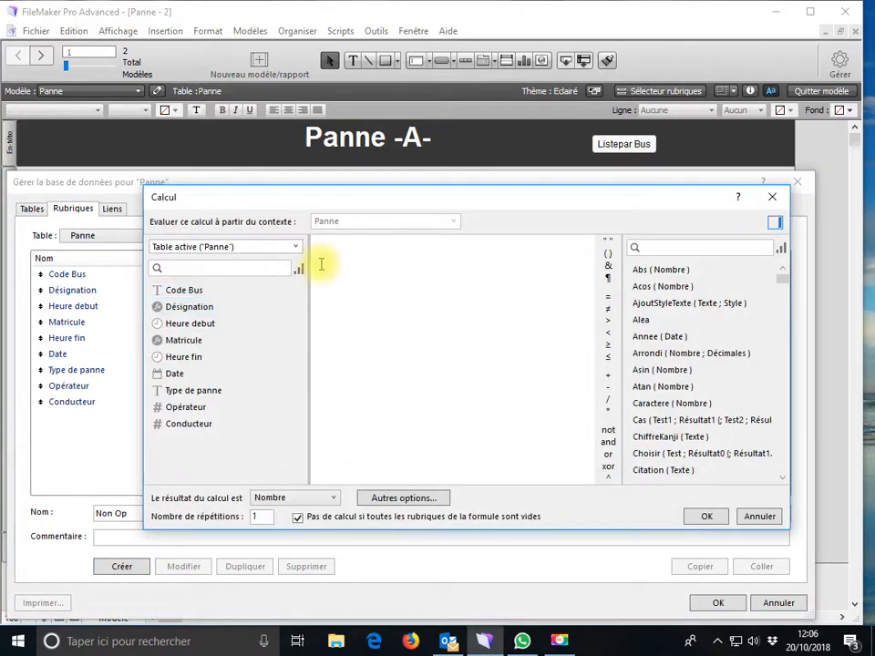
Build the Non Op formula Si ( Opérateur = Employés::N° d'employé;Employés::Nom et Prénom )
type("Si")
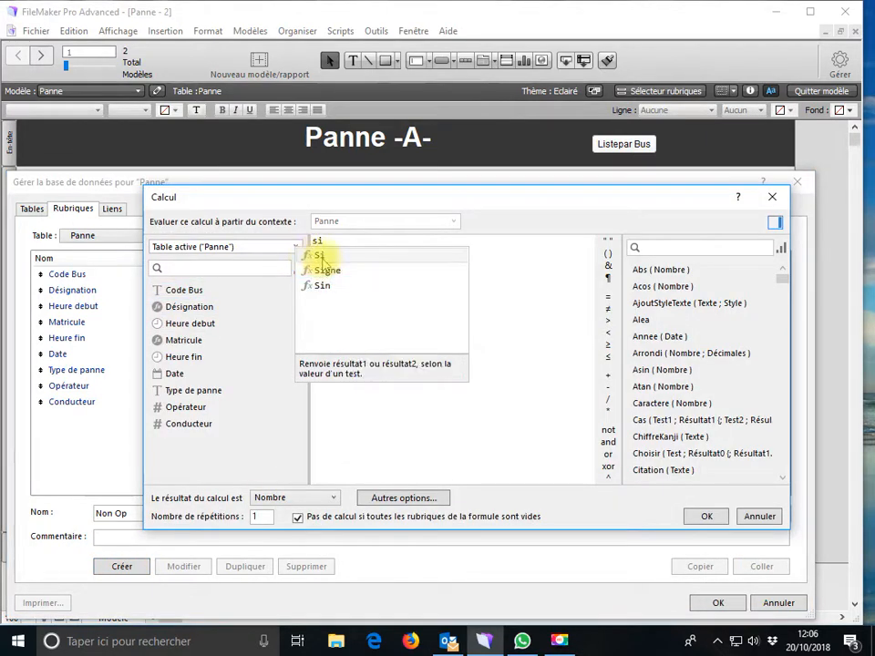
key("Return")
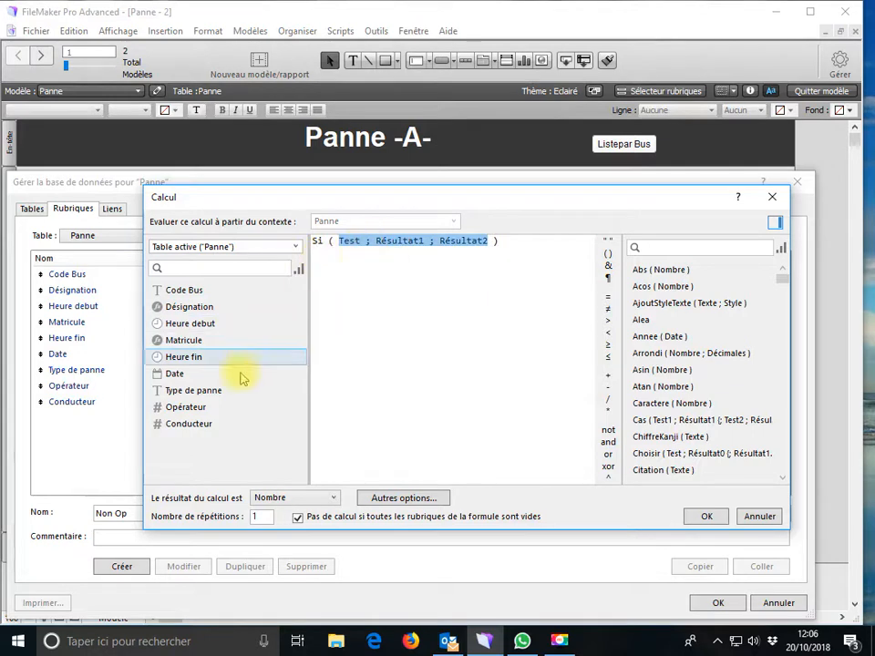
double_click(193, 408)
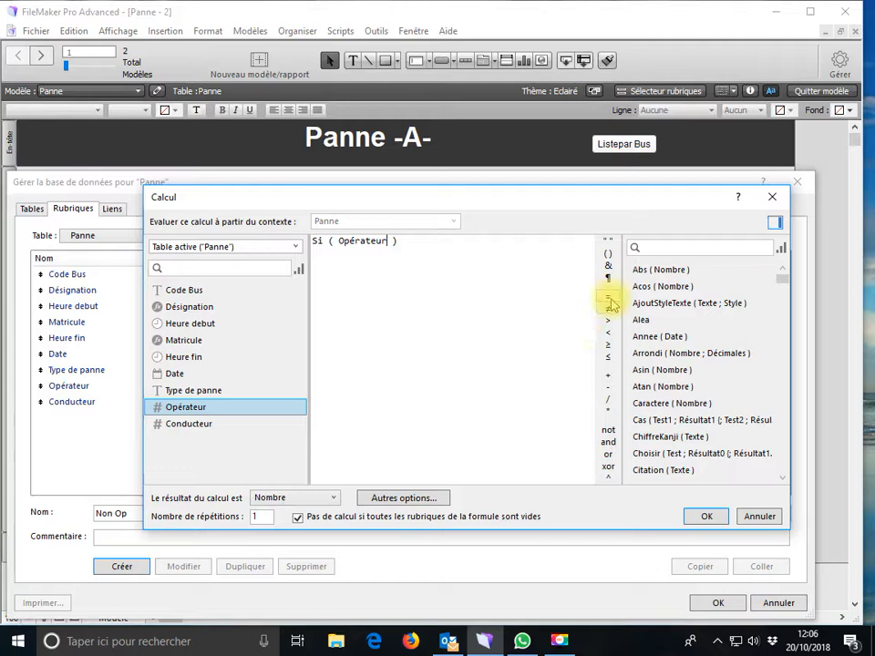
left_click(609, 298)
left_click(293, 247)
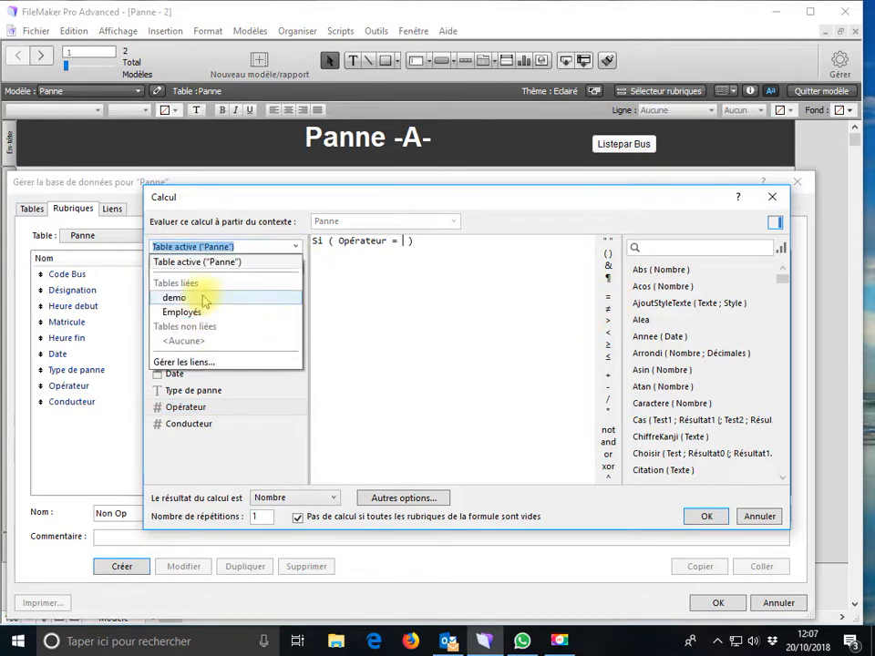
left_click(206, 312)
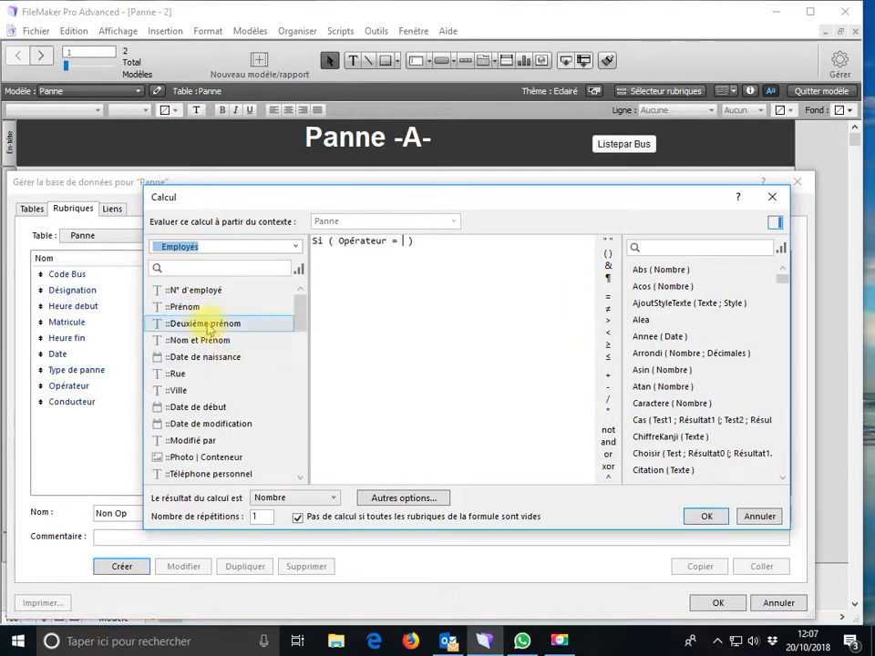
left_click(204, 292)
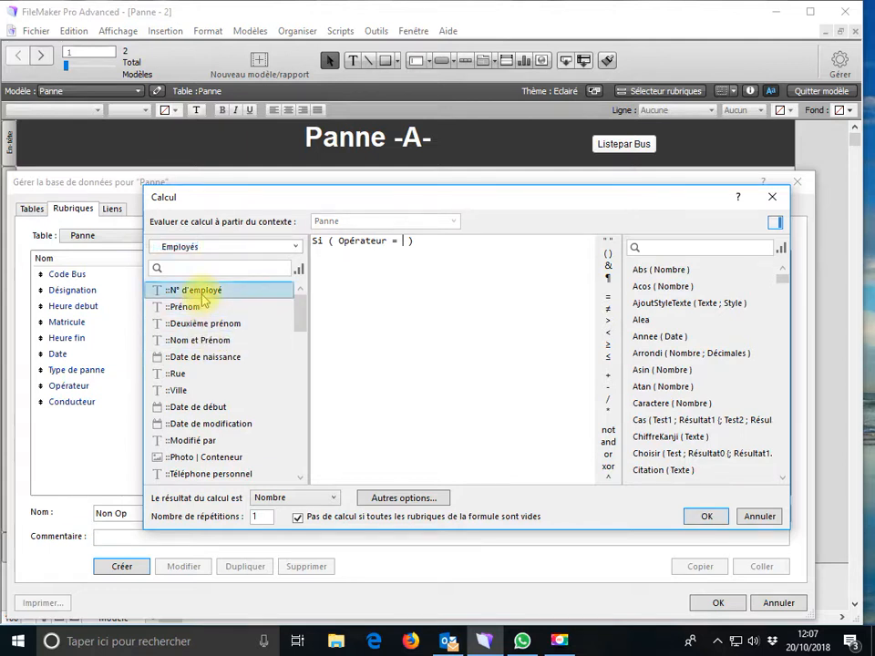
double_click(202, 298)
type(";")
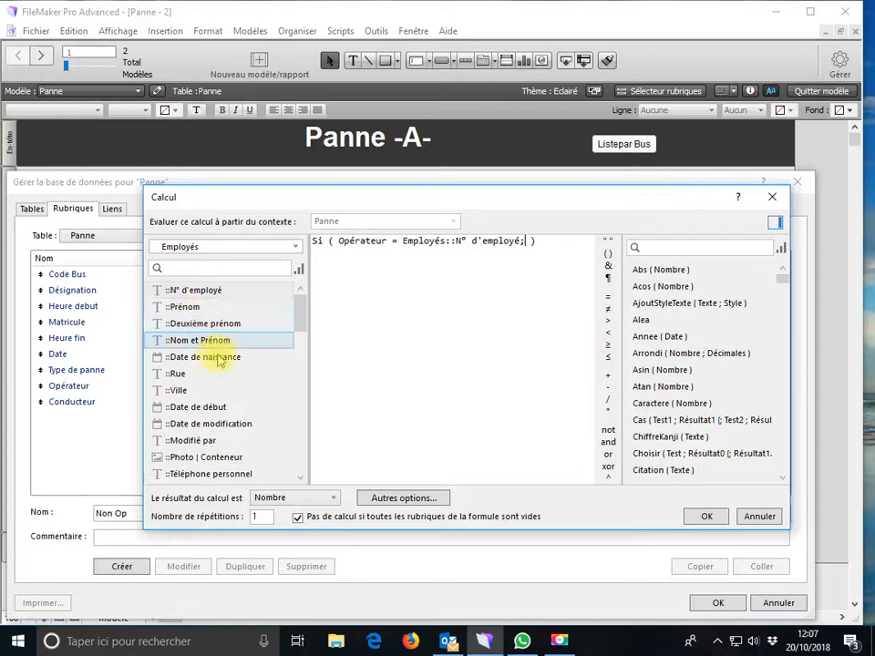
double_click(212, 341)
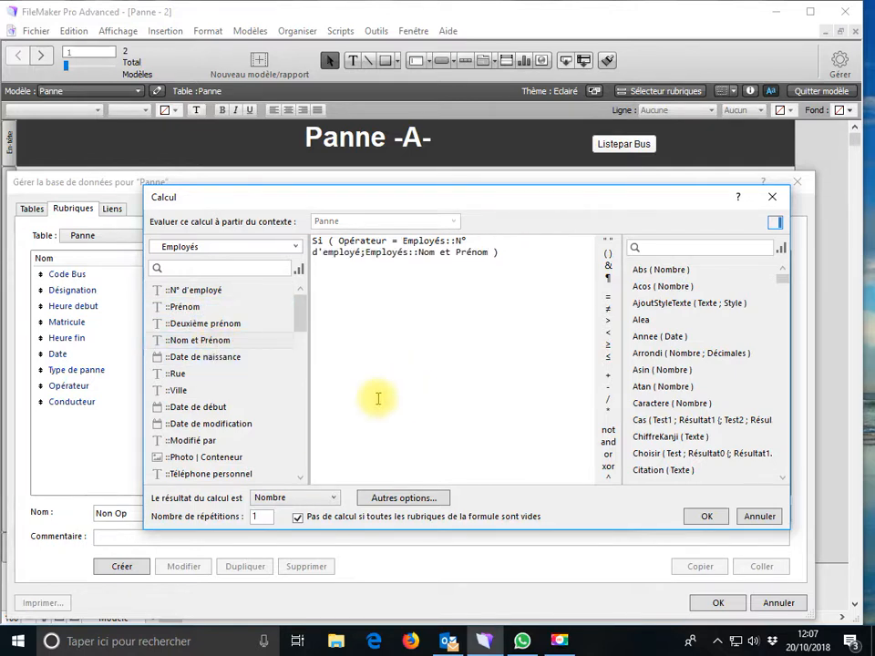
Set the Non Op calculation's result type to Texte and save the formula
left_click(289, 500)
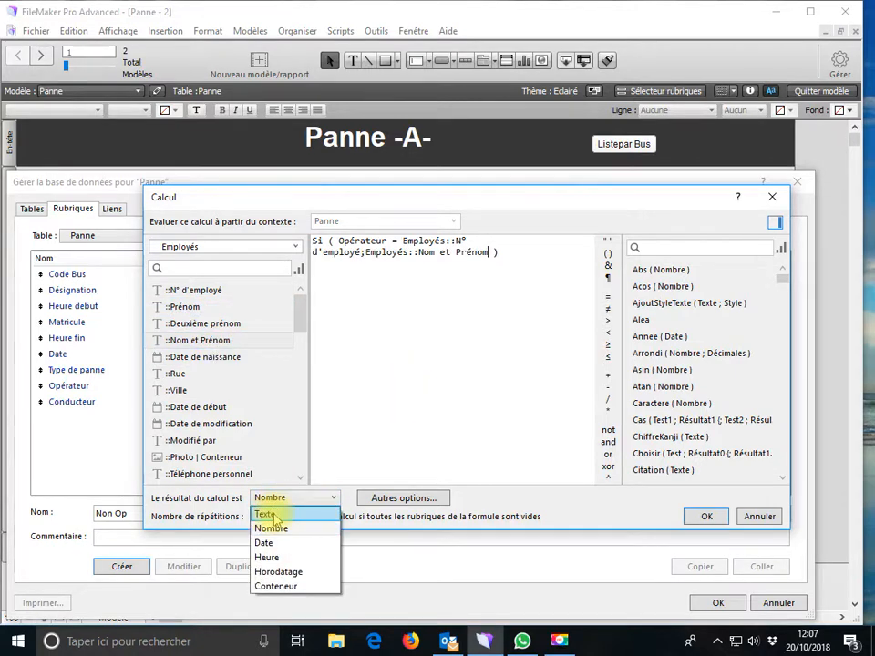
left_click(271, 514)
left_click(706, 518)
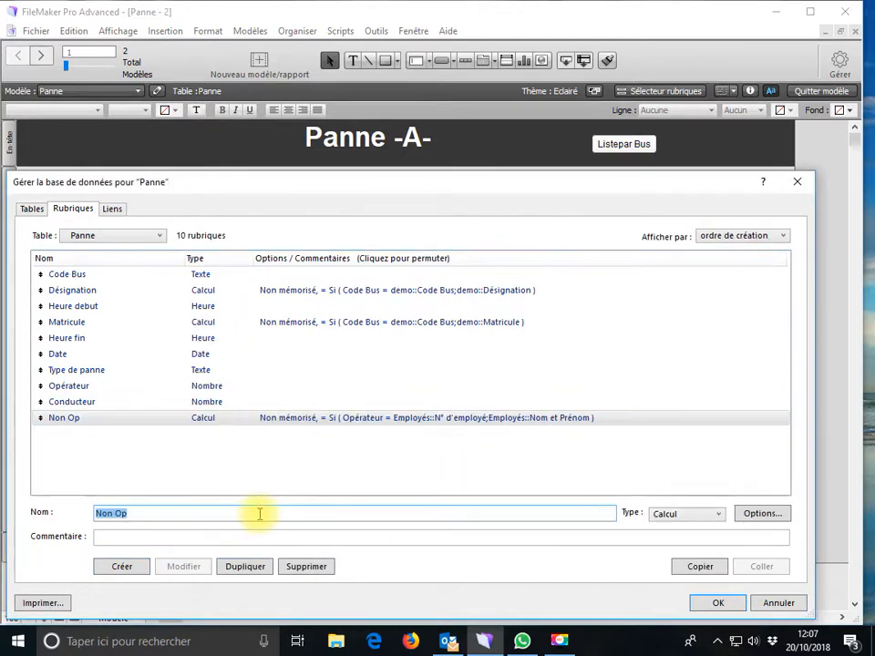
Create another Calcul field named "Nom Cond" in the Panne table
type("Con")
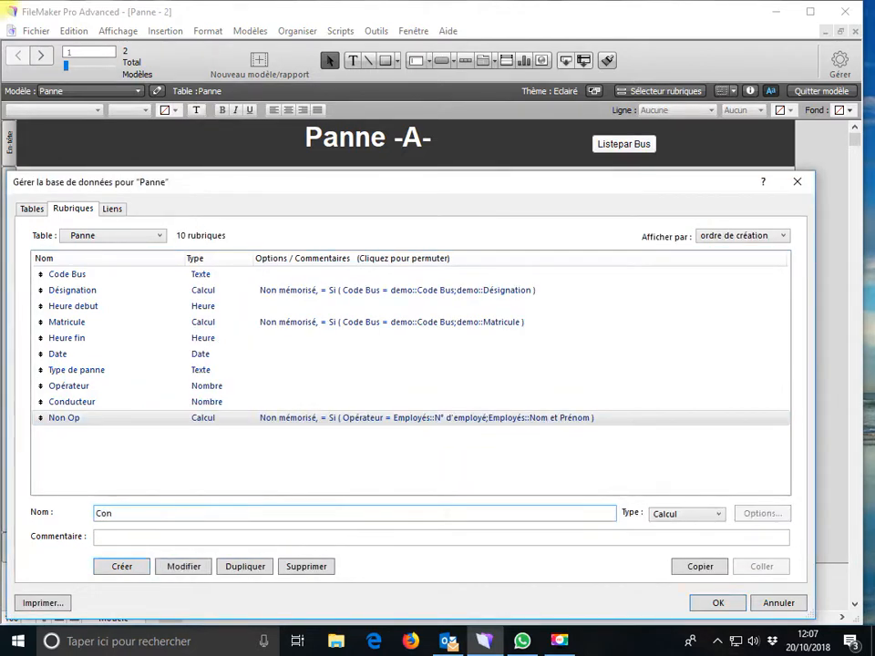
key("BackSpace")
key("BackSpace")
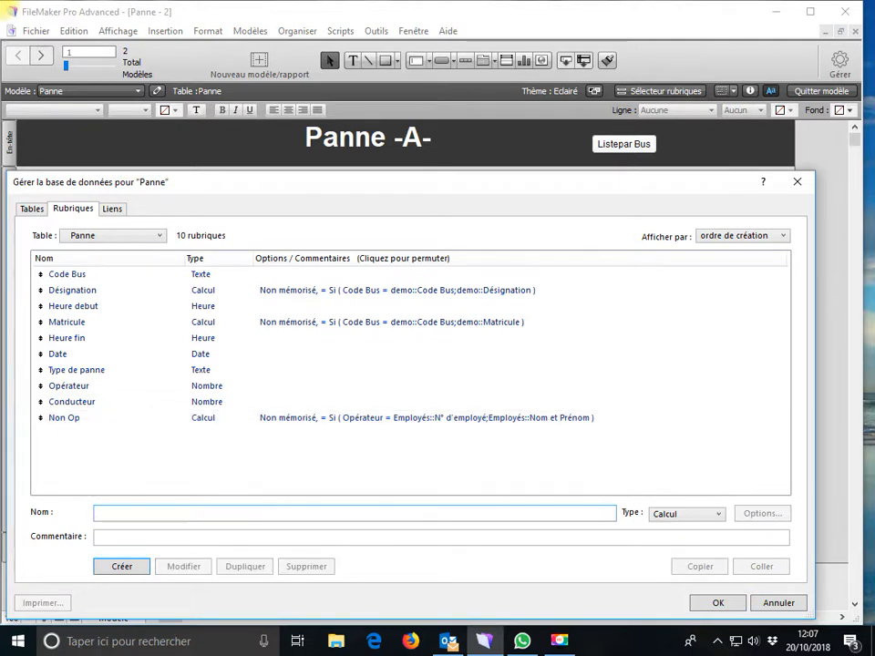
type("Nom Cond")
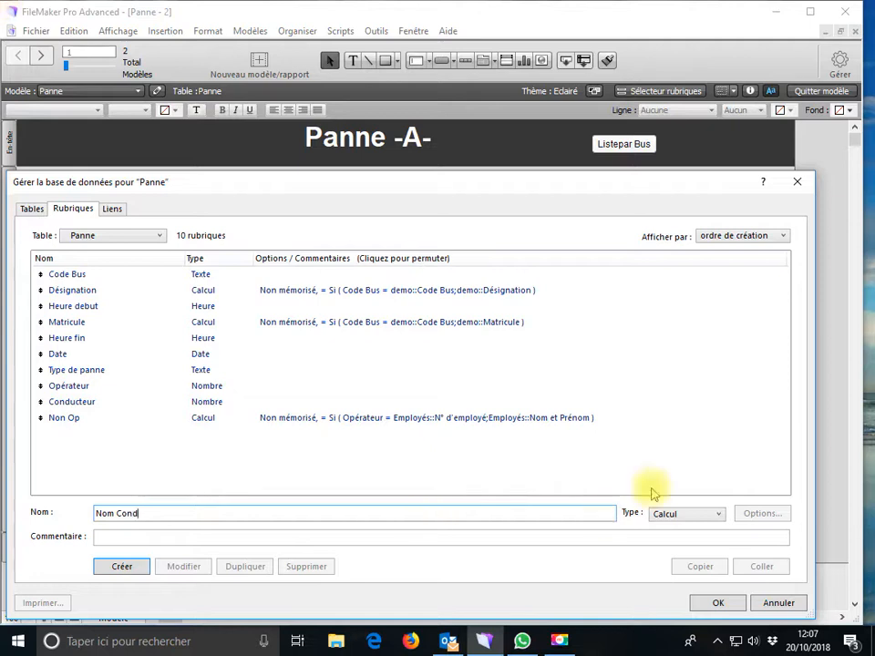
left_click(675, 514)
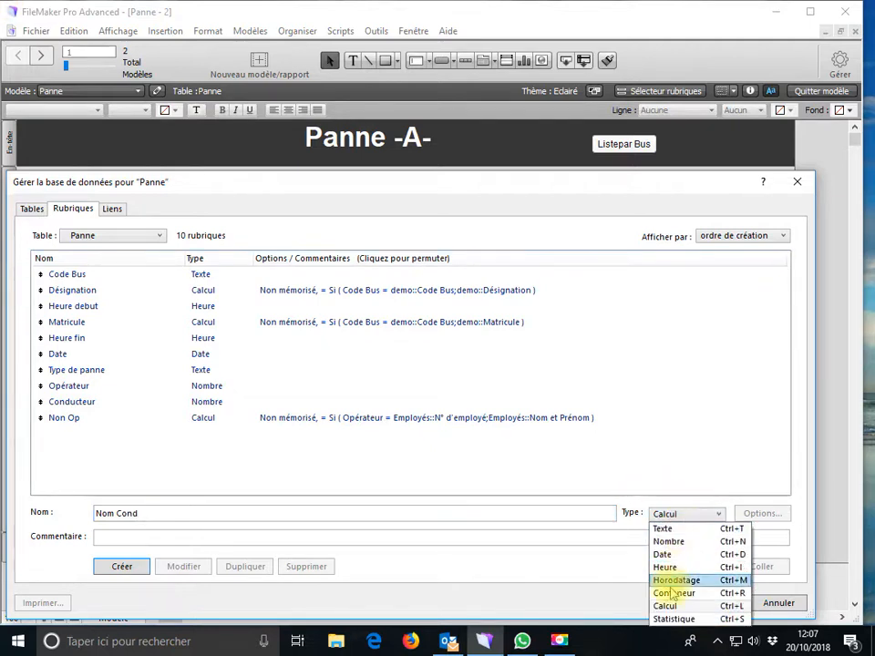
left_click(128, 574)
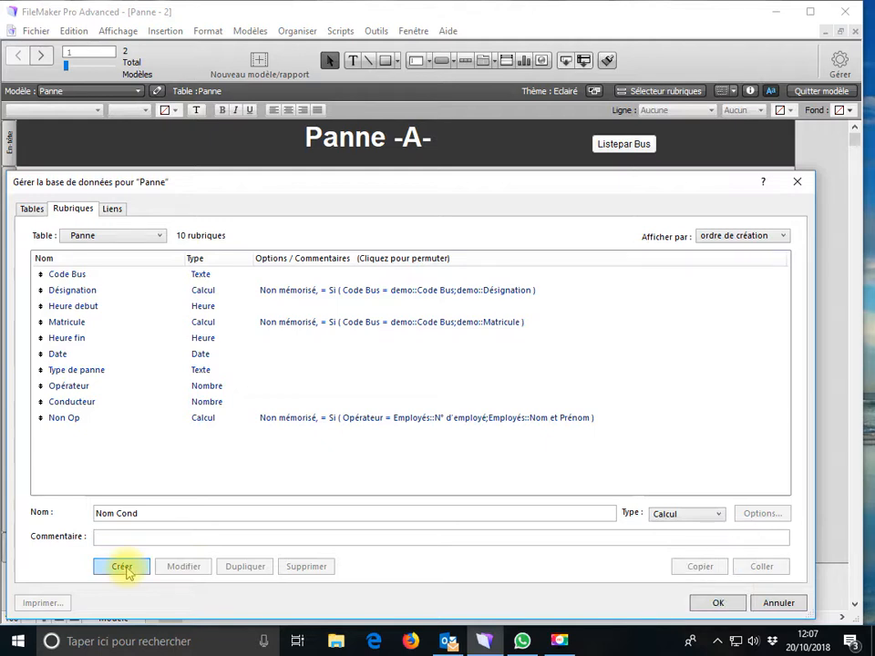
left_click(124, 568)
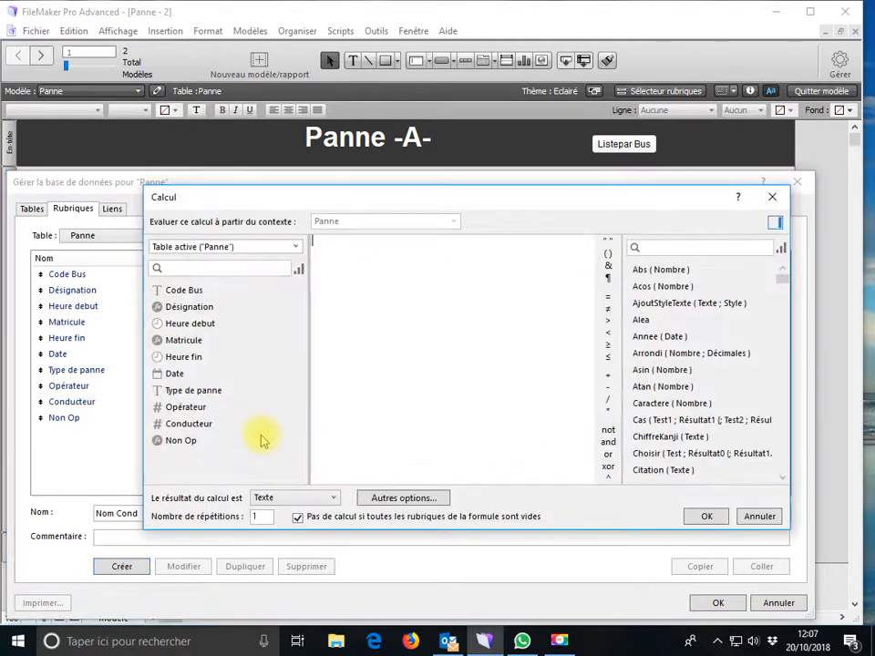
Start the Nom Cond formula with the Si function, testing the Conducteur field with an equals operator
type("si")
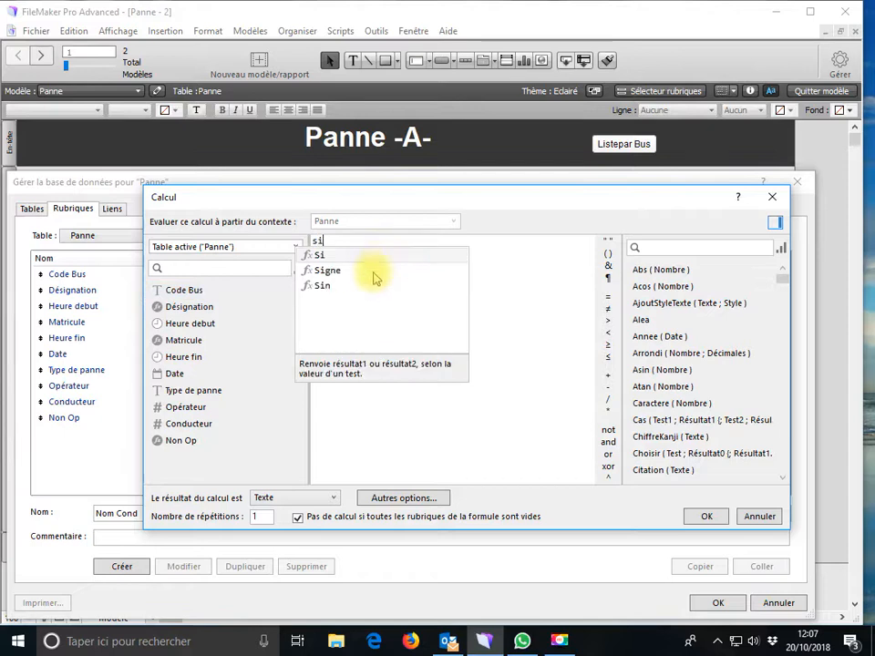
left_click(314, 256)
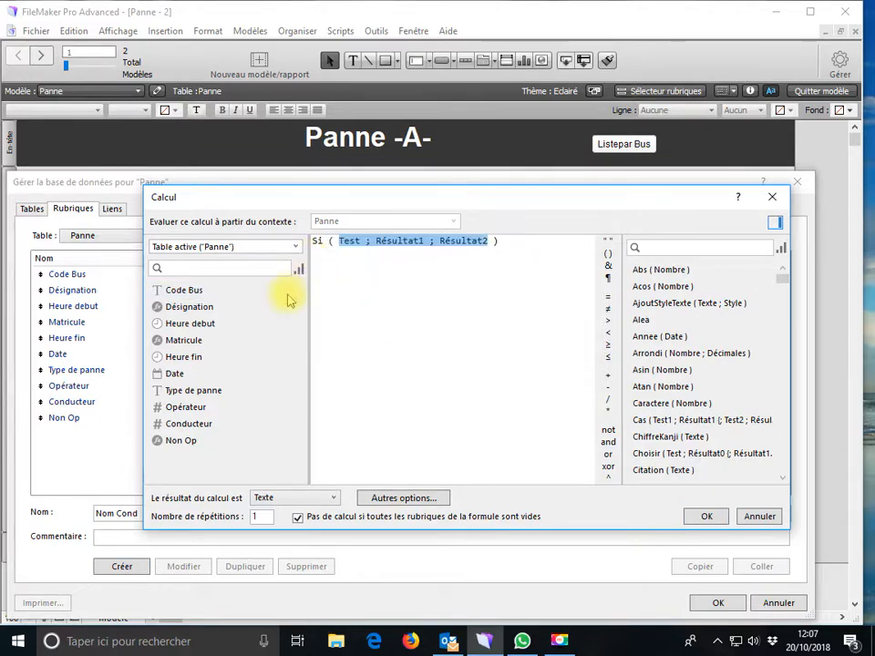
left_click(192, 290)
double_click(194, 290)
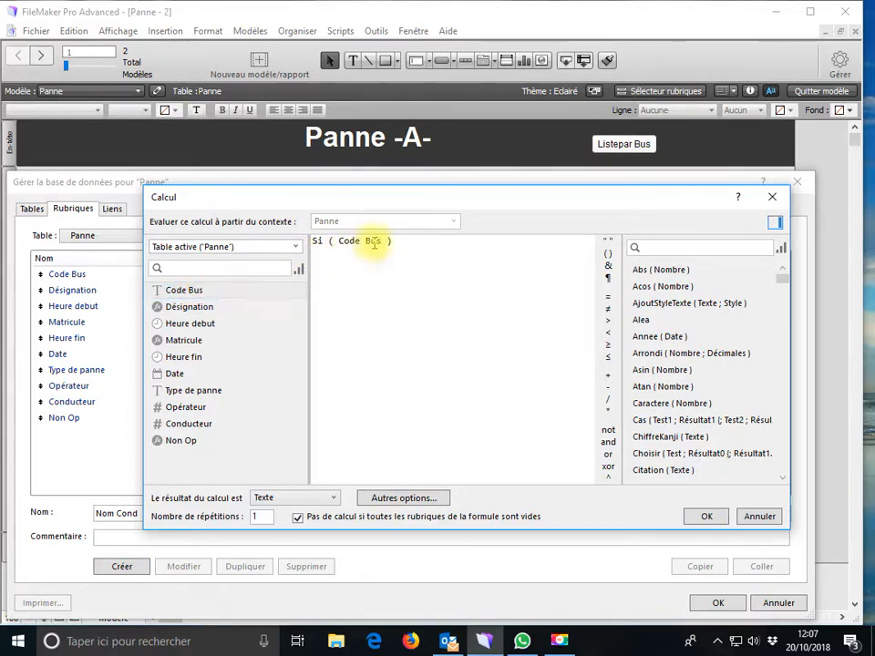
left_click_drag(383, 241, 340, 240)
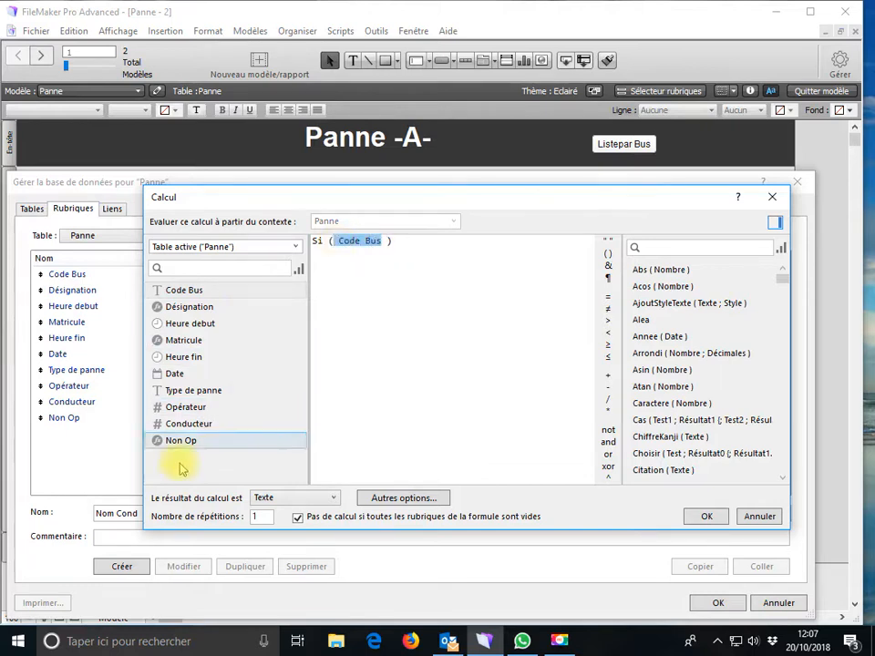
double_click(188, 424)
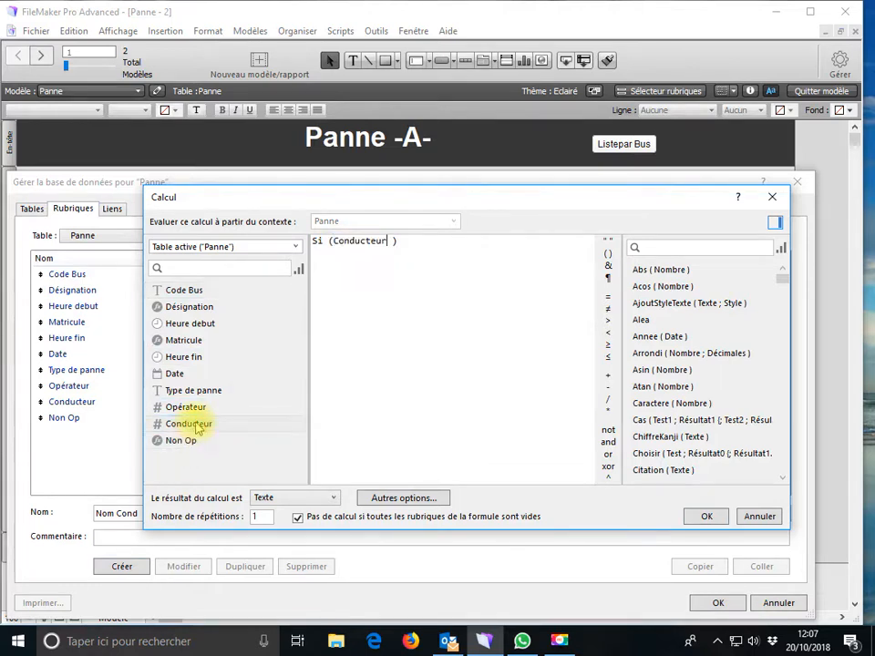
left_click(609, 298)
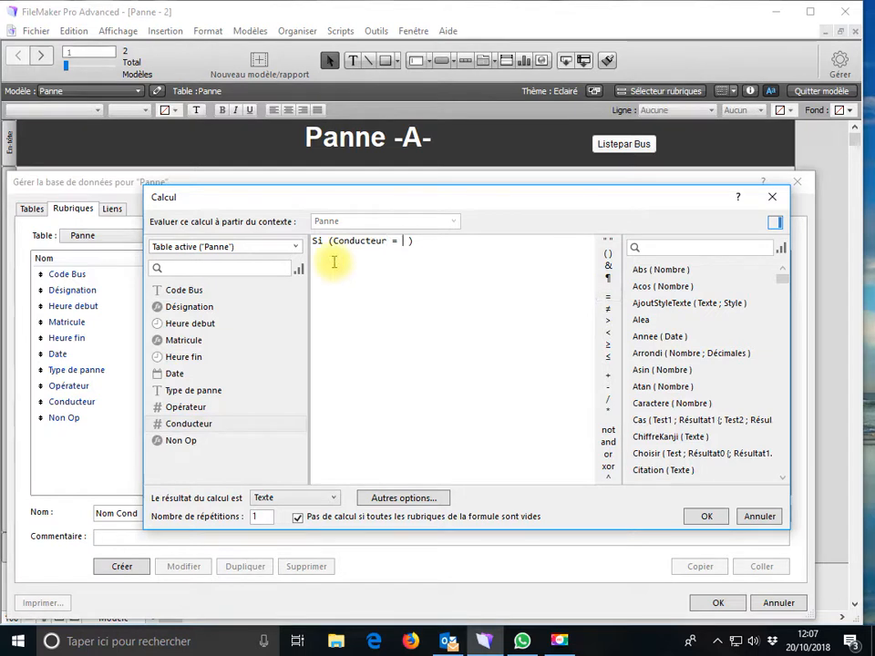
Complete the formula with Employés::N° d'employé;Employés::Nom et Prénom, and save the calculation and the database changes
left_click(297, 246)
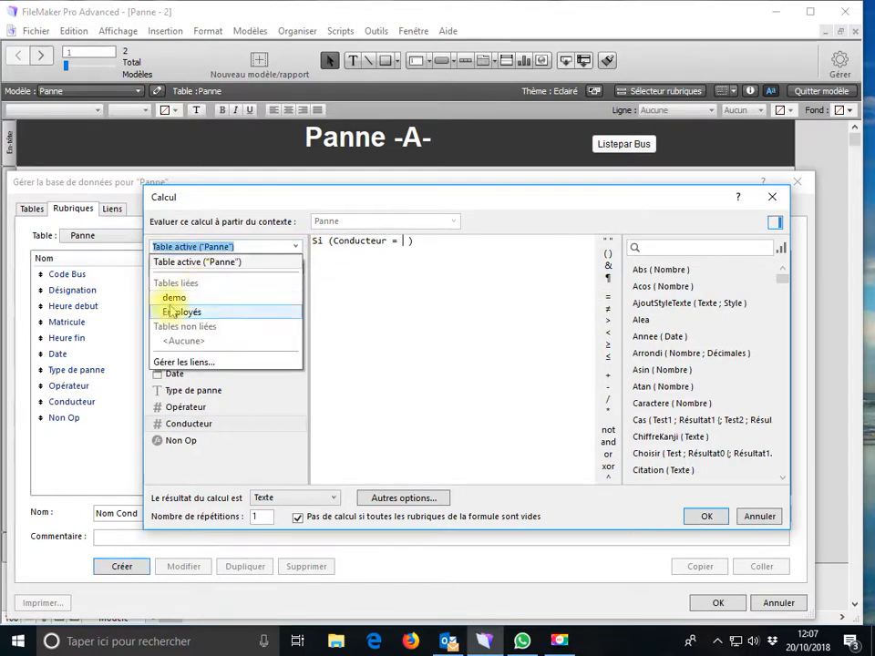
left_click(180, 312)
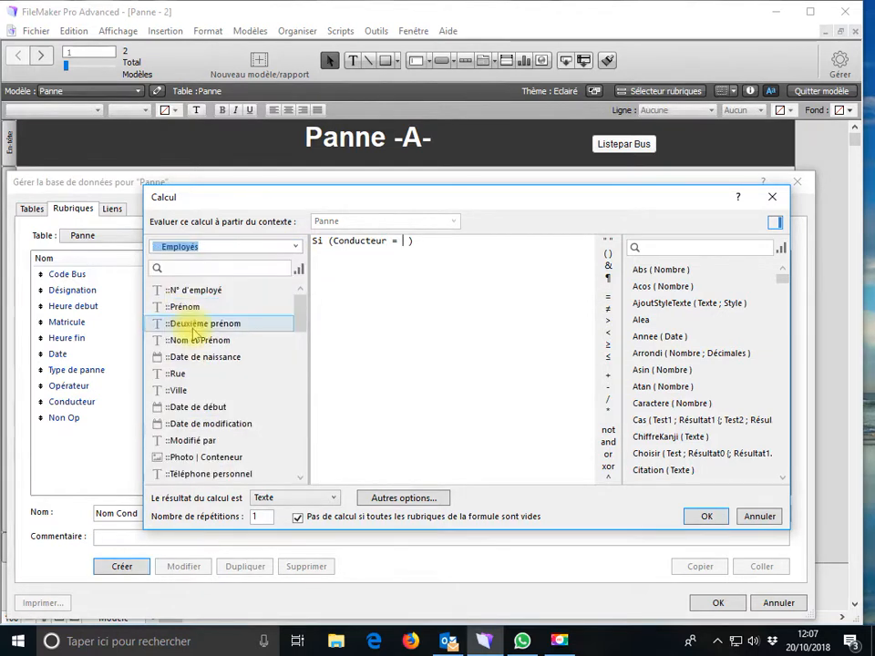
double_click(187, 292)
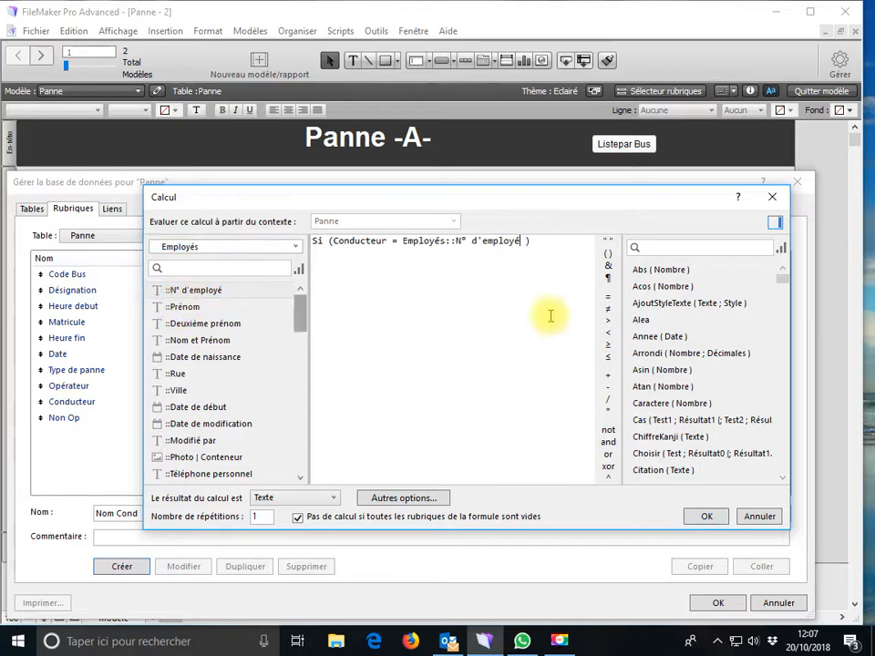
type(";")
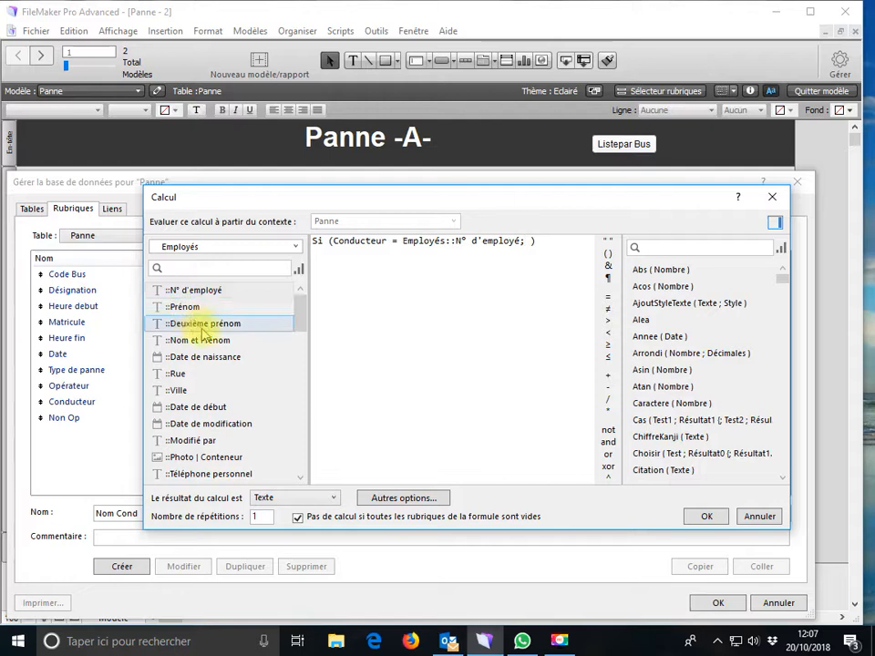
double_click(201, 339)
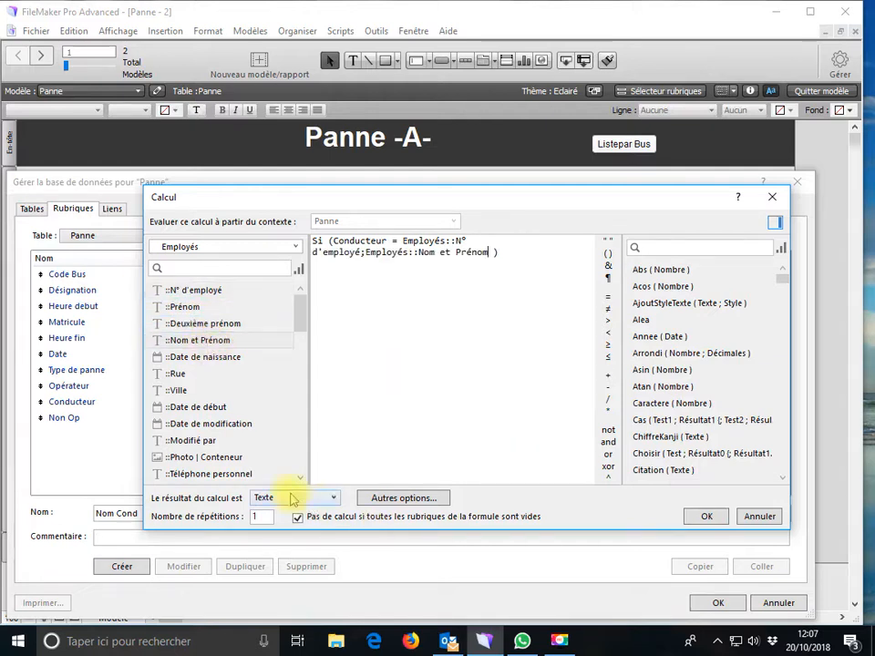
left_click(707, 517)
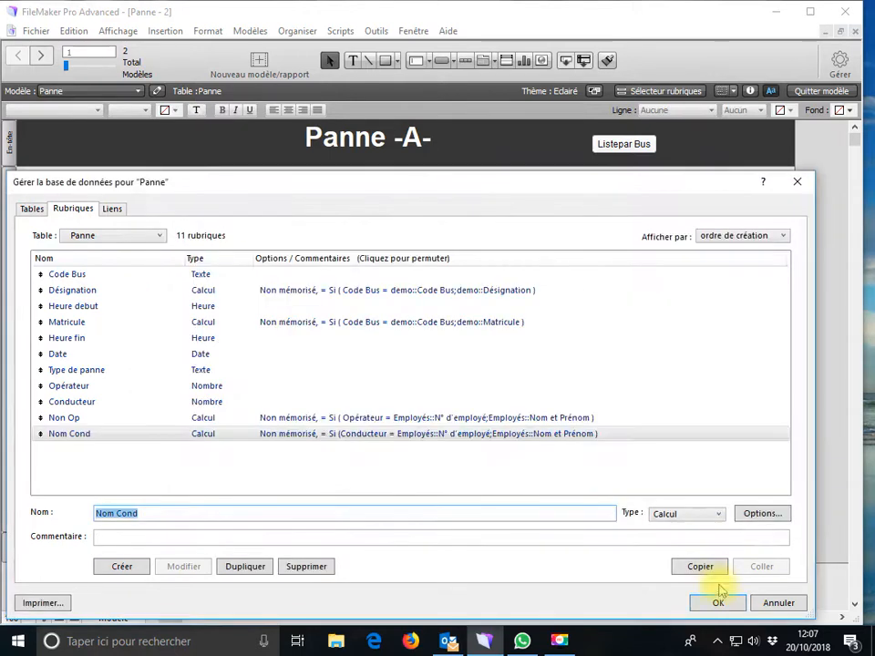
left_click(719, 604)
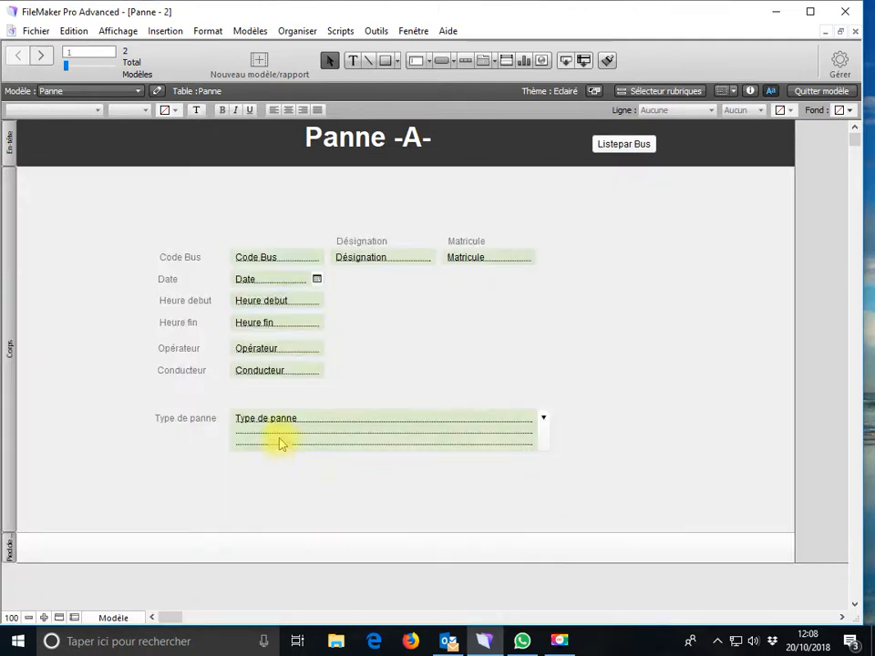
Duplicate the Opérateur field just to its right and assign the copy to Non Op with its title attached
left_click(113, 618)
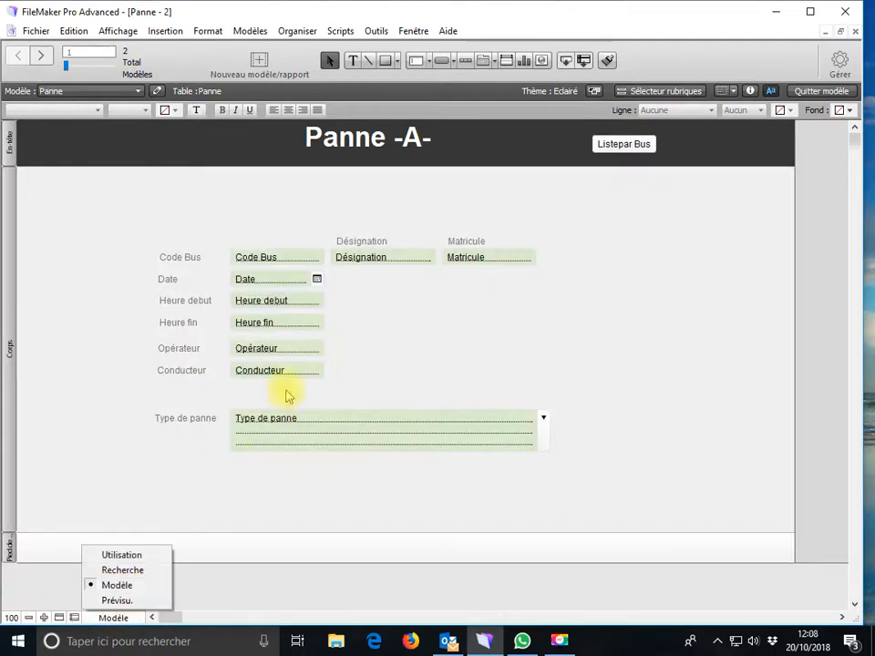
left_click(293, 358)
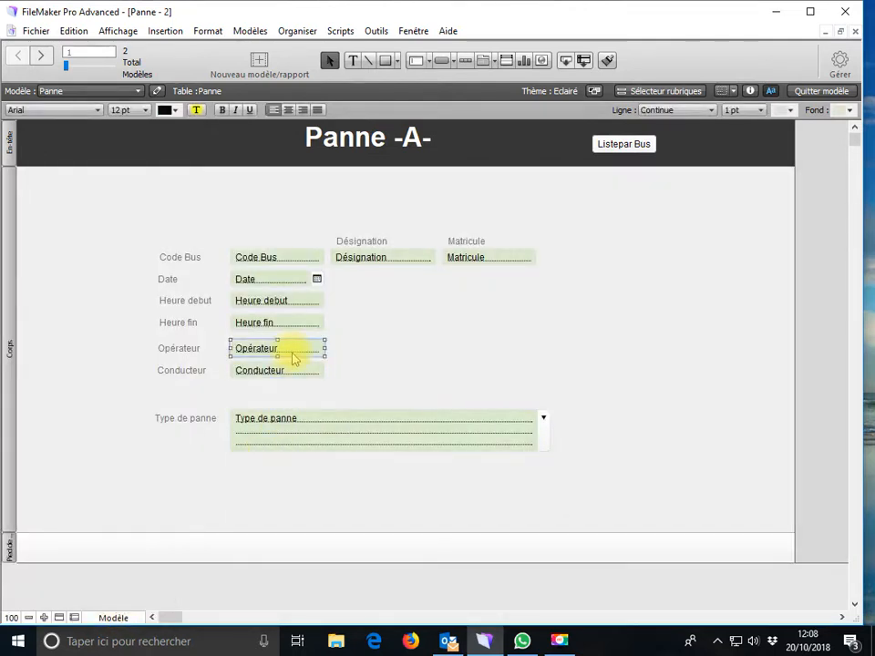
left_click_drag(321, 356, 394, 356)
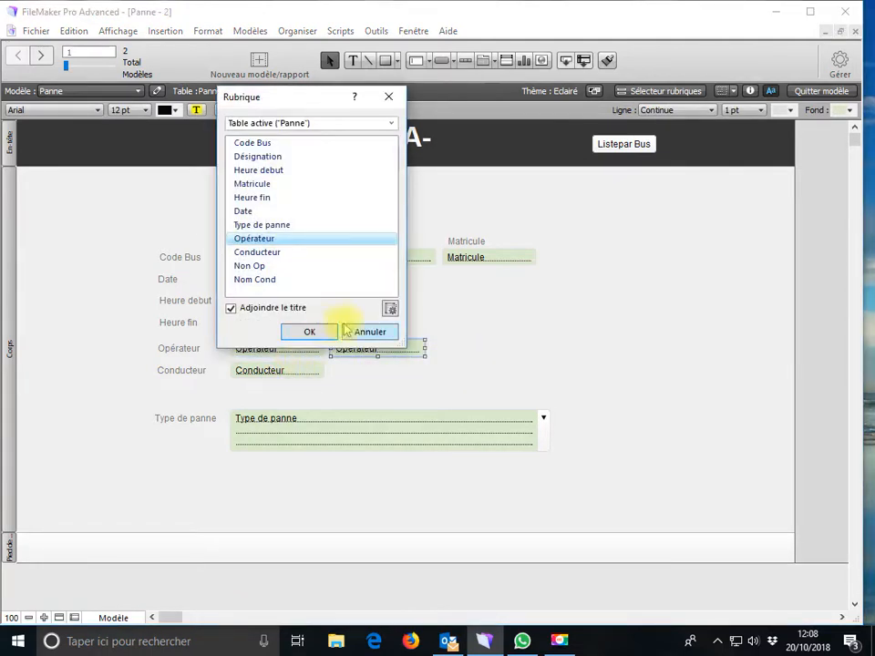
left_click(259, 267)
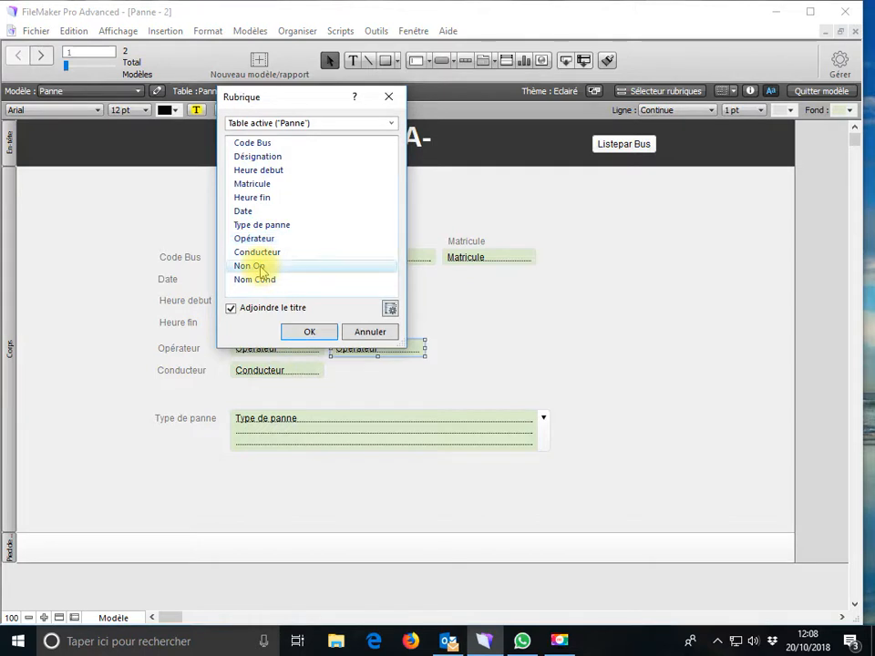
left_click(309, 332)
Duplicate the Conducteur field just to its right and assign the copy to Nom Cond with its title attached
left_click(311, 374)
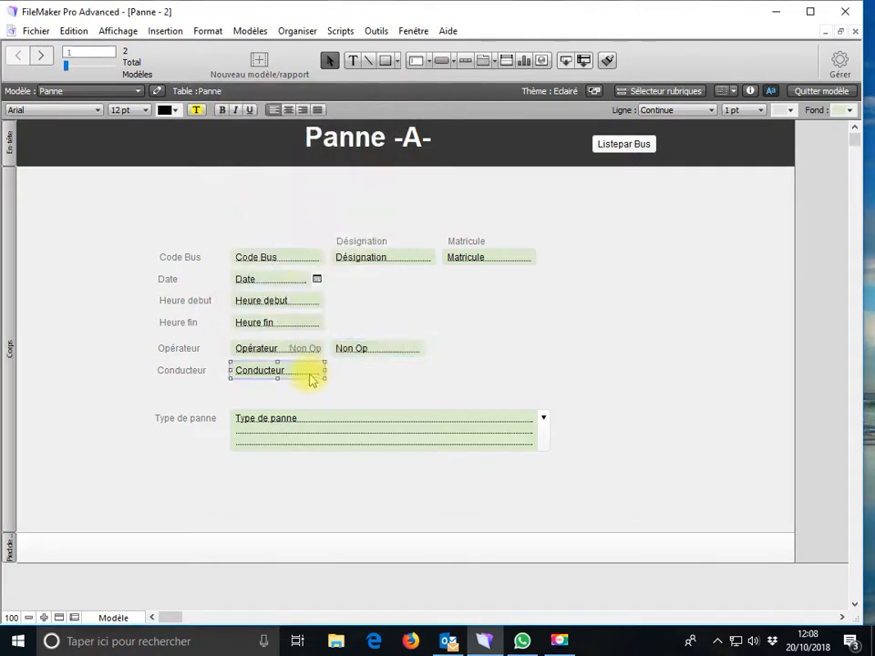
left_click_drag(311, 380, 408, 380)
double_click(407, 377)
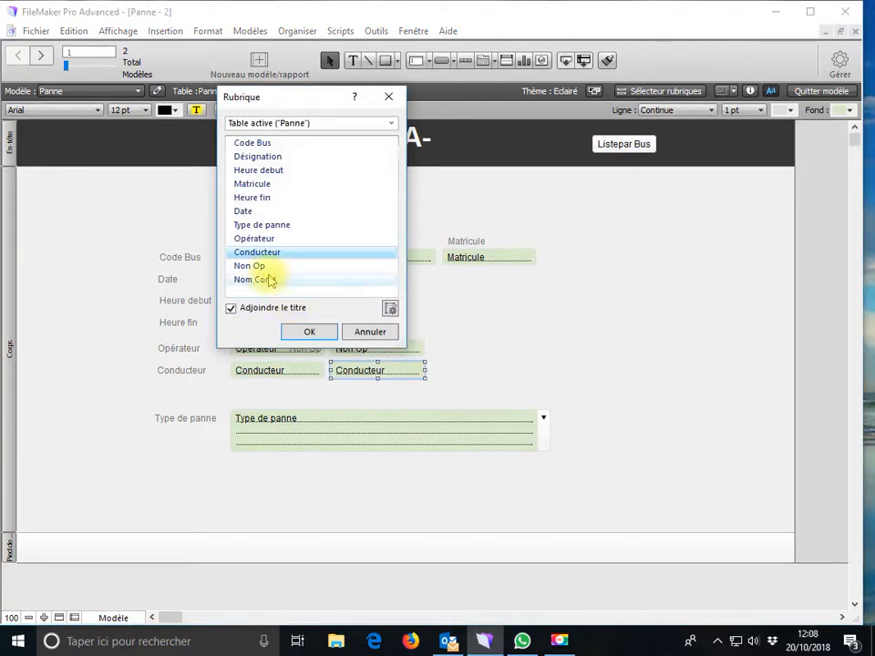
left_click(265, 280)
left_click(312, 331)
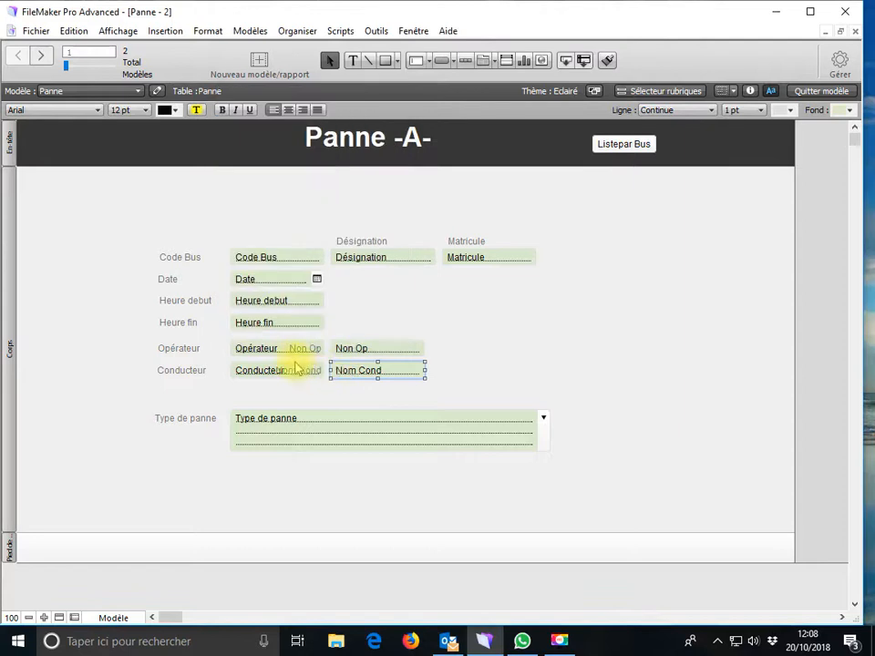
Shift the Non Op and Nom Cond fields right together to leave room for their labels
left_click(339, 351)
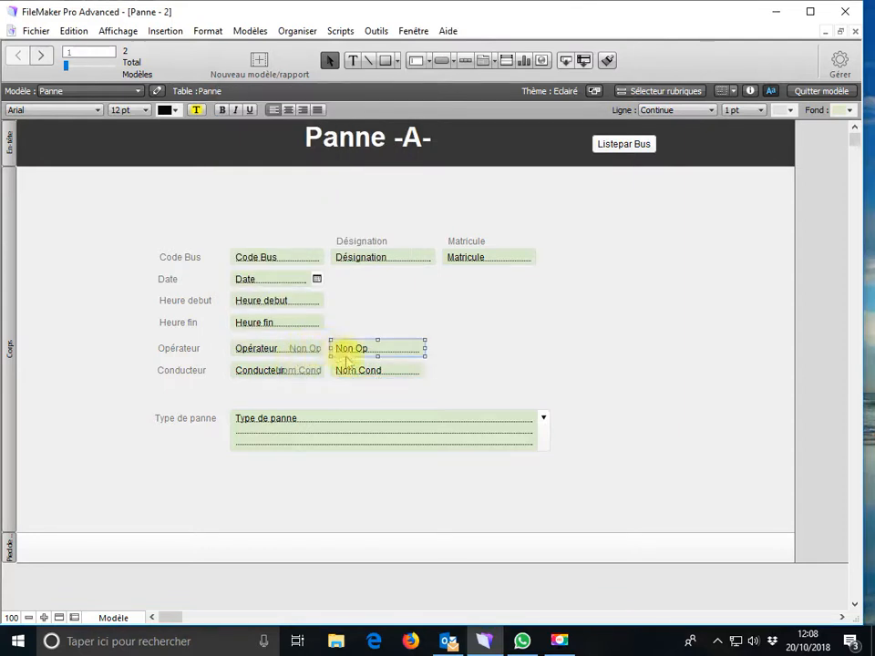
left_click(351, 375, "shift")
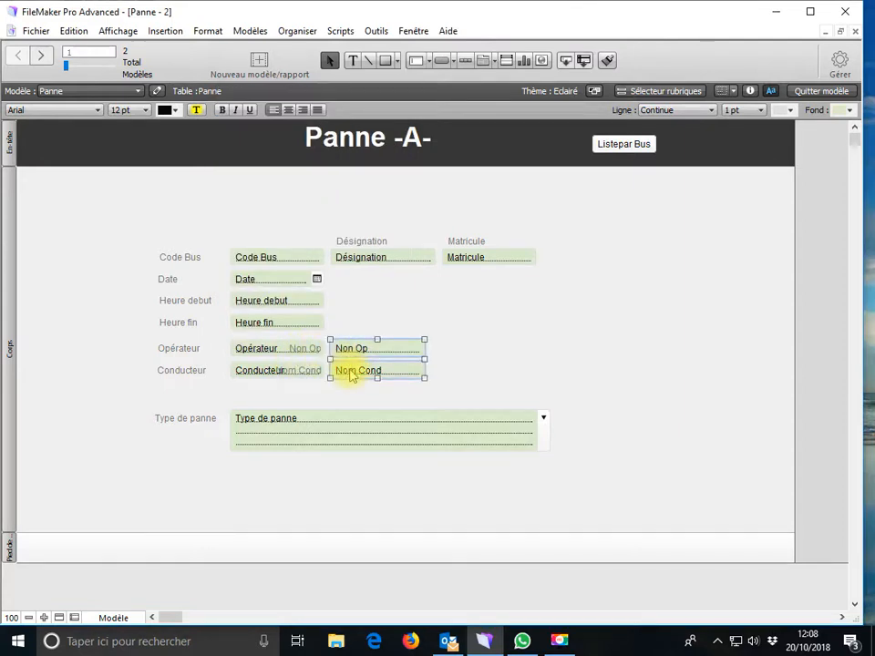
key("Right")
key("Right")
key("Right")
key("Right")
key("Right")
key("Right")
key("Right")
key("Right")
key("Right")
key("Right")
key("Right")
key("Right")
key("Right")
key("Right")
key("Right")
key("Right")
key("Right")
key("Right")
key("Right")
key("Right")
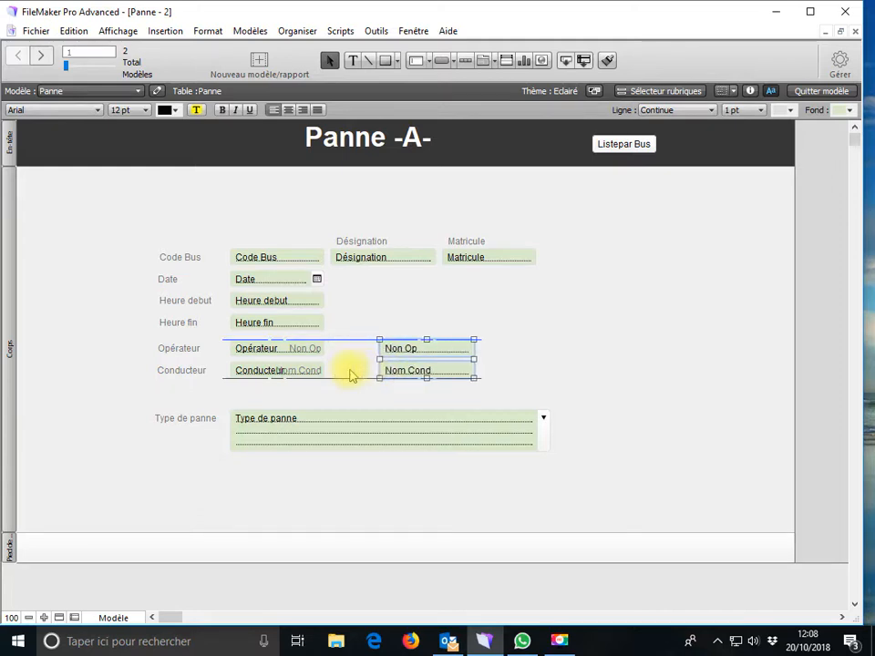
Shift the Non Op and Nom Cond labels right until they sit directly beside their fields
left_click(321, 351)
left_click(309, 372, "shift")
key("Right")
key("Right")
key("Right")
key("Right")
key("Right")
key("Right")
key("Right")
key("Right")
key("Right")
key("Right")
key("Right")
key("Right")
key("Right")
key("Right")
key("Right")
key("Right")
key("Right")
key("Right")
key("Right")
key("Right")
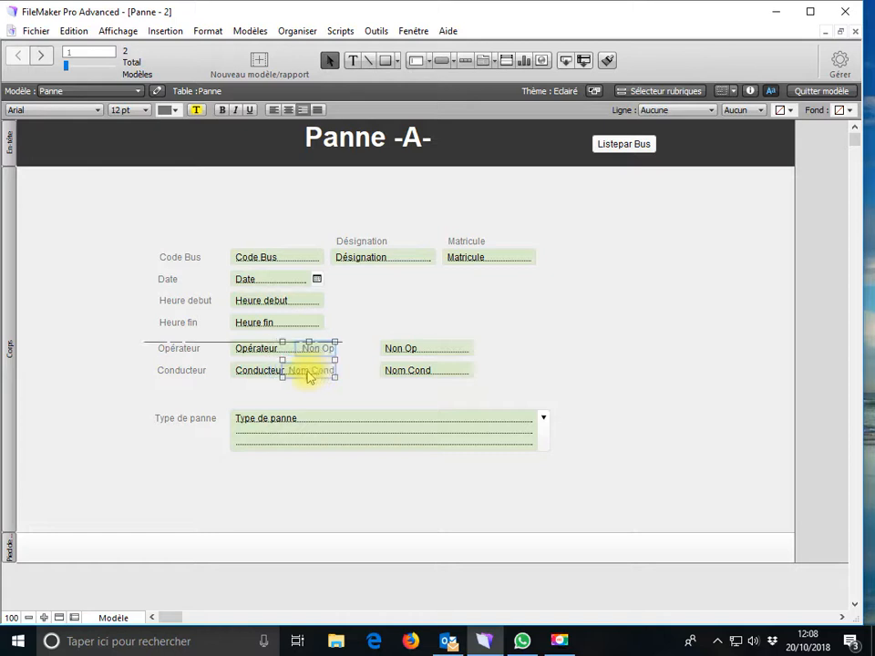
key("Right")
key("Right")
key("Right")
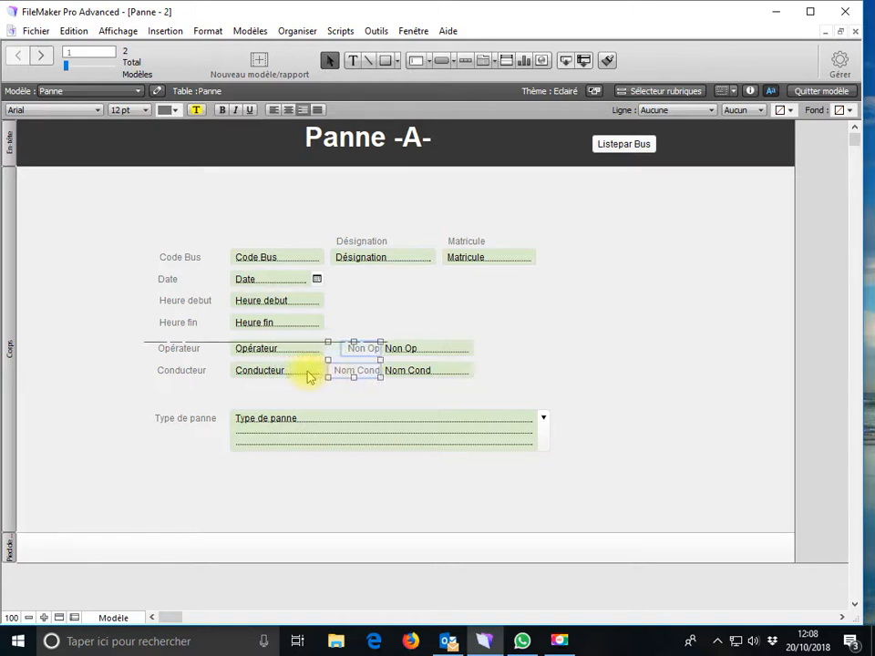
Widen the Non Op and Nom Cond fields together to align with the right edge of the Matricule field
left_click(402, 369)
left_click(465, 352, "shift")
left_click(477, 361)
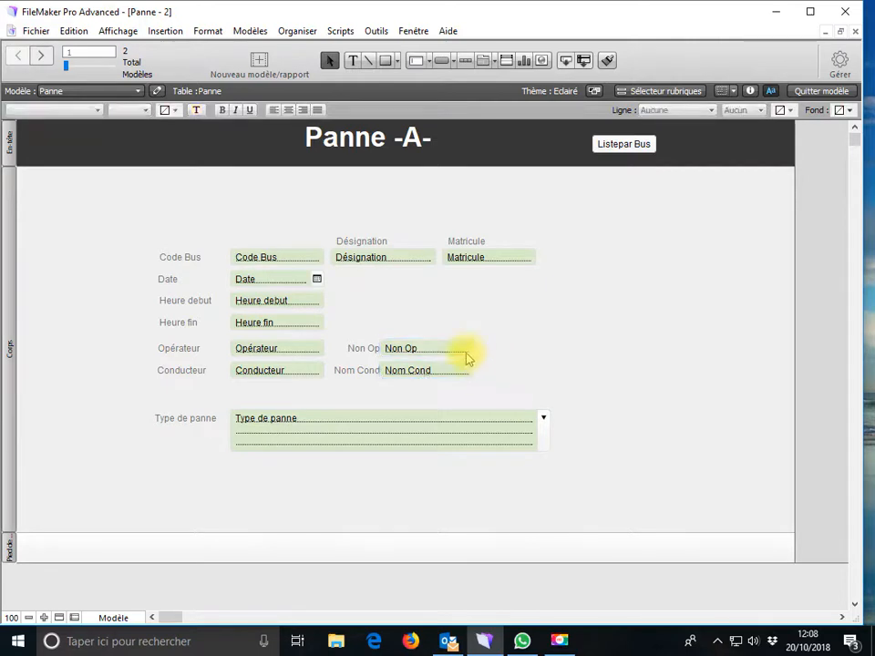
left_click(467, 357)
left_click_drag(487, 357, 536, 352)
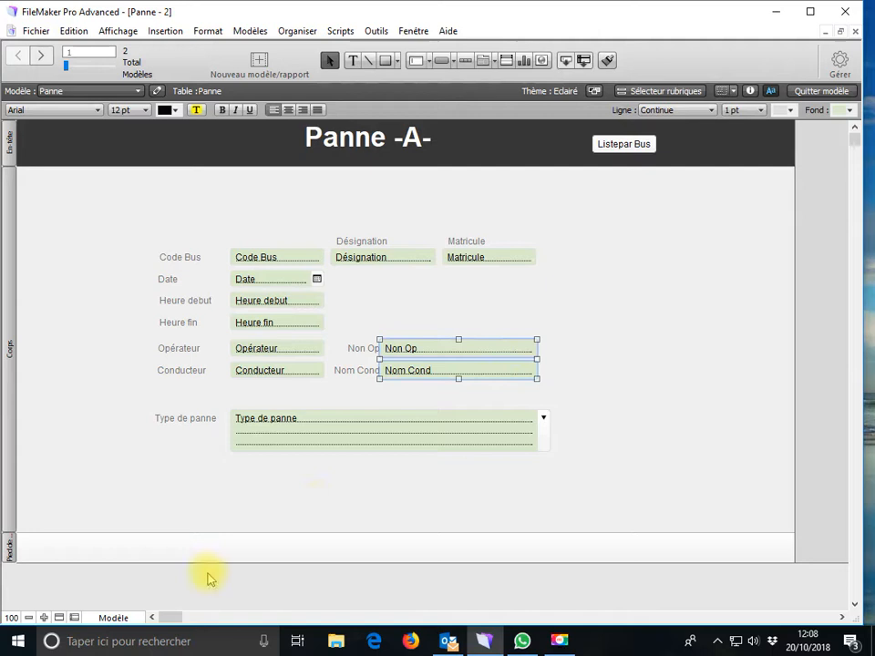
Save the layout and, in Utilisation mode, enter 0001 as Opérateur and 0002 as Conducteur in the current record
left_click(132, 618)
left_click(123, 555)
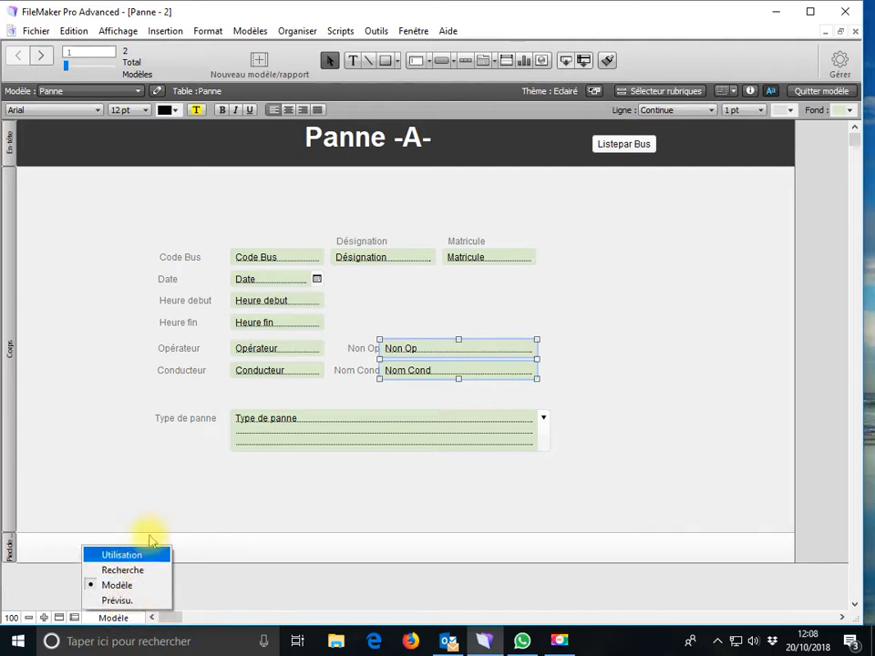
left_click(512, 347)
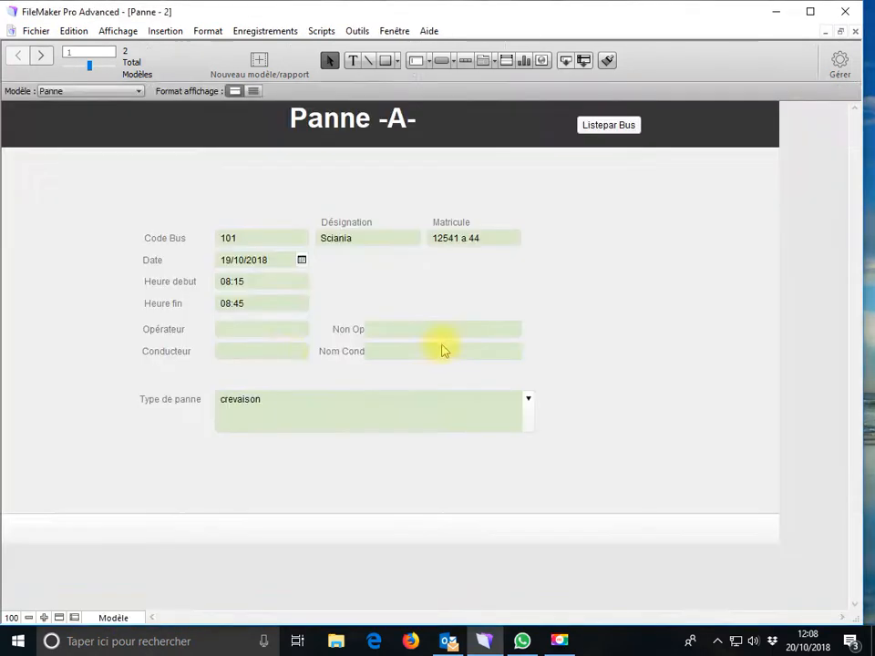
left_click(269, 330)
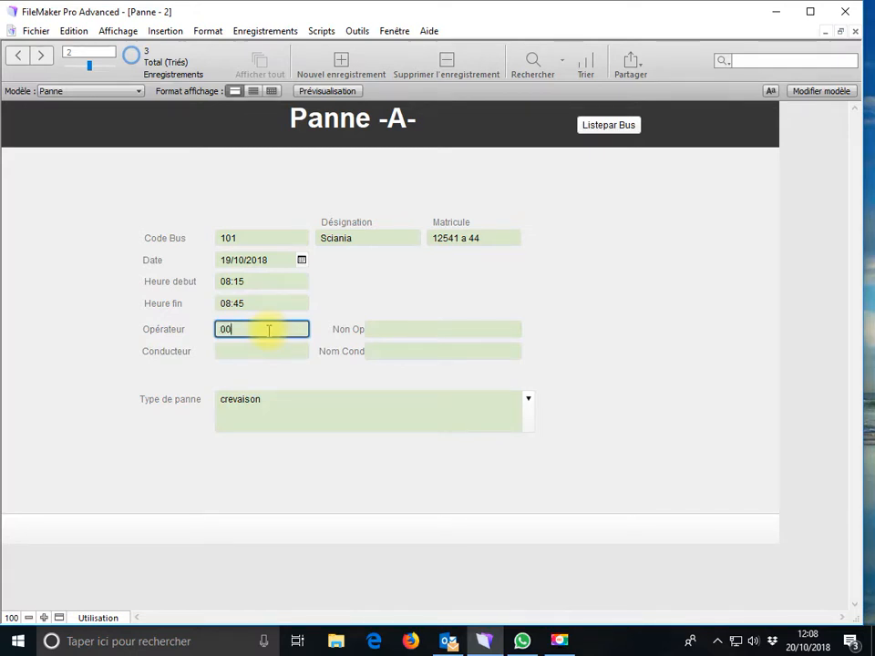
left_click(390, 299)
left_click(279, 352)
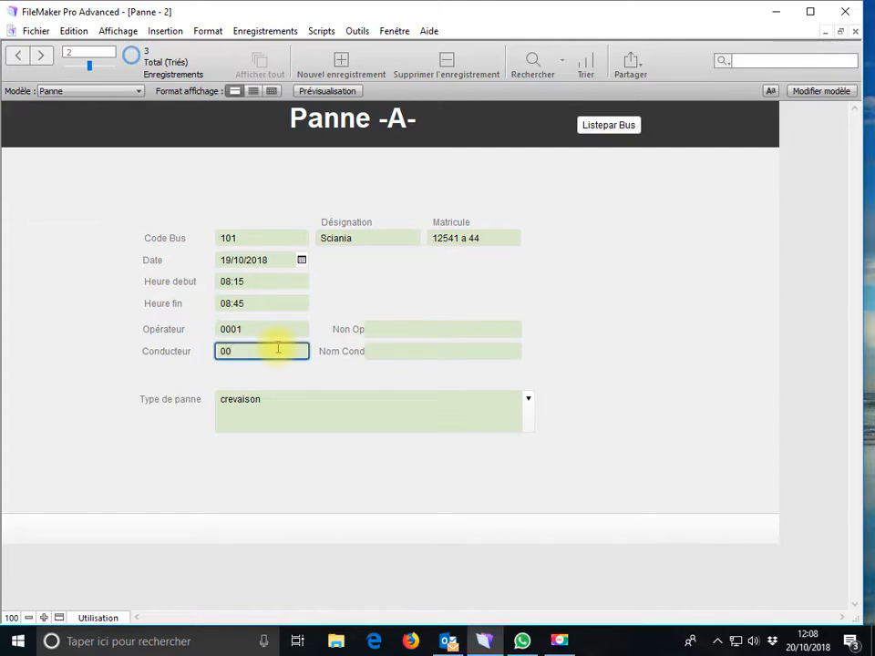
key("Return")
Return to Modèle mode and set the control style of the Opérateur and Conducteur fields together to Liste déroulante
left_click(89, 618)
left_click(102, 585)
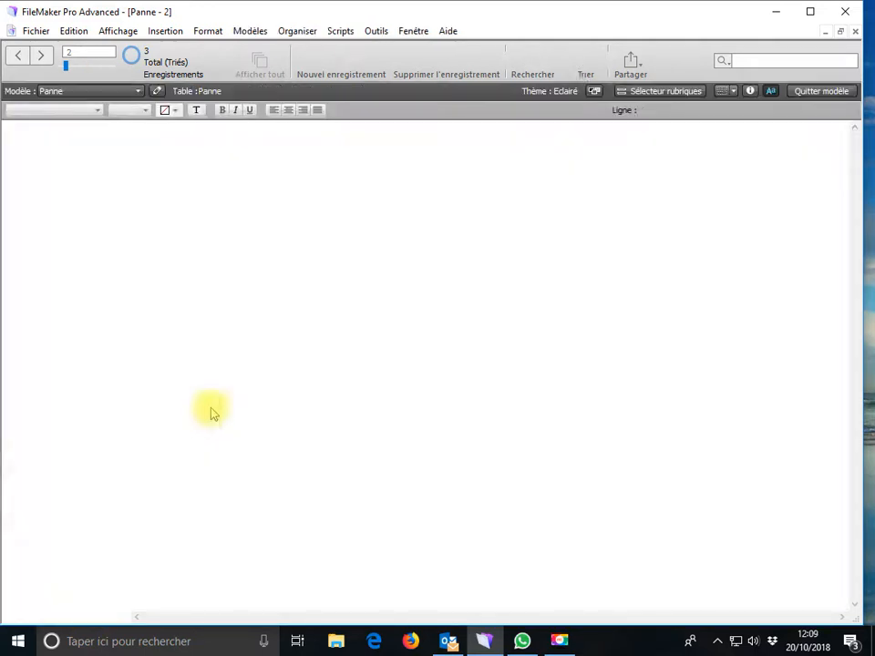
left_click(258, 352)
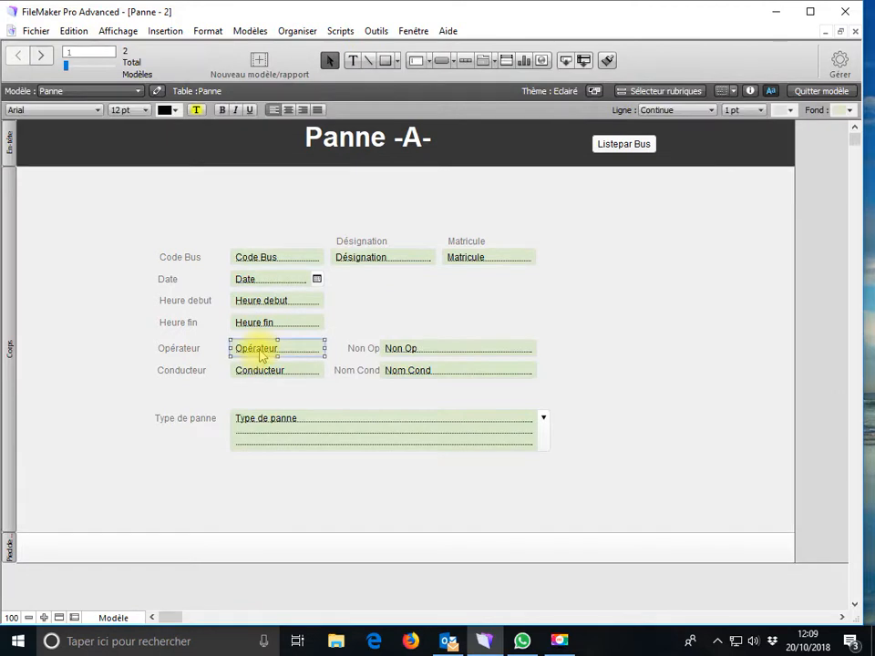
left_click(266, 367, "shift")
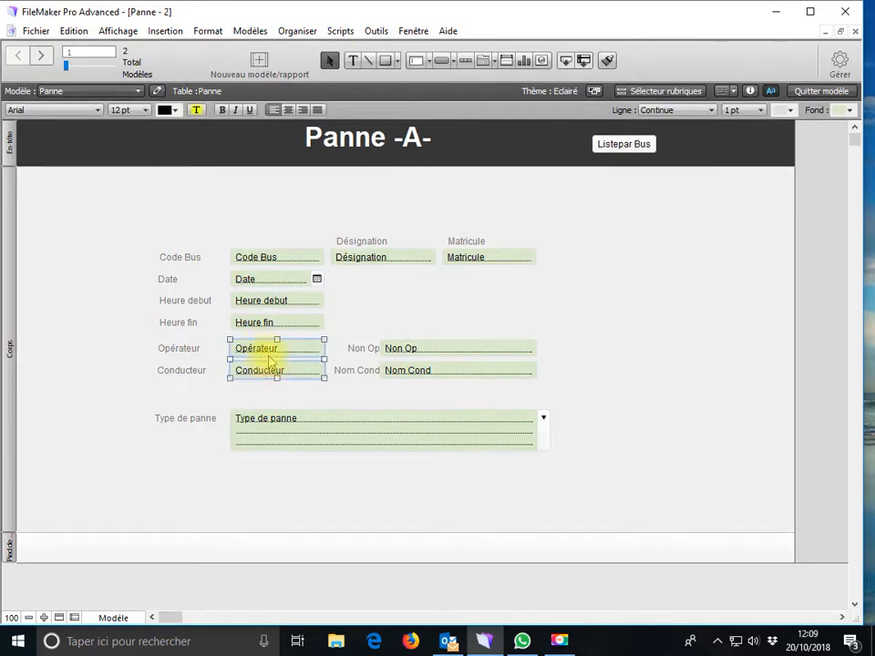
double_click(271, 358)
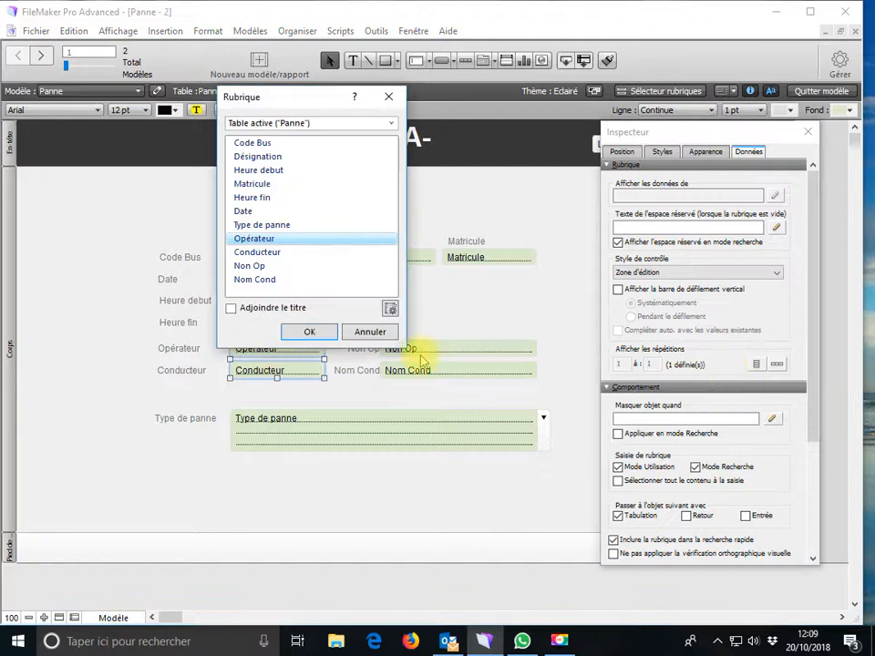
left_click(385, 333)
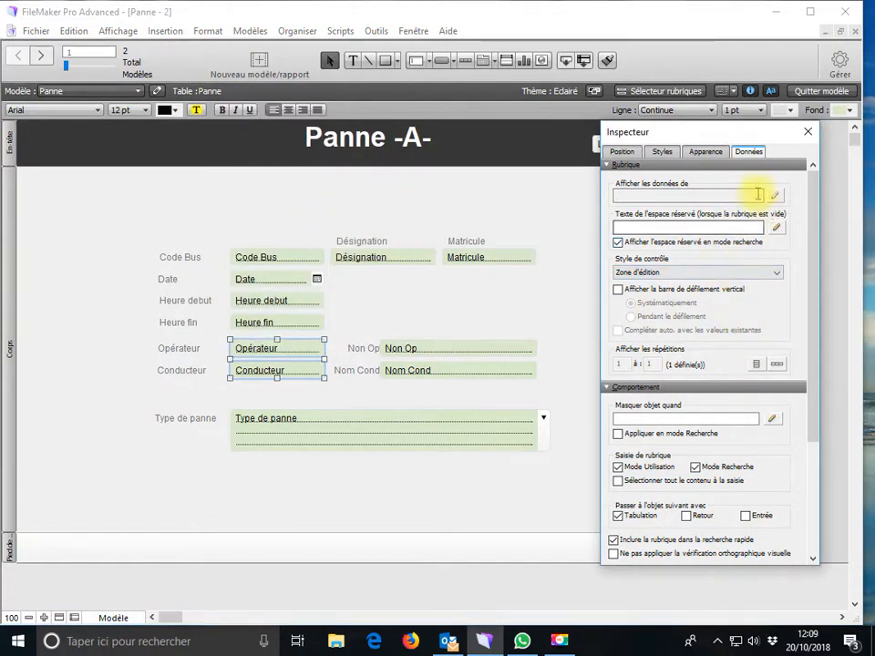
left_click(777, 277)
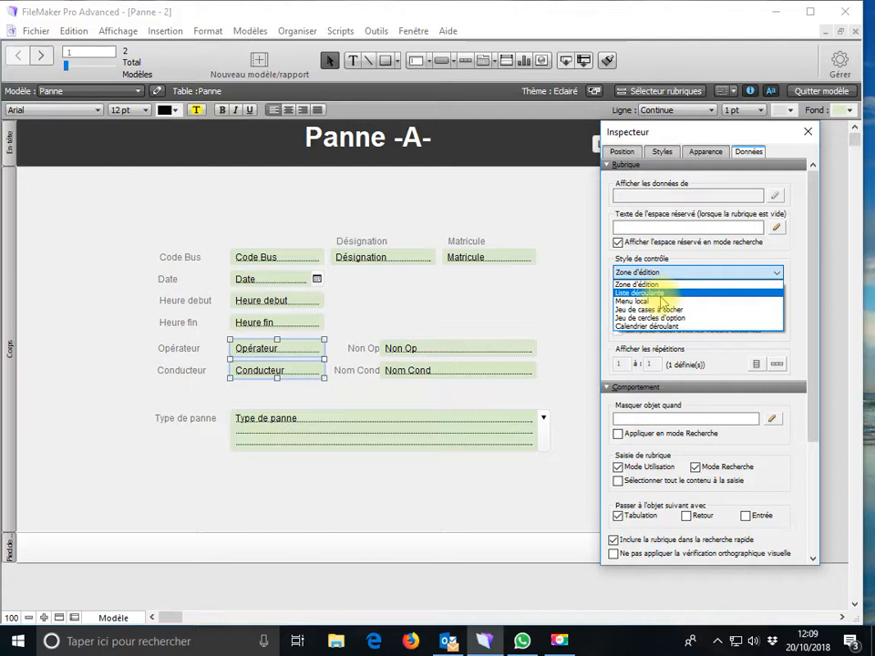
left_click(661, 294)
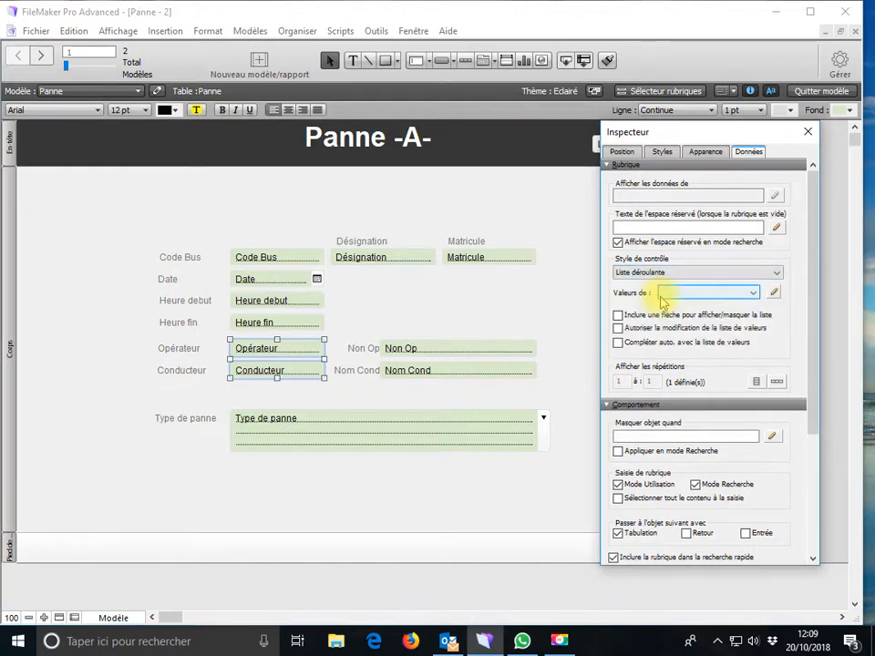
Create a value list named employé that takes its first values from the N° d'employé field of the Employés table
left_click(775, 292)
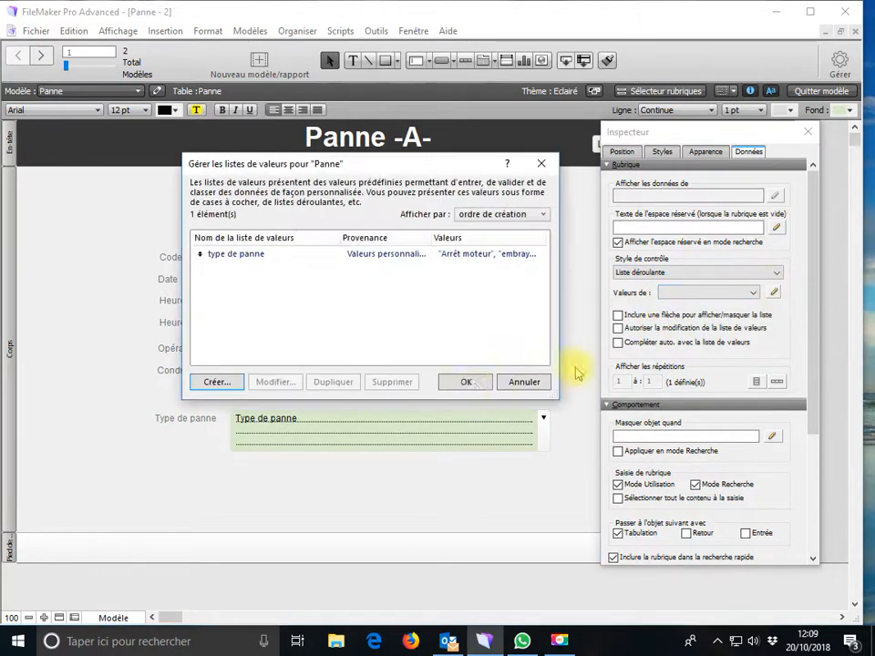
left_click(215, 382)
type("employé")
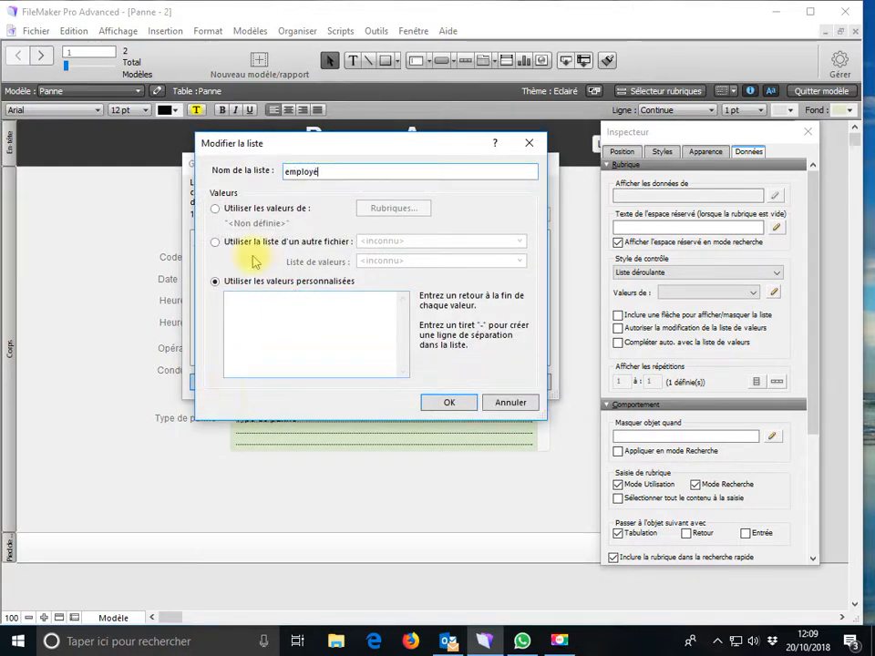
left_click(232, 211)
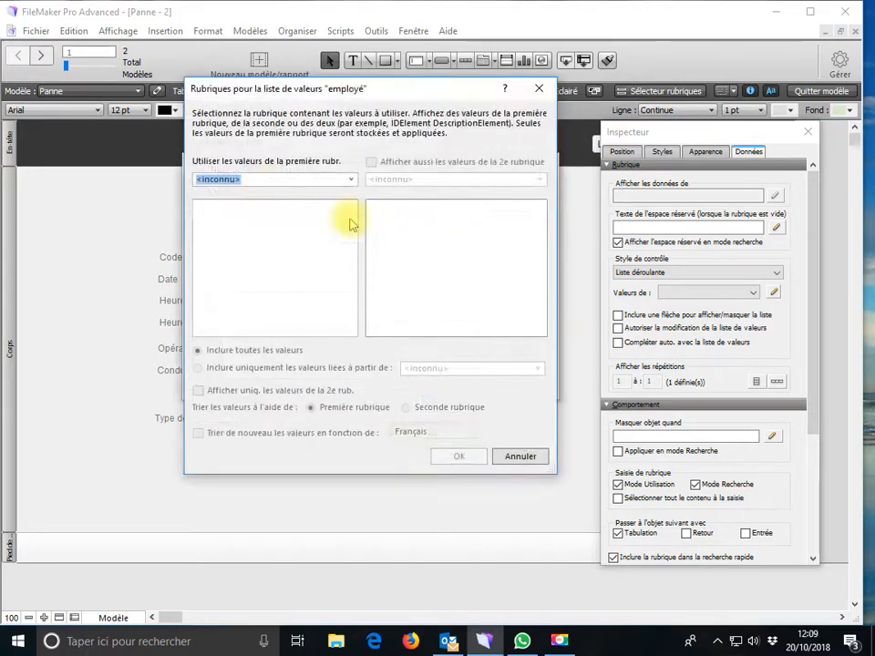
left_click(244, 179)
left_click(226, 206)
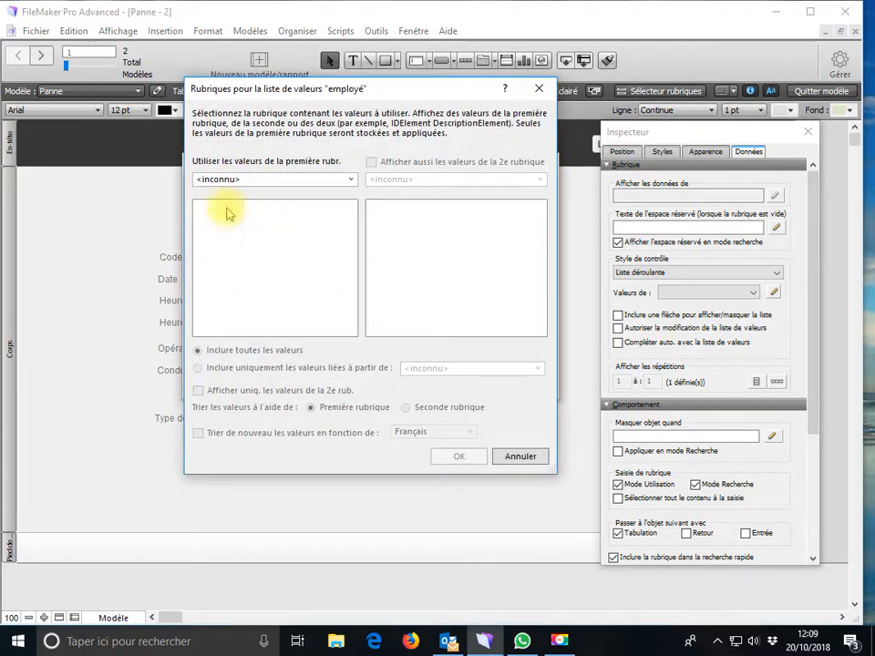
left_click(242, 208)
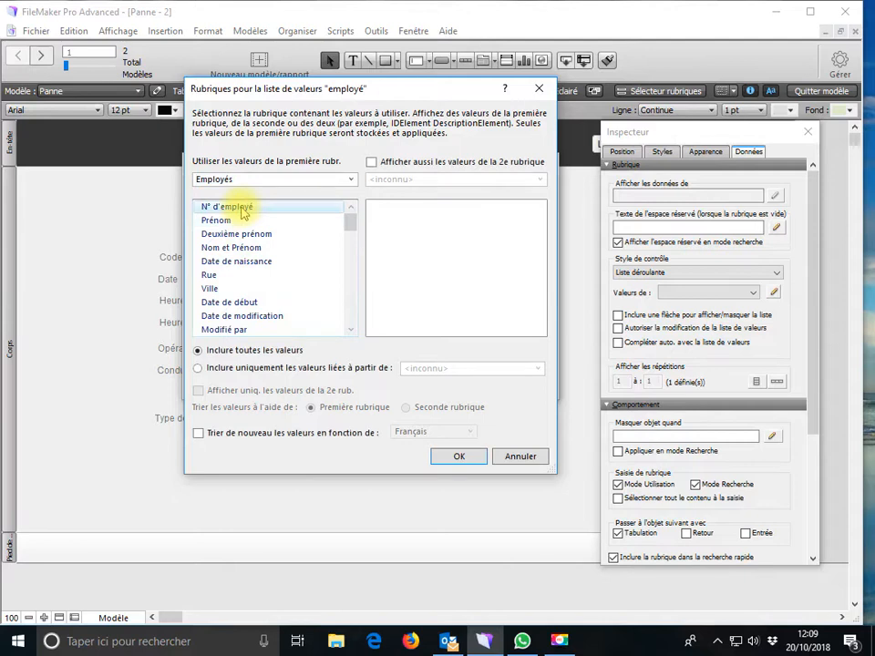
Show Nom et Prénom from Employés as the second field of the employé list and apply the list to both fields
left_click(373, 163)
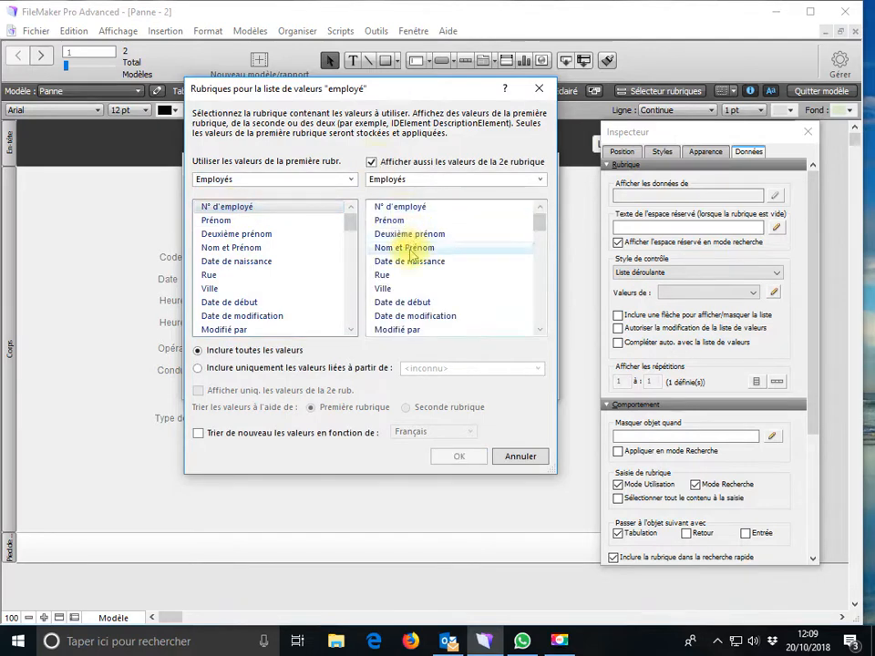
left_click(409, 256)
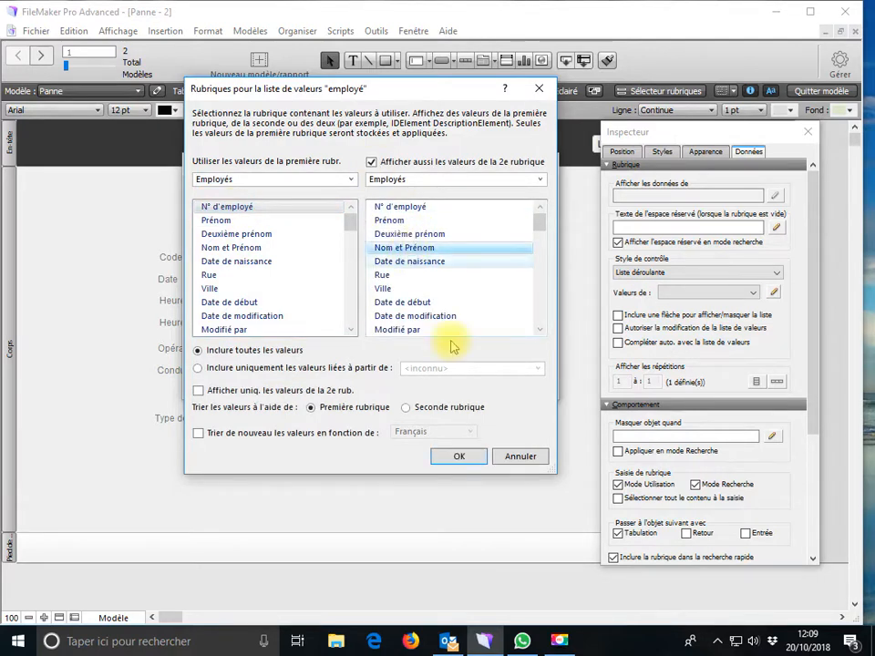
left_click(475, 455)
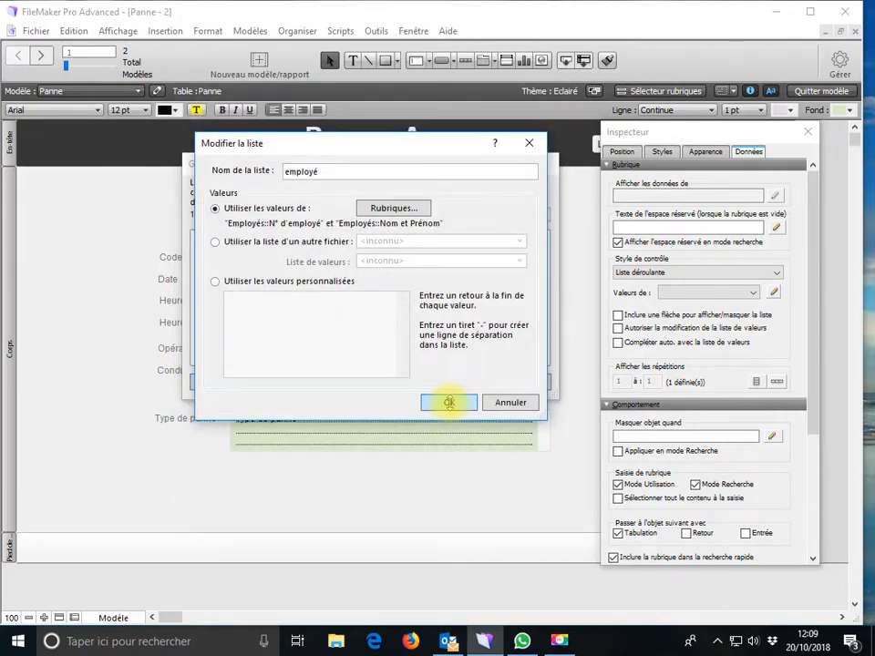
left_click(449, 402)
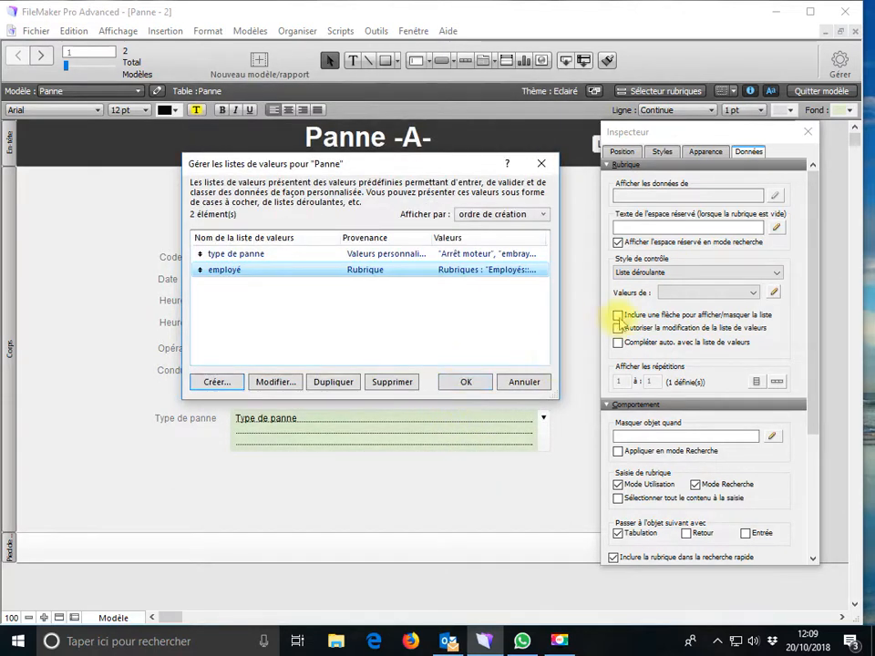
left_click(466, 382)
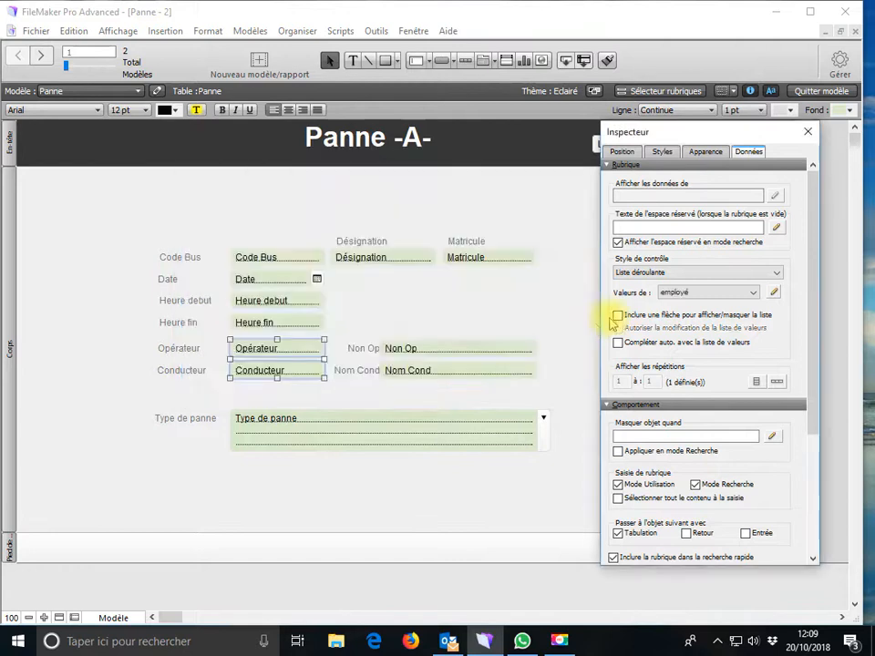
Enable the show/hide arrow and value-list auto-completion on both fields, and save the layout while switching to Utilisation mode
left_click(619, 316)
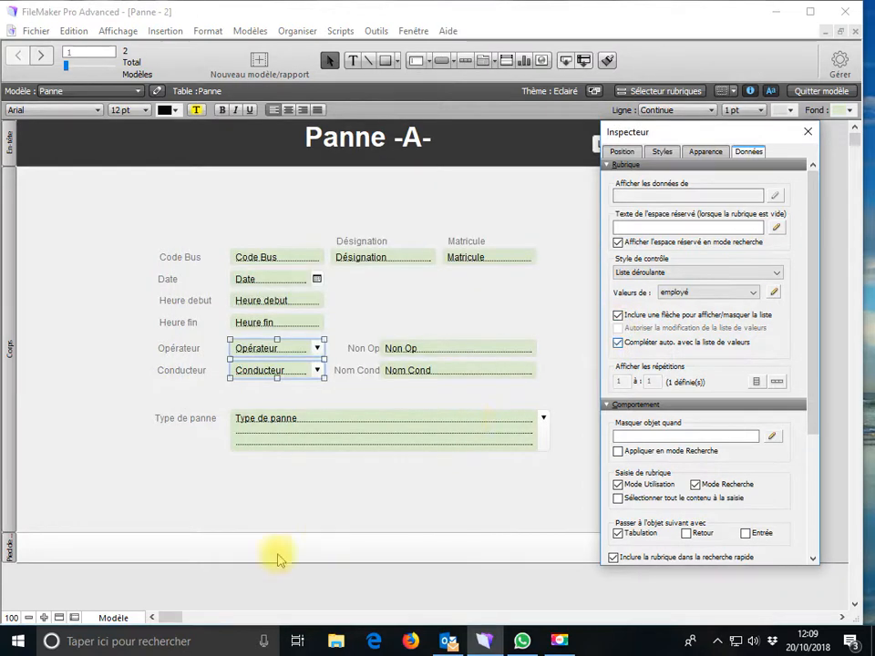
left_click(109, 618)
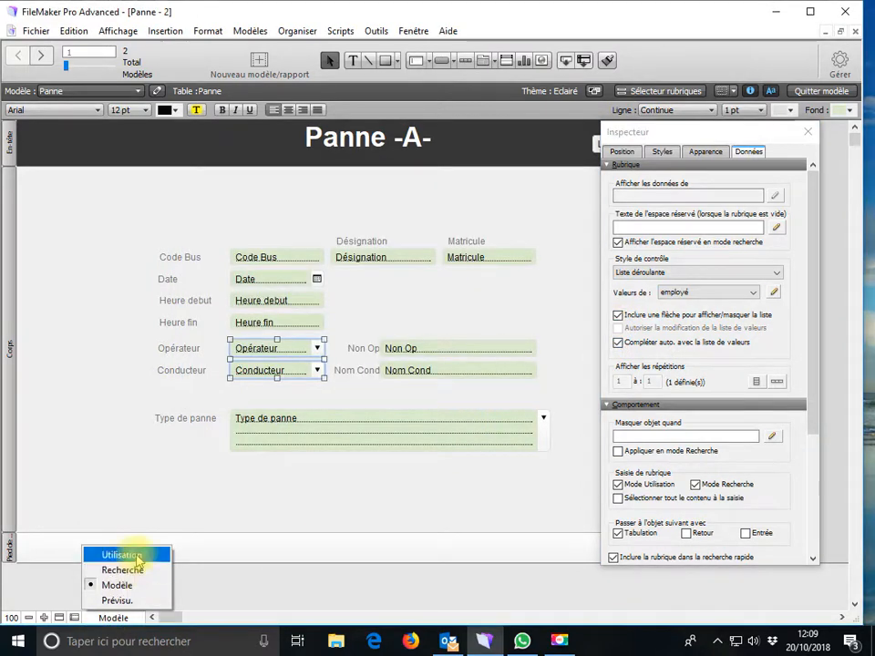
left_click(123, 555)
left_click(526, 347)
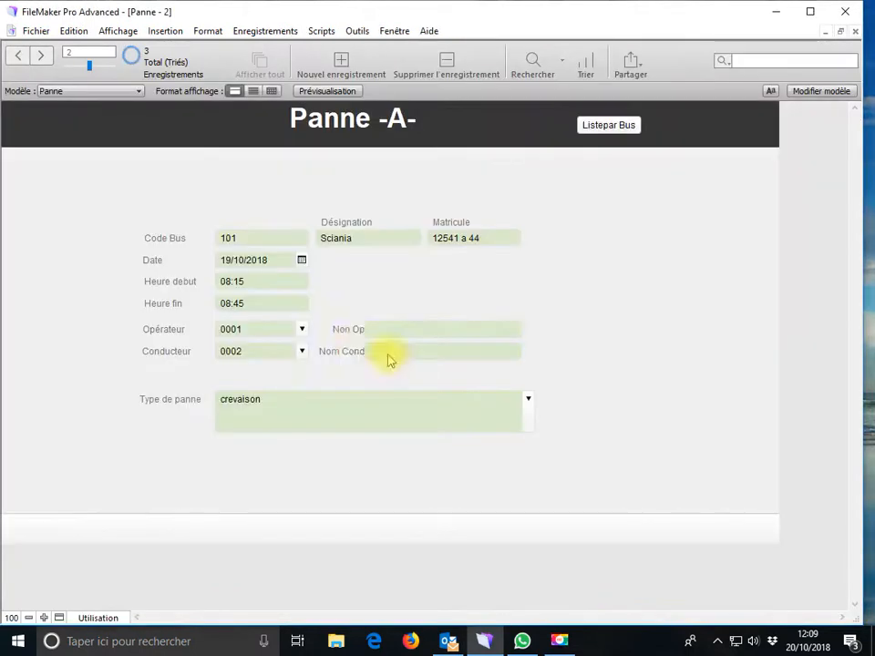
Choose the first listed employee as Opérateur and the second as Conducteur, and check the Non Op and Nom Cond fields
left_click(302, 332)
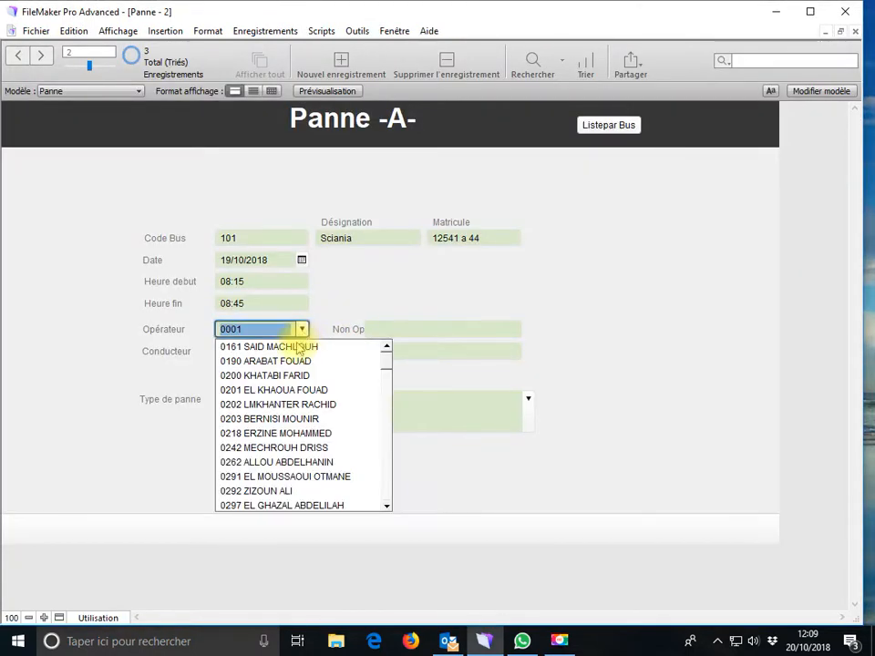
left_click(274, 347)
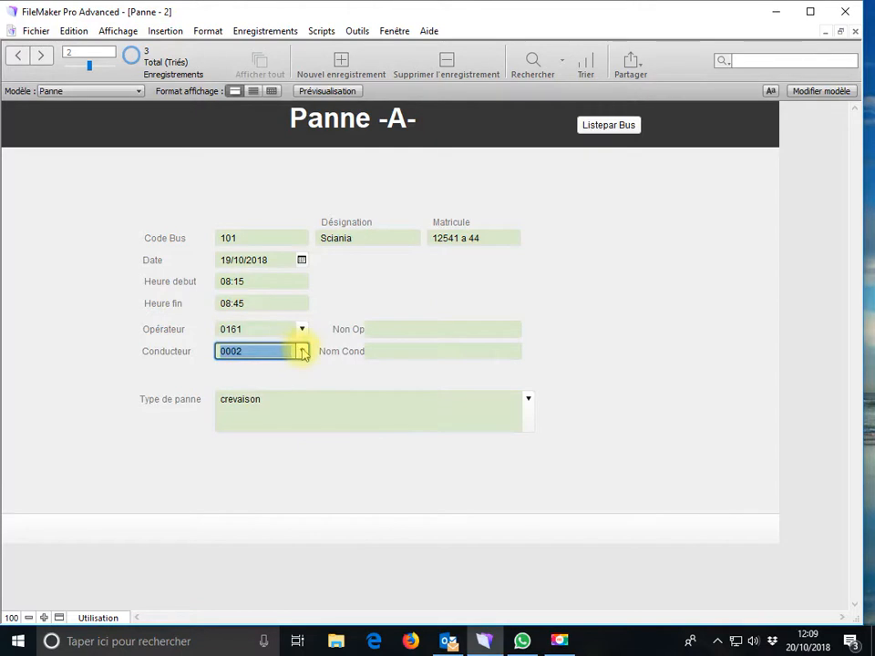
left_click(302, 352)
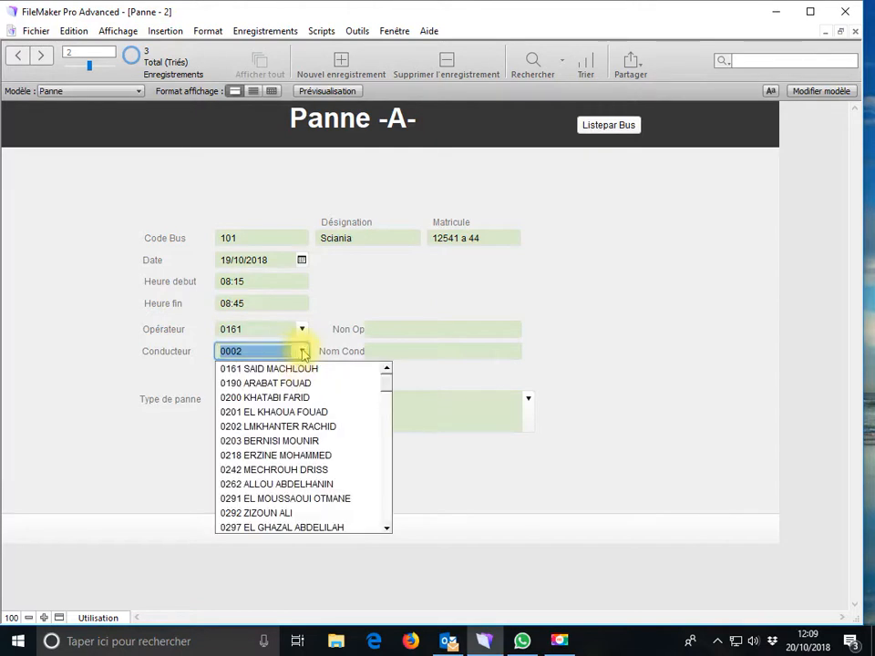
left_click(259, 383)
left_click(444, 364)
left_click(434, 332)
left_click(433, 351)
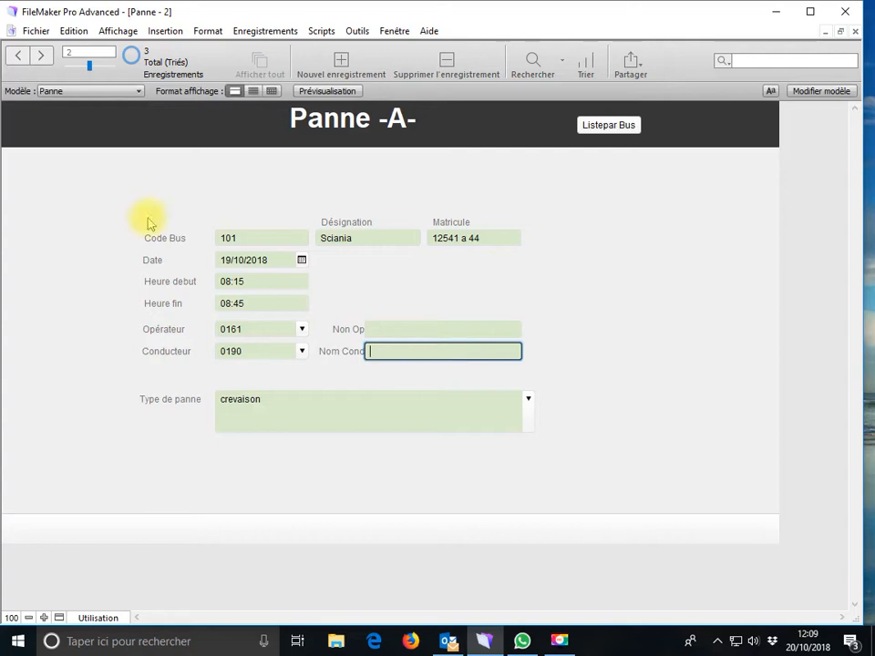
Open the database's relationship graph and delete the link between the Panne and Employés tables
left_click(35, 31)
mouse_move(248, 169)
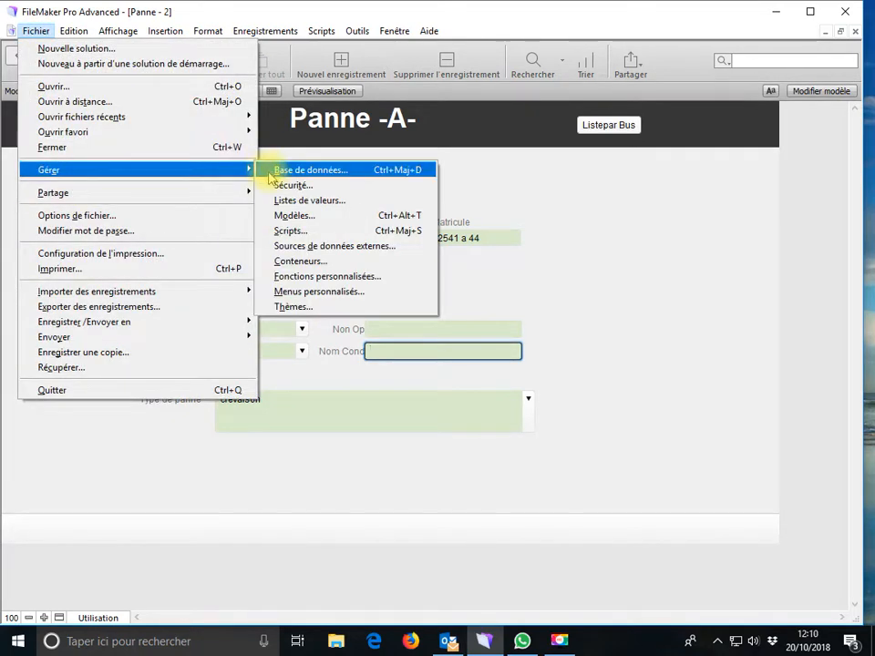
left_click(275, 174)
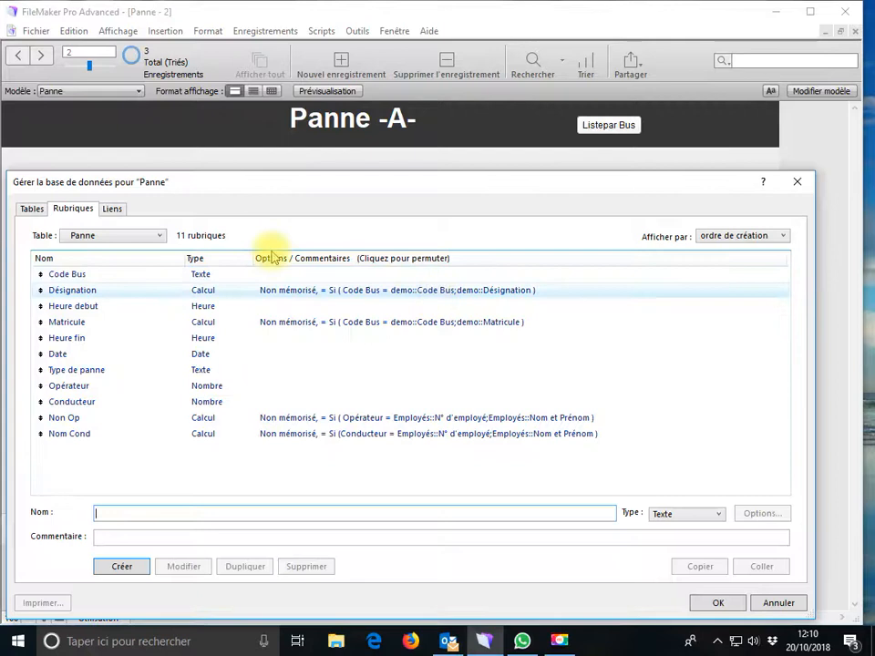
left_click(111, 210)
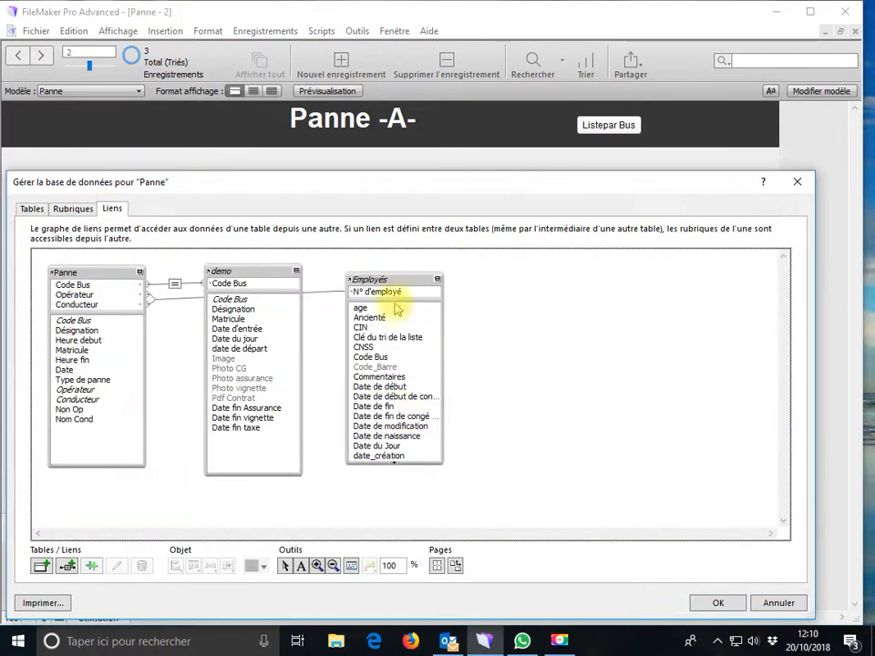
left_click(178, 300)
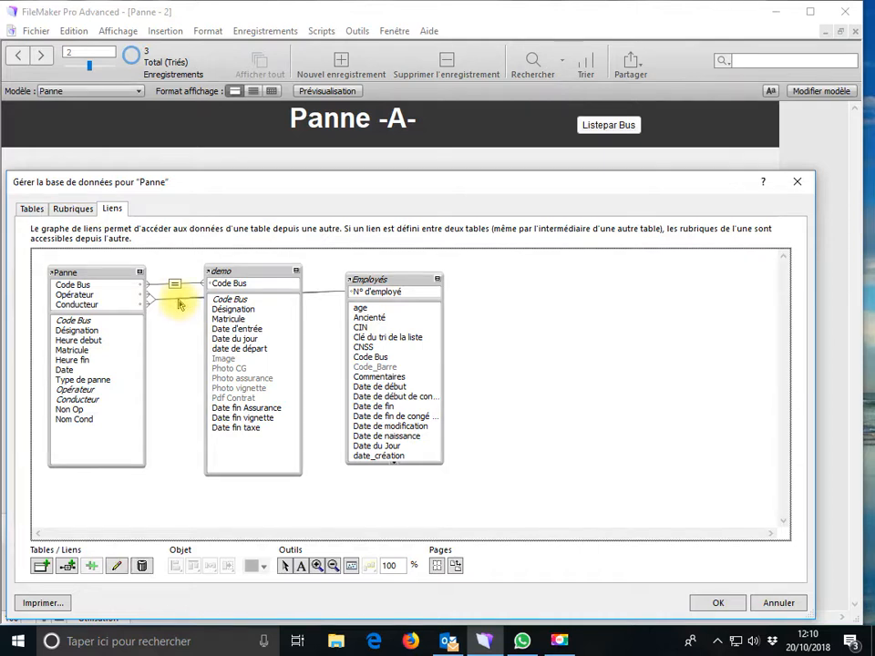
key("Delete")
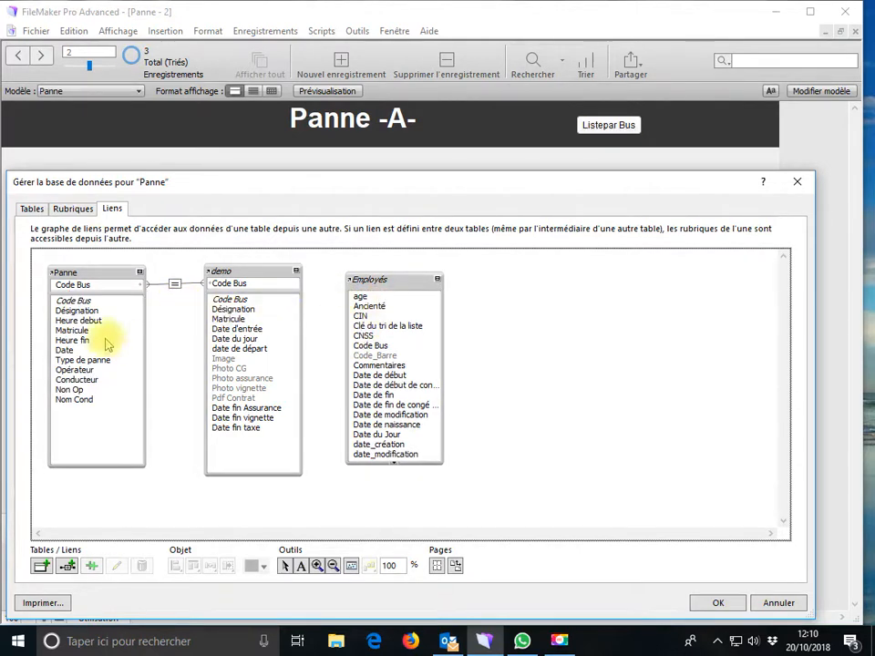
Link Opérateur in the Panne table to N° d'employé in the Employés table with an equality relationship
left_click_drag(78, 370, 351, 445)
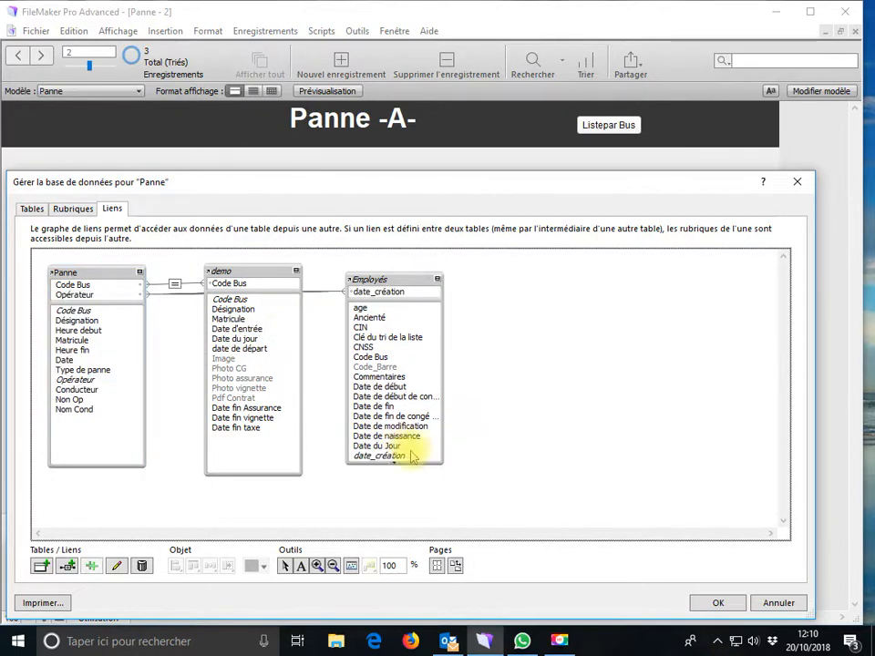
double_click(318, 299)
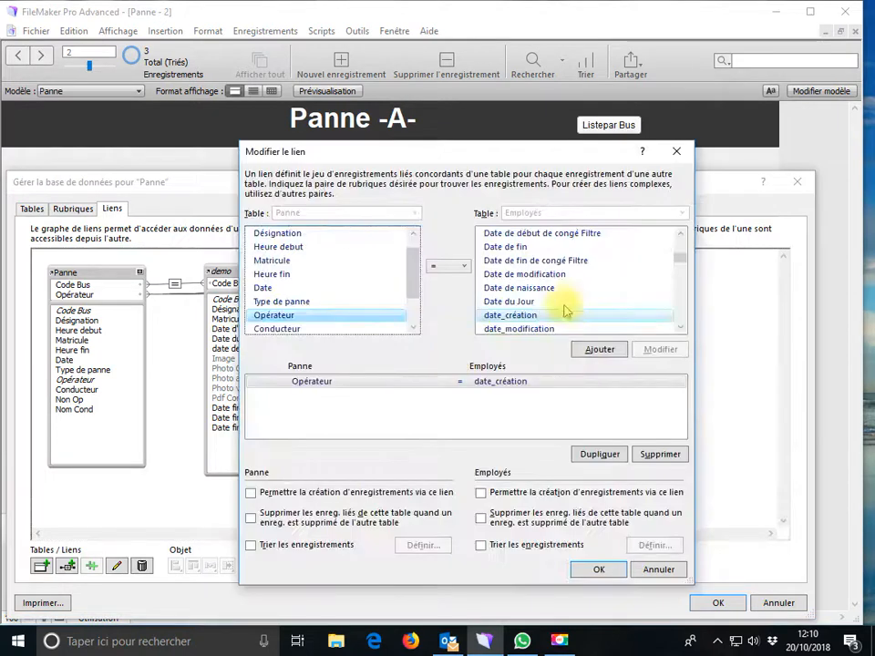
scroll(557, 301, "down", 4)
scroll(551, 310, "down", 1)
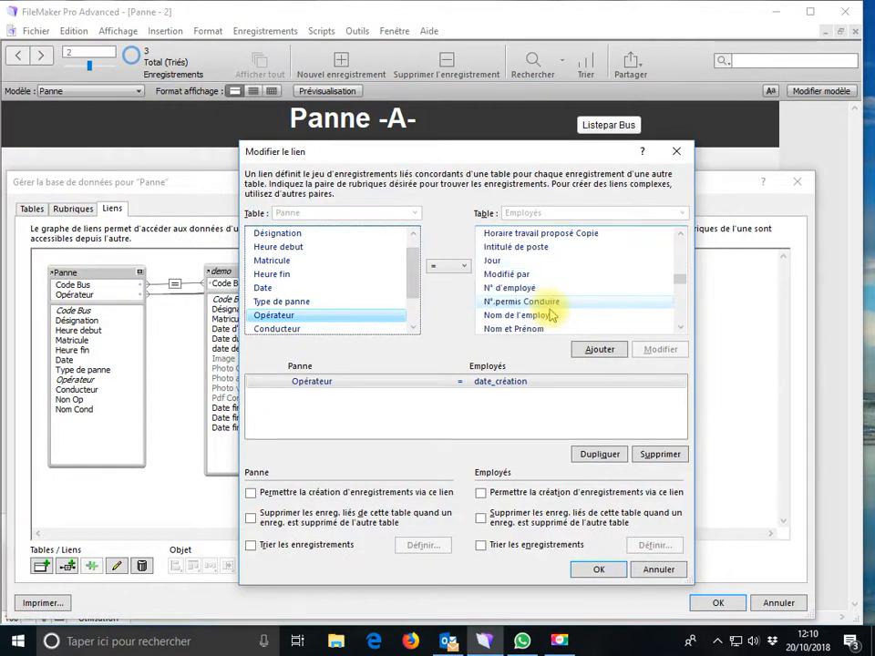
left_click(512, 289)
left_click(660, 349)
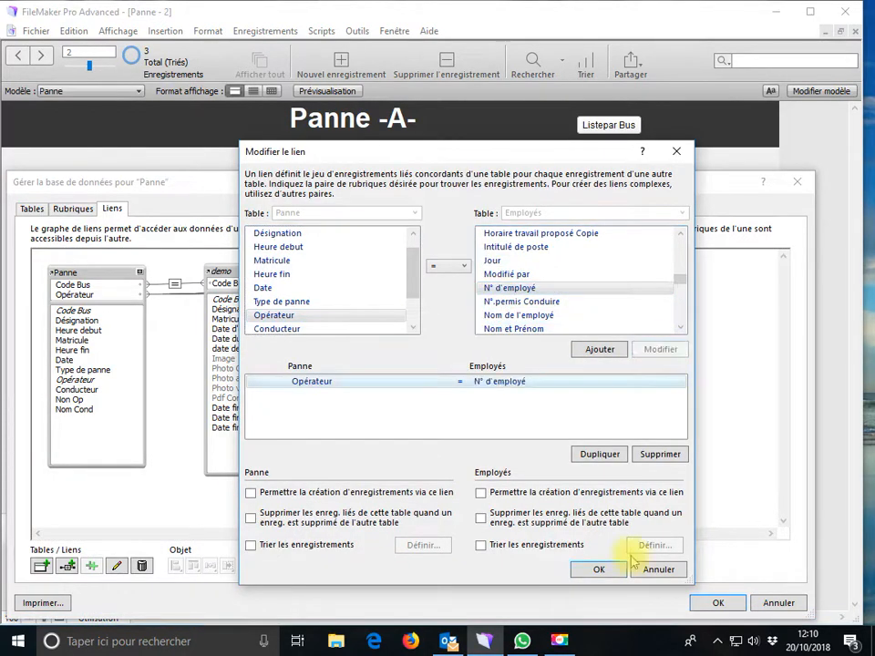
left_click(599, 570)
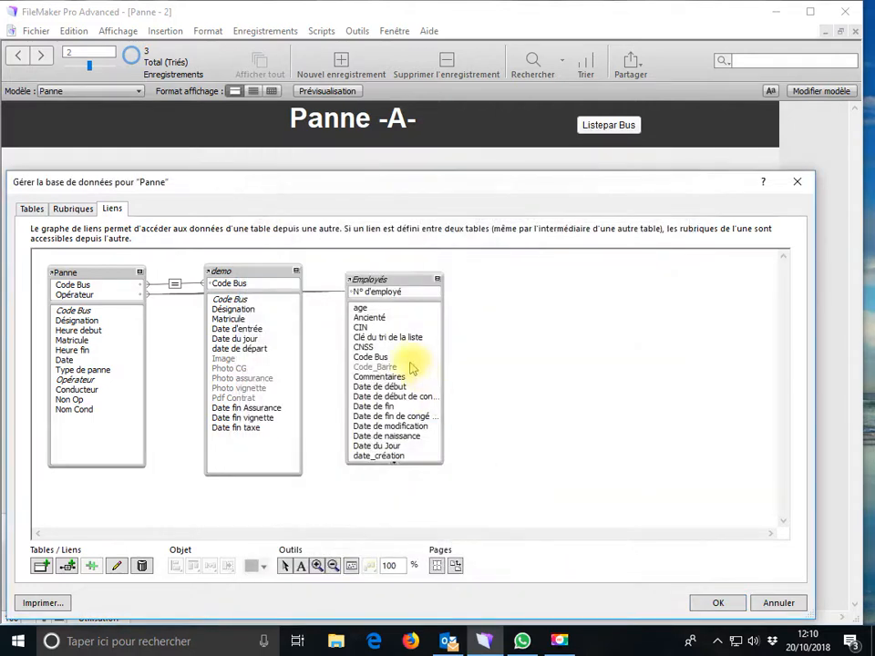
Add a second occurrence of the Employés table from the Employé_A data source and place it just right of the first one
left_click(42, 567)
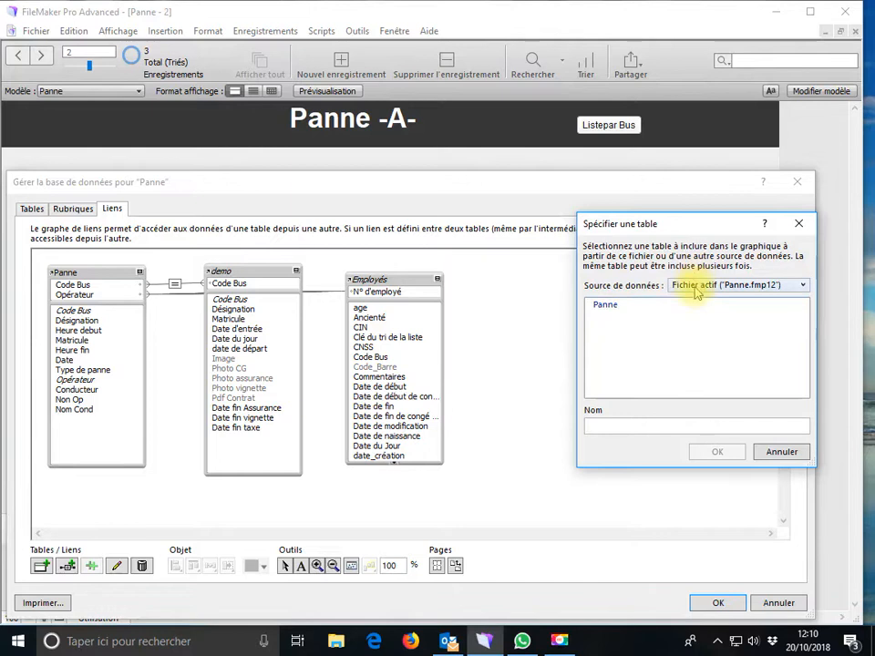
left_click(695, 288)
left_click(701, 332)
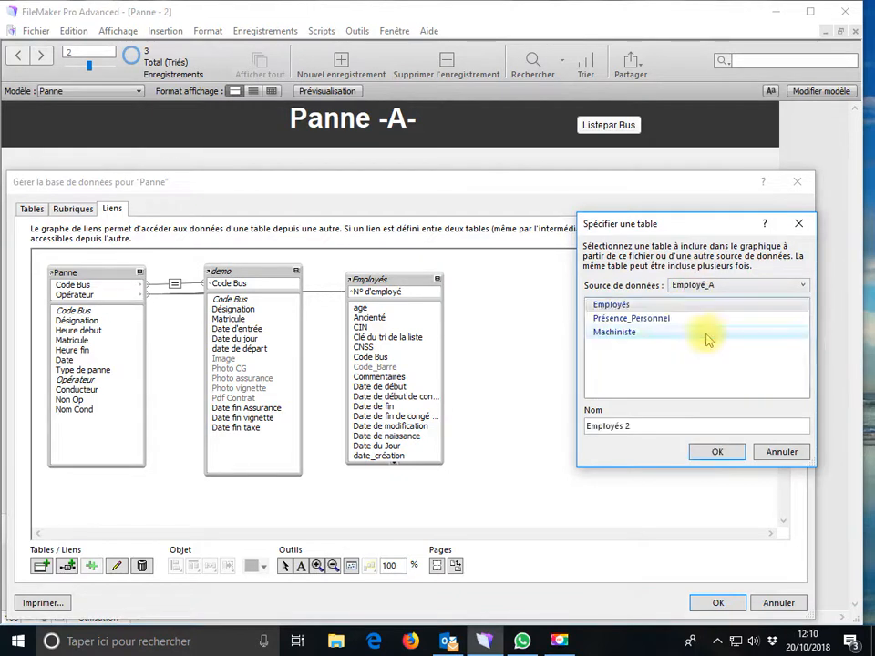
left_click(632, 307)
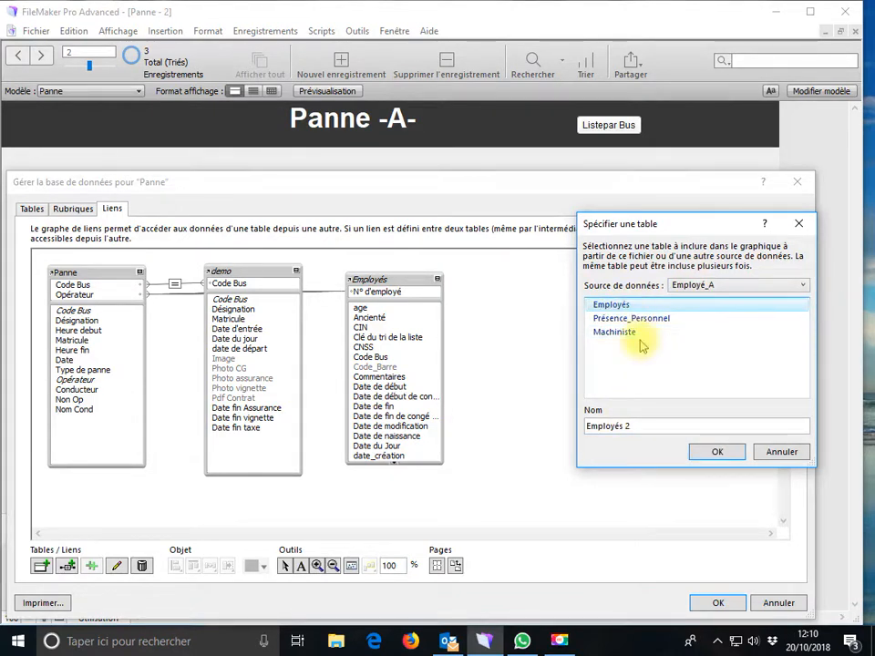
left_click(700, 451)
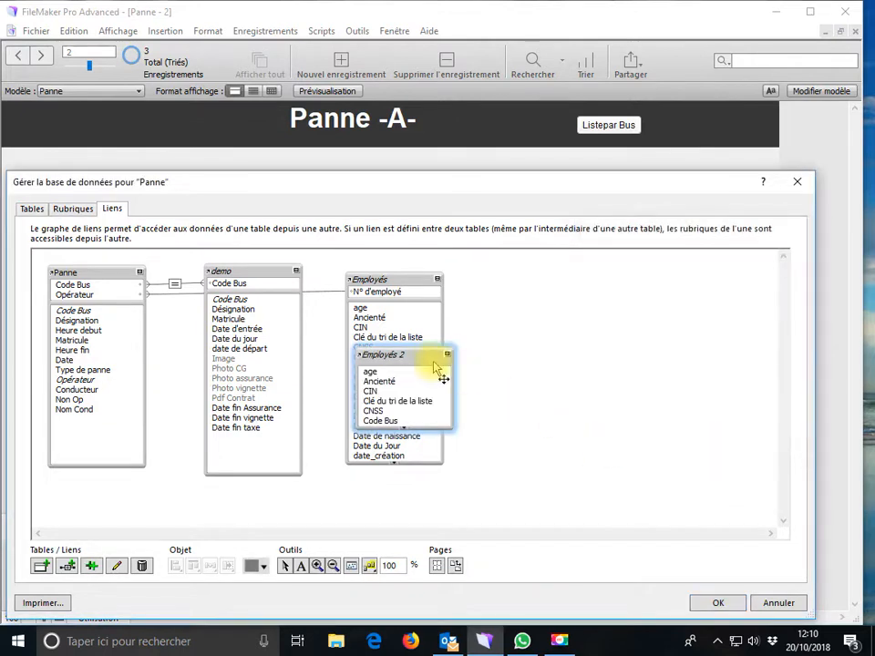
left_click_drag(423, 364, 528, 282)
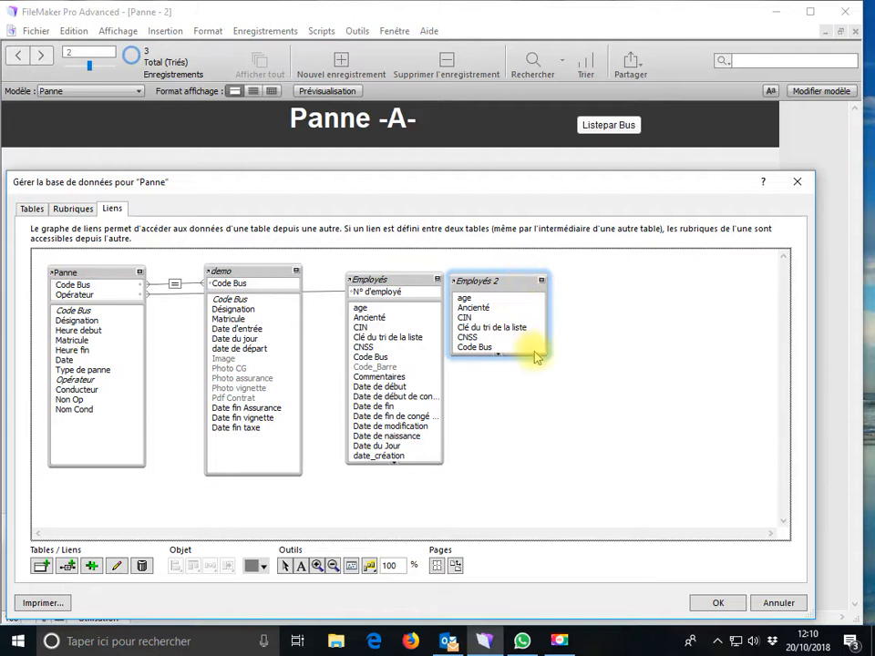
Link Conducteur in the Panne table to N° d'employé in the second Employés occurrence
scroll(498, 358, "down", 6)
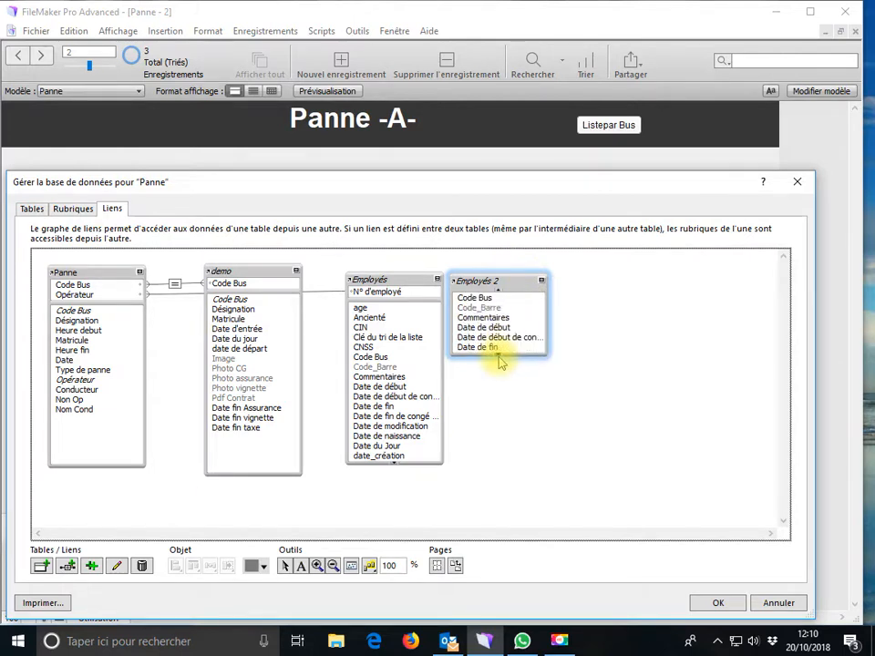
scroll(498, 361, "down", 4)
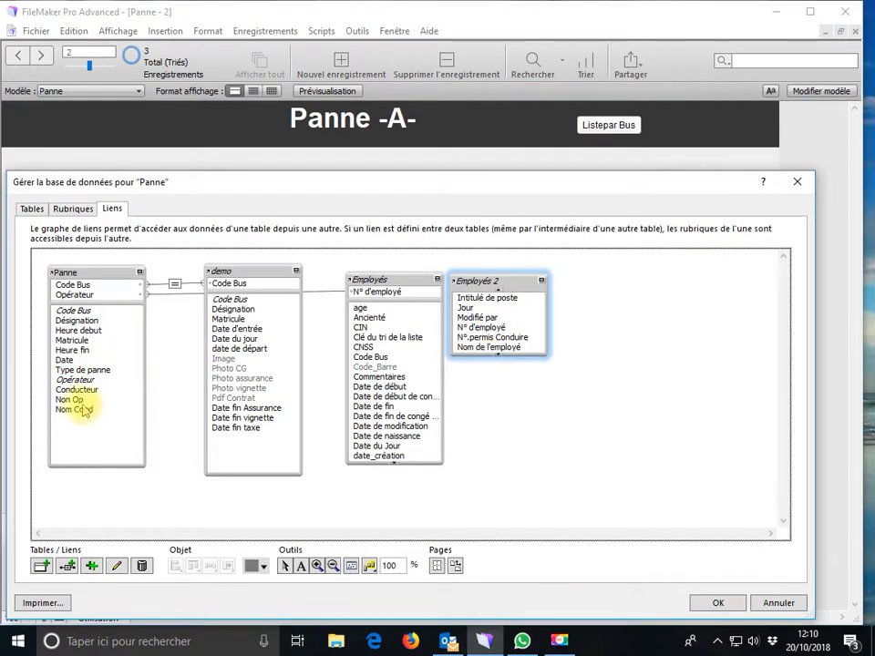
left_click_drag(86, 392, 465, 335)
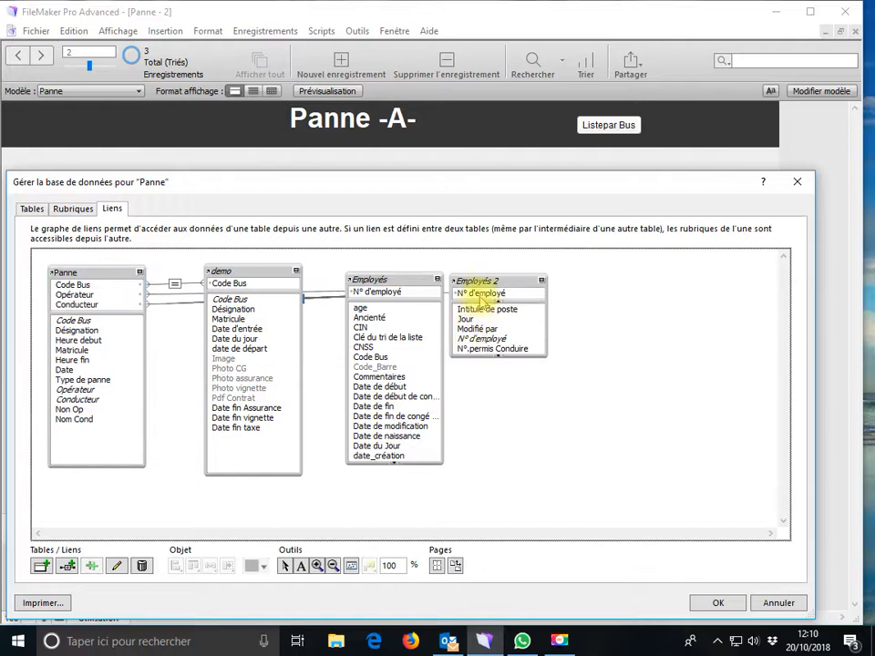
In the Nom Cond calculation field, replace the employee number reference with N° d'employé from the Employés 2 table occurrence
left_click(73, 209)
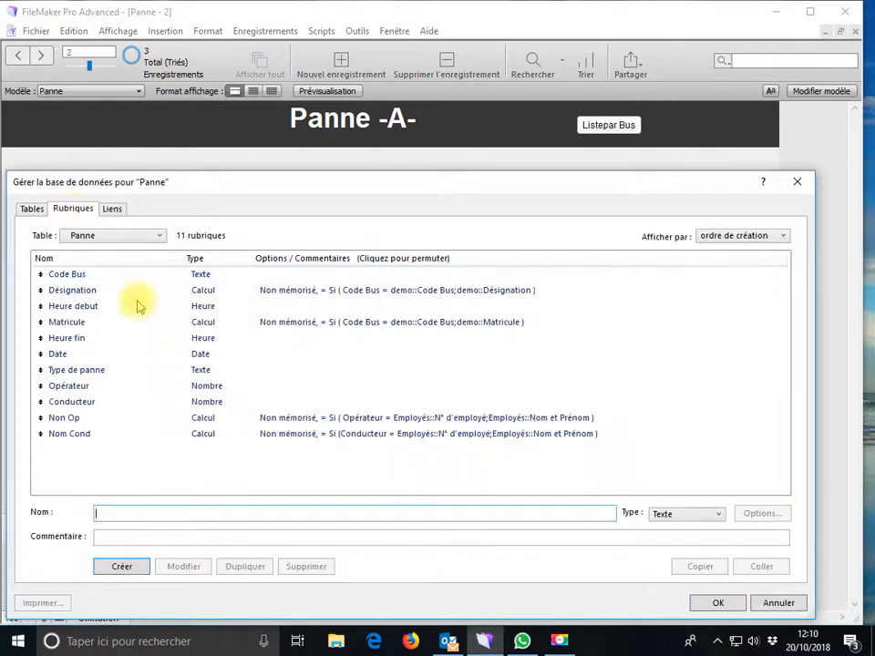
double_click(347, 438)
left_click(414, 306)
left_click_drag(402, 243, 363, 264)
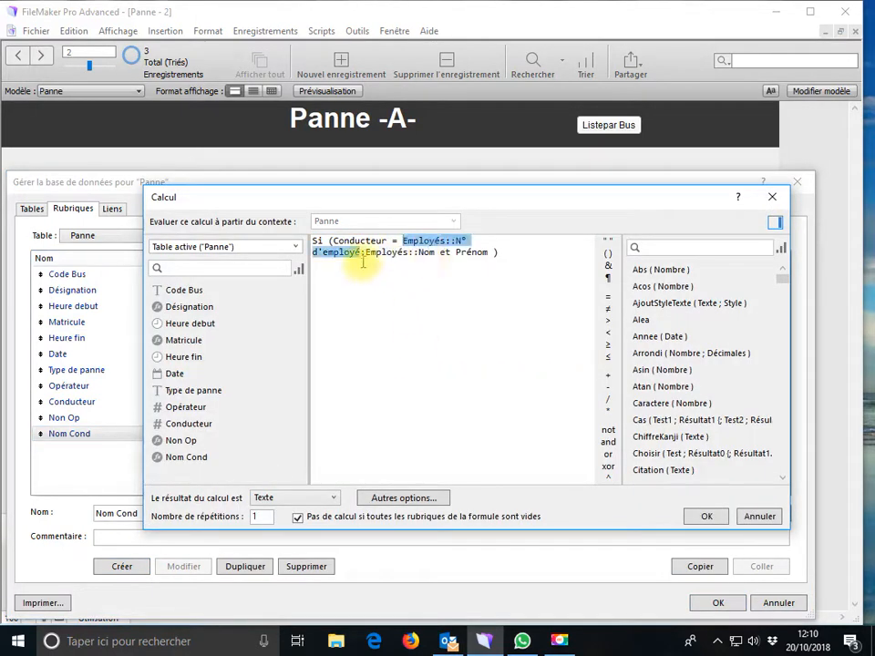
left_click(296, 246)
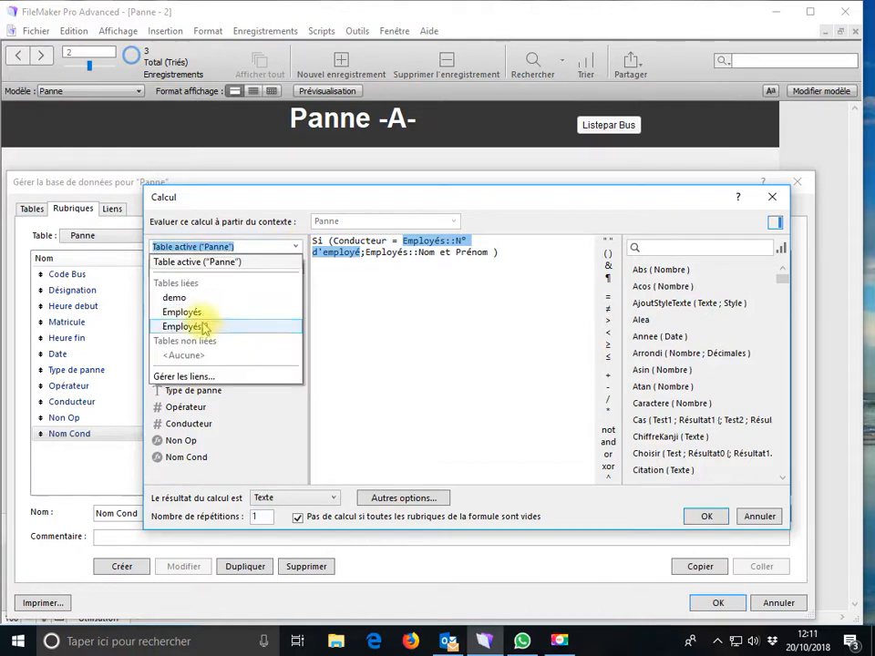
left_click(204, 326)
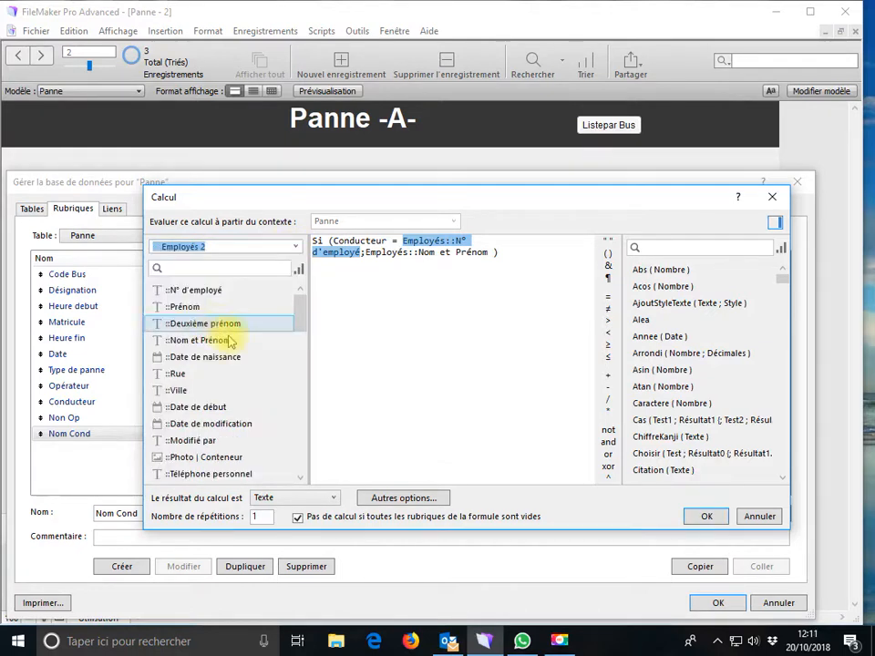
double_click(204, 293)
Replace the formula's result with Nom et Prénom from Employés 2 and save the calculation and database changes
left_click_drag(366, 255, 487, 254)
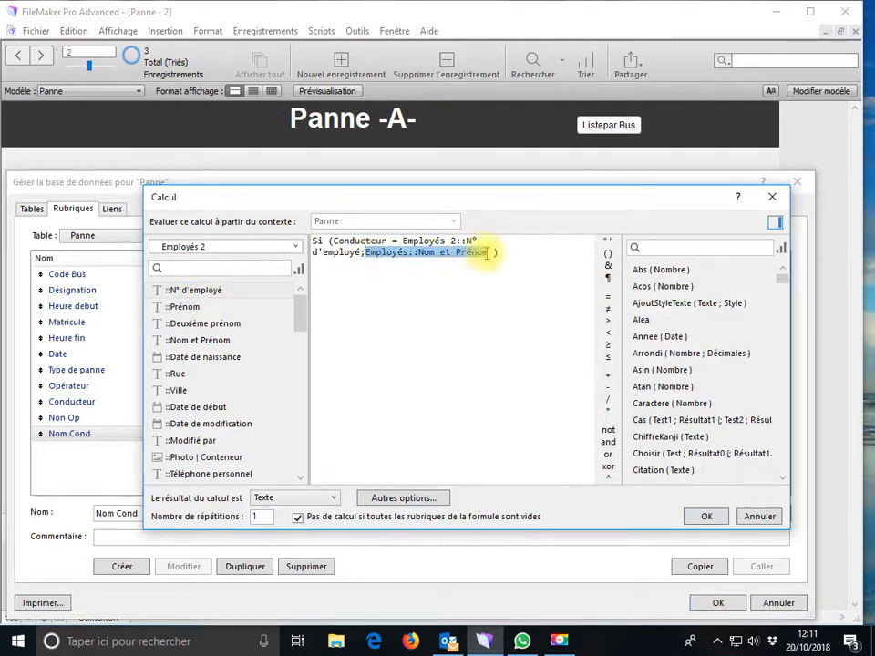
double_click(229, 339)
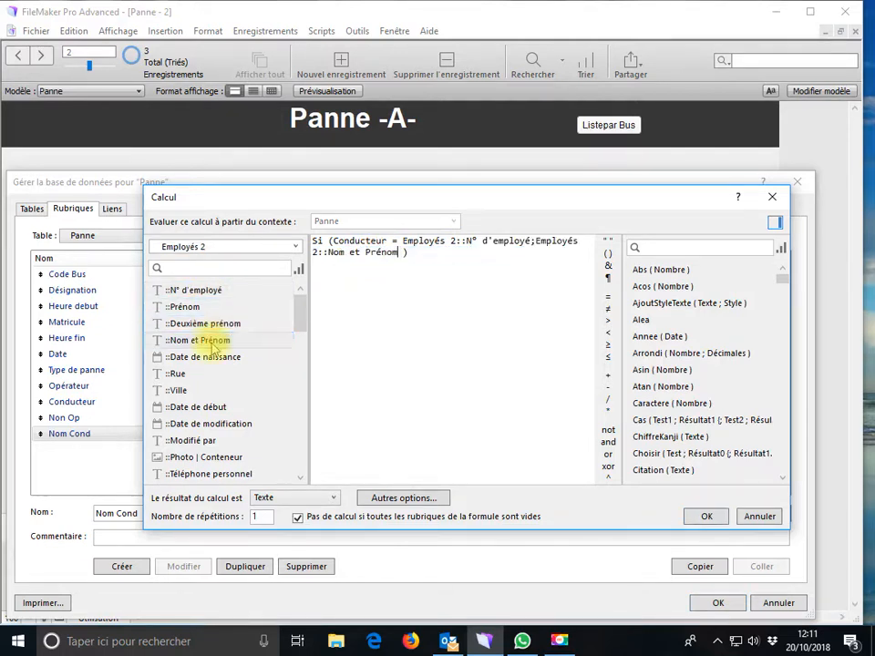
left_click(703, 517)
left_click(718, 604)
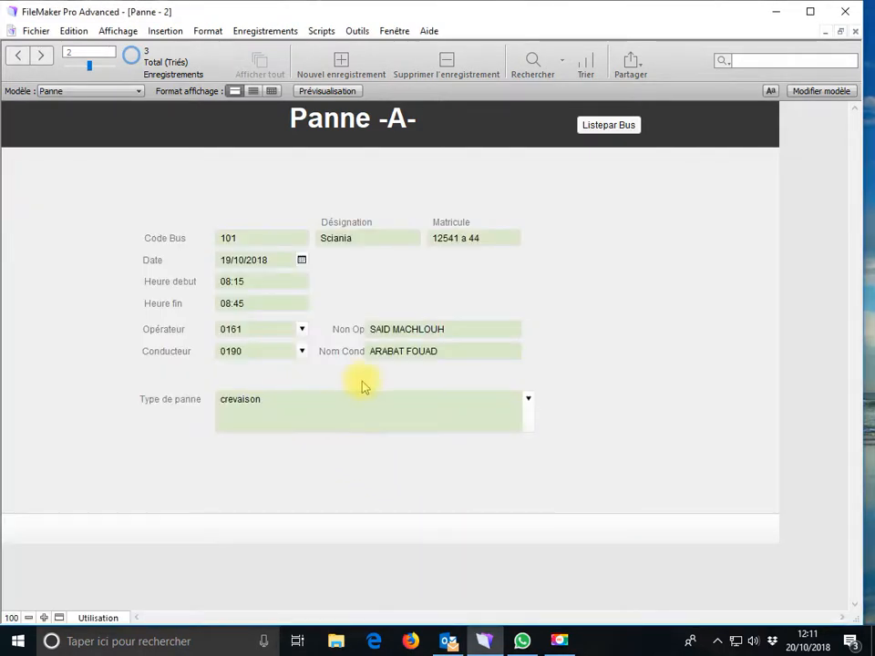
On the current breakdown record, choose the ninth listed employee as Opérateur and the eleventh as Conducteur, and commit the record
left_click(302, 332)
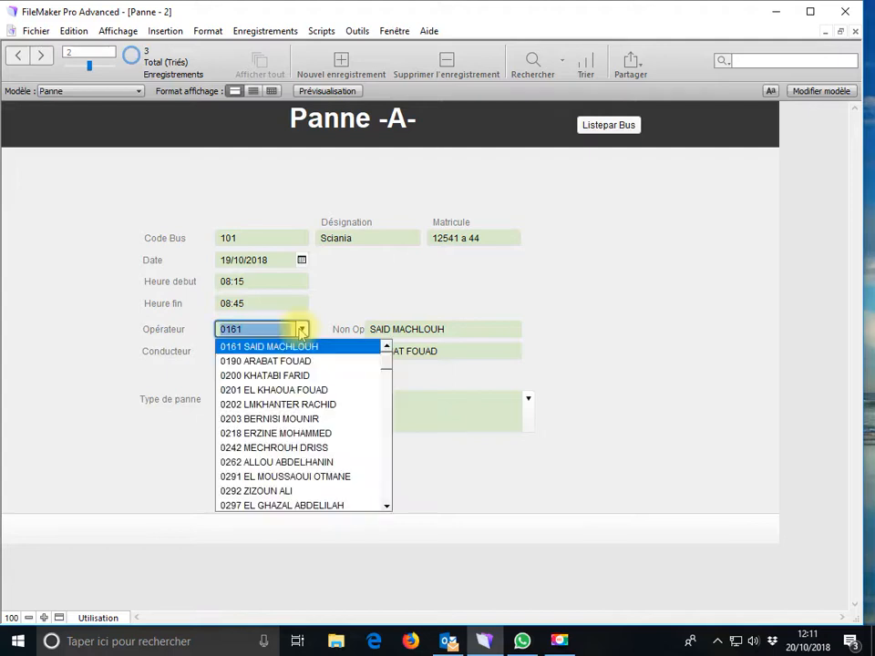
left_click(250, 464)
key("Tab")
left_click(302, 352)
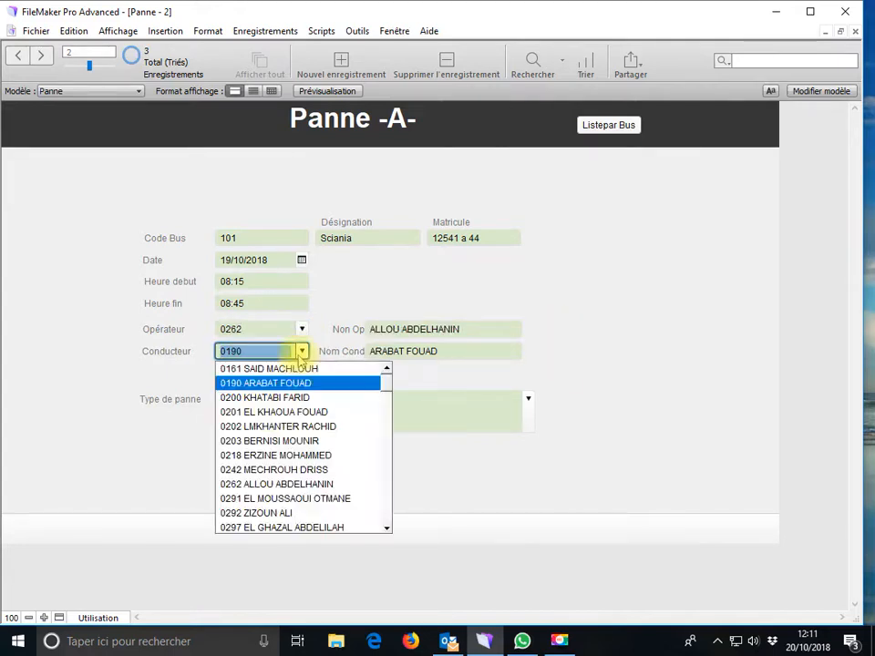
left_click(233, 512)
key("Tab")
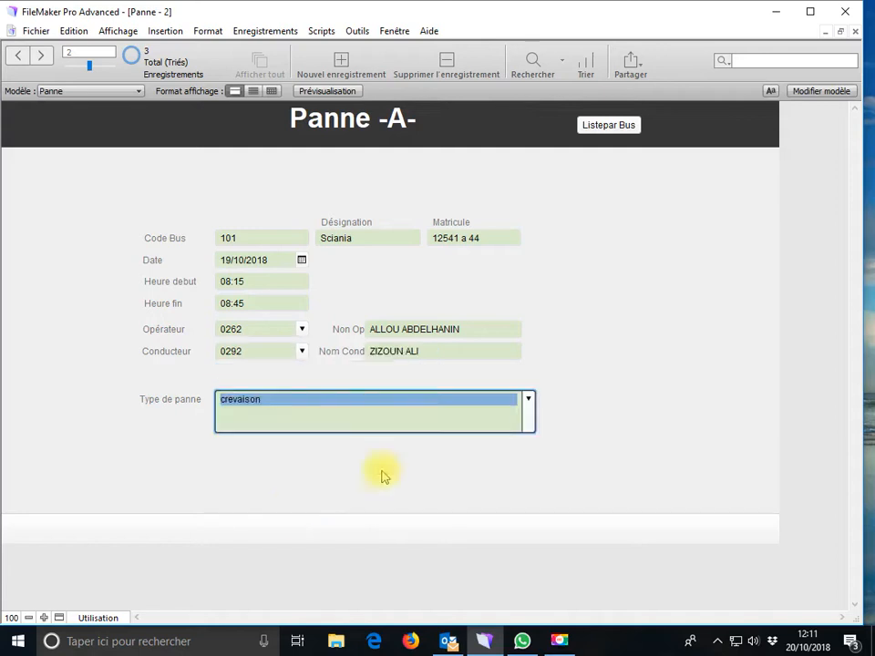
left_click(627, 392)
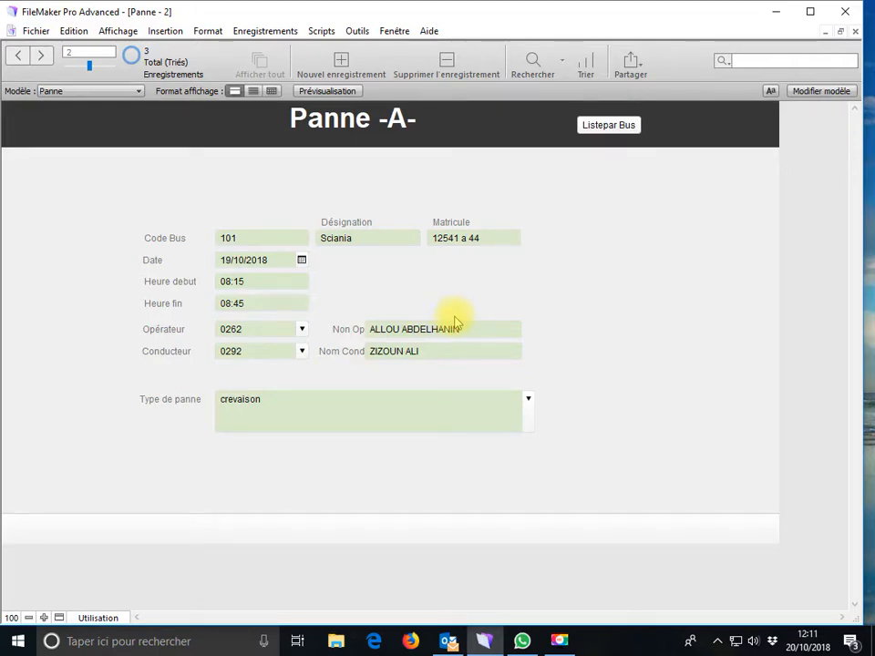
Minimize the Panne - 2 document window and bring up the Panne (Rita) file's Pannes layout
double_click(670, 17)
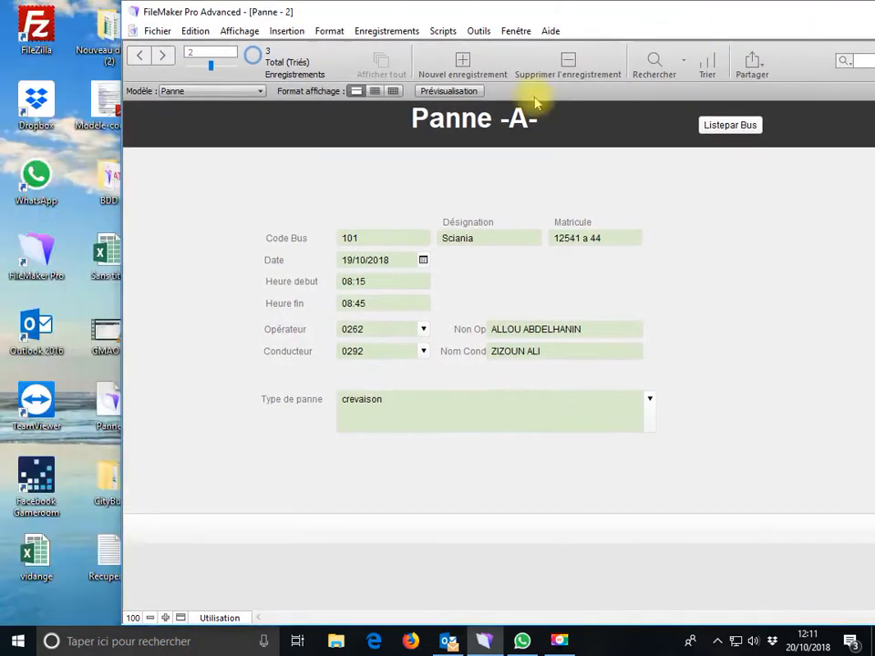
left_click_drag(463, 18, 321, 19)
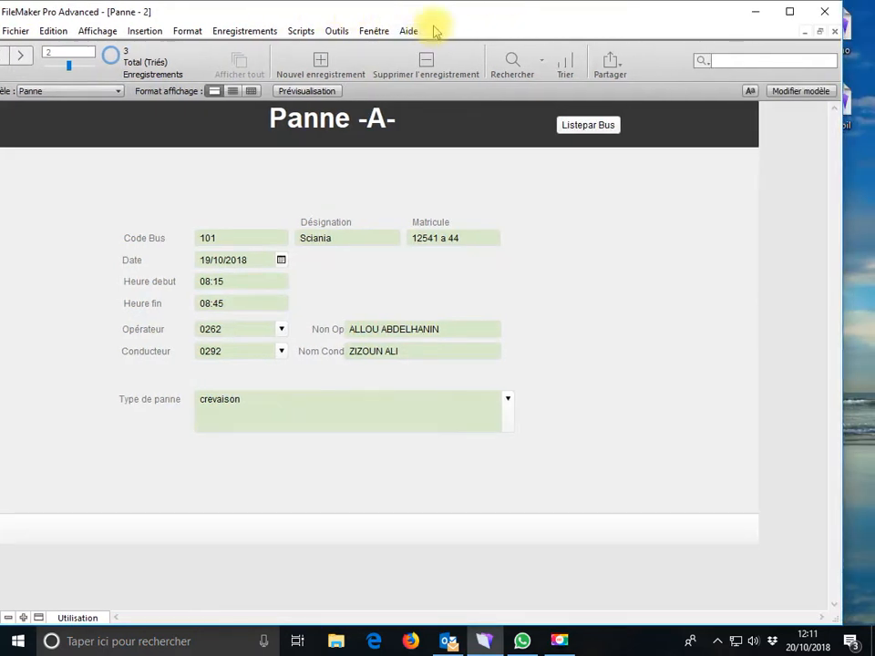
left_click(806, 33)
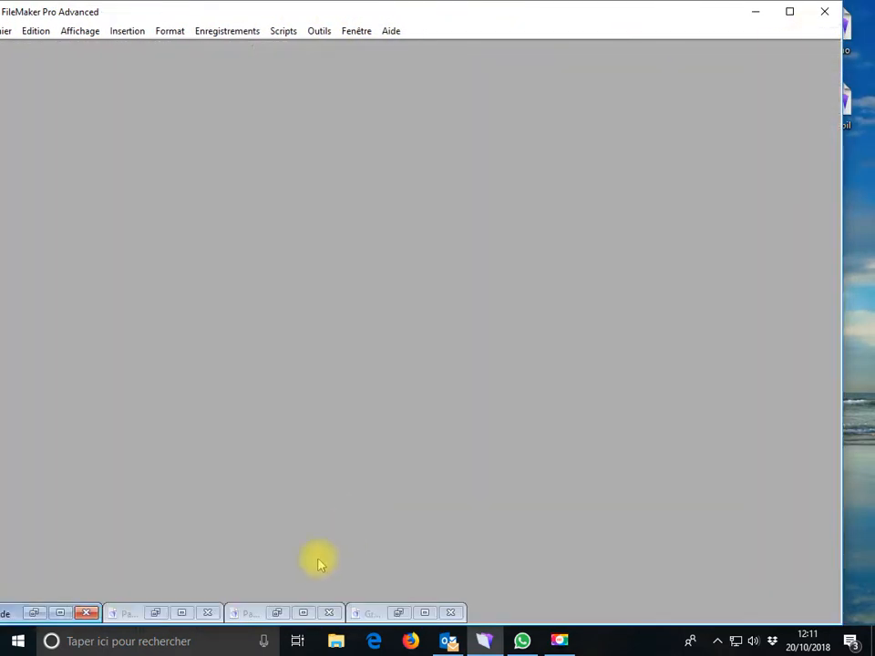
left_click(305, 614)
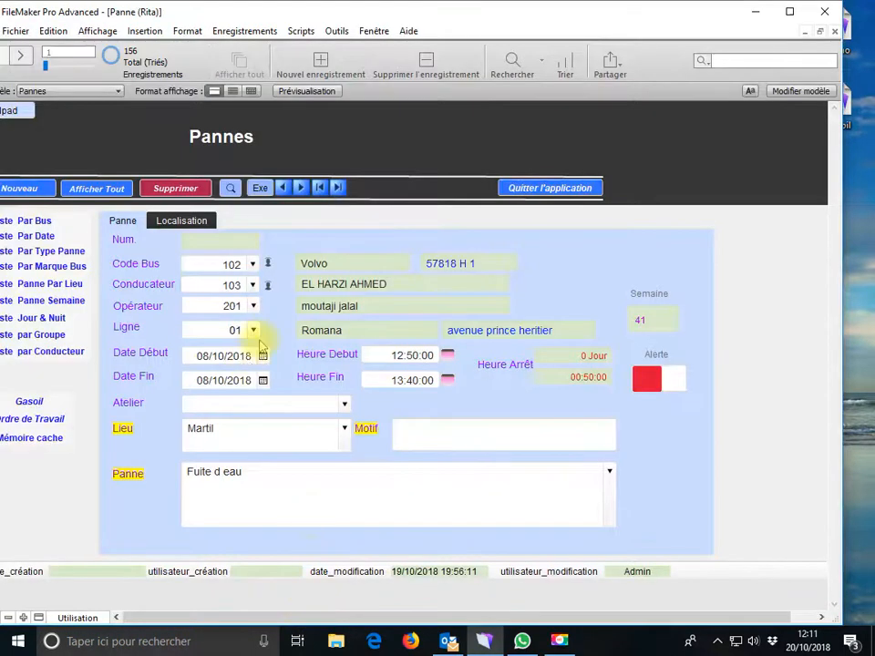
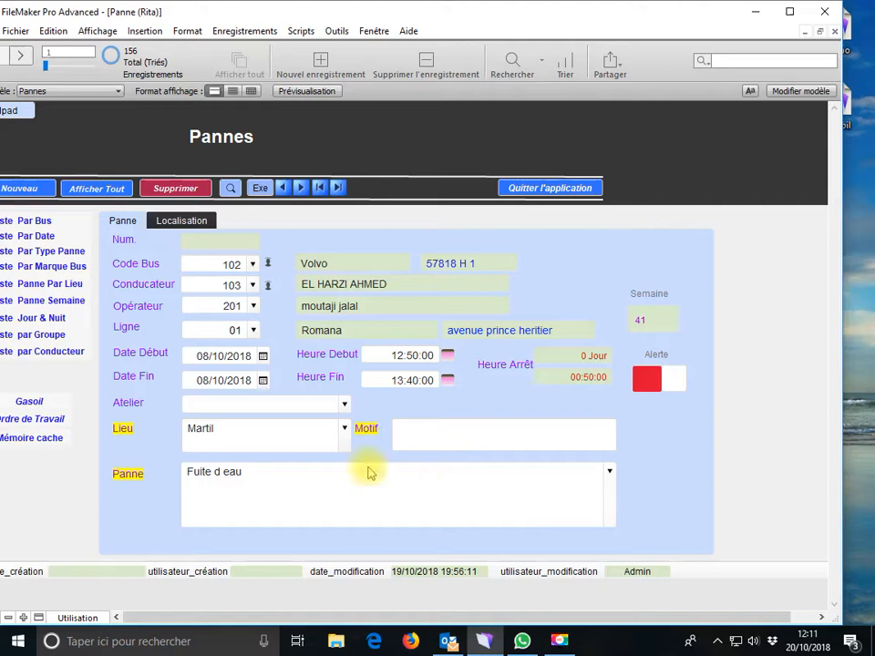
Open the script named "a" in the script workspace of the Panne (Rita) file
left_click(301, 31)
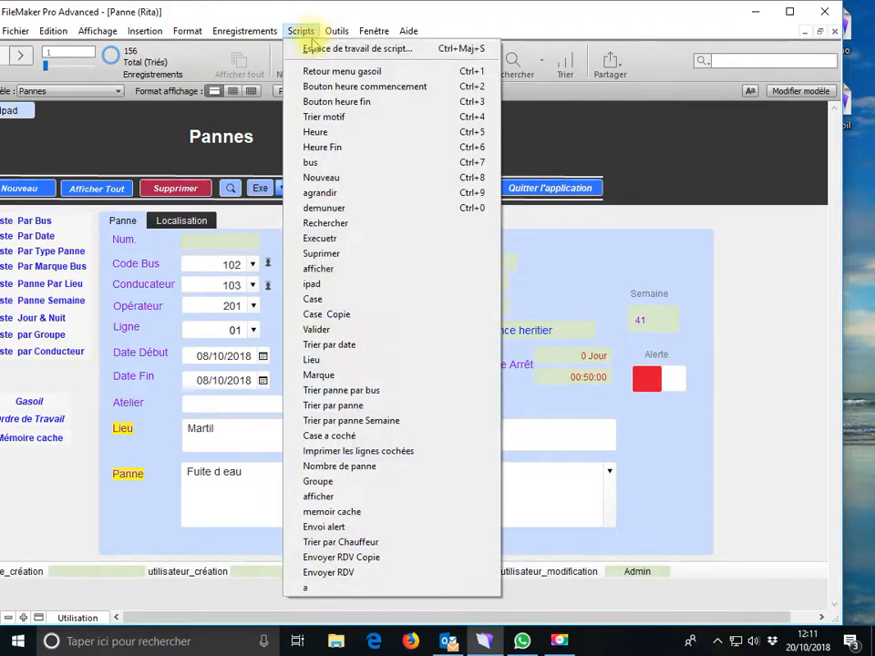
left_click(316, 52)
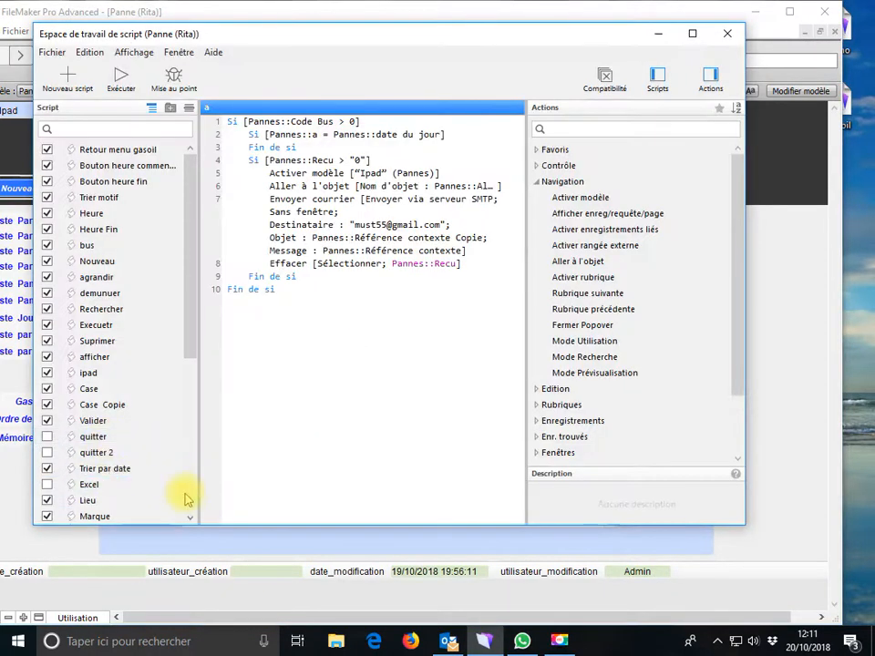
scroll(191, 497, "down", 6)
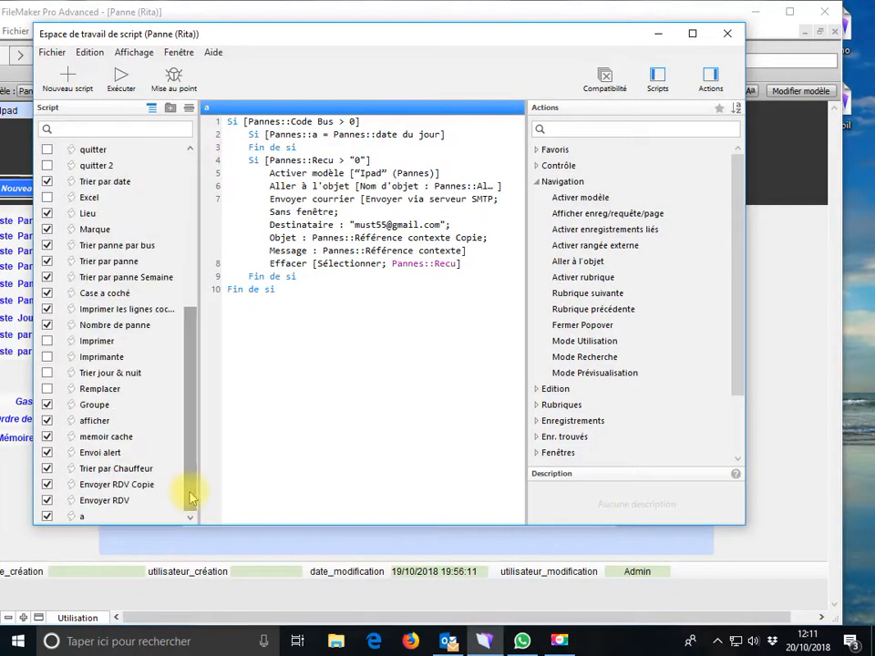
left_click(90, 521)
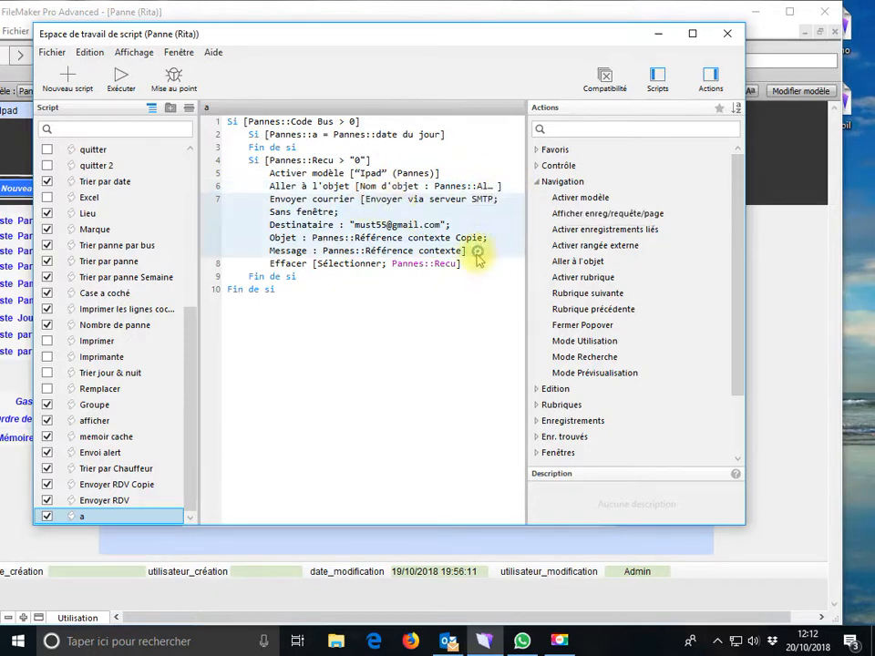
Review the mail options and SMTP settings of the script's Envoyer courrier step, and close the script workspace
left_click(477, 252)
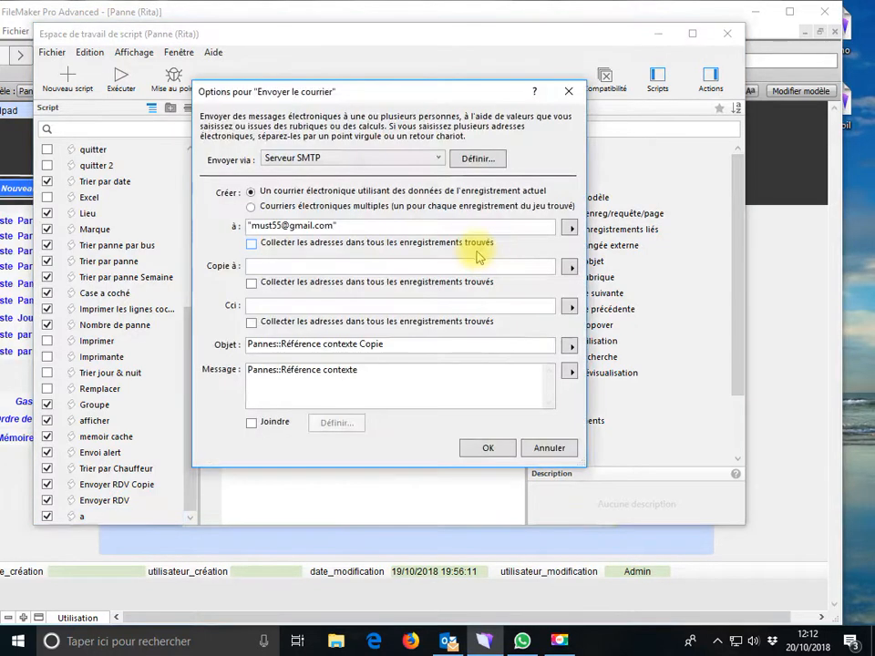
left_click(493, 162)
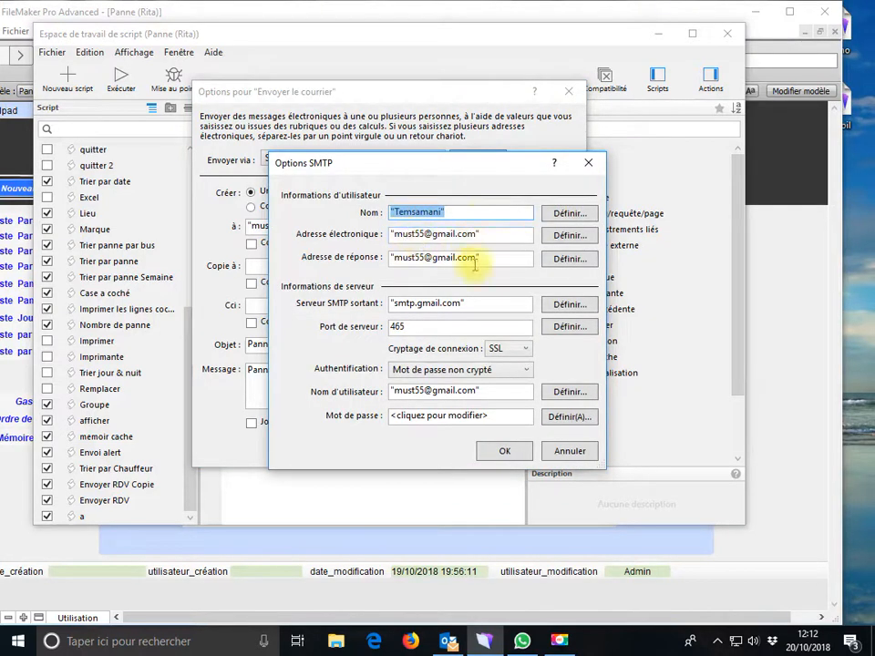
left_click(509, 453)
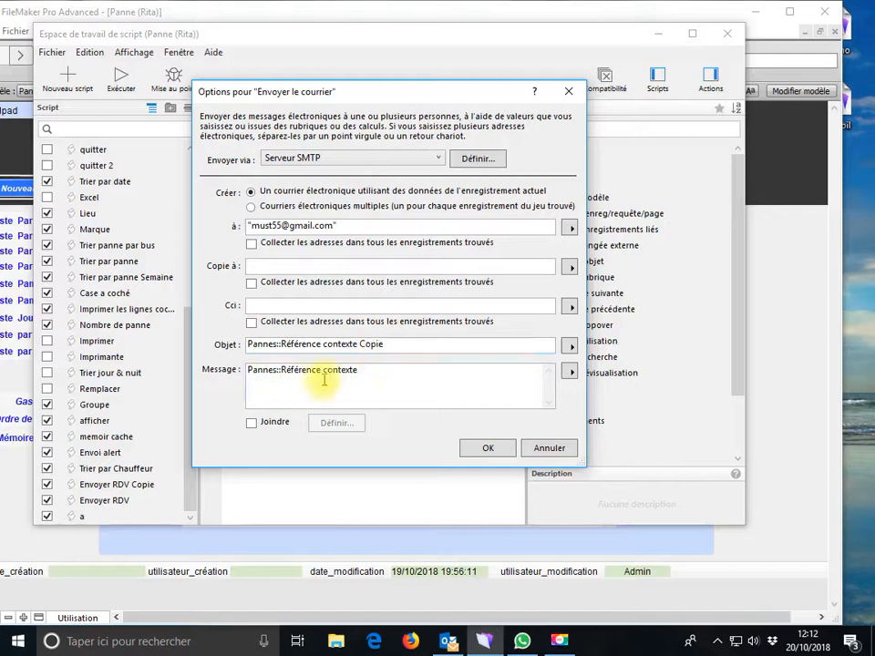
left_click(547, 449)
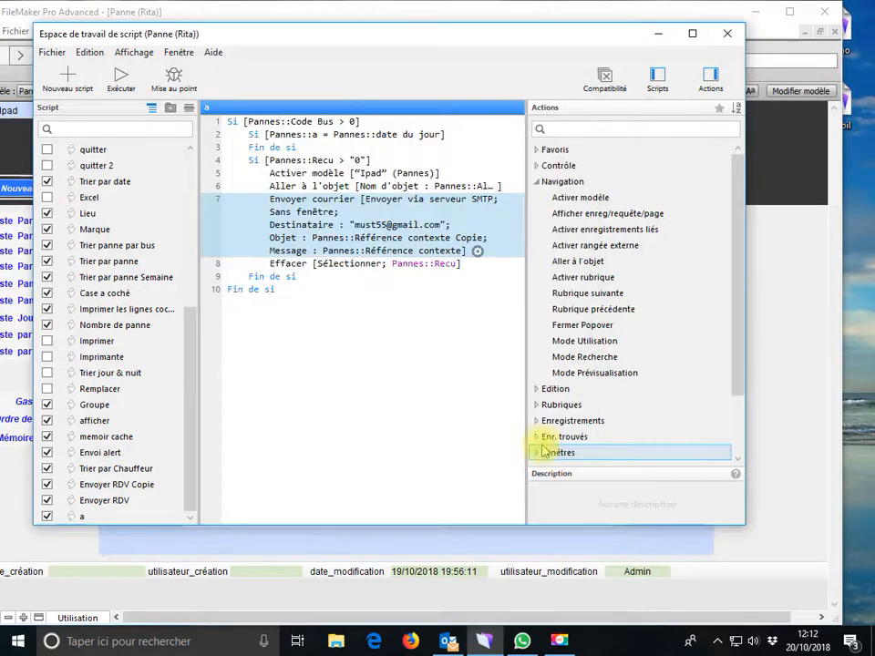
left_click(726, 34)
Open the calculation of the Référence contexte field in the Pannes table of the database definition
left_click(16, 32)
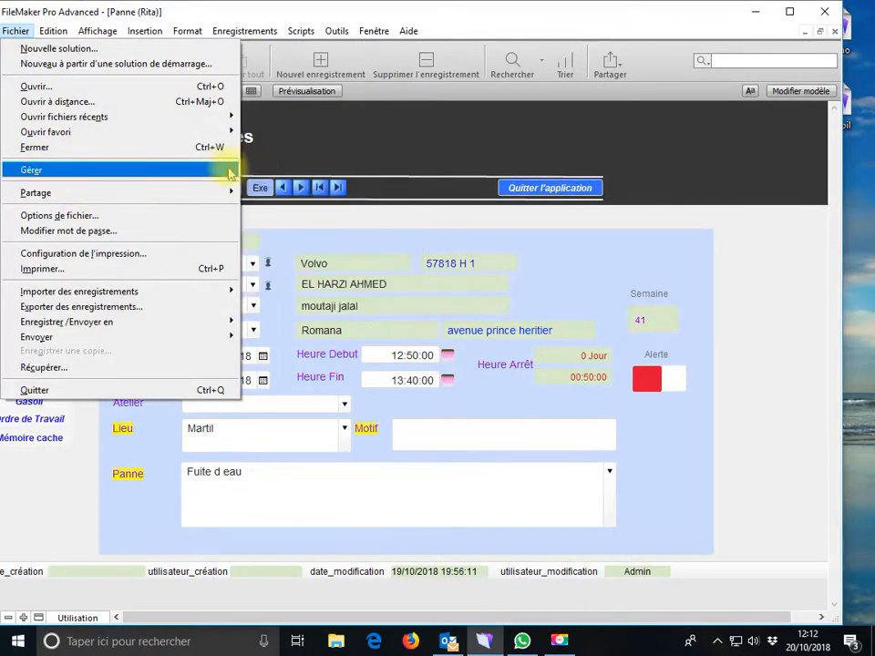
left_click(274, 171)
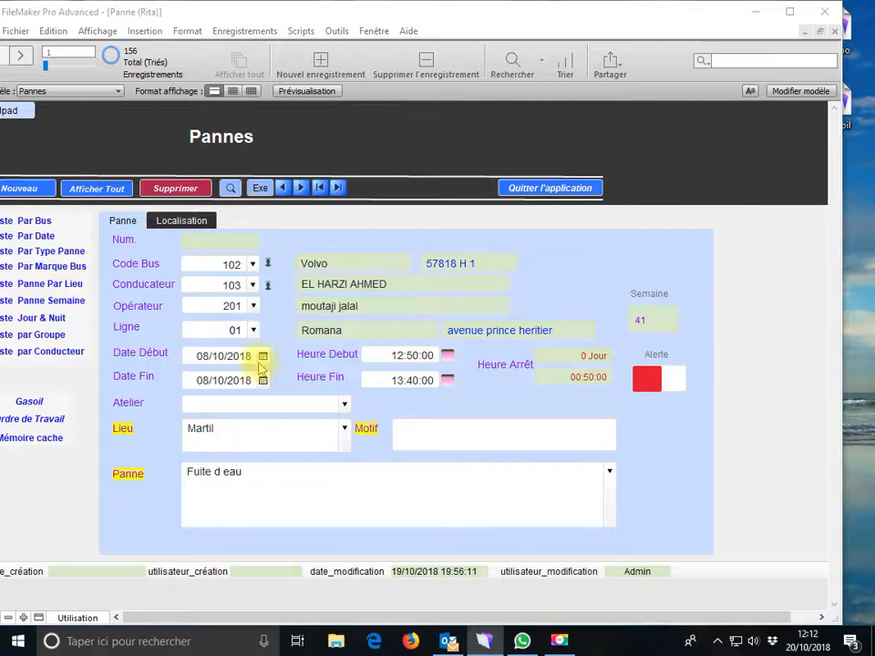
scroll(169, 438, "down", 4)
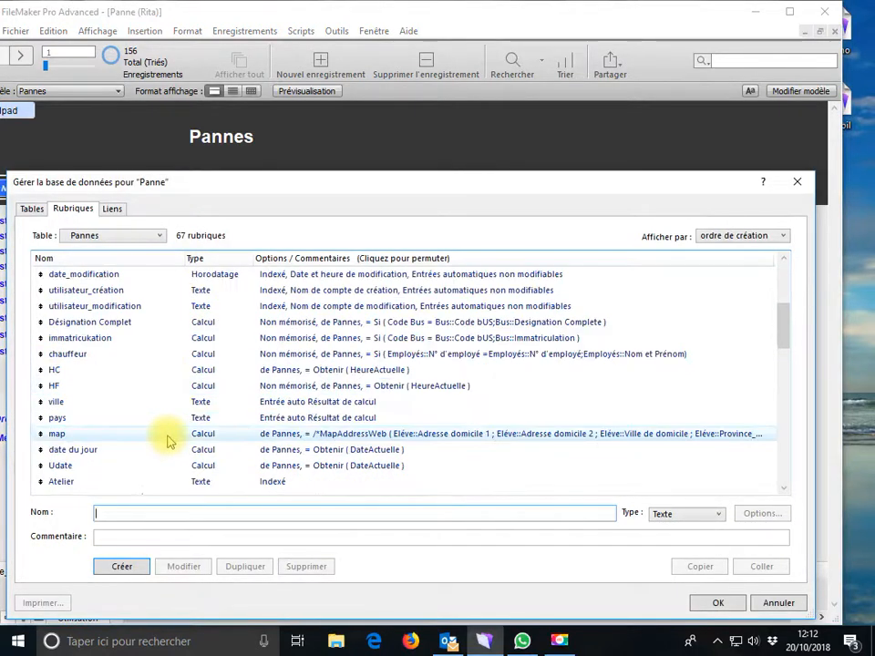
scroll(169, 441, "down", 7)
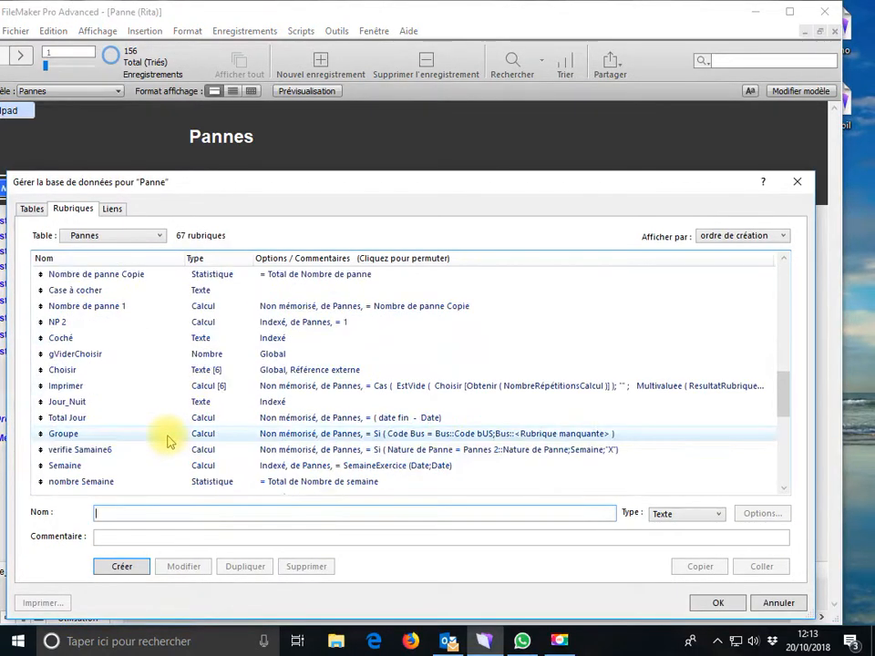
scroll(169, 442, "down", 3)
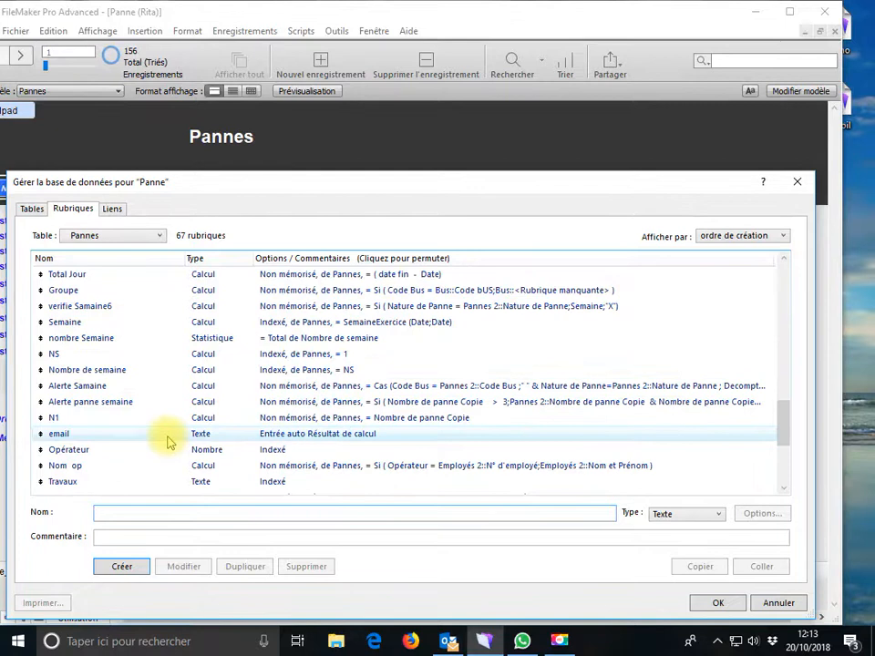
scroll(168, 442, "down", 4)
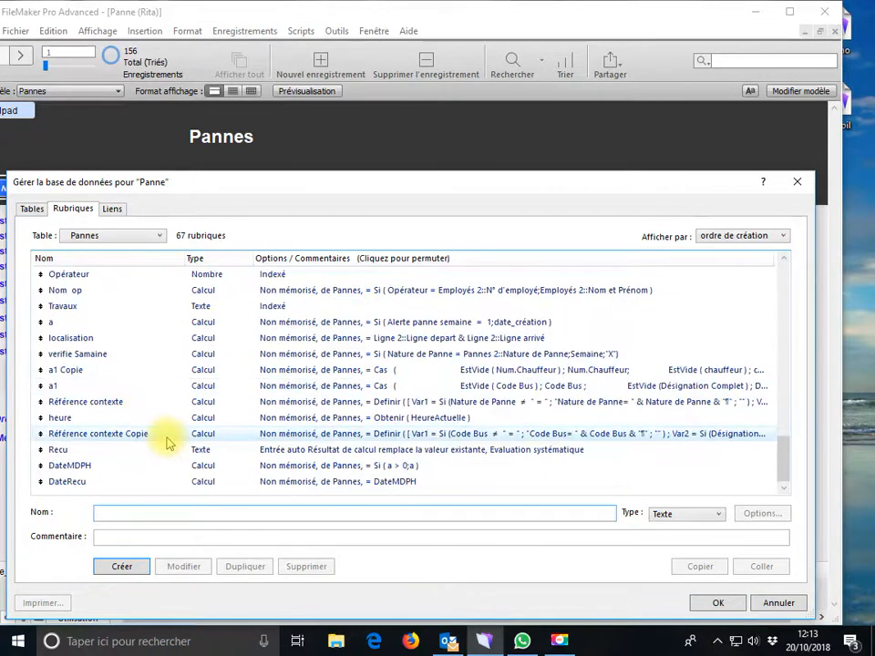
left_click(132, 403)
double_click(132, 403)
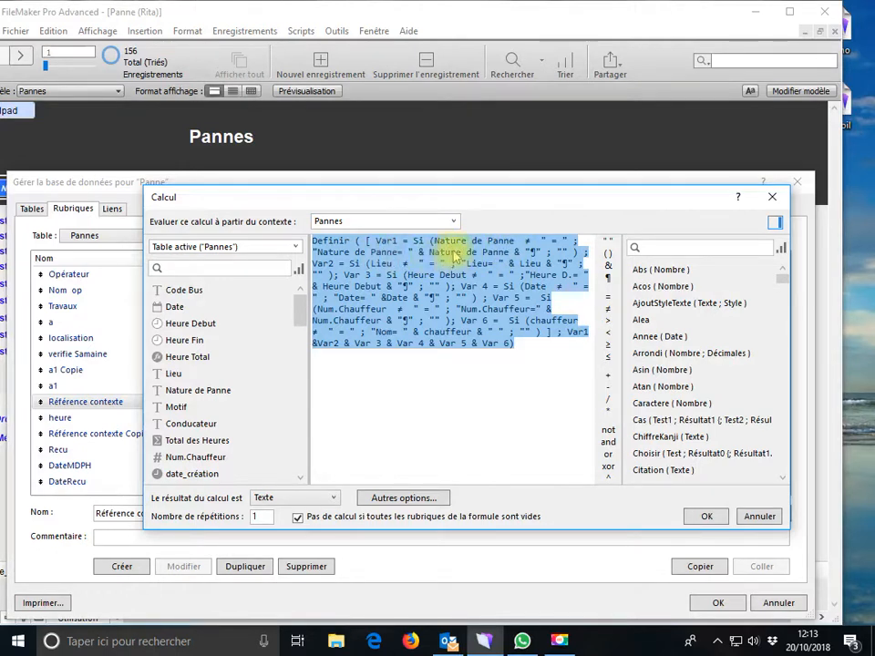
Examine the Définir formula with its variables Var1 to Var 6 and leave the calculation without changing it
left_click(375, 264)
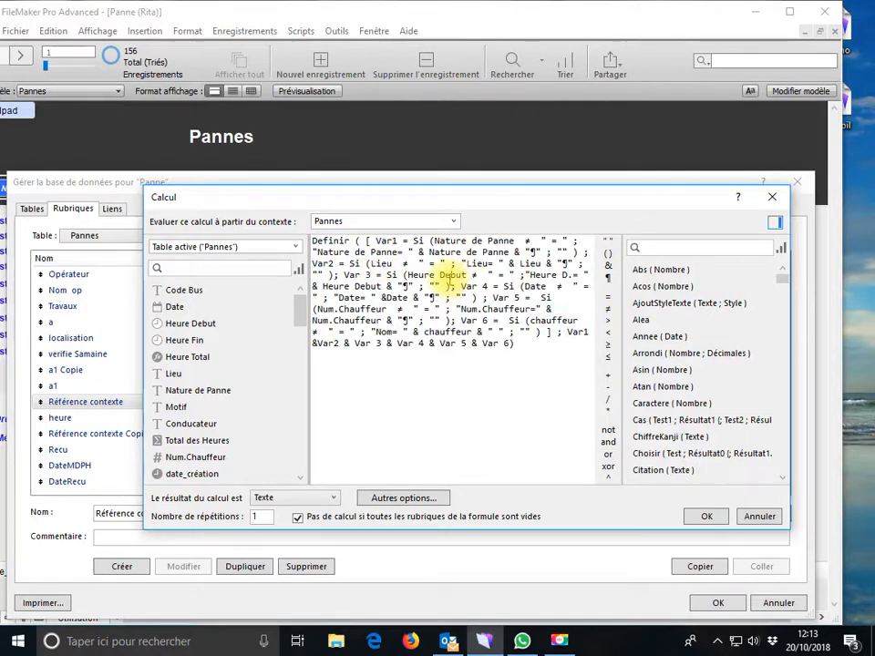
left_click(528, 297)
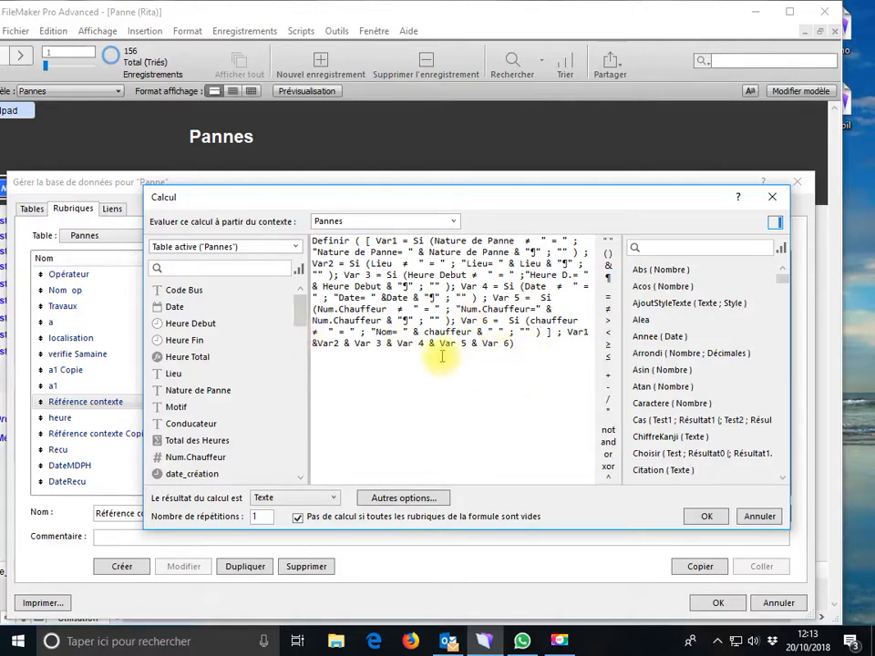
left_click(771, 516)
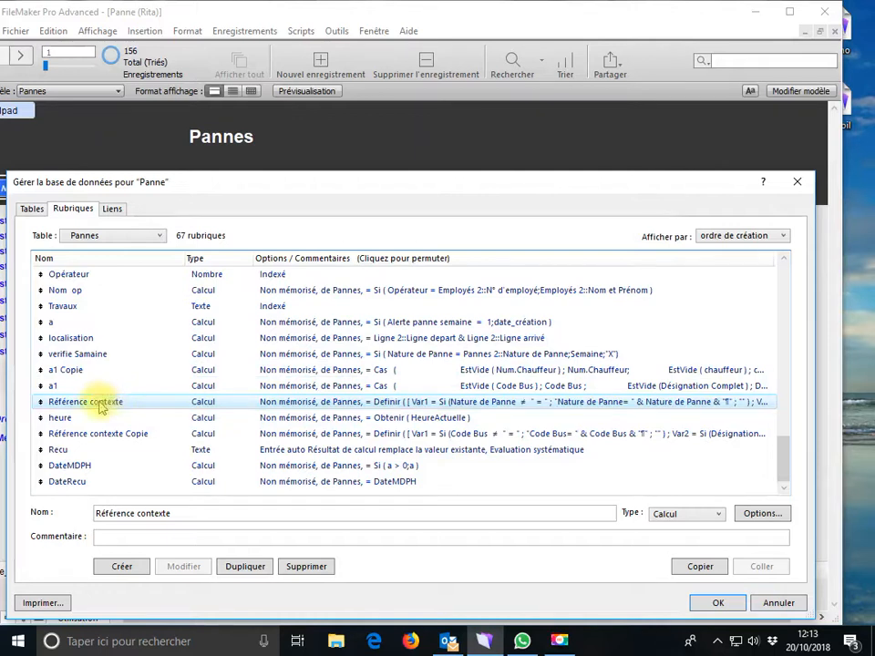
Copy the fields verifie Samaine, Référence contexte, heure, Référence contexte Copie, Recu and DateRecu from the Pannes table and close its database definition
key("shift+Down")
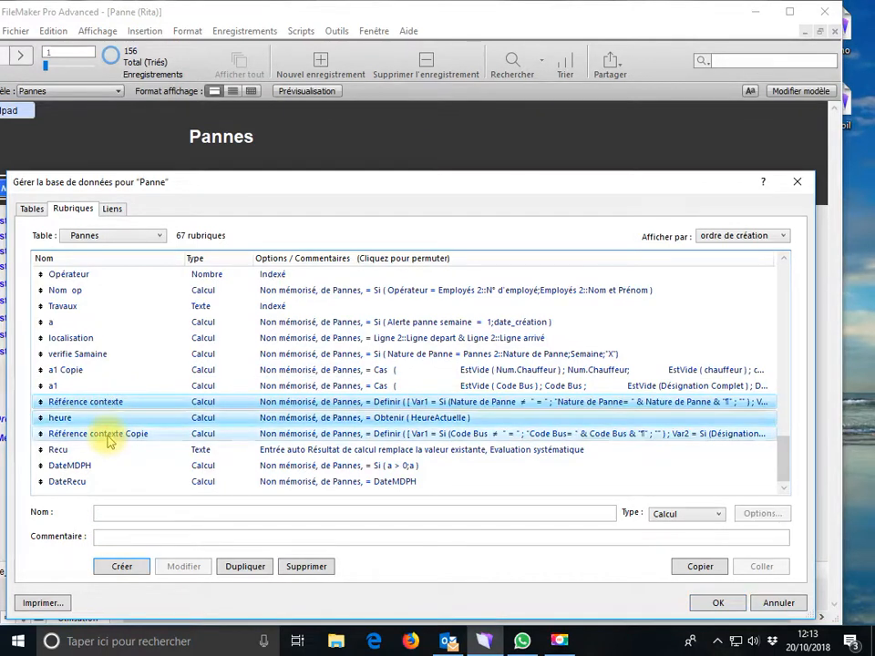
left_click(109, 434)
left_click(97, 419, "ctrl")
left_click(94, 404, "ctrl")
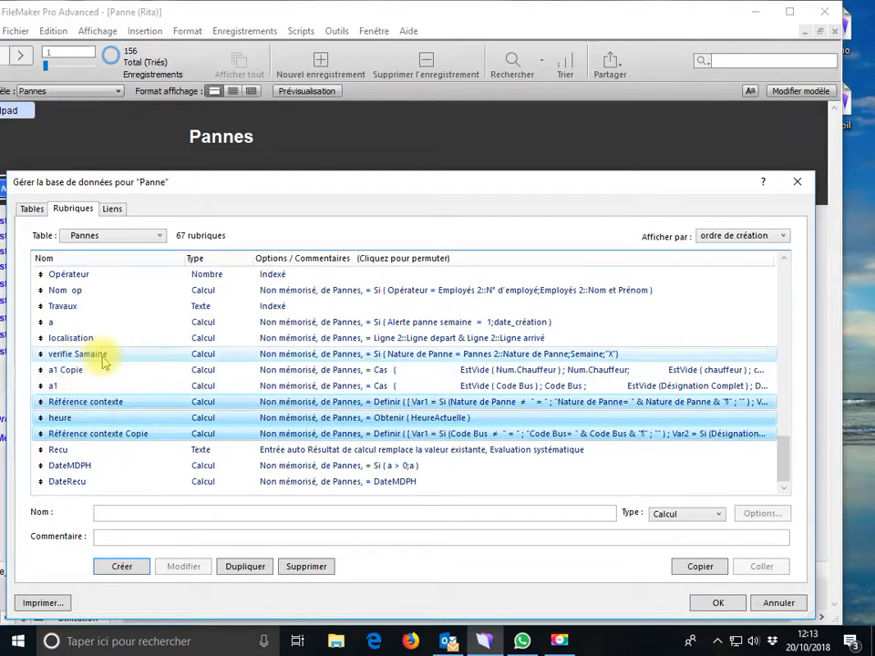
left_click(103, 360, "ctrl")
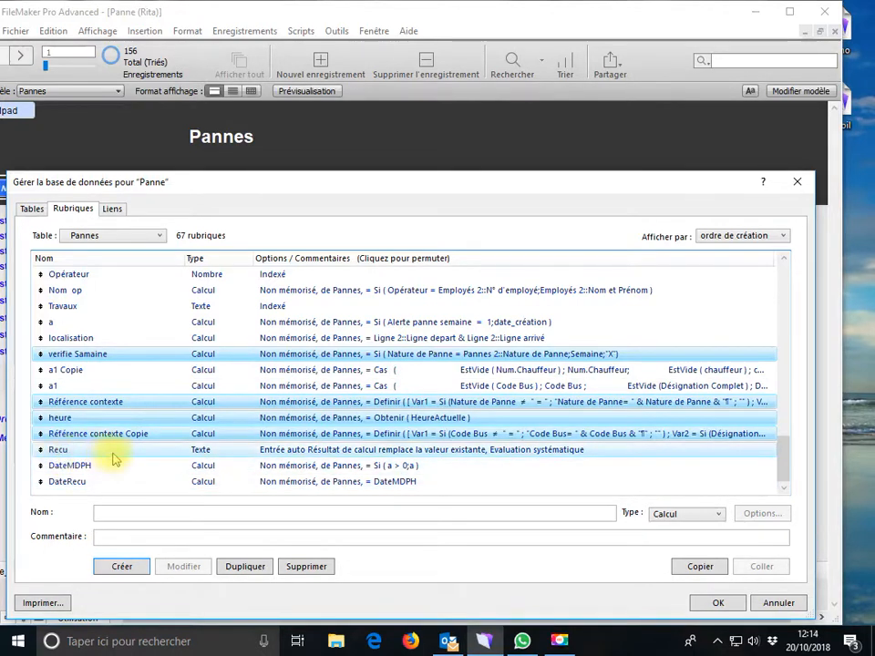
left_click(114, 451, "ctrl")
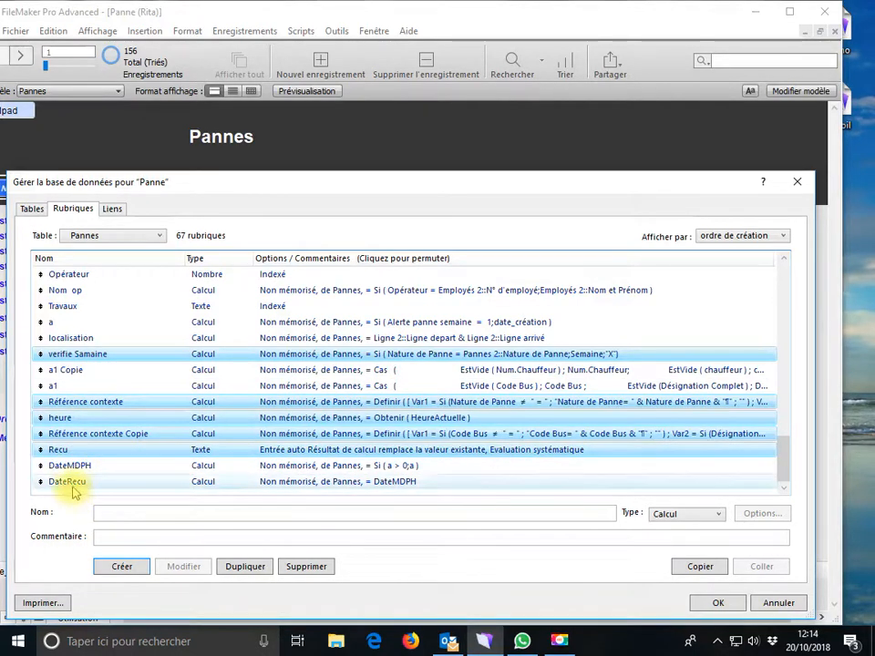
left_click(688, 566)
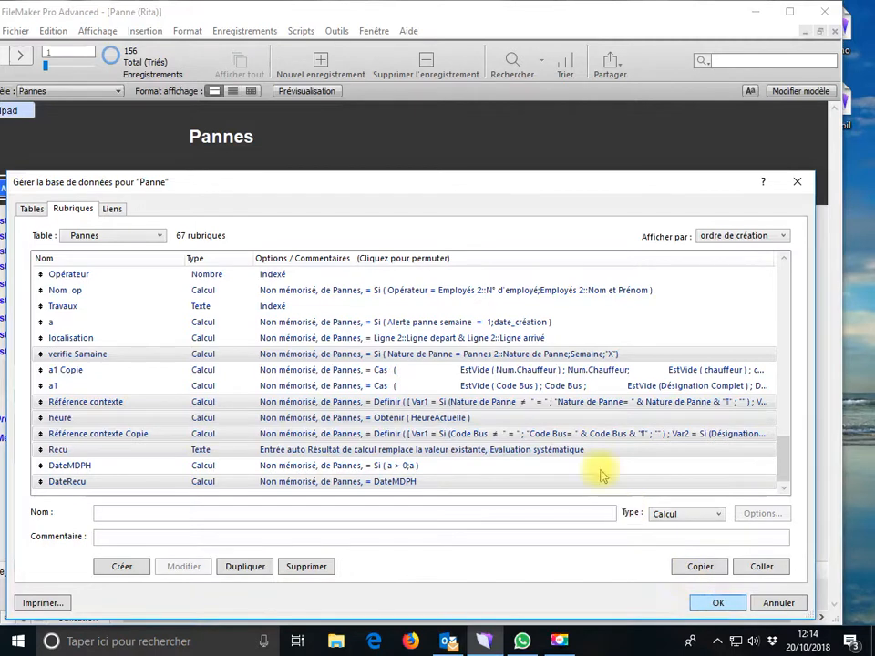
left_click(718, 602)
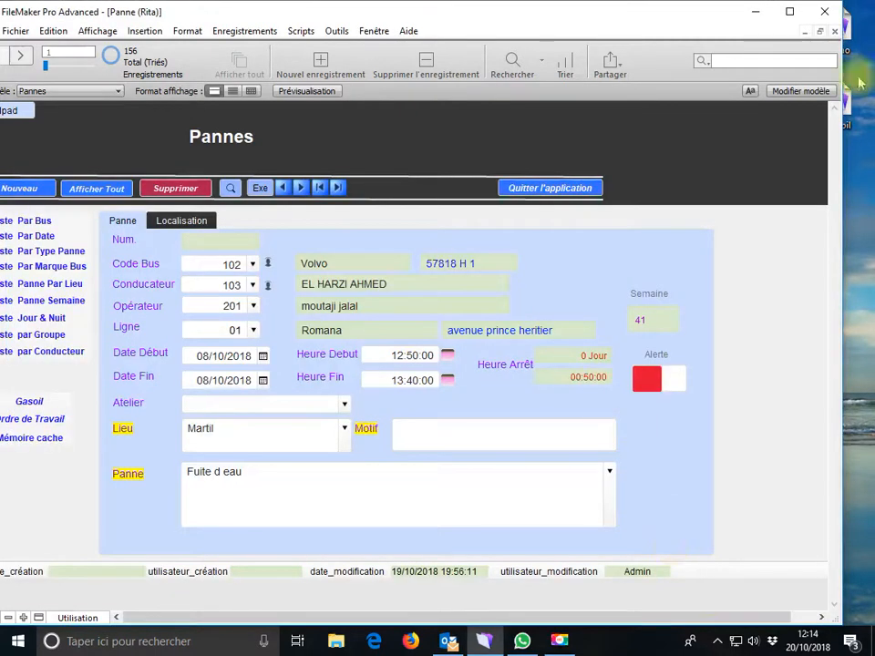
Paste the copied fields into the Panne table in the database definition of the Panne - 2 window
left_click(804, 31)
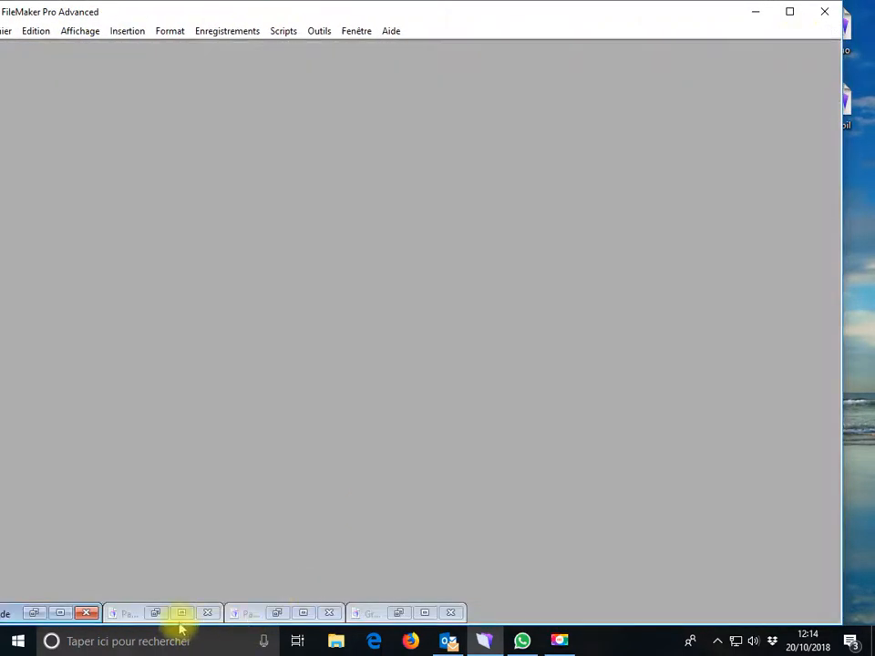
left_click(304, 612)
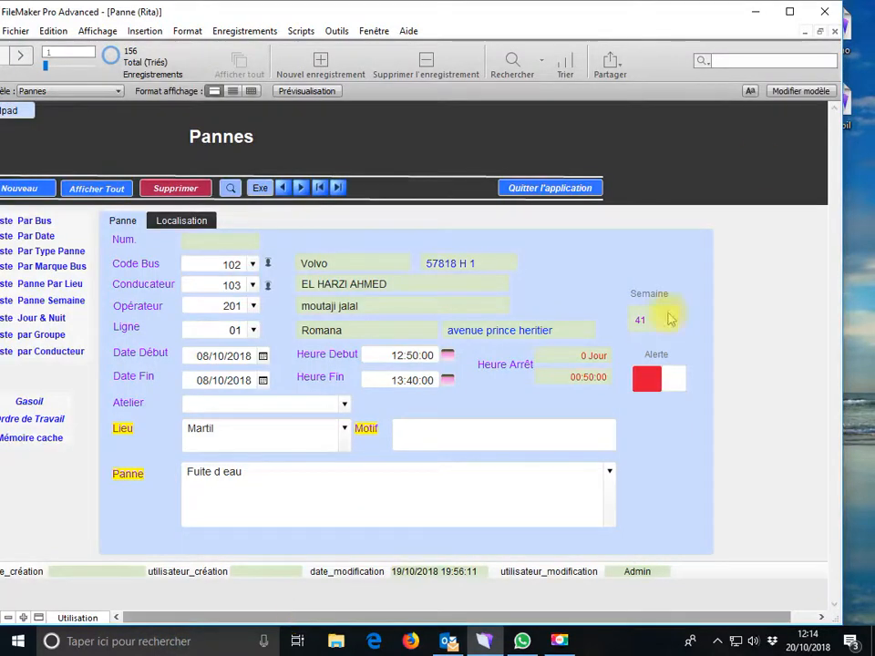
left_click(805, 31)
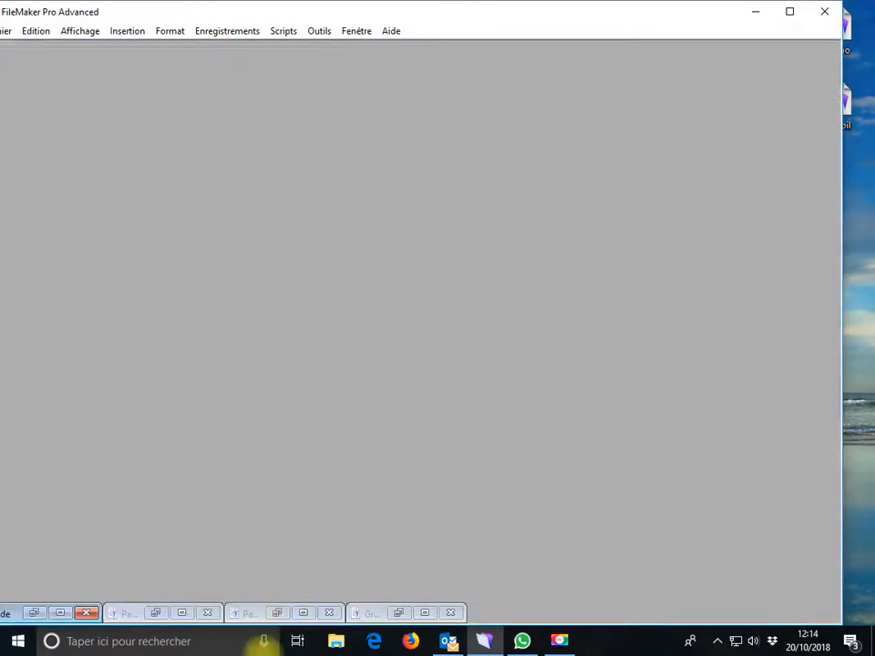
left_click(181, 613)
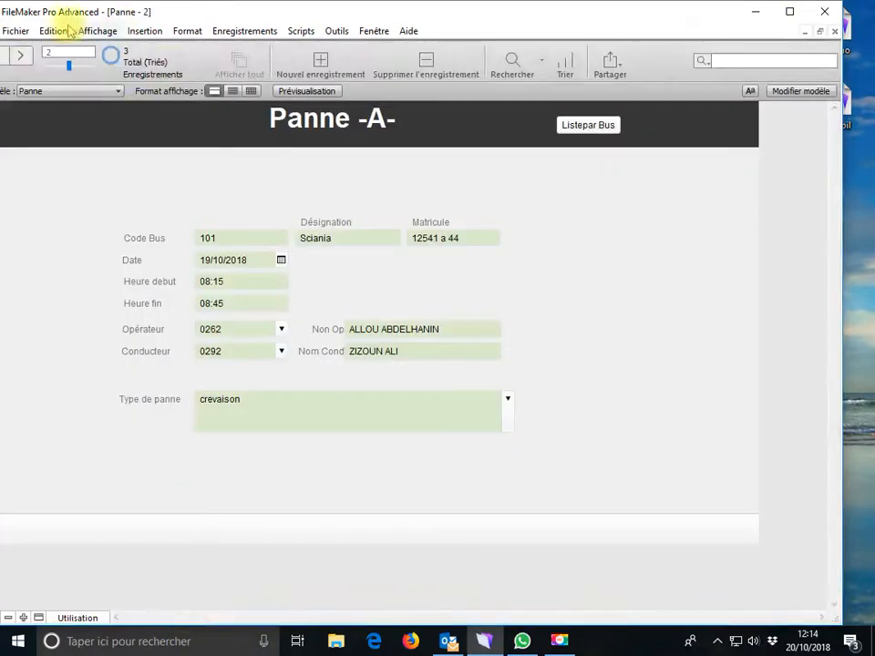
left_click(14, 30)
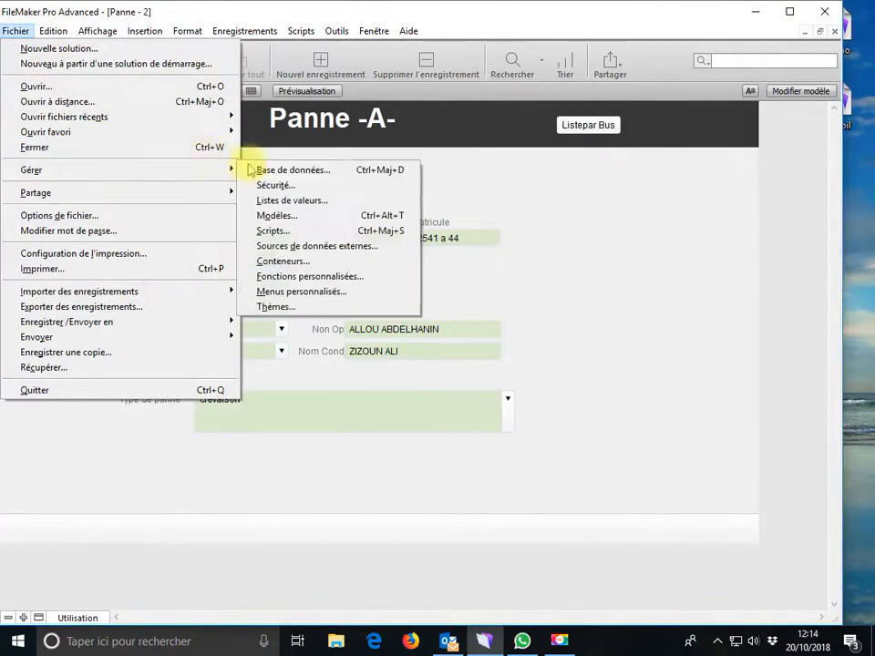
mouse_move(219, 175)
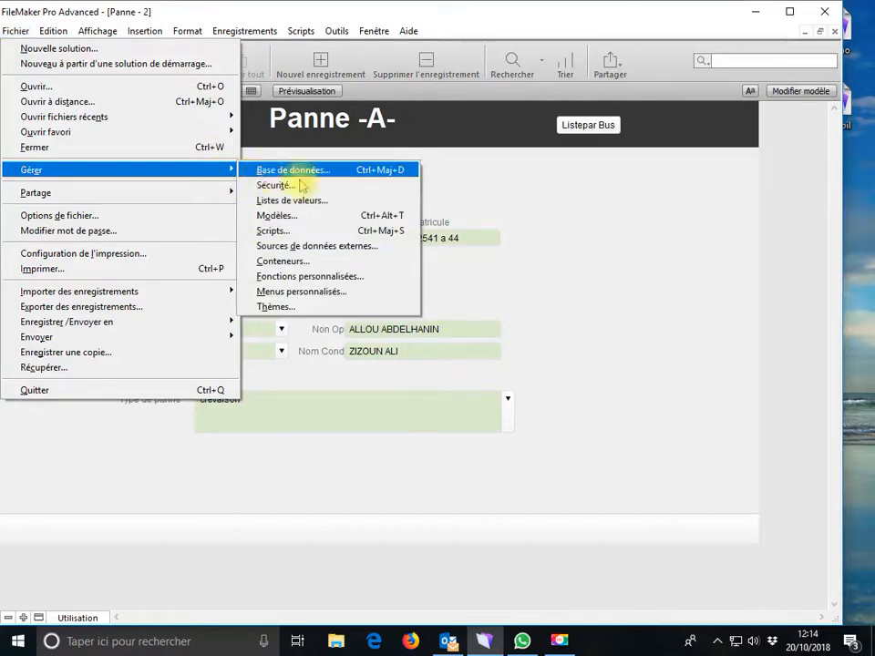
left_click(294, 172)
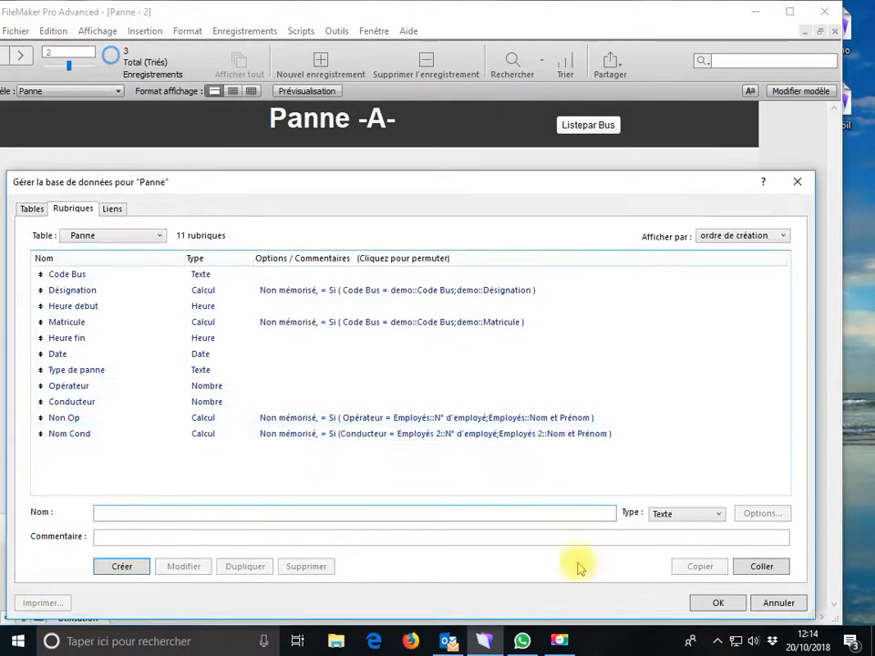
left_click(760, 567)
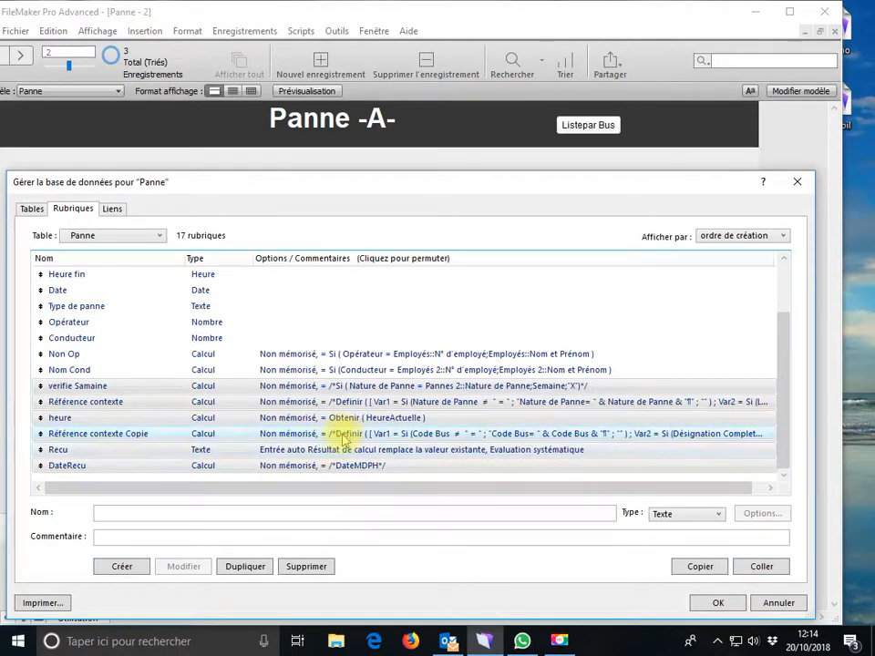
Try to reactivate the verifie Samaine calculation by removing the comment markers around its Si formula
double_click(362, 392)
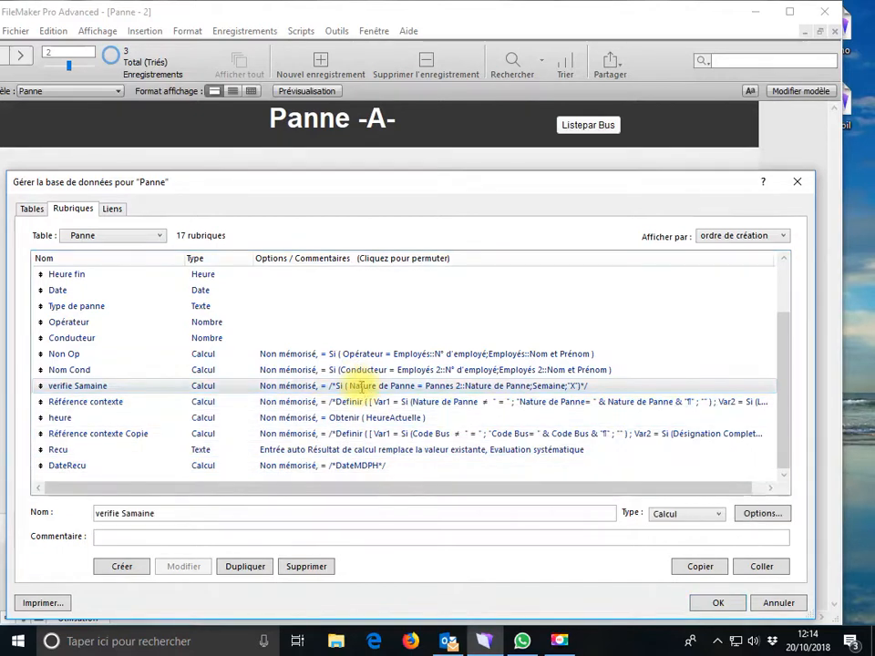
left_click(326, 242)
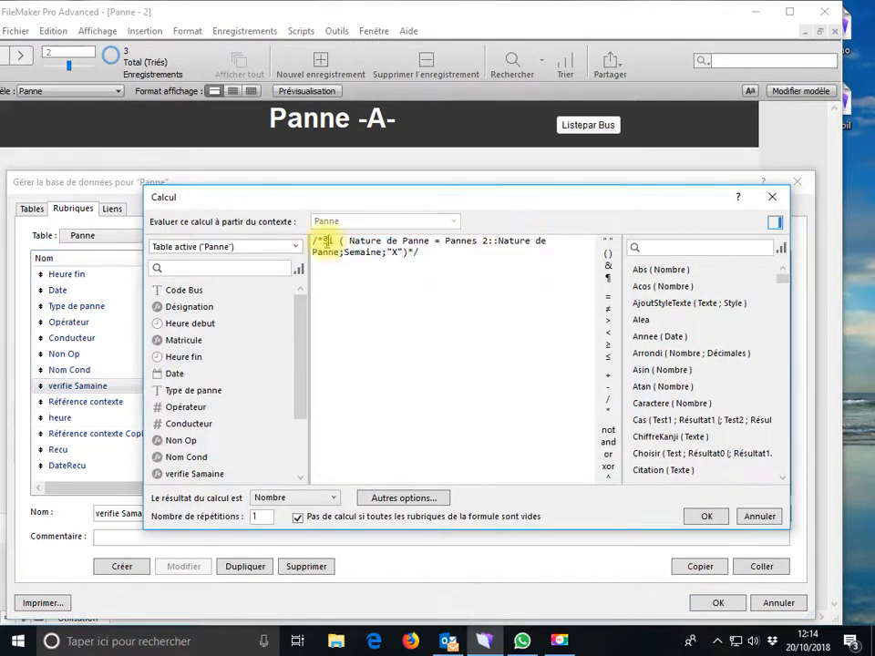
key("BackSpace")
key("BackSpace")
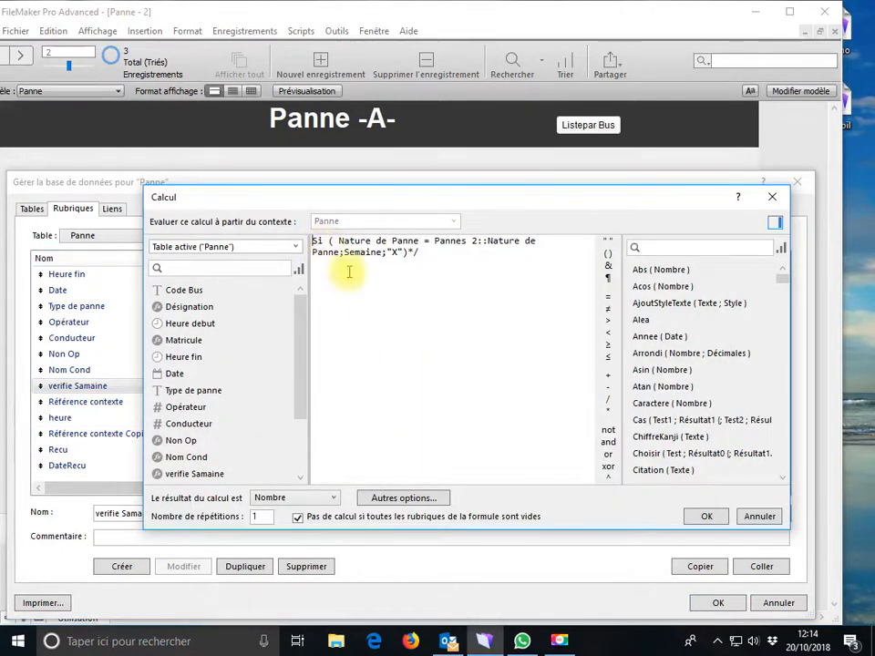
key("BackSpace")
key("BackSpace")
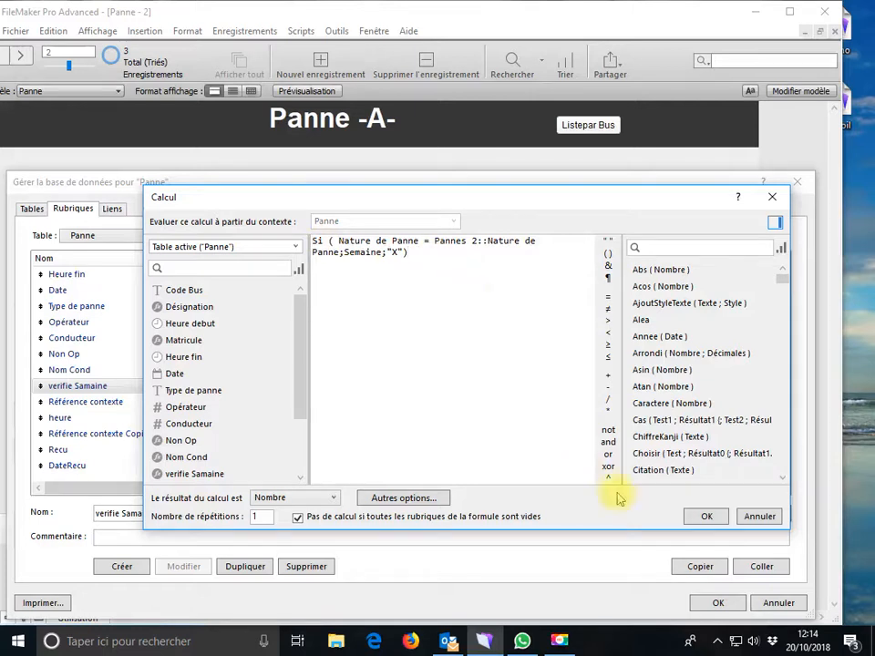
left_click(705, 517)
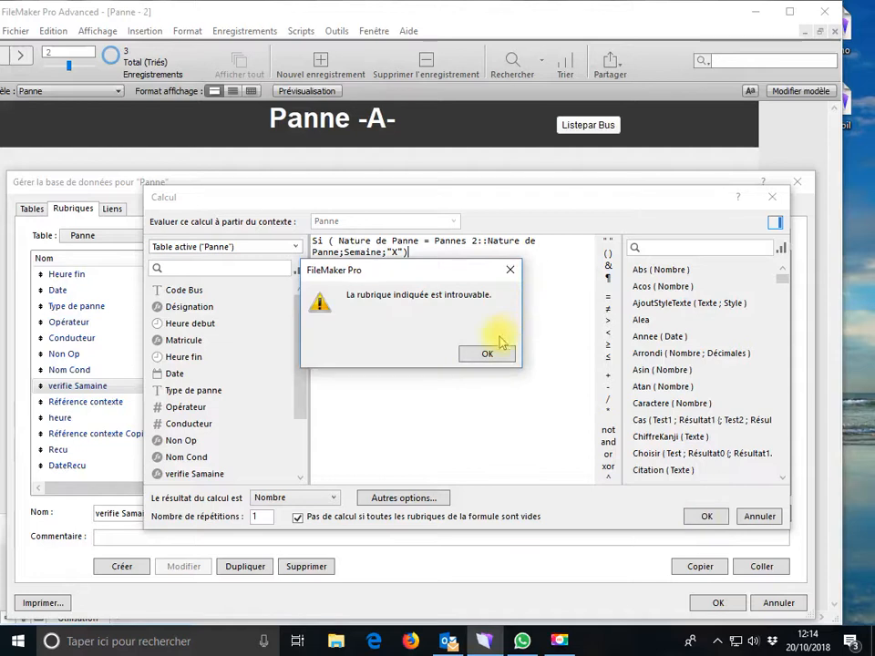
left_click(488, 358)
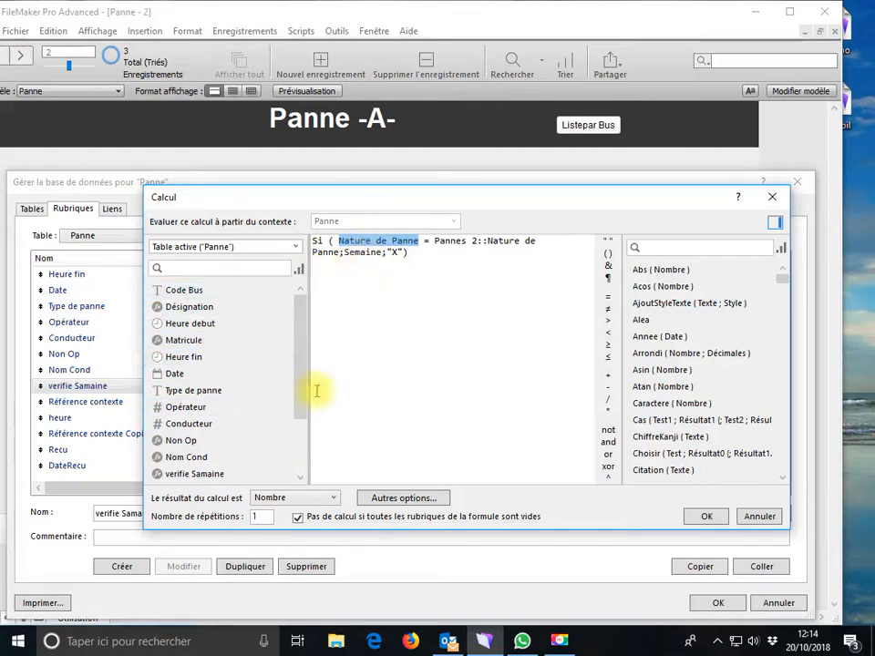
Replace Nature de Panne with Type de panne in the verifie Samaine formula's first operand and discard the calculation changes
double_click(210, 395)
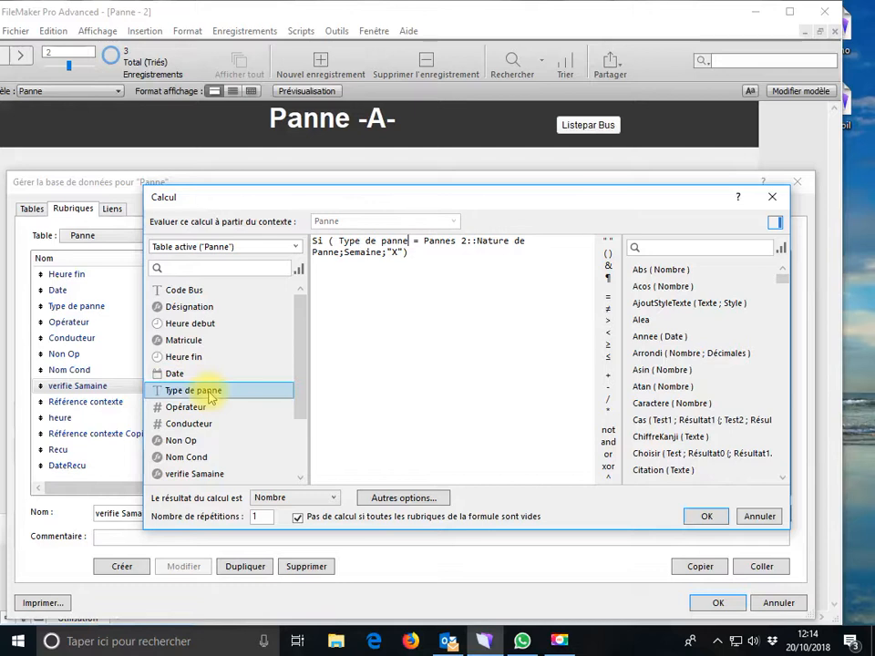
left_click(422, 242)
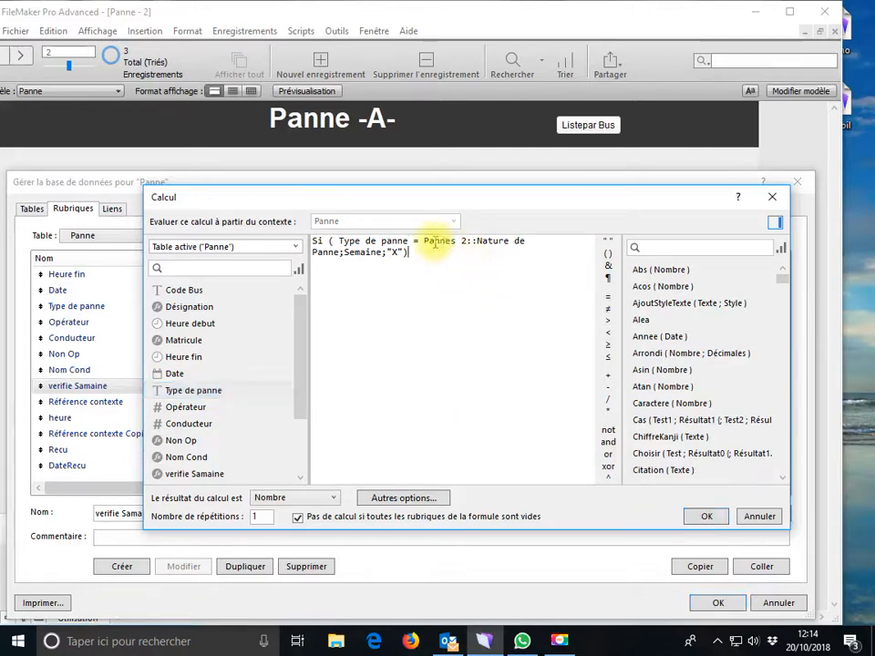
left_click_drag(424, 242, 529, 241)
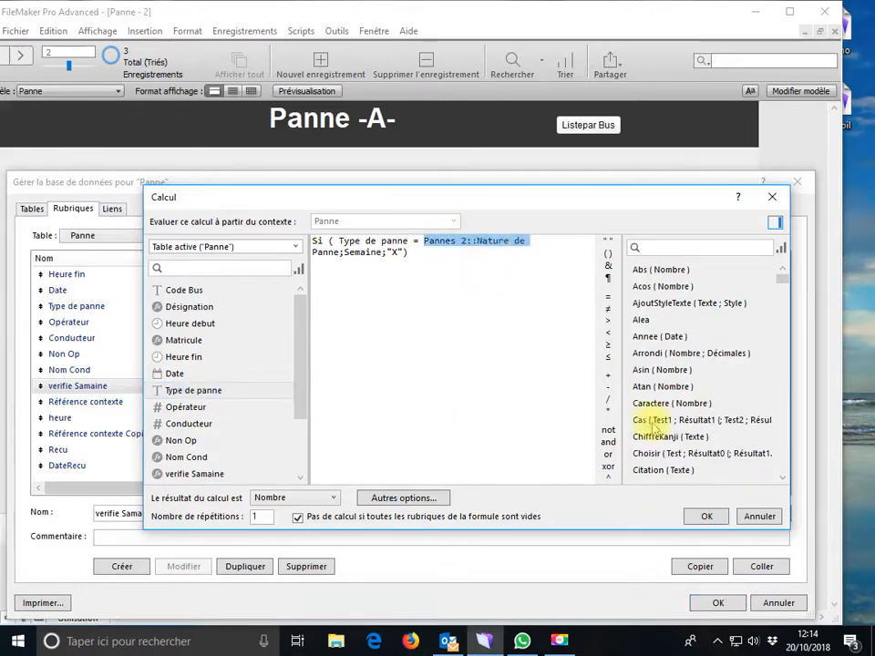
left_click(760, 517)
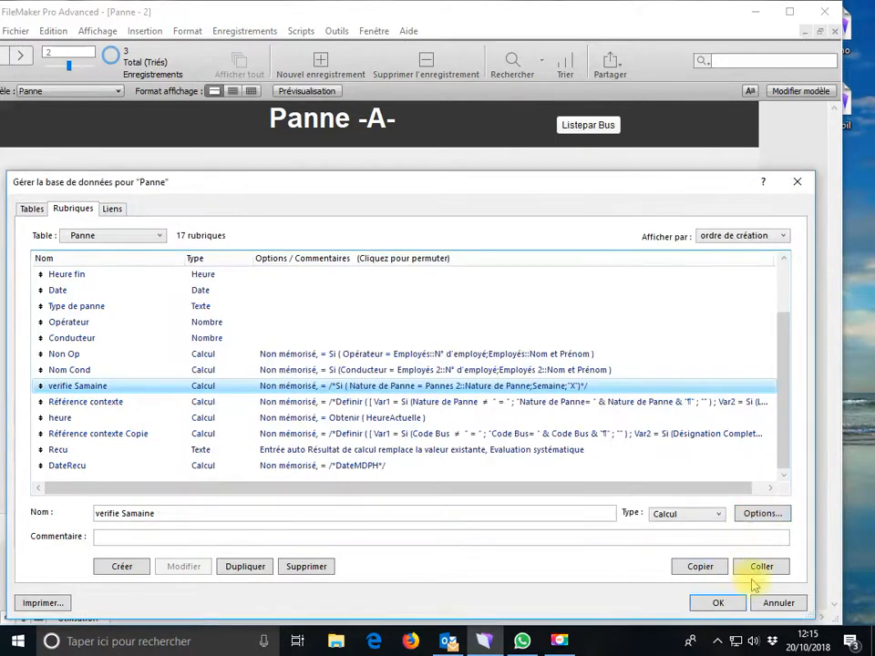
Keep the pasted fields in the Panne table and save the database definition
left_click(796, 181)
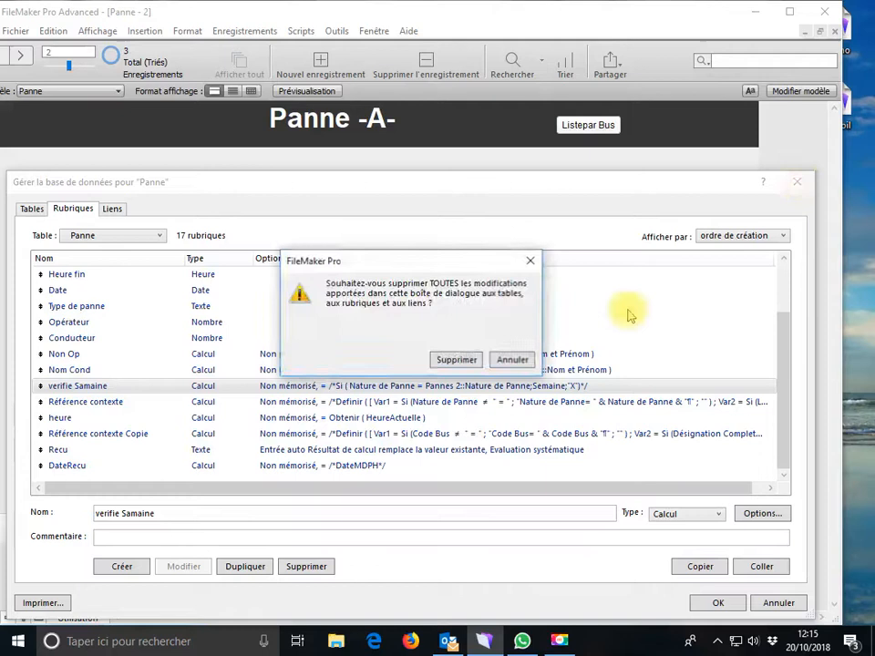
left_click(513, 361)
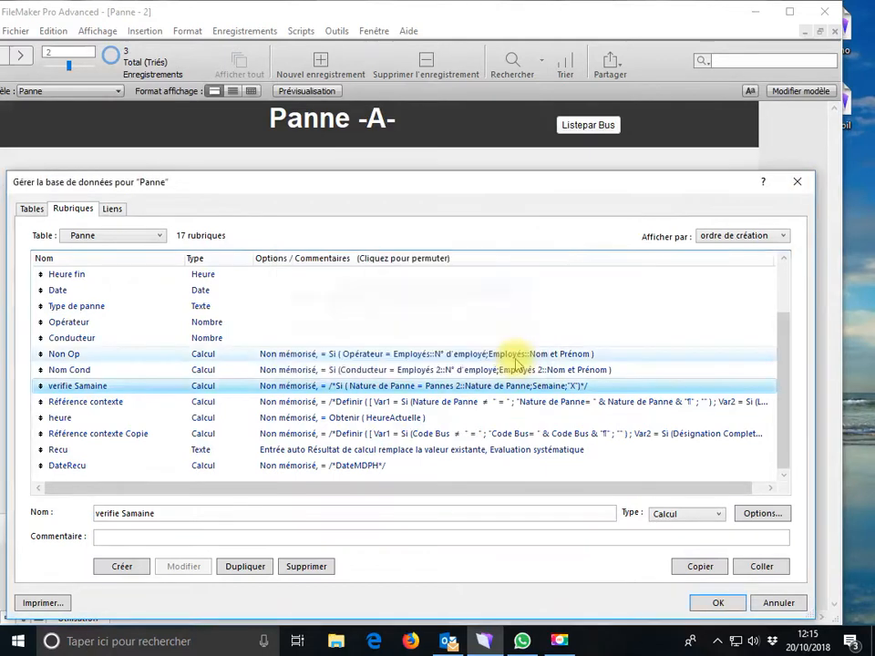
left_click(717, 604)
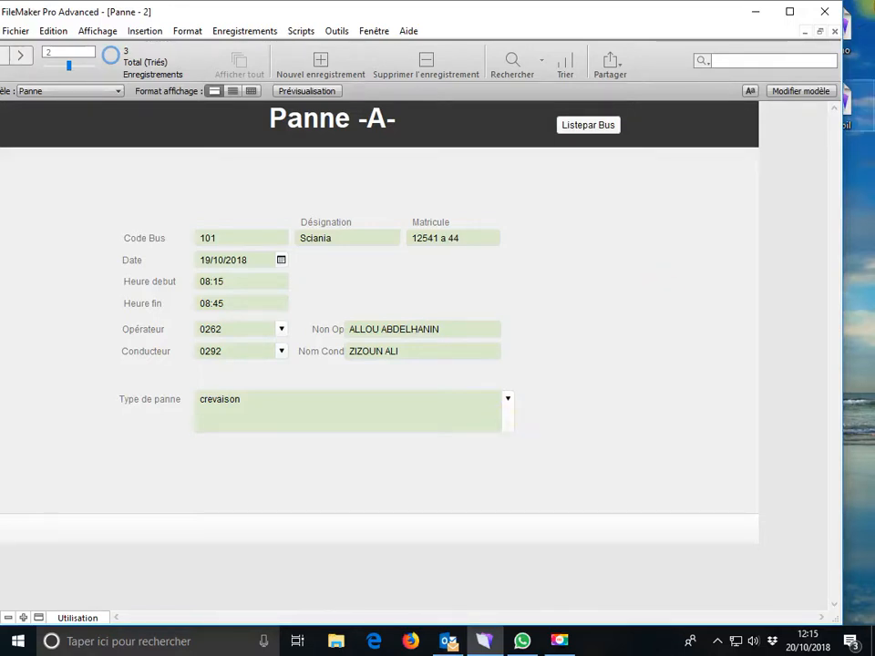
Switch to the Groupe (Rita) file and view its Menu Groupe layout
left_click(753, 16)
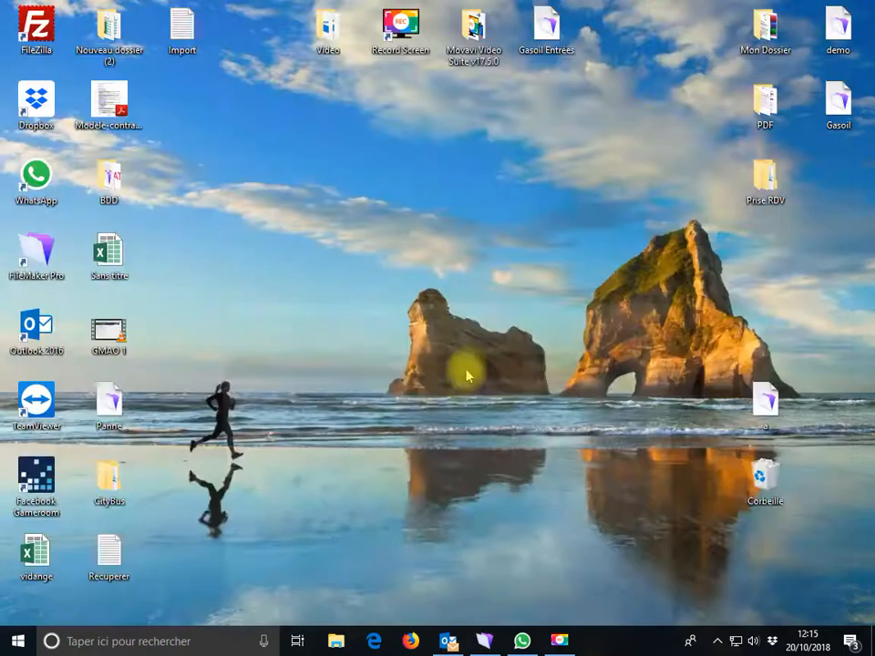
left_click(492, 643)
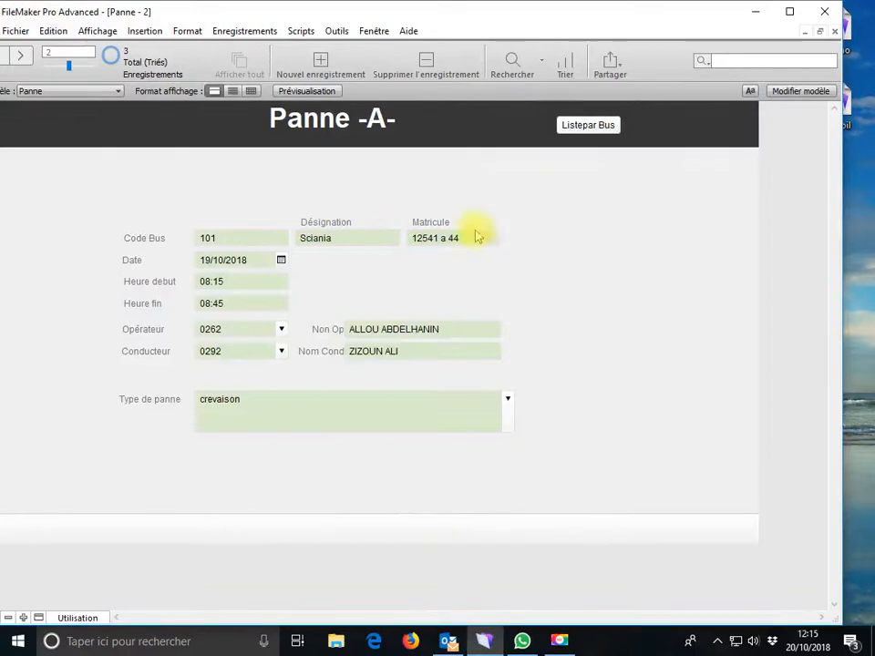
left_click(805, 31)
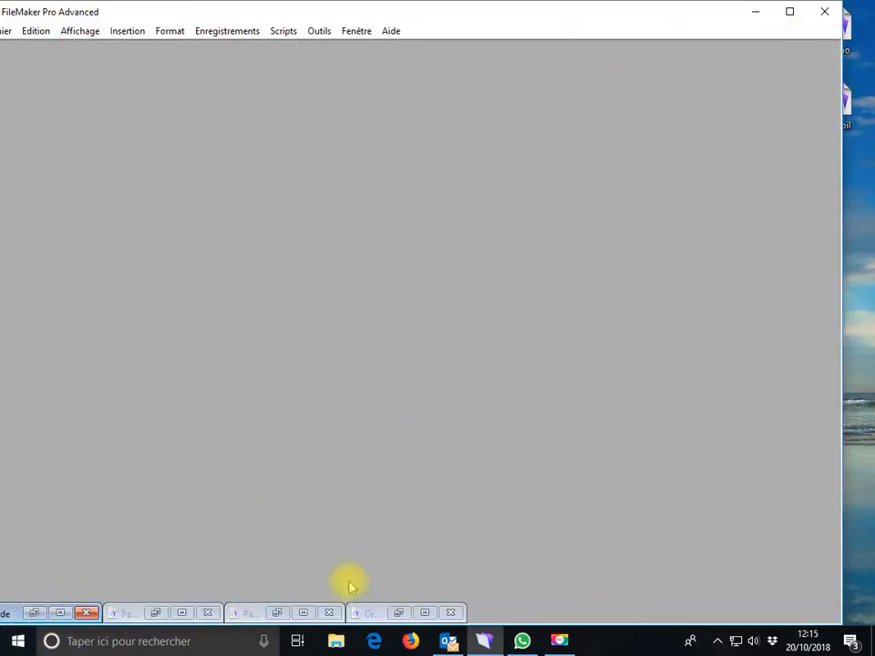
left_click(424, 614)
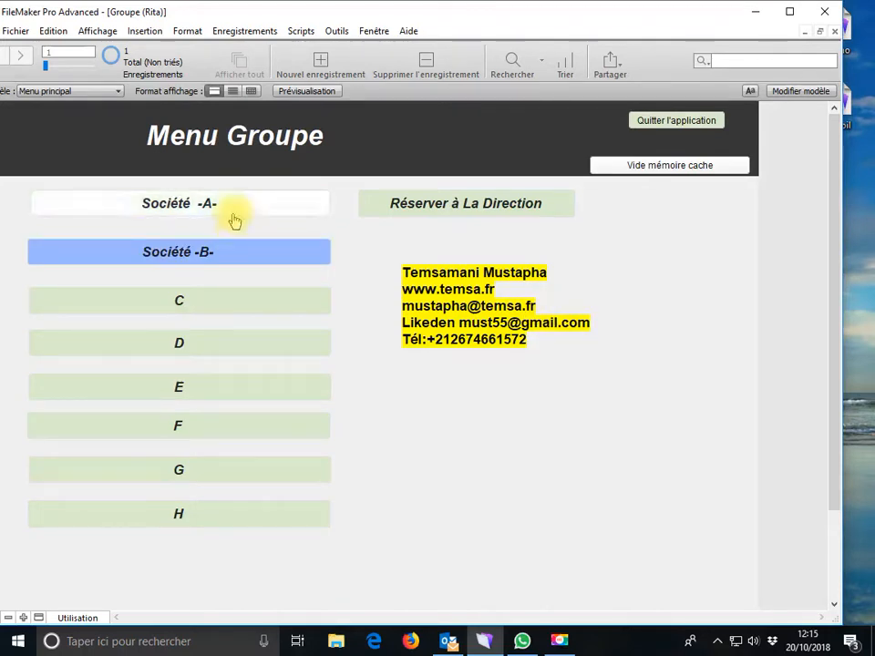
Create a new blank solution named Menu Principal and save it on the desktop (Bureau)
left_click(15, 30)
mouse_move(53, 31)
mouse_move(12, 34)
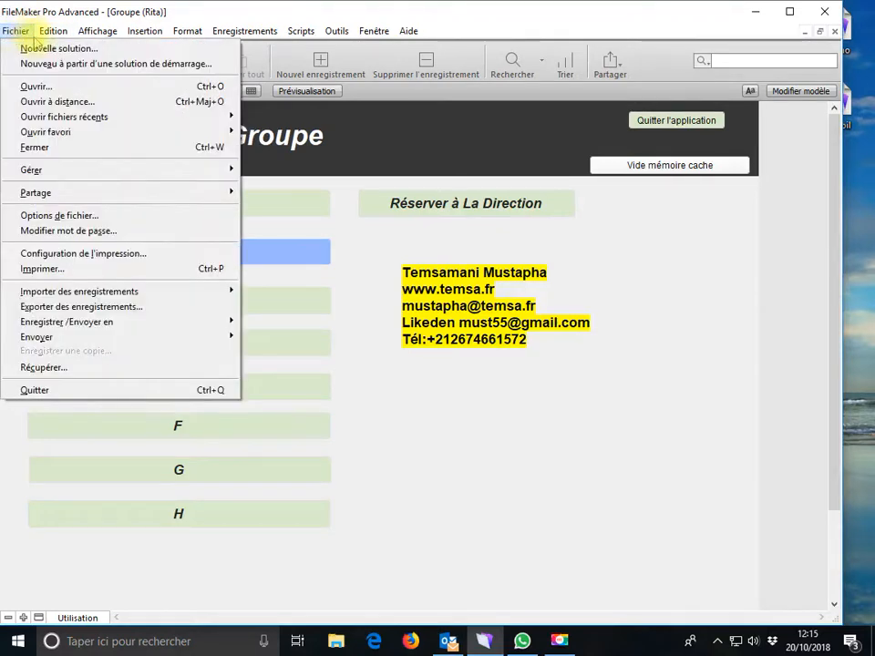
left_click(47, 50)
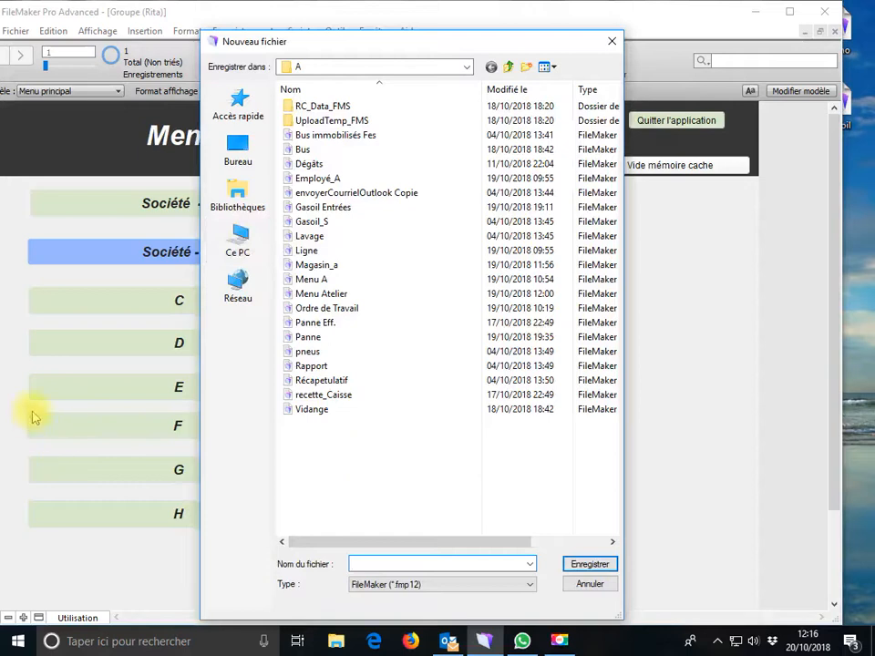
left_click(242, 157)
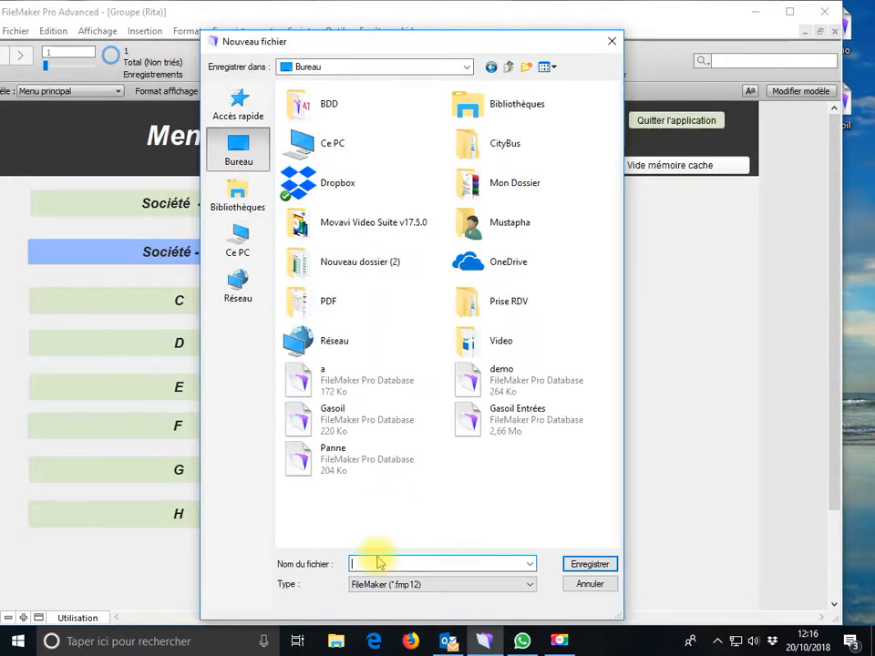
type("Menu Principal")
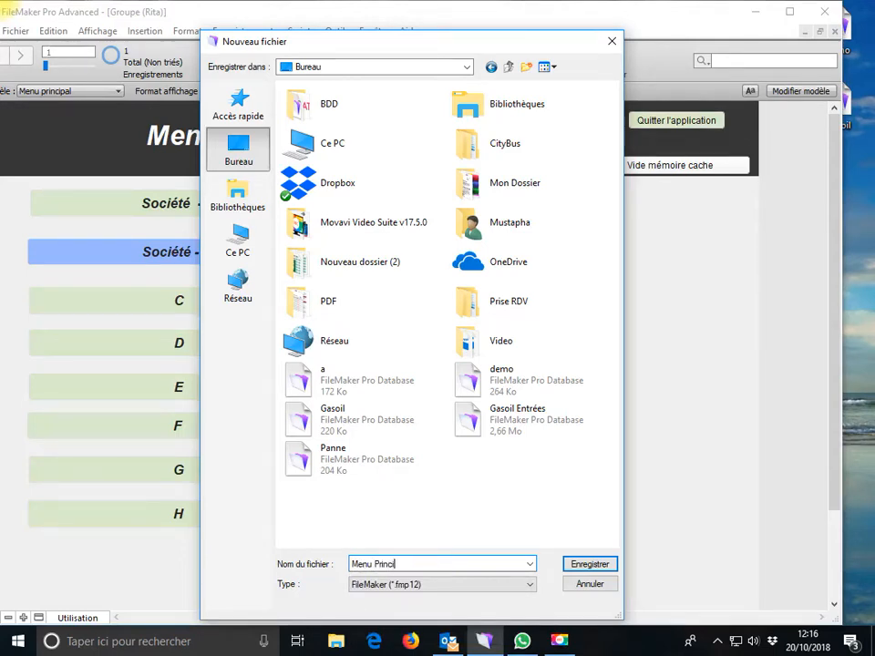
left_click(600, 565)
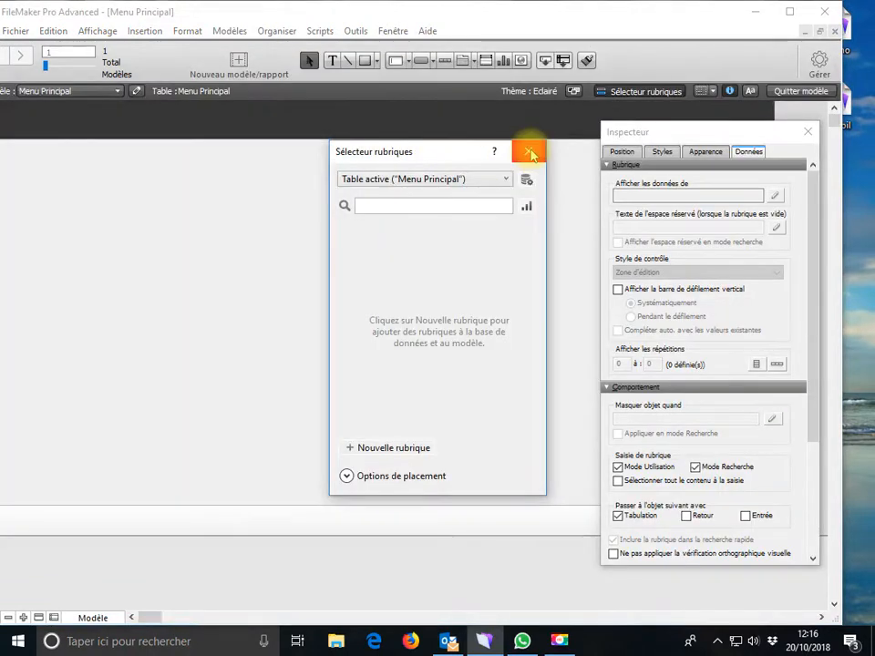
Add the title Menu at 36 pt in the layout header, placed at about x 14.6 cm, y 0 cm
left_click(530, 152)
left_click(319, 113)
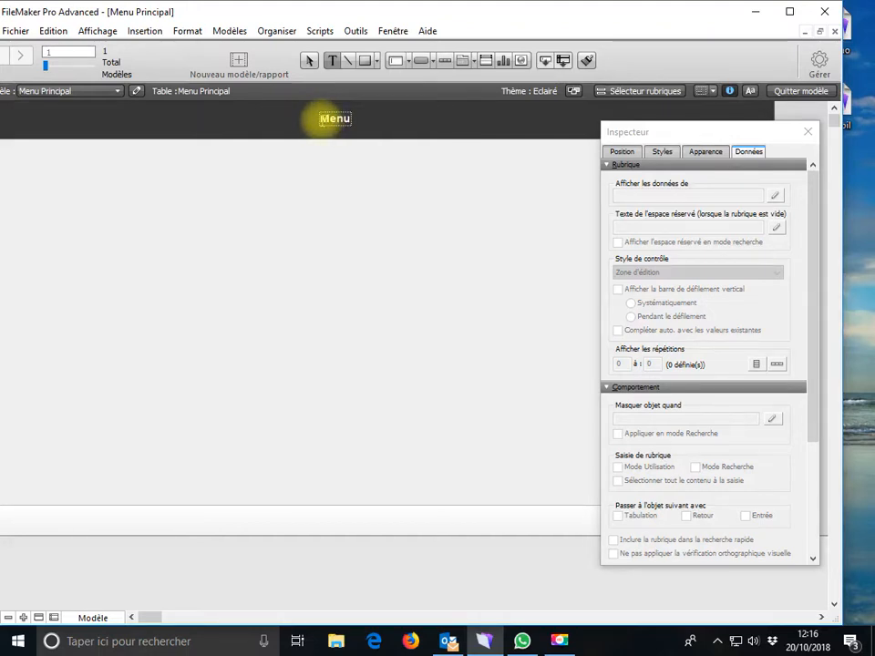
double_click(329, 120)
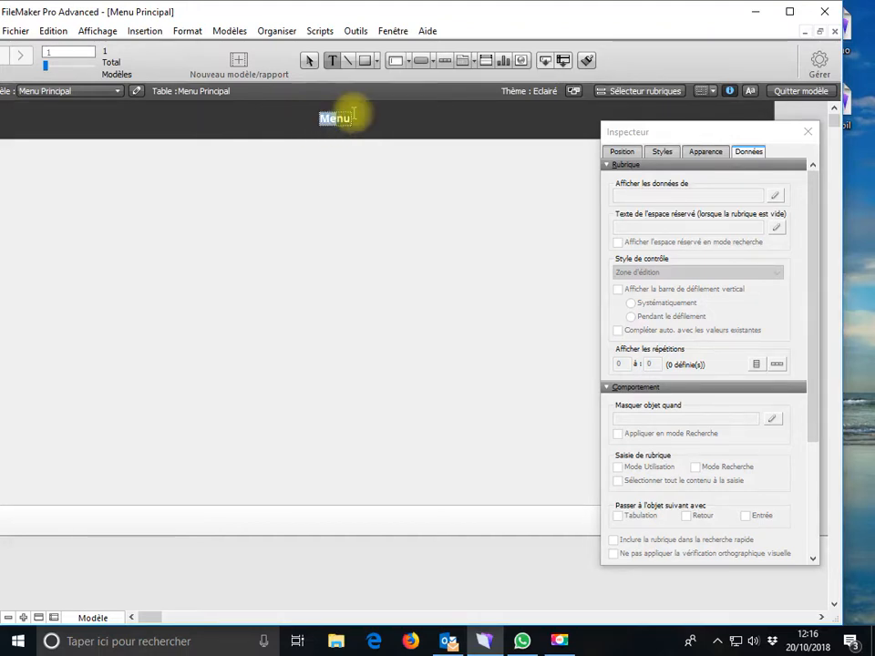
left_click(181, 35)
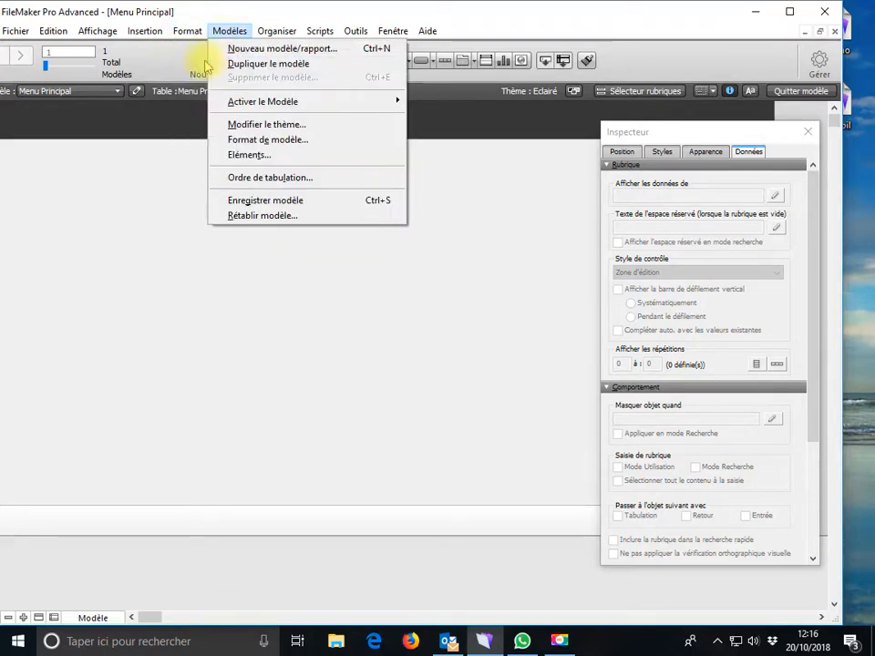
mouse_move(201, 63)
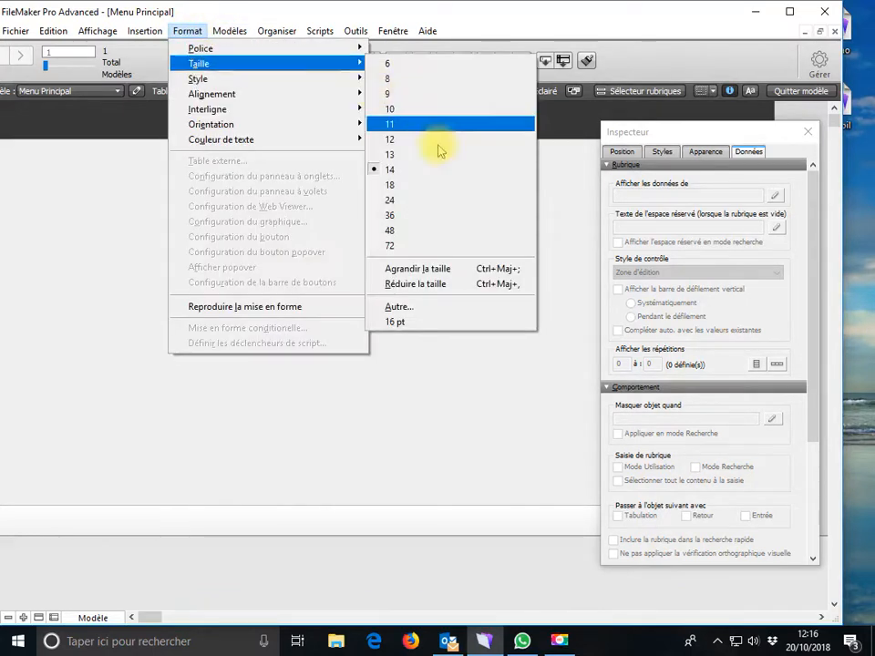
left_click(390, 216)
left_click(361, 132)
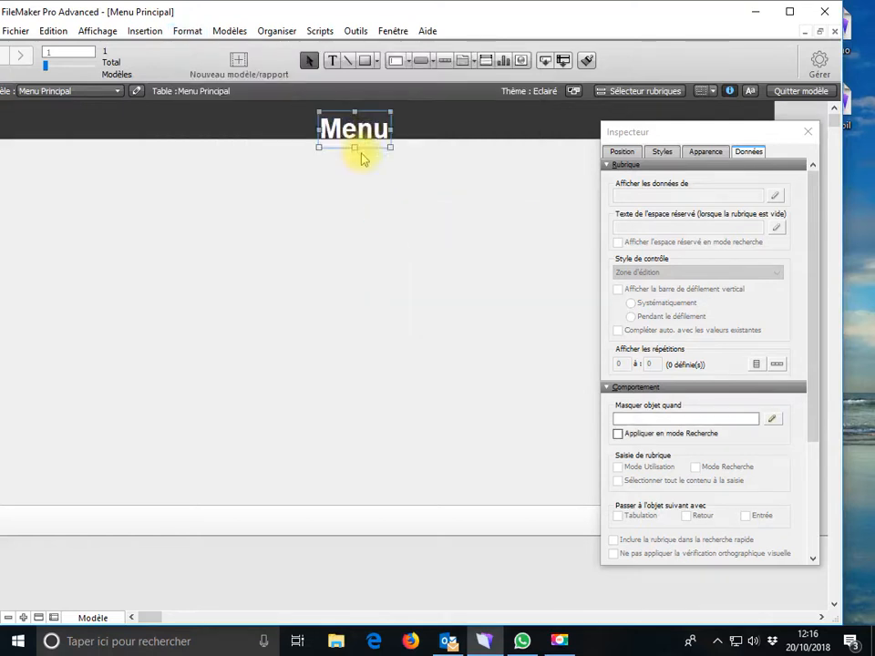
left_click_drag(361, 121, 356, 131)
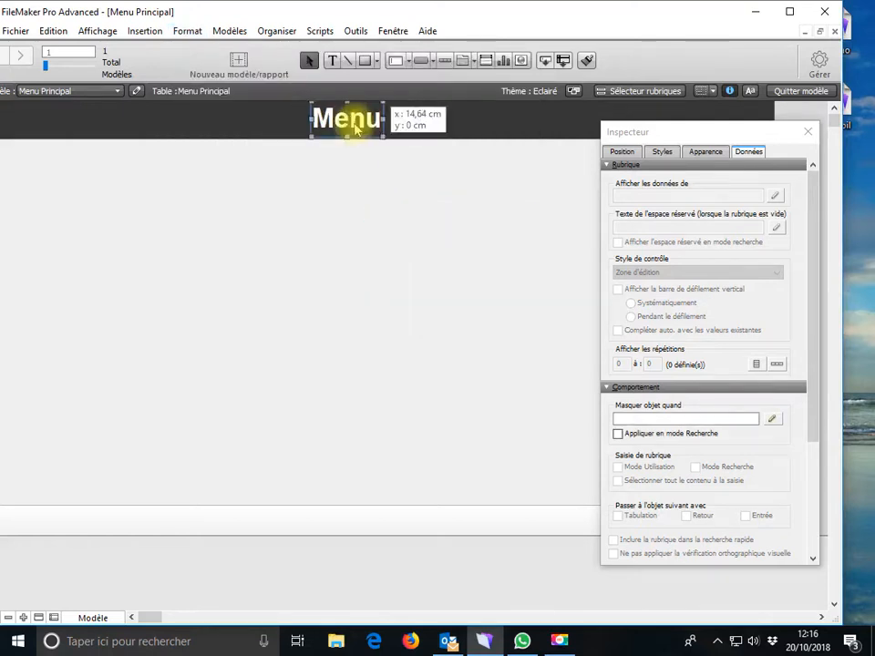
Draw a wide button below the Menu title, label it Bus and assign it a single action (Action unique)
left_click(421, 61)
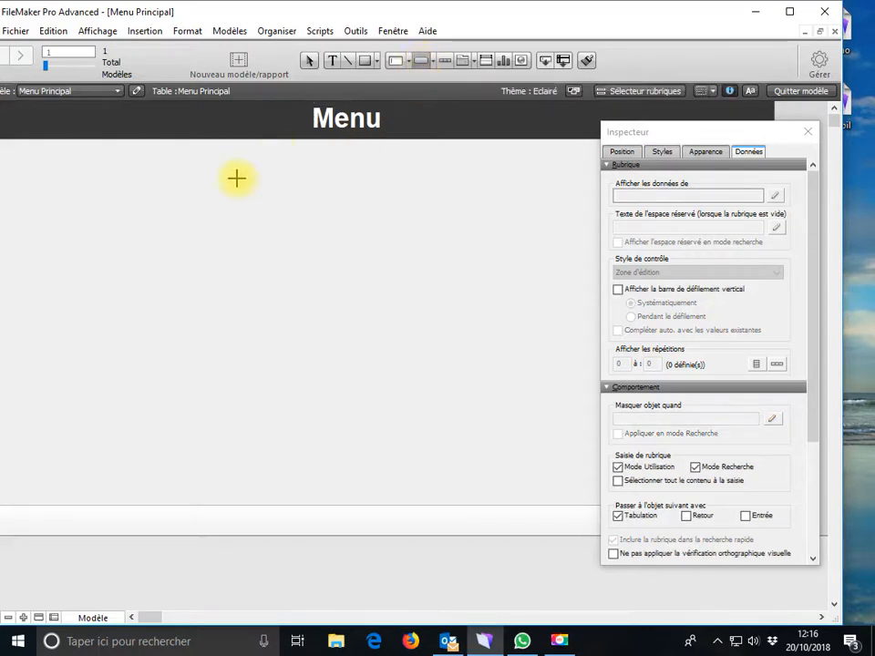
left_click_drag(236, 178, 452, 199)
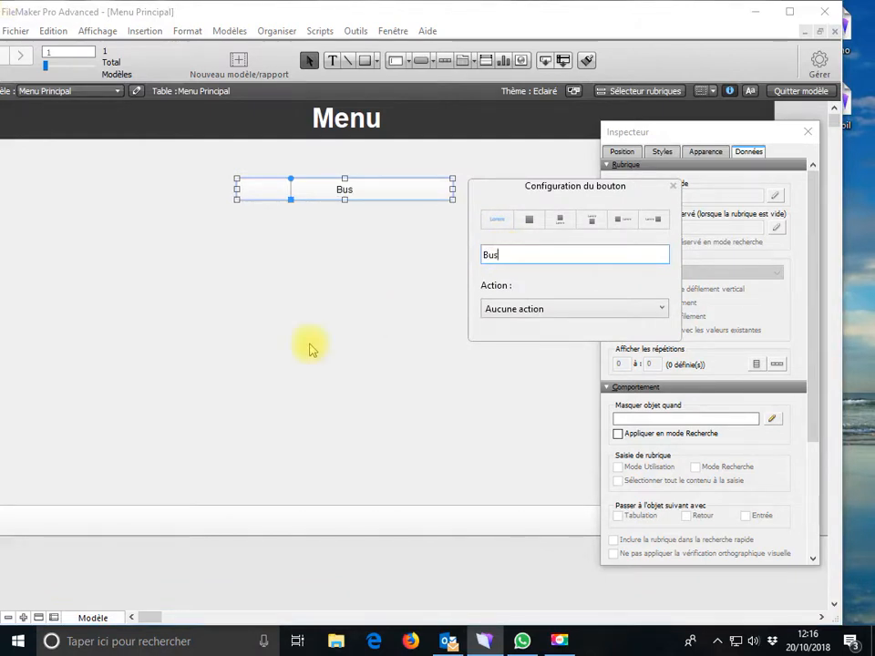
left_click(517, 311)
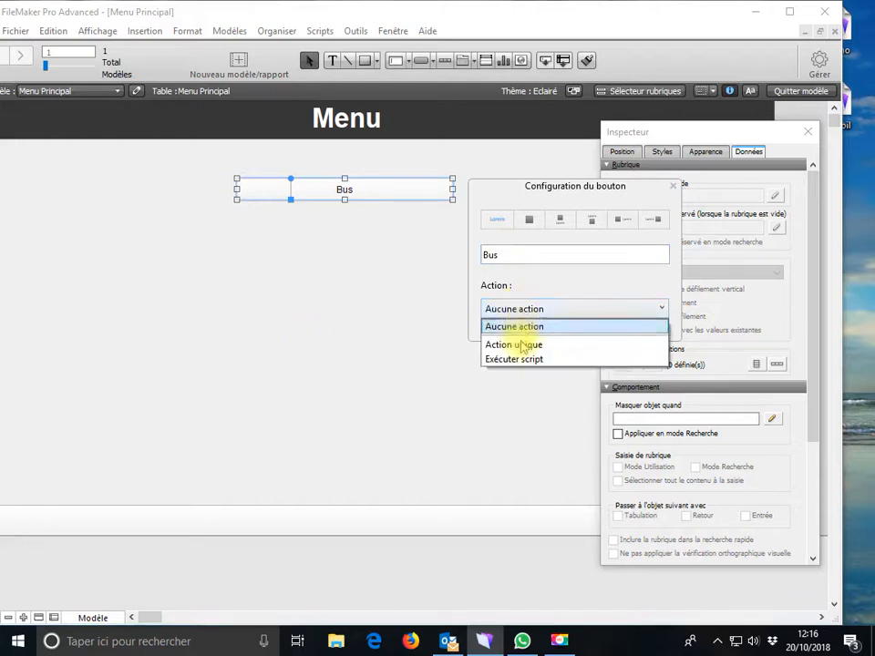
left_click(522, 345)
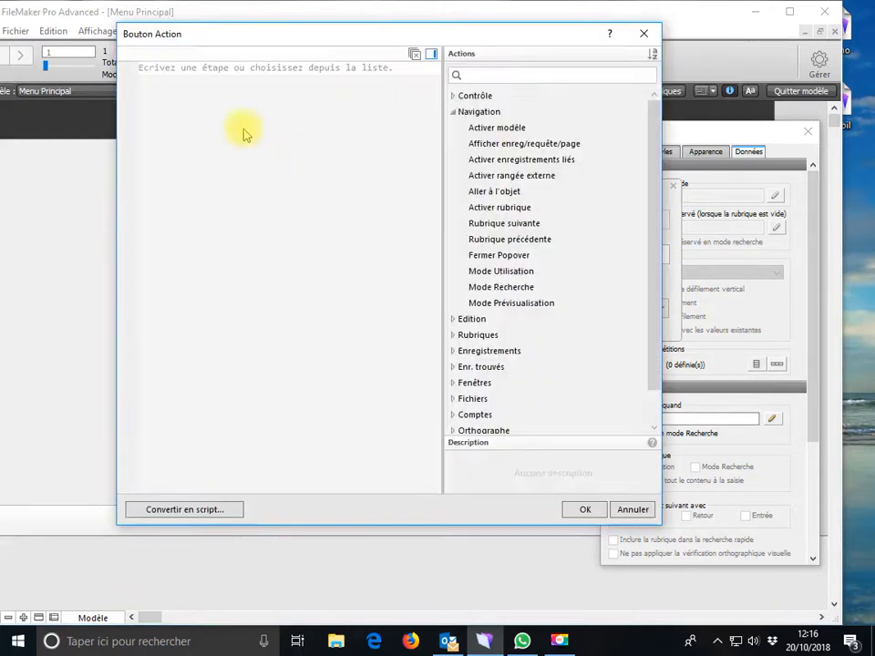
Add the Ouvrir fichier step to the Bus button's action with Ouvrir (masqué) turned off
left_click(483, 73)
type("ou")
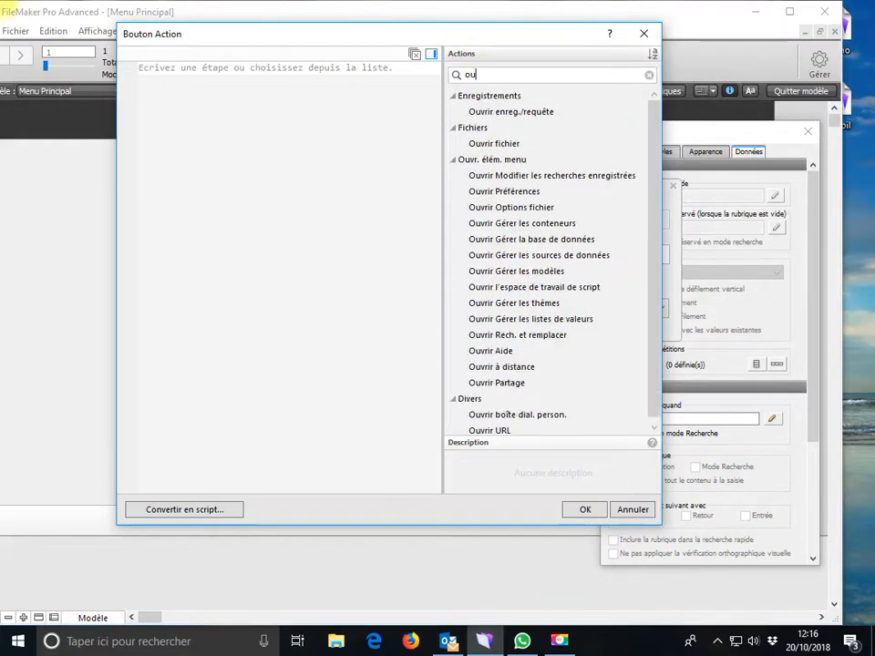
left_click(497, 143)
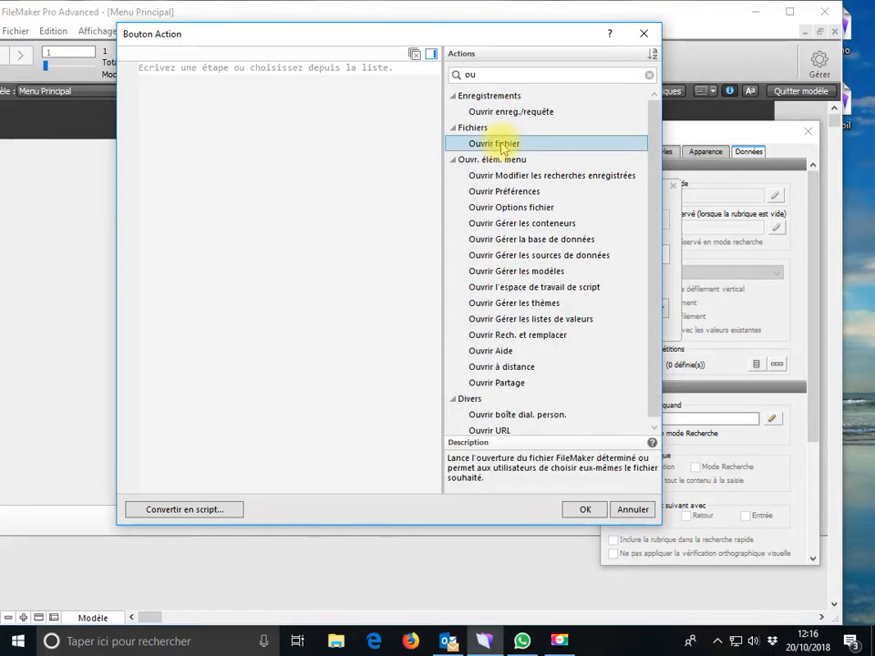
left_click_drag(497, 143, 310, 139)
left_click(191, 100)
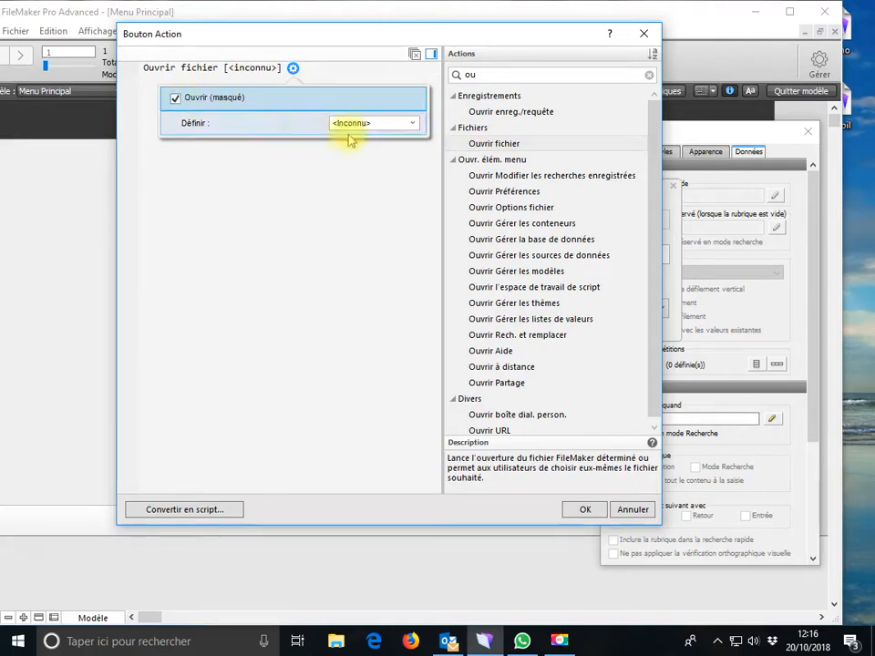
left_click(205, 107)
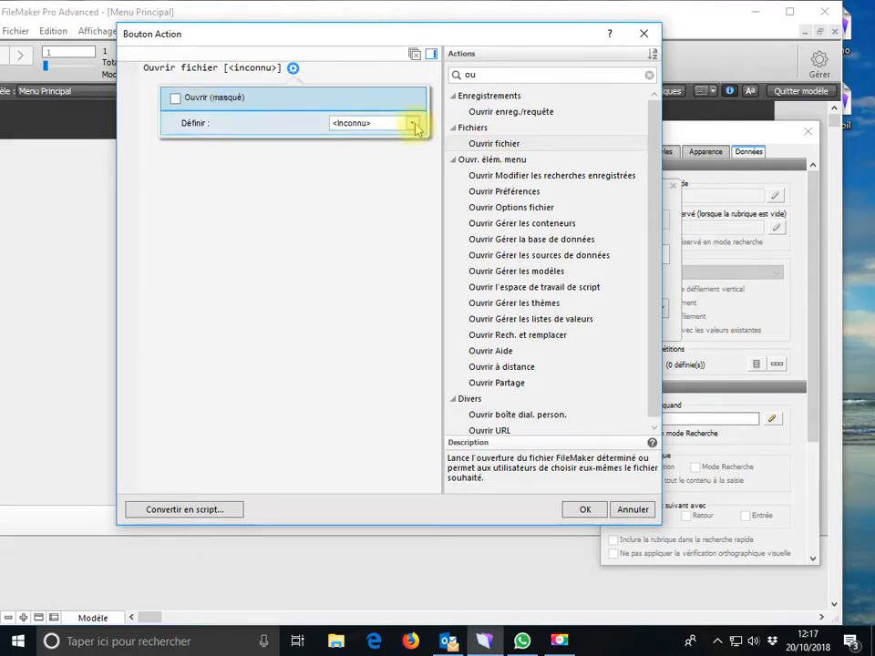
Add the demo file from the desktop as the FileMaker data source the Bus button opens, and confirm the action
left_click(413, 124)
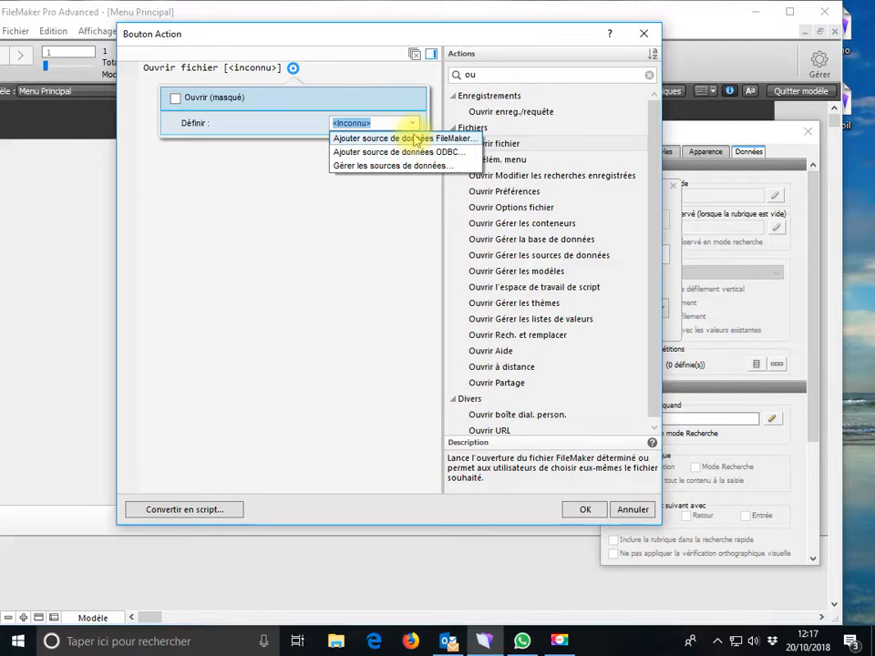
left_click(415, 139)
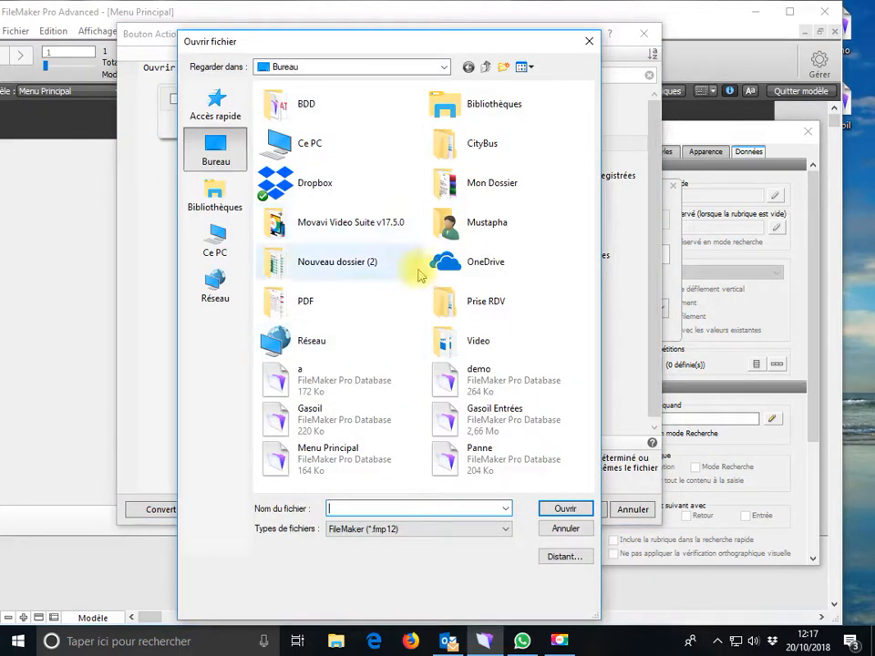
left_click(451, 378)
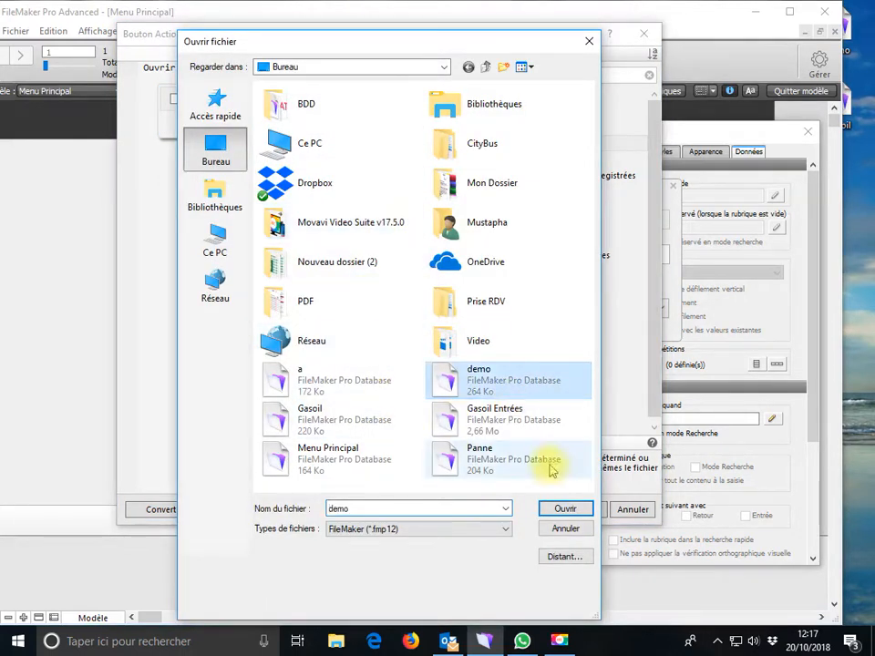
left_click(556, 510)
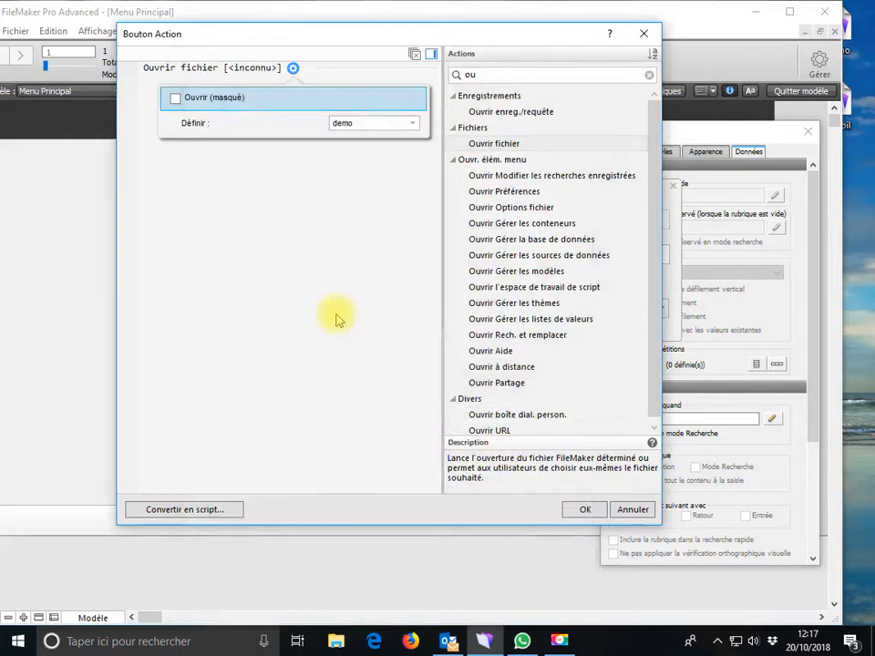
left_click(580, 510)
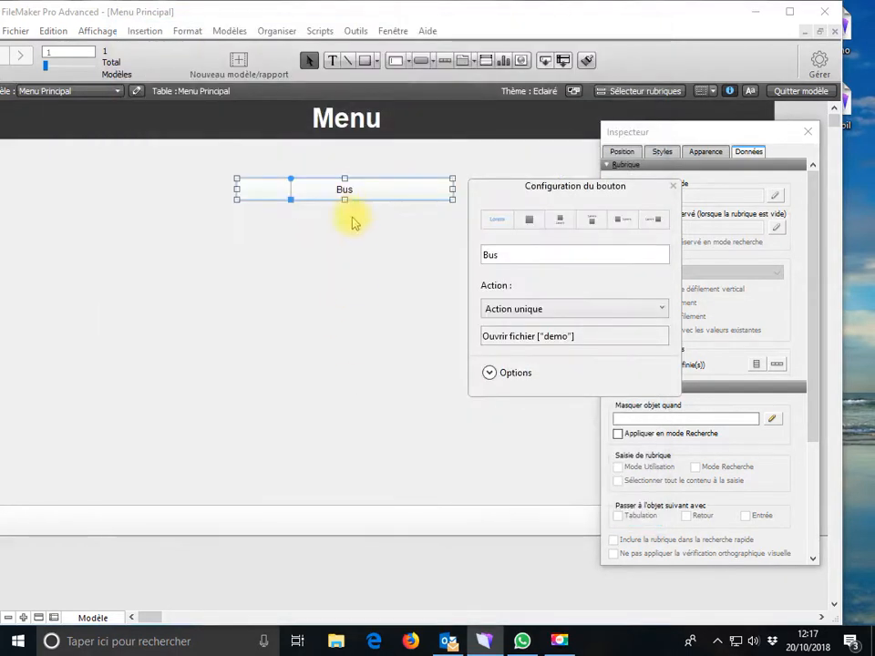
Duplicate the Bus button just below the original and label the copy Gasoil
left_click_drag(358, 197, 365, 242)
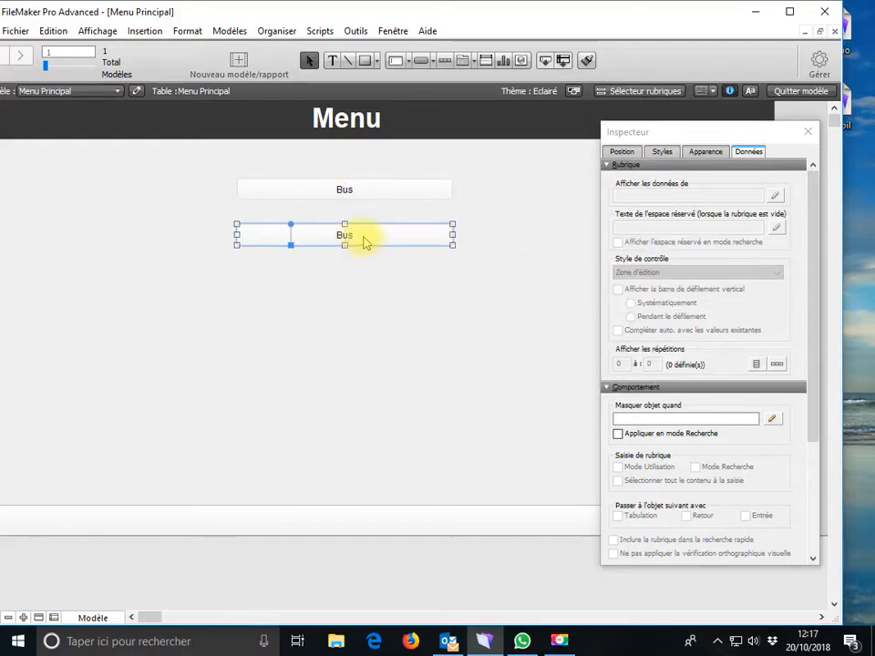
double_click(364, 237)
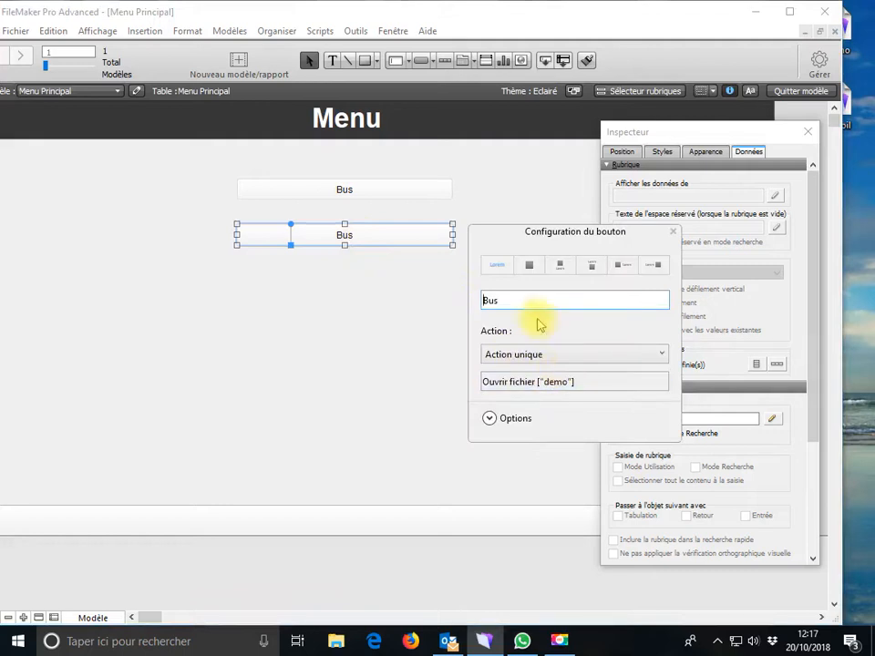
left_click_drag(509, 304, 447, 311)
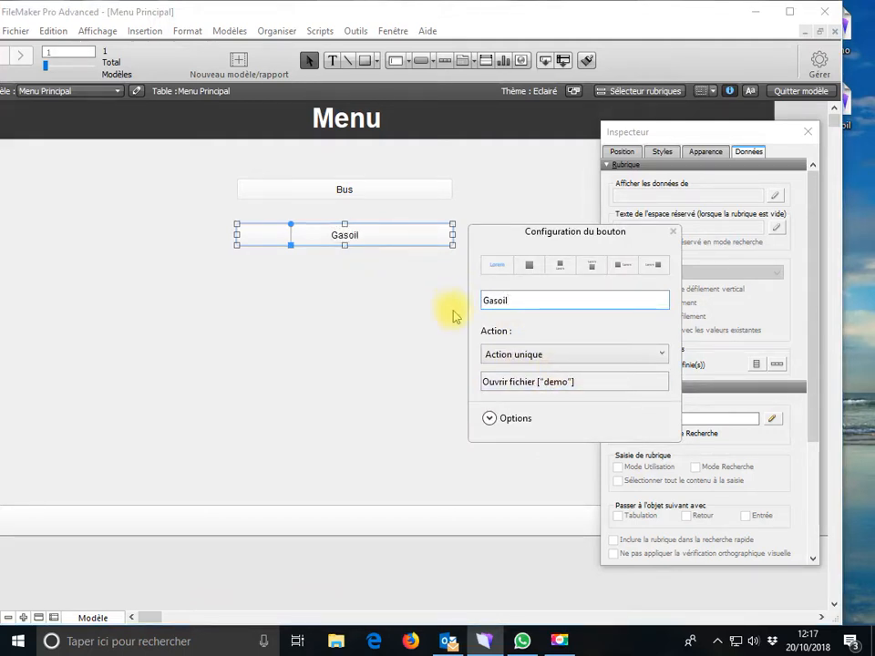
Make the Gasoil button's Ouvrir fichier action open the Gasoil file, adding it as a FileMaker data source from the desktop
left_click(549, 381)
left_click(525, 383)
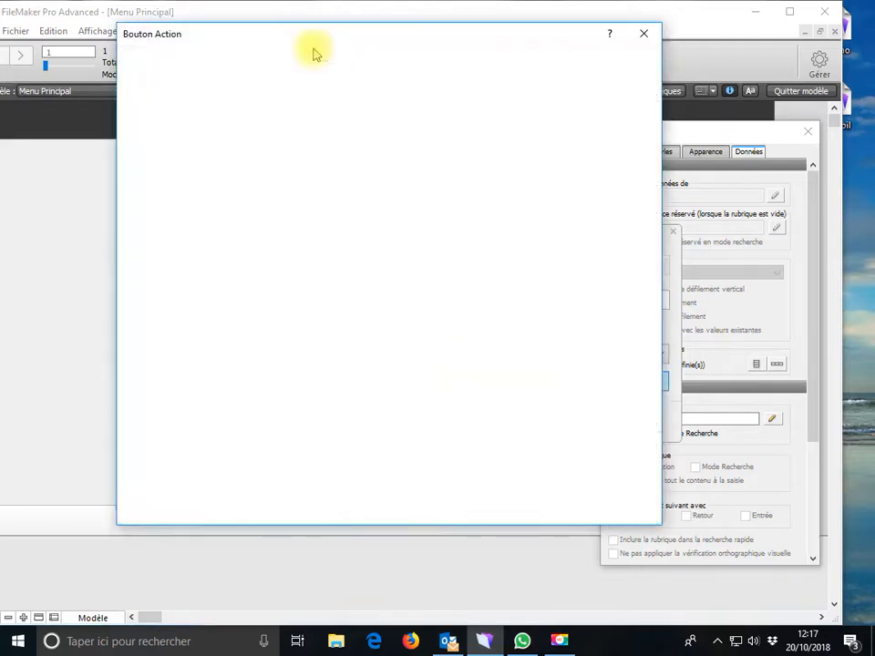
left_click(277, 68)
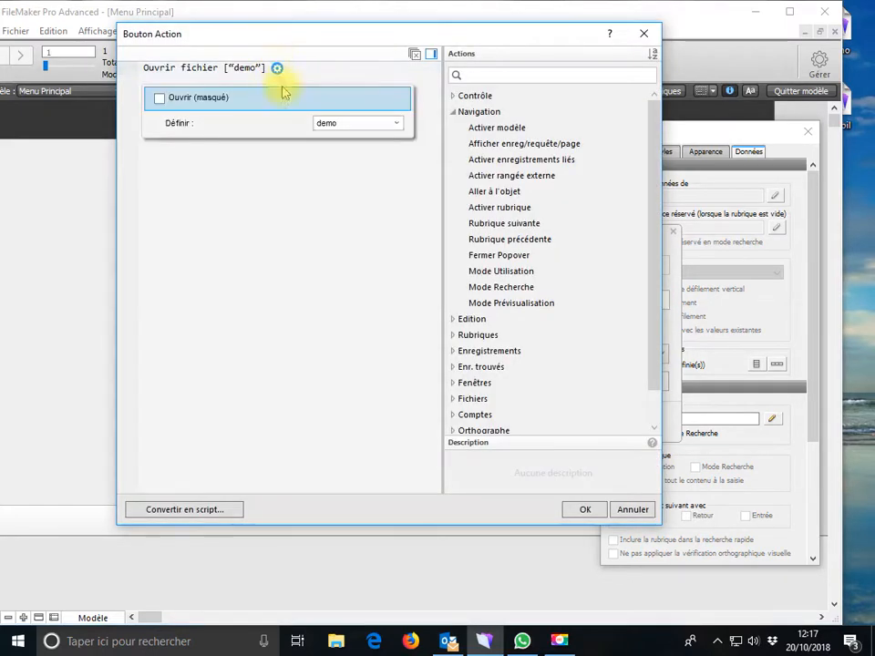
left_click(400, 125)
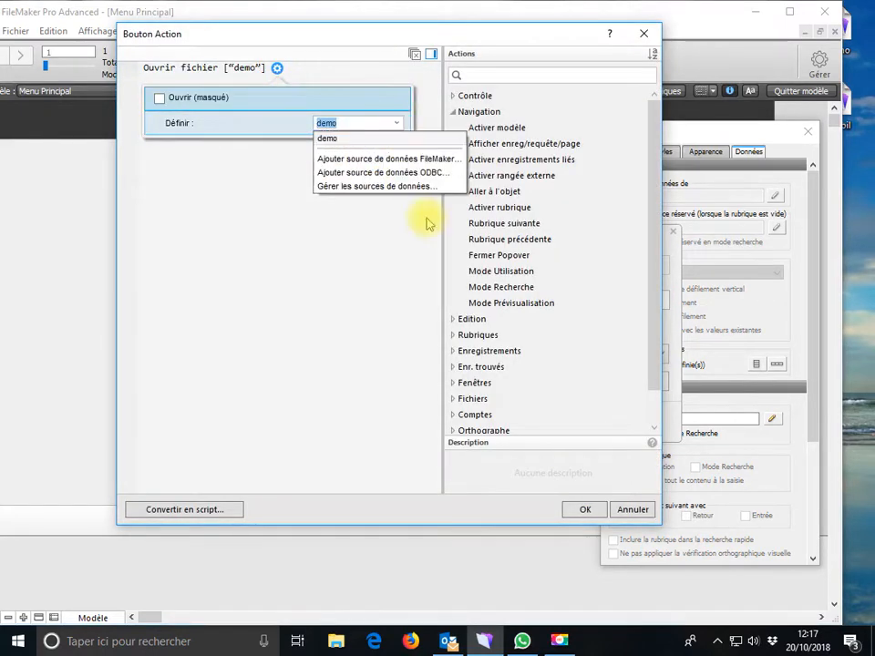
left_click(412, 161)
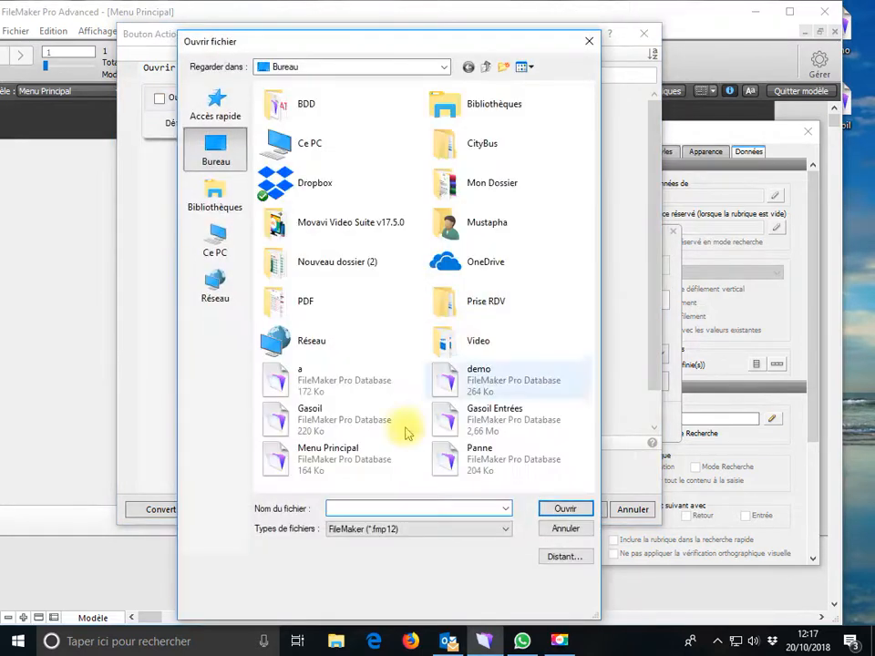
left_click(315, 427)
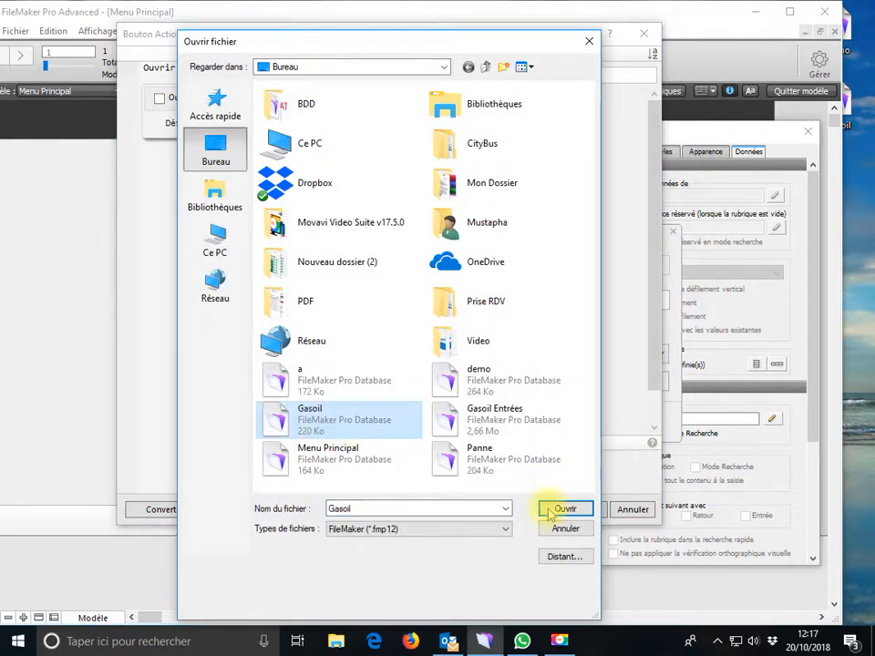
key("Return")
left_click(578, 513)
Close the button configuration and duplicate the Gasoil button just below it, keeping the same spacing
left_click(358, 243)
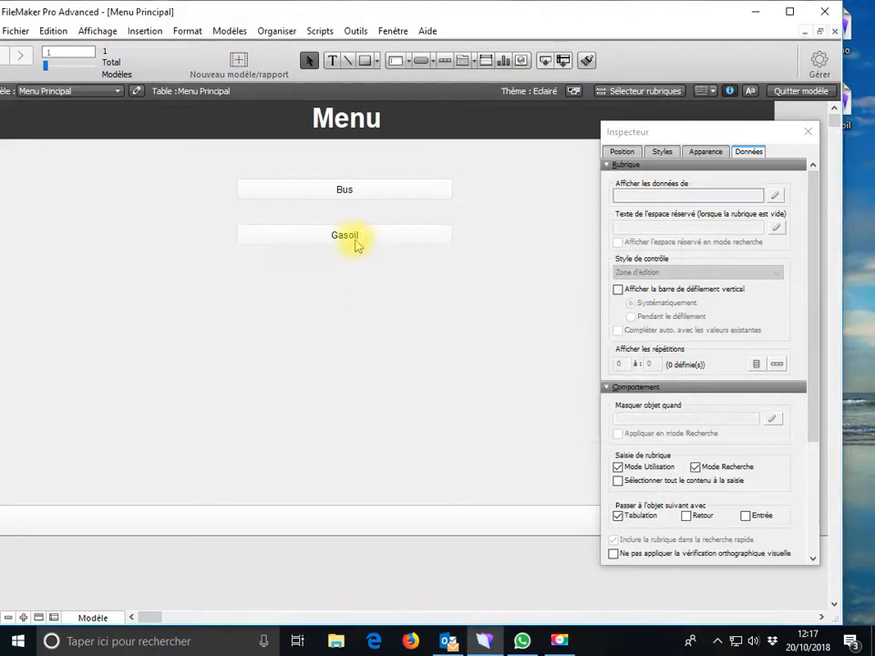
left_click(358, 251)
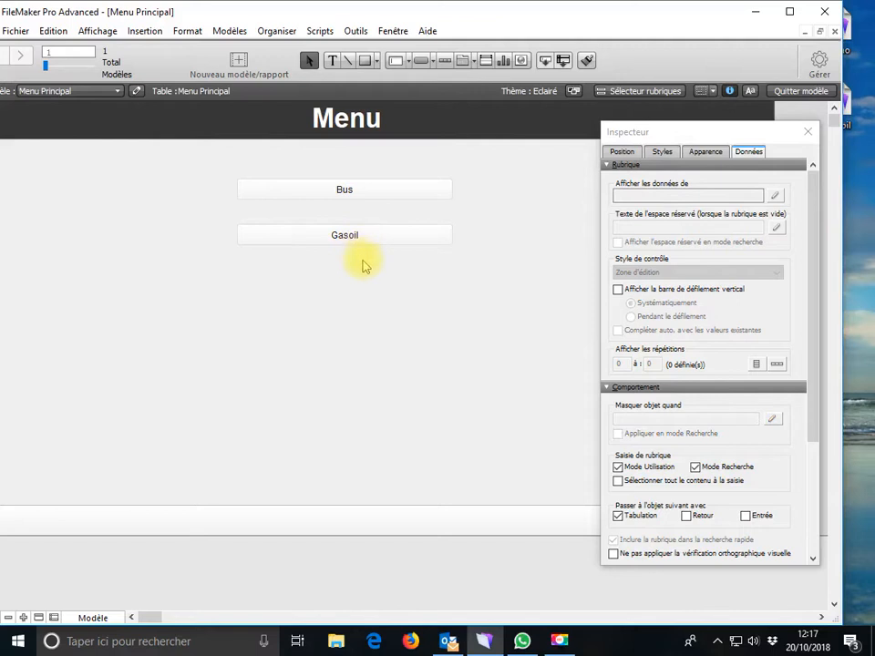
left_click_drag(348, 246, 347, 288)
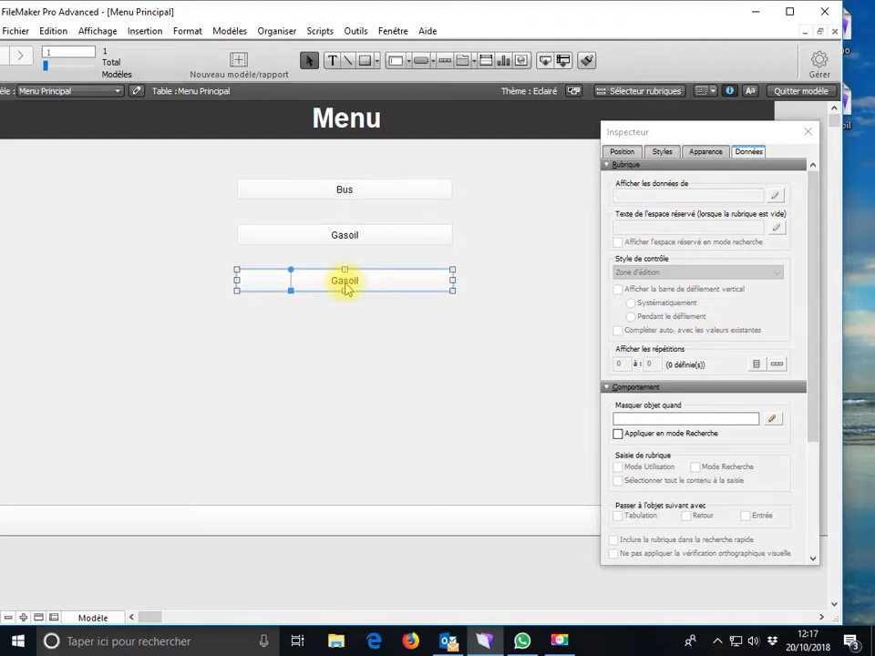
Label the lowest button Panne and make its Ouvrir fichier action open the Panne file, added as a FileMaker data source from the desktop
double_click(346, 288)
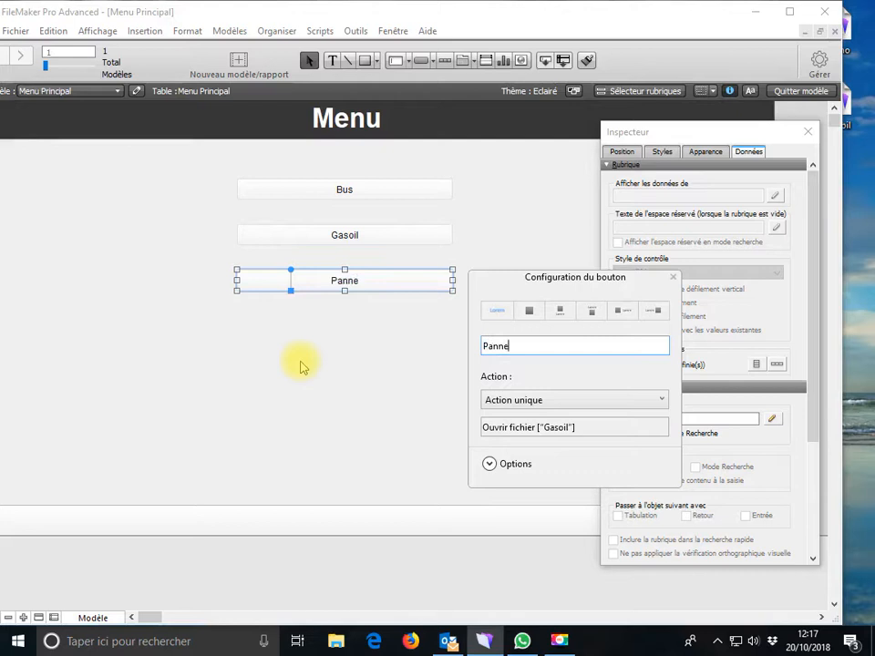
left_click(499, 427)
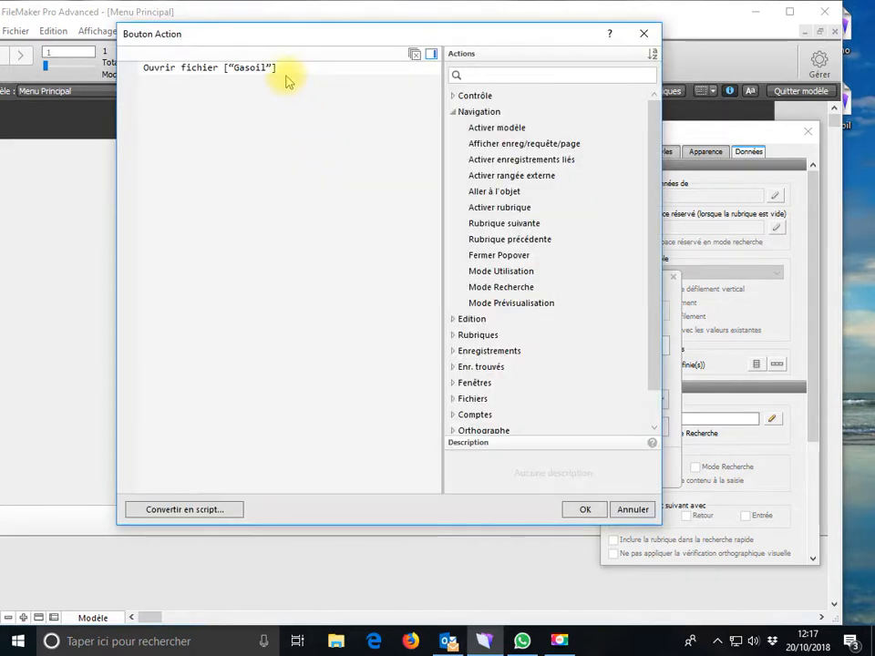
left_click(284, 70)
left_click(406, 123)
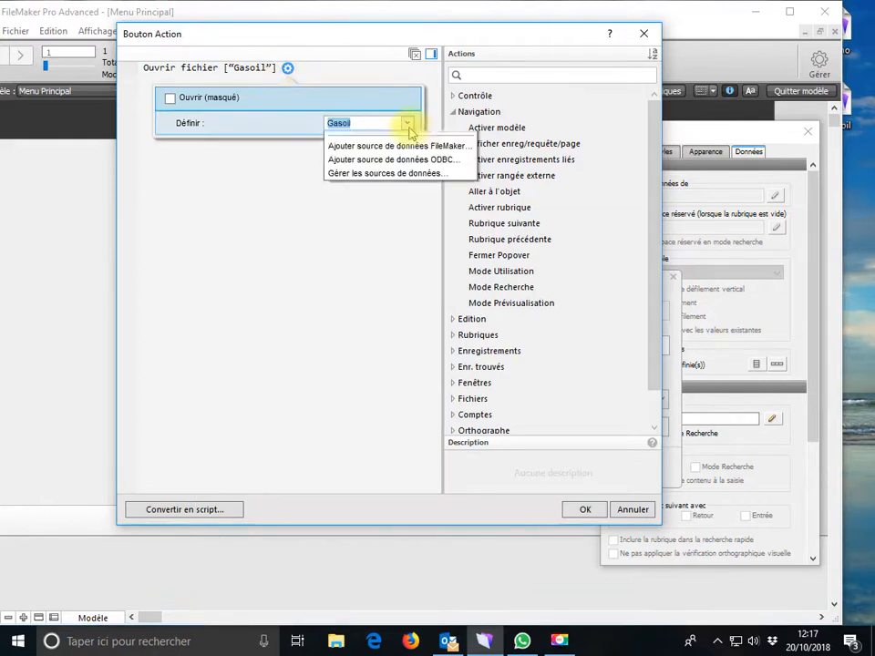
left_click(371, 173)
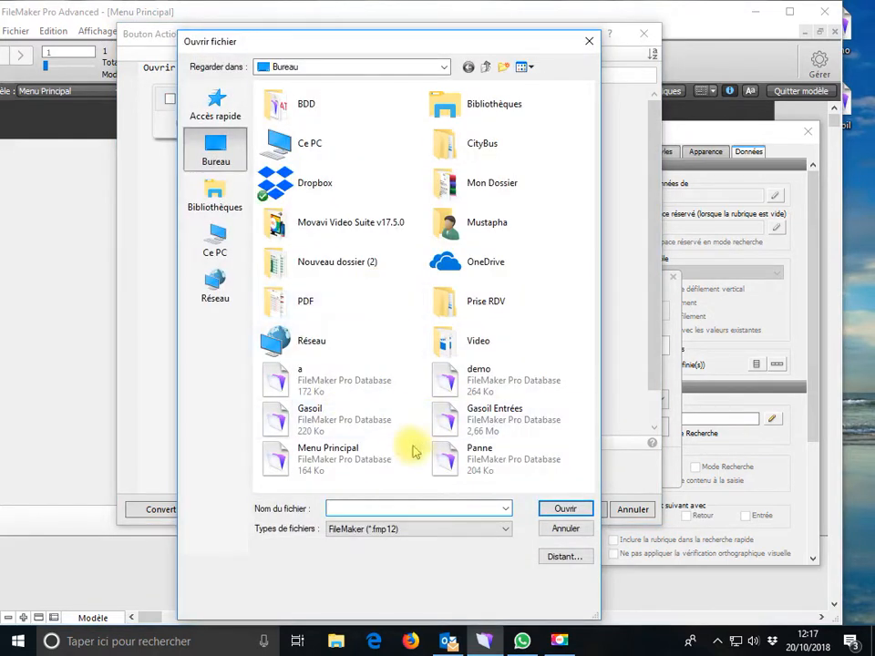
left_click(433, 461)
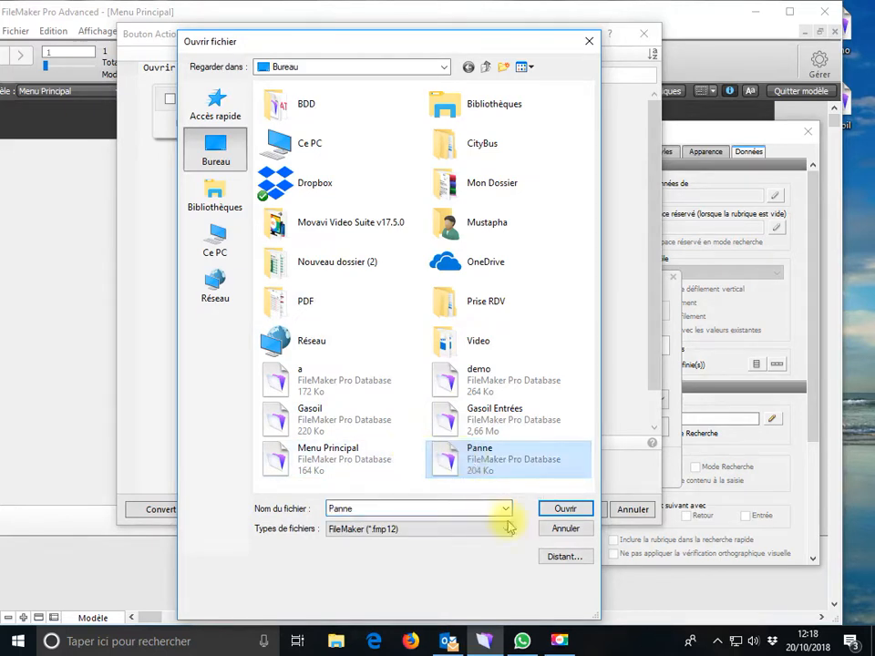
left_click(559, 513)
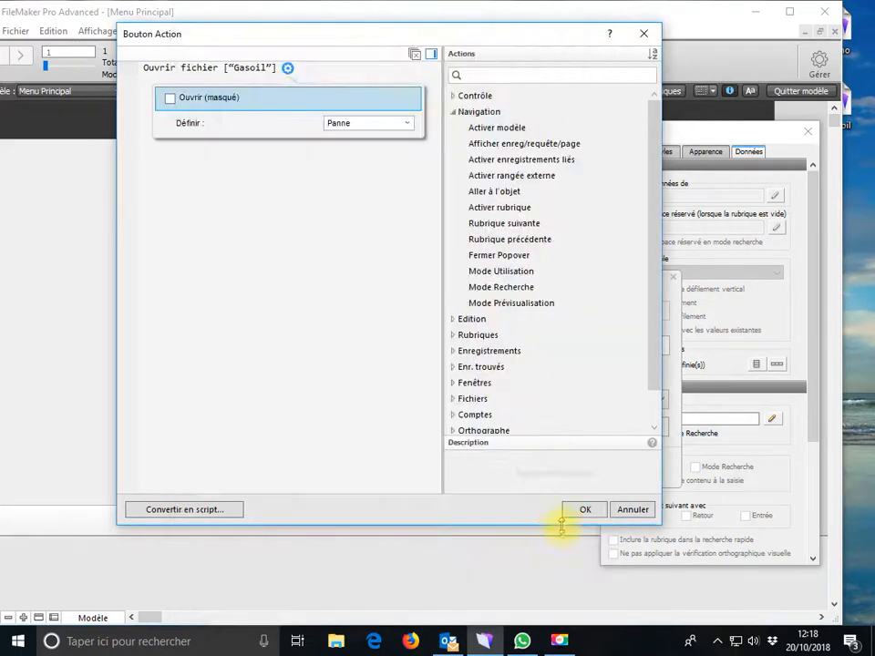
left_click(573, 521)
left_click(580, 516)
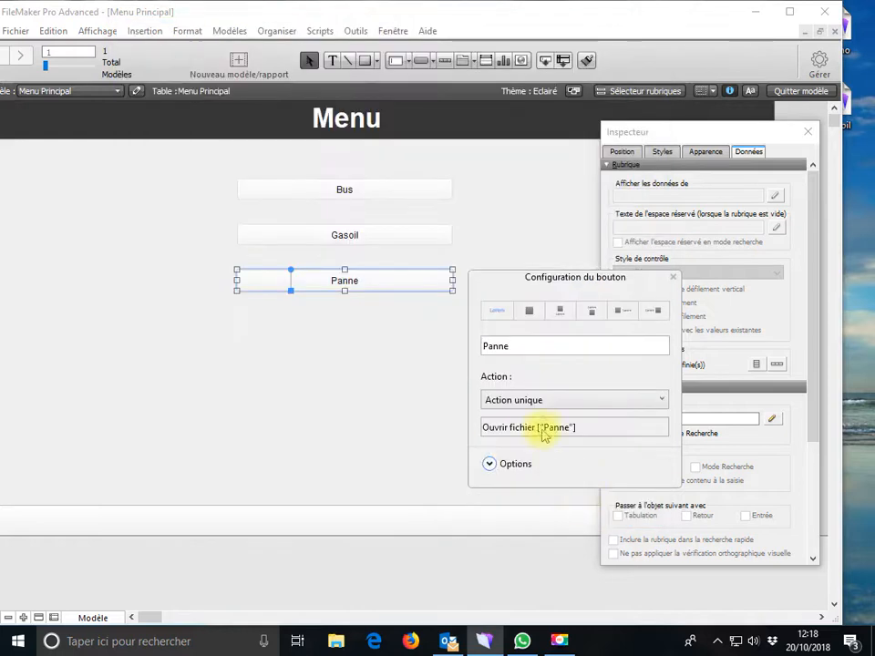
left_click(410, 401)
Give the Bus, Gasoil and Panne buttons a pale green background colour and close the Inspector
left_click_drag(405, 391, 381, 188)
right_click(379, 188)
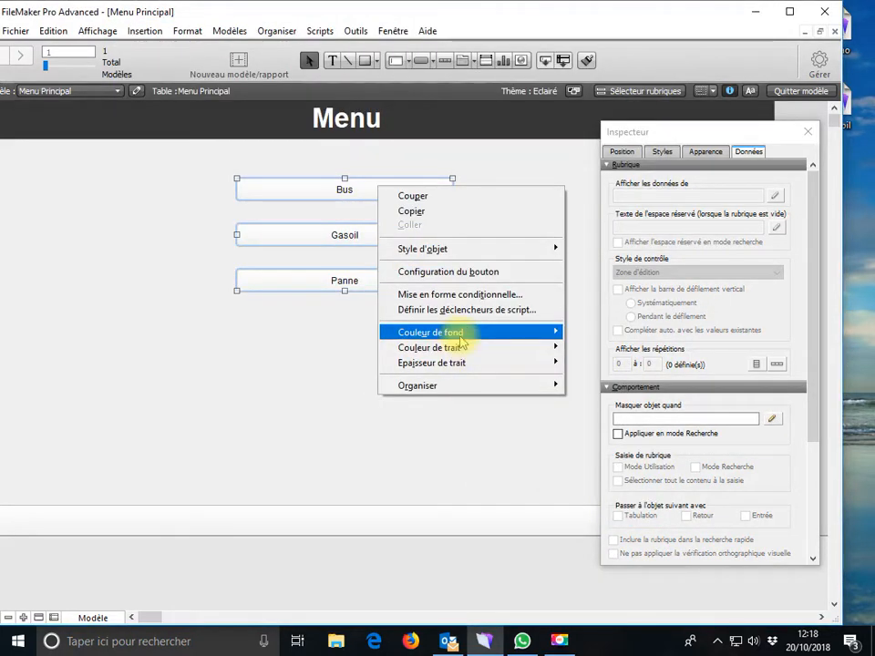
mouse_move(441, 334)
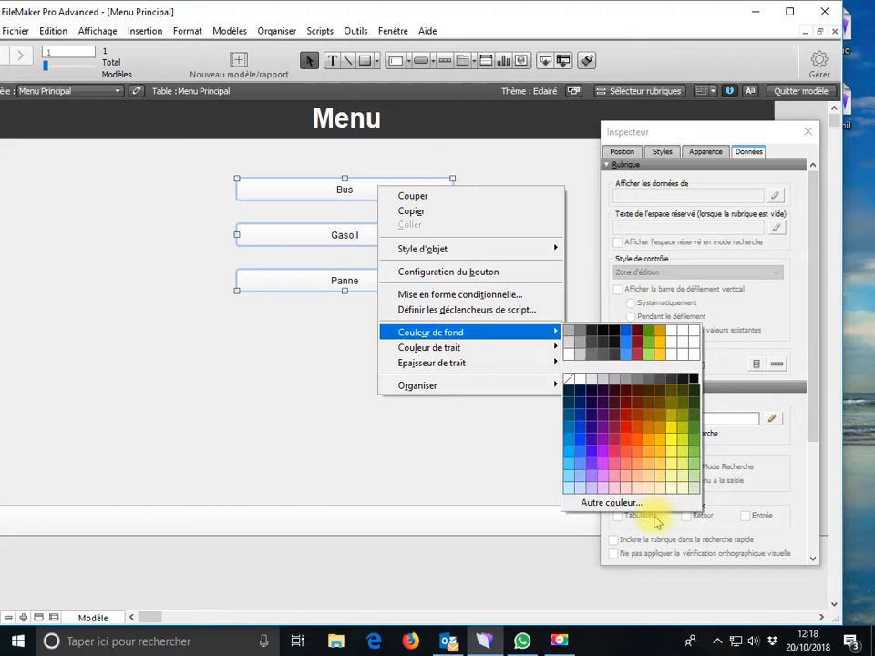
left_click(695, 489)
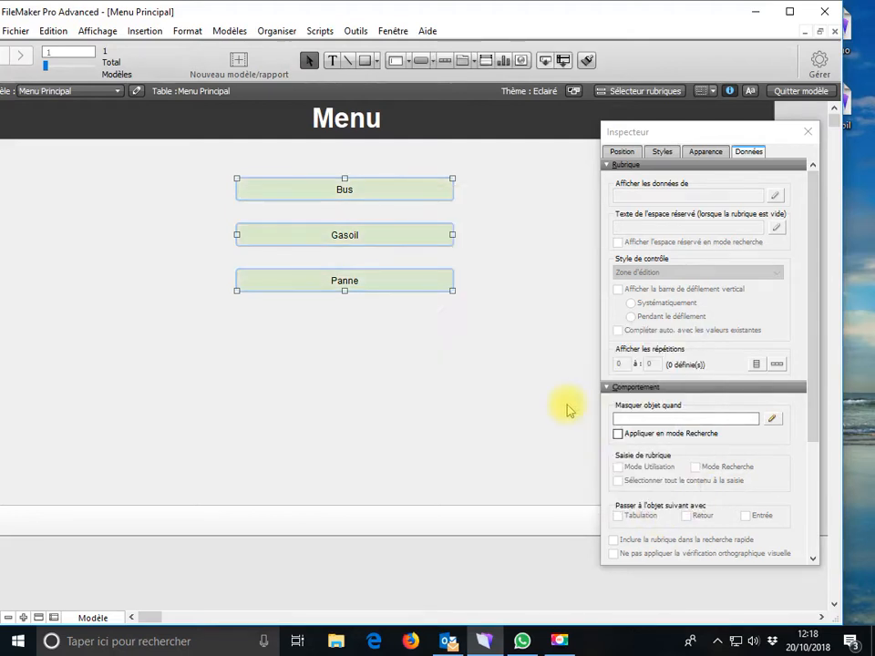
left_click(806, 134)
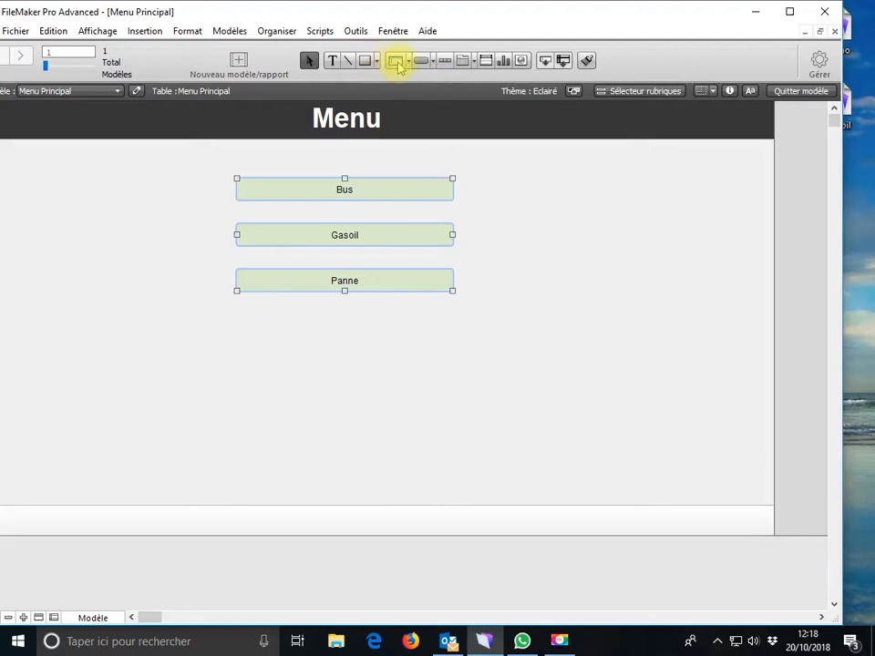
left_click(398, 63)
left_click_drag(549, 176, 673, 345)
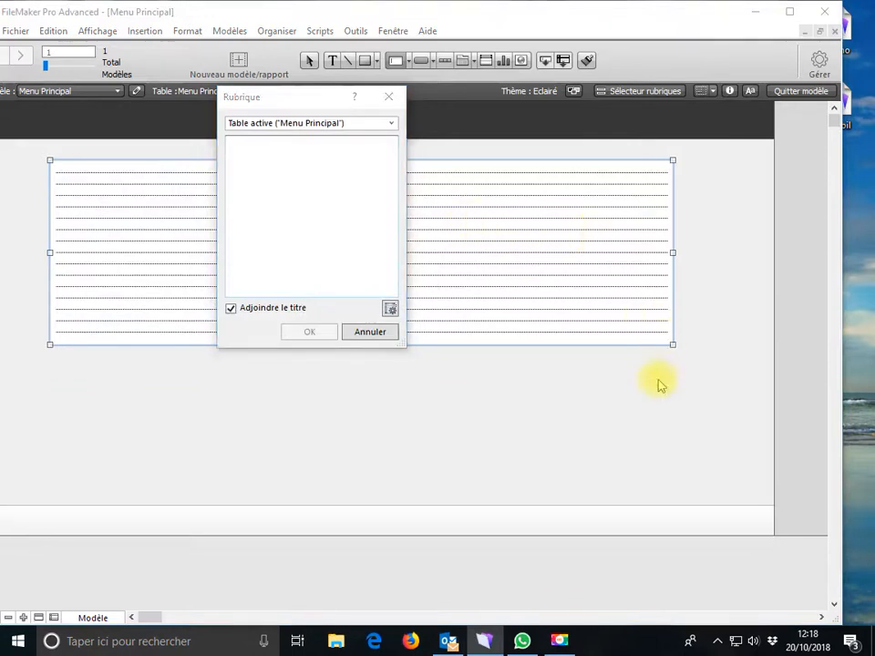
left_click(370, 332)
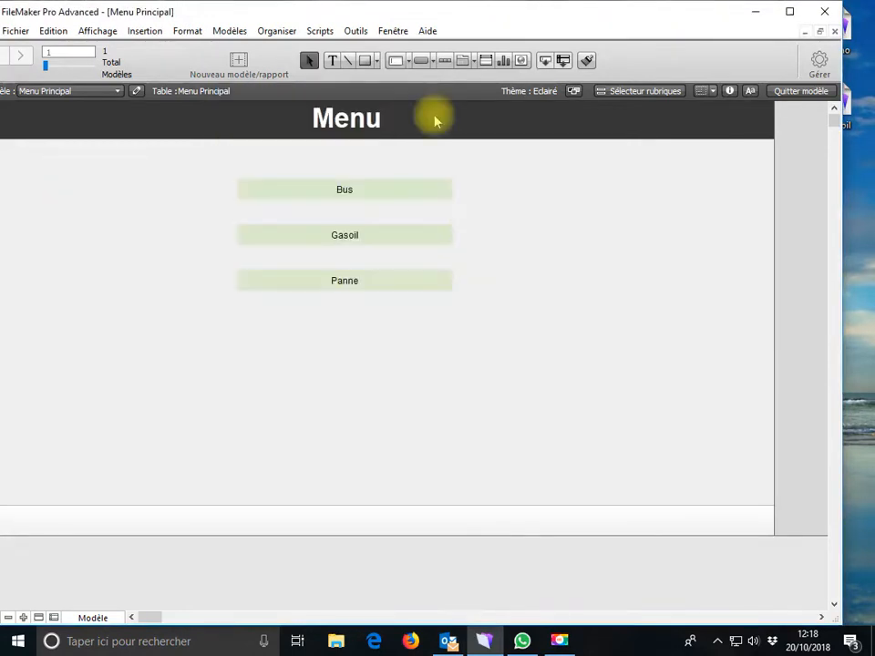
Draw a large rectangle below the Menu heading, covering the three buttons, and fill it with light blue
left_click(365, 61)
left_click_drag(100, 160, 609, 373)
right_click(483, 277)
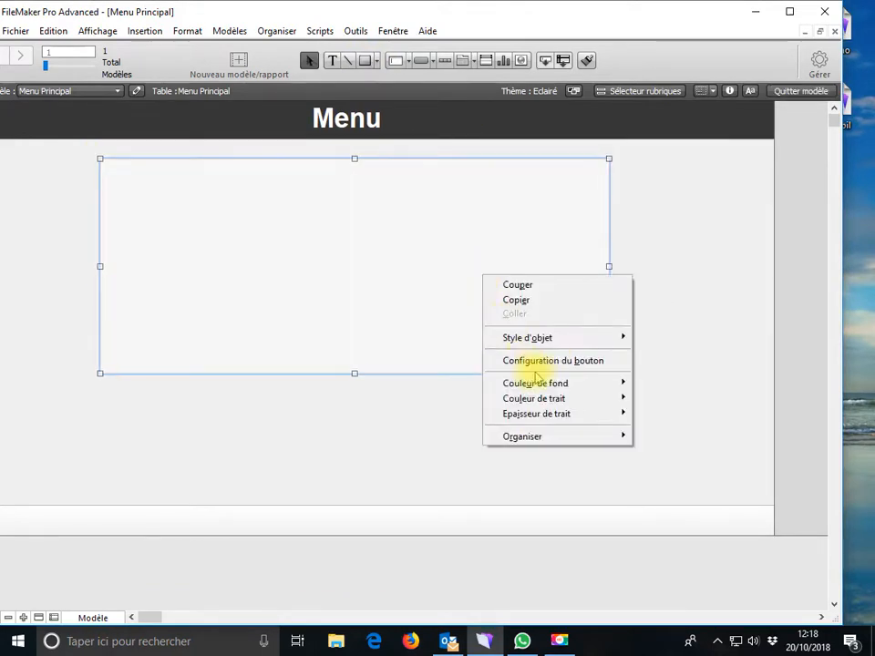
mouse_move(564, 383)
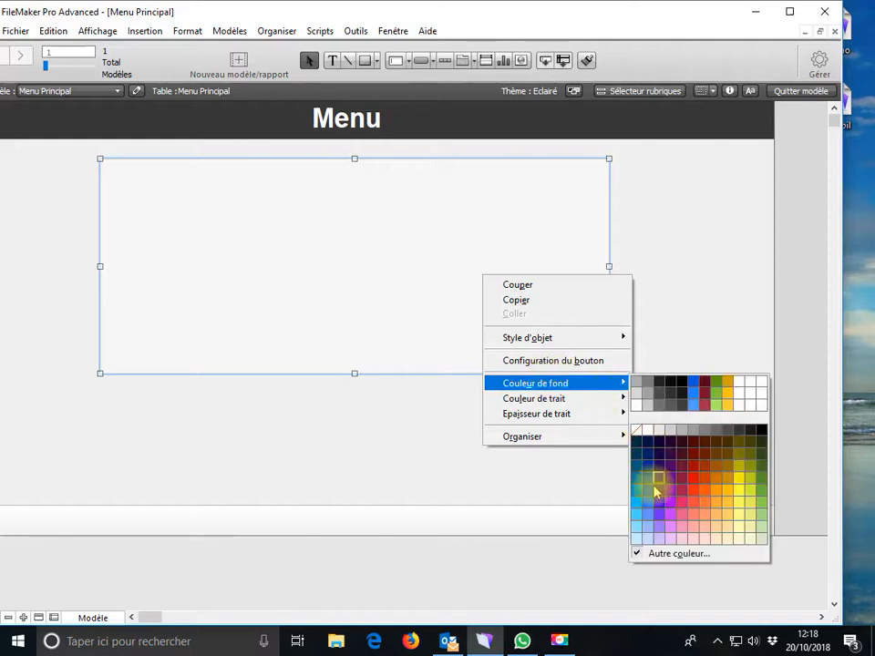
left_click(644, 532)
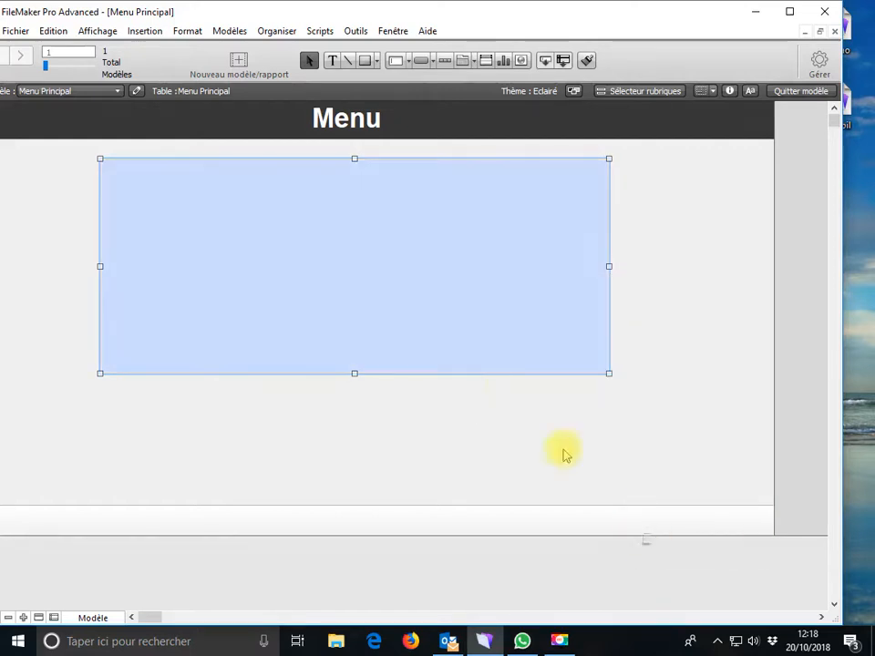
Send the light blue rectangle to the back, behind the three buttons
right_click(439, 303)
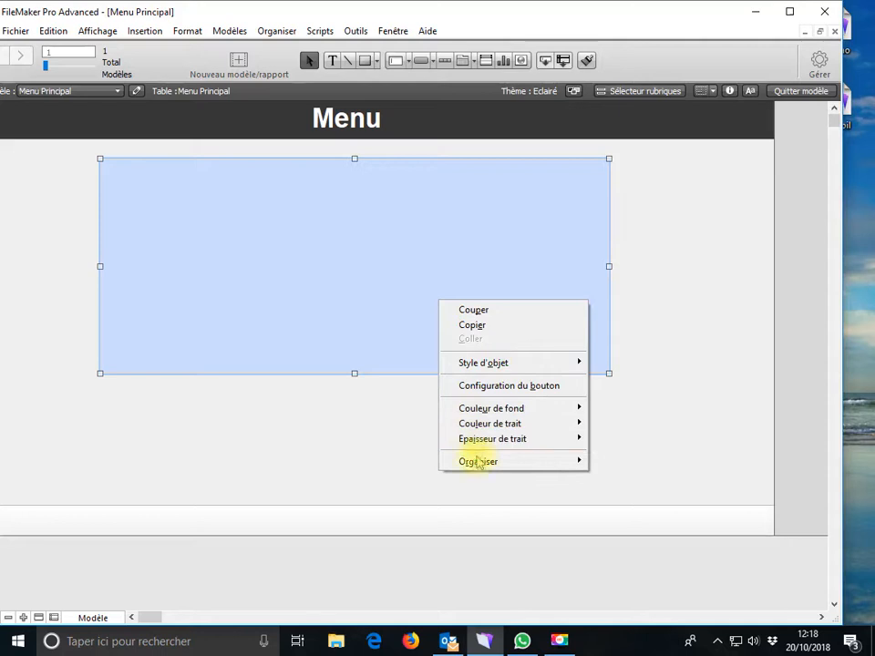
mouse_move(480, 465)
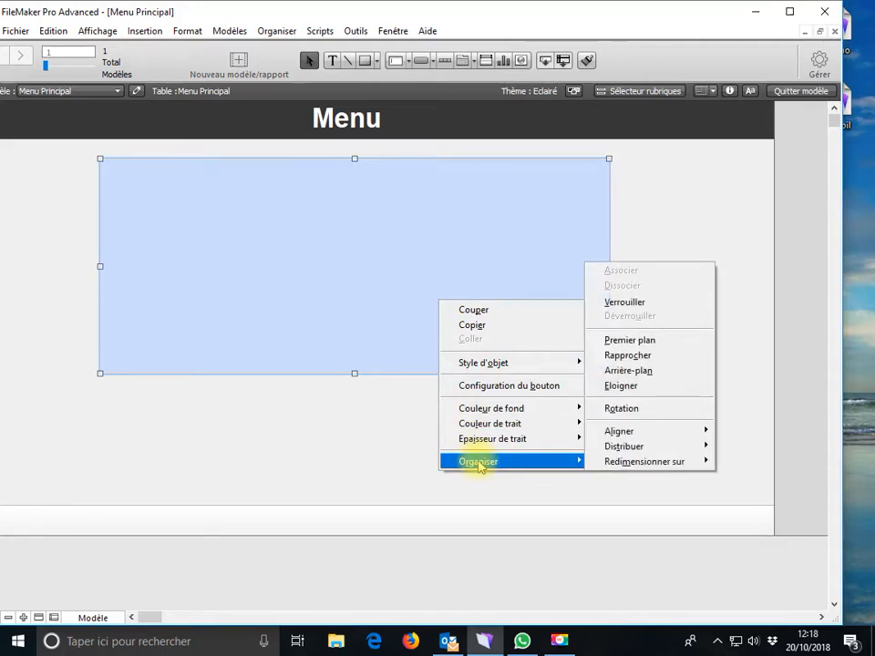
left_click(652, 371)
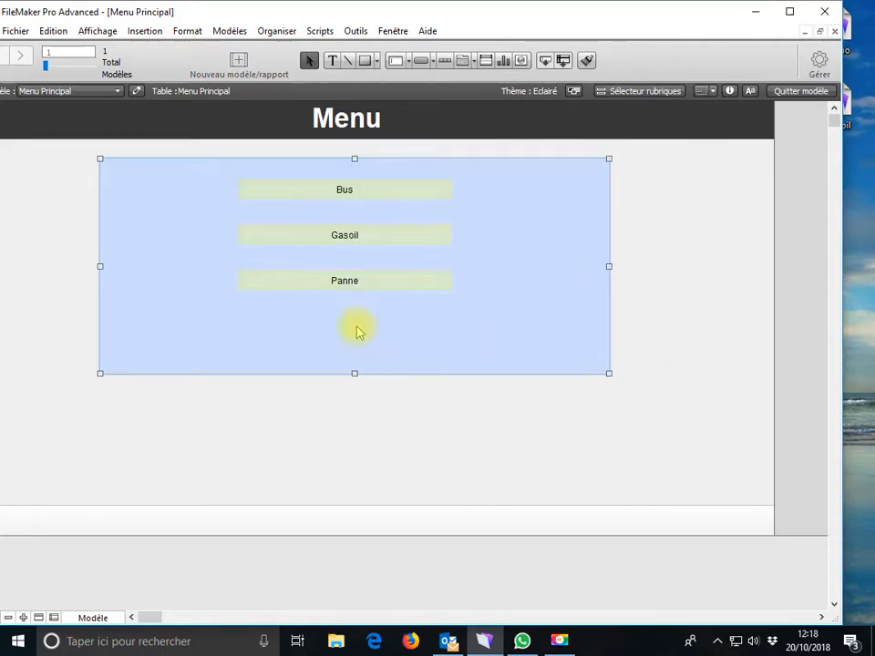
Set the text size of the Bus, Gasoil and Panne buttons to 14 points
left_click(337, 215)
left_click(346, 239, "shift")
left_click(370, 281, "shift")
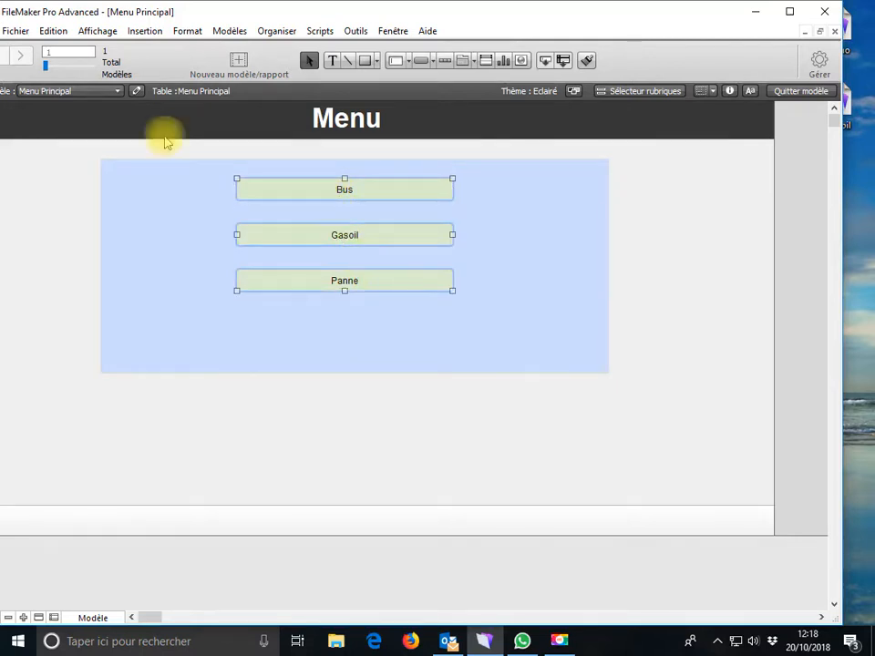
left_click(198, 32)
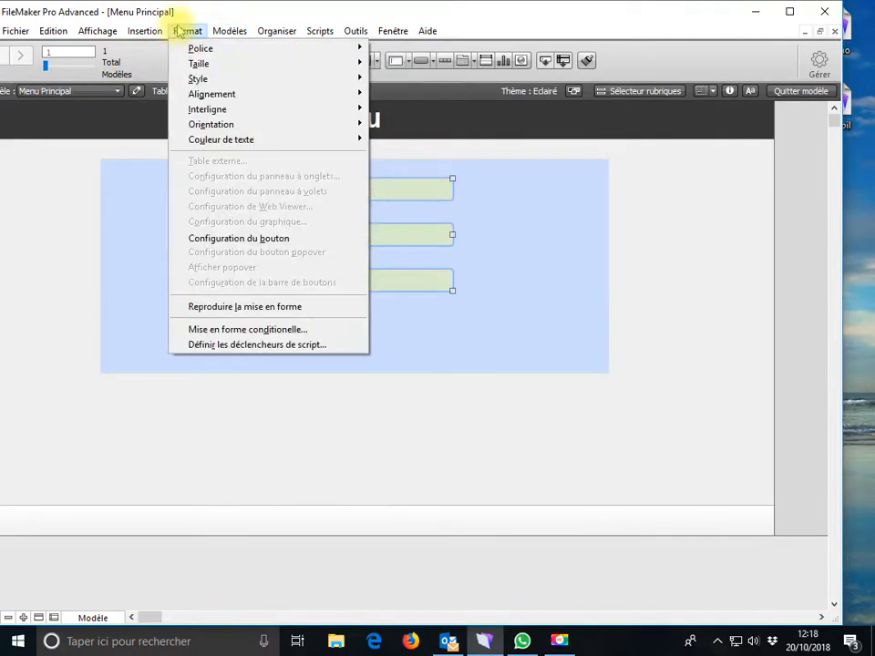
mouse_move(215, 64)
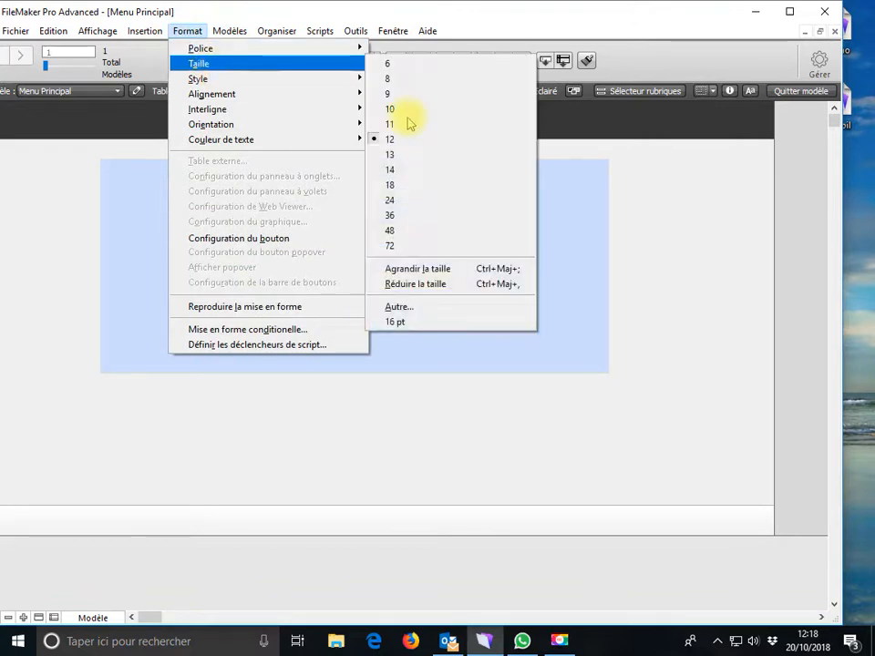
left_click(397, 171)
left_click(383, 455)
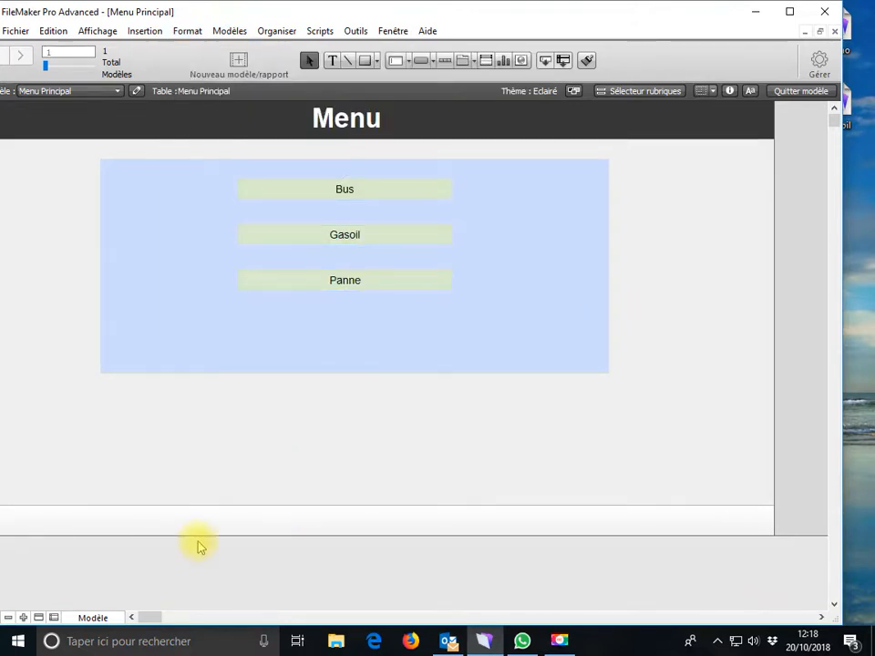
Switch the Menu Principal layout to Utilisation mode, saving its changes, and open the demo file with the Bus button
left_click(121, 623)
left_click(116, 554)
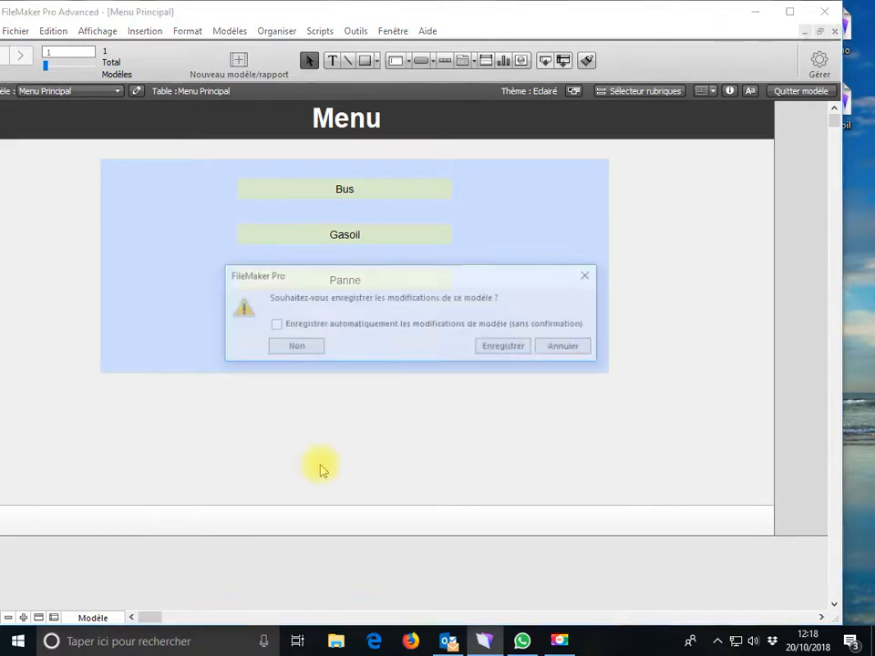
left_click(506, 350)
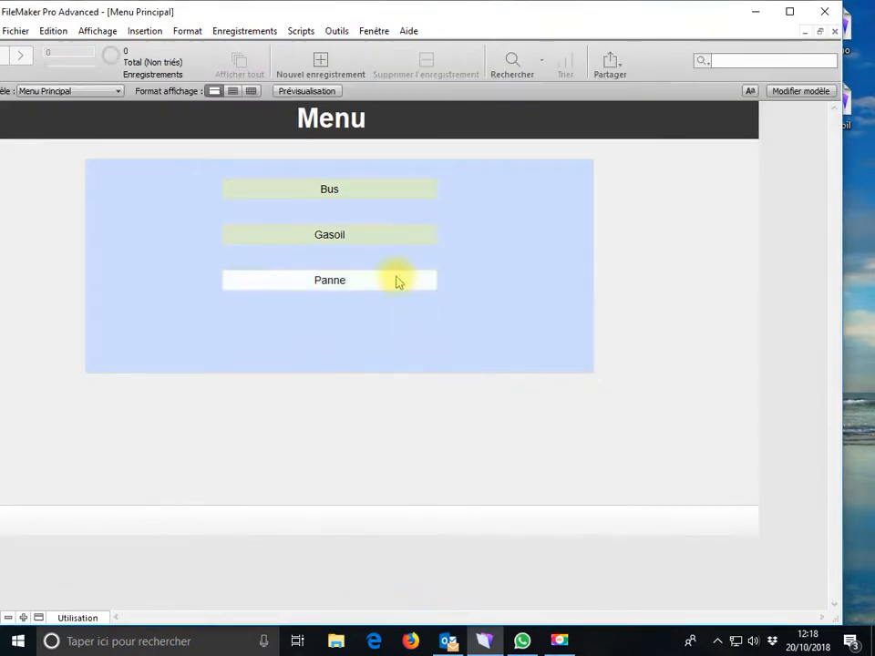
left_click(328, 189)
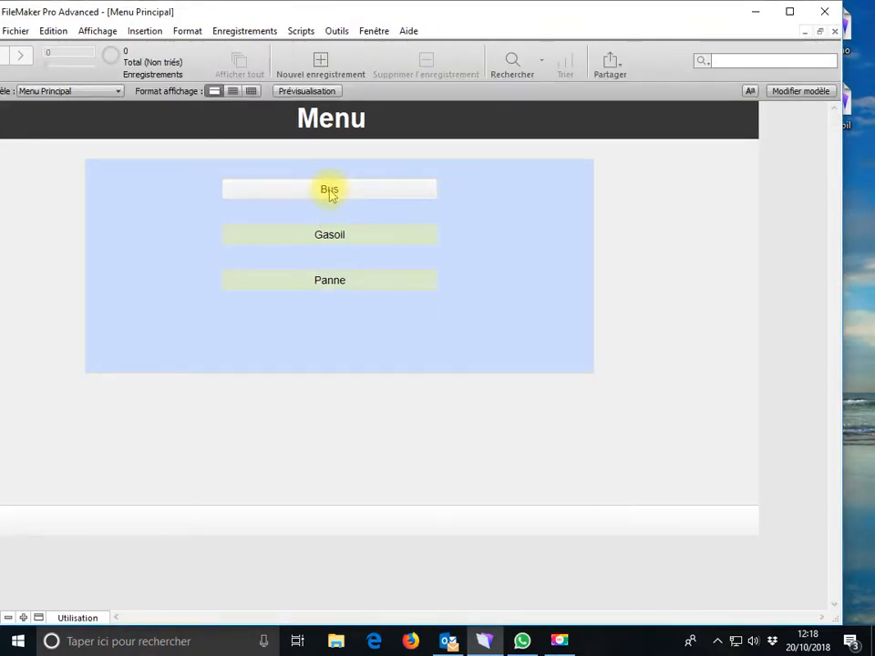
Switch the demo file to Modèle mode and draw a small button labelled Menu in the header, beside the Bus ou Camions title
left_click(99, 625)
left_click(99, 584)
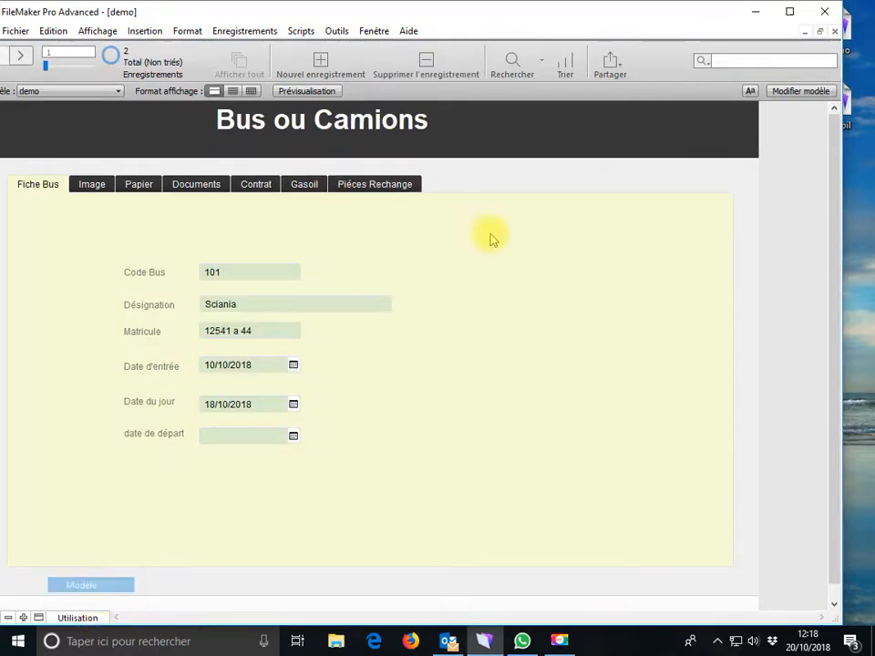
left_click(424, 66)
mouse_move(615, 130)
left_mouse_down()
mouse_move(630, 145)
mouse_move(684, 146)
left_mouse_up()
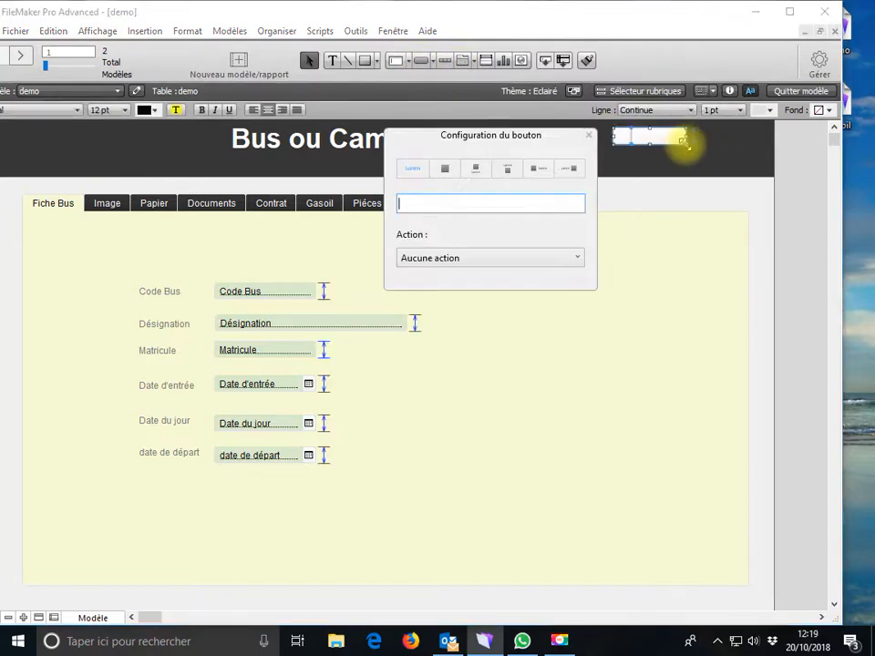
type("Menu")
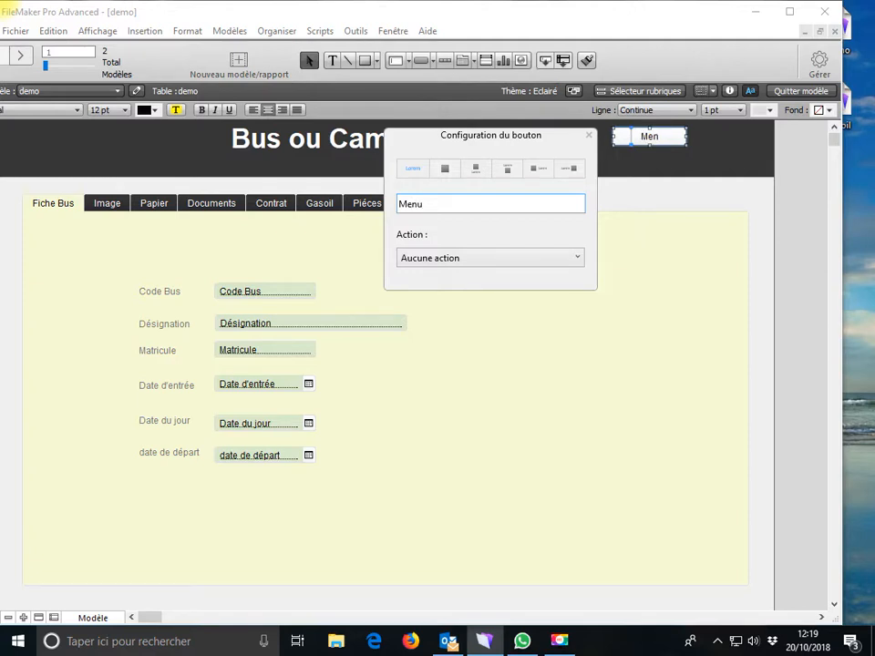
Assign the Menu button a single action (Action unique) using the Ouvrir fichier step
left_click(465, 265)
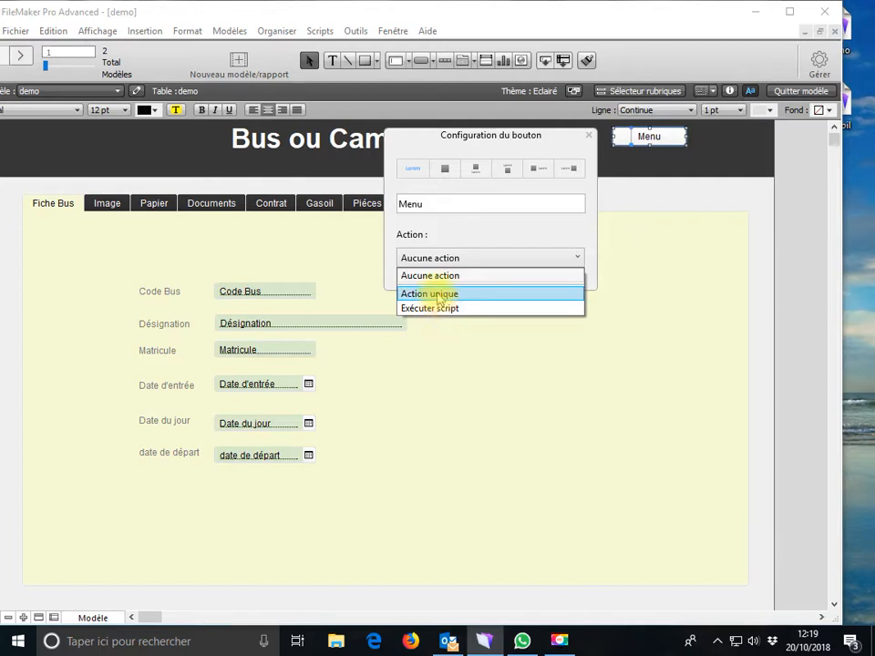
left_click(441, 295)
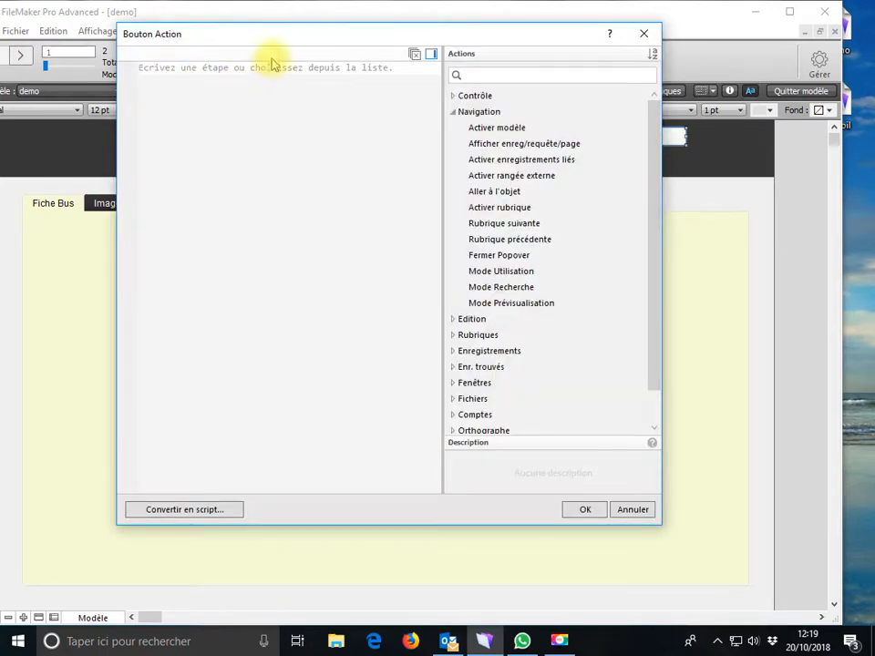
left_click(494, 75)
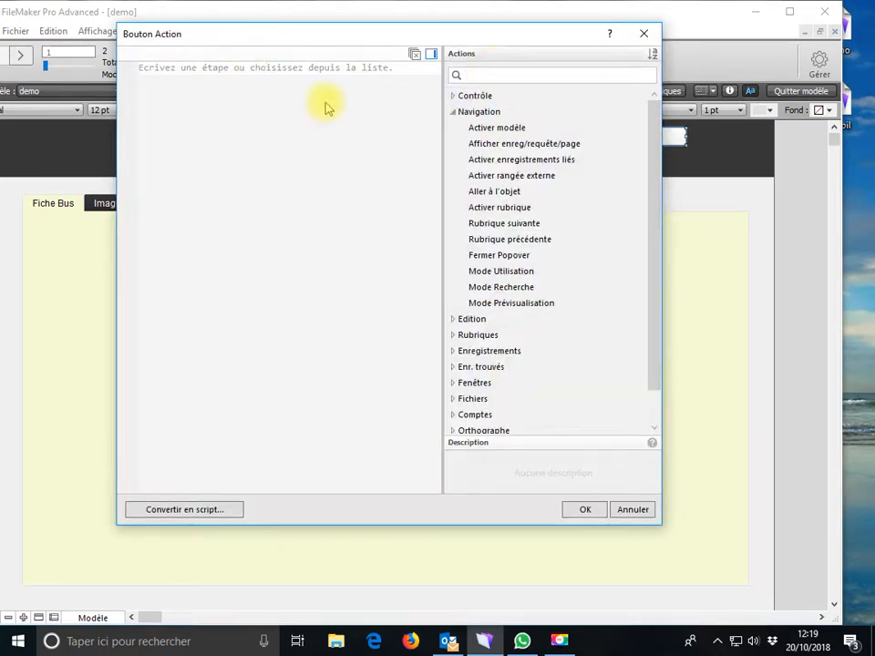
type("ou")
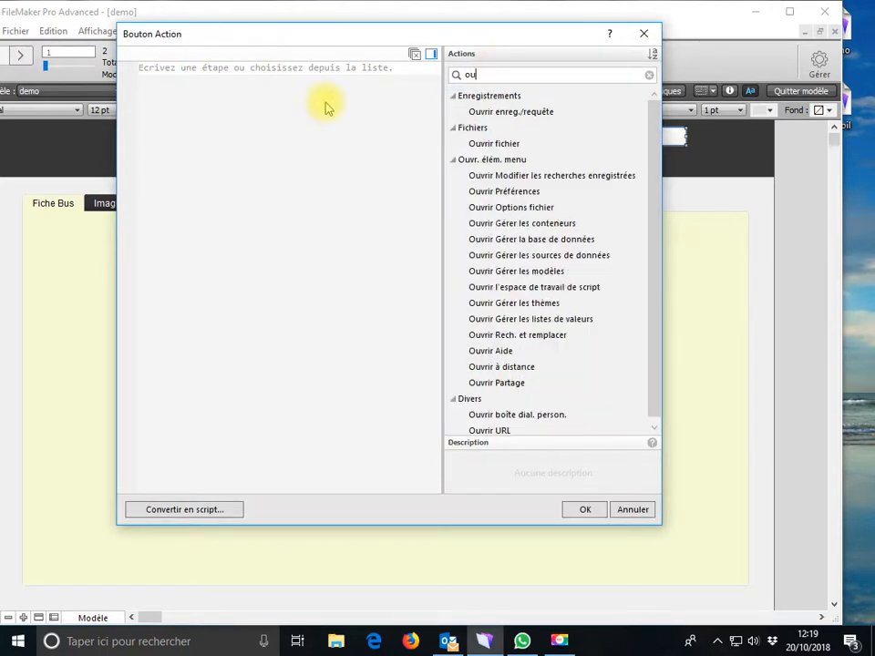
double_click(463, 146)
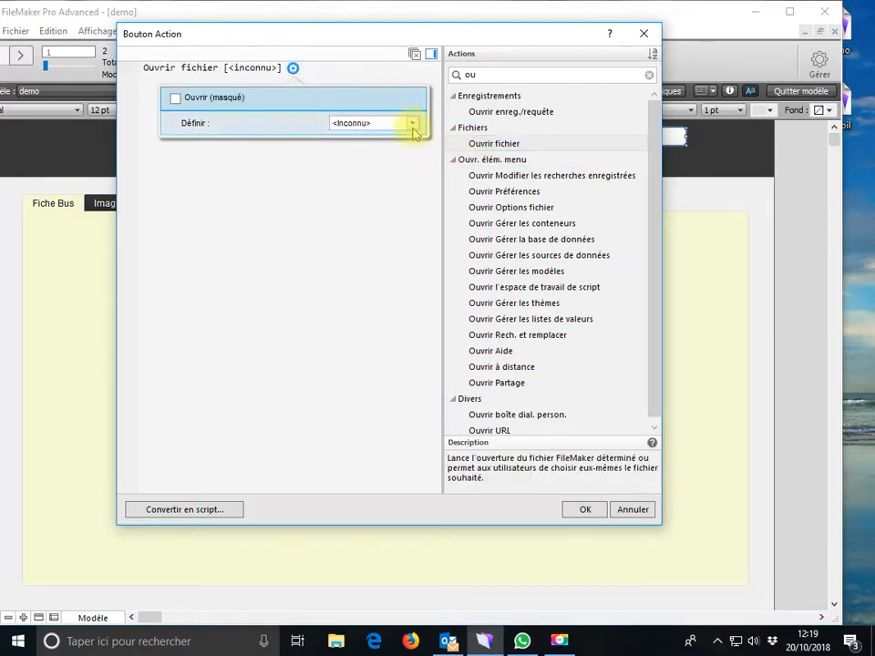
Add the Menu Principal file as a FileMaker data source, set it as the Ouvrir fichier target, and finish the button configuration
left_click(413, 127)
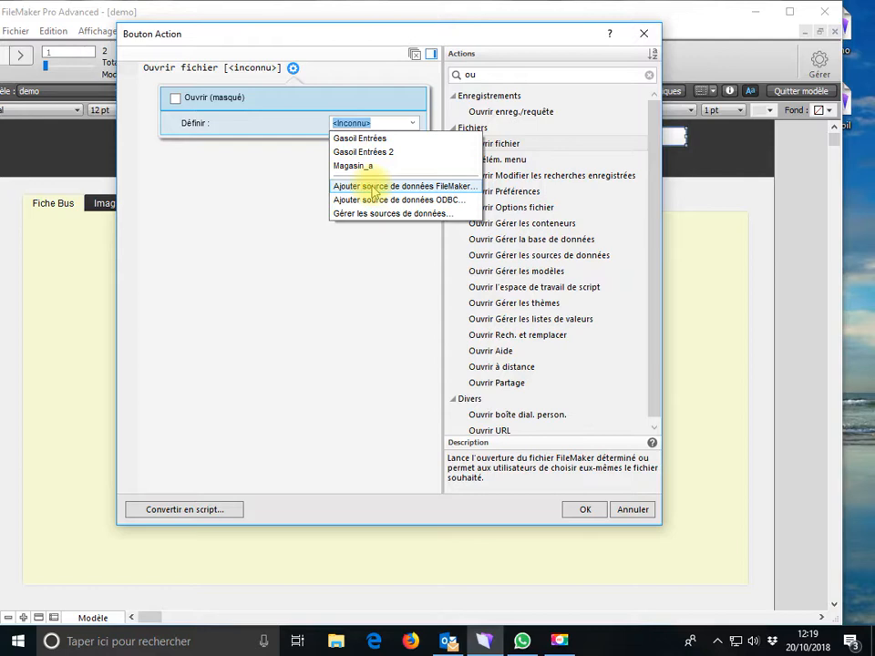
left_click(373, 186)
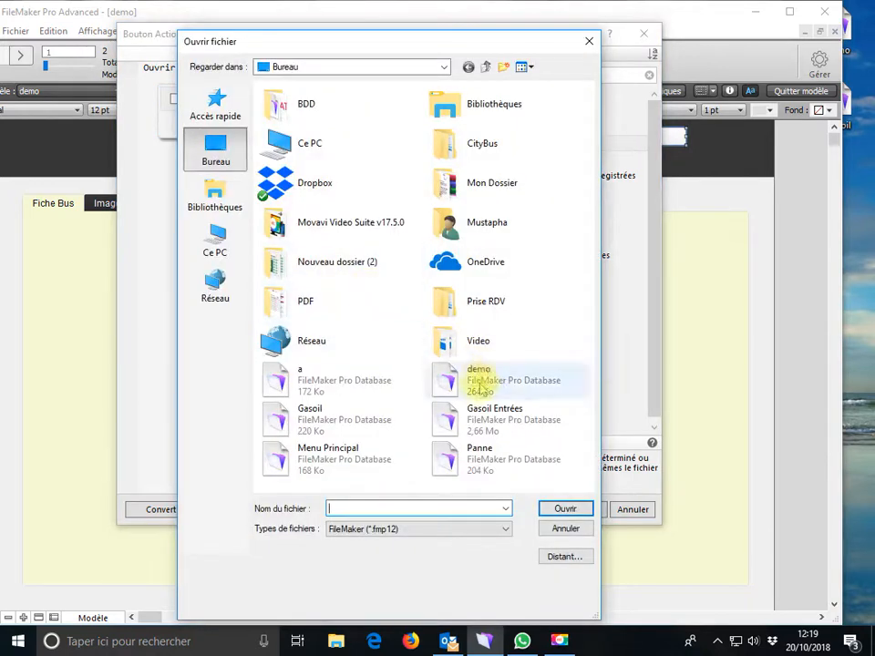
left_click(348, 461)
left_click(547, 508)
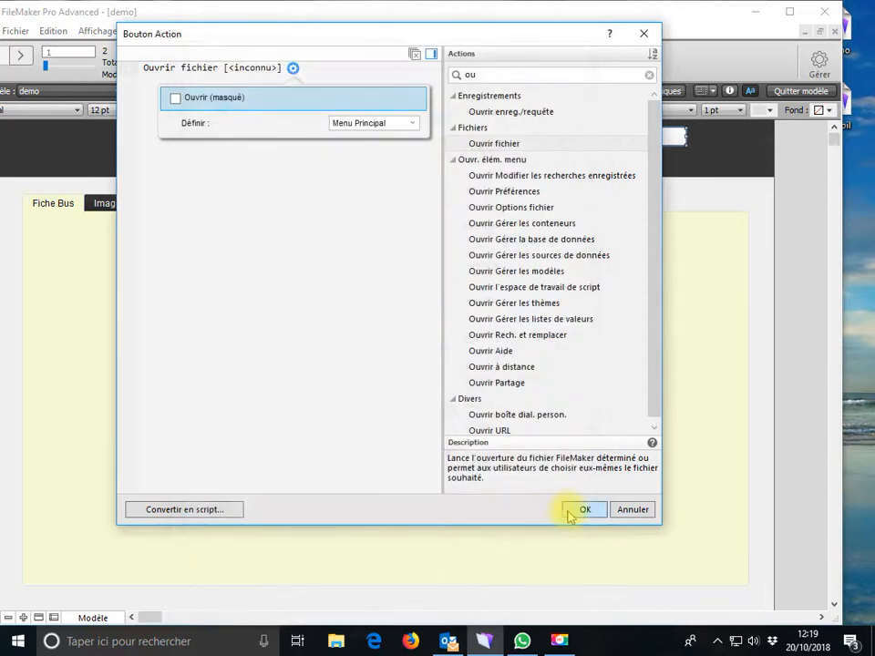
left_click(570, 511)
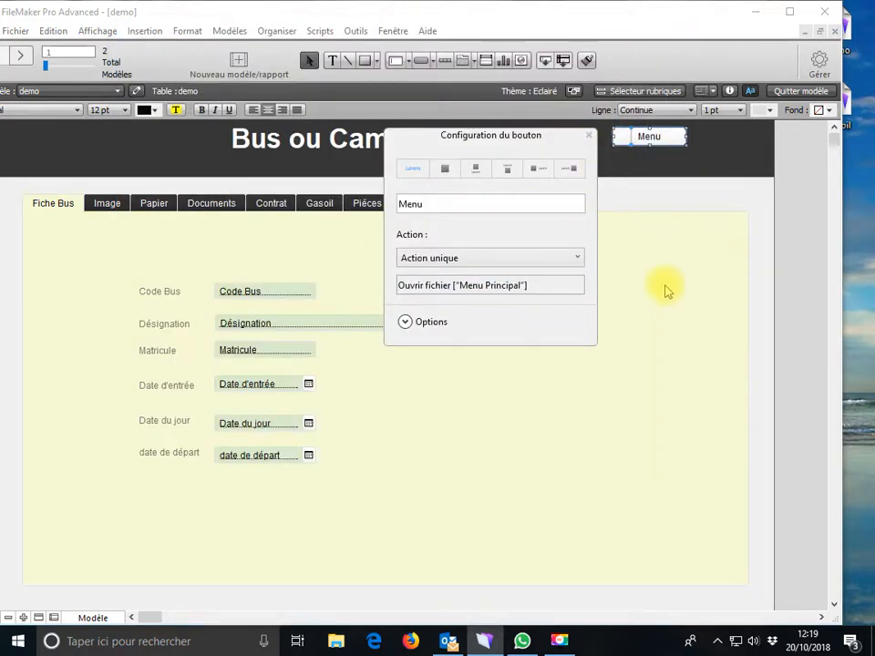
left_click(618, 222)
Copy the Menu button and switch the demo layout to Utilisation mode, saving its changes
right_click(643, 135)
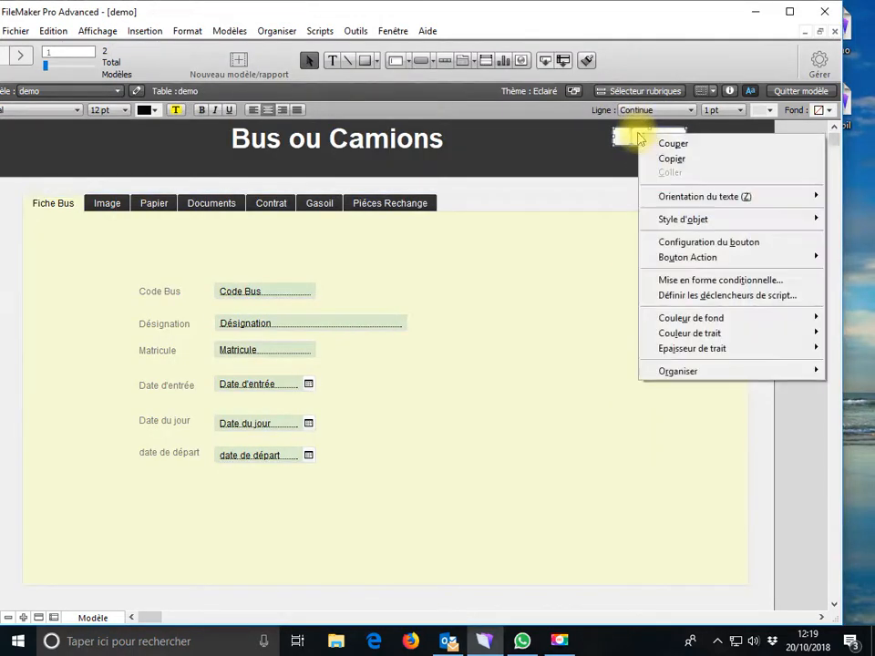
left_click(672, 160)
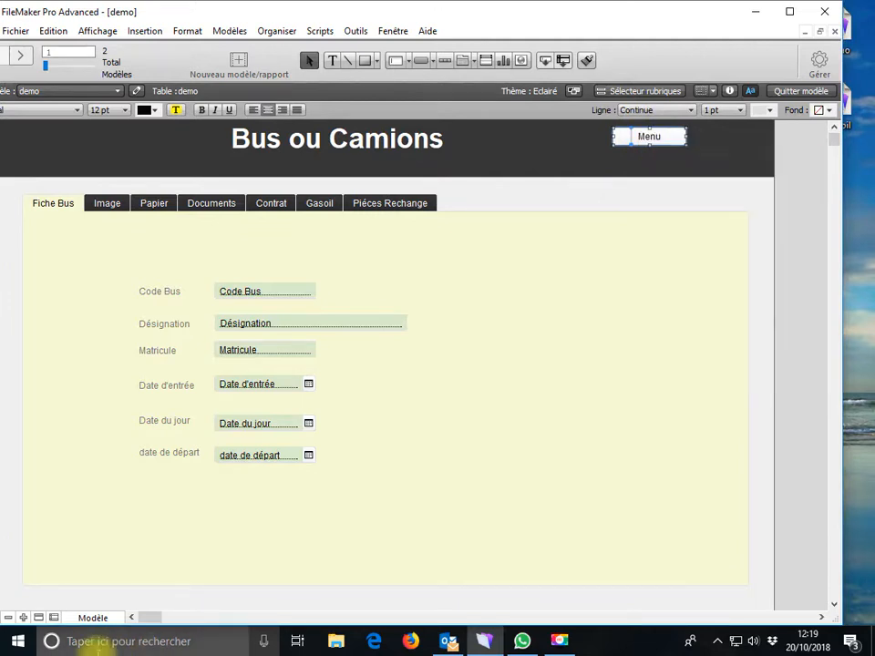
left_click(112, 619)
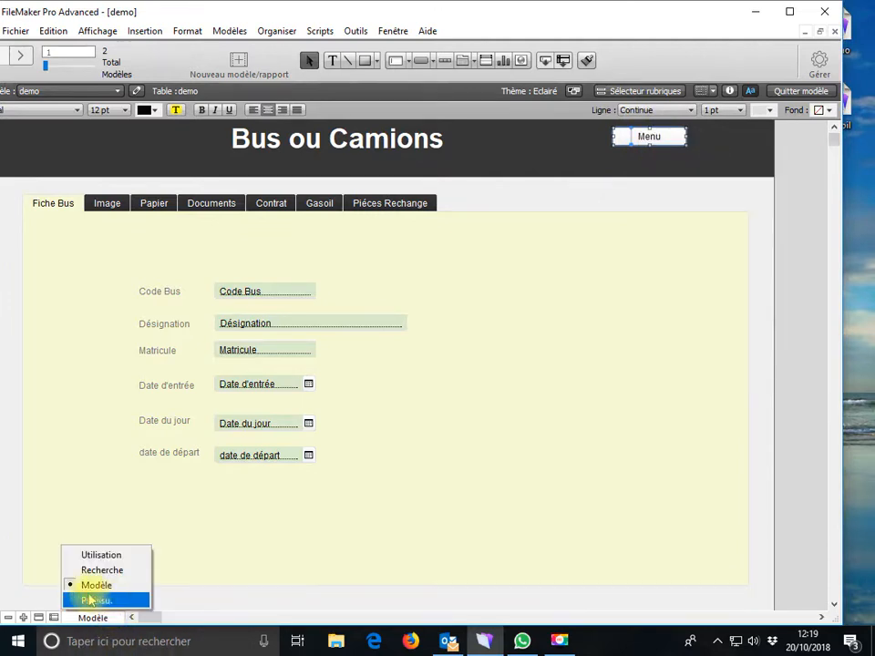
left_click(102, 555)
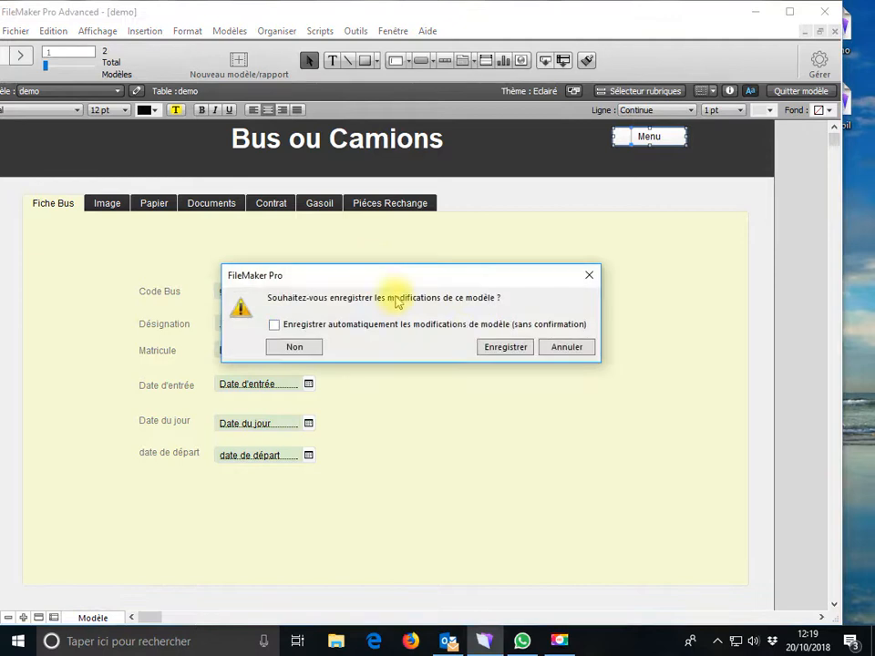
left_click(506, 347)
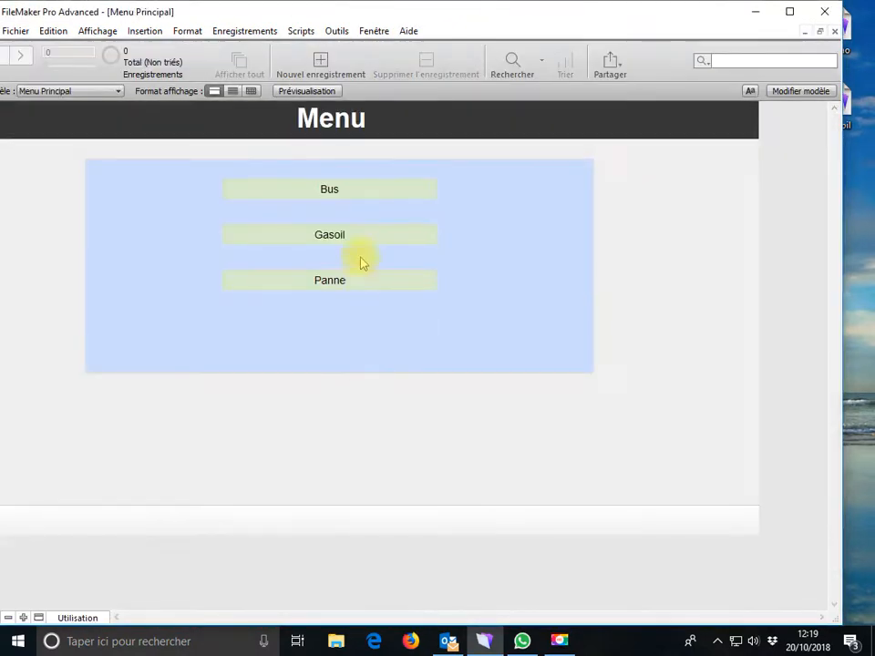
Open the Gasoil file from Menu Principal and switch from its Liste layout to the Gasoil layout
left_click(383, 241)
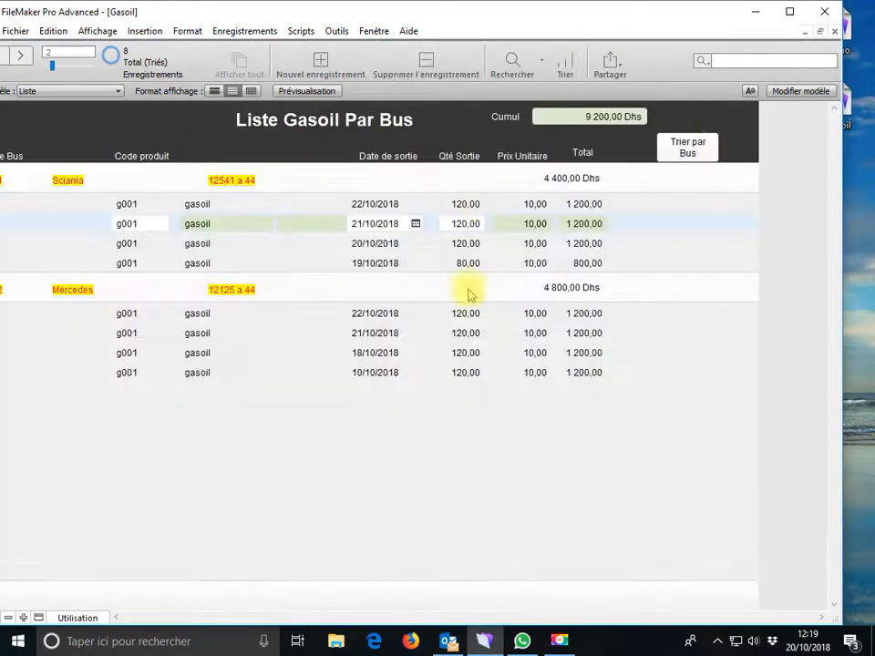
left_click(797, 92)
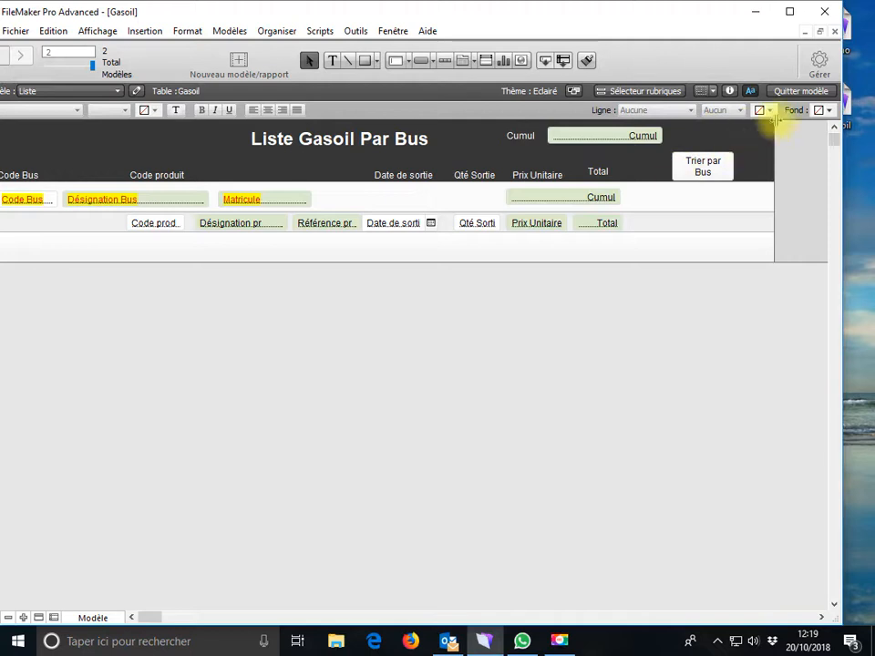
left_click(792, 96)
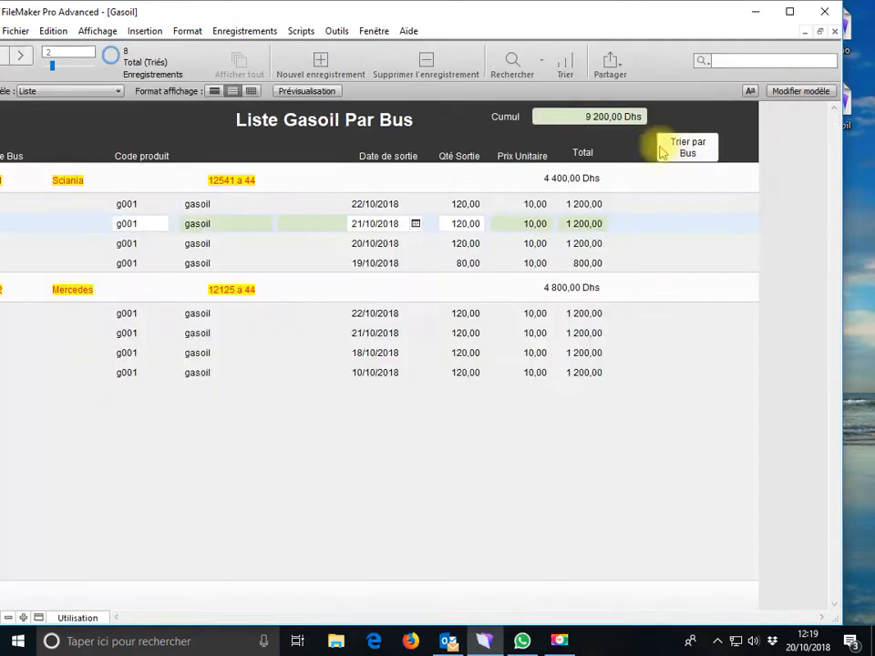
left_click(75, 91)
left_click(48, 107)
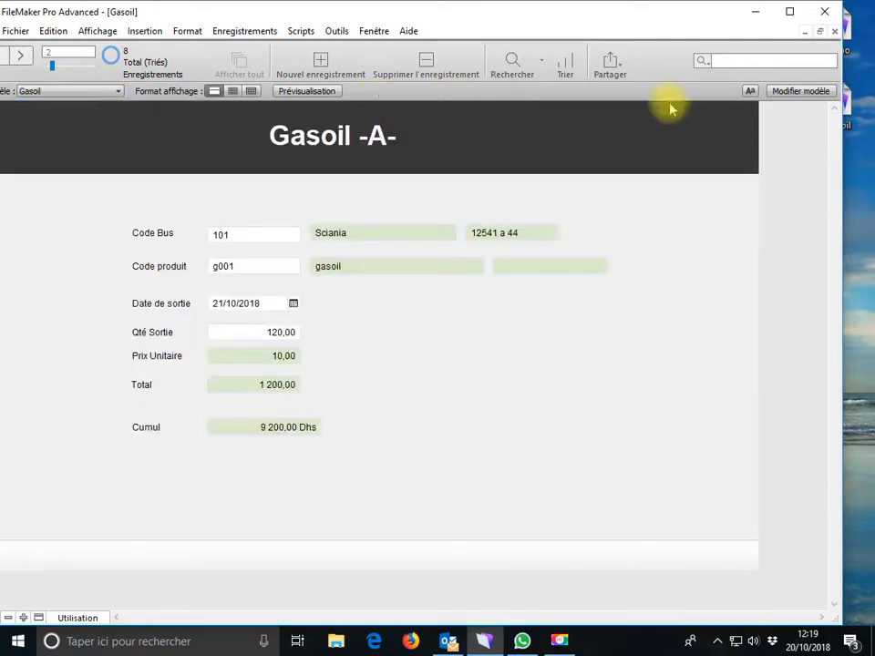
Paste the Menu button into the Gasoil layout's header in Modèle mode, and return to Utilisation mode, saving the changes
right_click(671, 129)
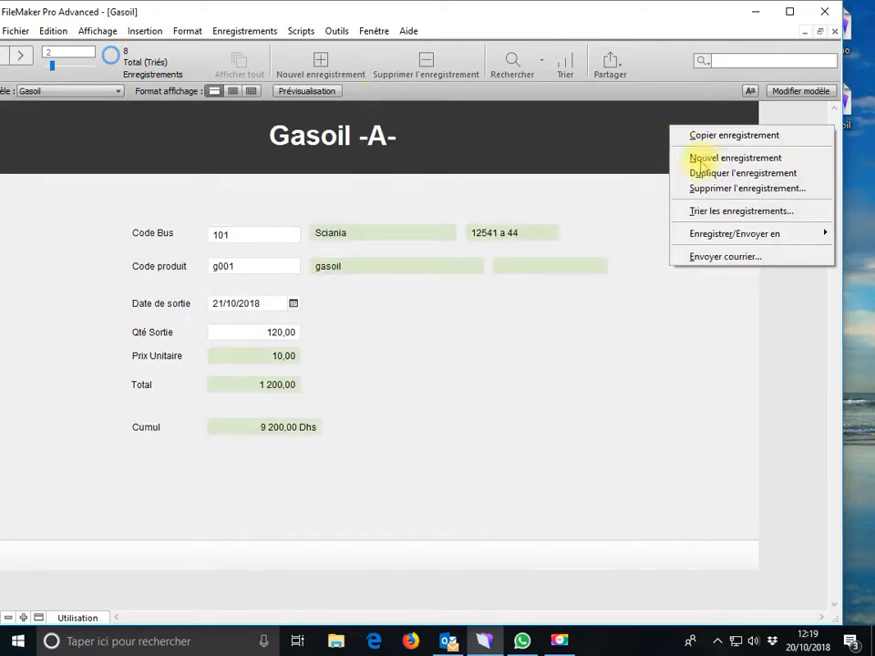
left_click(784, 95)
right_click(684, 178)
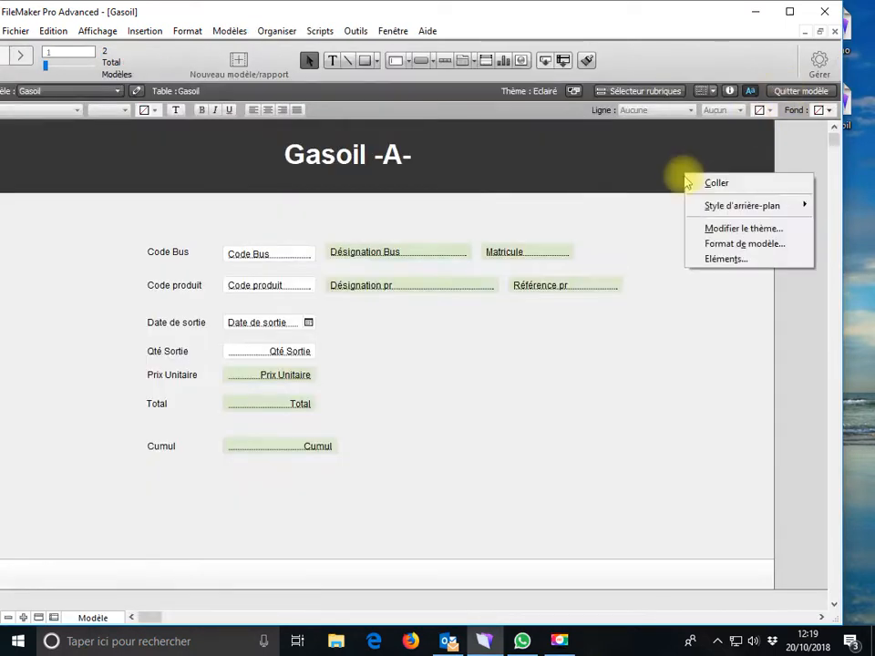
left_click(711, 182)
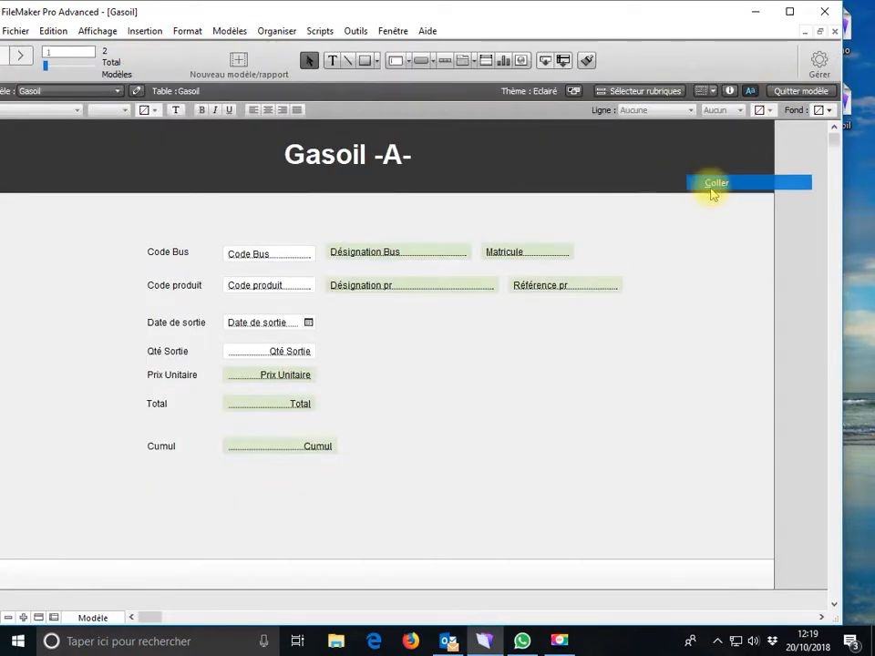
left_click(106, 621)
left_click(110, 555)
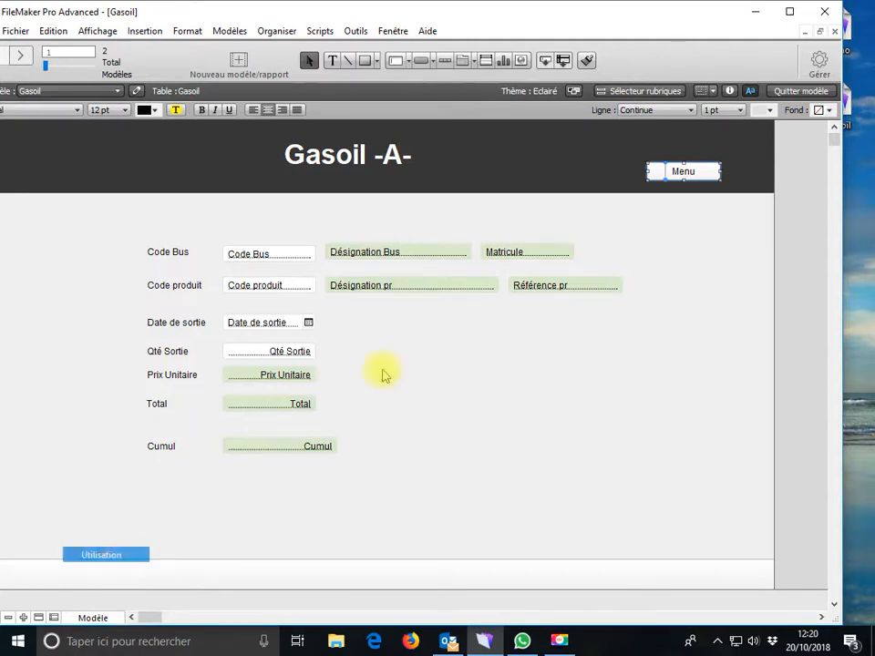
left_click(523, 352)
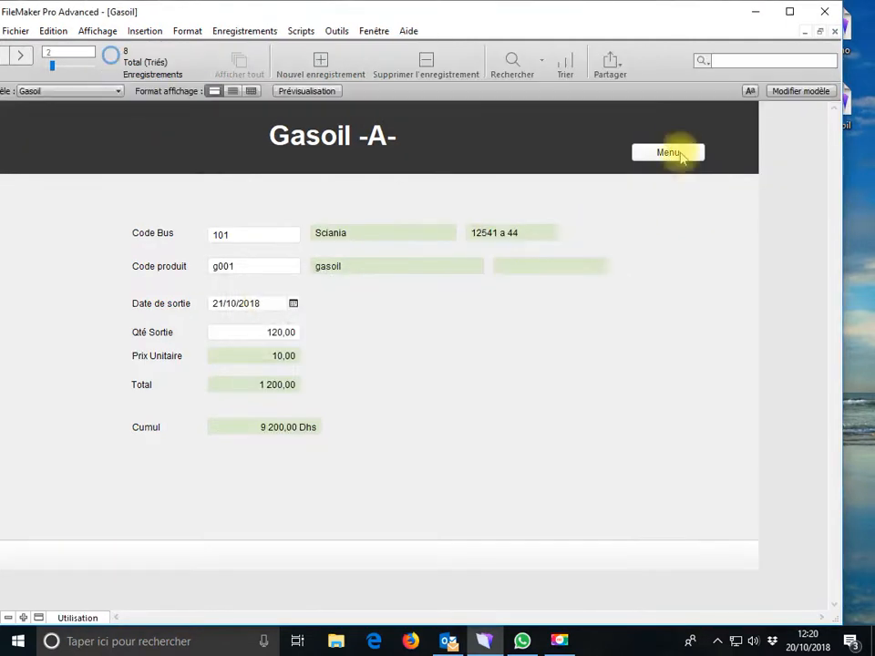
Go back to Menu Principal with the pasted Menu button and open the Panne file's layout for editing
left_click(678, 153)
left_click(343, 284)
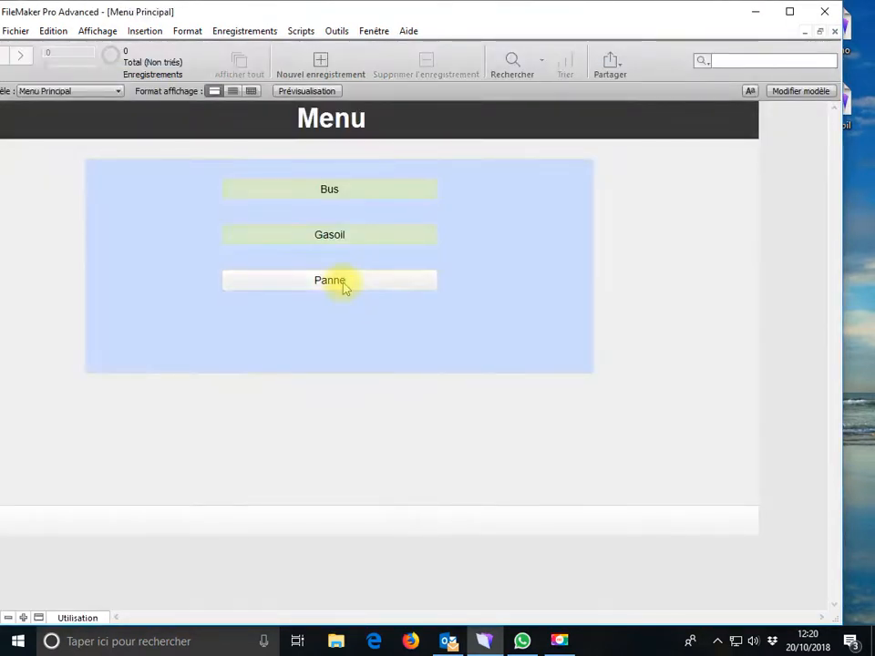
left_click(802, 91)
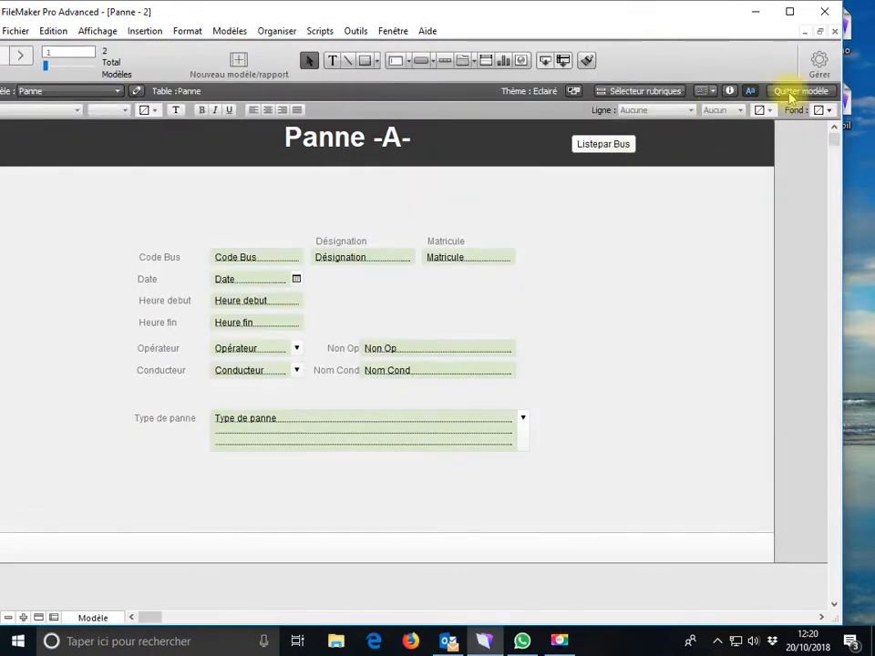
Move the Listepar Bus button up slightly in the Panne header and paste the Menu button directly beneath it
left_click_drag(620, 142, 621, 131)
right_click(618, 151)
left_click(637, 163)
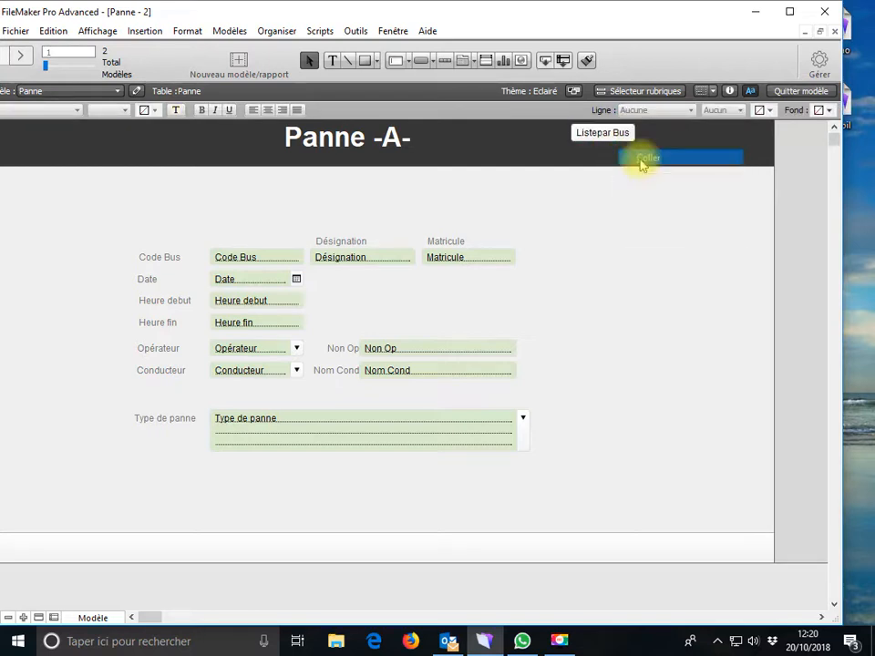
mouse_move(629, 154)
left_mouse_down()
mouse_move(616, 164)
mouse_move(621, 151)
mouse_move(620, 162)
left_mouse_up()
Switch the Panne layout to Utilisation mode, saving its changes
left_click(112, 619)
left_click(123, 554)
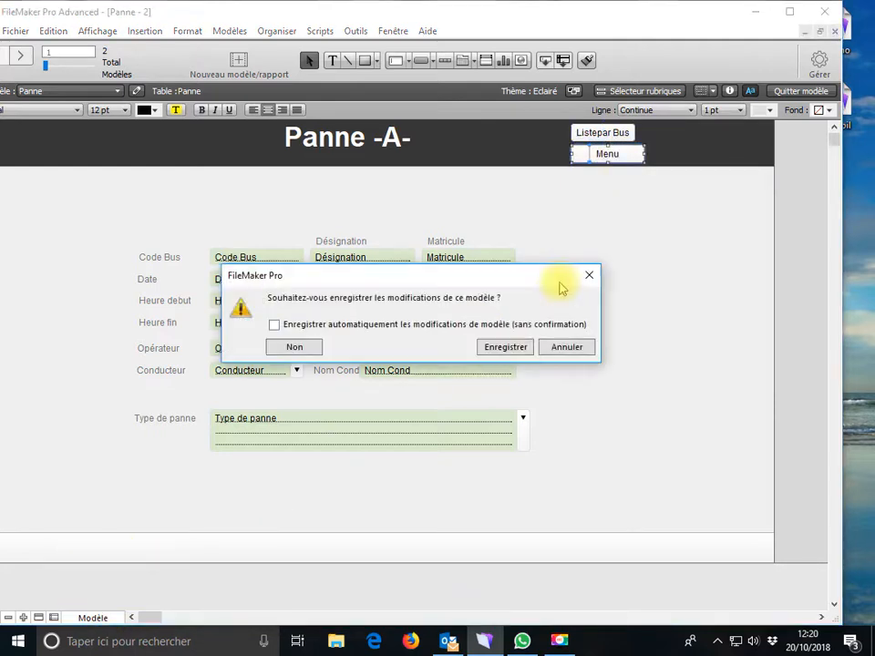
left_click(505, 347)
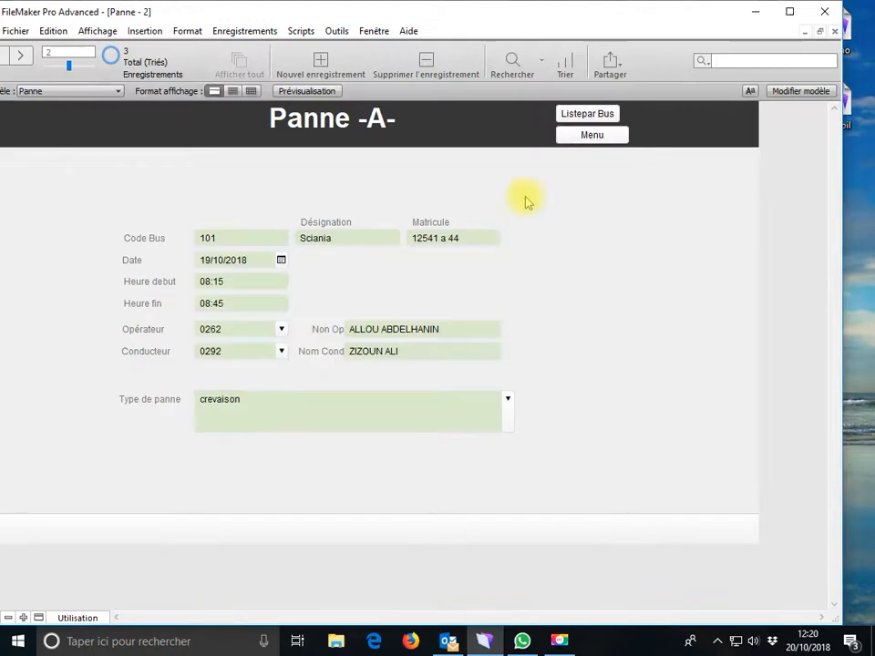
Test navigation between Menu Principal and the demo, Gasoil and Panne files using their buttons, including Listepar Bus in Panne
left_click(591, 138)
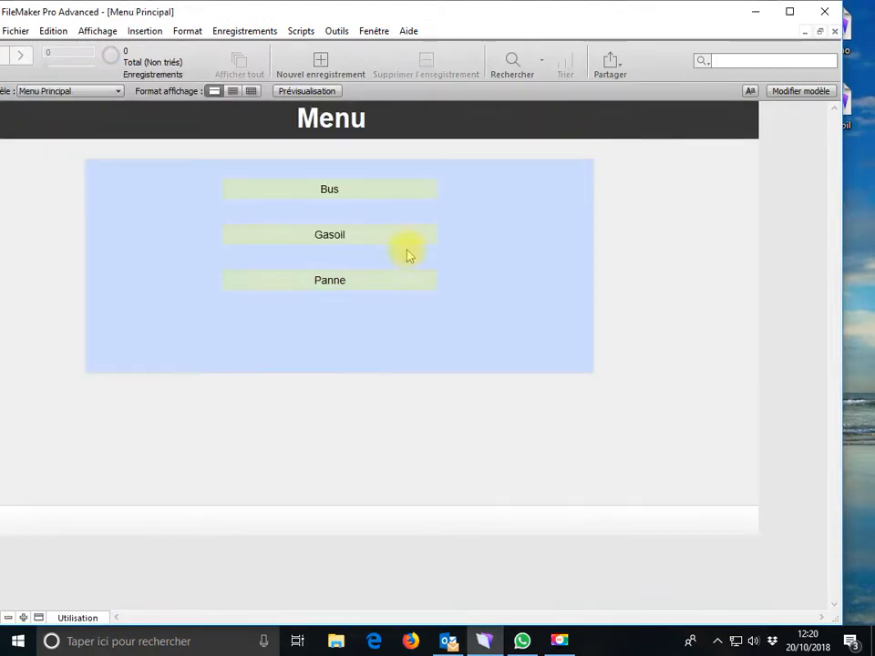
left_click(365, 187)
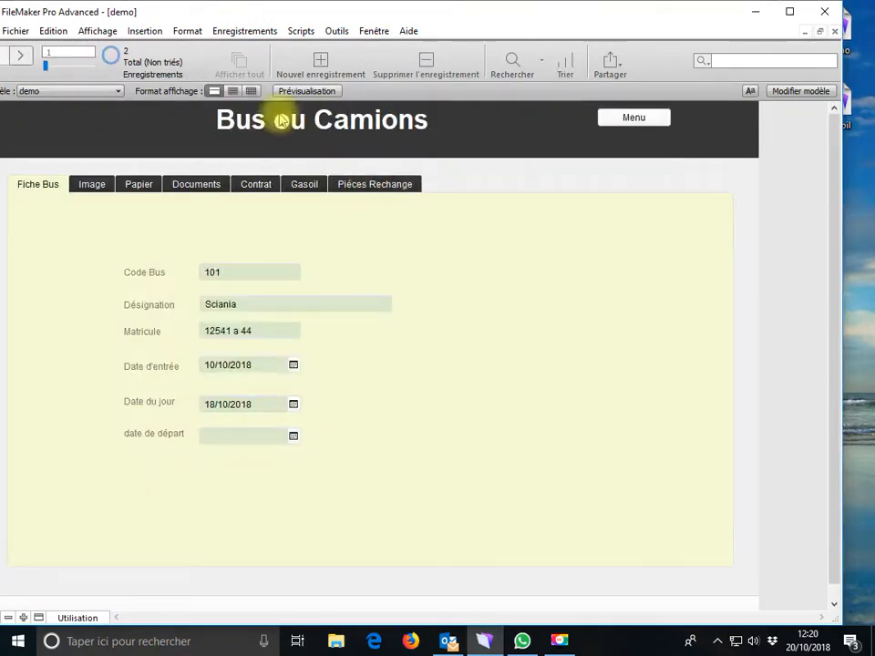
left_click(631, 119)
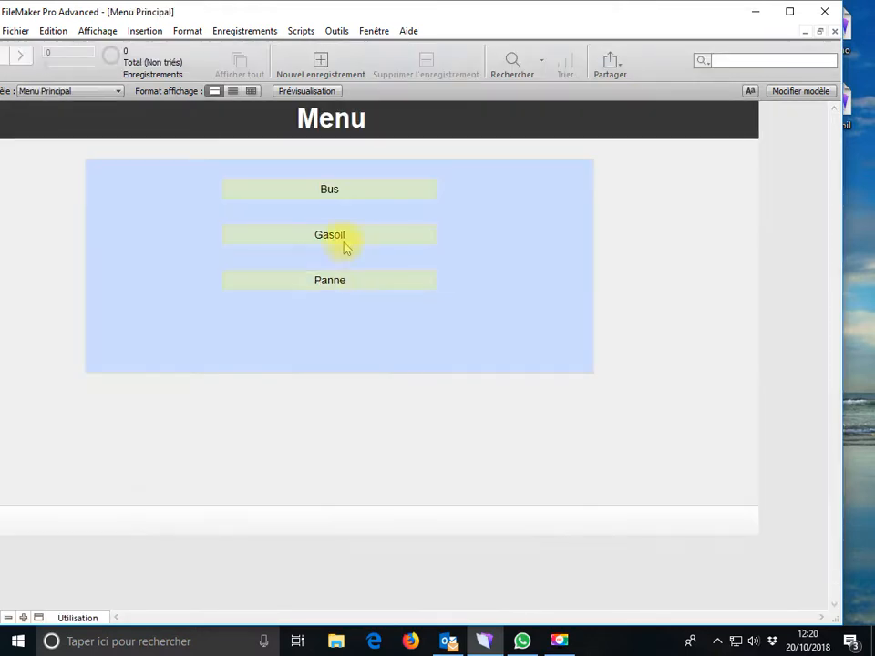
left_click(345, 246)
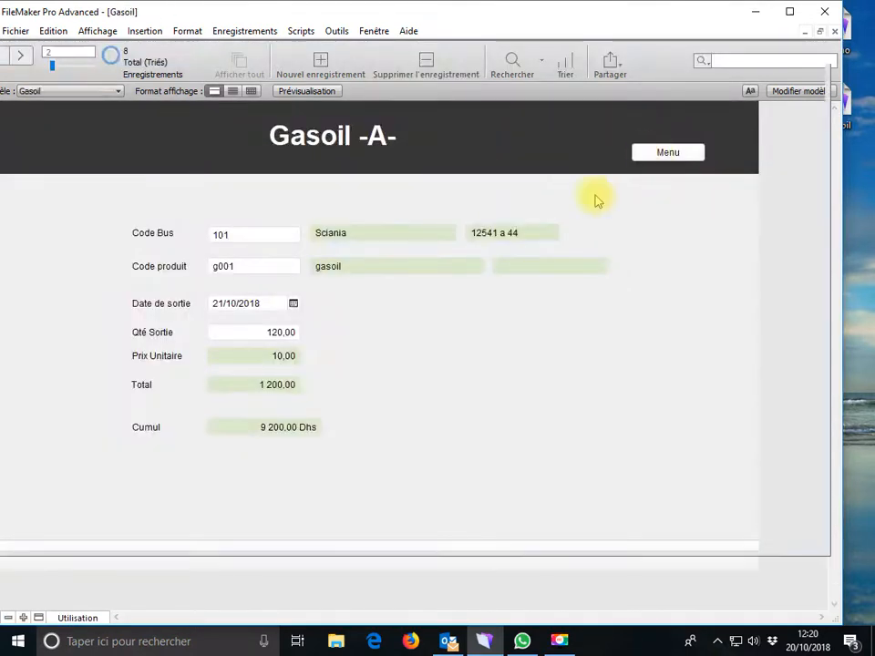
left_click(669, 153)
left_click(354, 288)
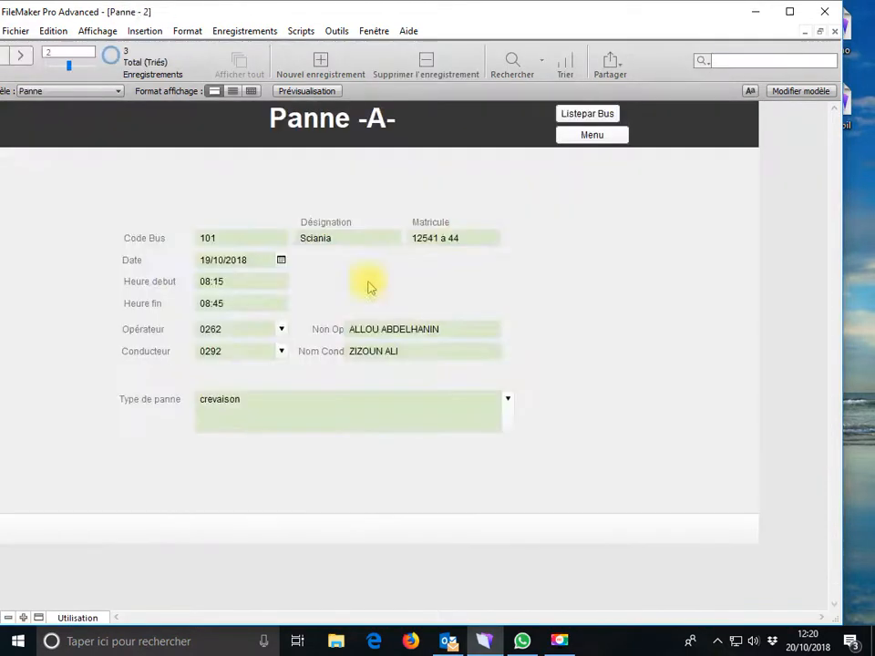
left_click(580, 117)
left_click(612, 143)
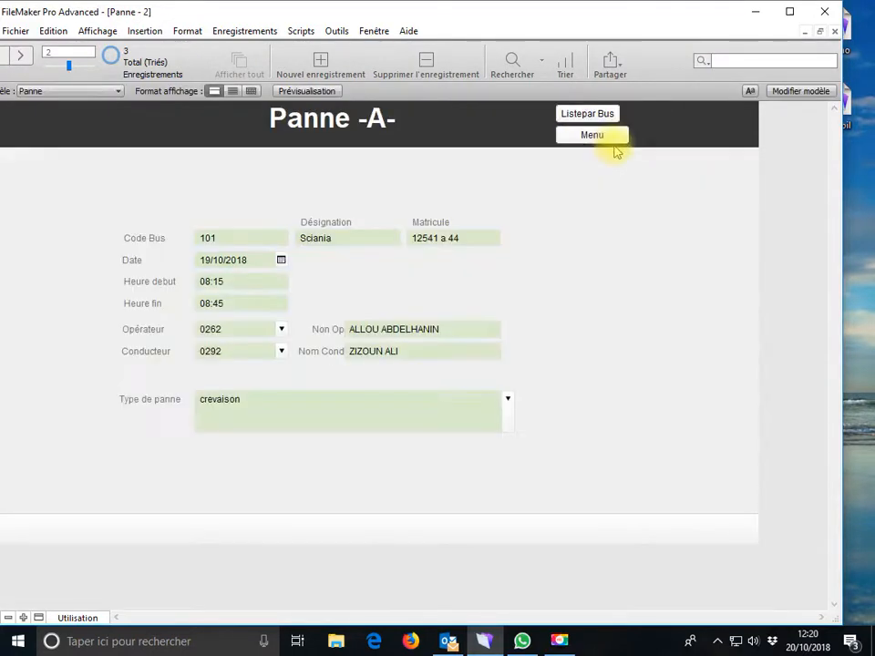
left_click(594, 138)
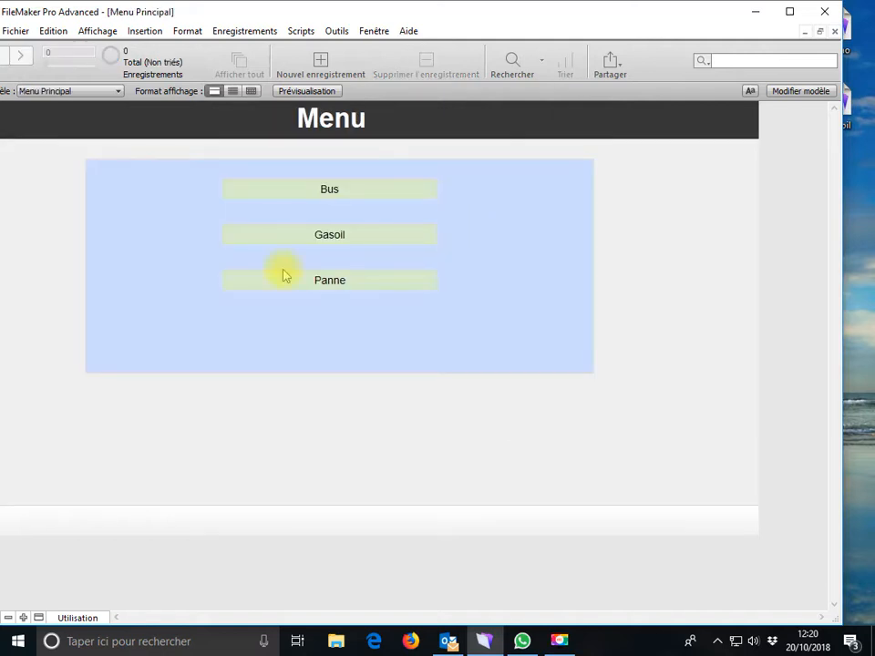
Open the Bus file from Menu Principal, show its Gasoil tab and switch the layout to editing
left_click(361, 195)
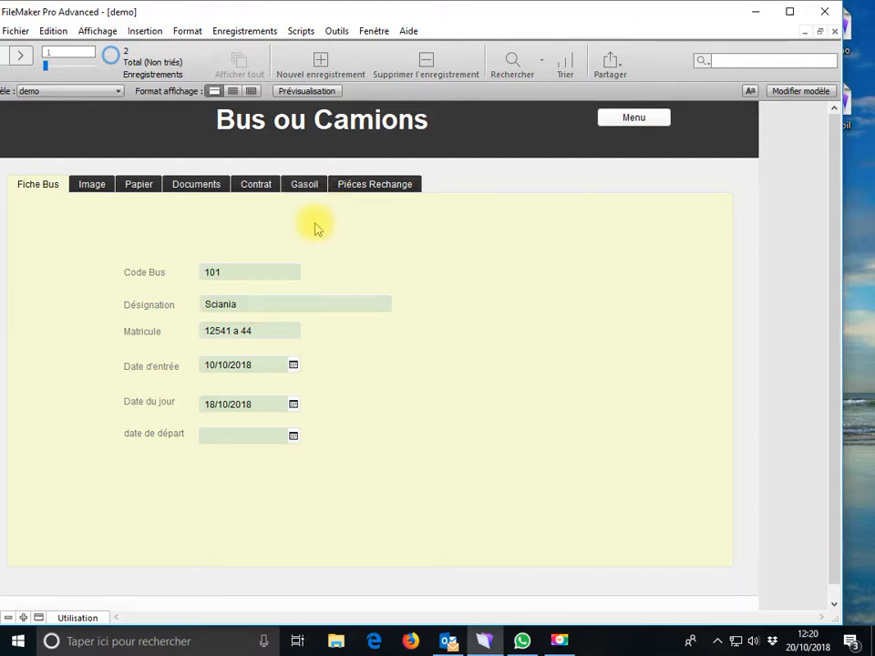
left_click(292, 186)
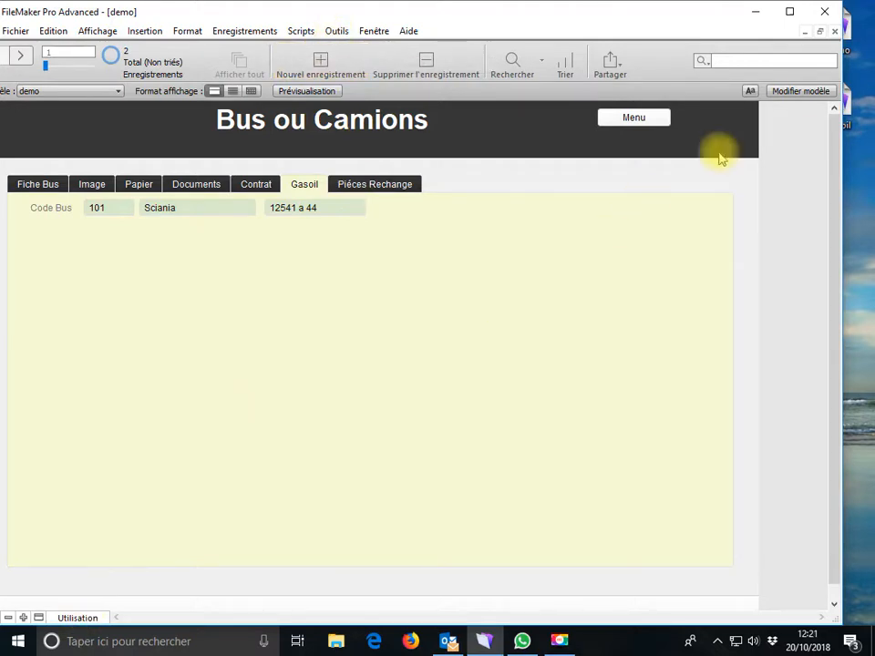
left_click(801, 92)
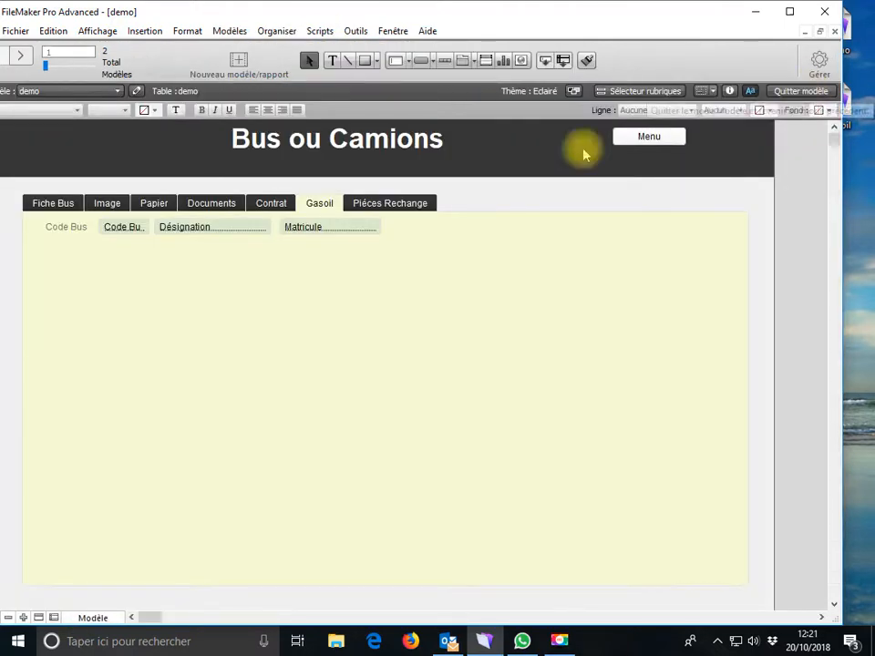
left_click(486, 61)
left_click_drag(41, 262, 721, 560)
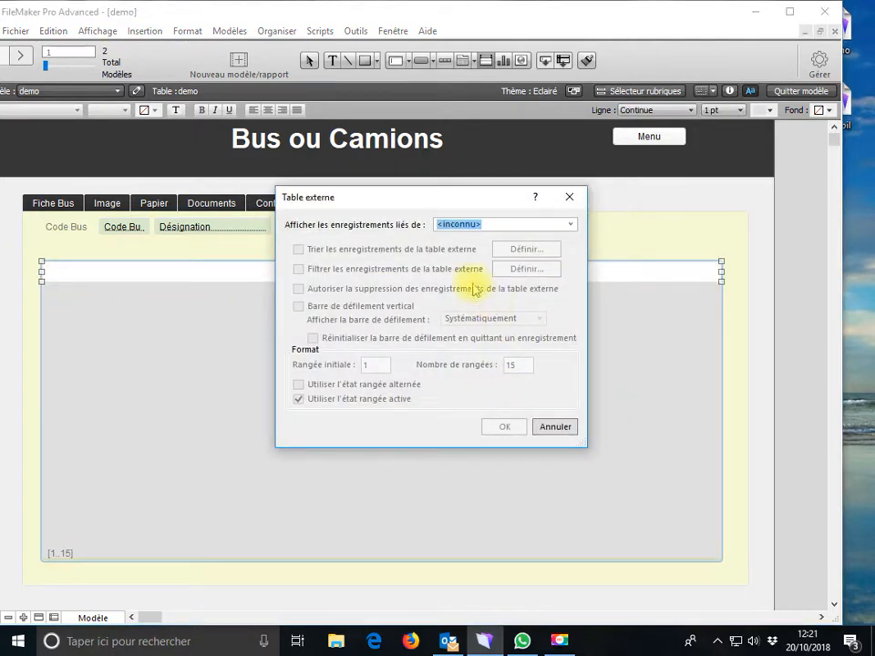
left_click(511, 224)
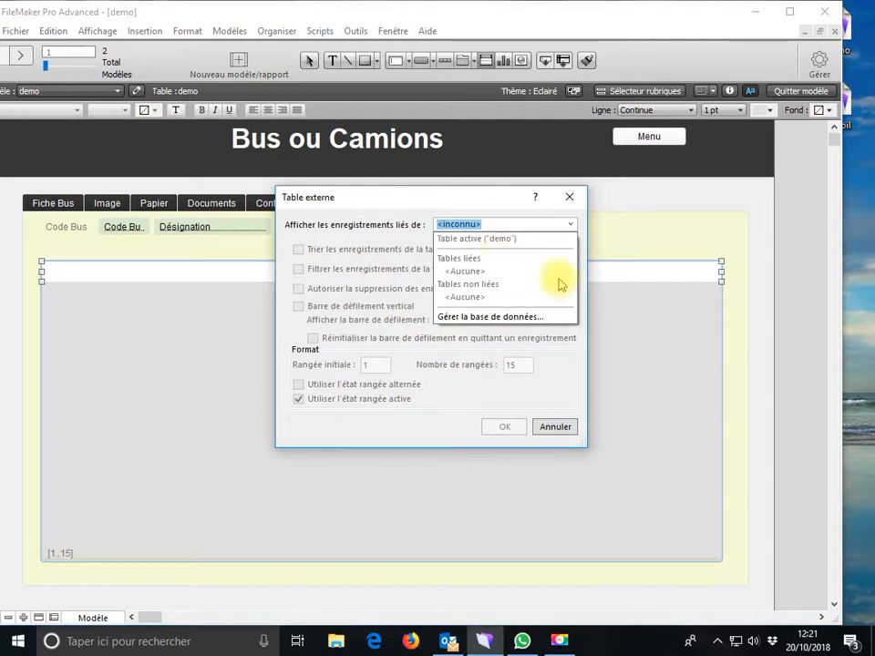
left_click(447, 229)
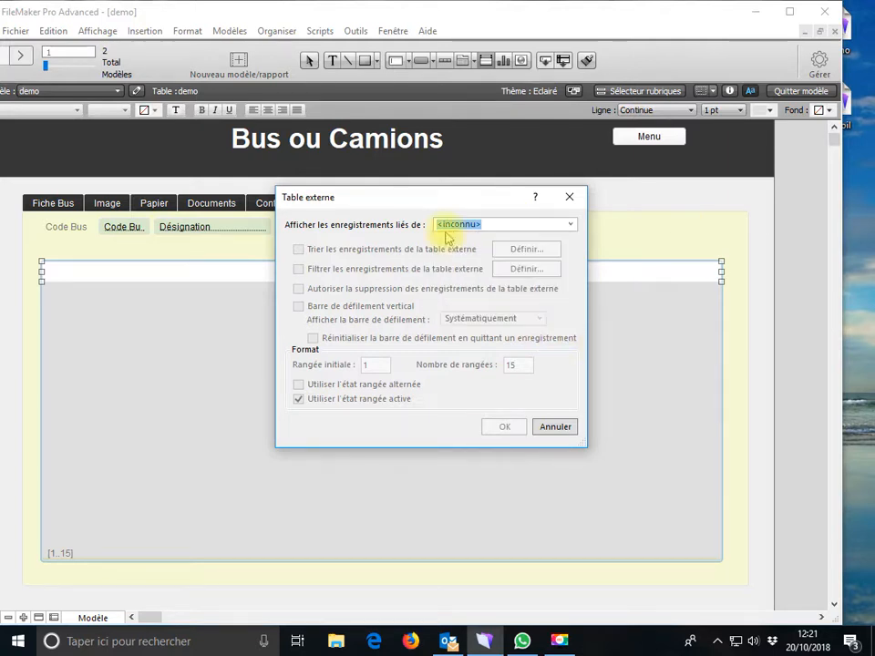
left_click(570, 197)
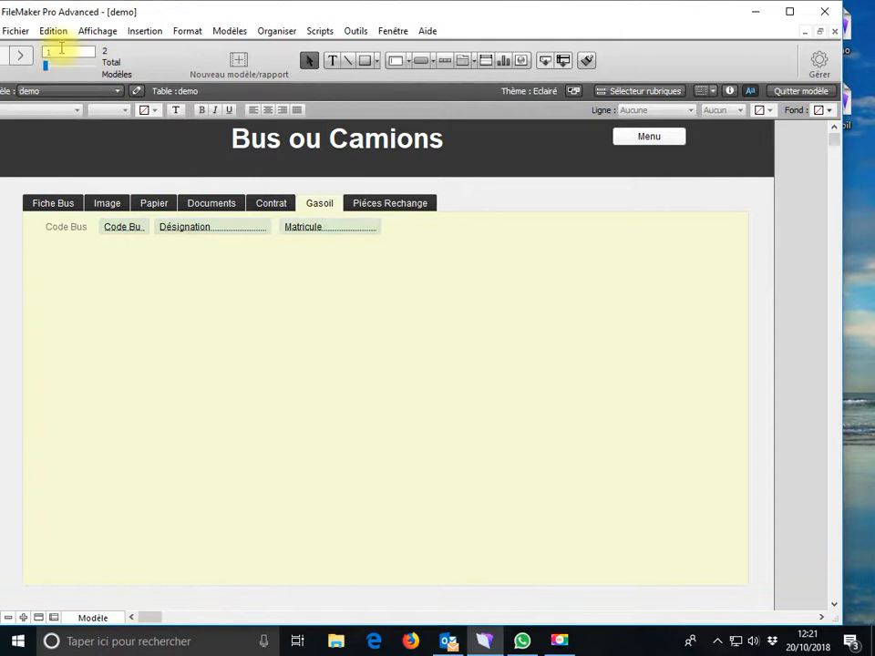
Add the Gasoil file's Gasoil table to the demo relationship graph and link it to demo by Code Bus
left_click(15, 31)
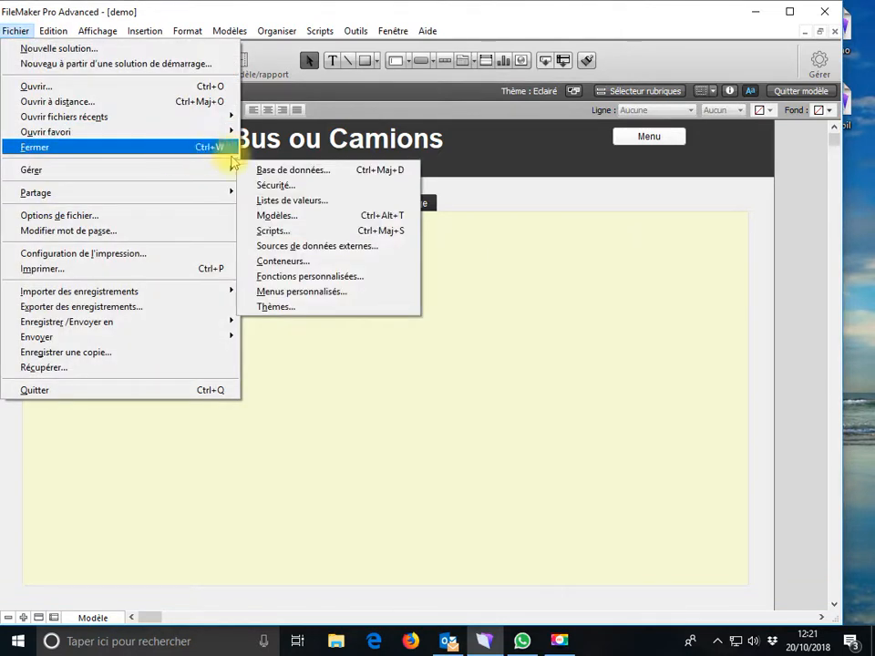
mouse_move(195, 171)
left_click(259, 173)
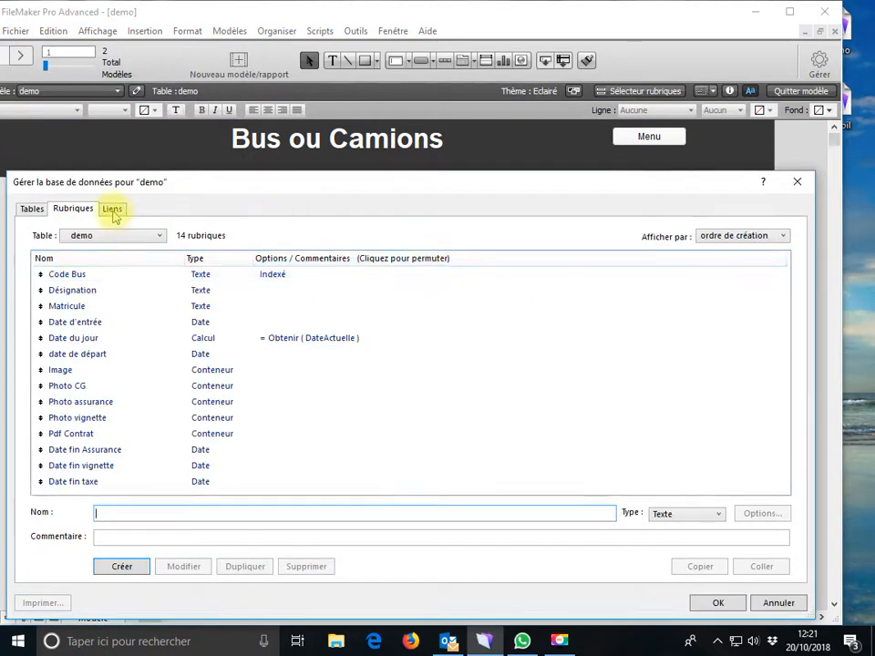
left_click(111, 208)
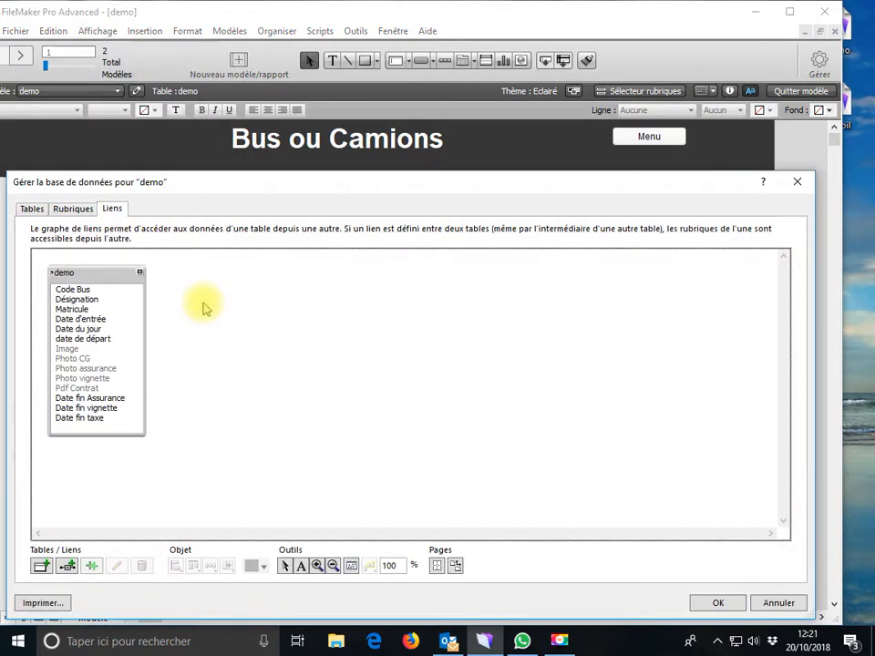
left_click(41, 566)
left_click(677, 287)
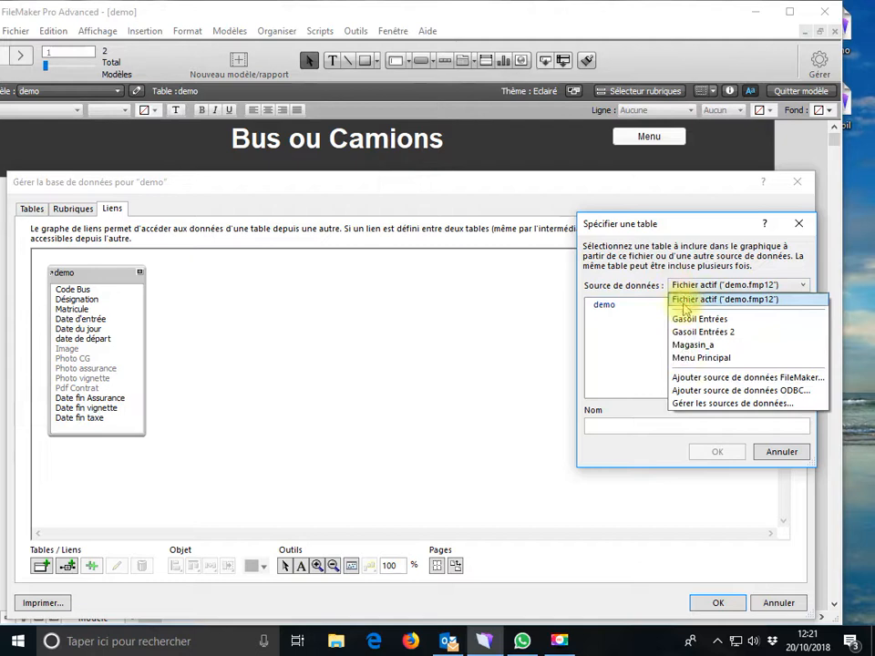
left_click(698, 380)
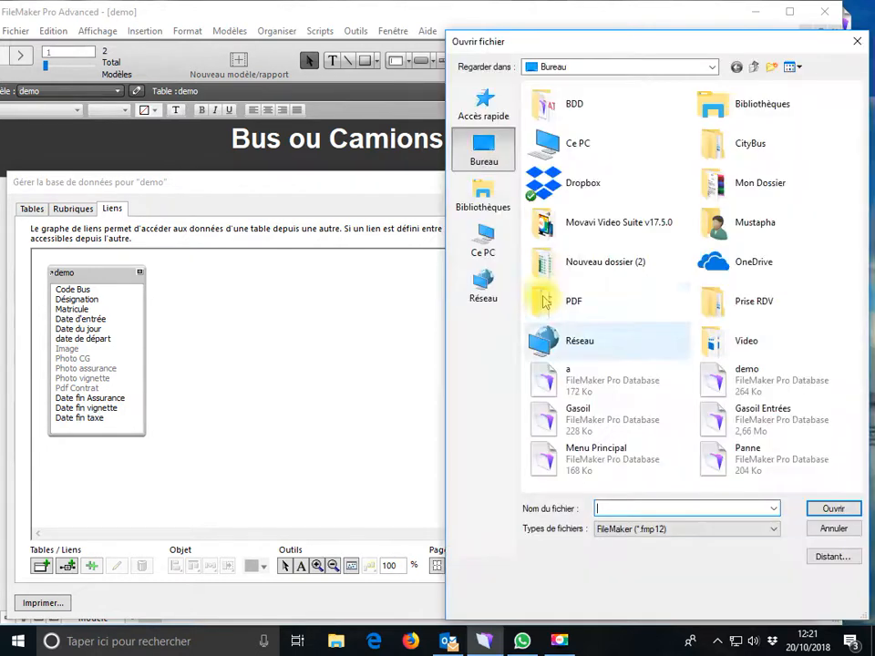
double_click(575, 419)
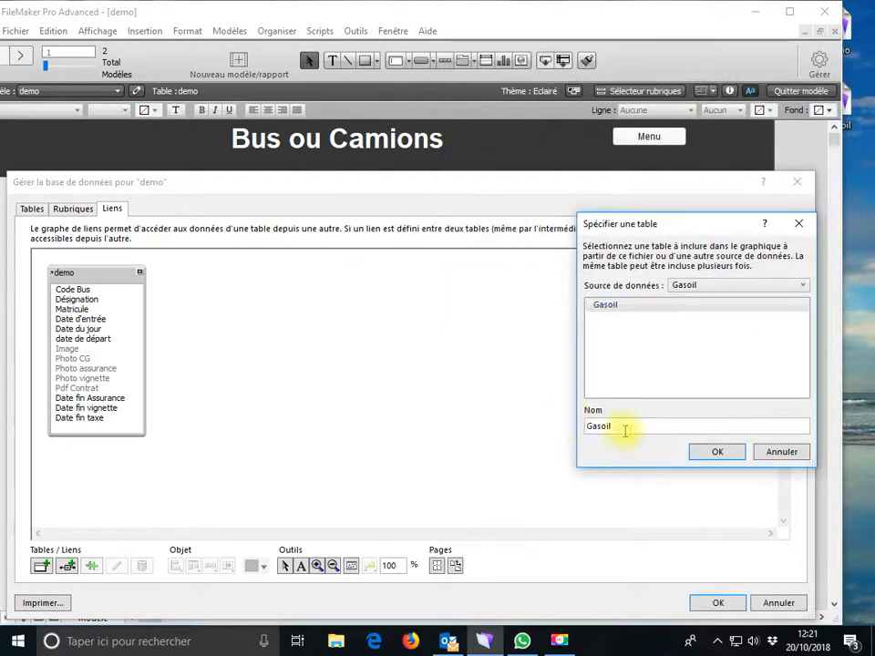
left_click(715, 453)
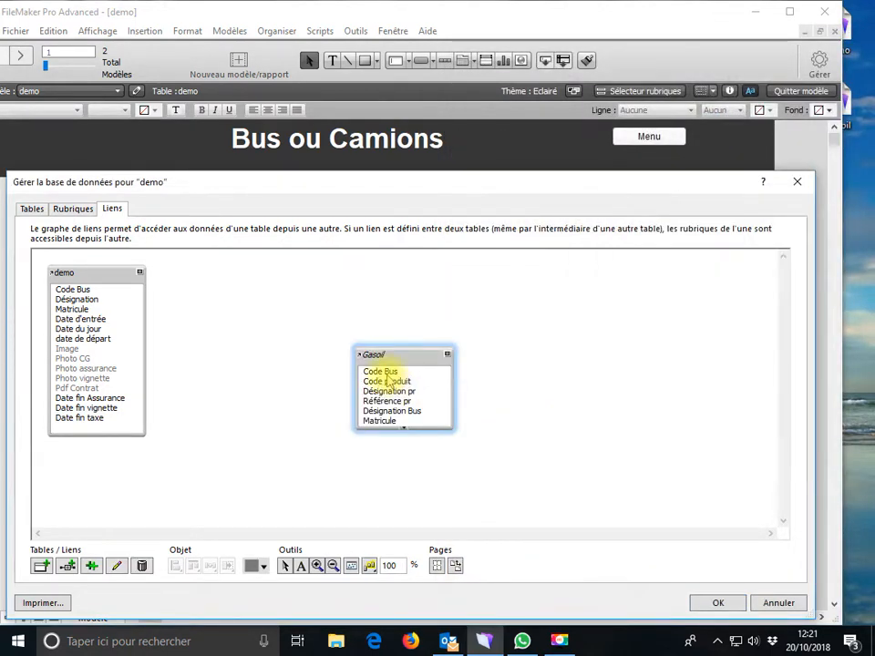
left_click_drag(388, 375, 128, 290)
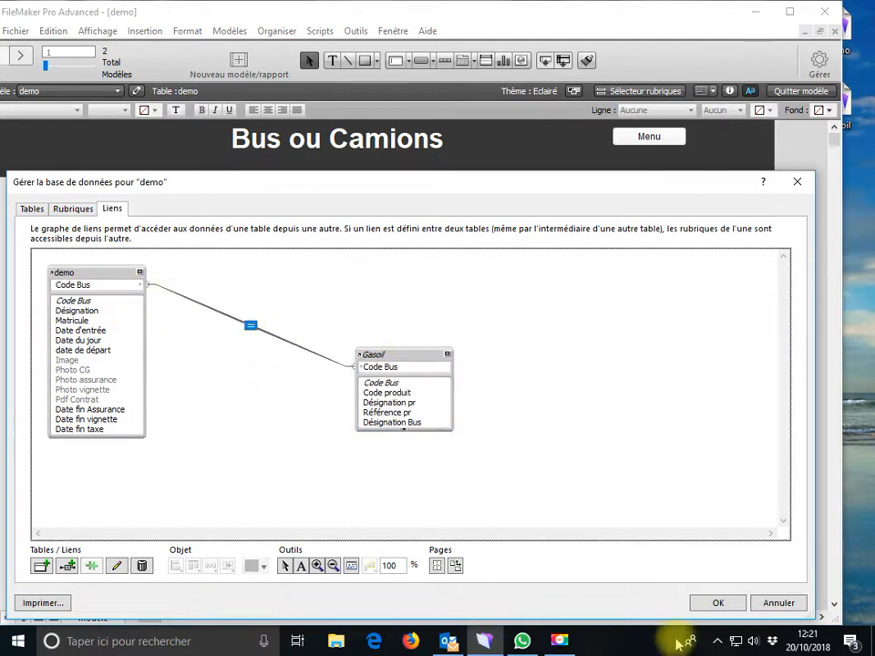
left_click(711, 603)
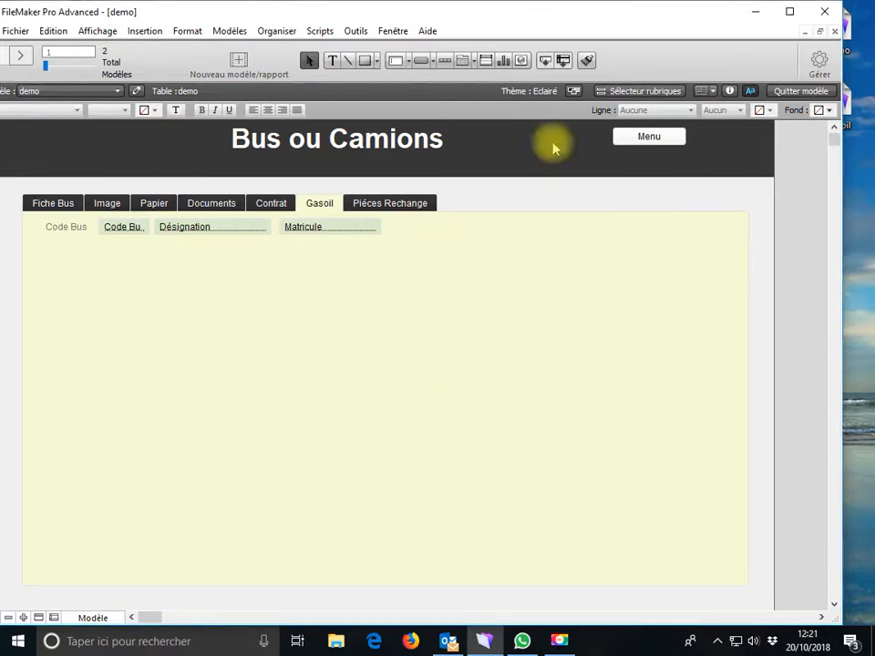
Draw a portal across the Gasoil tab below the bus fields, showing related records from Gasoil
left_click(485, 60)
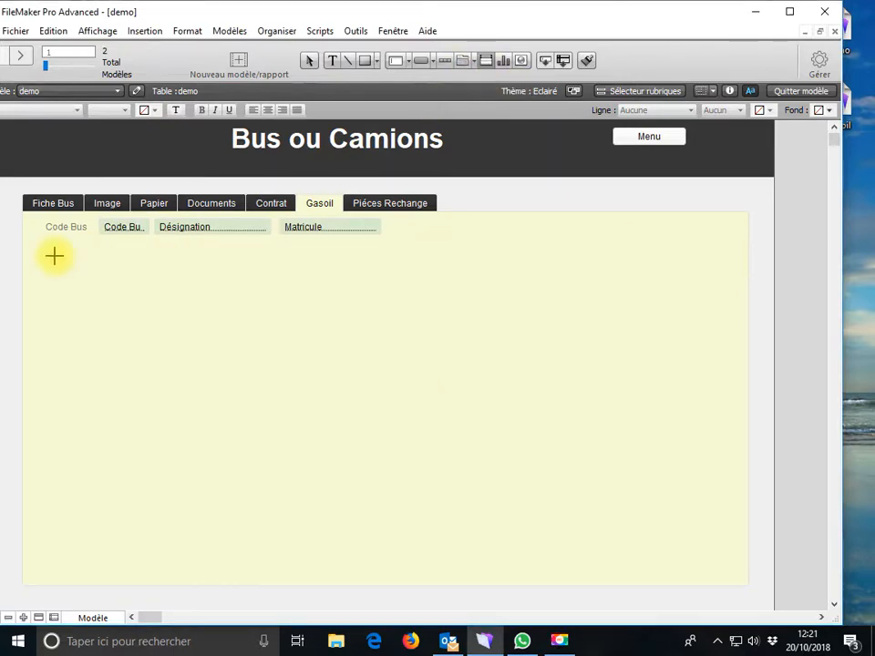
mouse_move(377, 260)
left_mouse_down()
mouse_move(688, 308)
mouse_move(699, 516)
mouse_move(718, 536)
left_mouse_up()
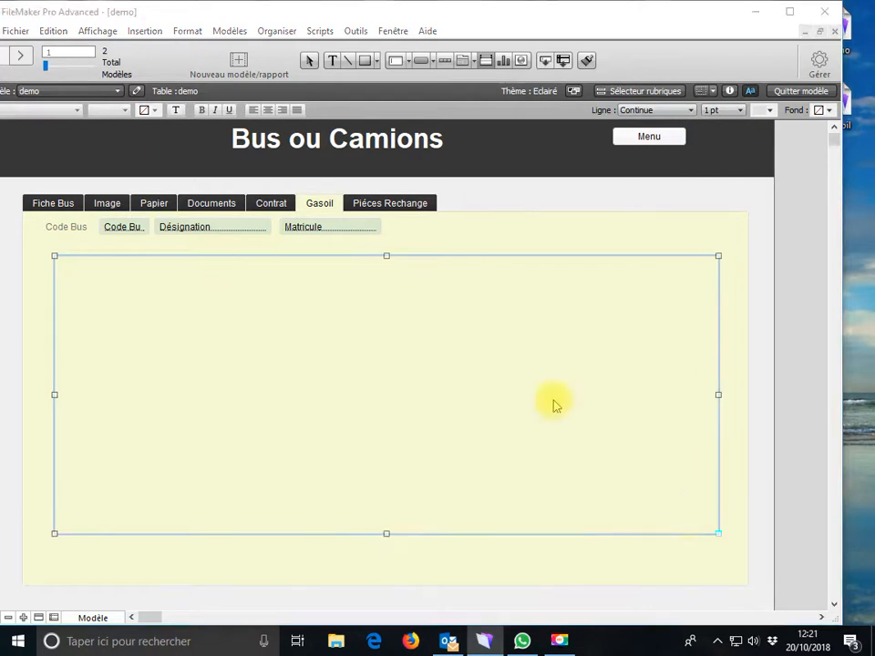
left_click(571, 226)
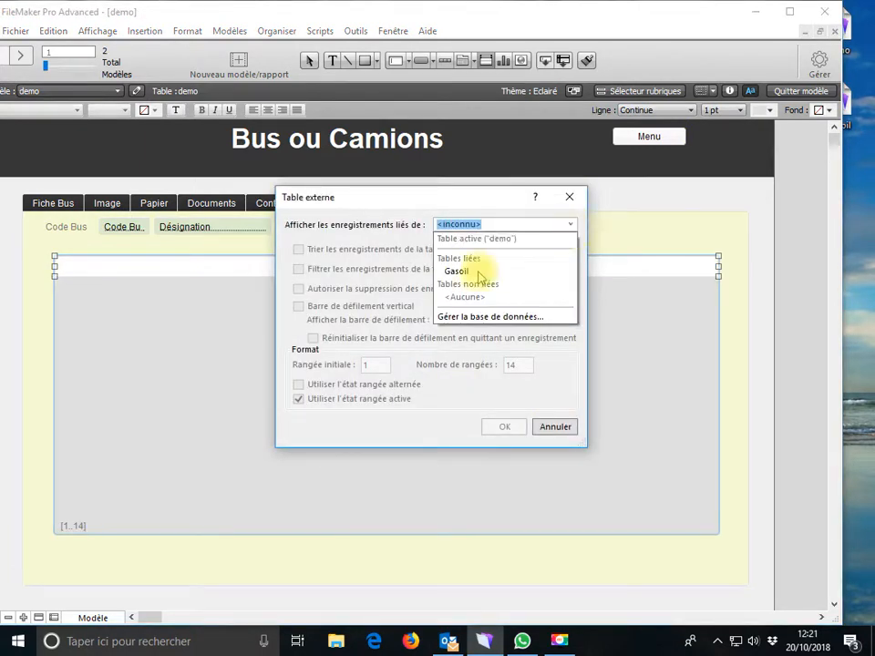
left_click(453, 271)
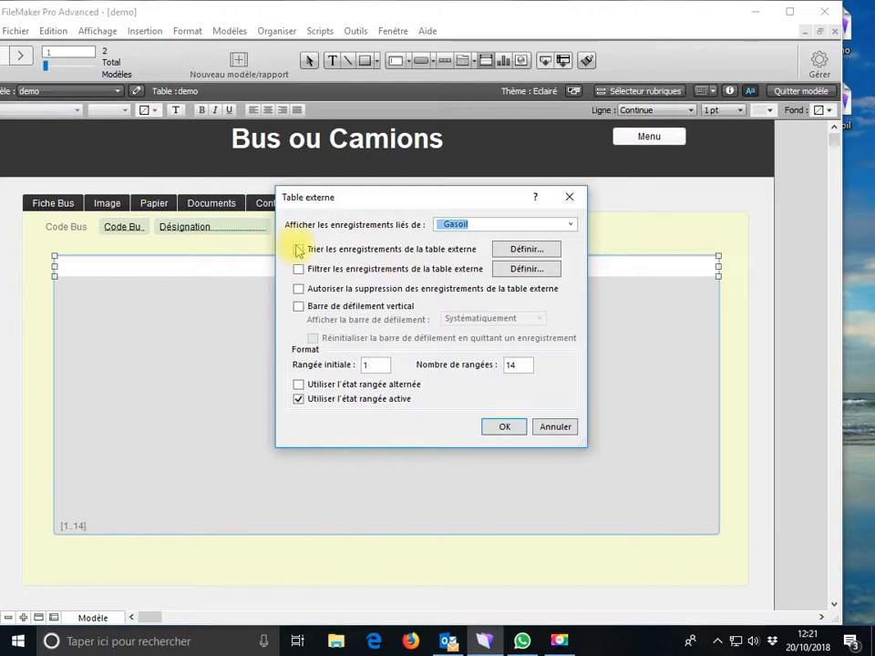
Sort the portal's records by Date de sortie in descending order and enable its vertical scroll bar
left_click(299, 250)
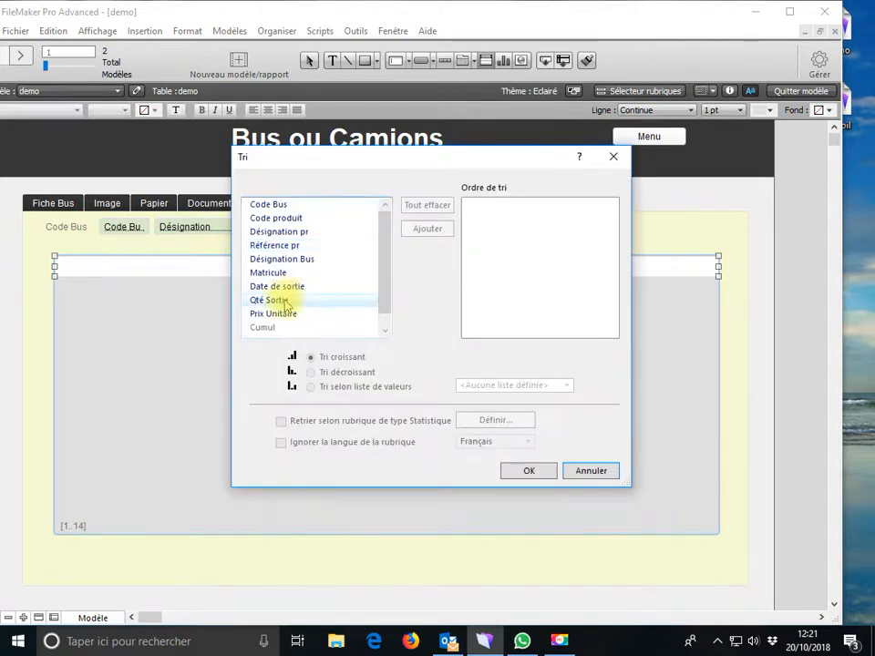
left_click(282, 290)
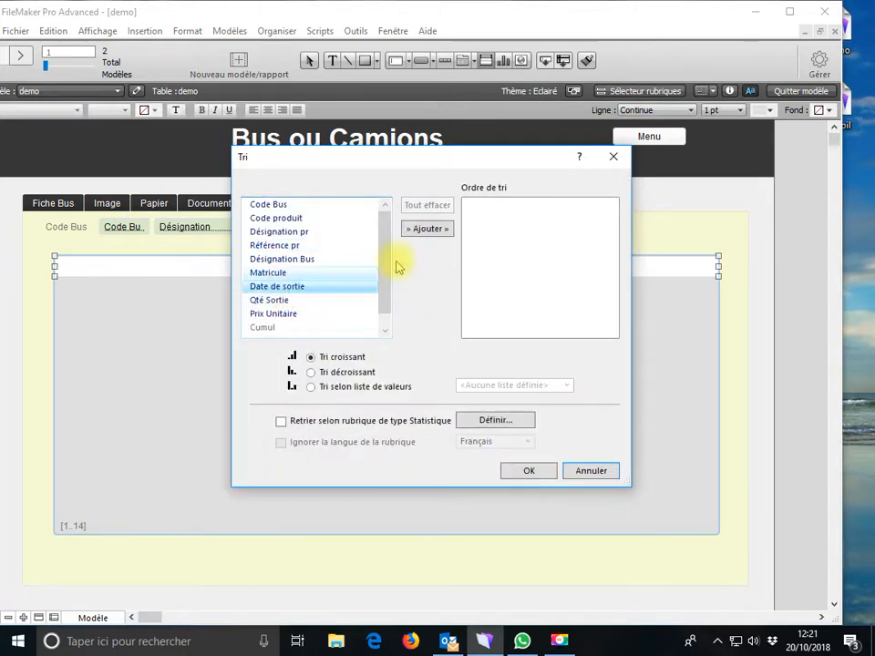
double_click(317, 297)
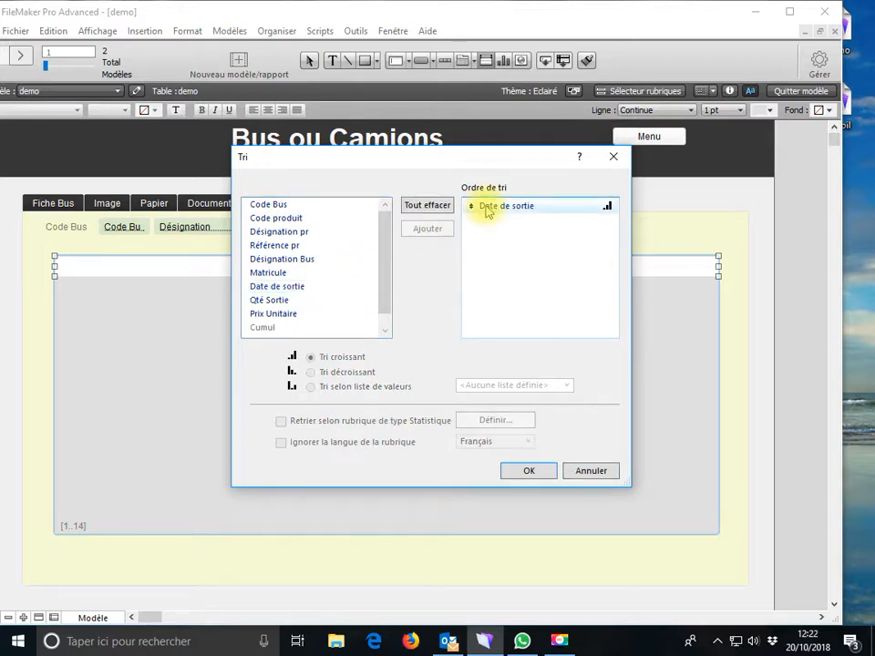
left_click(488, 204)
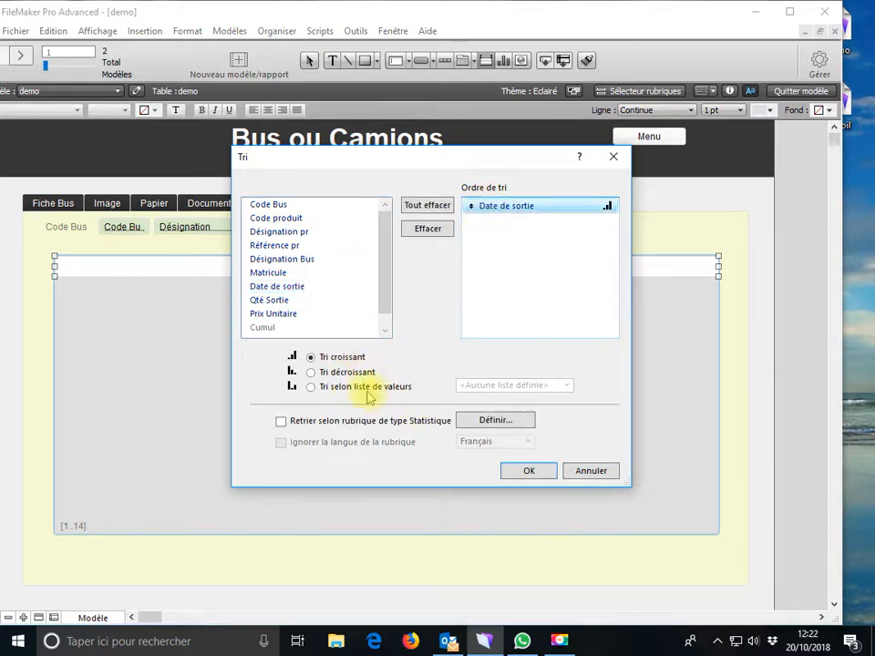
left_click(343, 374)
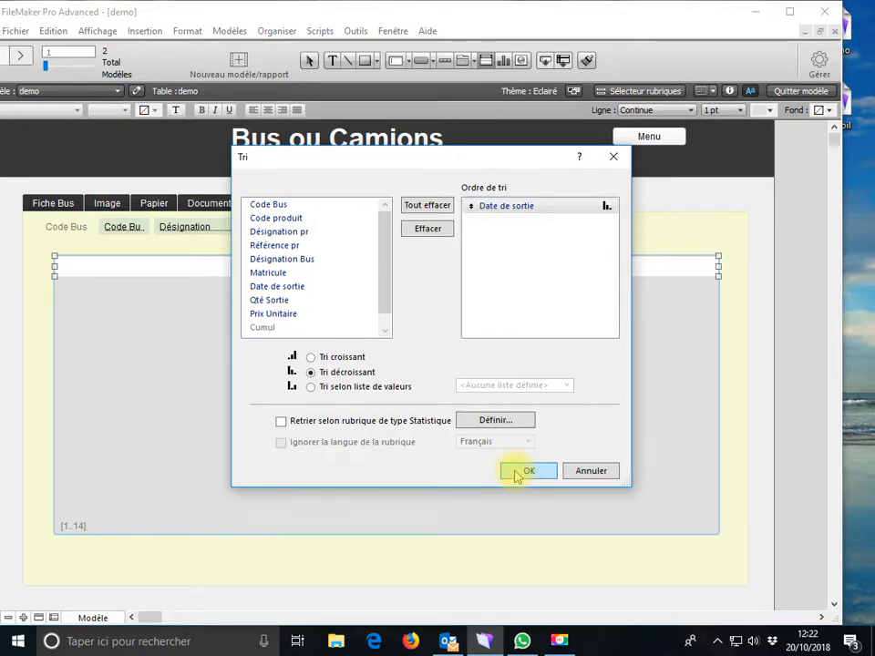
left_click(529, 472)
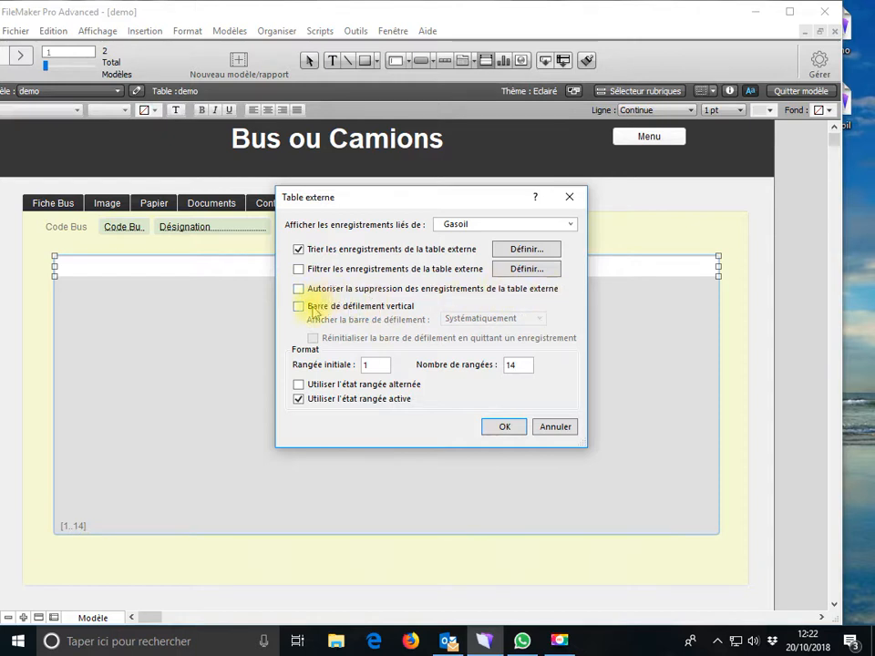
left_click(301, 308)
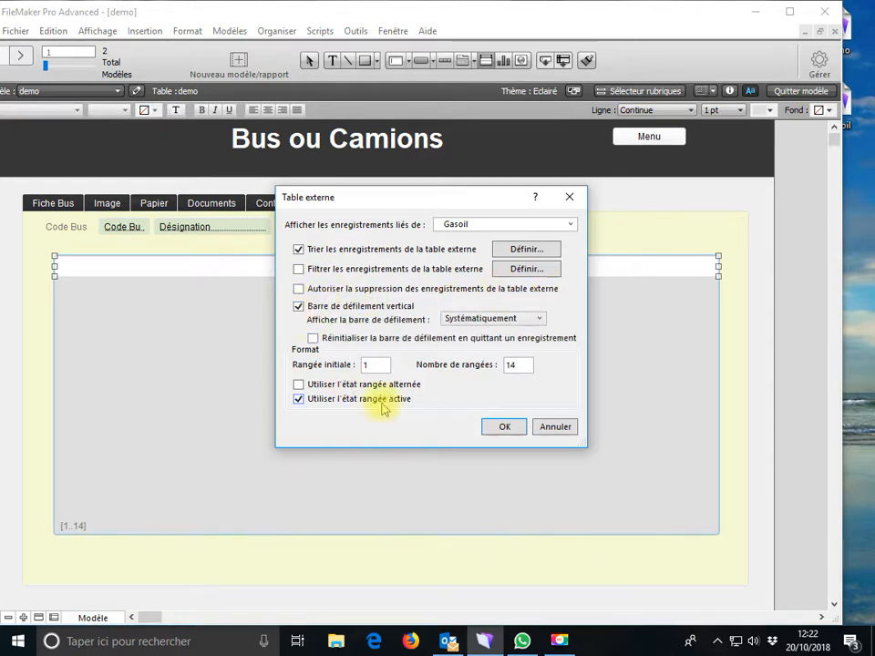
left_click(501, 426)
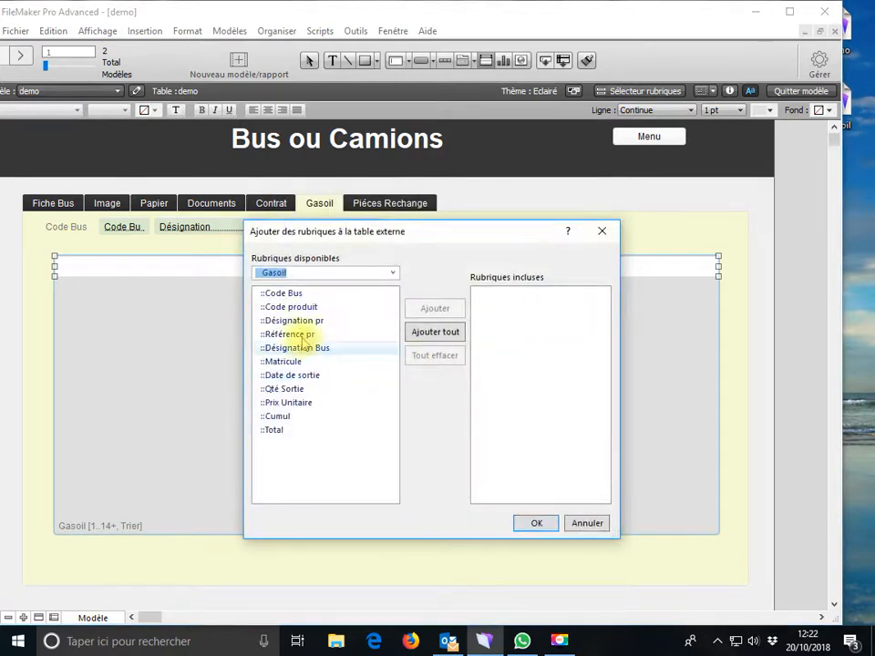
Add Code produit, Désignation pr, Date de sortie, Qté Sortie, Prix Unitaire, Total and Cumul to the portal, then place Cumul above its upper-right corner
double_click(280, 295)
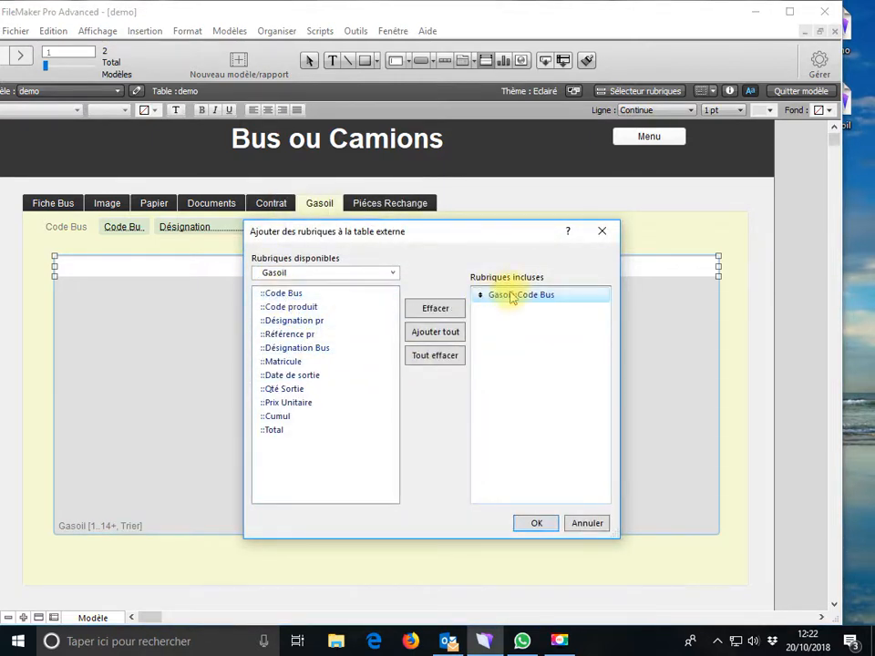
left_click(445, 313)
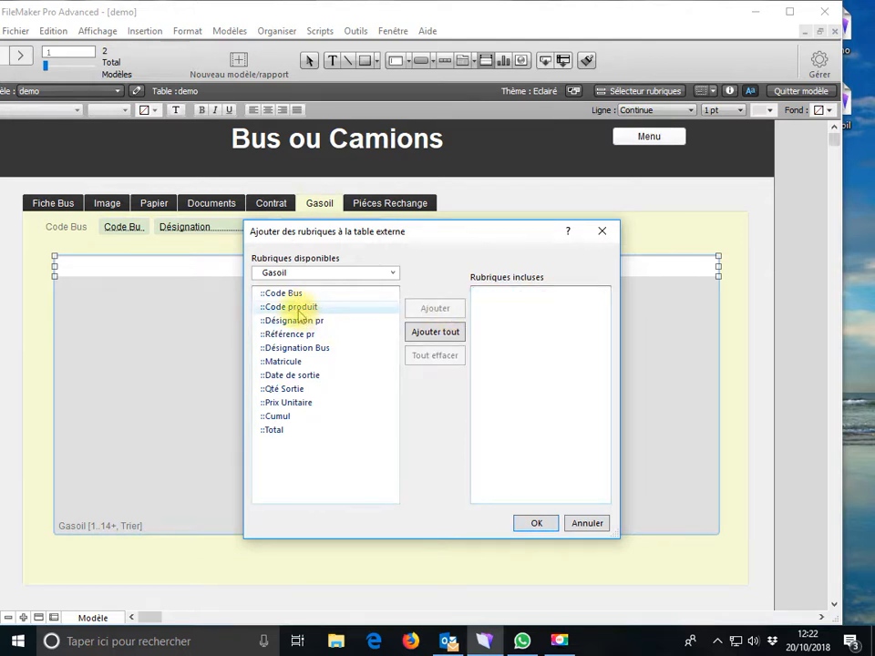
double_click(297, 308)
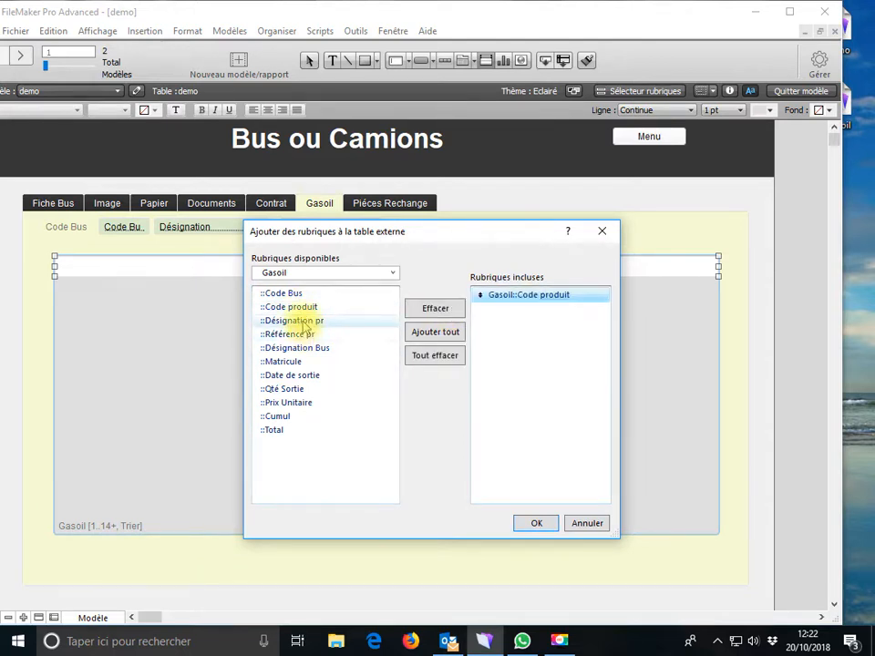
double_click(305, 323)
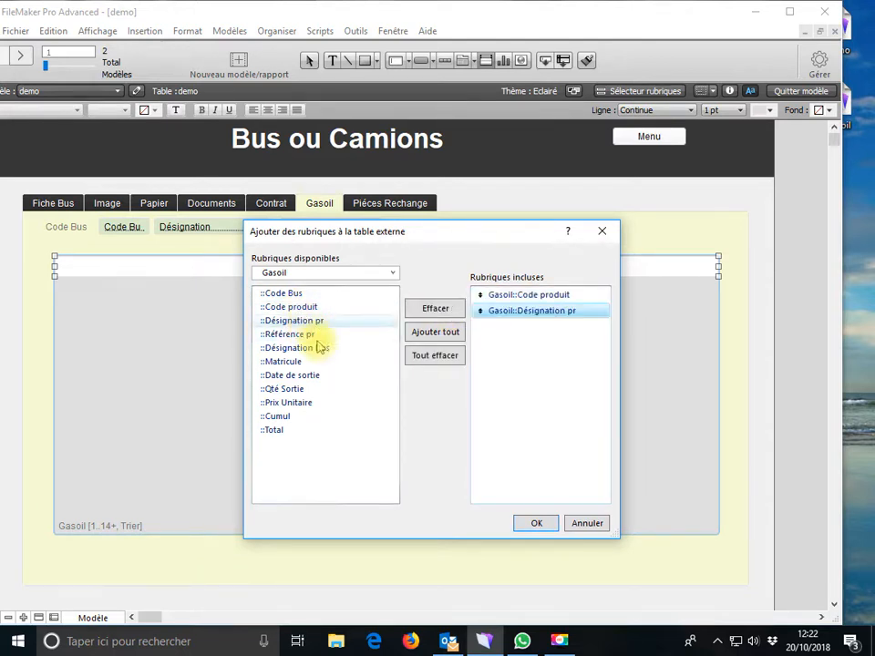
double_click(290, 376)
double_click(292, 389)
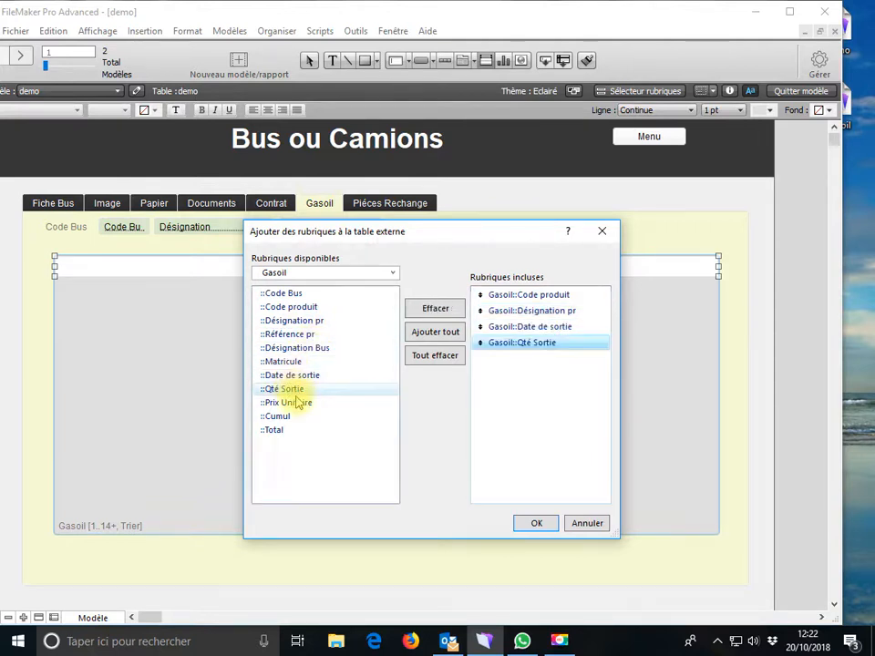
double_click(297, 402)
left_click(278, 432)
double_click(274, 430)
left_click(277, 416)
double_click(276, 417)
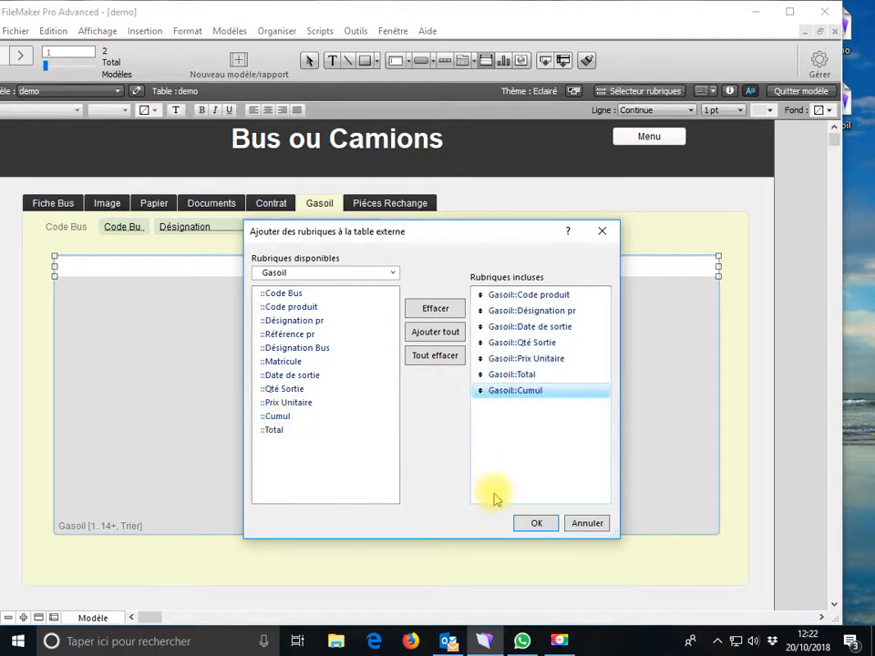
left_click(535, 525)
left_click_drag(657, 272, 673, 231)
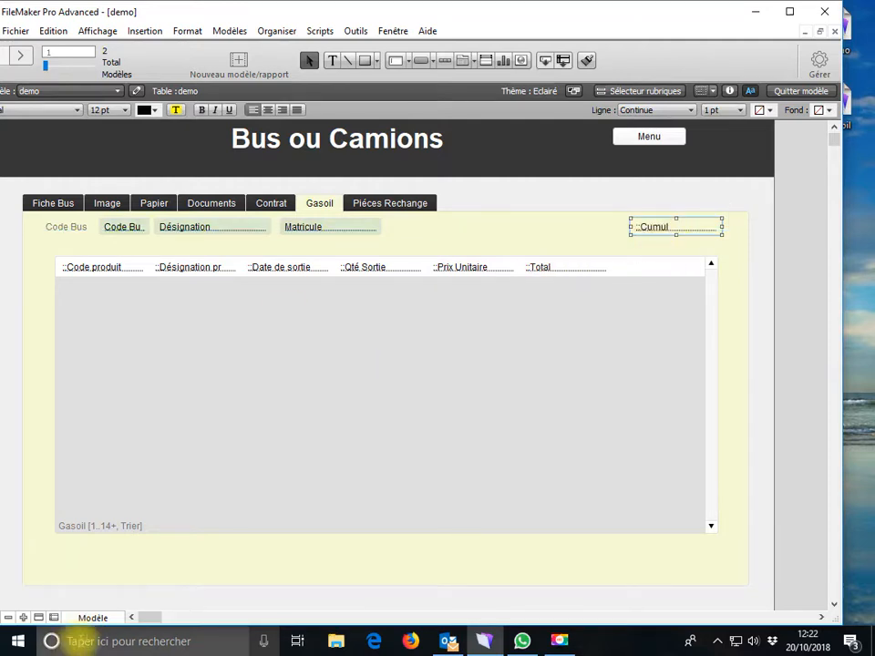
Narrow the portal's Code produit field, then shift Désignation pr and Date de sortie left to sit right beside it
left_click(102, 273)
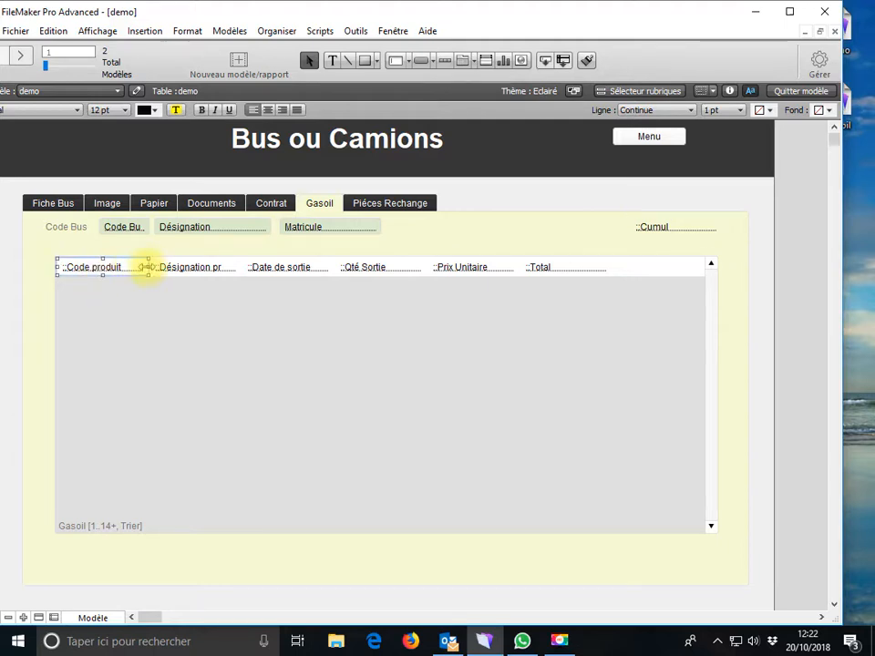
left_click_drag(149, 266, 103, 266)
left_click(172, 270)
left_click(266, 271, "shift")
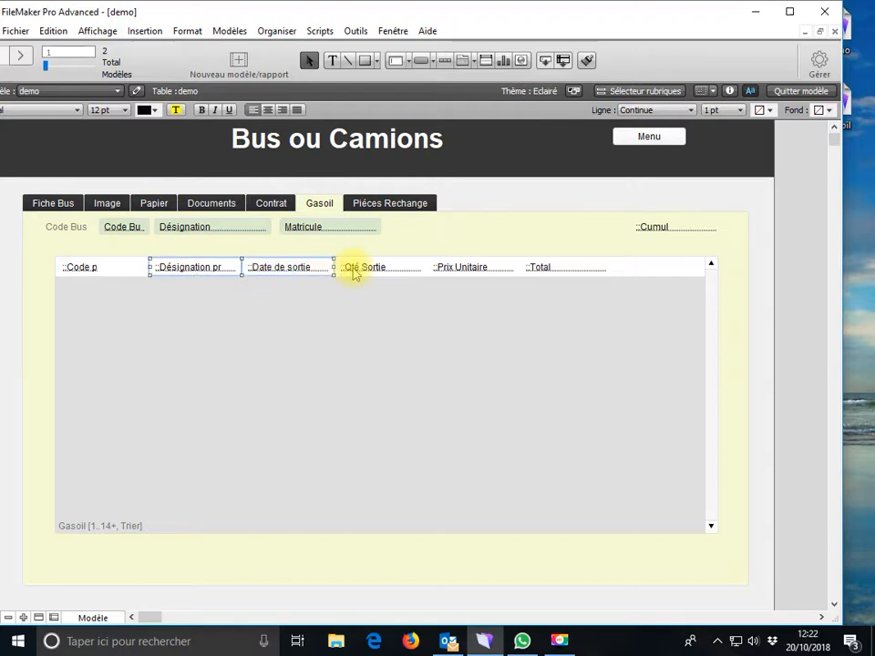
key("Left")
key("Left")
key("Left")
key("Left")
key("Left")
key("Left")
key("Left")
key("Left")
key("Left")
key("Left")
key("Left")
key("Left")
key("Left")
key("Left")
key("Left")
key("Left")
key("Left")
key("Left")
key("Left")
key("Left")
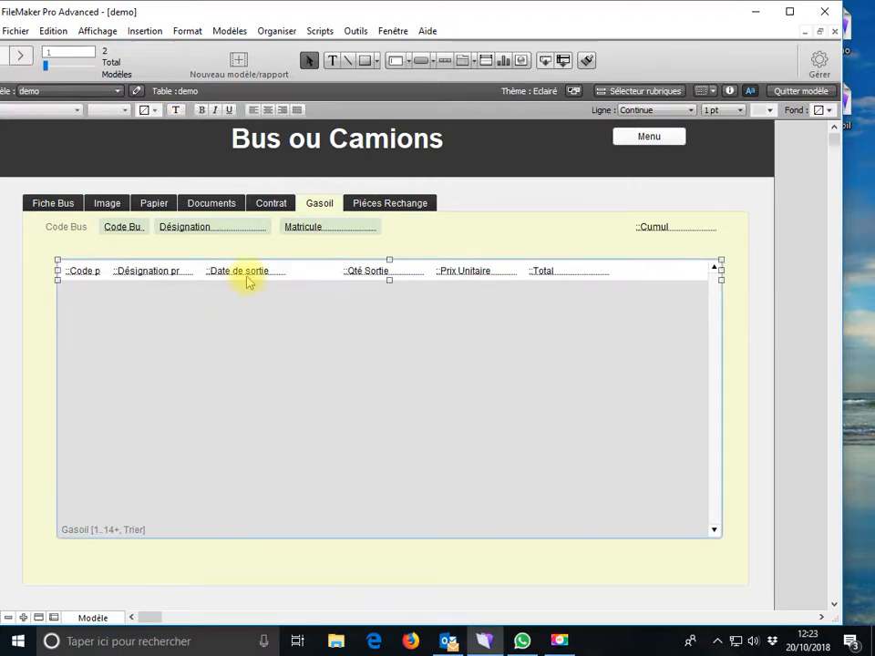
Narrow the Qté Sortie, Prix Unitaire and Total fields in the portal, and widen the Cumul field toward the left
left_click(283, 272)
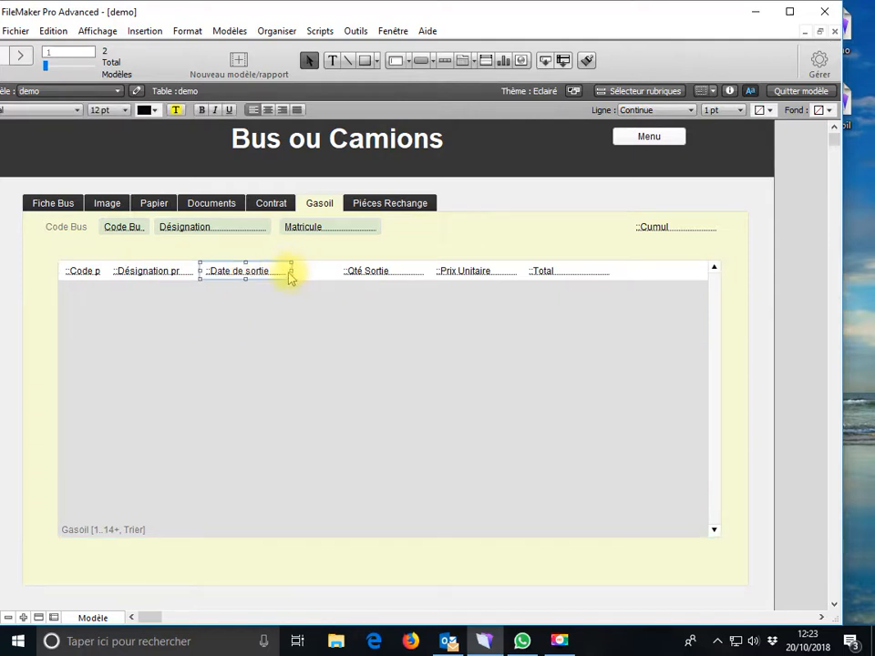
left_click(373, 271)
left_click_drag(428, 270, 401, 272)
left_click(476, 271)
left_click_drag(523, 271, 482, 272)
left_click(576, 272)
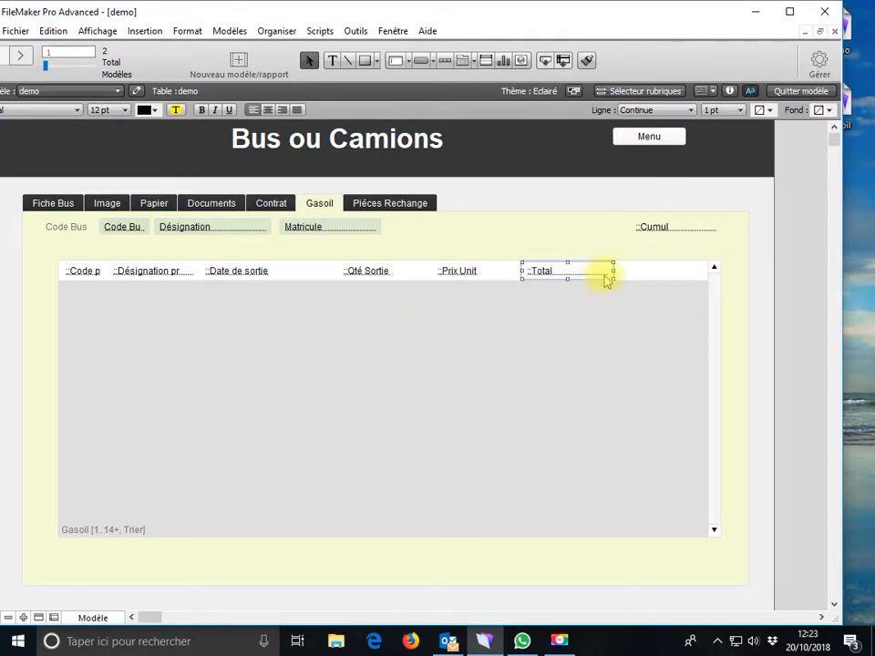
left_click_drag(613, 272, 575, 273)
left_click(653, 232)
left_click_drag(627, 227, 605, 227)
left_click(454, 272, "shift")
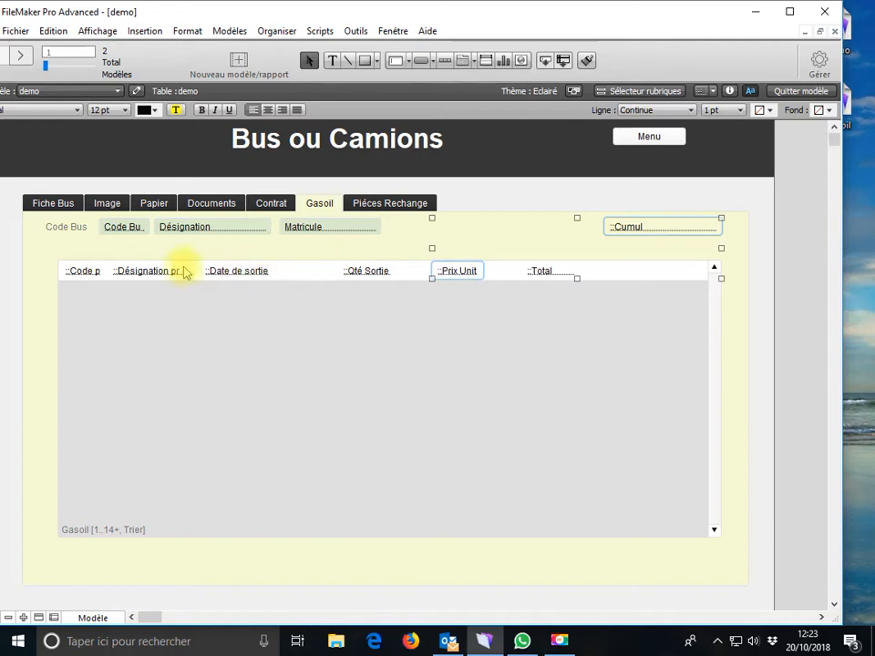
Attach field titles to Code produit and Désignation pr, placing both labels just above the portal's first row
left_click(86, 272)
double_click(80, 277)
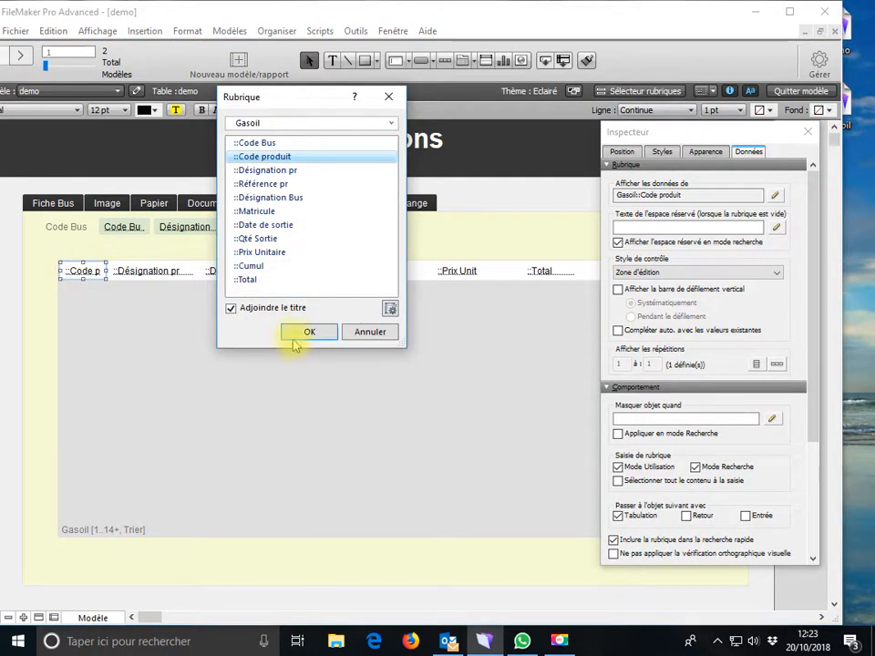
left_click_drag(92, 271, 87, 255)
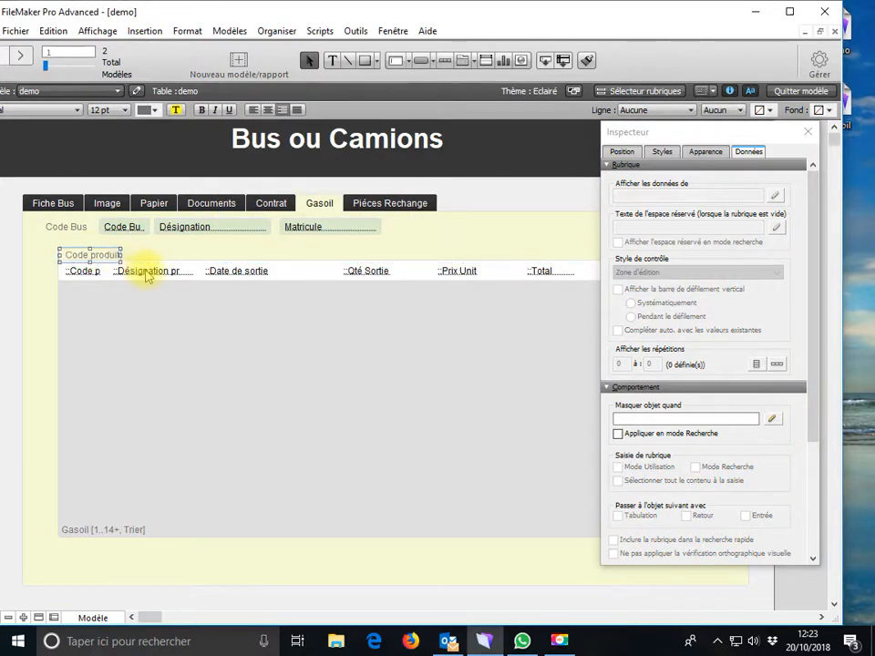
double_click(147, 274)
left_click(232, 308)
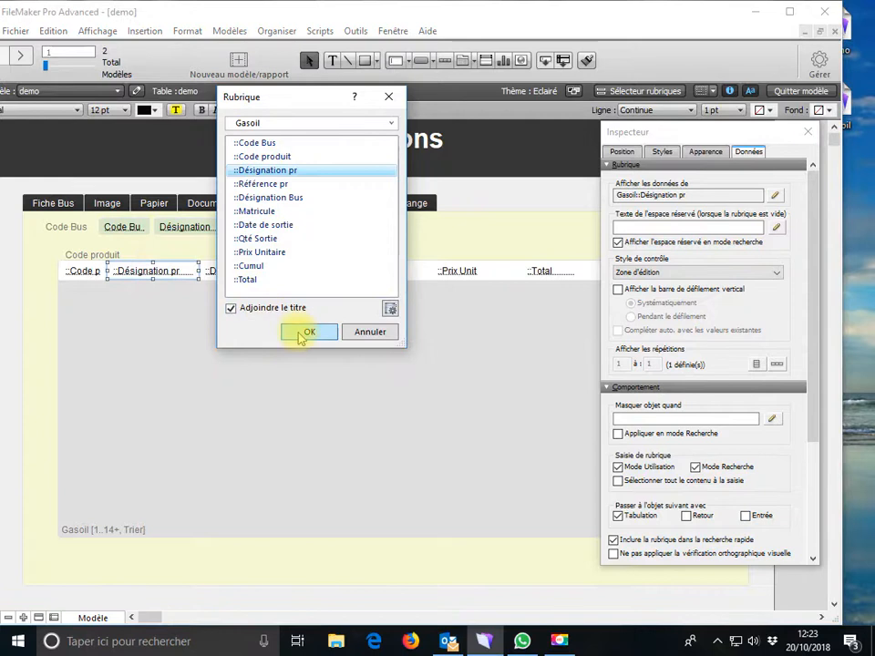
left_click(307, 333)
left_click_drag(79, 277, 171, 260)
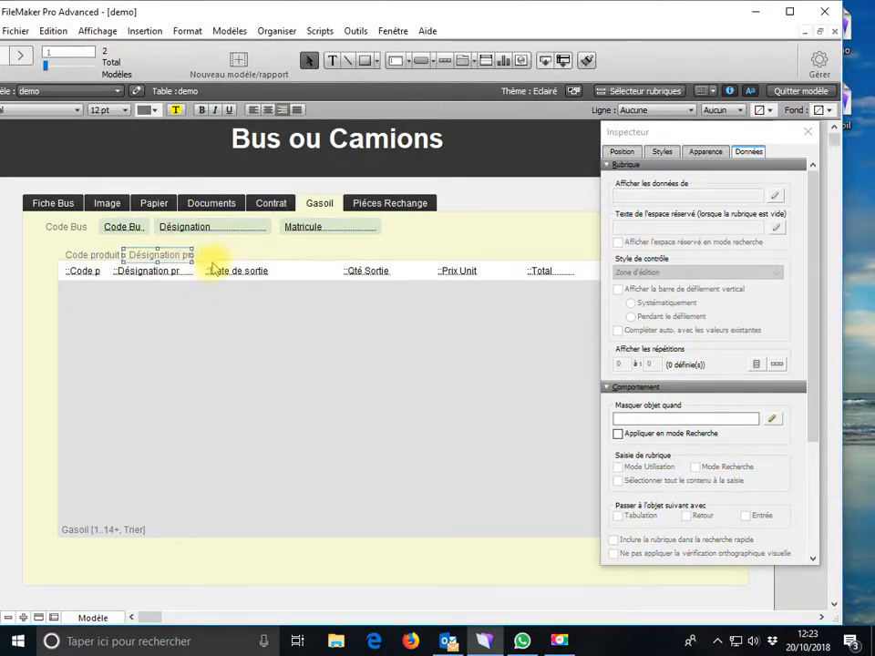
Attach field titles to Qté Sortie and Date de sortie, placing each label above its own portal column
double_click(352, 270)
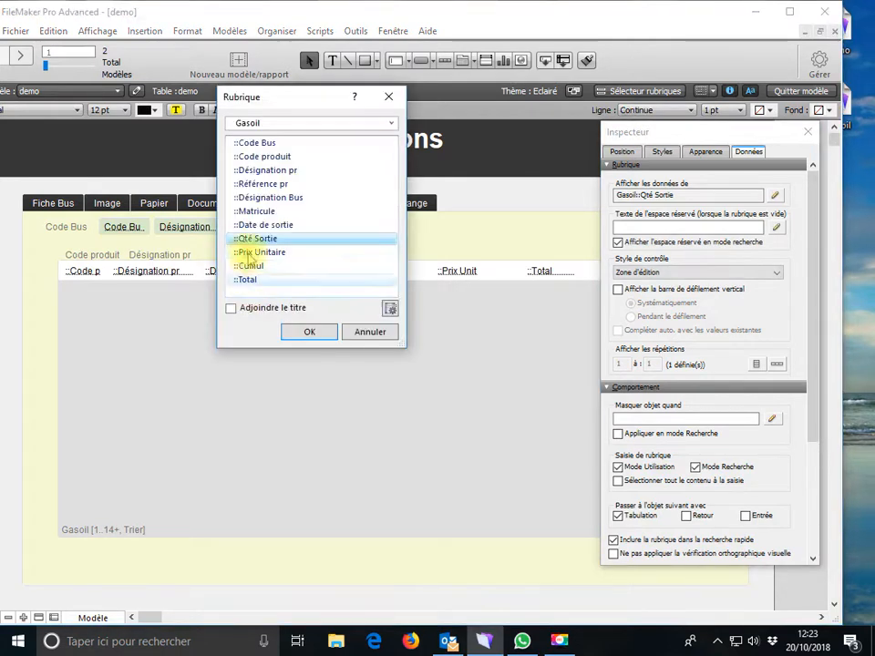
left_click(308, 332)
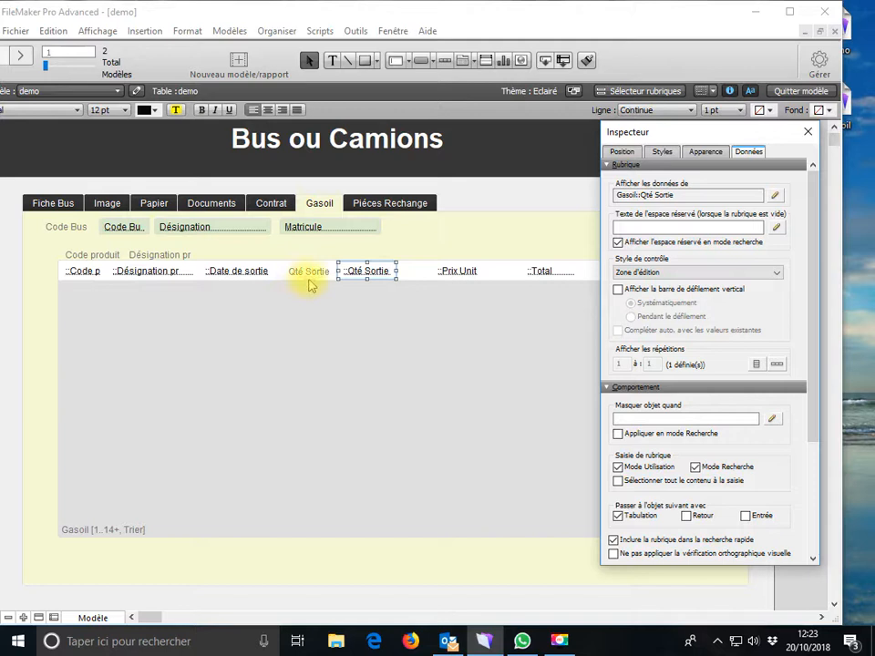
left_click_drag(311, 278, 363, 255)
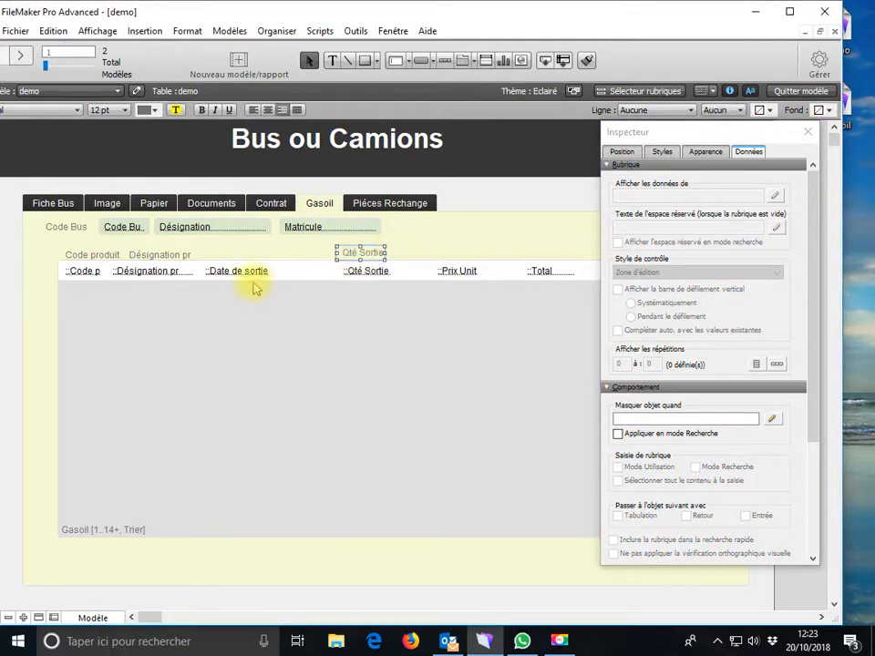
left_click(255, 274)
double_click(253, 273)
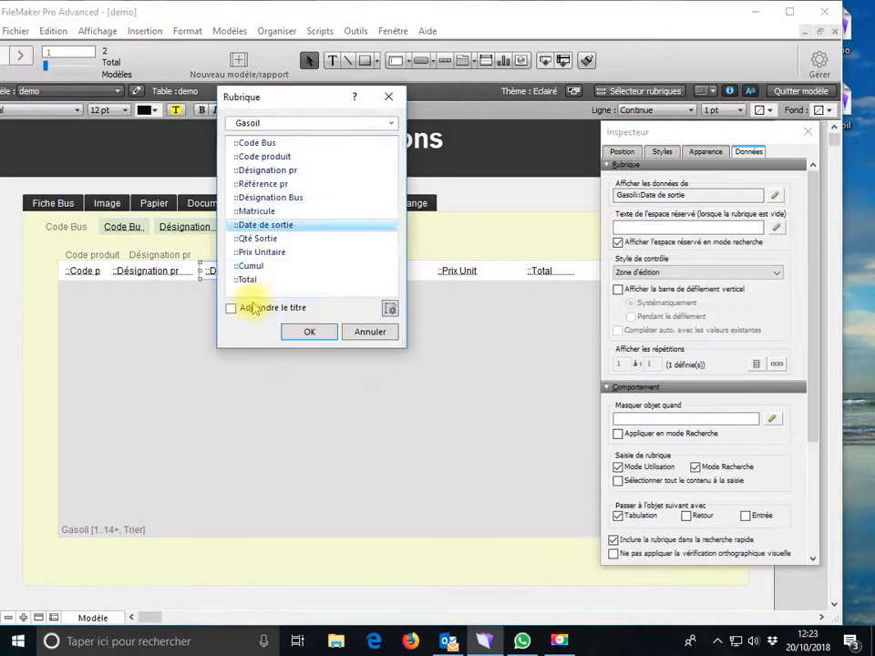
left_click(306, 332)
left_click_drag(185, 279, 248, 257)
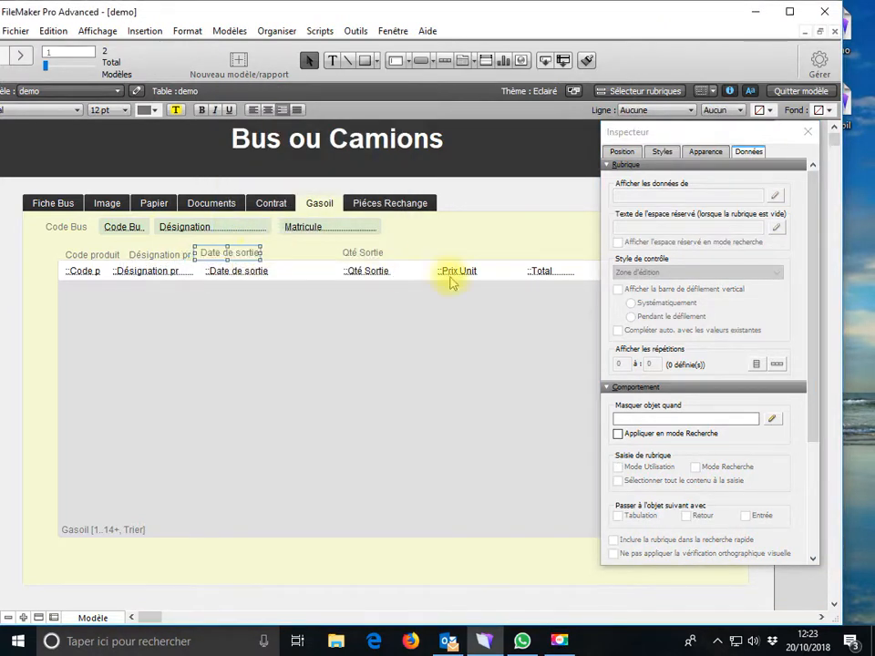
Attach field titles to Prix Unitaire and Total, placing each label above its own portal column
double_click(448, 273)
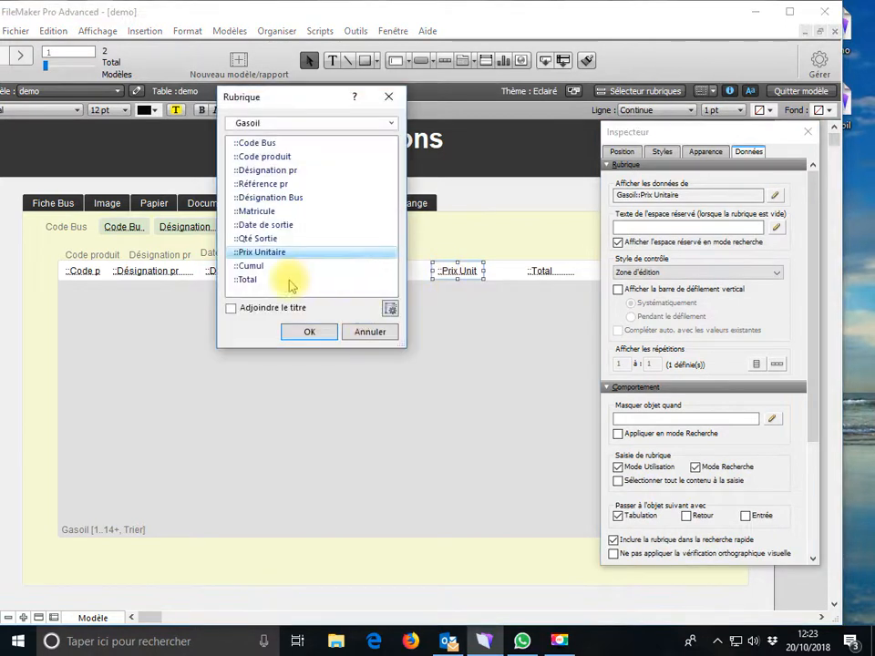
left_click(308, 333)
left_click_drag(413, 277, 467, 256)
double_click(547, 276)
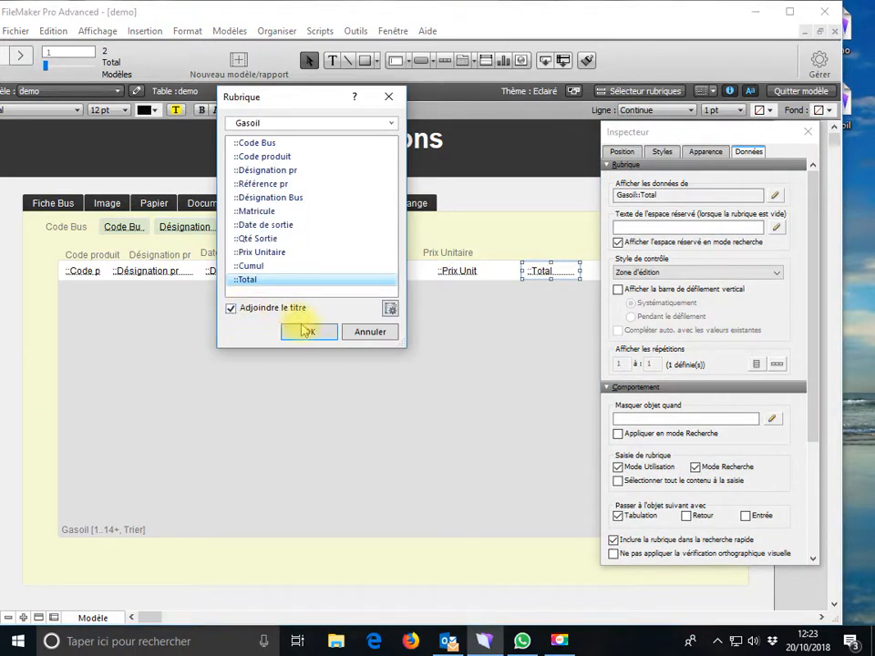
left_click(307, 332)
left_click_drag(504, 277, 541, 251)
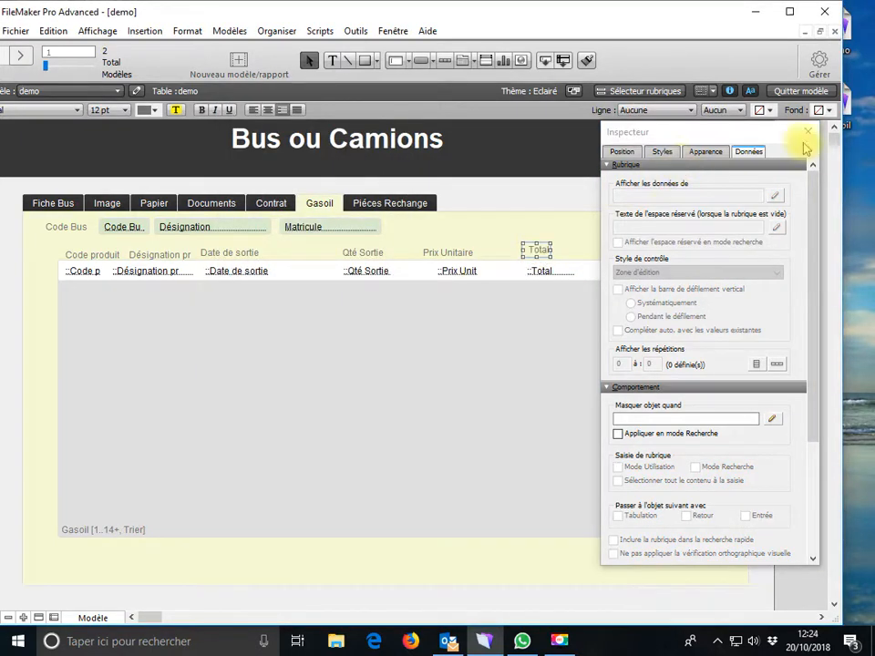
Move the Inspector clear of the Cumul field and attach a field title to Cumul
left_click_drag(772, 133, 855, 144)
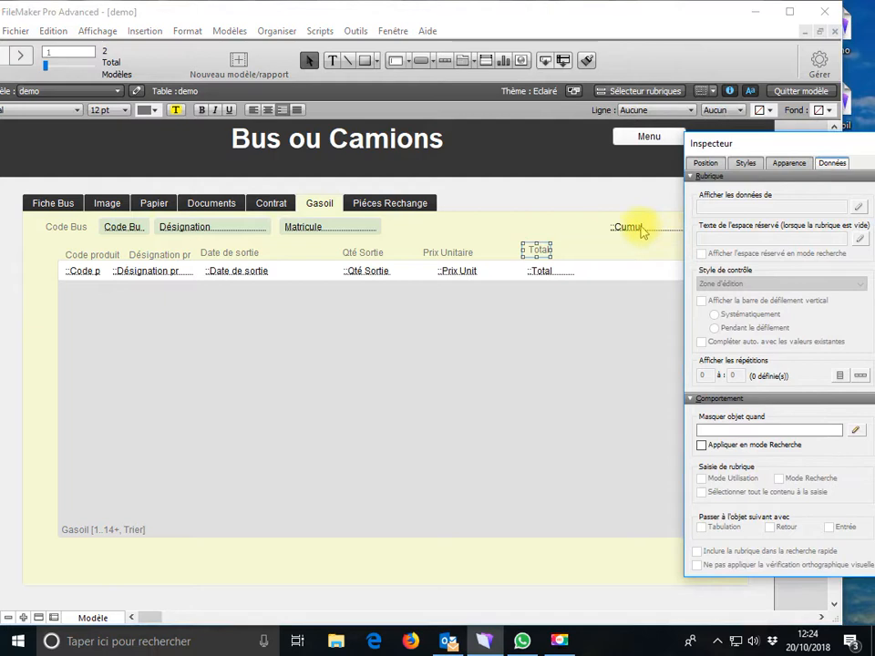
double_click(642, 230)
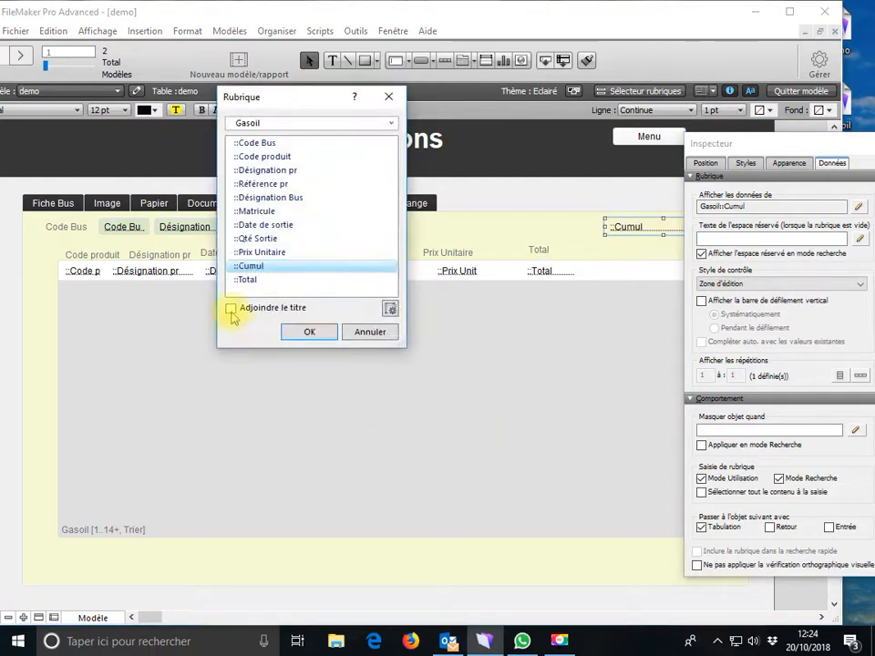
left_click(309, 333)
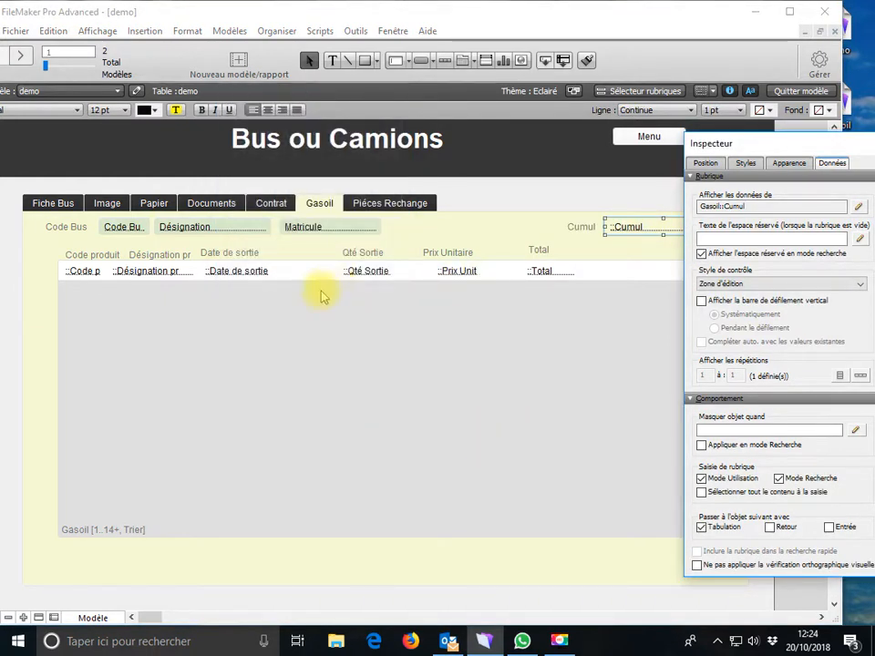
Line up the Date de sortie, Qté Sortie, Prix Unitaire and Total labels with the Code produit and Désignation pr labels
left_click(173, 260)
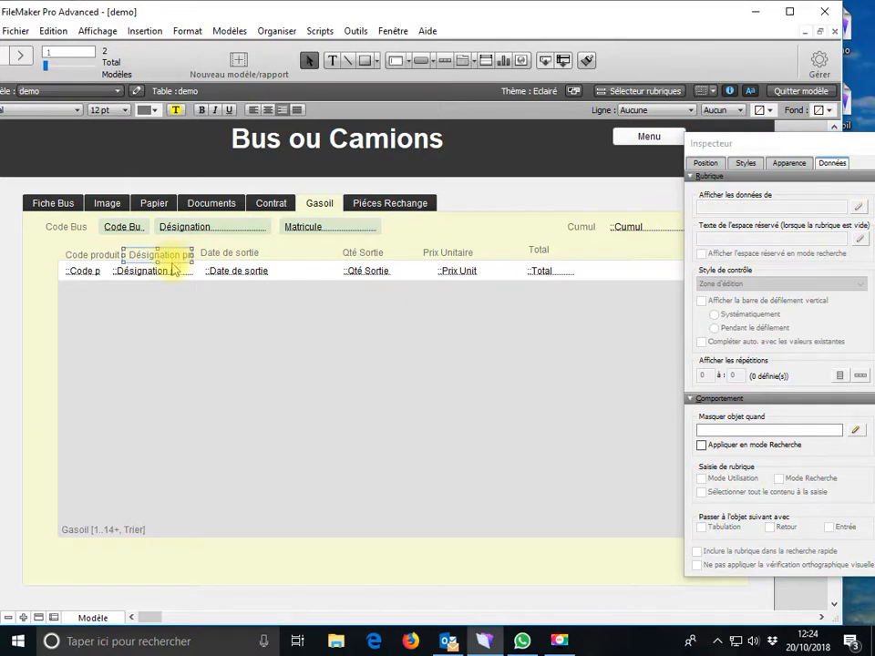
left_click(217, 255)
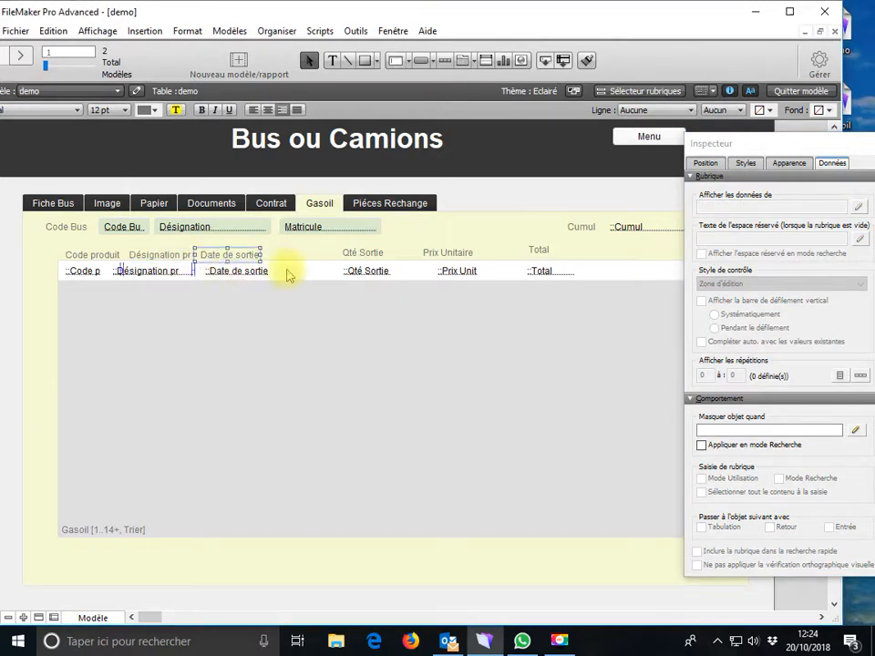
left_click(366, 252)
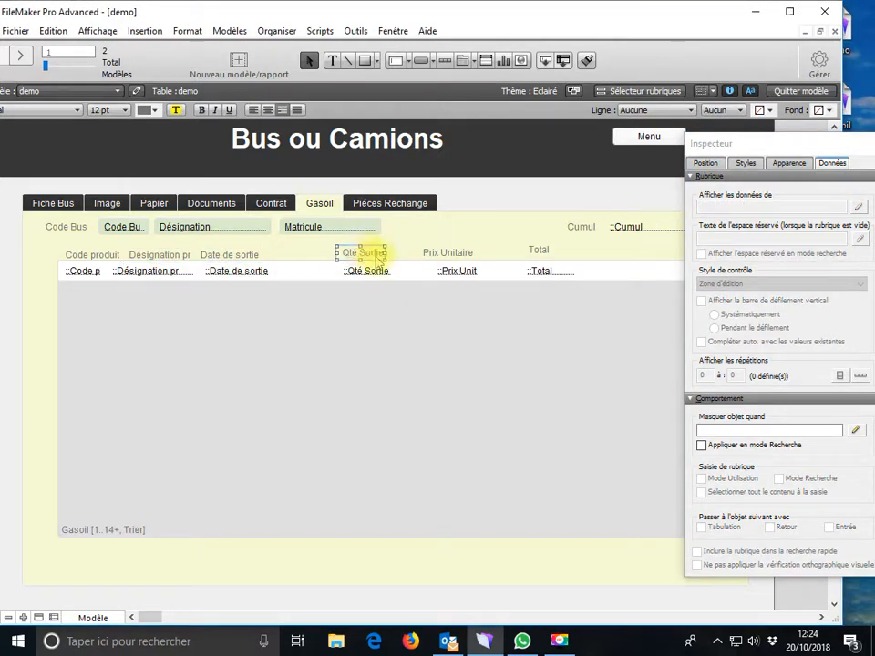
left_click(446, 254)
left_click(535, 250)
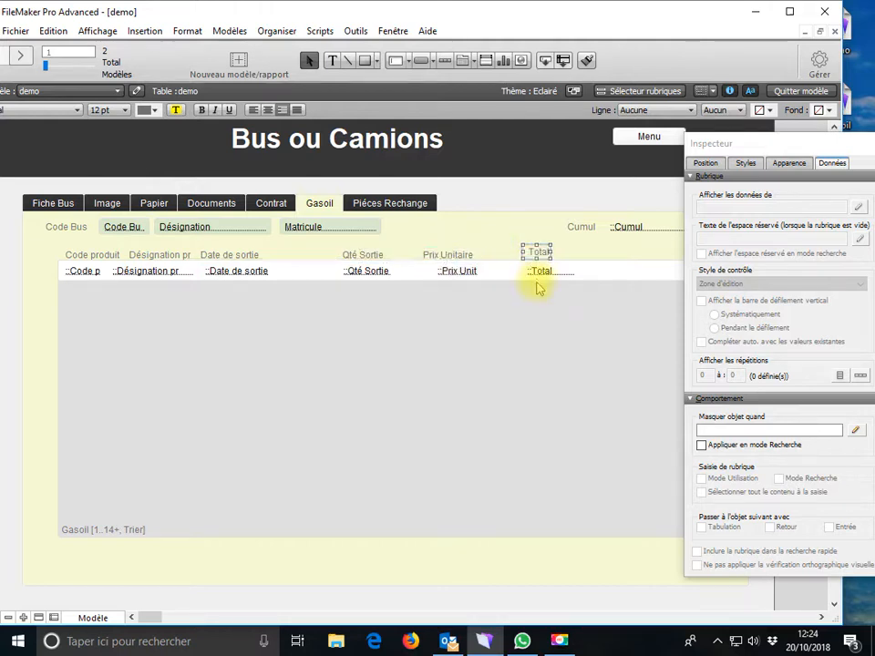
Format Prix Unitaire, Total and Cumul together as Décimal numbers with a fixed 2 decimals
left_click(415, 394)
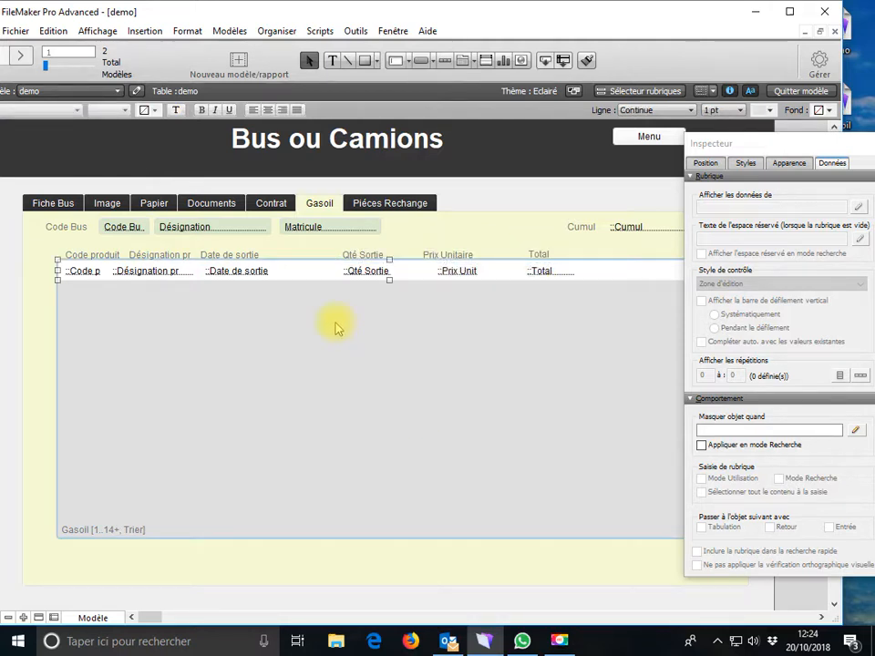
left_click(453, 274)
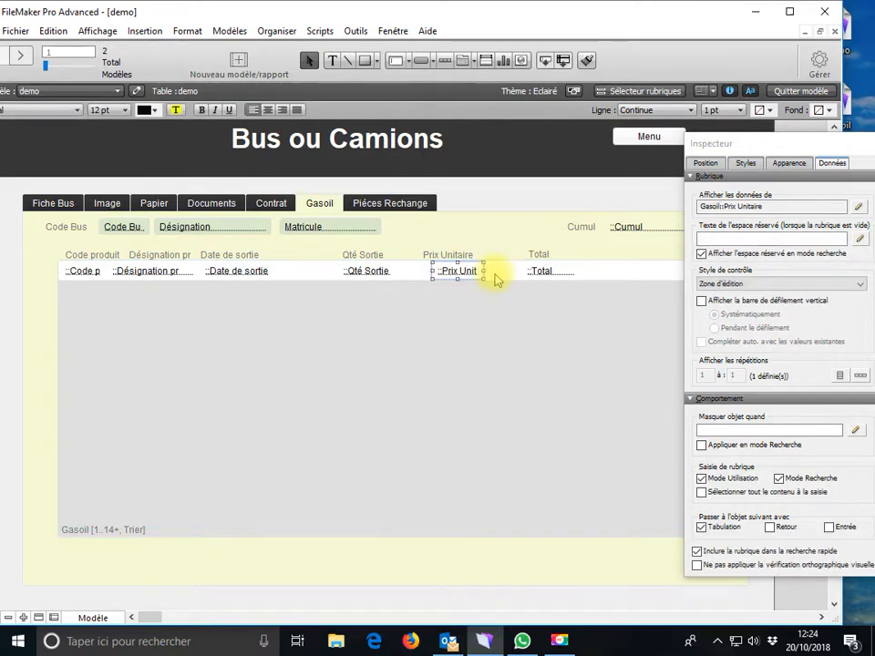
left_click(538, 274, "shift")
left_click(629, 227, "shift")
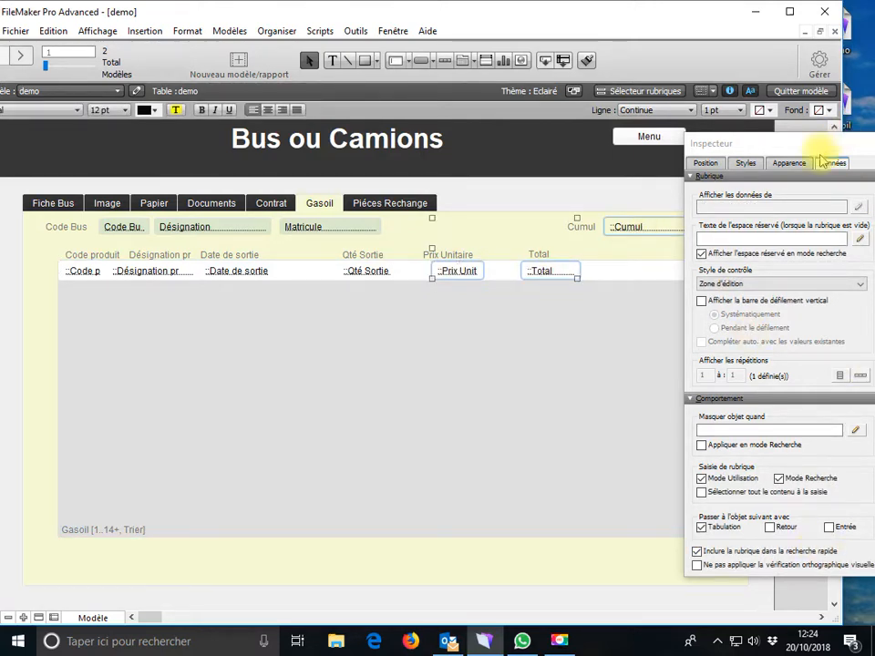
scroll(746, 524, "down", 3)
left_click(749, 522)
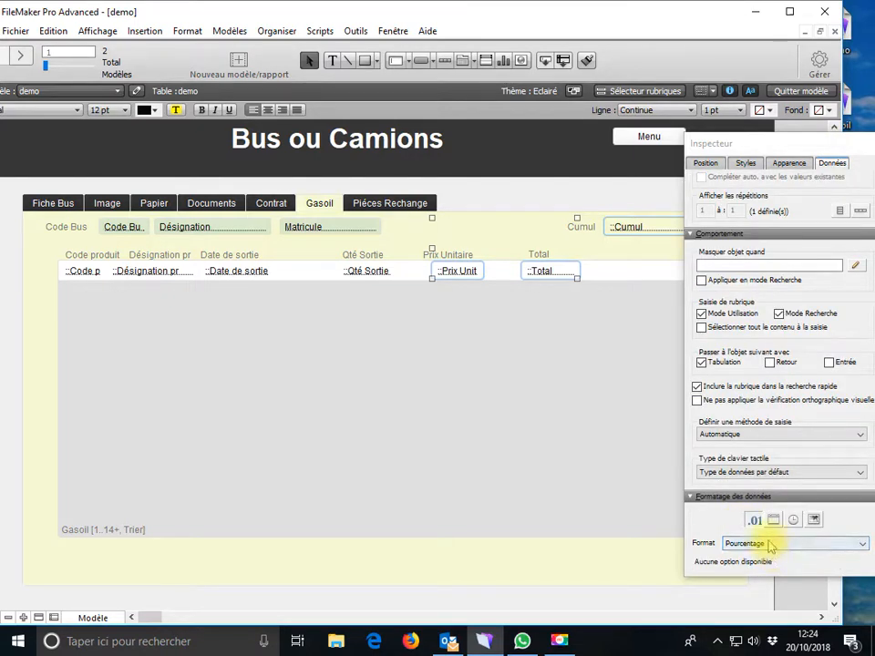
left_click(771, 544)
left_click(738, 627)
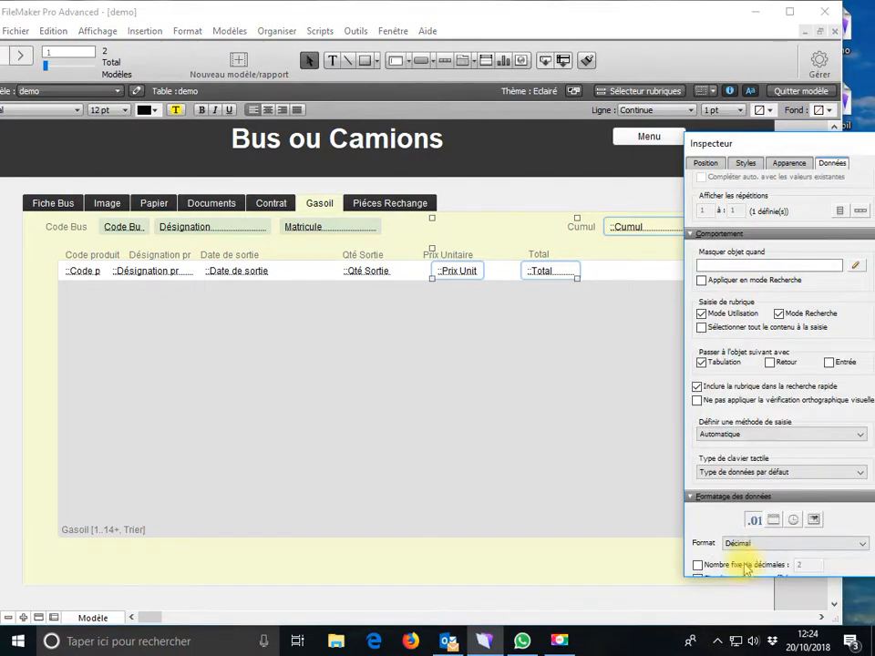
scroll(748, 558, "down", 2)
left_click(721, 567)
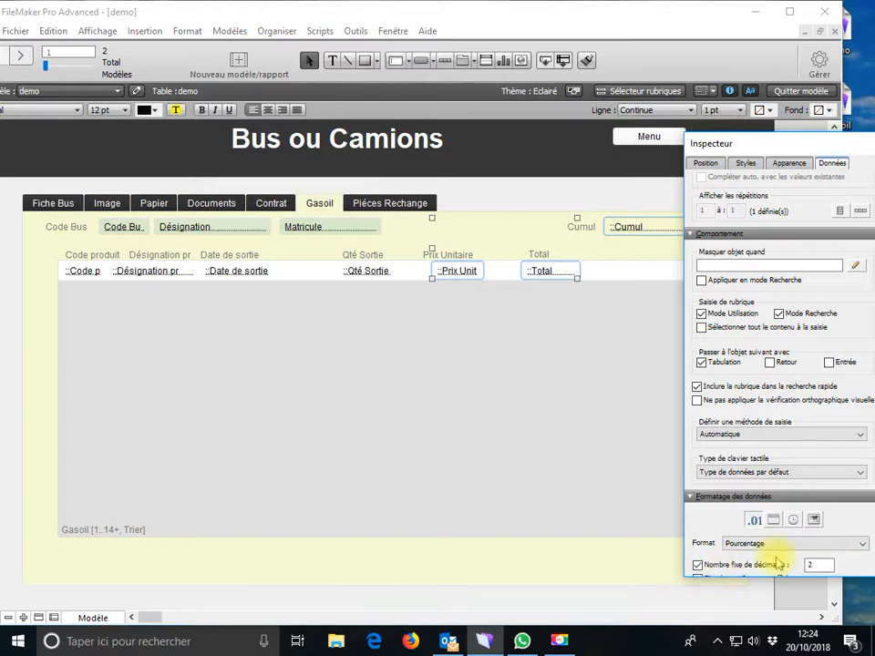
scroll(773, 580, "down", 4)
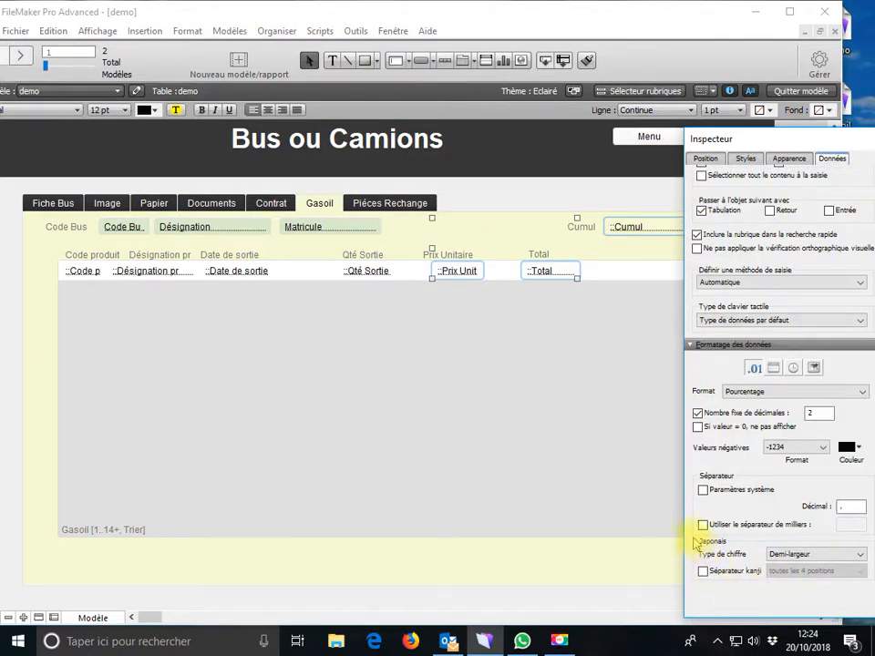
Set the Cumul field's number format to Décimal with 2 fixed decimals and the thousands separator
left_click(664, 230)
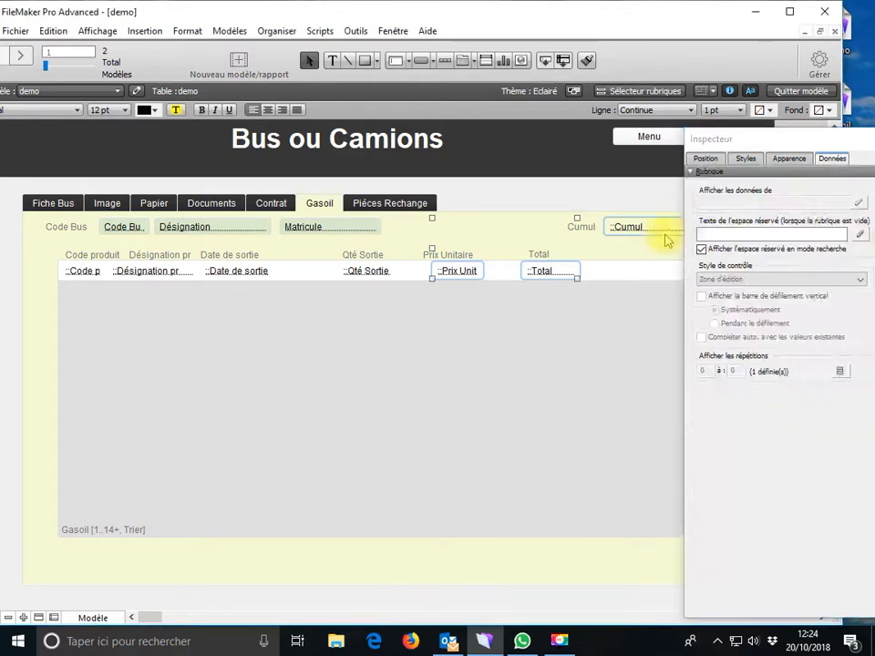
scroll(758, 486, "down", 5)
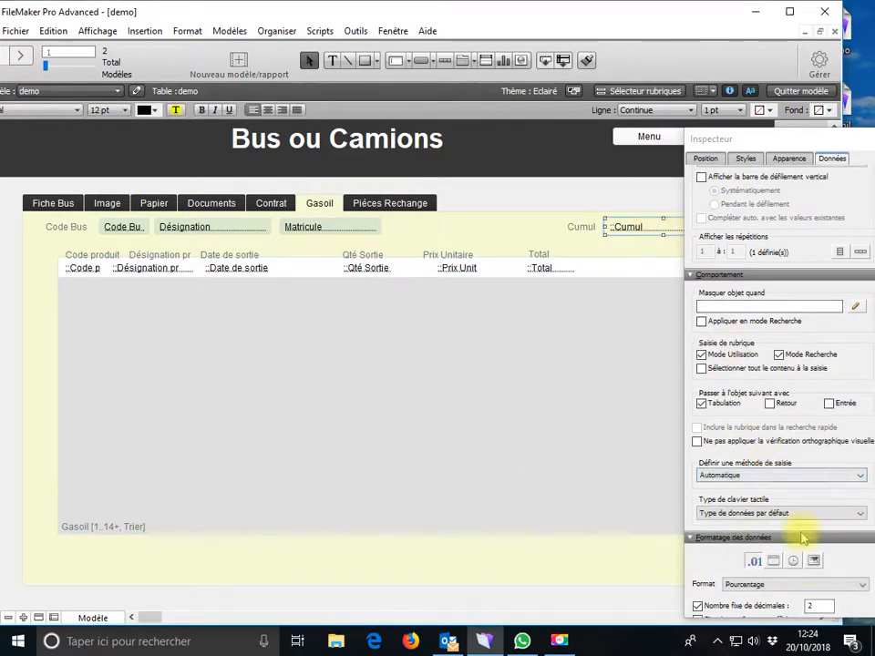
scroll(798, 556, "down", 5)
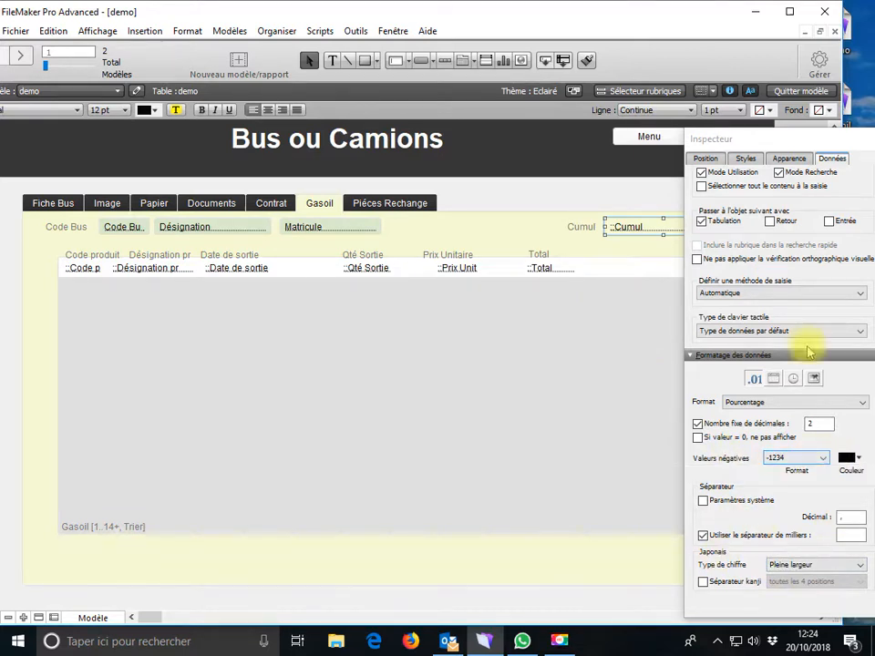
left_click_drag(761, 146, 741, 145)
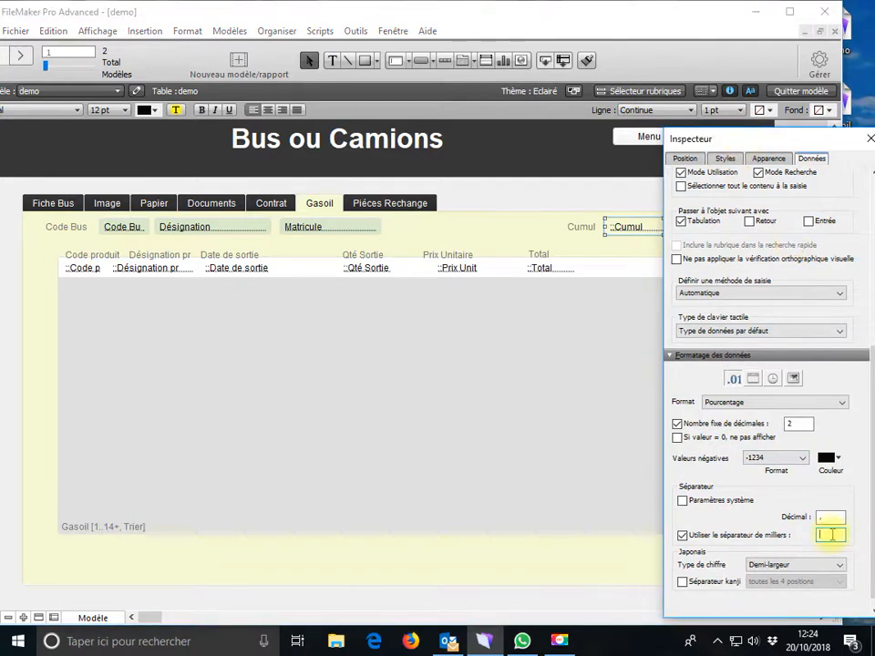
left_click(802, 461)
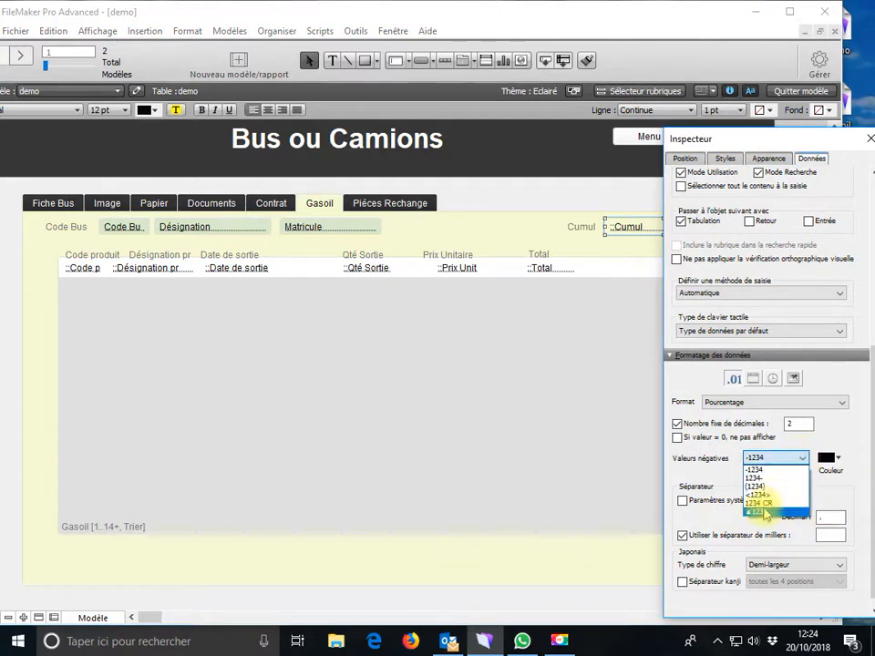
left_click(740, 410)
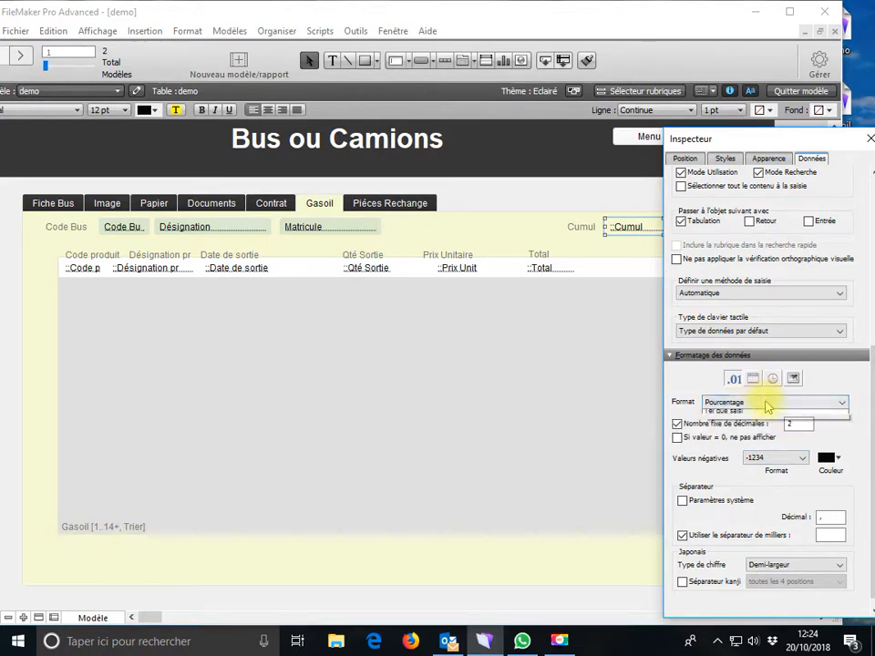
left_click(752, 404)
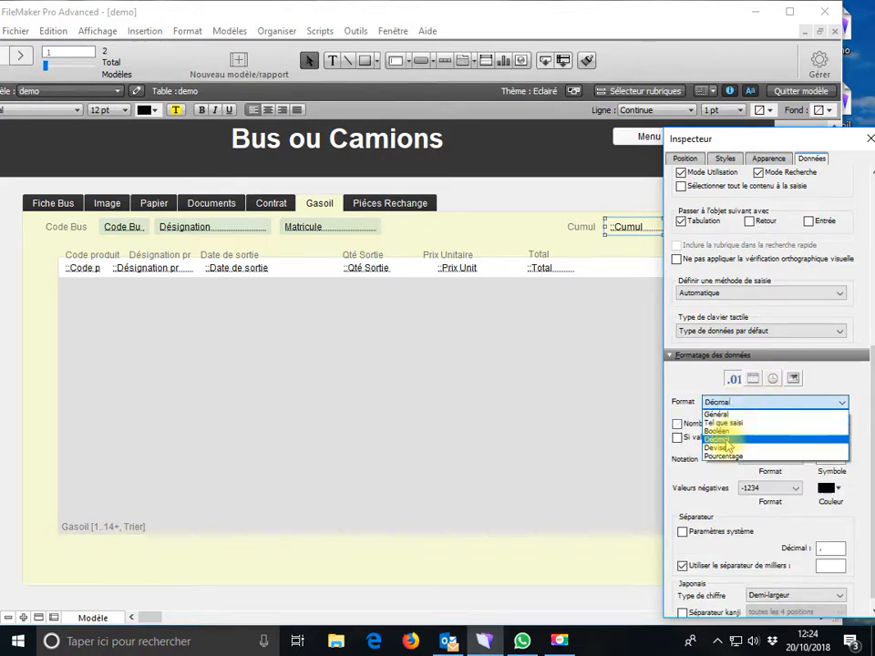
left_click(726, 441)
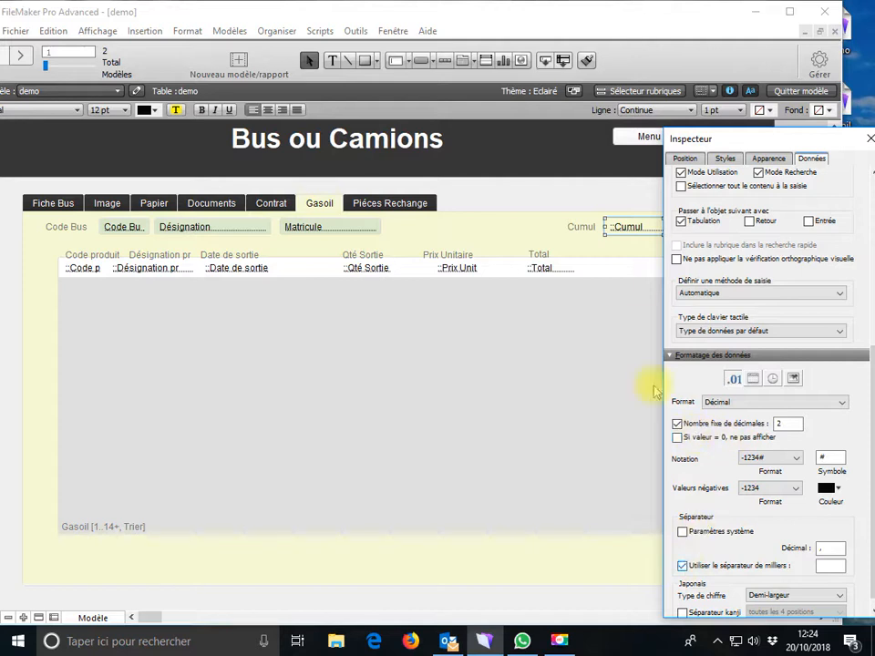
Set the number format of the portal's Total and Prix Unitaire fields to Décimal, one field after the other
left_click(543, 273)
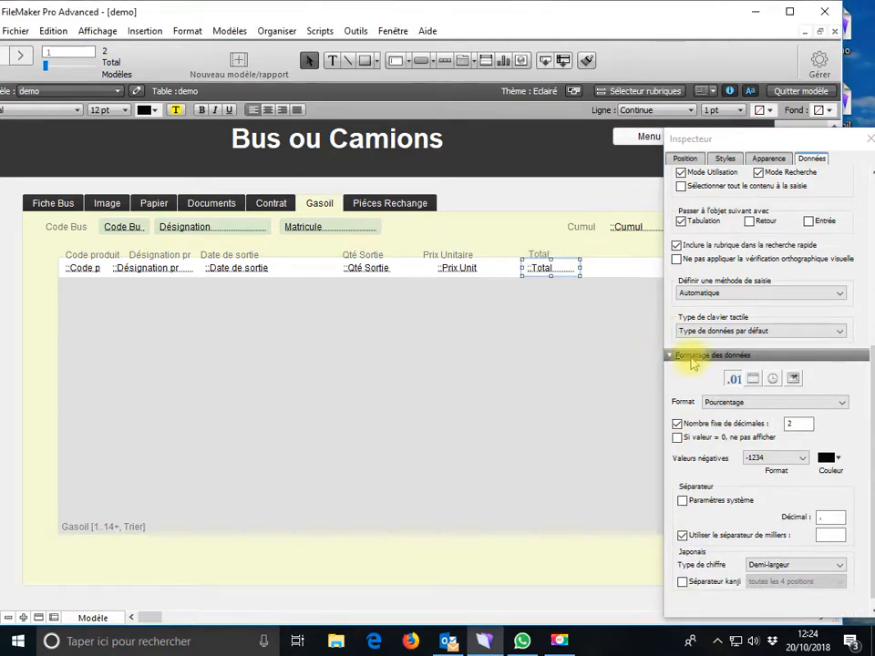
left_click(739, 404)
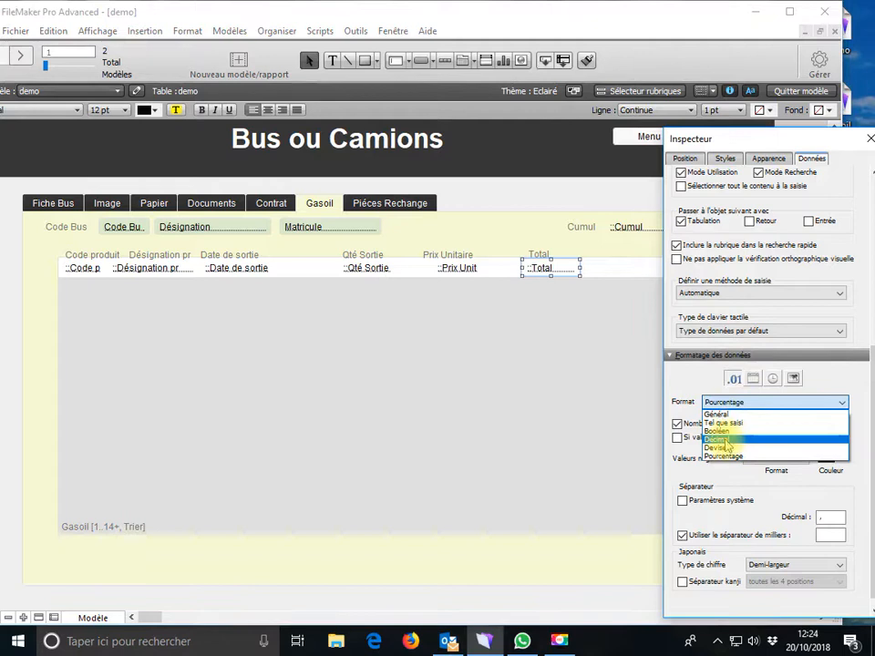
left_click(726, 440)
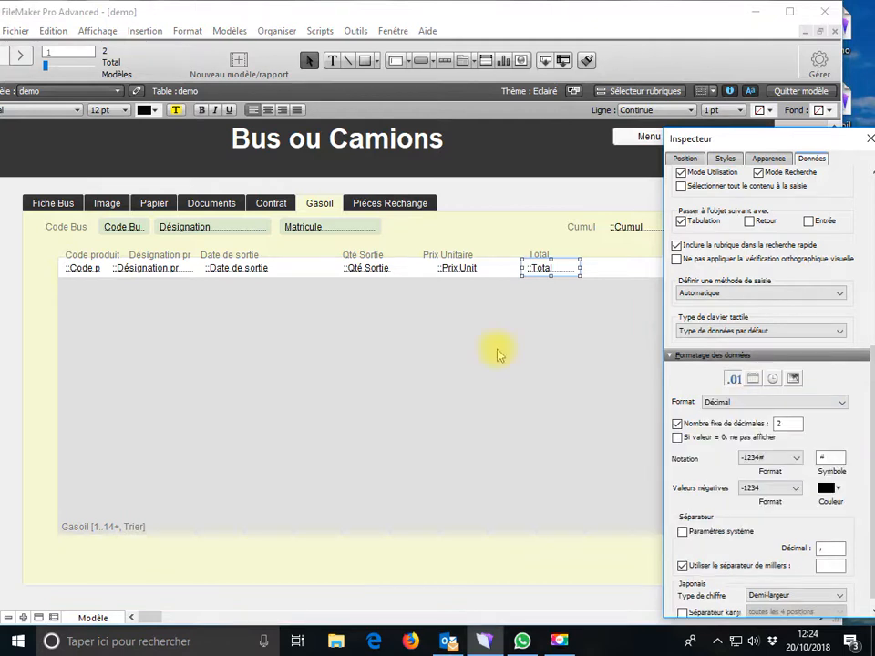
left_click(449, 272)
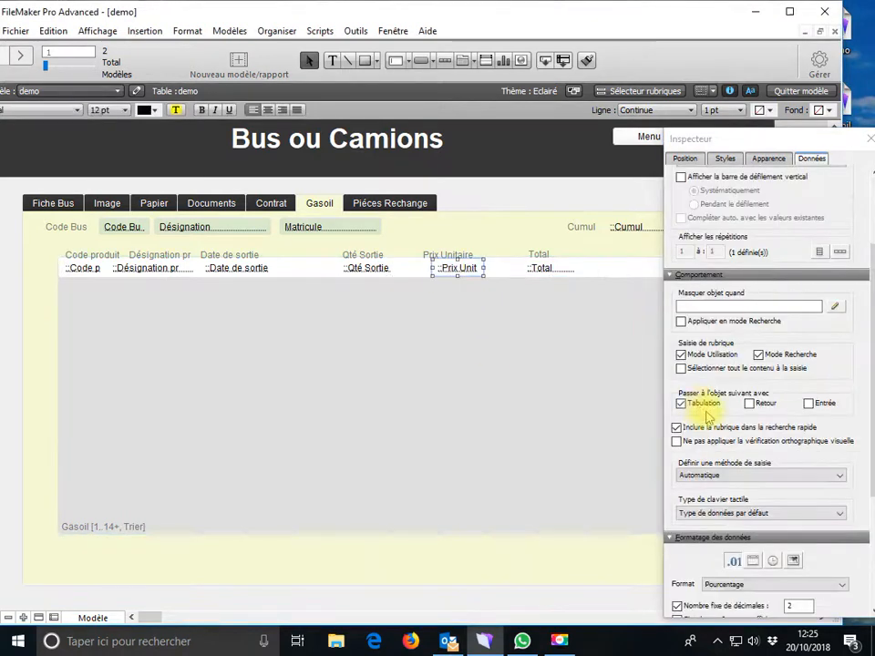
left_click(731, 589)
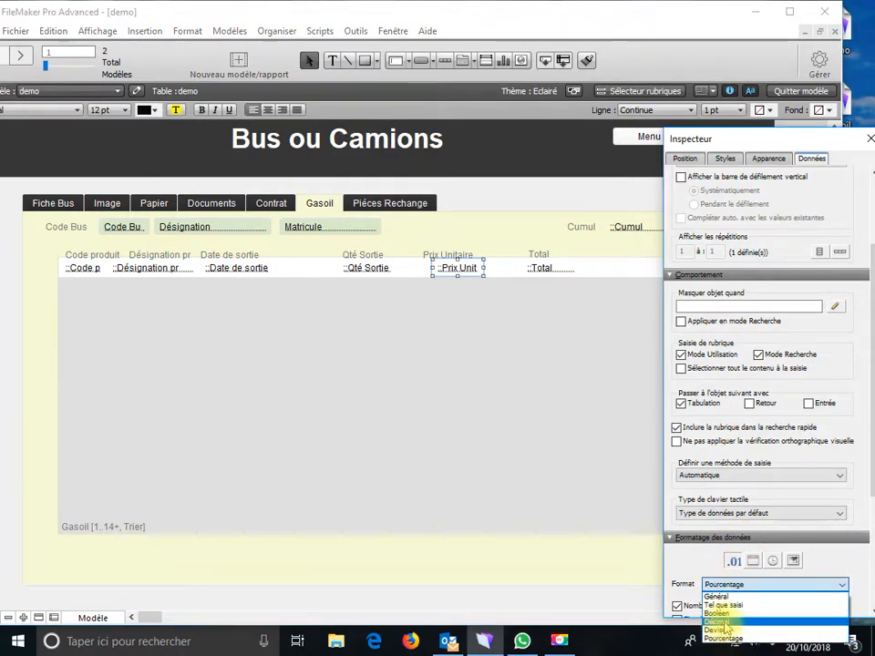
left_click(721, 623)
Give the Cumul field the currency symbol Dhs with the -1234 Dhs notation
left_click(638, 230)
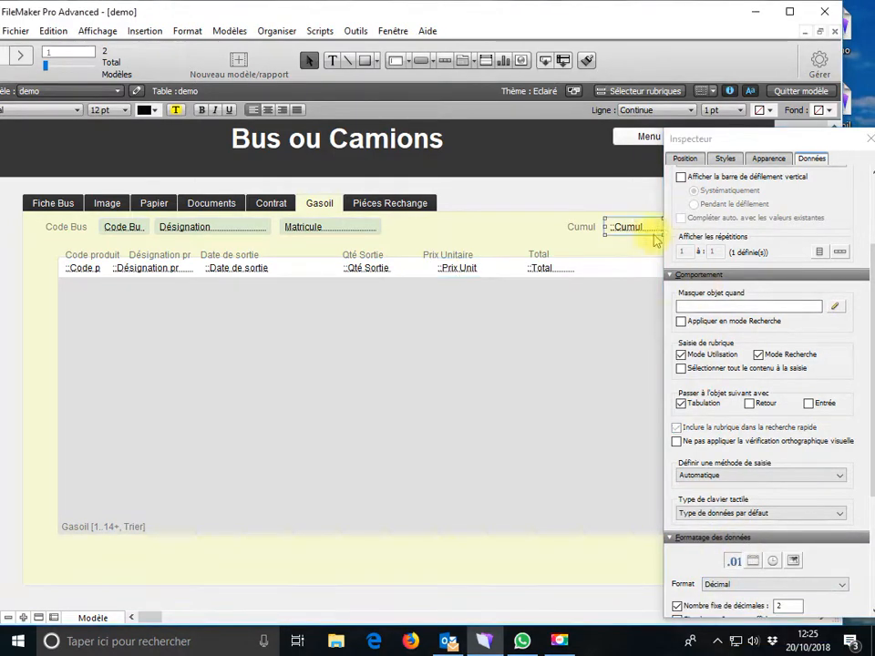
left_click_drag(744, 137, 696, 68)
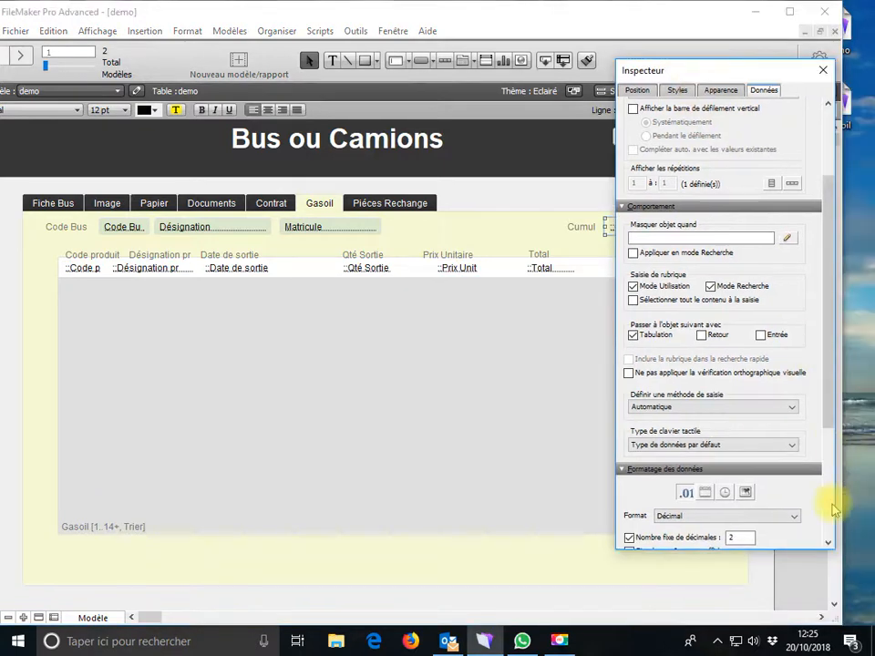
scroll(832, 510, "down", 5)
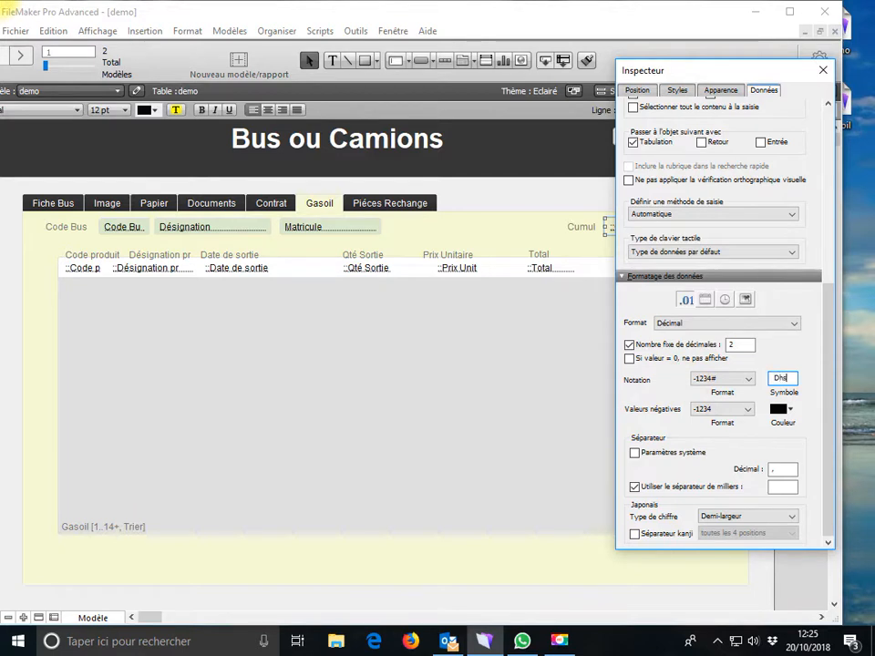
left_click(722, 379)
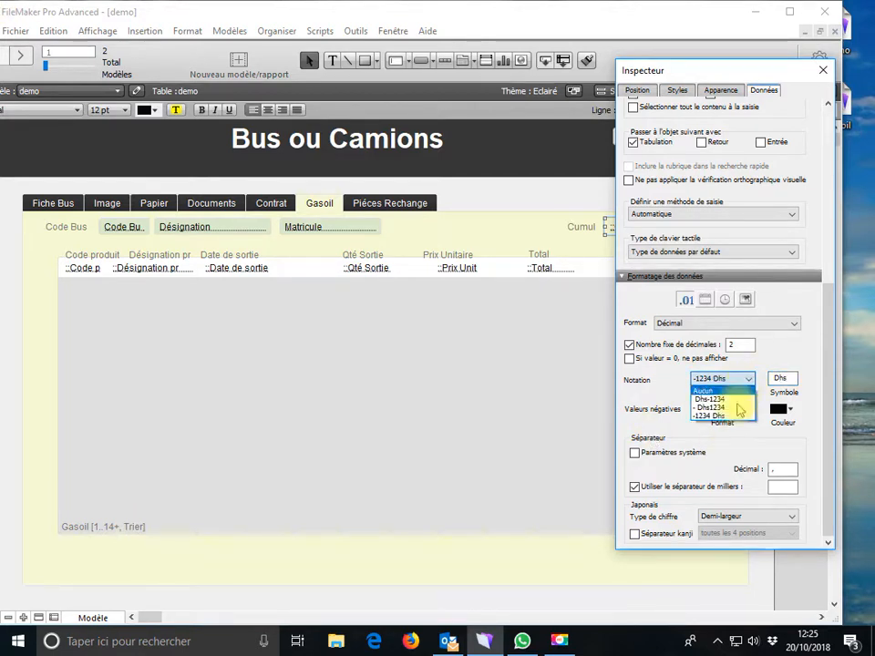
left_click(715, 401)
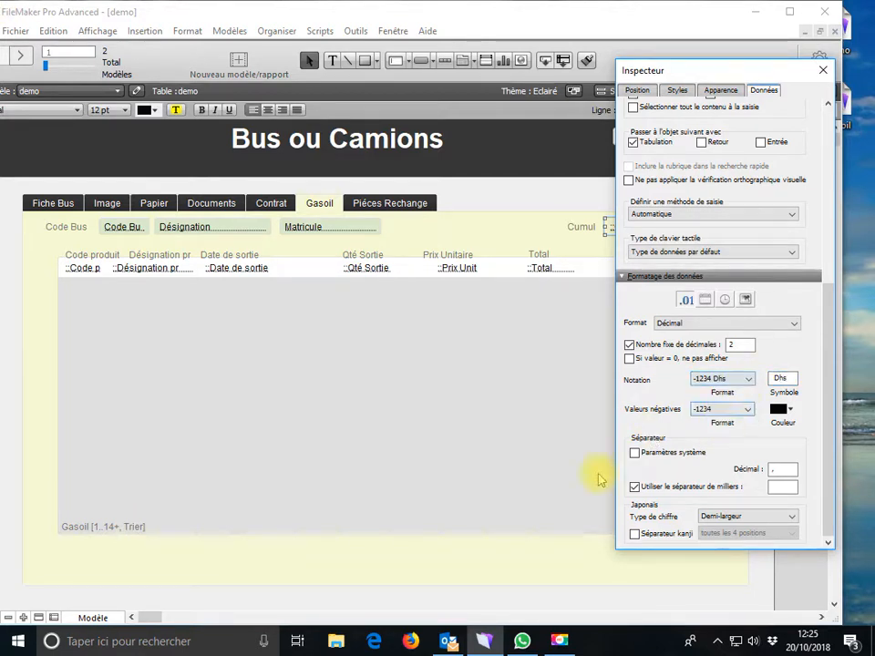
Save the layout changes and display the Gasoil tab in Utilisation mode
left_click(114, 619)
left_click(97, 552)
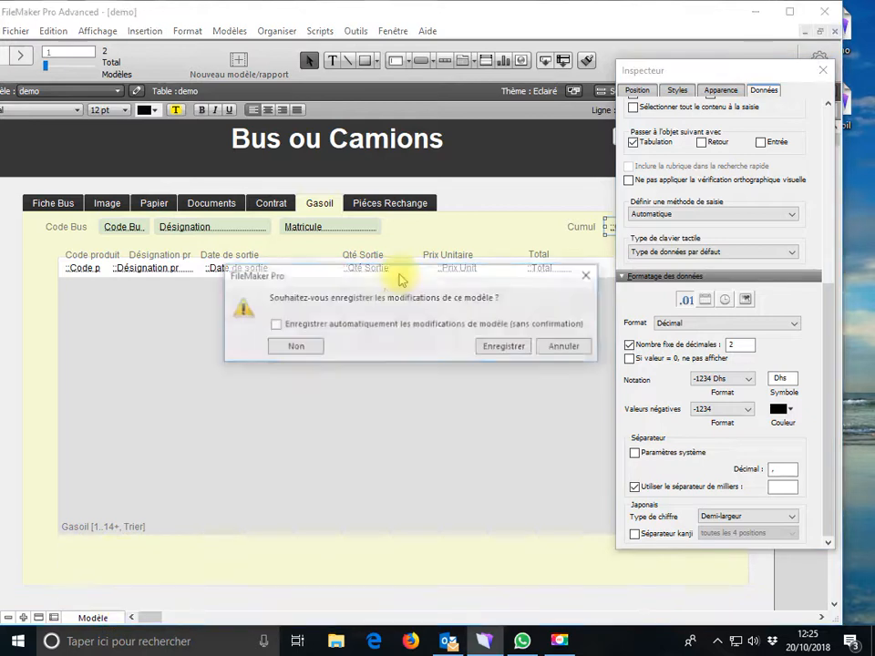
left_click(504, 346)
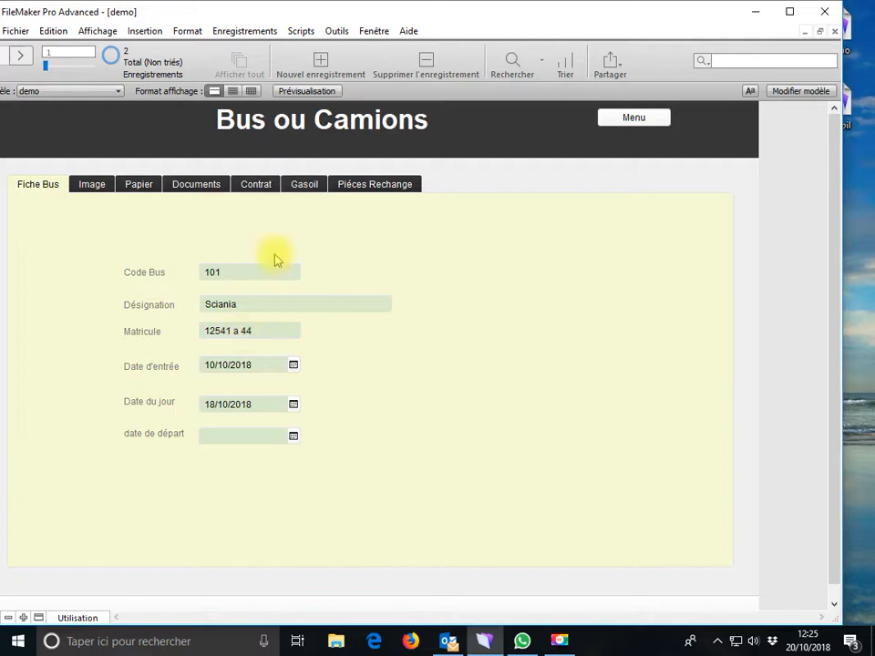
left_click(301, 190)
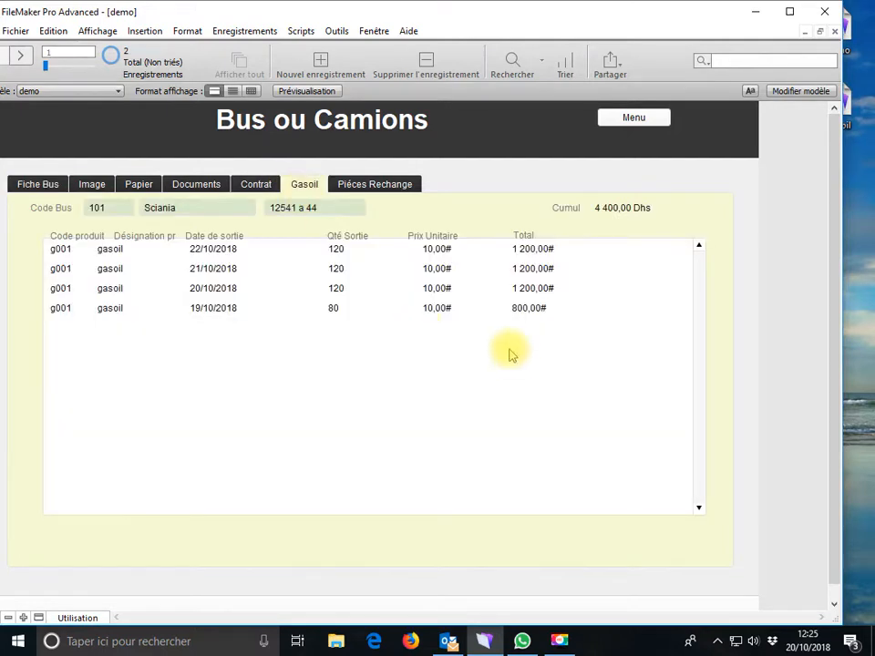
Return to Modèle mode and set the Prix Unitaire field's notation to Aucun
left_click(79, 619)
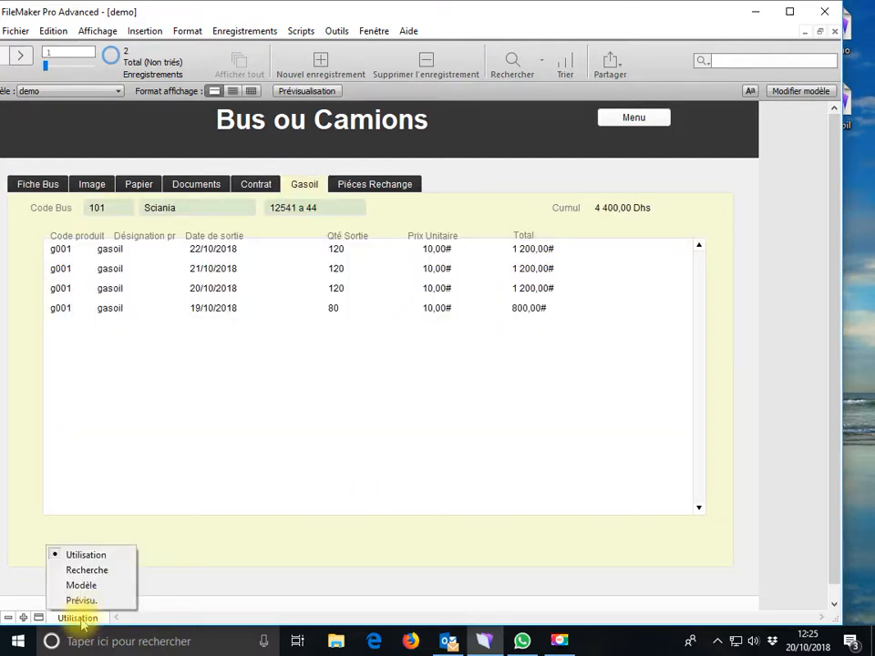
left_click(92, 588)
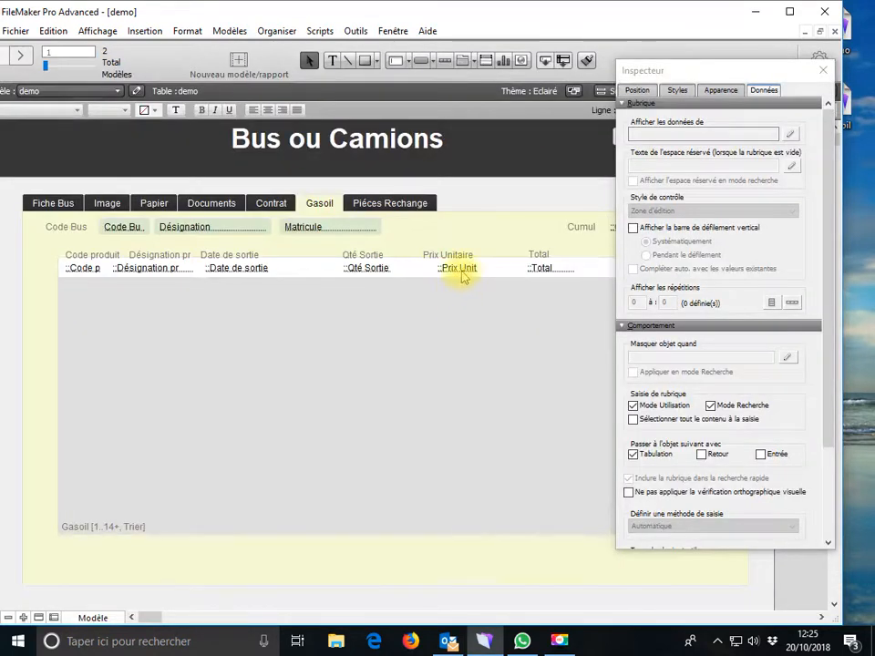
left_click(462, 270)
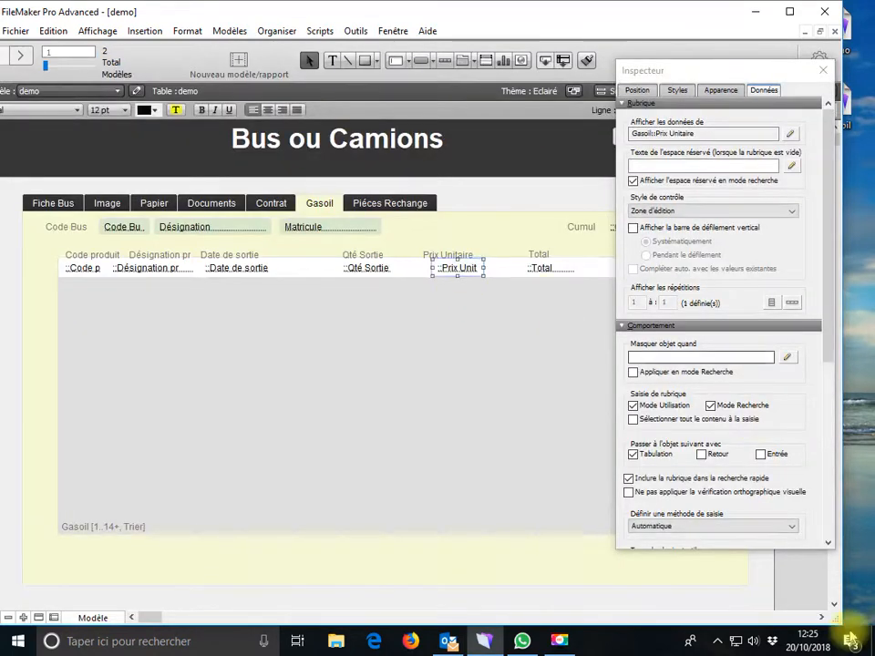
scroll(826, 524, "down", 5)
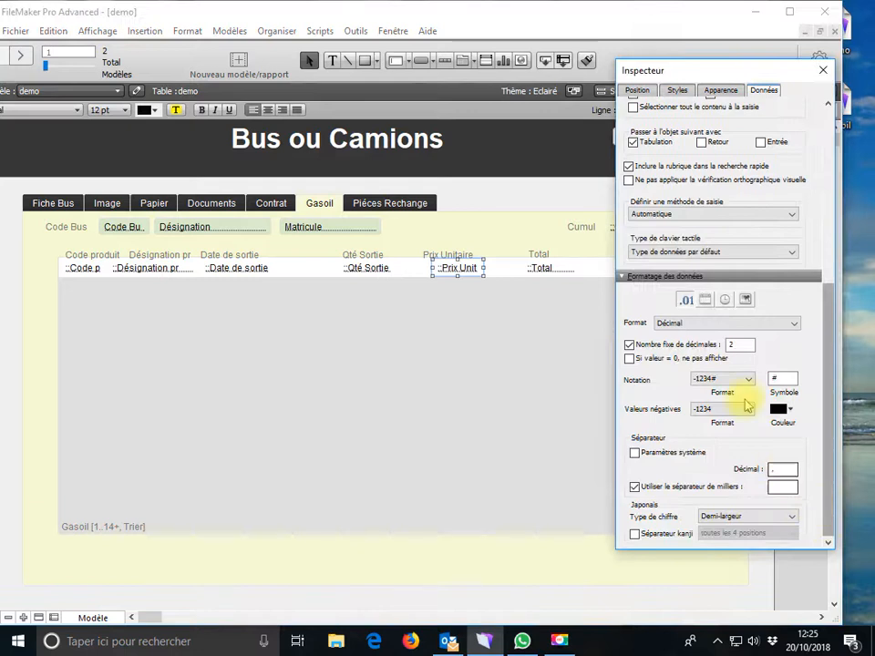
left_click(747, 380)
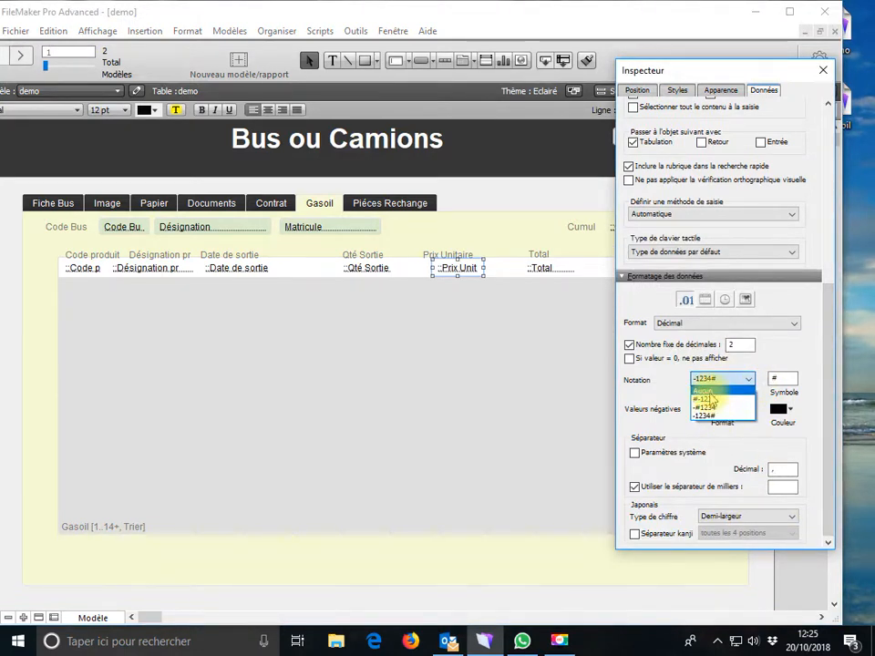
left_click(709, 391)
Save the layout and check the Gasoil tab's number formats on both bus records in Utilisation mode
left_click(91, 618)
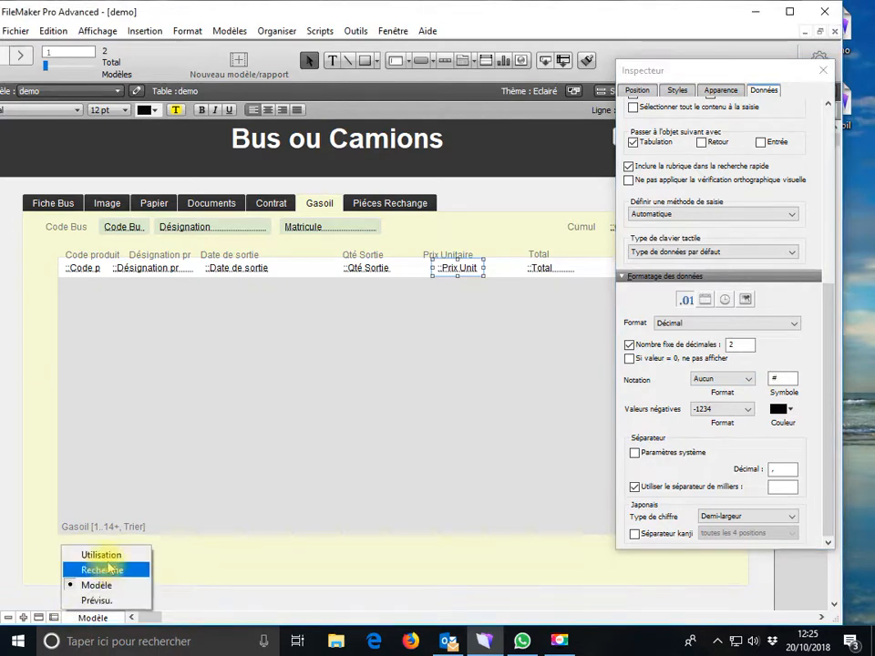
left_click(86, 551)
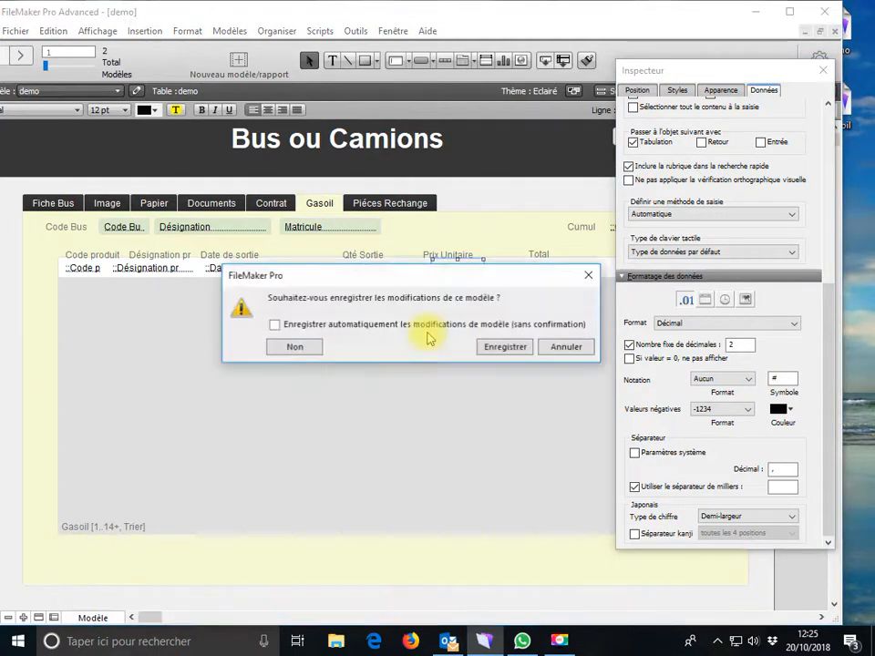
left_click(488, 351)
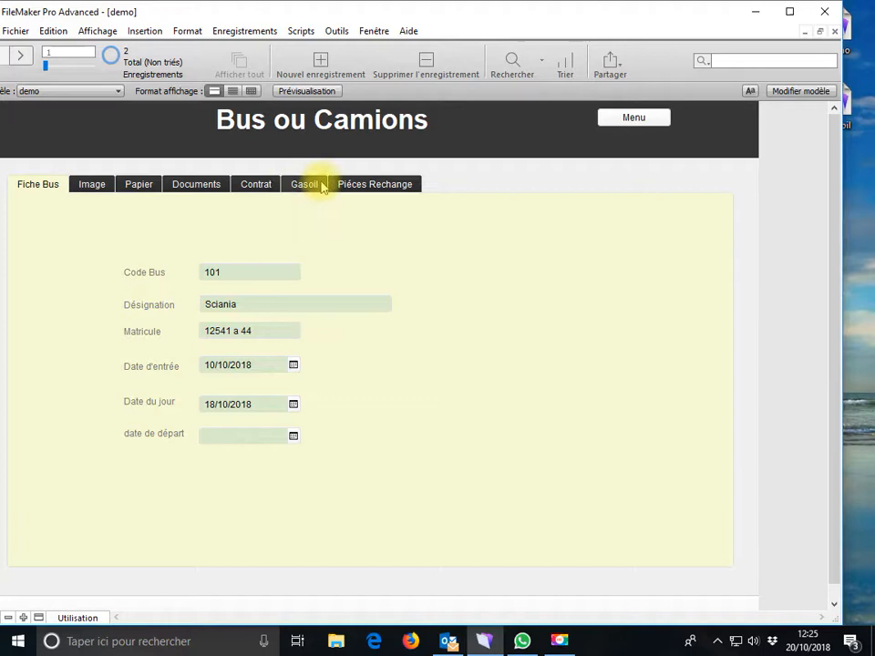
left_click(322, 188)
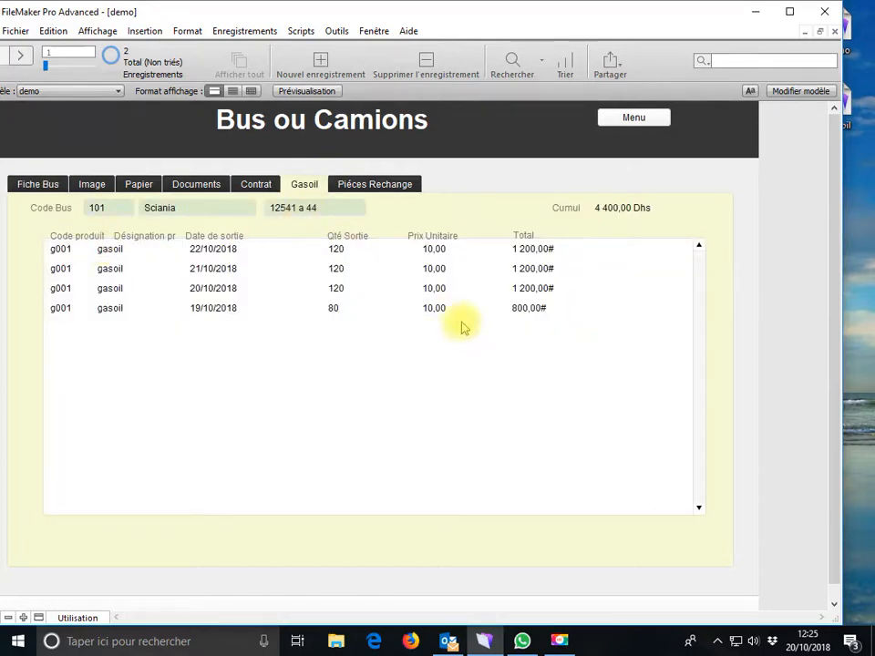
left_click(19, 59)
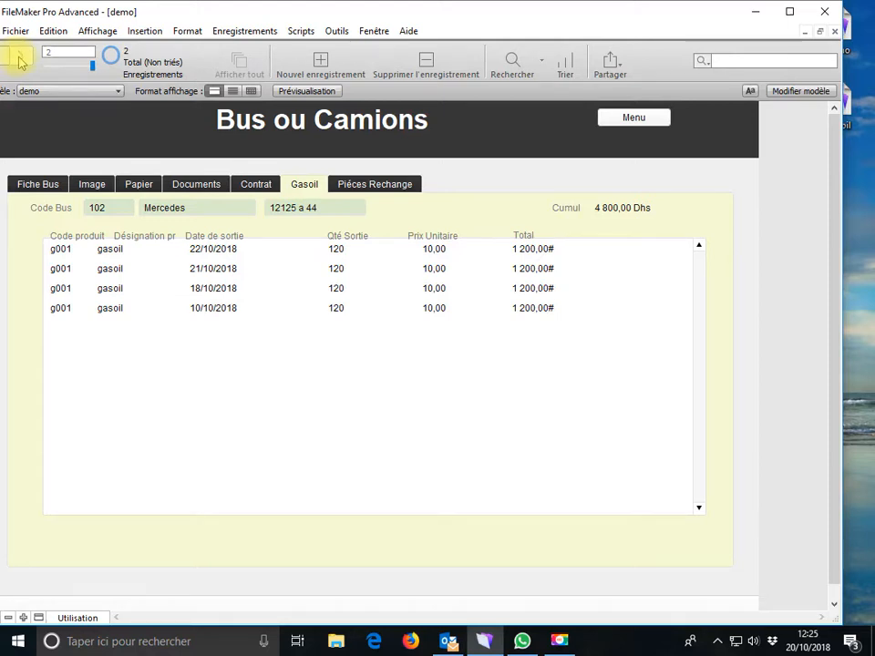
left_click(6, 58)
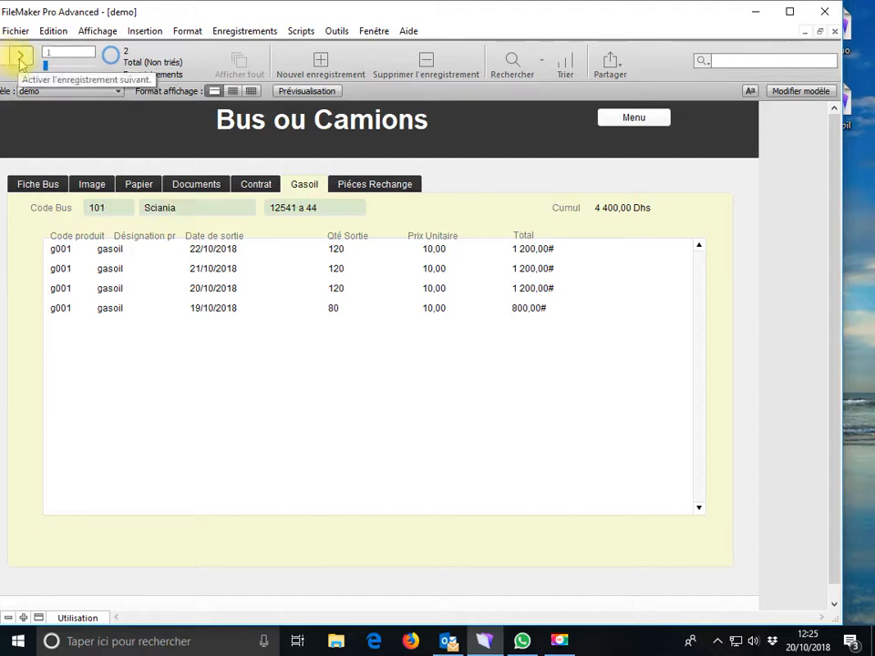
Return to Modèle mode and set the notation of the Total field in the Gasoil portal to Aucun
left_click(100, 616)
left_click(91, 586)
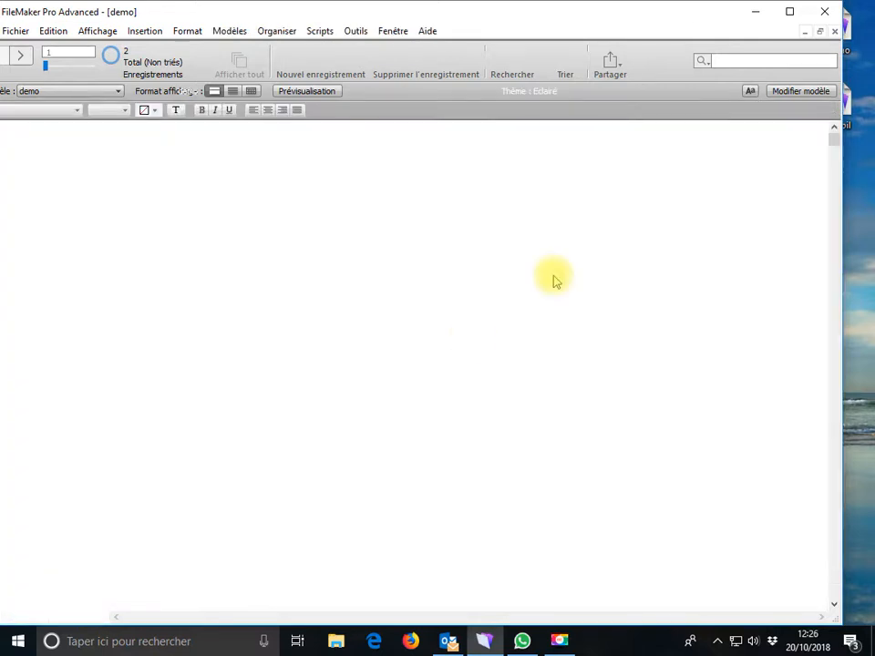
left_click(566, 269)
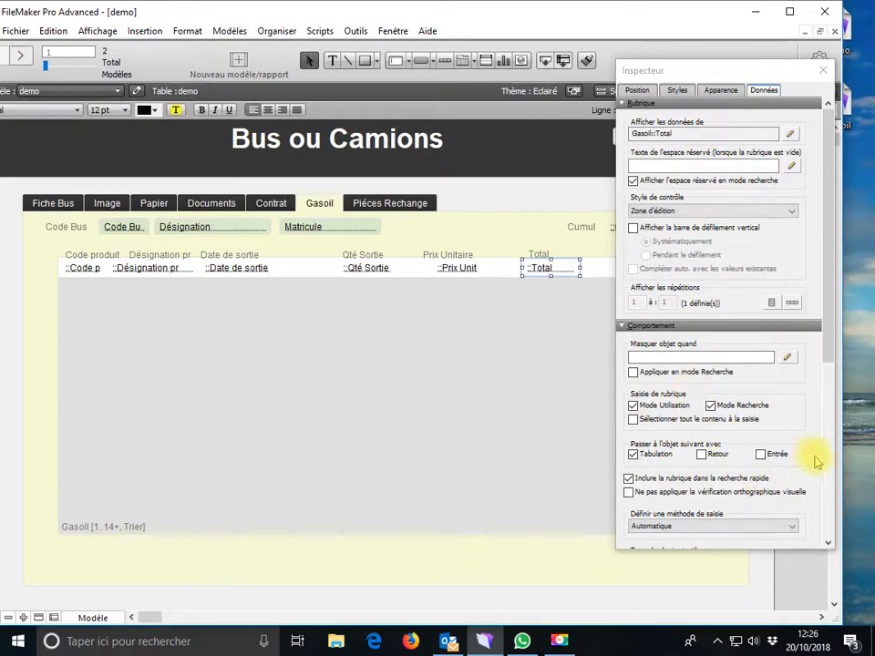
scroll(807, 515, "down", 5)
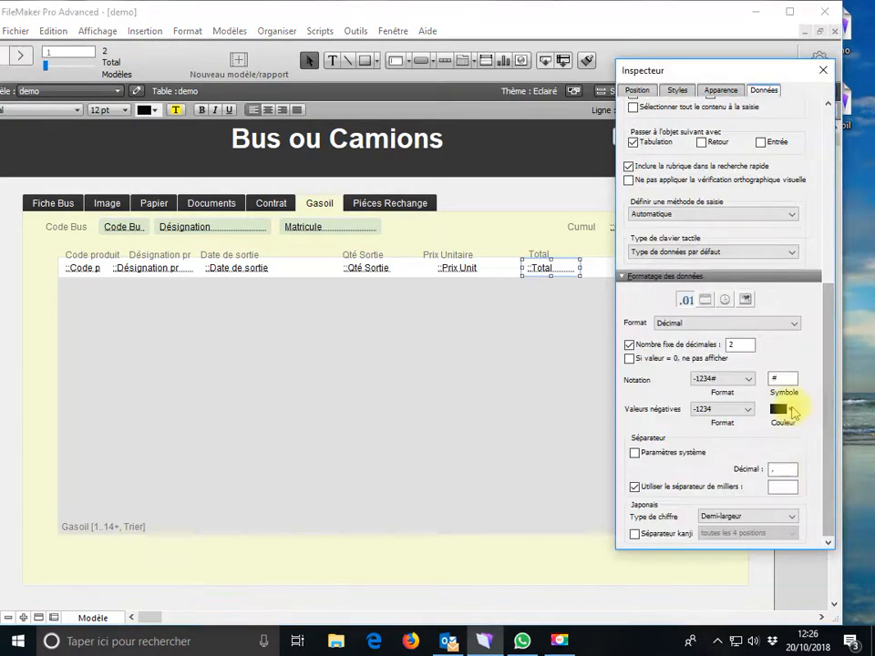
left_click(749, 379)
left_click(735, 390)
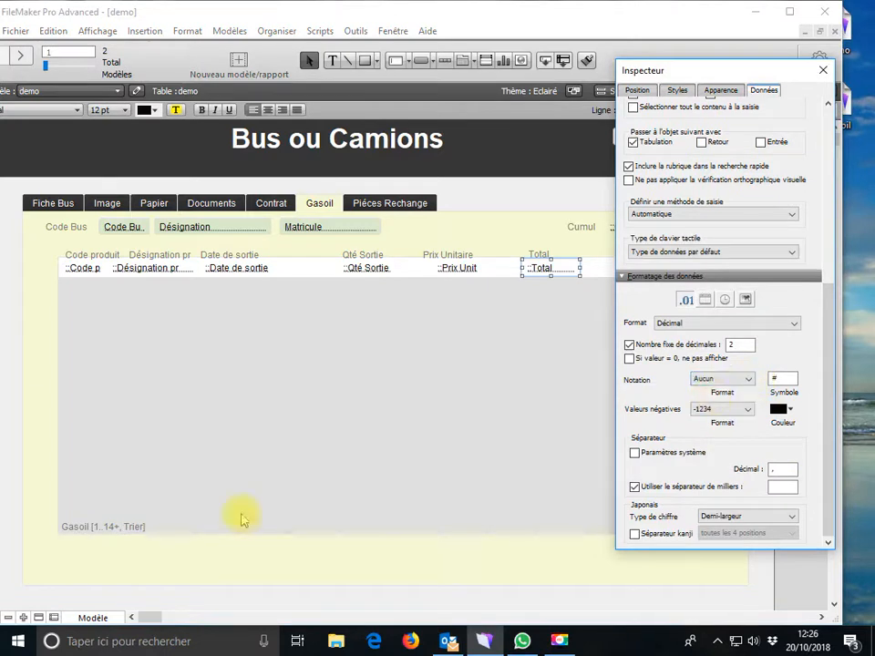
Save the layout changes and check the Total column on the Gasoil tab in Utilisation mode
left_click(92, 618)
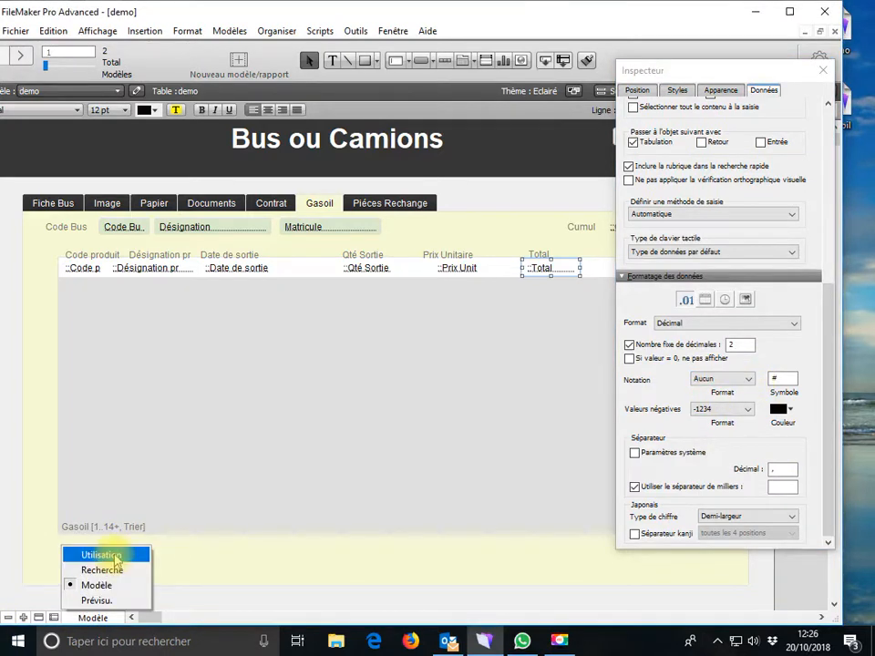
left_click(100, 554)
left_click(506, 347)
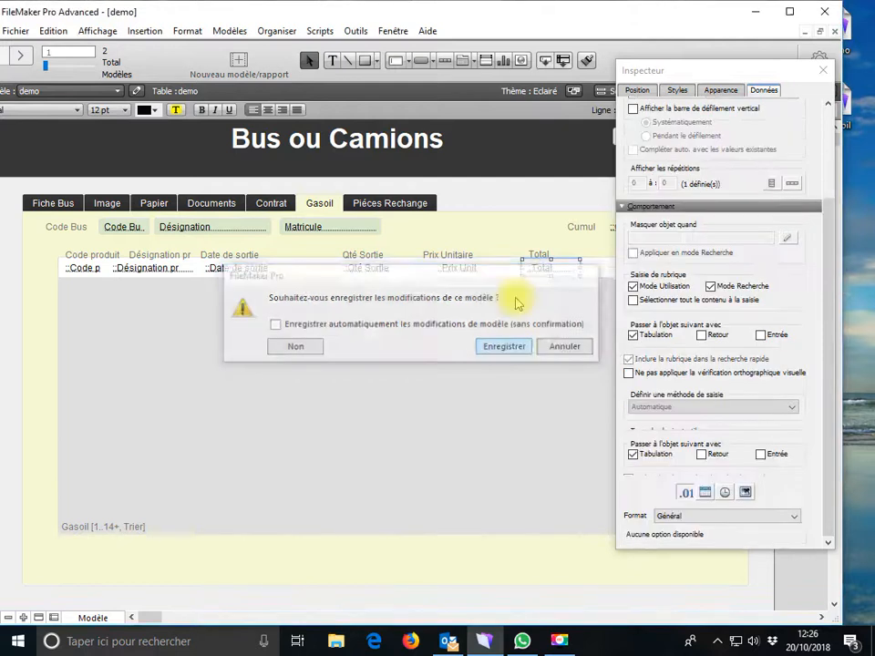
left_click(304, 185)
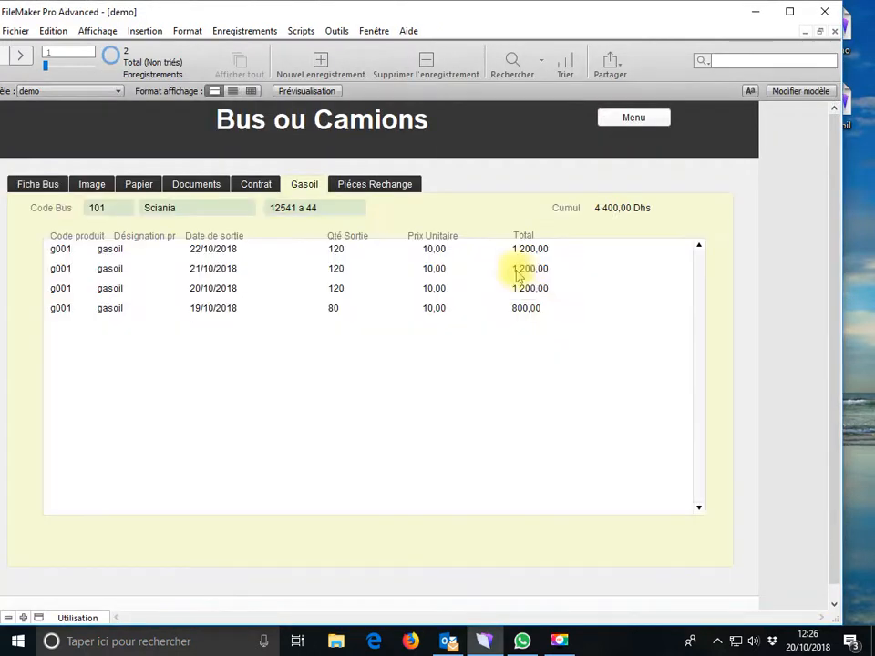
Return to Modèle mode and right-align the Cumul, Total and Prix Unitaire fields on the Gasoil tab
left_click(78, 618)
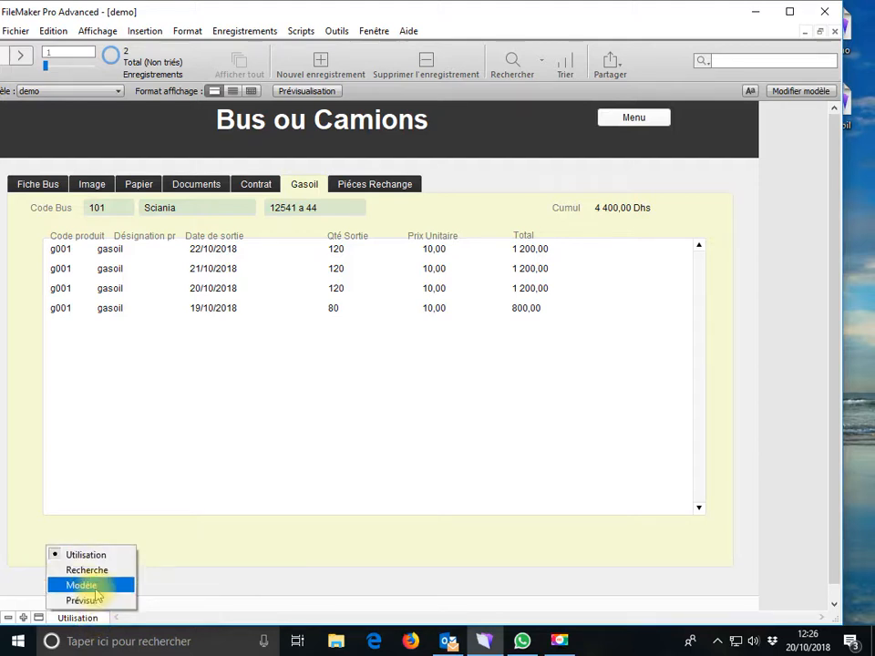
left_click(81, 585)
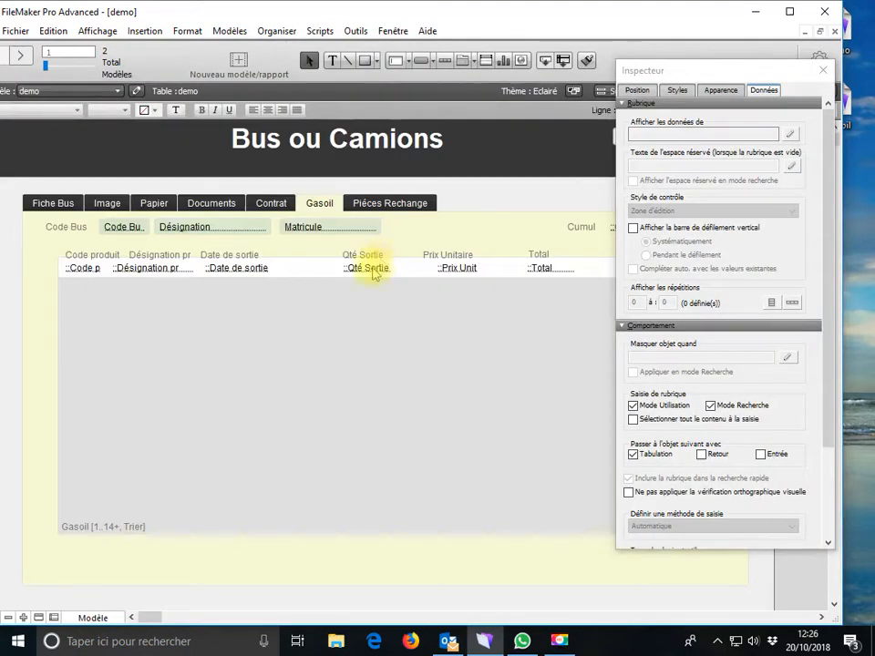
left_click(373, 273)
left_click(457, 273, "shift")
left_click_drag(686, 71, 843, 155)
left_click(685, 229)
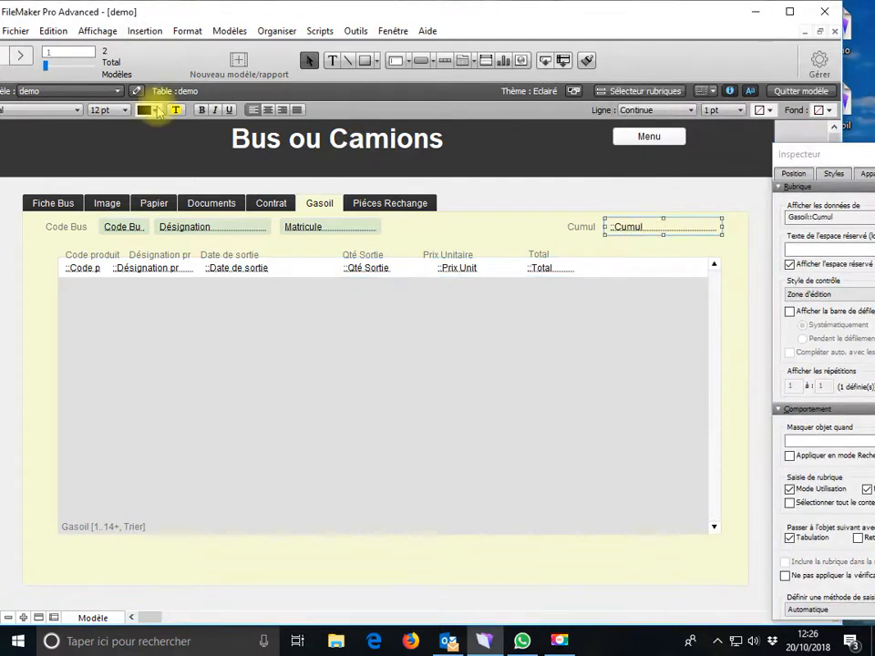
left_click(545, 271, "shift")
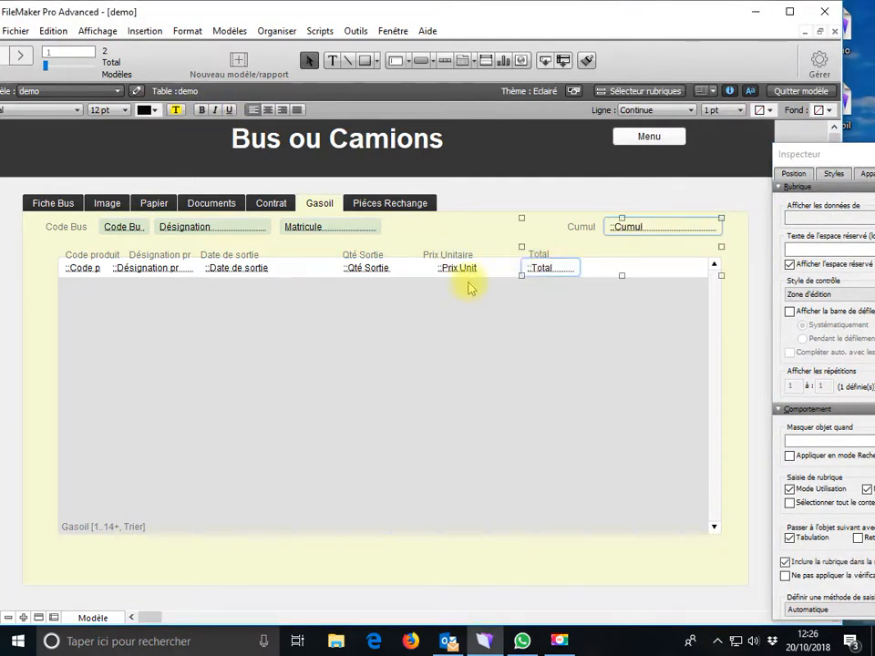
left_click(468, 272, "shift")
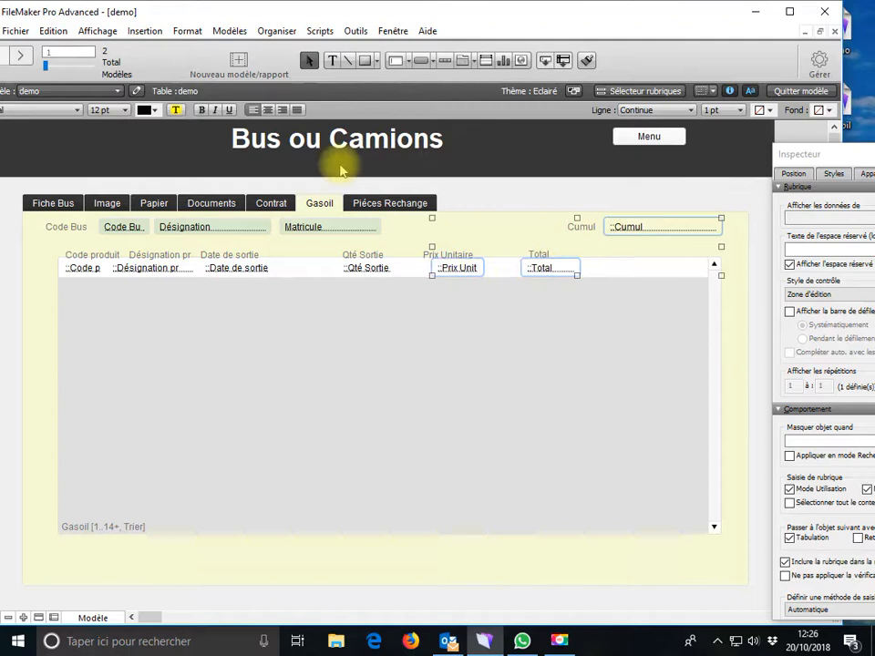
left_click(283, 109)
Save the layout and check the right-aligned amounts on the Gasoil tab for both bus records in Utilisation mode
left_click(100, 617)
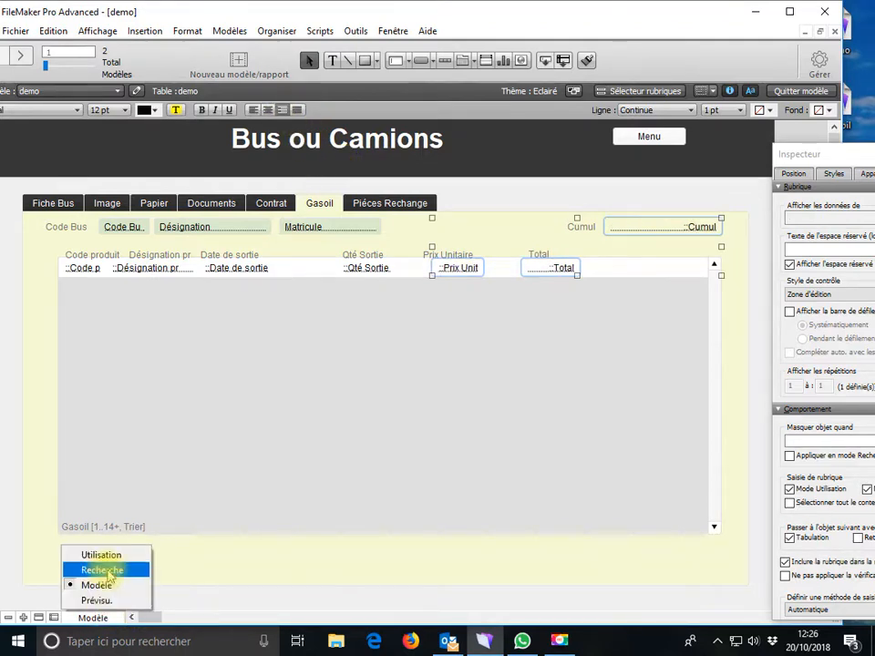
left_click(100, 555)
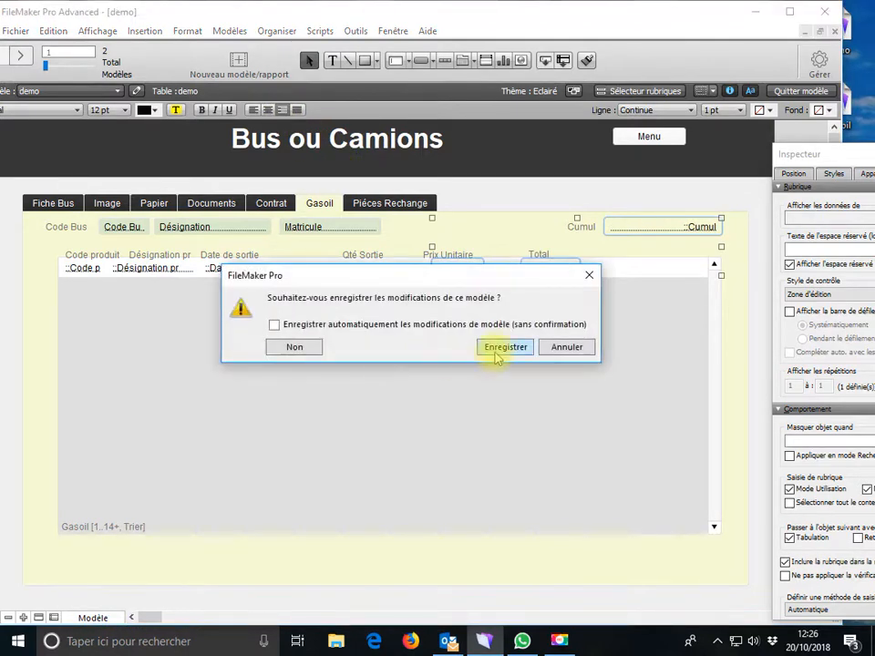
left_click(498, 356)
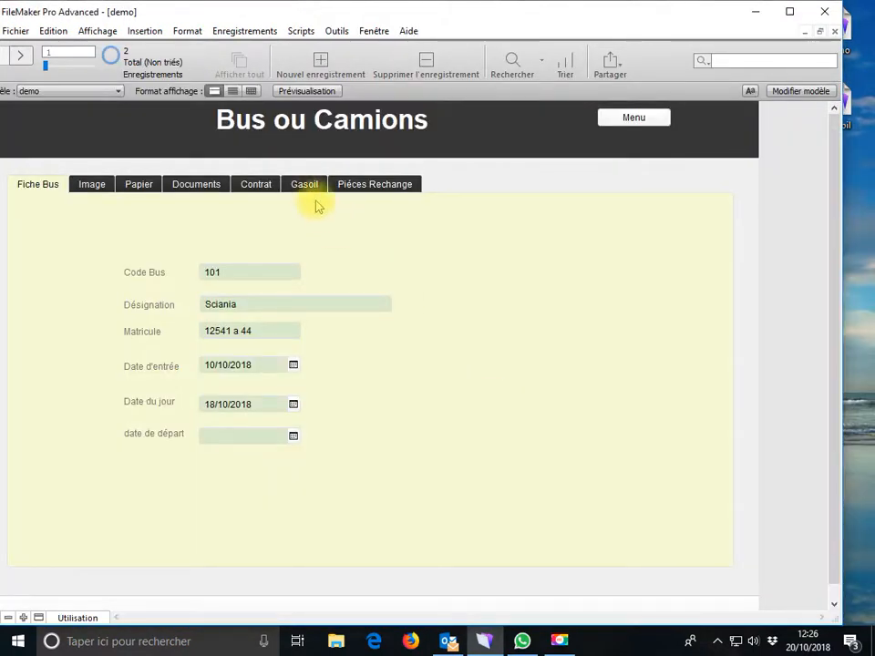
left_click(306, 187)
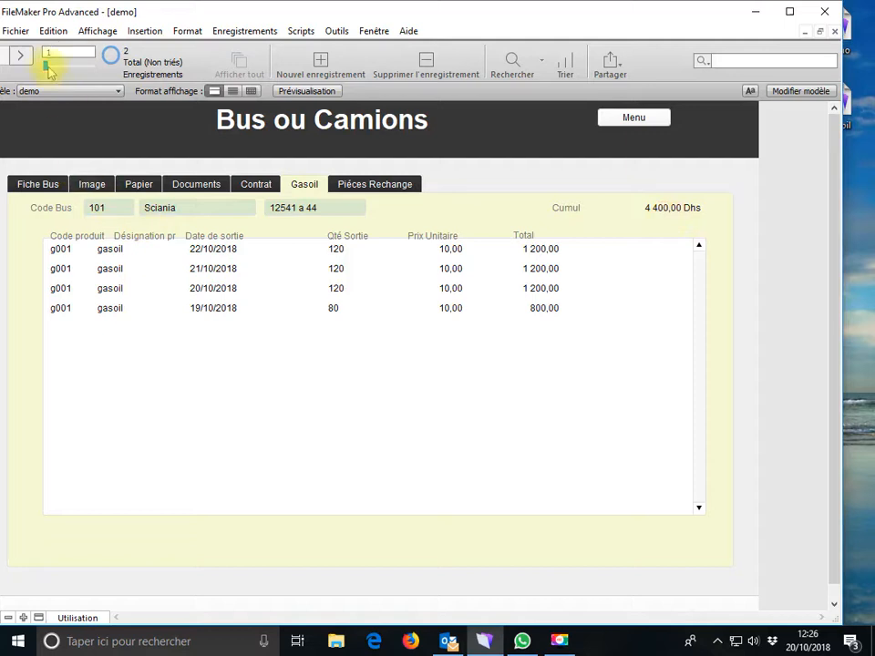
left_click(21, 60)
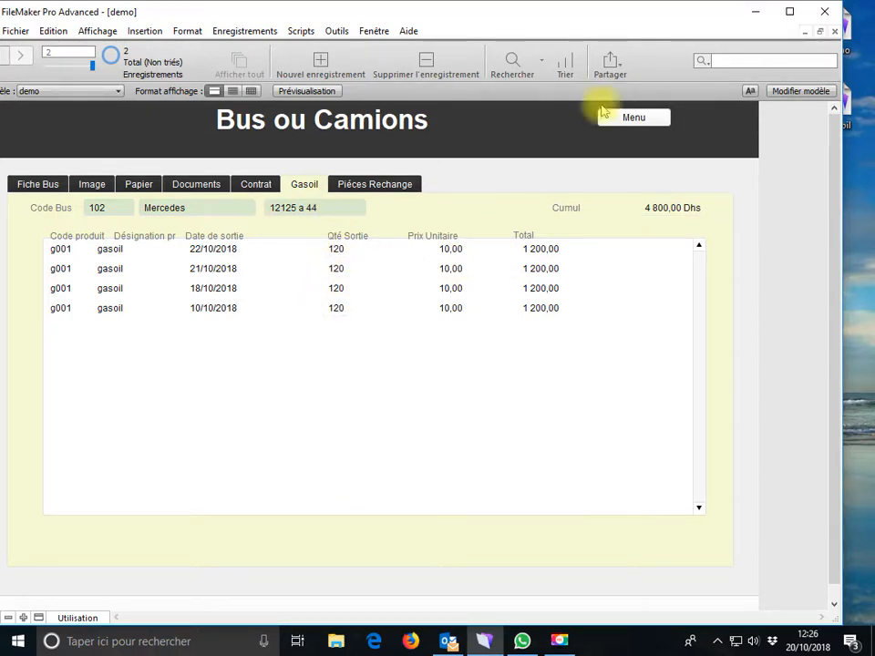
Review the second bus record's Contrat, Documents, Papier, Image and Fiche Bus tabs, and return to Gasoil
left_click(239, 184)
left_click(195, 185)
left_click(150, 184)
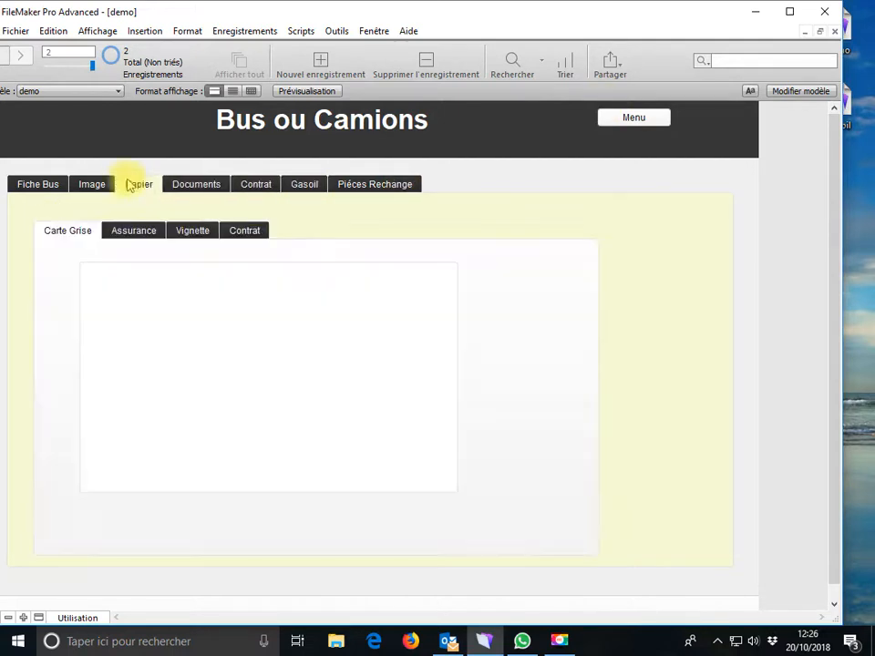
left_click(92, 184)
left_click(57, 183)
left_click(303, 186)
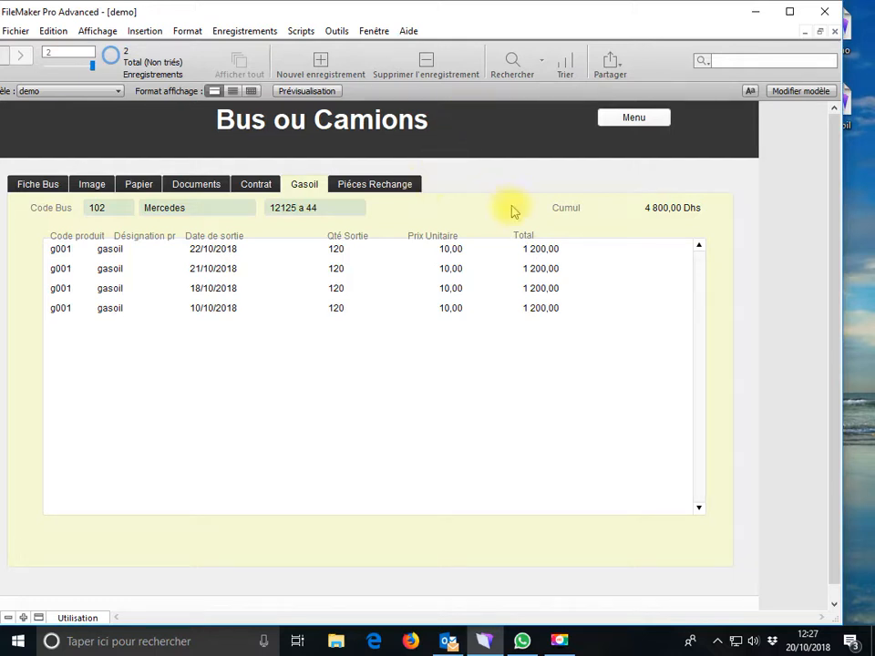
left_click(14, 33)
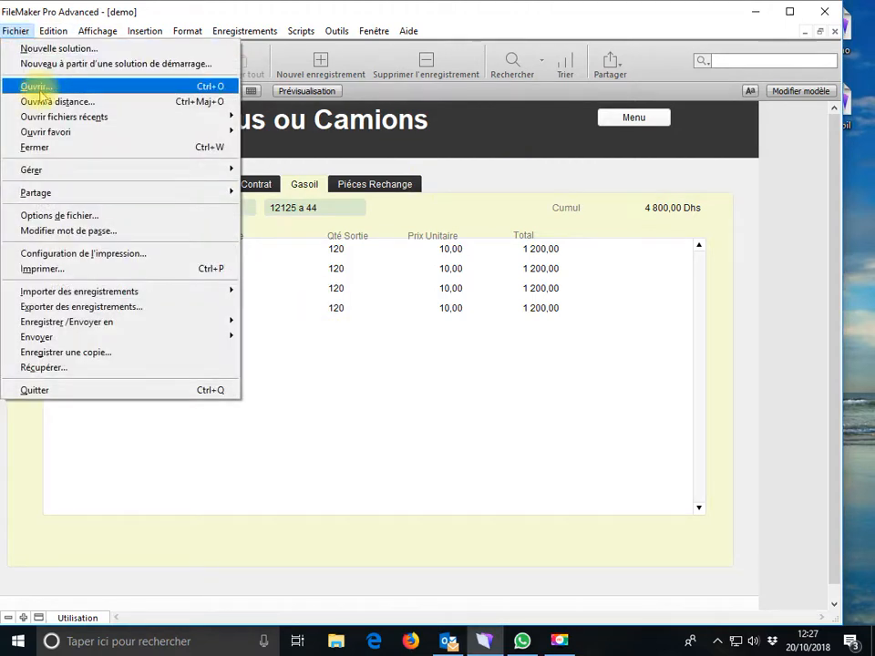
mouse_move(217, 198)
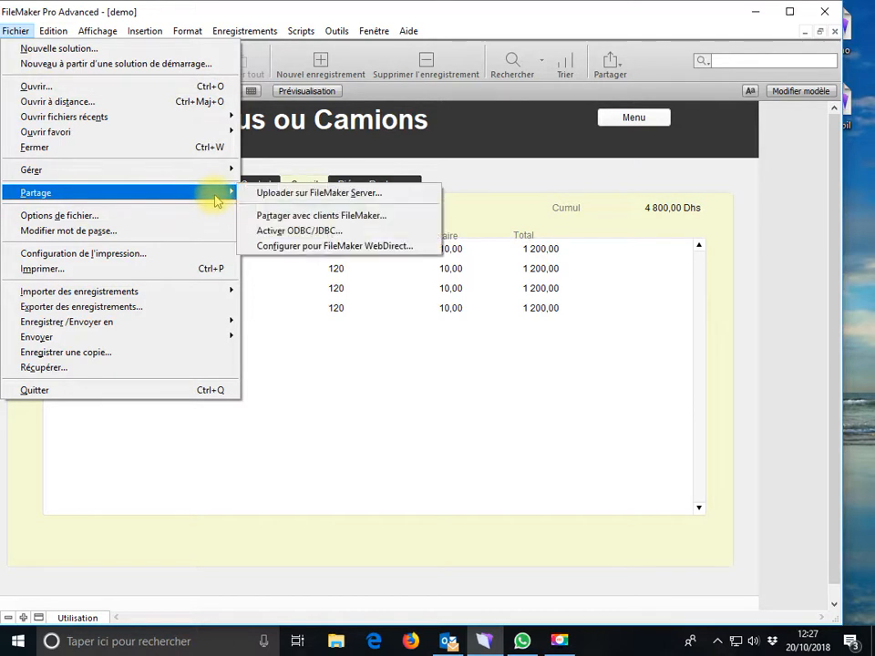
left_click(446, 142)
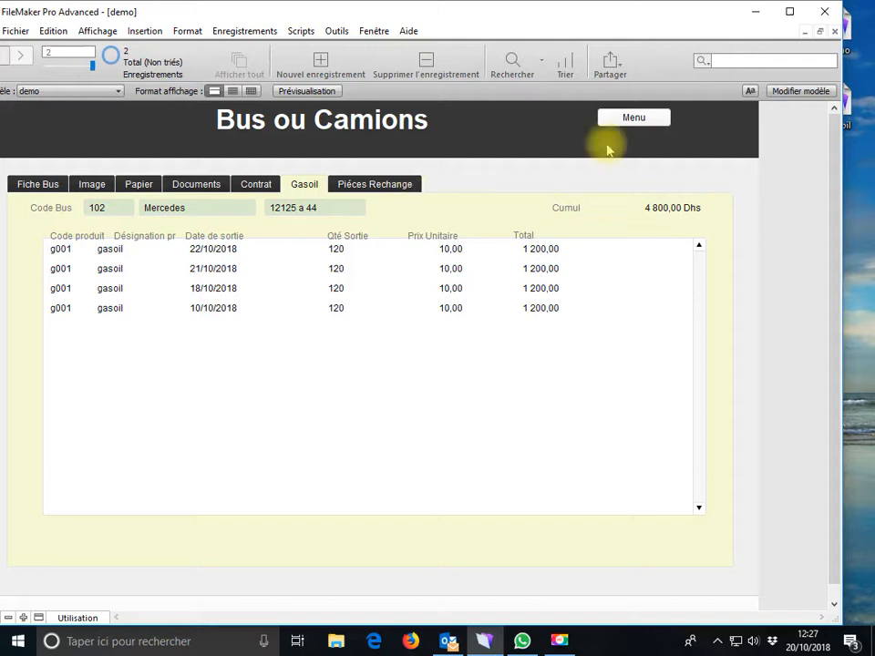
left_click(559, 641)
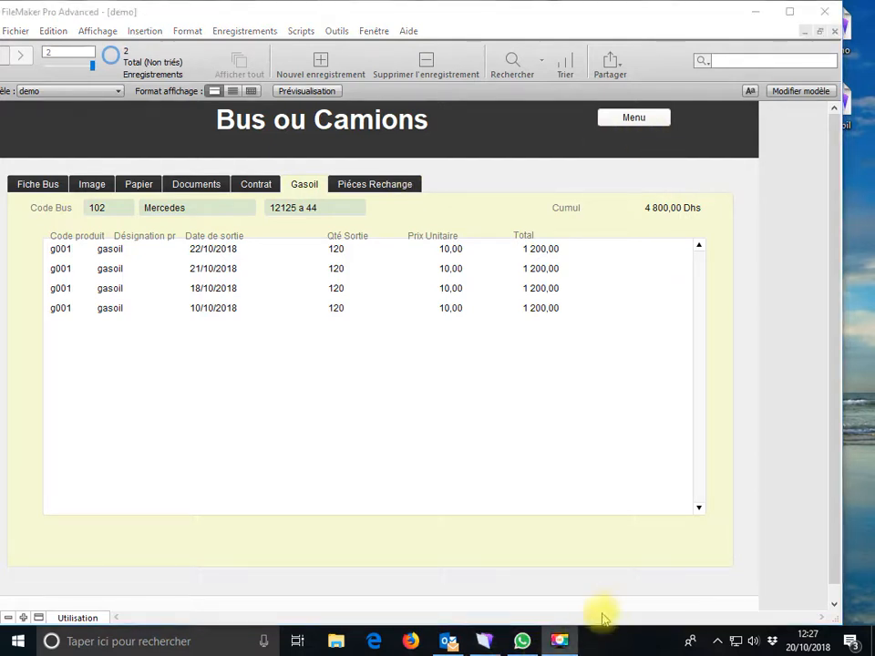